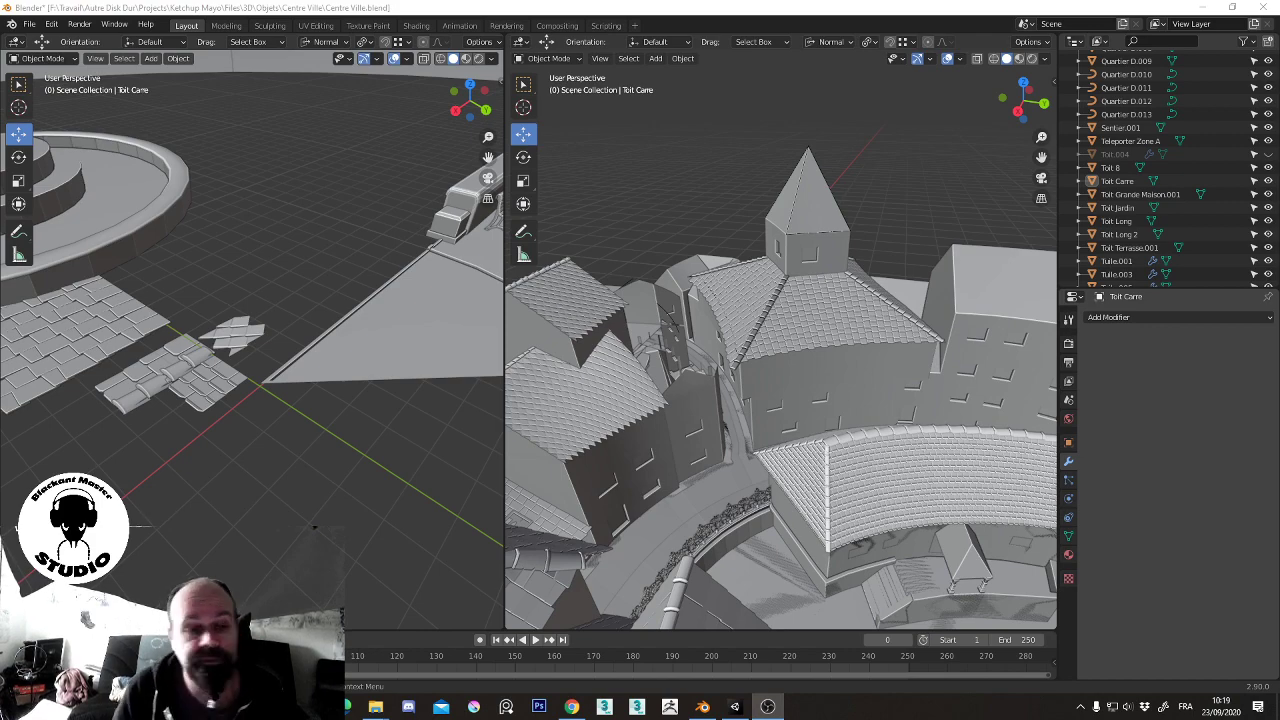
- Orbit toward the tower, toggle the Toit.004 roof tiles on and off, and zoom in
{"action": "mouse_move", "coordinate": [766, 180]}
{"action": "middle_mouse_down"}
{"action": "mouse_move", "coordinate": [819, 226]}
{"action": "mouse_move", "coordinate": [904, 253]}
{"action": "mouse_move", "coordinate": [810, 262]}
{"action": "mouse_move", "coordinate": [814, 278]}
{"action": "mouse_move", "coordinate": [980, 307]}
{"action": "middle_mouse_up"}
{"action": "left_click", "coordinate": [1268, 155]}
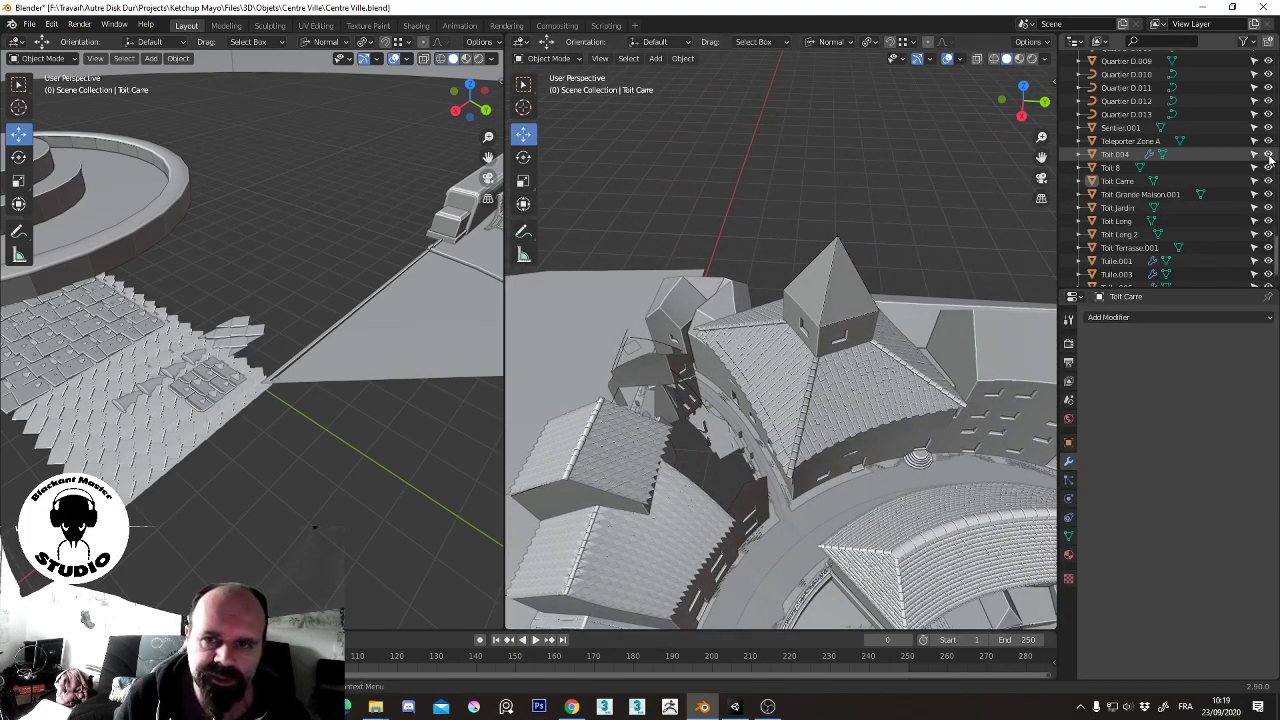
{"action": "left_click", "coordinate": [1268, 155]}
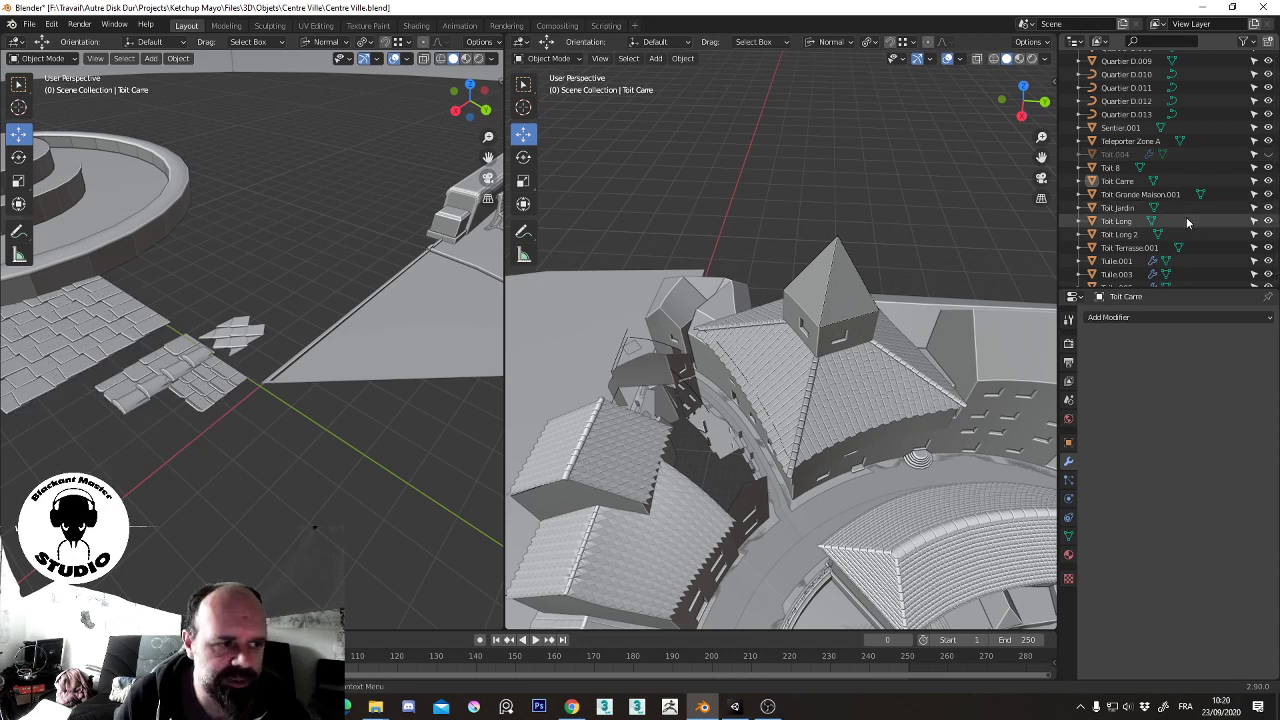
{"action": "scroll", "coordinate": [1190, 210], "scroll_direction": "up", "scroll_amount": 1}
{"action": "scroll", "coordinate": [1185, 216], "scroll_direction": "up", "scroll_amount": 6}
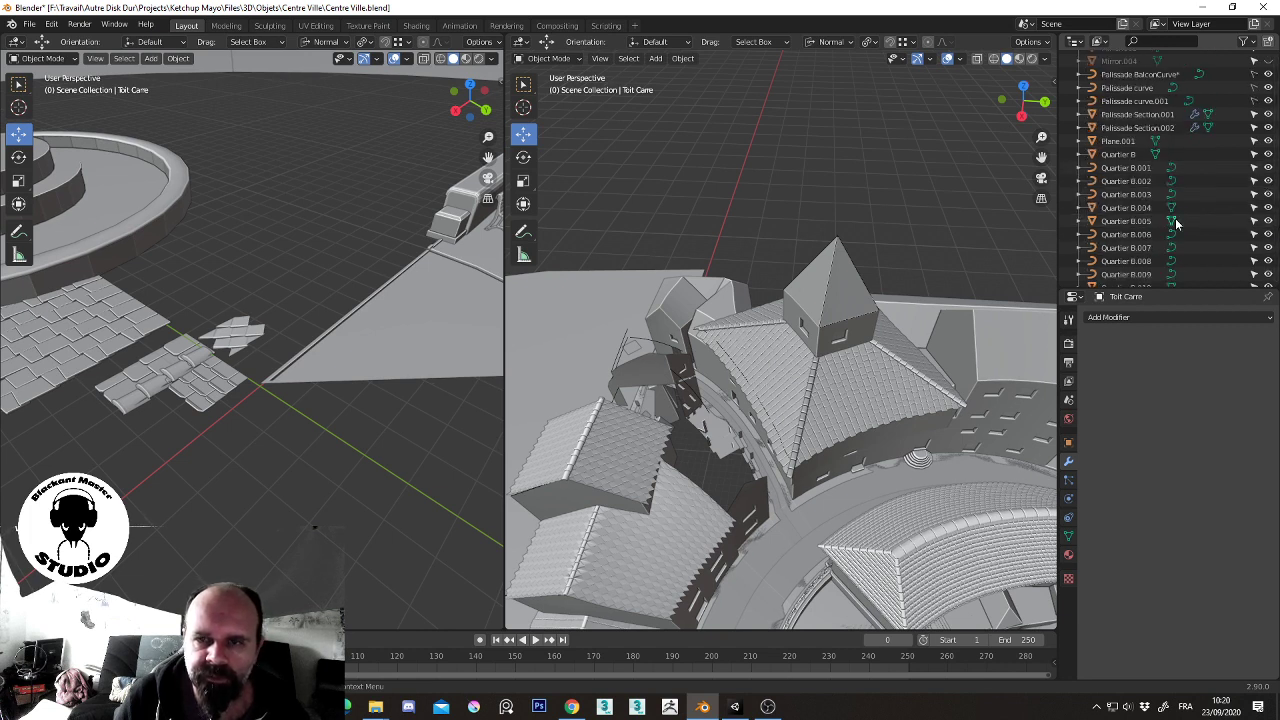
{"action": "scroll", "coordinate": [1250, 160], "scroll_direction": "up", "scroll_amount": 5}
{"action": "scroll", "coordinate": [1230, 155], "scroll_direction": "up", "scroll_amount": 3}
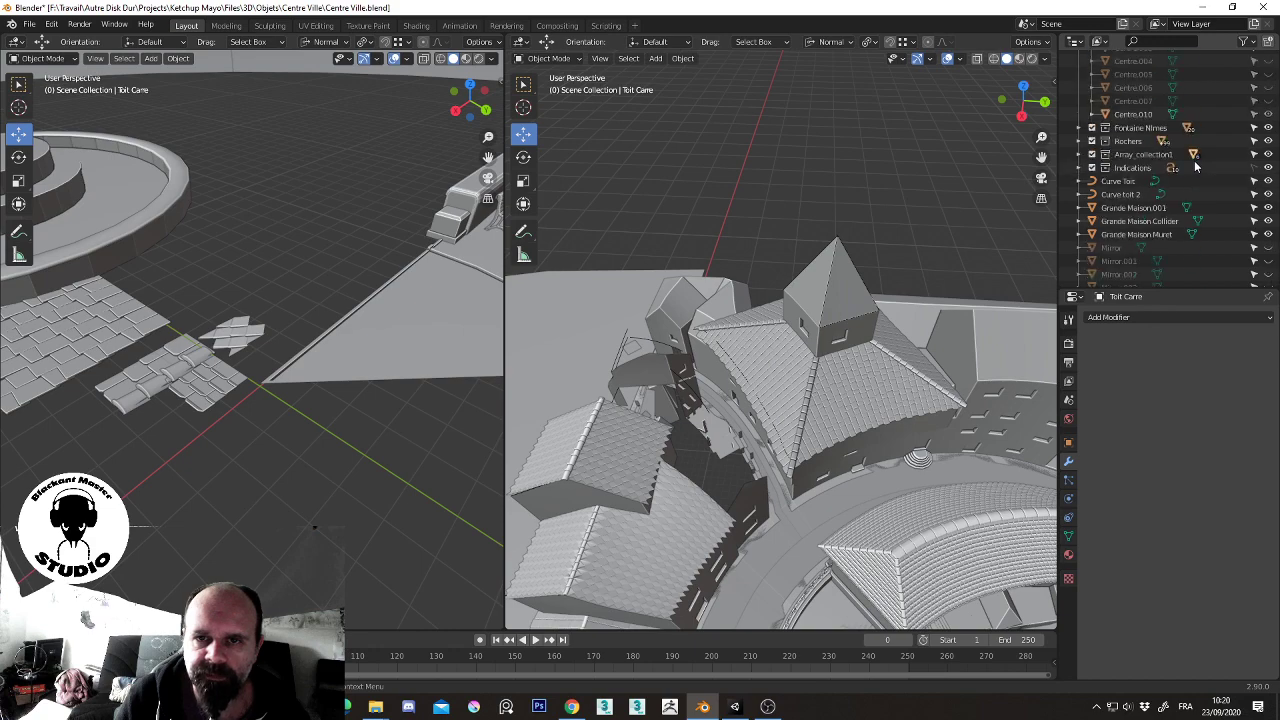
{"action": "scroll", "coordinate": [1210, 162], "scroll_direction": "up", "scroll_amount": 3}
{"action": "scroll", "coordinate": [1196, 167], "scroll_direction": "up", "scroll_amount": 3}
- Orbit around the town model to frame the pyramid-roofed building up close
{"action": "scroll", "coordinate": [1195, 168], "scroll_direction": "down", "scroll_amount": 3}
{"action": "scroll", "coordinate": [1192, 172], "scroll_direction": "down", "scroll_amount": 3}
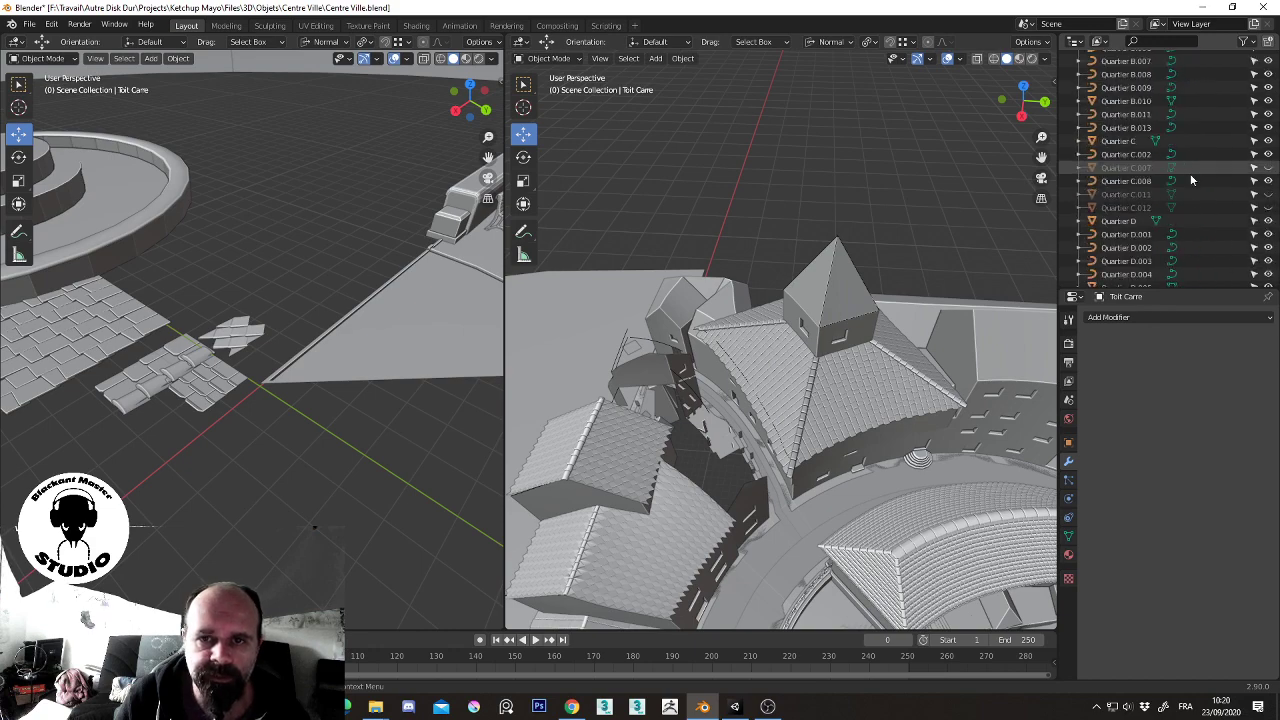
{"action": "scroll", "coordinate": [1190, 176], "scroll_direction": "down", "scroll_amount": 3}
{"action": "scroll", "coordinate": [1187, 179], "scroll_direction": "down", "scroll_amount": 2}
{"action": "scroll", "coordinate": [786, 260], "scroll_direction": "up", "scroll_amount": 4}
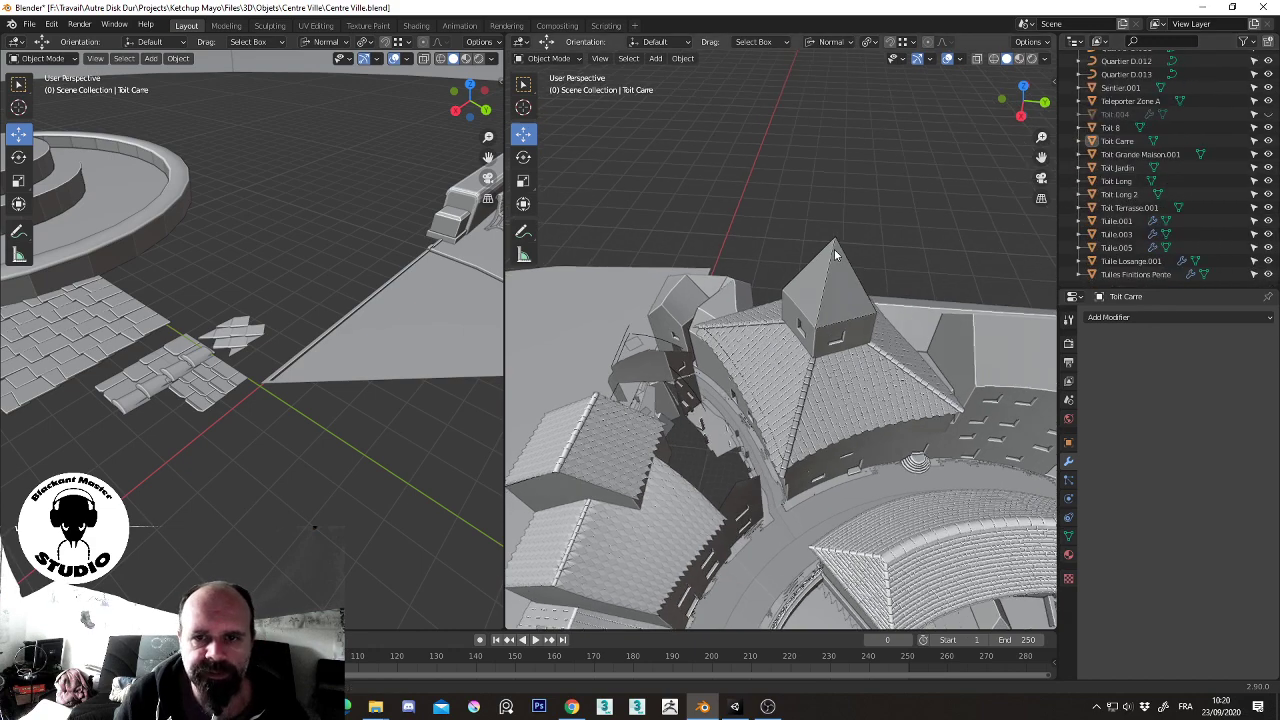
{"action": "mouse_move", "coordinate": [786, 260]}
{"action": "middle_mouse_down"}
{"action": "mouse_move", "coordinate": [784, 183]}
{"action": "mouse_move", "coordinate": [850, 220]}
{"action": "mouse_move", "coordinate": [885, 315]}
{"action": "mouse_move", "coordinate": [875, 265]}
{"action": "mouse_move", "coordinate": [797, 325]}
{"action": "mouse_move", "coordinate": [783, 313]}
{"action": "middle_mouse_up"}
{"action": "scroll", "coordinate": [810, 205], "scroll_direction": "down", "scroll_amount": 4}
{"action": "scroll", "coordinate": [864, 226], "scroll_direction": "down", "scroll_amount": 2}
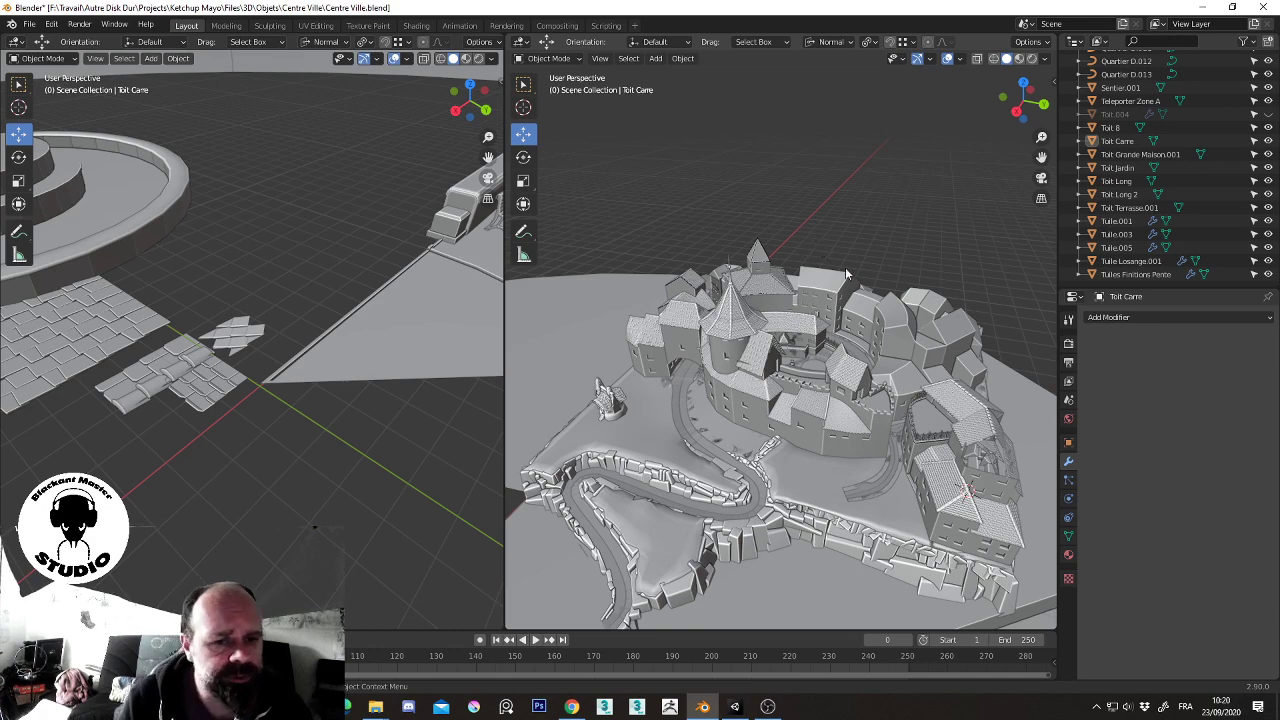
{"action": "mouse_move", "coordinate": [686, 352]}
{"action": "middle_mouse_down"}
{"action": "mouse_move", "coordinate": [806, 413]}
{"action": "mouse_move", "coordinate": [848, 410]}
{"action": "middle_mouse_up"}
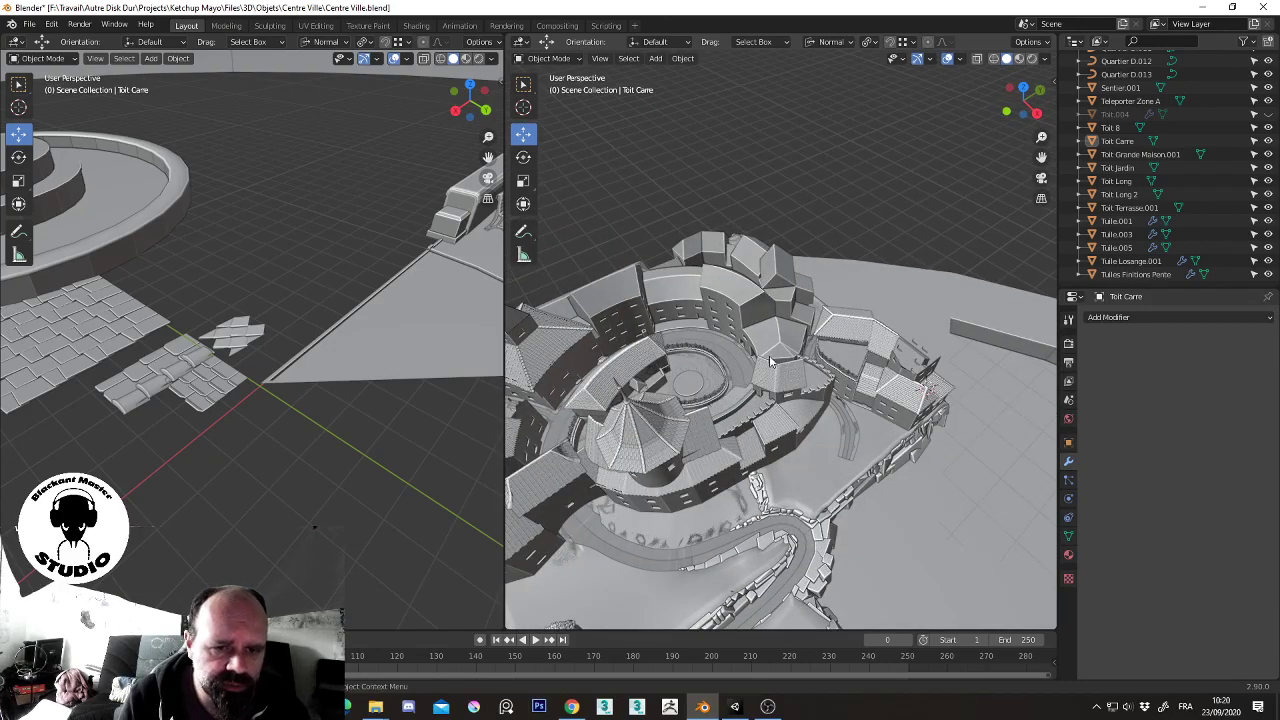
{"action": "mouse_move", "coordinate": [770, 362]}
{"action": "middle_mouse_down"}
{"action": "mouse_move", "coordinate": [808, 312]}
{"action": "mouse_move", "coordinate": [797, 322]}
{"action": "mouse_move", "coordinate": [815, 357]}
{"action": "middle_mouse_up"}
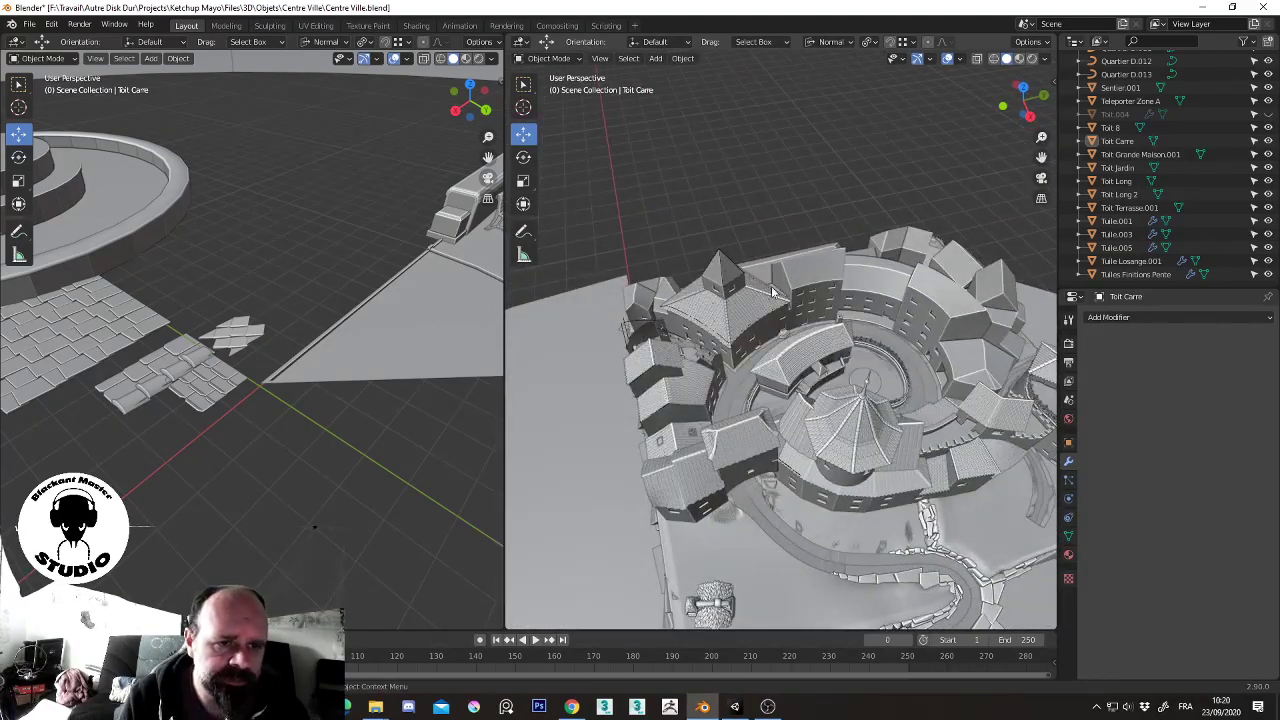
{"action": "scroll", "coordinate": [744, 302], "scroll_direction": "up", "scroll_amount": 5}
{"action": "scroll", "coordinate": [720, 240], "scroll_direction": "up", "scroll_amount": 3}
{"action": "middle_click_drag", "start_coordinate": [755, 299], "coordinate": [890, 323]}
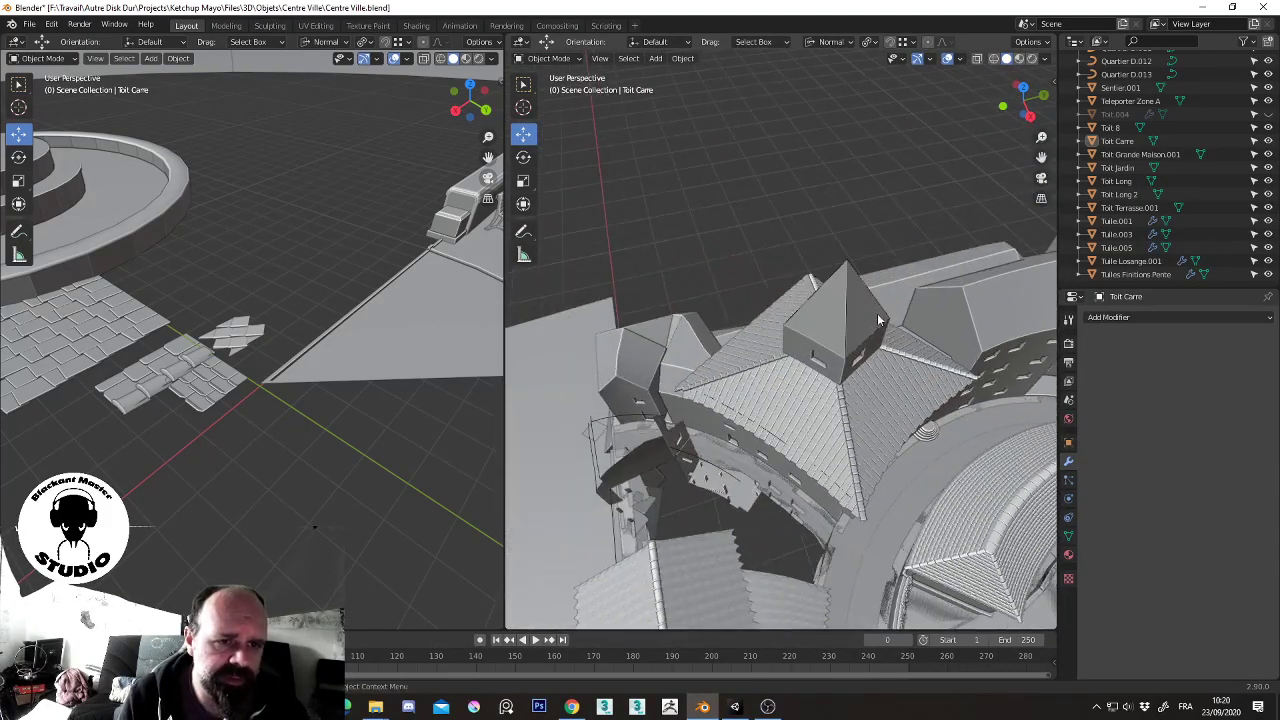
- Select Quartier D, then duplicate the flat tile patch and move the copy along Y
{"action": "left_click", "coordinate": [904, 290]}
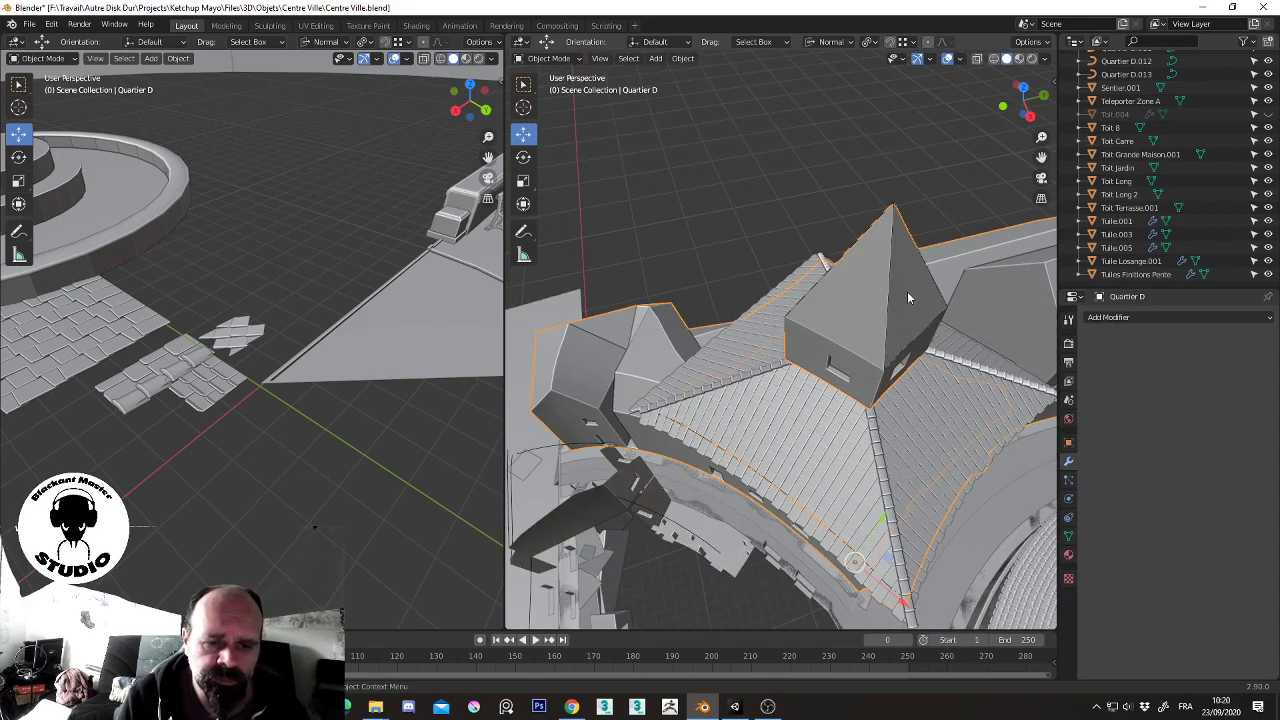
{"action": "mouse_move", "coordinate": [932, 317]}
{"action": "middle_mouse_down"}
{"action": "mouse_move", "coordinate": [905, 302]}
{"action": "mouse_move", "coordinate": [883, 314]}
{"action": "mouse_move", "coordinate": [821, 308]}
{"action": "mouse_move", "coordinate": [811, 294]}
{"action": "middle_mouse_up"}
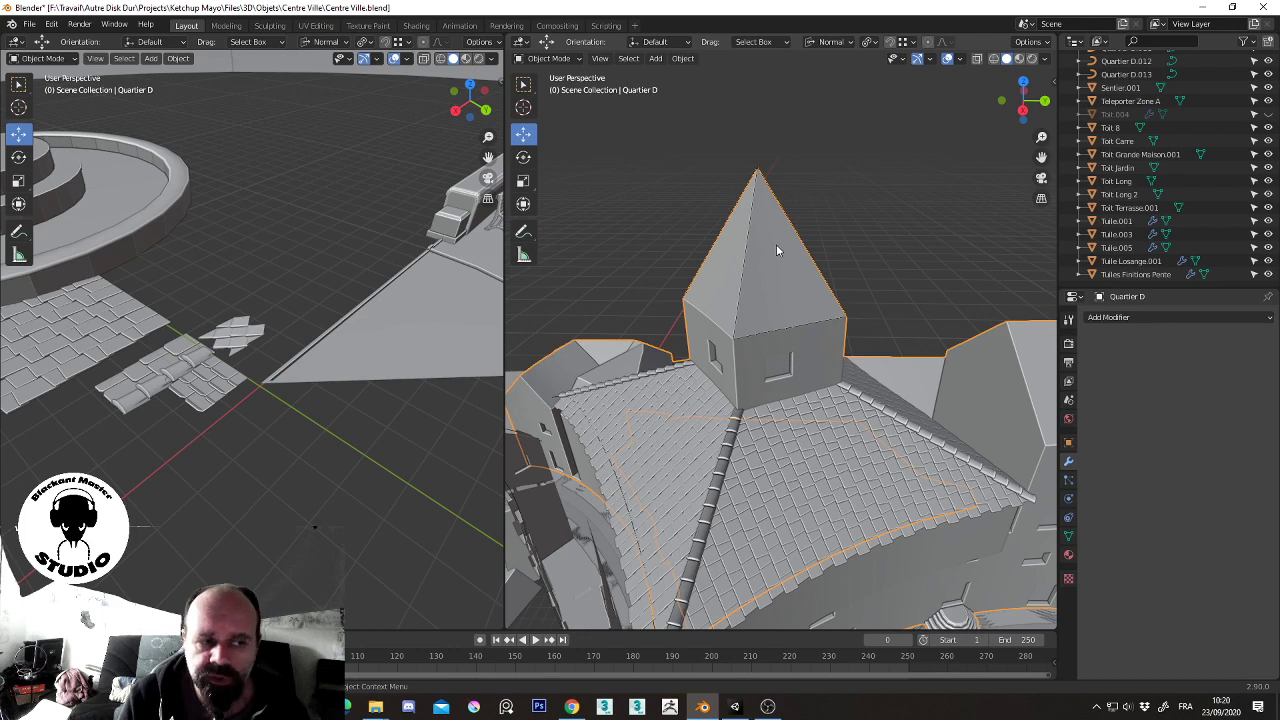
{"action": "left_click", "coordinate": [145, 333]}
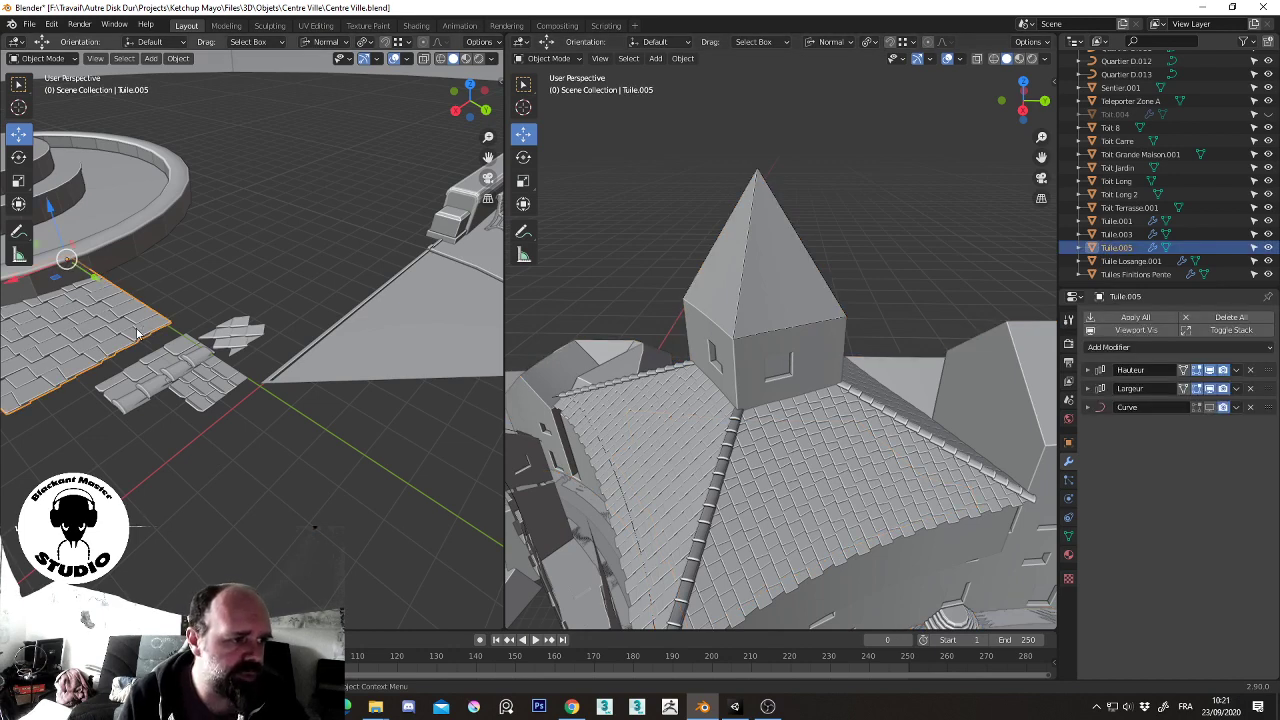
{"action": "key", "text": "shift+d"}
{"action": "key", "text": "y"}
{"action": "key", "text": "y"}
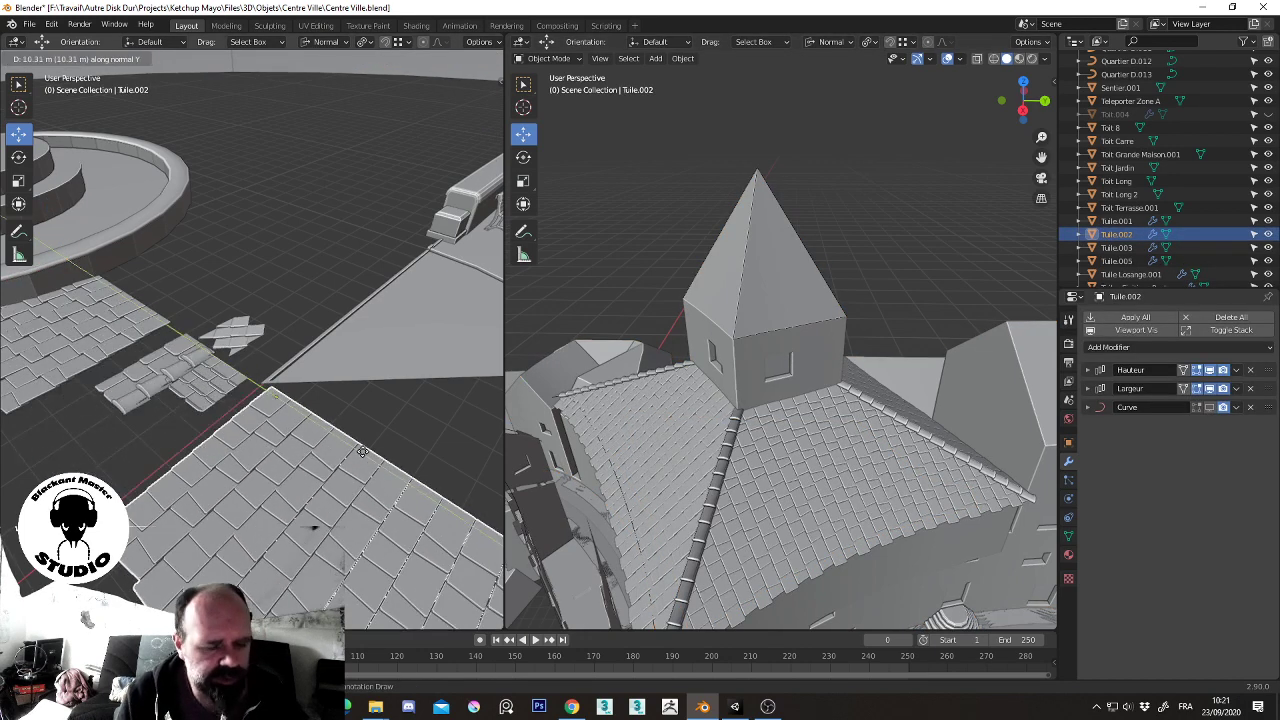
{"action": "left_click", "coordinate": [352, 446]}
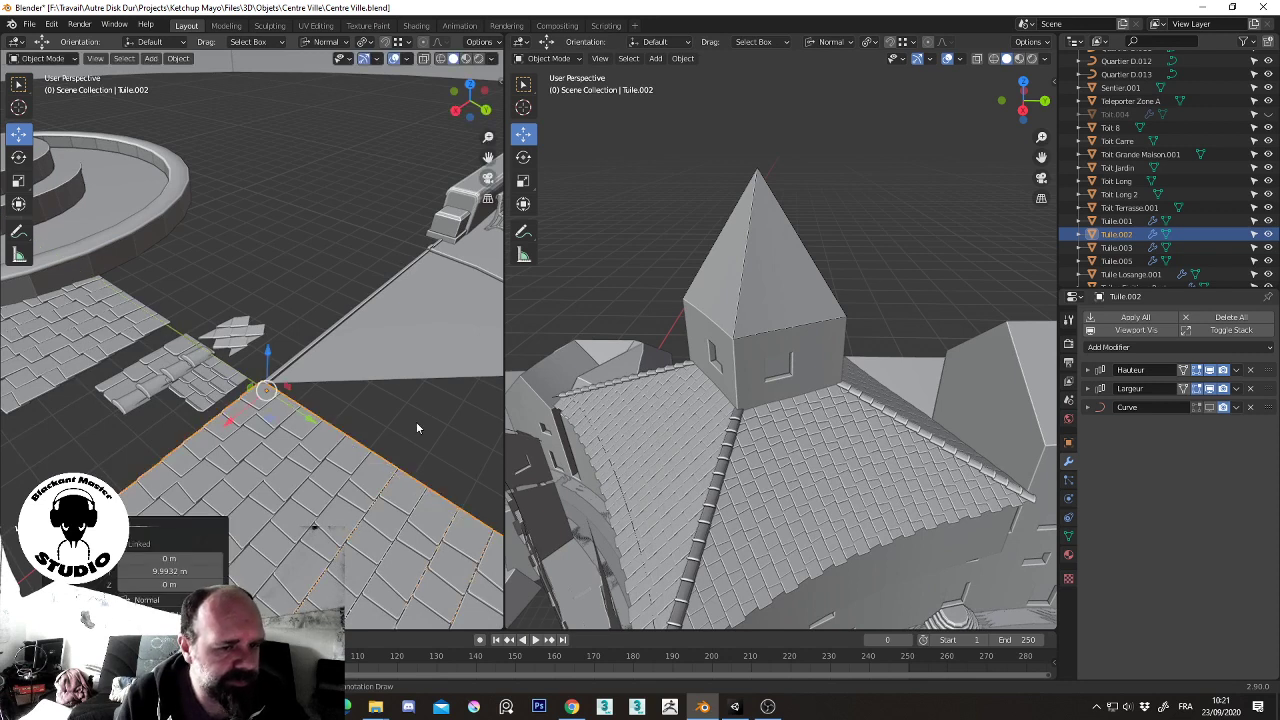
- Expand the copy's Curve modifier and select the tower edge object Quartier D.005
{"action": "left_click", "coordinate": [1089, 407]}
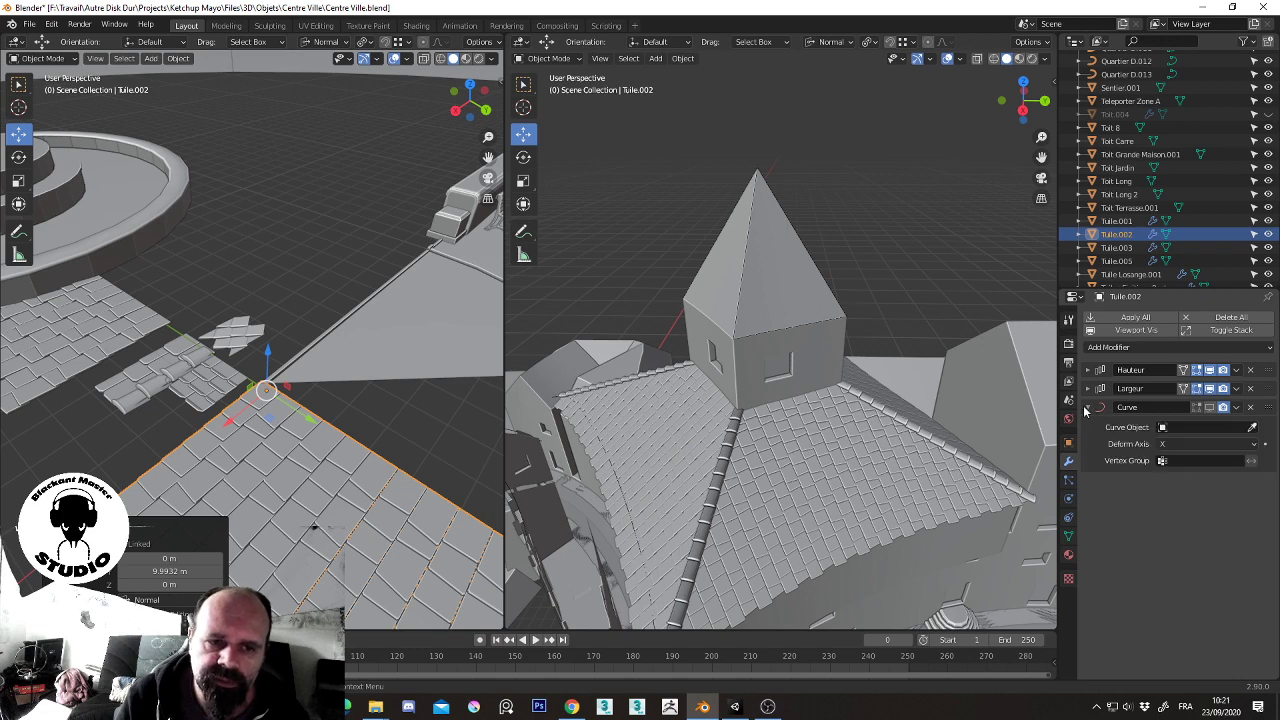
{"action": "middle_click_drag", "start_coordinate": [809, 335], "coordinate": [818, 358]}
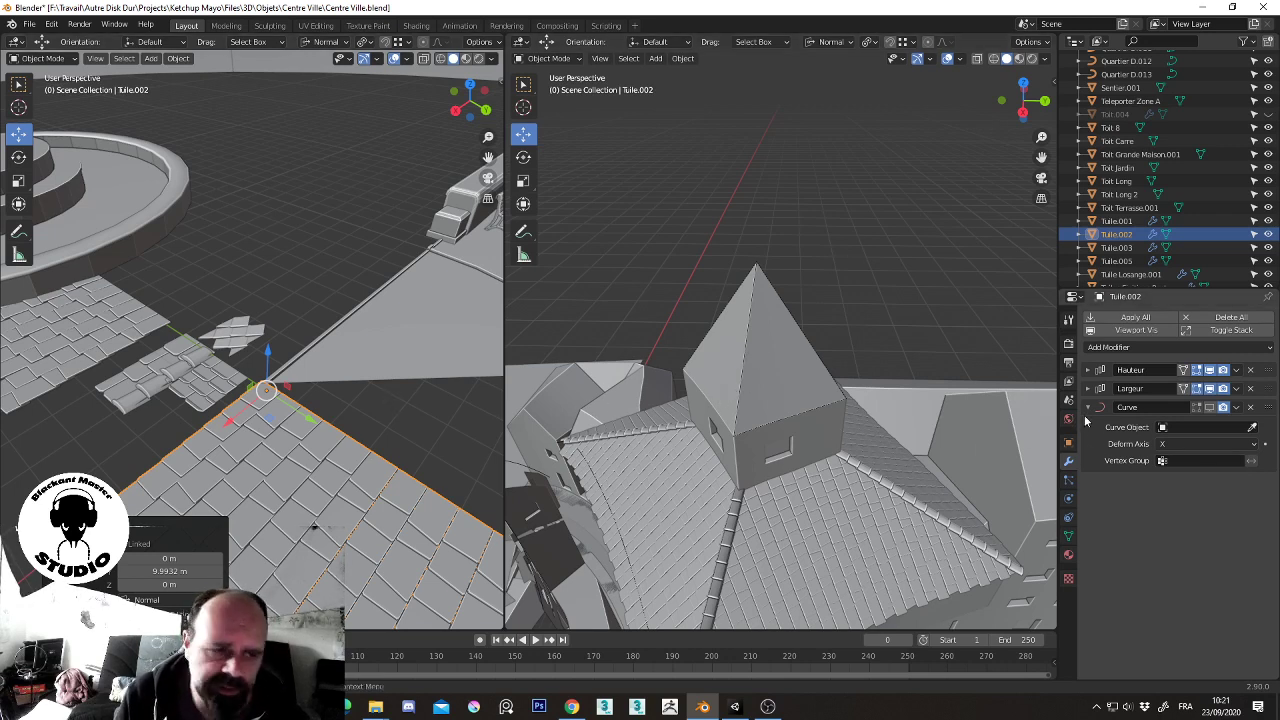
{"action": "left_click", "coordinate": [1254, 427]}
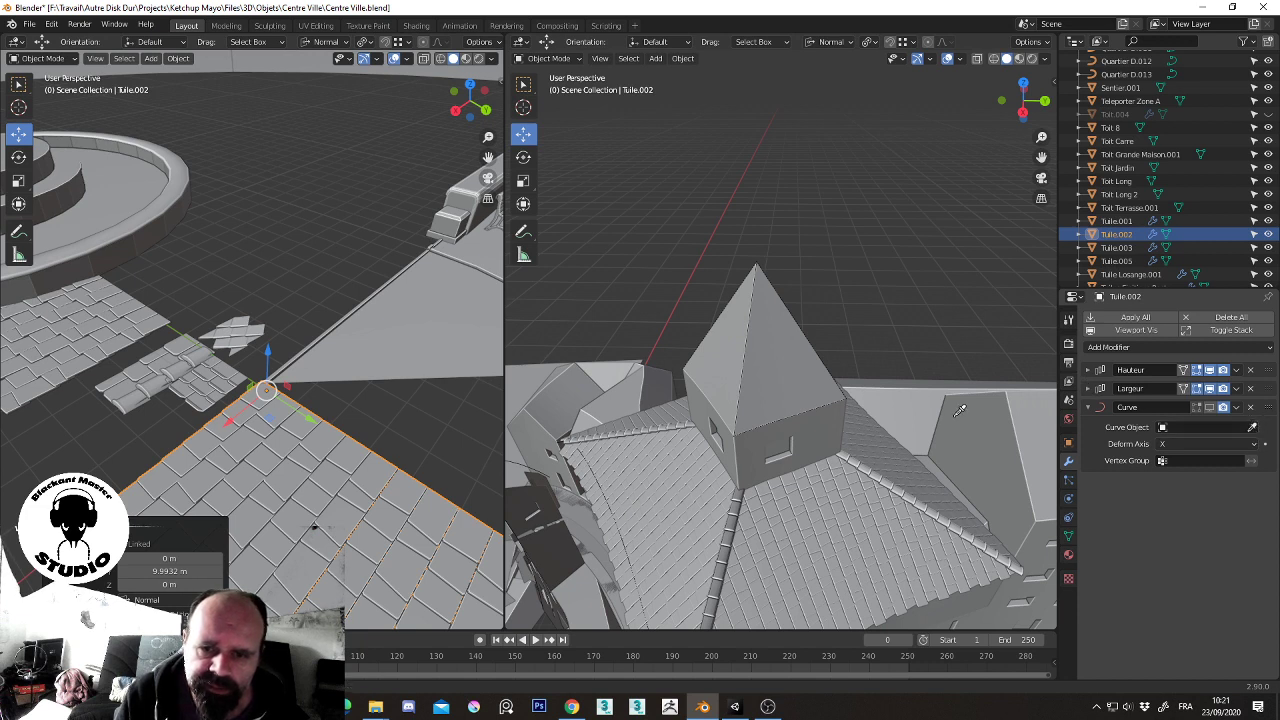
{"action": "left_click", "coordinate": [793, 410]}
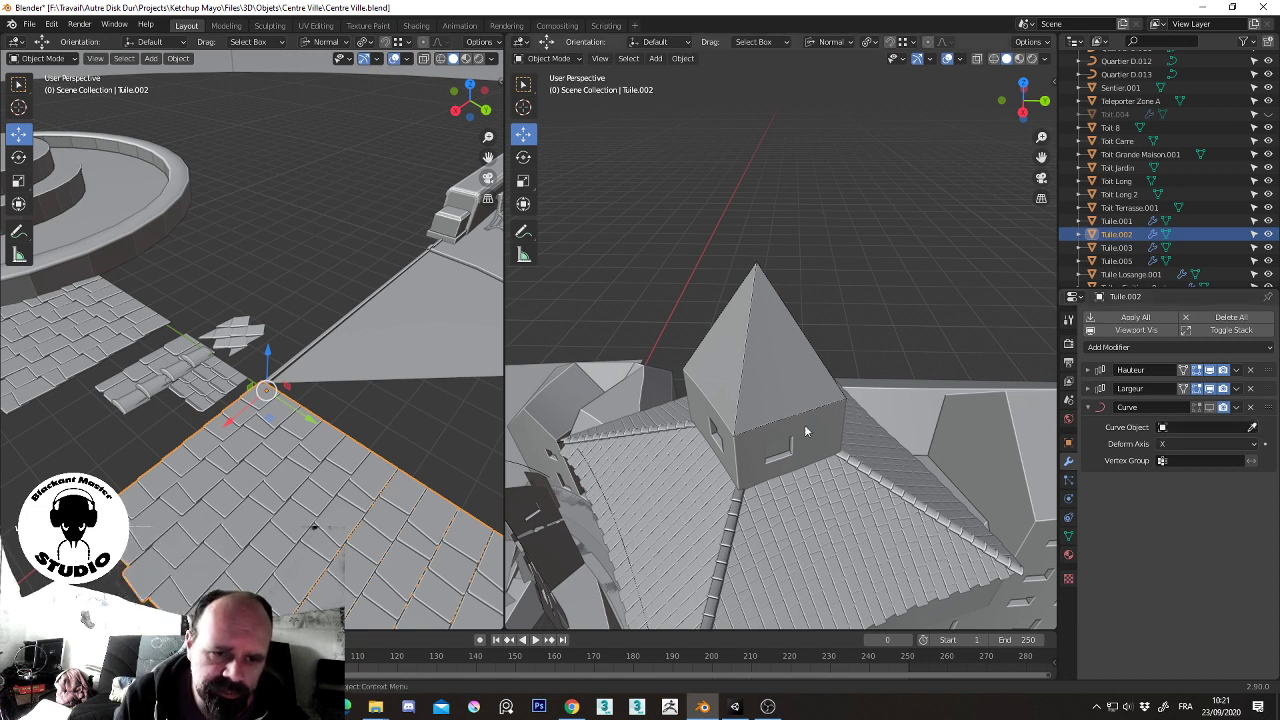
{"action": "left_click", "coordinate": [805, 416]}
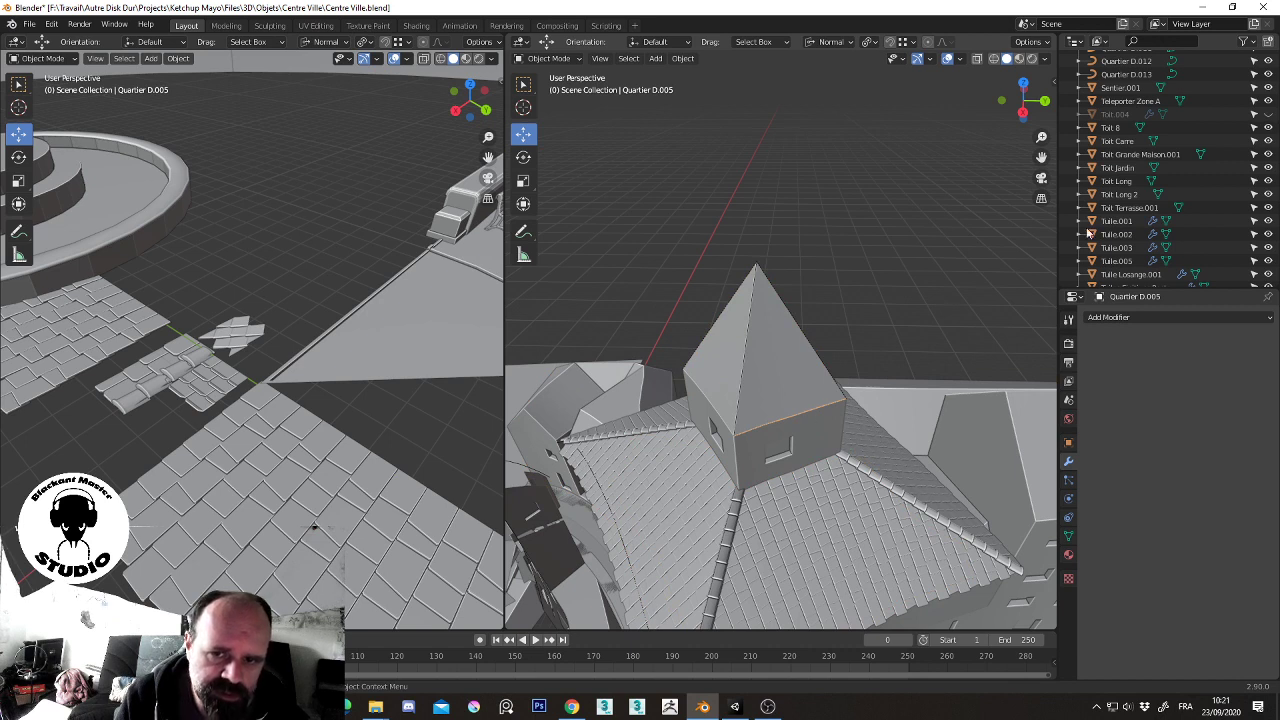
- Convert Quartier D.005 from a mesh into a curve
{"action": "key", "text": "period"}
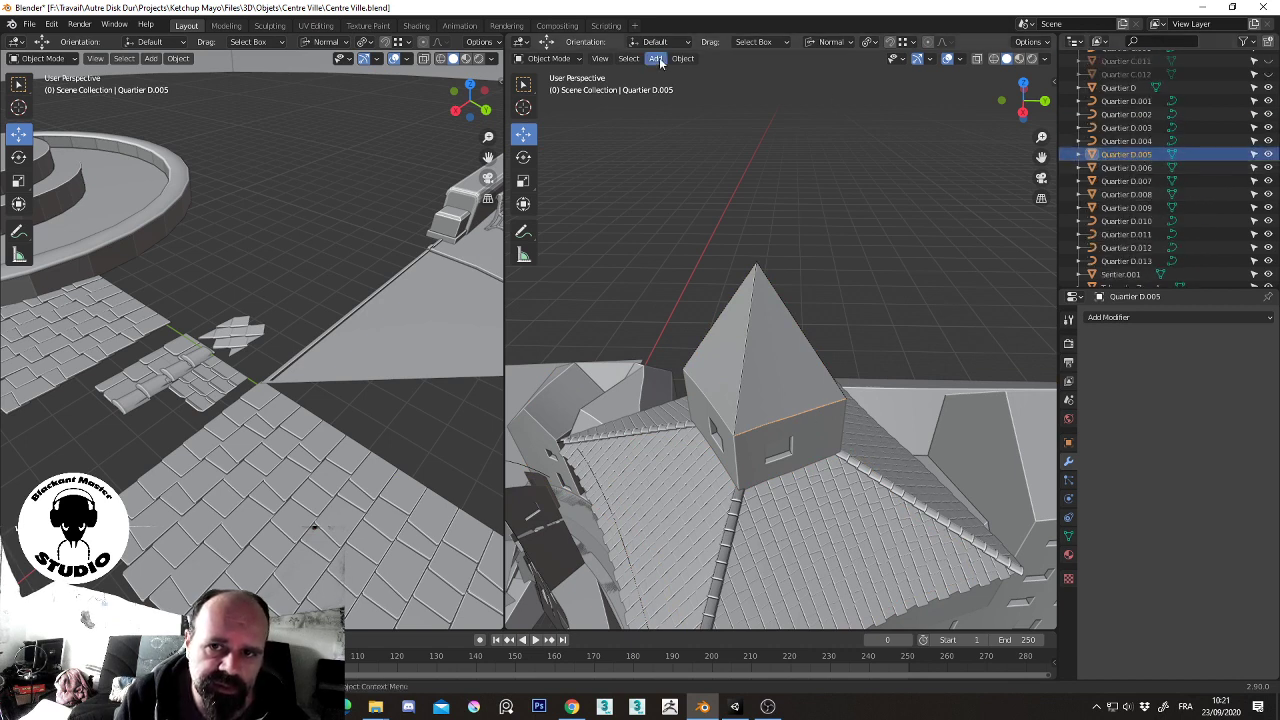
{"action": "left_click", "coordinate": [682, 58]}
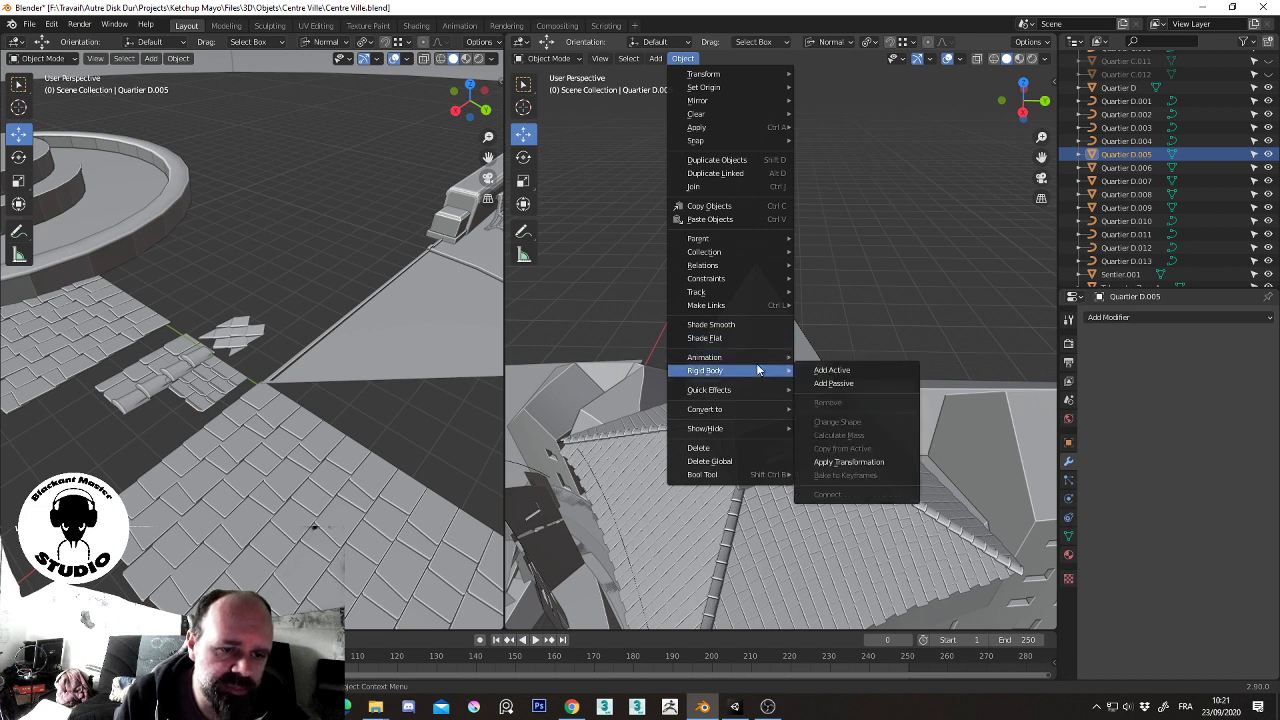
{"action": "mouse_move", "coordinate": [705, 409]}
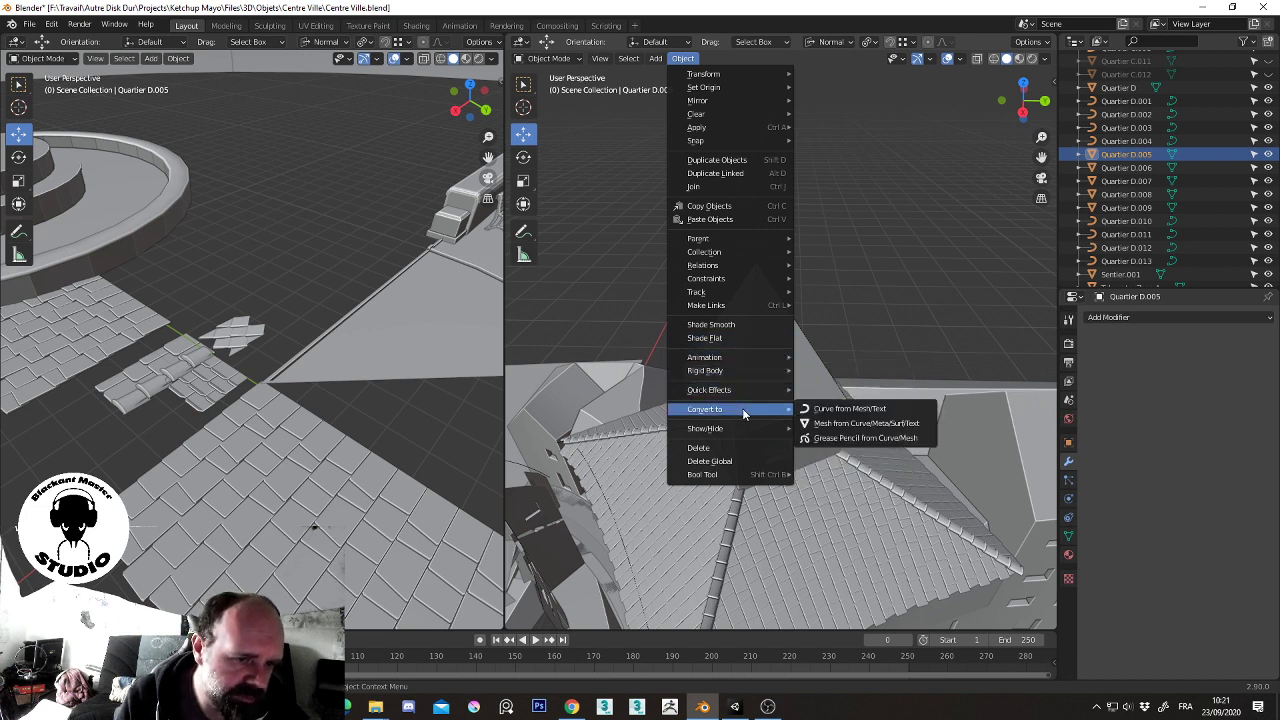
{"action": "left_click", "coordinate": [826, 410]}
- Apply all transforms to the curve and reselect the copied tile patch
{"action": "left_click", "coordinate": [681, 60]}
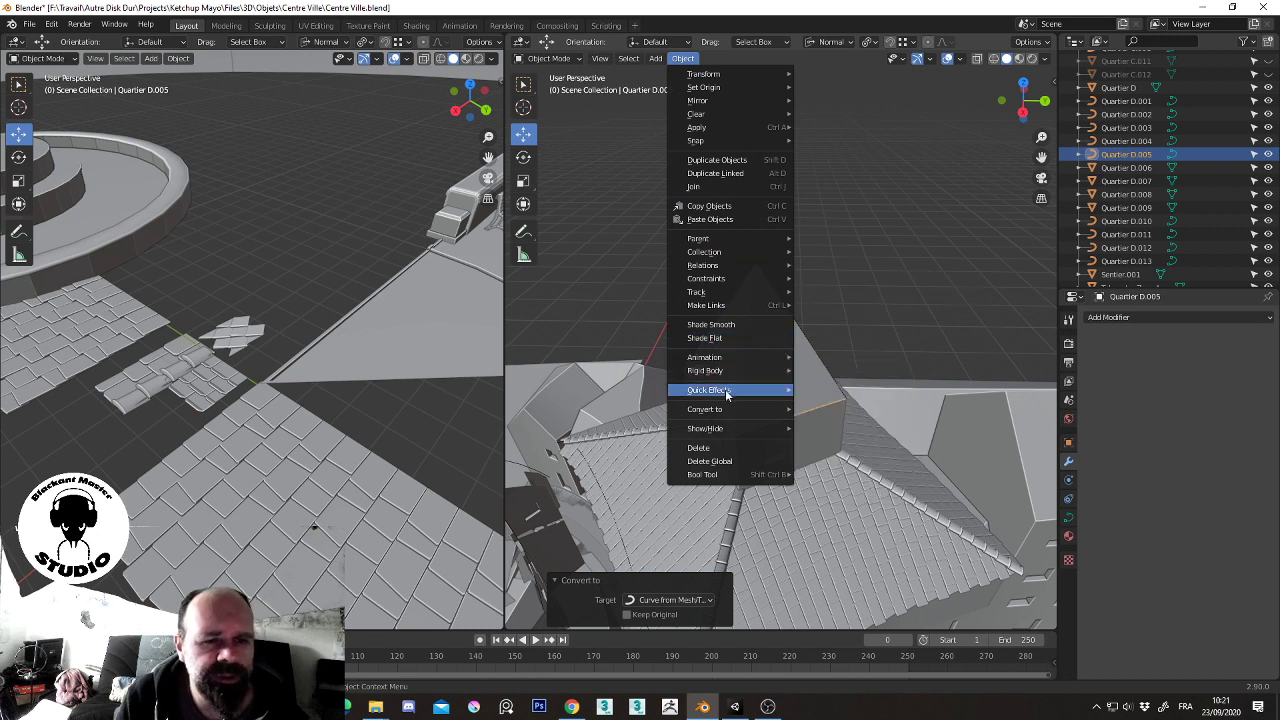
{"action": "mouse_move", "coordinate": [697, 127]}
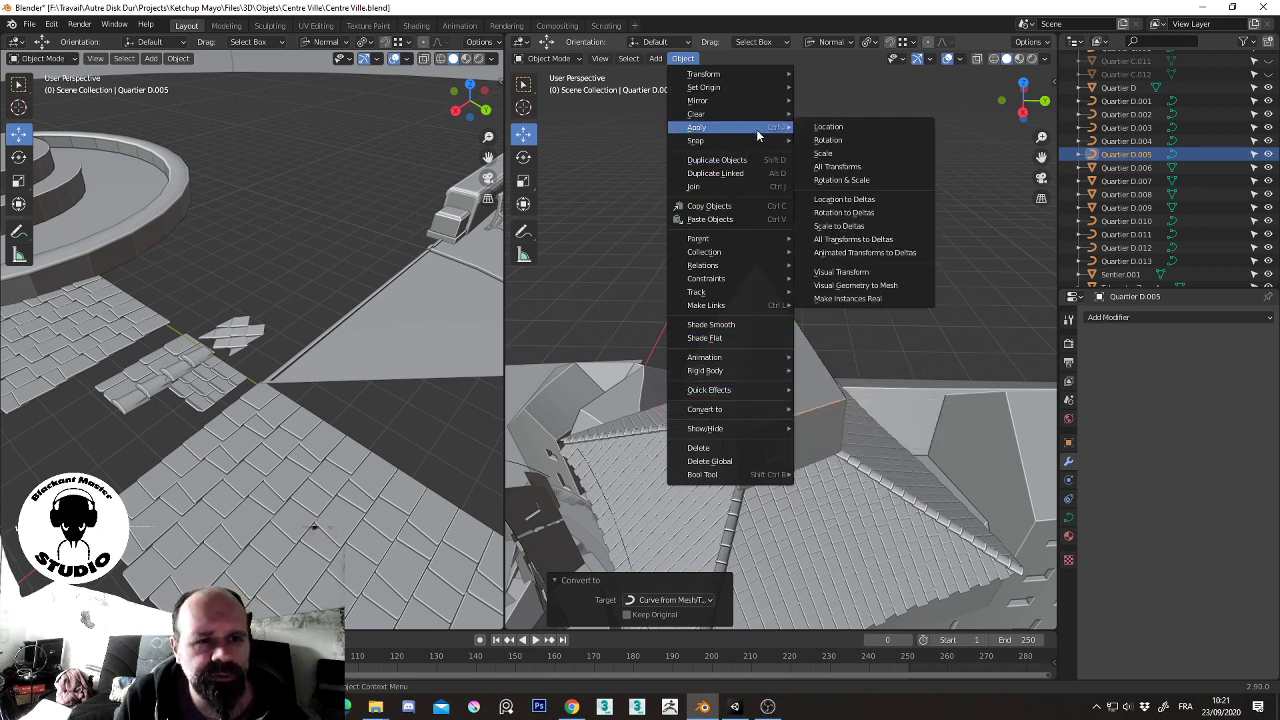
{"action": "left_click", "coordinate": [831, 167]}
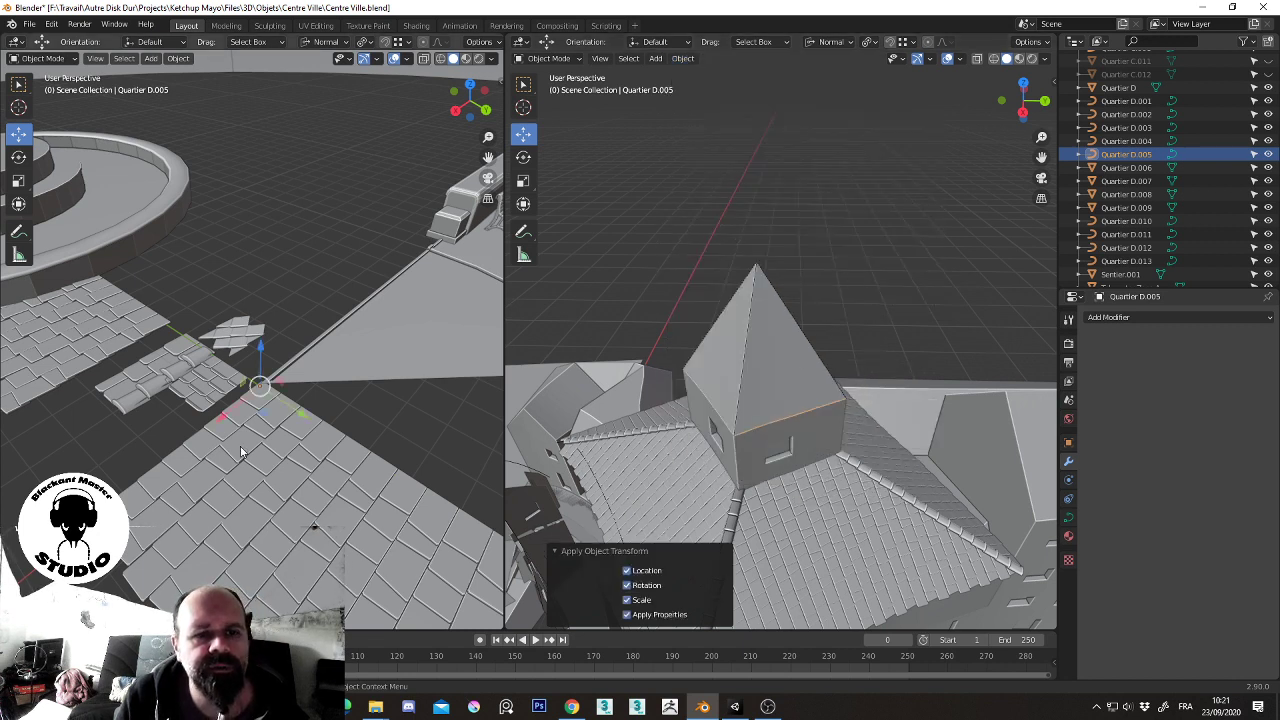
{"action": "left_click", "coordinate": [1010, 480]}
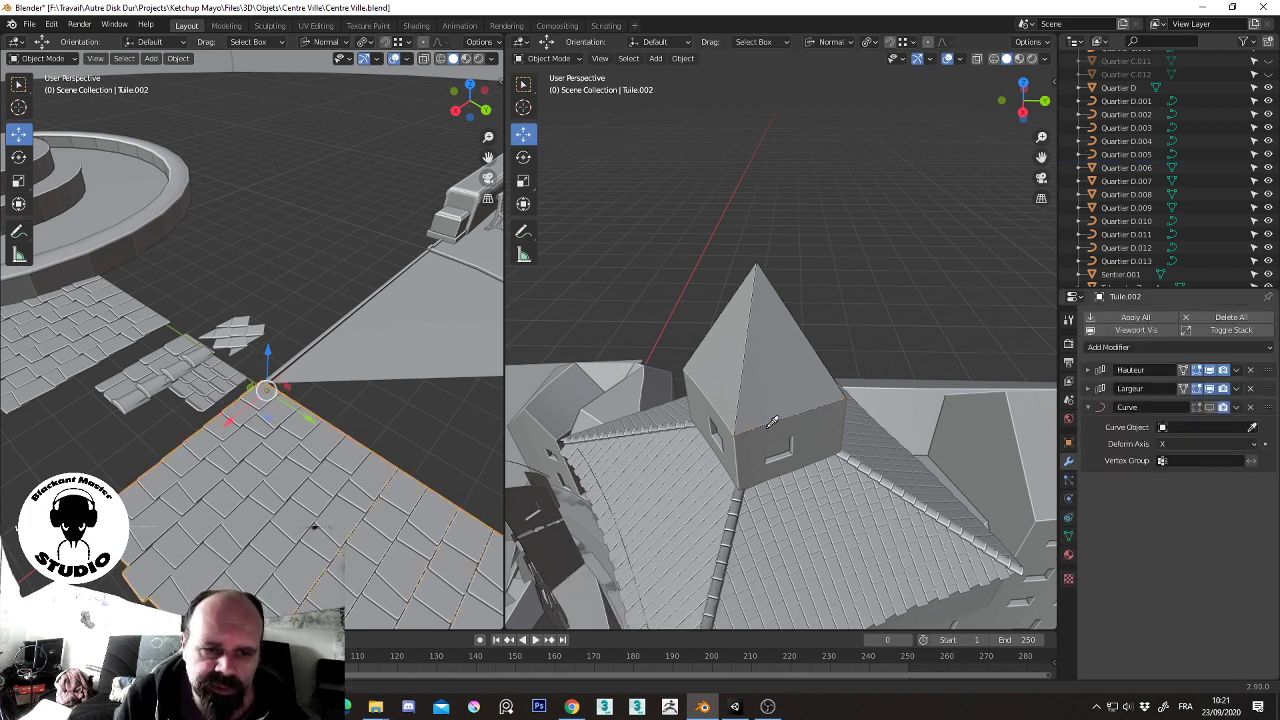
- Set Quartier D.005 as the tile copy's Curve Object, show it in the viewport, and deform along Y
{"action": "left_click", "coordinate": [772, 502]}
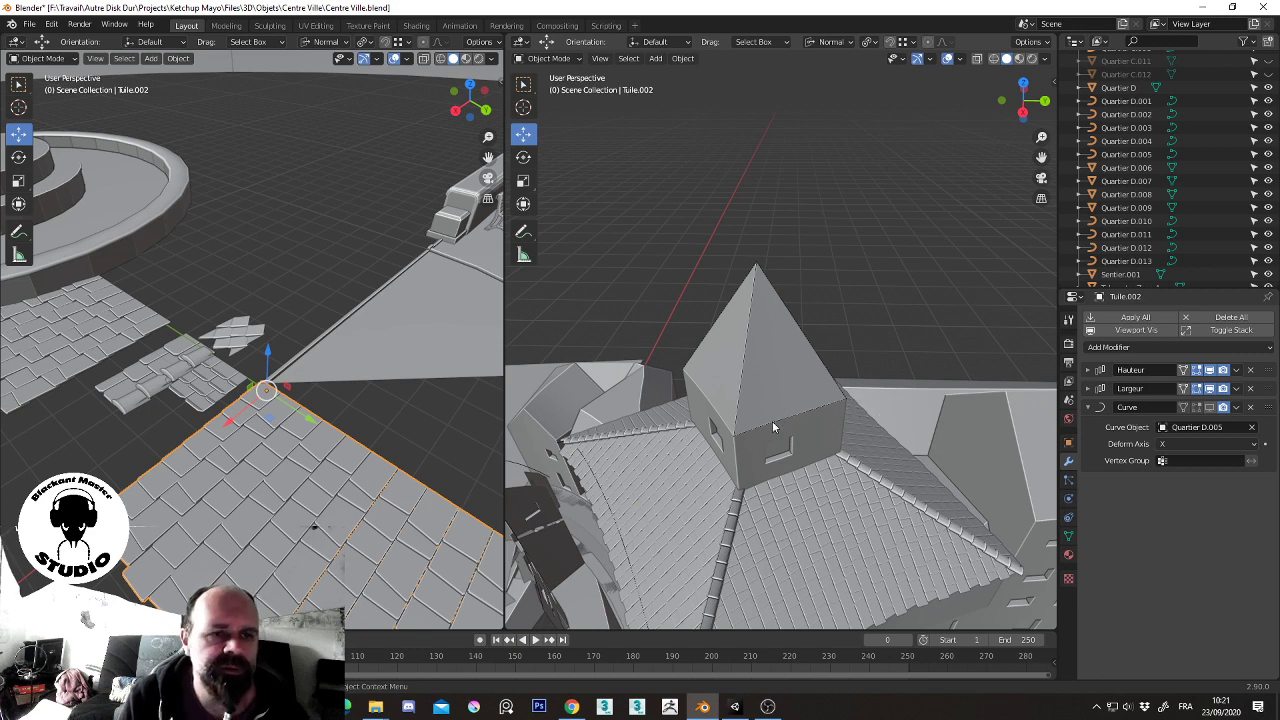
{"action": "scroll", "coordinate": [779, 485], "scroll_direction": "up", "scroll_amount": 1}
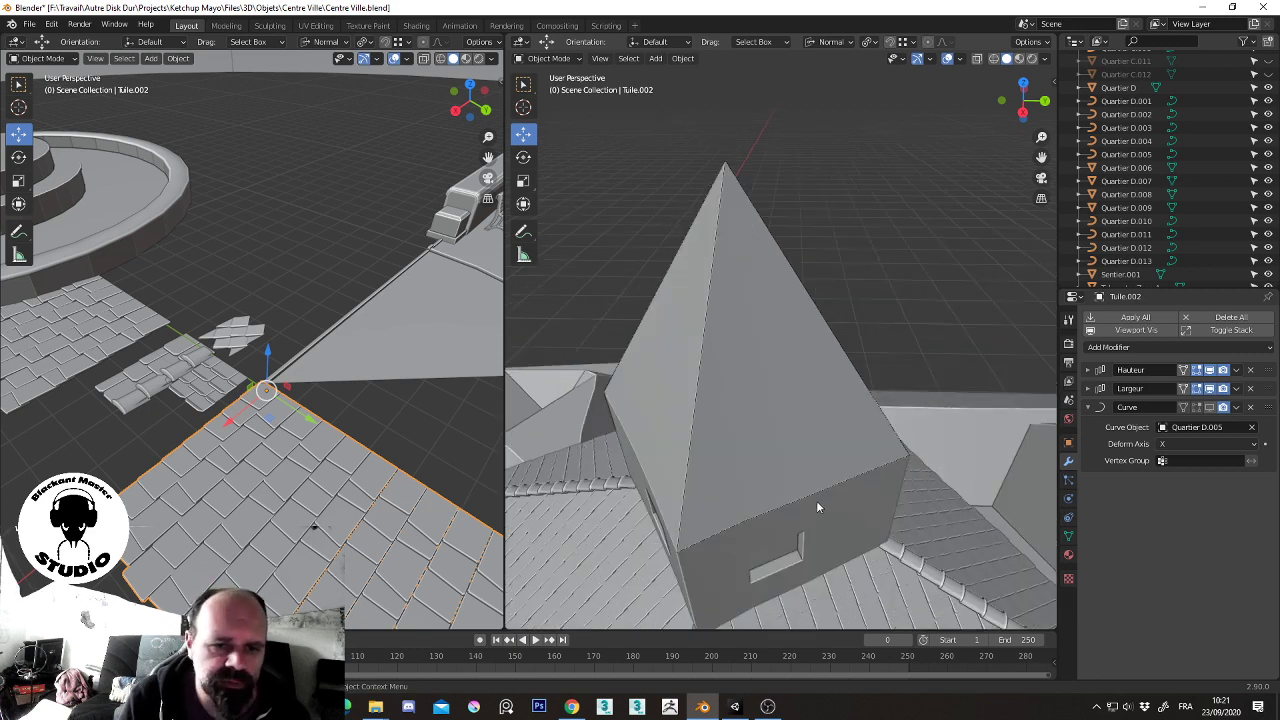
{"action": "scroll", "coordinate": [830, 480], "scroll_direction": "up", "scroll_amount": 1}
{"action": "scroll", "coordinate": [832, 474], "scroll_direction": "up", "scroll_amount": 1}
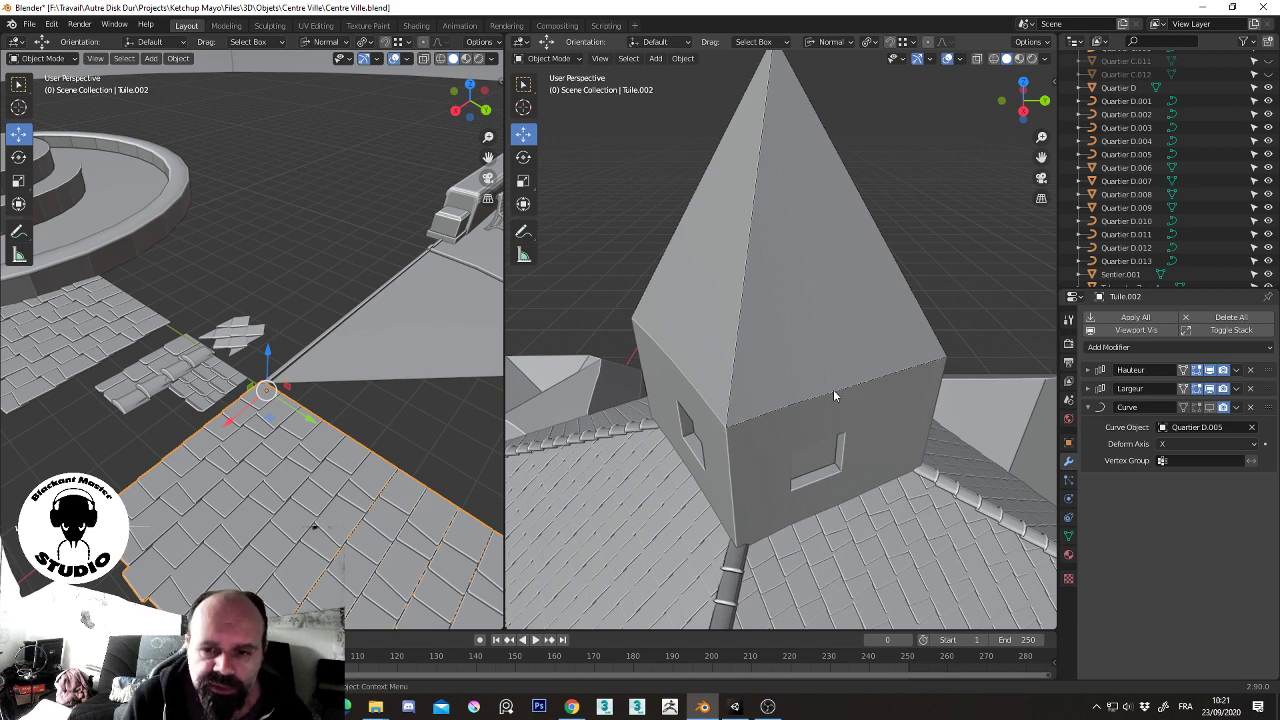
{"action": "scroll", "coordinate": [830, 392], "scroll_direction": "down", "scroll_amount": 3}
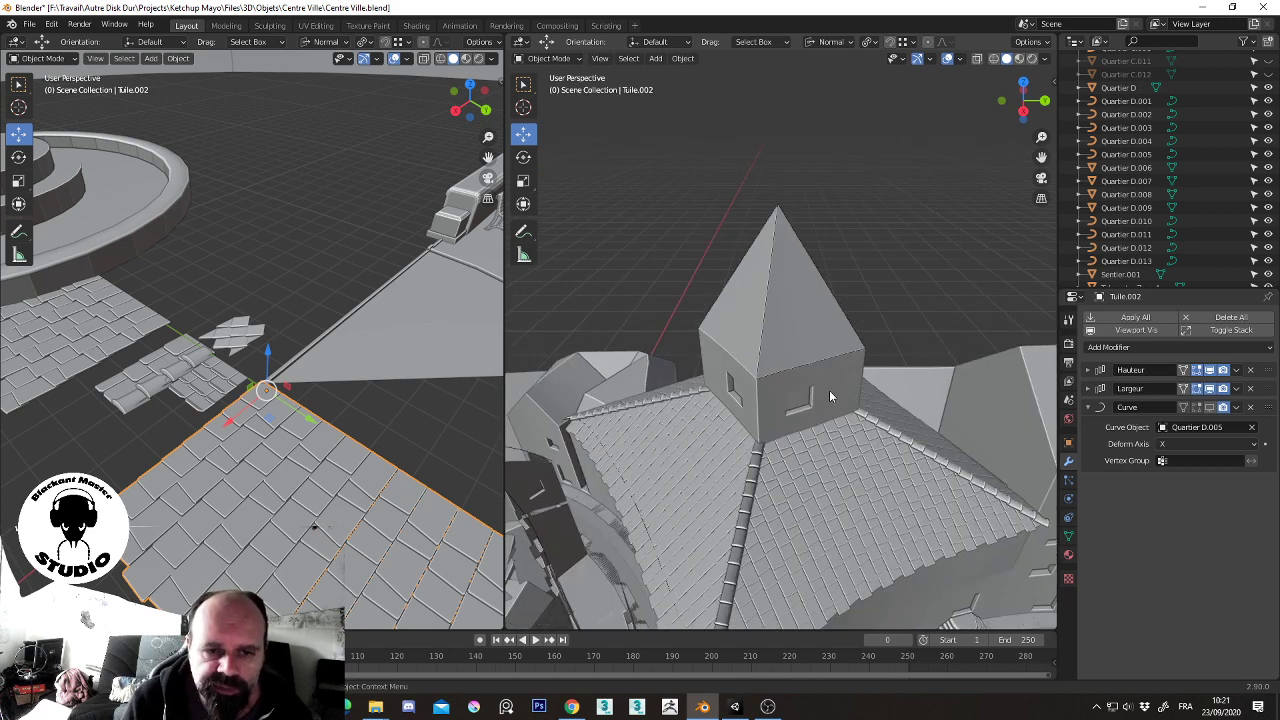
{"action": "left_click", "coordinate": [1210, 408]}
{"action": "left_click", "coordinate": [1206, 446]}
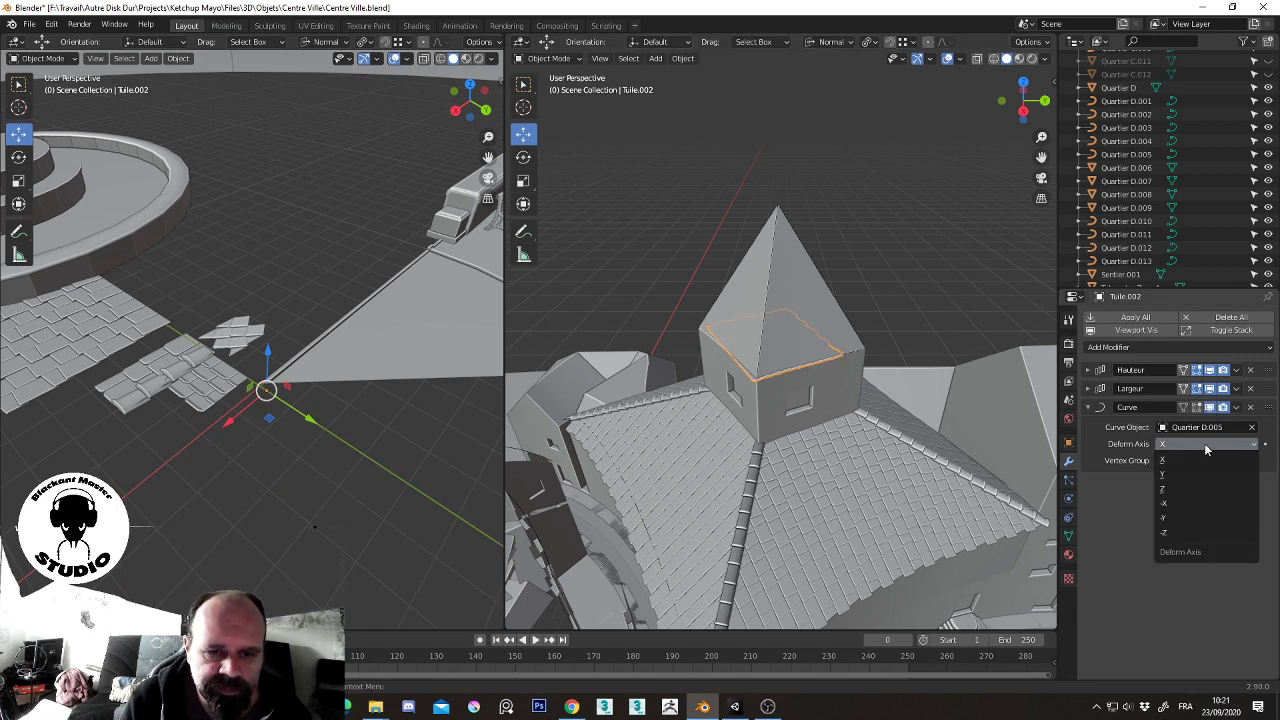
{"action": "left_click", "coordinate": [1191, 476]}
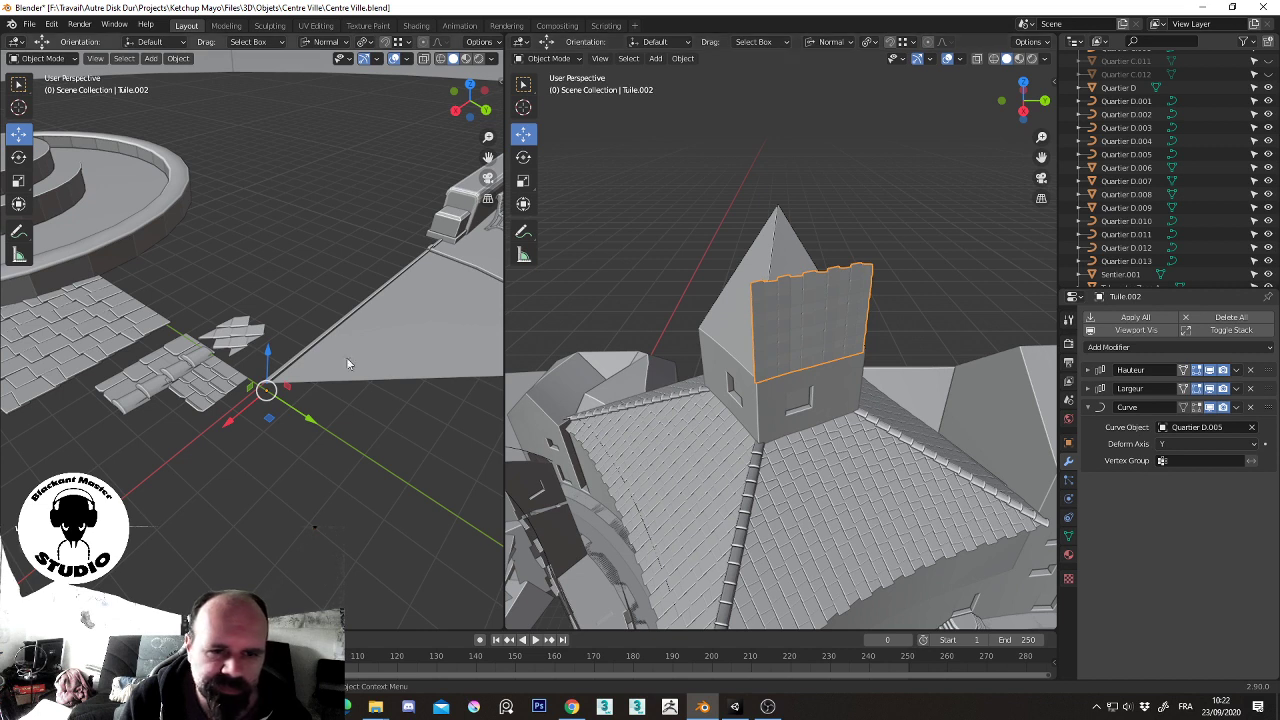
- Rotate the tile strip -222° about its own Y axis onto the roof plane
{"action": "key", "text": "r"}
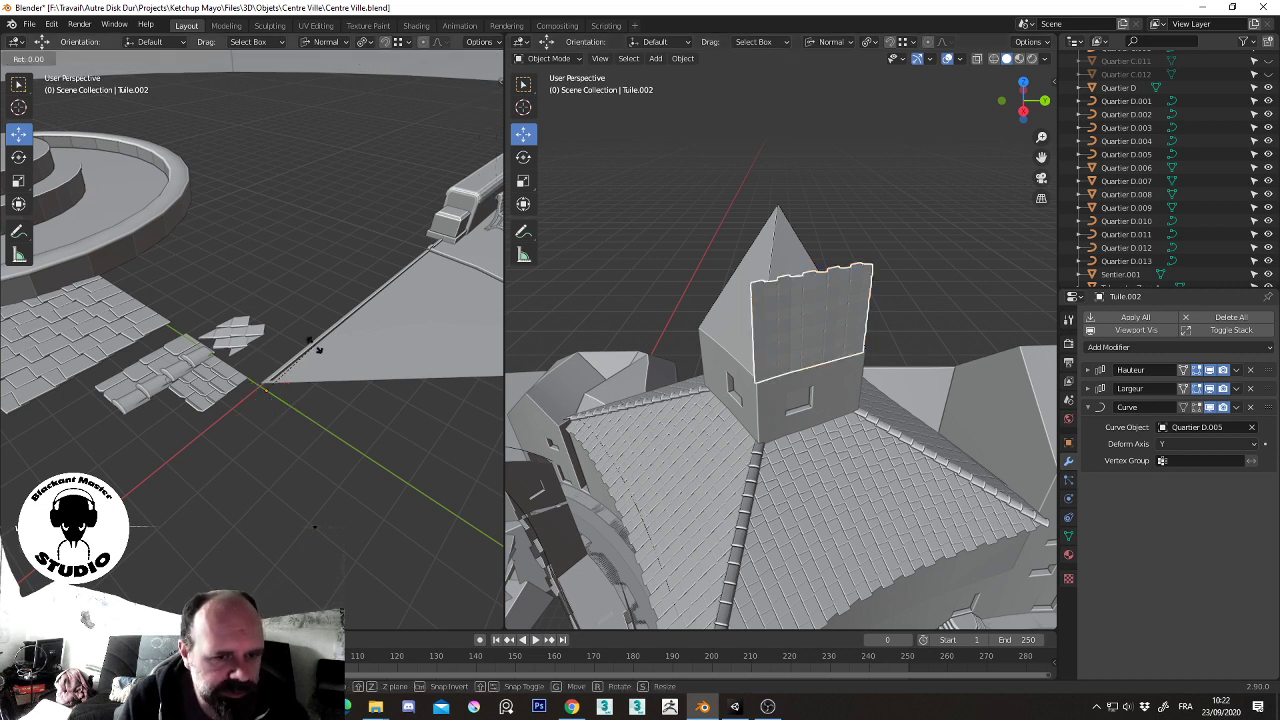
{"action": "key", "text": "y"}
{"action": "key", "text": "y"}
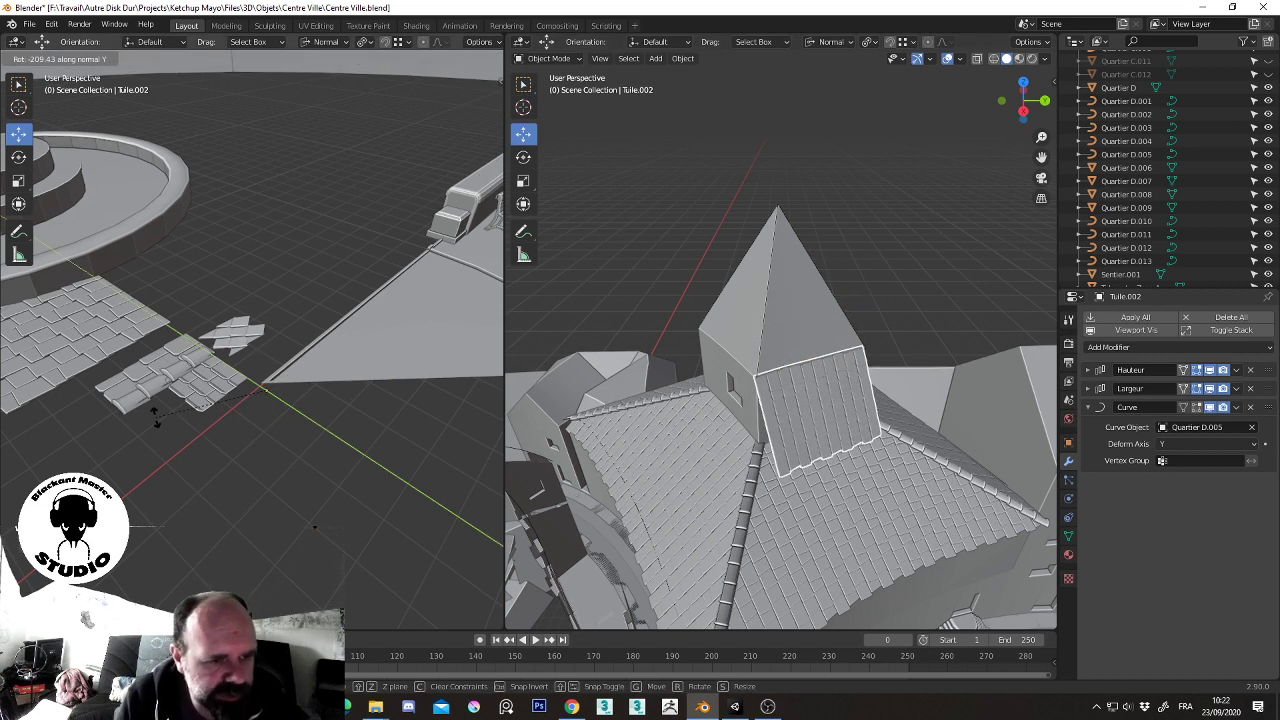
{"action": "left_click", "coordinate": [145, 408]}
{"action": "mouse_move", "coordinate": [830, 392]}
{"action": "middle_mouse_down"}
{"action": "mouse_move", "coordinate": [812, 401]}
{"action": "mouse_move", "coordinate": [823, 400]}
{"action": "middle_mouse_up"}
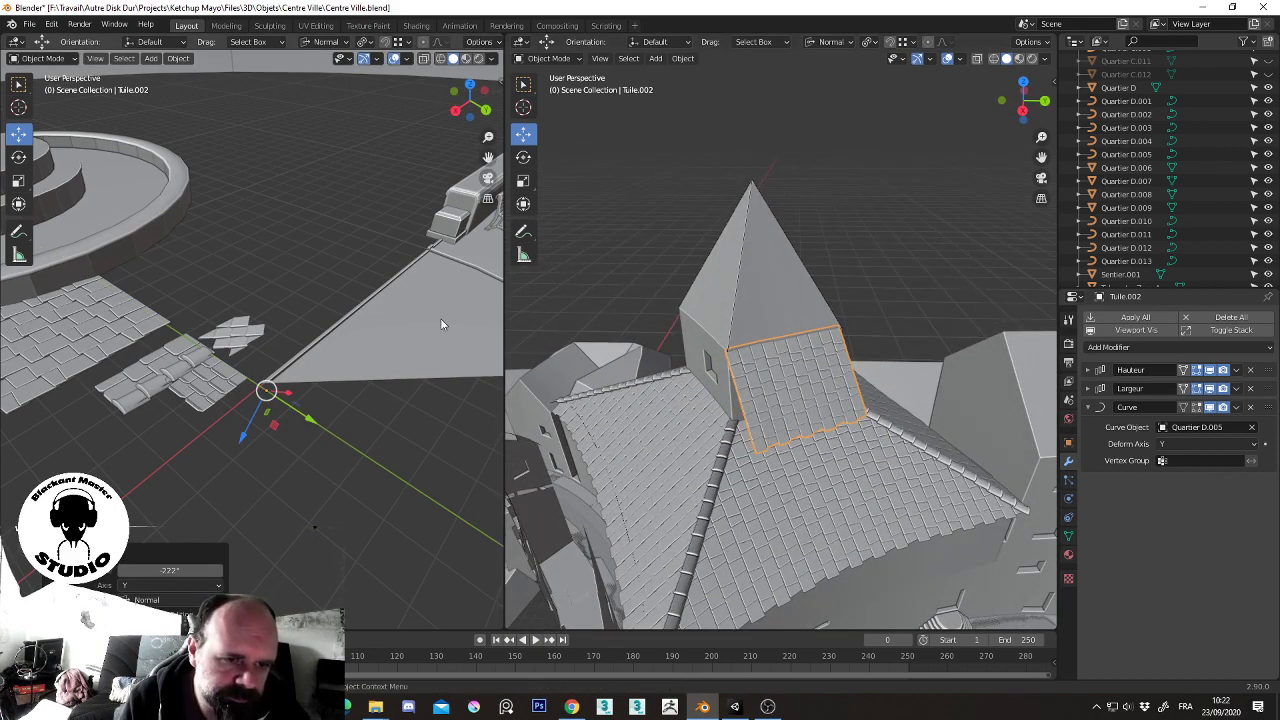
- Switch transform orientation to Global and raise the tile strip along Z toward the spire
{"action": "left_click", "coordinate": [328, 42]}
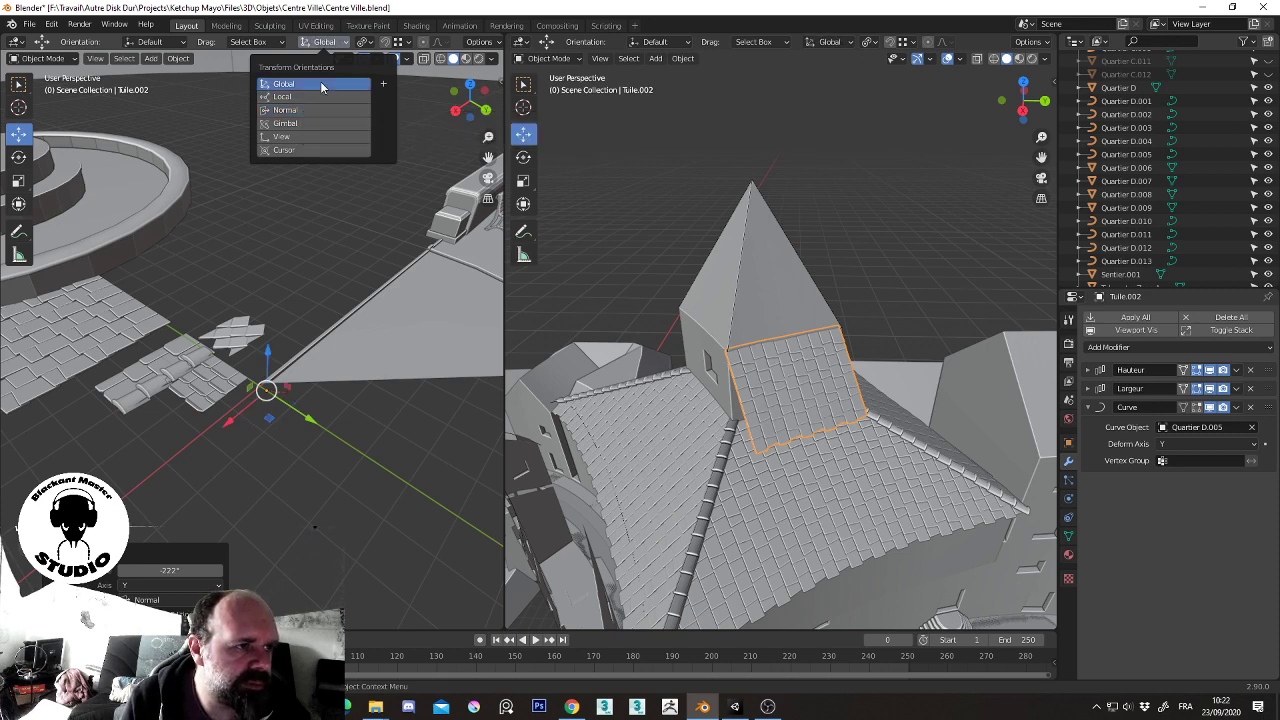
{"action": "left_click", "coordinate": [320, 83]}
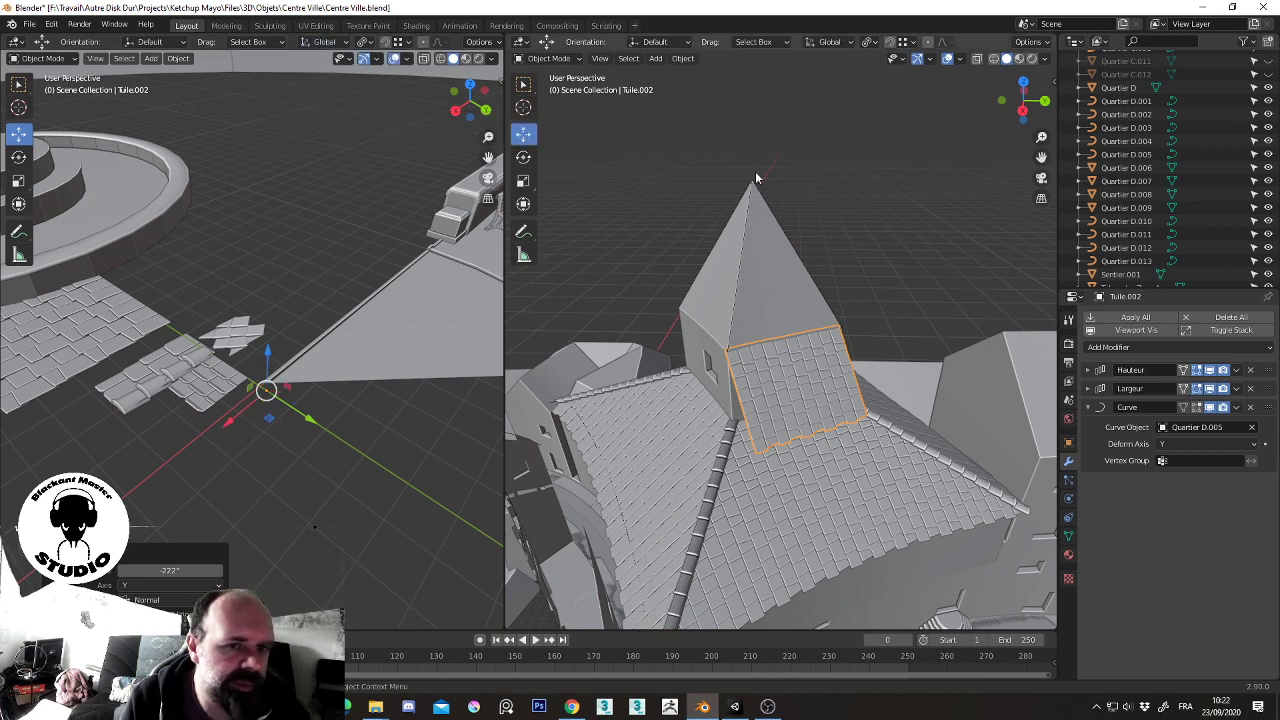
{"action": "mouse_move", "coordinate": [830, 345]}
{"action": "middle_mouse_down"}
{"action": "mouse_move", "coordinate": [780, 370]}
{"action": "mouse_move", "coordinate": [783, 428]}
{"action": "mouse_move", "coordinate": [701, 397]}
{"action": "middle_mouse_up"}
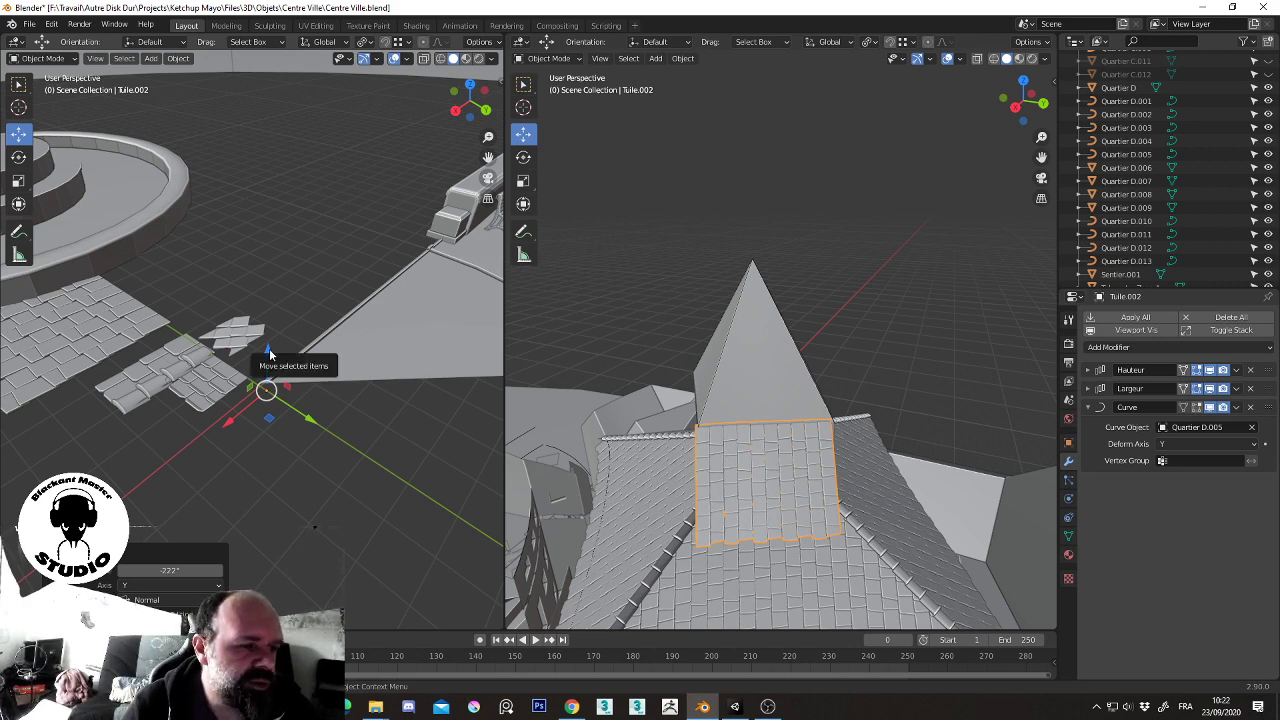
{"action": "mouse_move", "coordinate": [269, 348]}
{"action": "left_mouse_down"}
{"action": "mouse_move", "coordinate": [260, 305]}
{"action": "mouse_move", "coordinate": [238, 363]}
{"action": "mouse_move", "coordinate": [321, 420]}
{"action": "left_mouse_up"}
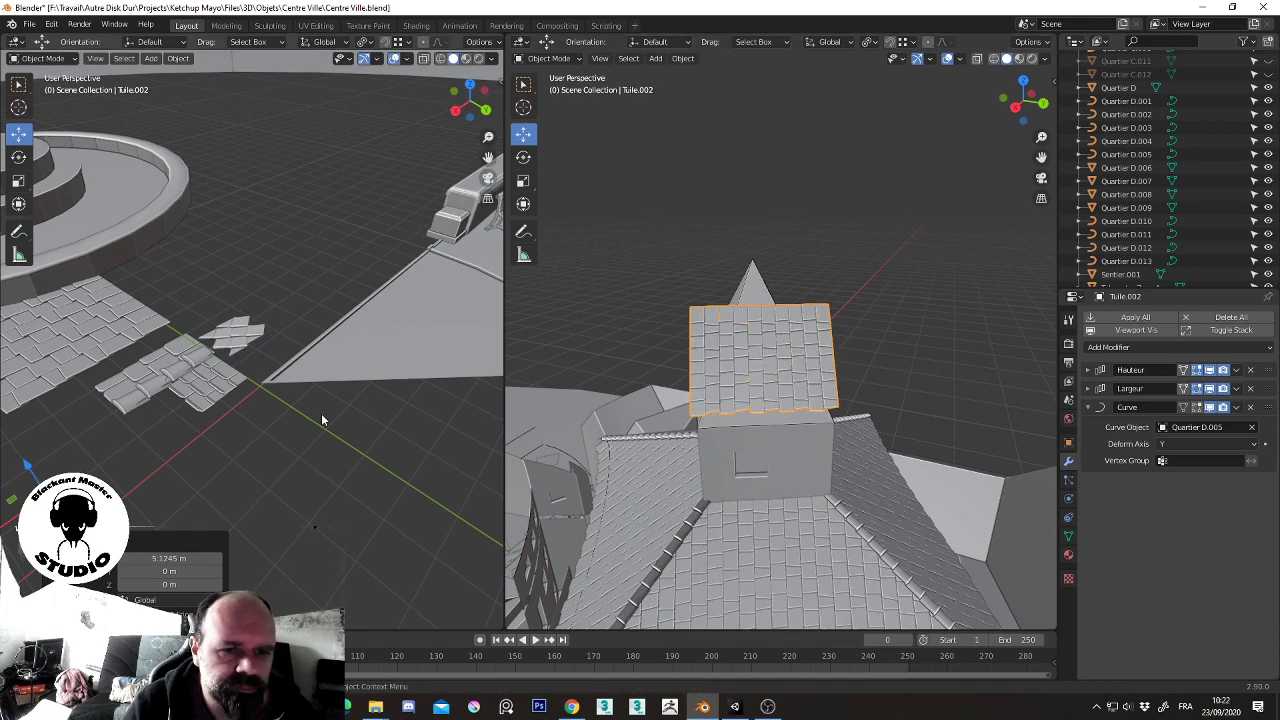
{"action": "middle_click_drag", "start_coordinate": [332, 430], "coordinate": [309, 426]}
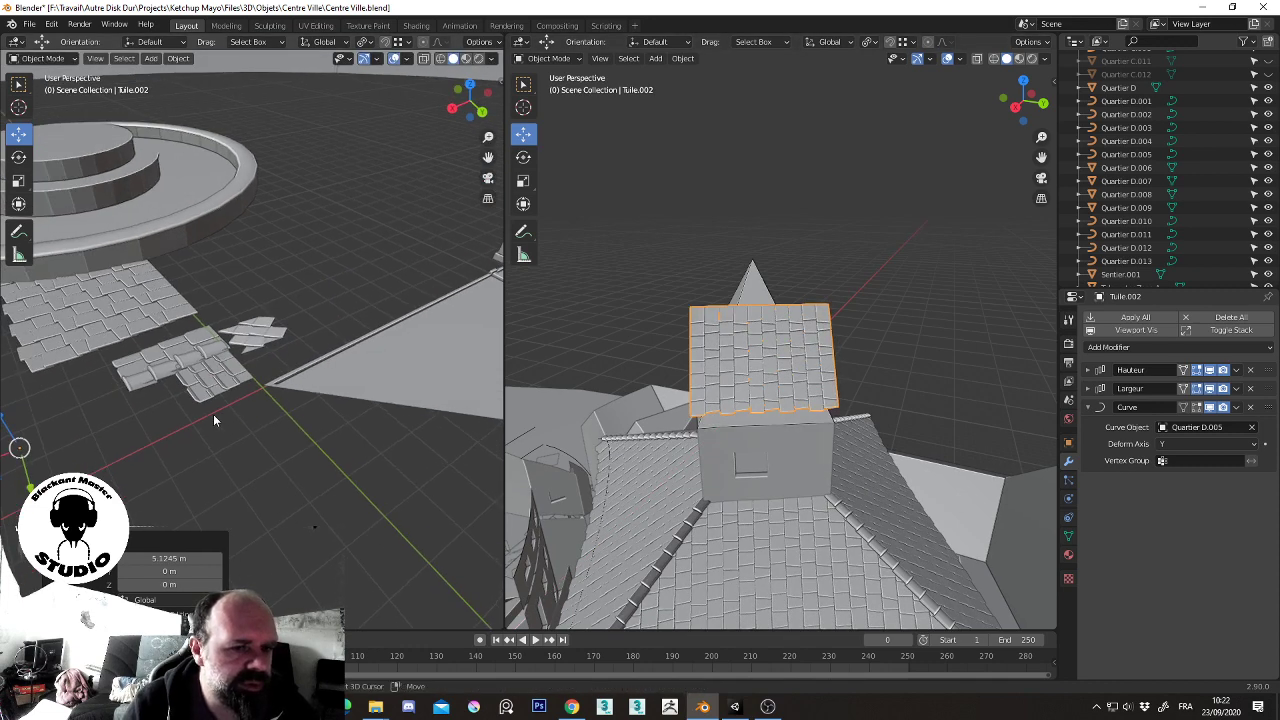
{"action": "mouse_move", "coordinate": [214, 420]}
{"action": "middle_mouse_down"}
{"action": "mouse_move", "coordinate": [346, 354]}
{"action": "mouse_move", "coordinate": [288, 366]}
{"action": "mouse_move", "coordinate": [184, 340]}
{"action": "middle_mouse_up"}
{"action": "left_click_drag", "start_coordinate": [133, 336], "coordinate": [48, 323]}
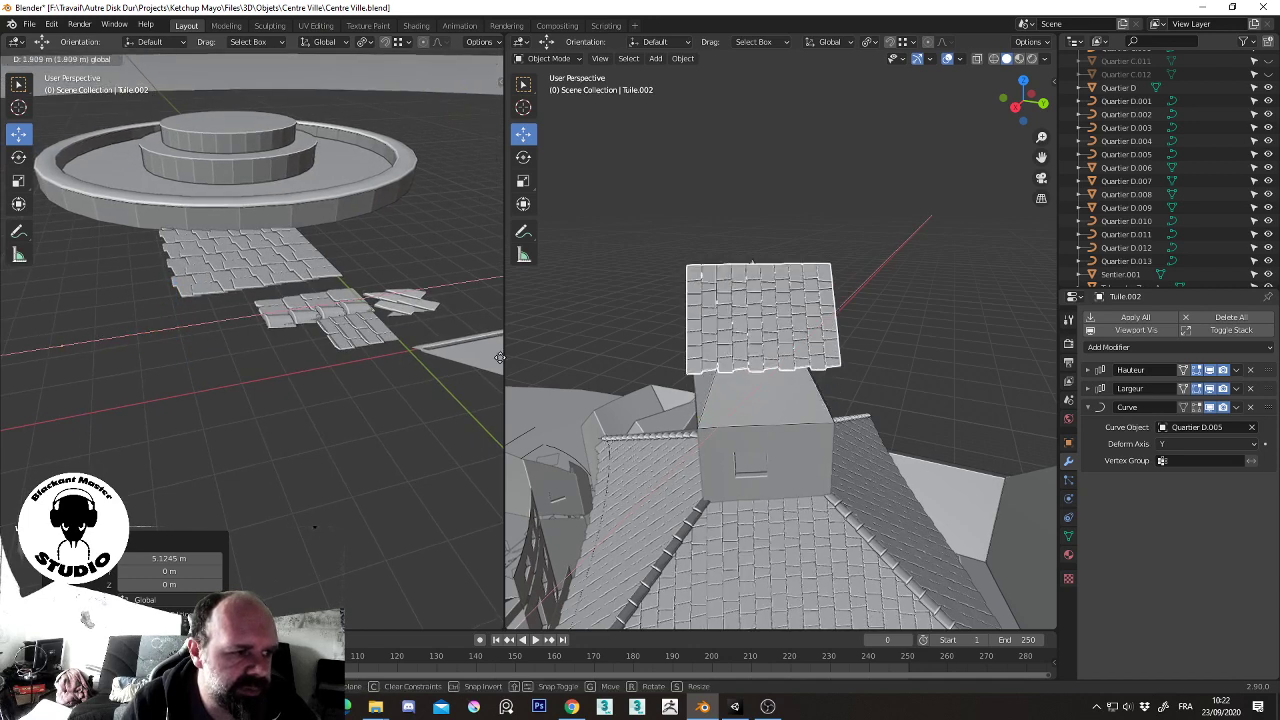
- Lift the strip 1.3444 m, nudge it 0.28532 m along X, and lower it 0.13224 m onto the spire face
{"action": "key", "text": "g"}
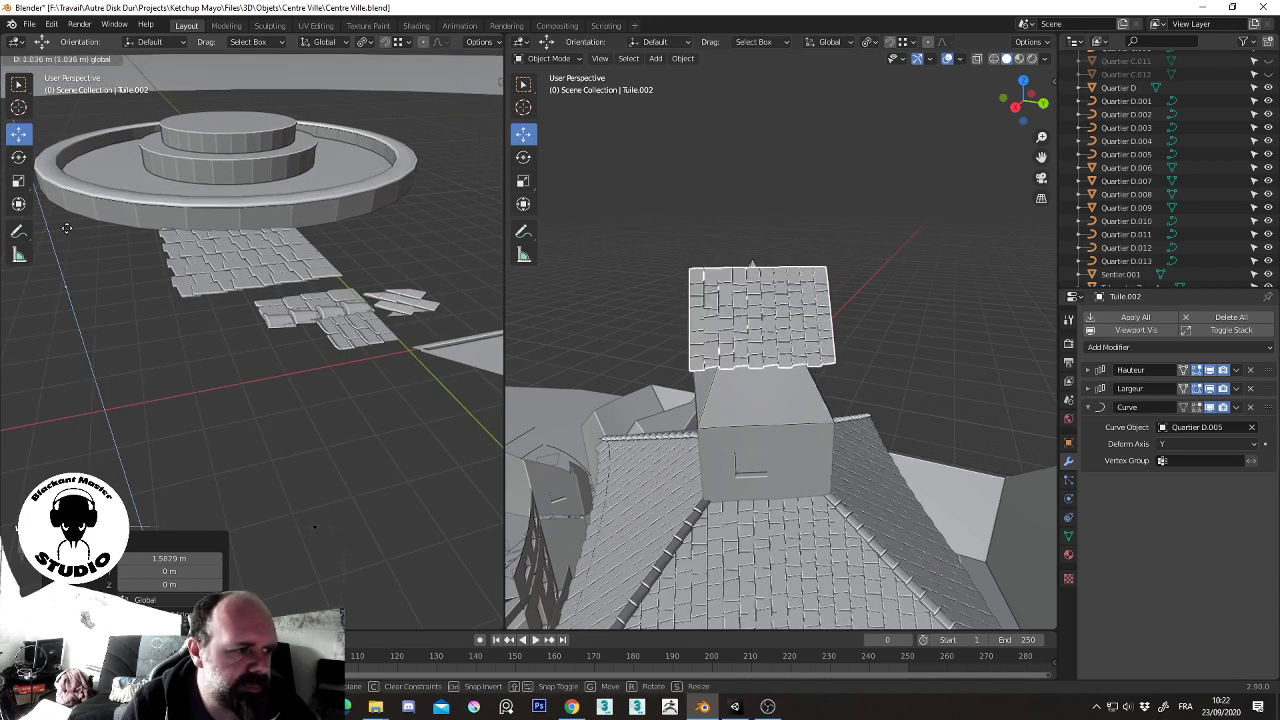
{"action": "left_click", "coordinate": [59, 214]}
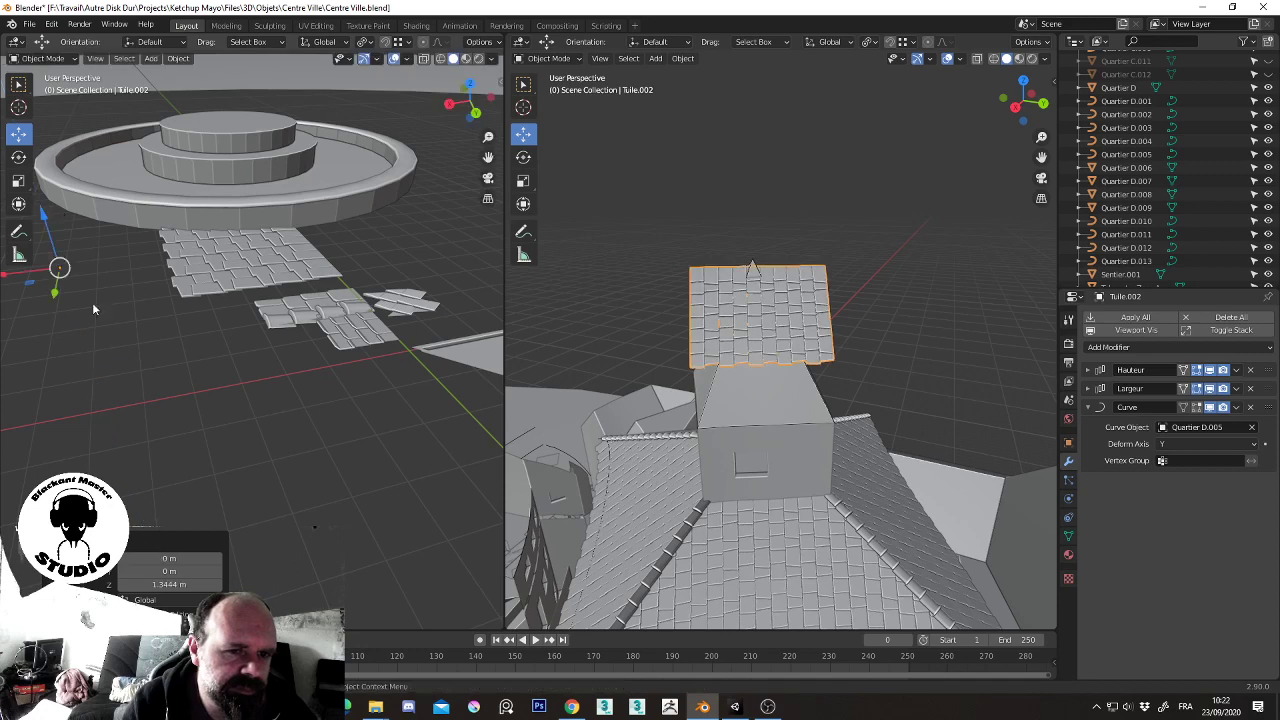
{"action": "mouse_move", "coordinate": [213, 326]}
{"action": "middle_mouse_down", "text": "shift"}
{"action": "mouse_move", "coordinate": [283, 337]}
{"action": "mouse_move", "coordinate": [296, 383]}
{"action": "middle_mouse_up", "text": "shift"}
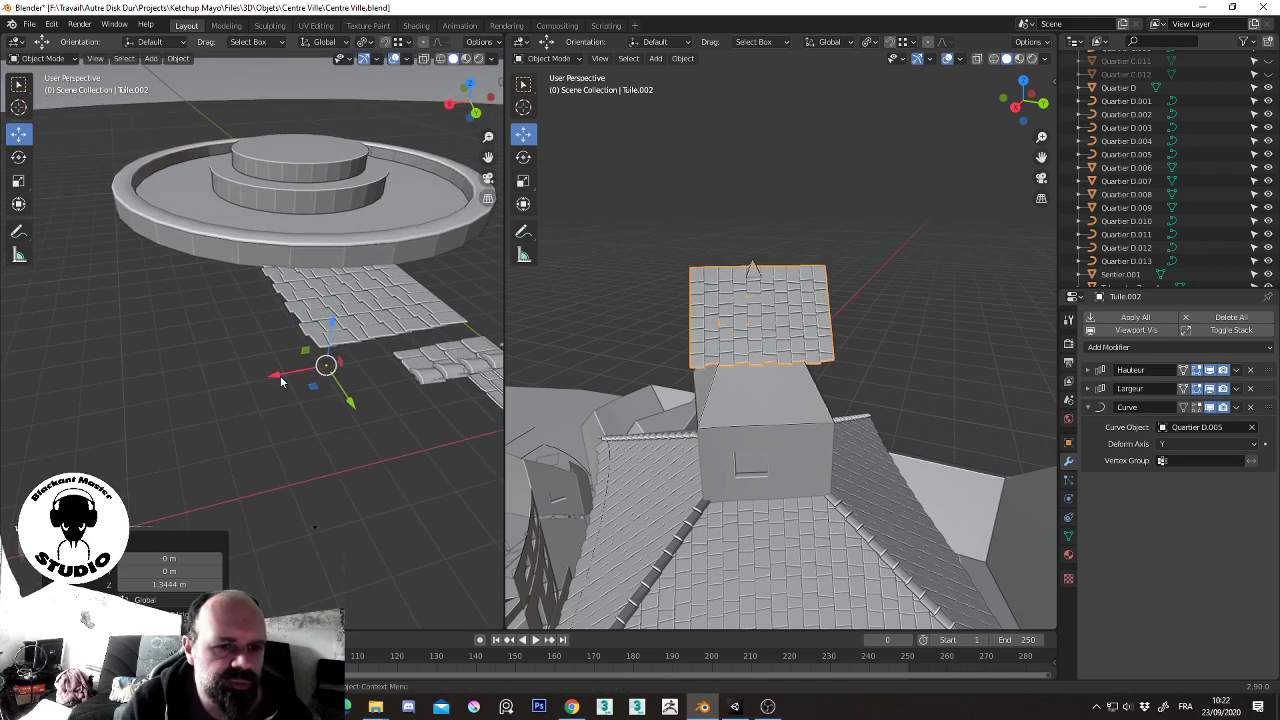
{"action": "left_click_drag", "start_coordinate": [281, 381], "coordinate": [289, 381]}
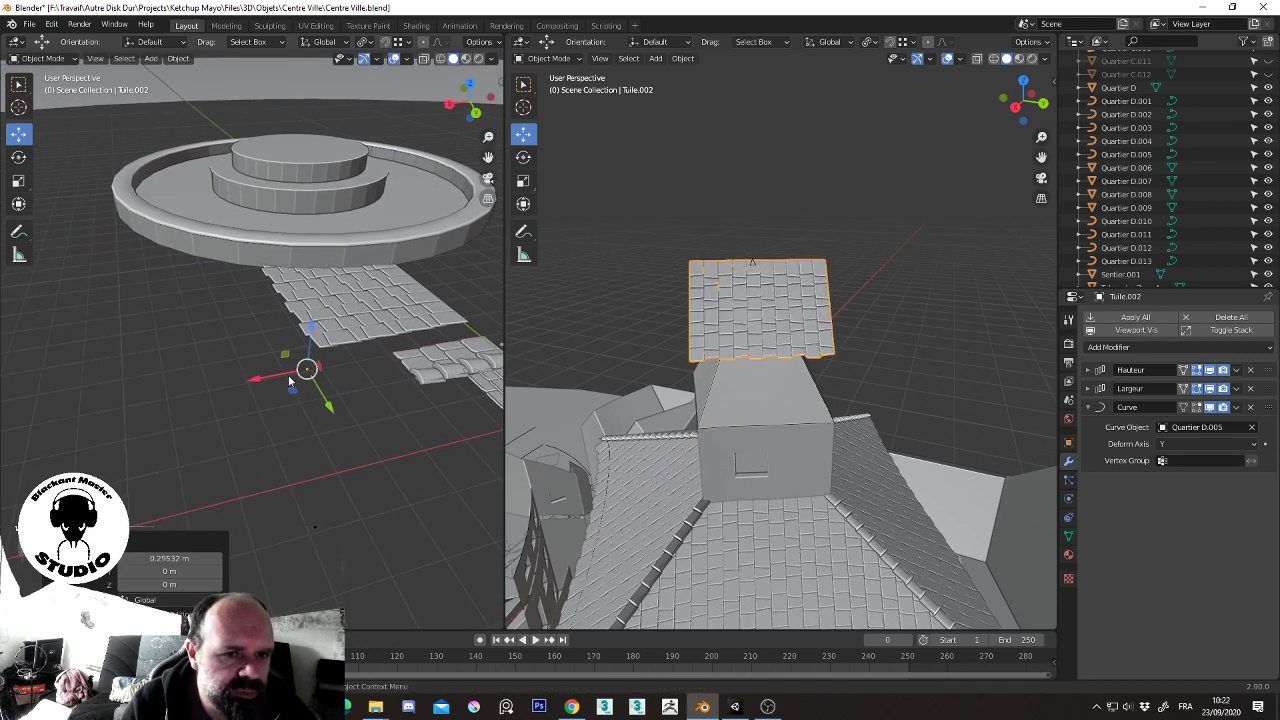
{"action": "left_click_drag", "start_coordinate": [313, 335], "coordinate": [309, 333]}
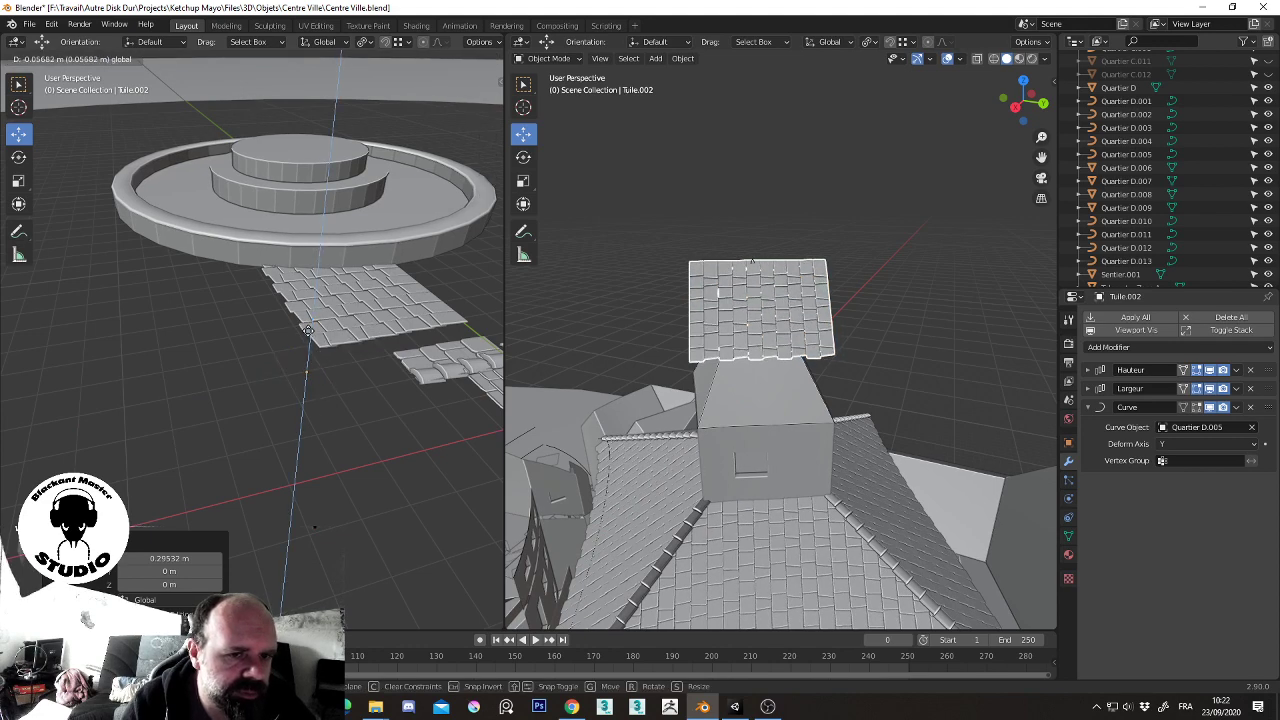
{"action": "left_click", "coordinate": [308, 332]}
{"action": "mouse_move", "coordinate": [760, 380]}
{"action": "middle_mouse_down"}
{"action": "mouse_move", "coordinate": [853, 383]}
{"action": "mouse_move", "coordinate": [727, 398]}
{"action": "mouse_move", "coordinate": [775, 363]}
{"action": "mouse_move", "coordinate": [777, 377]}
{"action": "middle_mouse_up"}
{"action": "scroll", "coordinate": [860, 378], "scroll_direction": "up", "scroll_amount": 3}
{"action": "scroll", "coordinate": [805, 392], "scroll_direction": "down", "scroll_amount": 3}
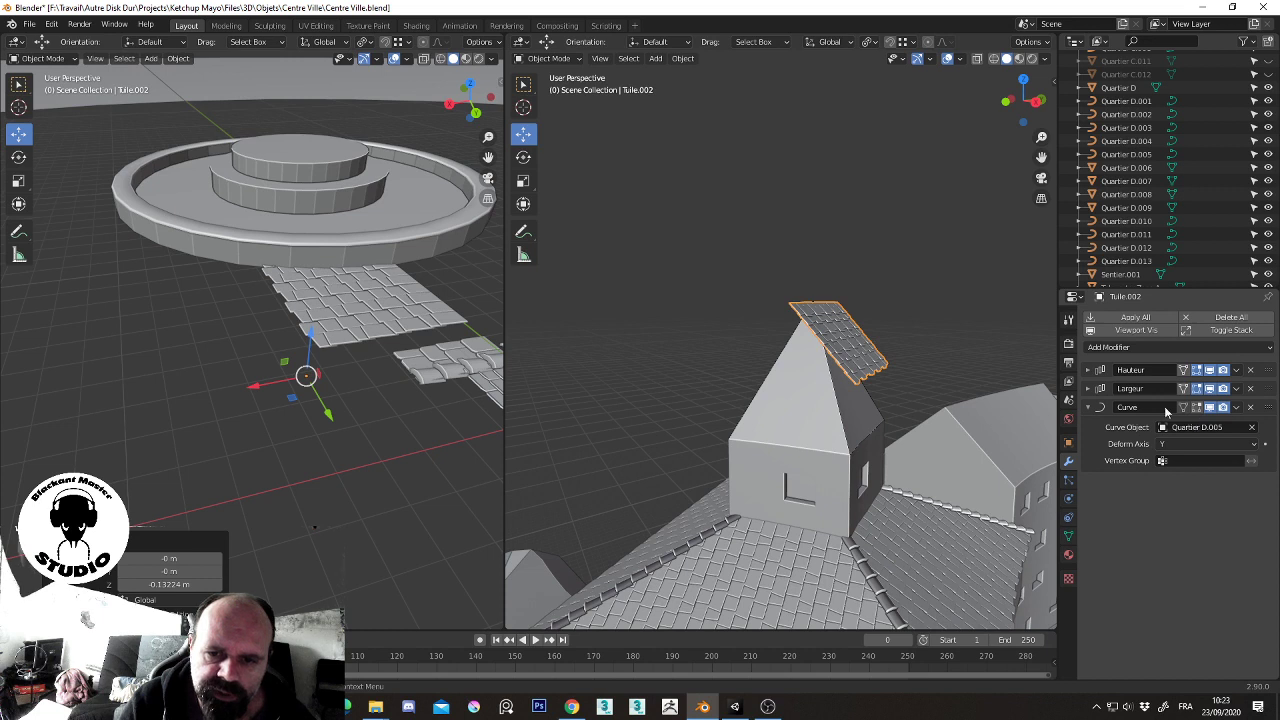
- Set the Hauteur array count to 6 and tilt the tile strip 17.5° about Y
{"action": "left_click", "coordinate": [1089, 370]}
{"action": "left_click", "coordinate": [1254, 407]}
{"action": "left_click", "coordinate": [1254, 407]}
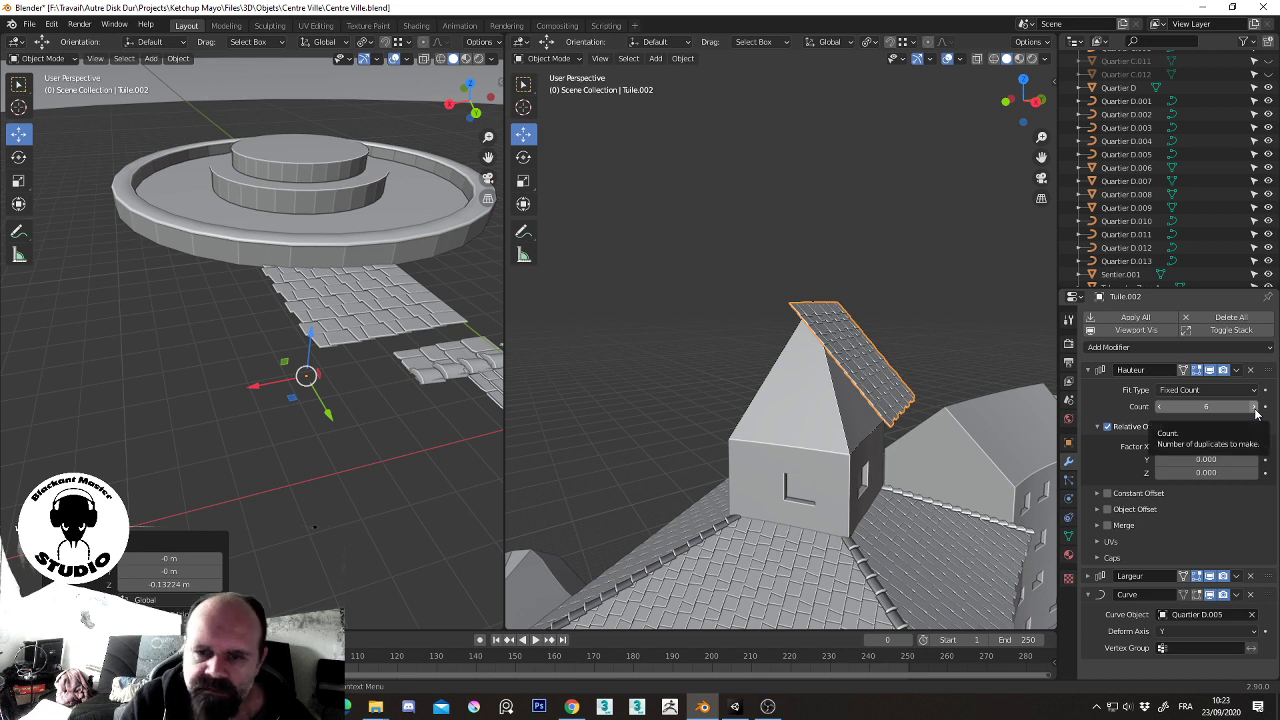
{"action": "key", "text": "r"}
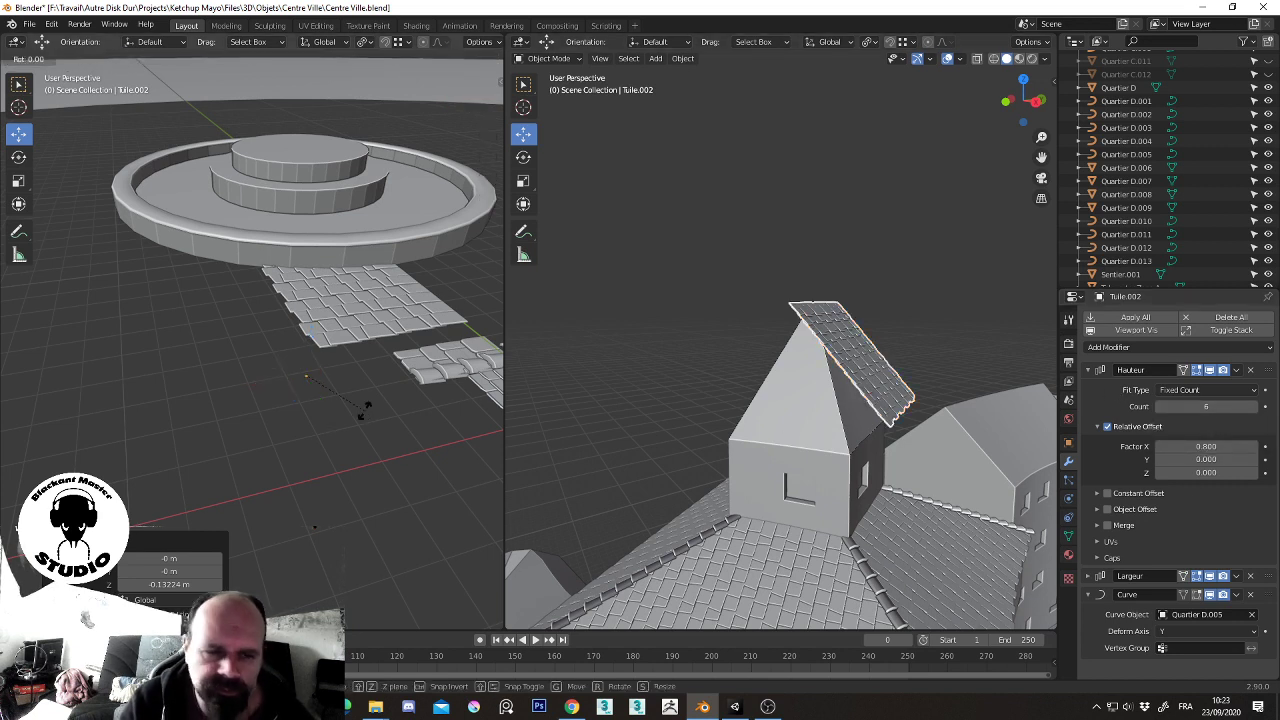
{"action": "key", "text": "y"}
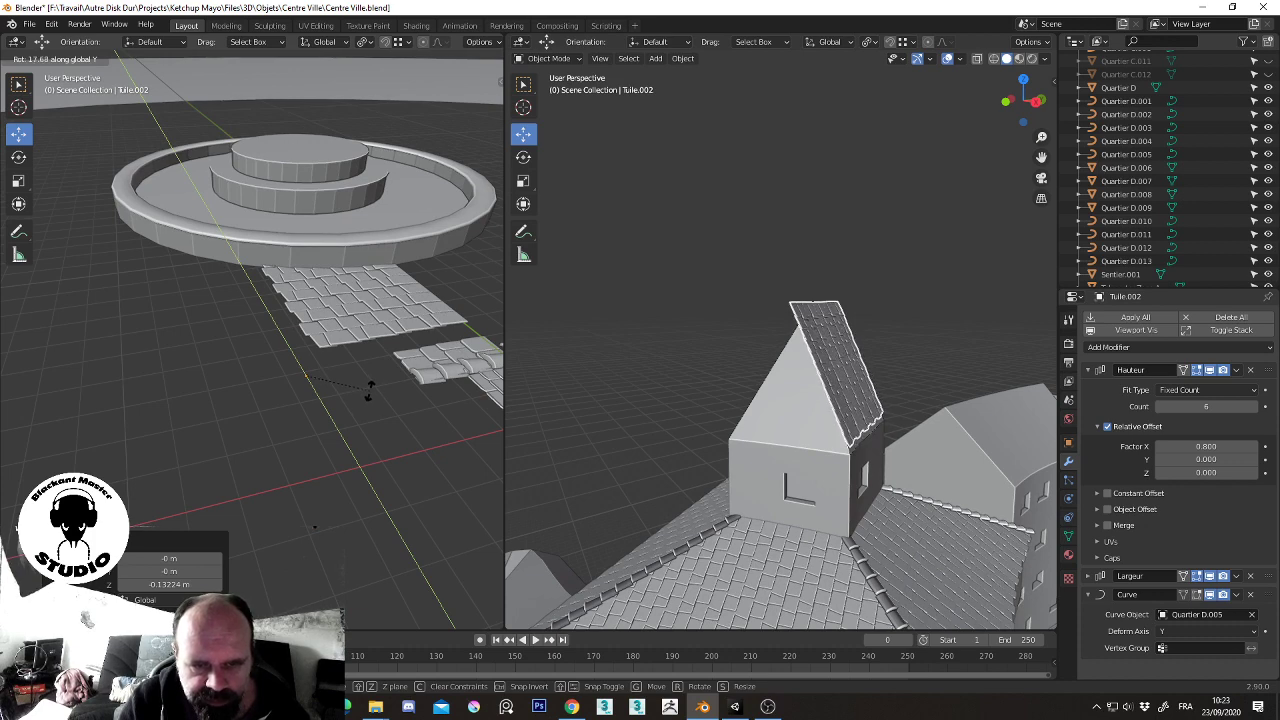
{"action": "left_click", "coordinate": [366, 388]}
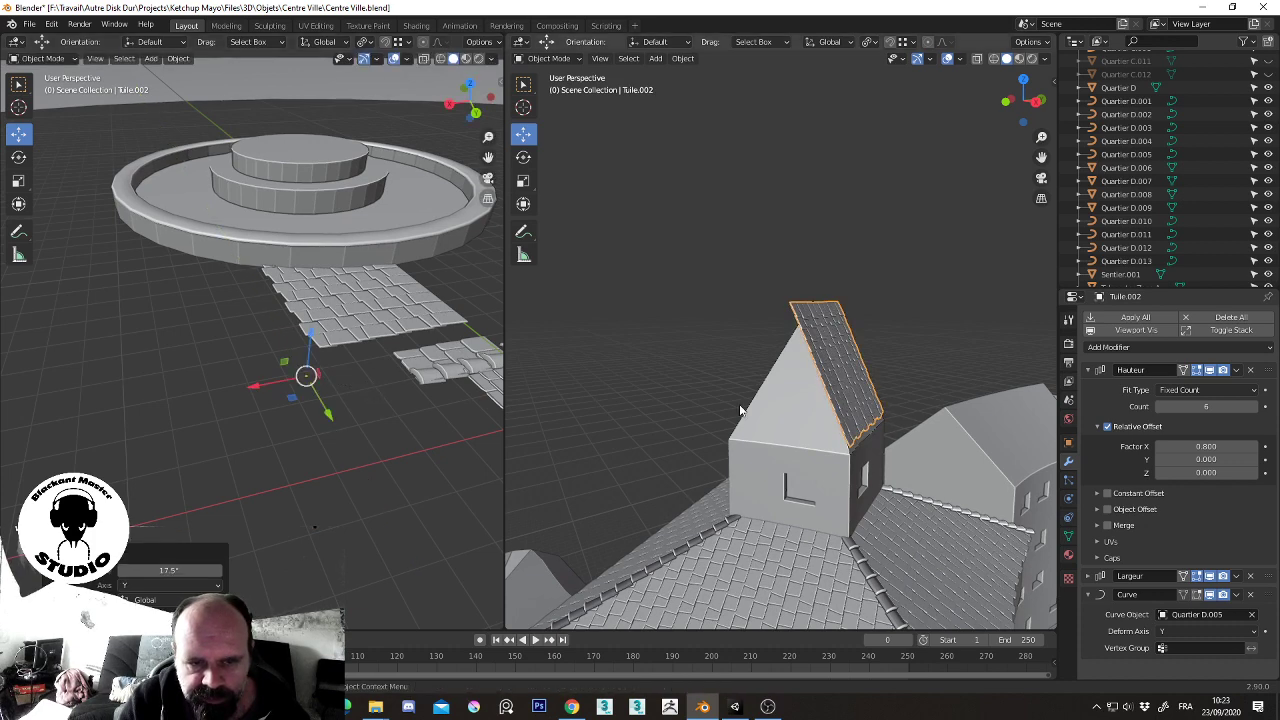
- Raise the Hauteur array count to 7 and collapse the Hauteur and Curve panels
{"action": "middle_click_drag", "start_coordinate": [845, 380], "coordinate": [866, 376]}
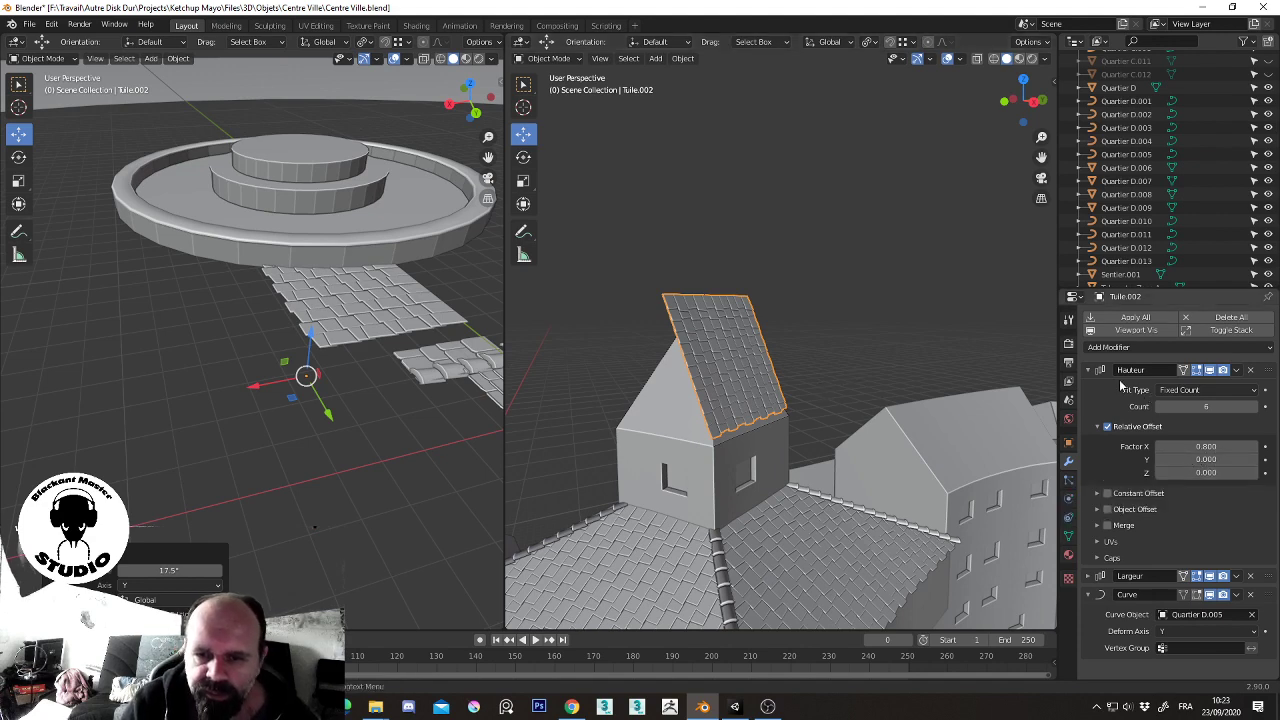
{"action": "left_click", "coordinate": [1247, 406]}
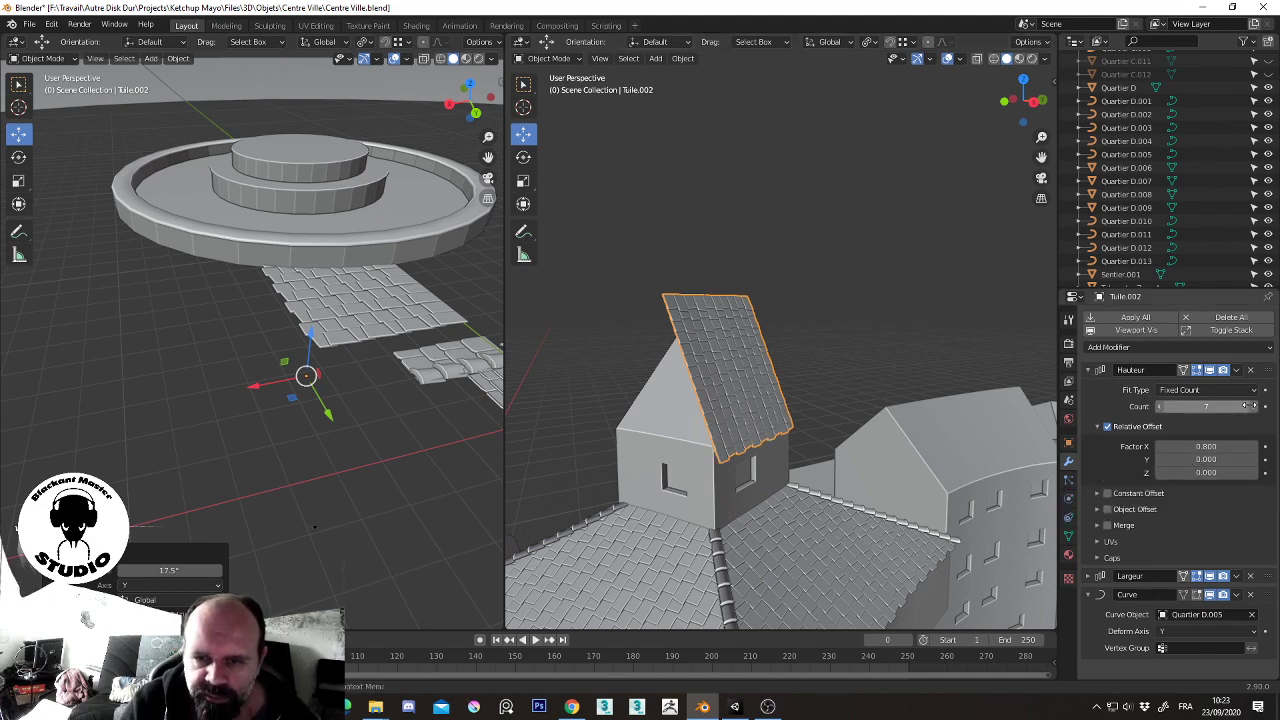
{"action": "middle_click_drag", "start_coordinate": [850, 500], "coordinate": [881, 510]}
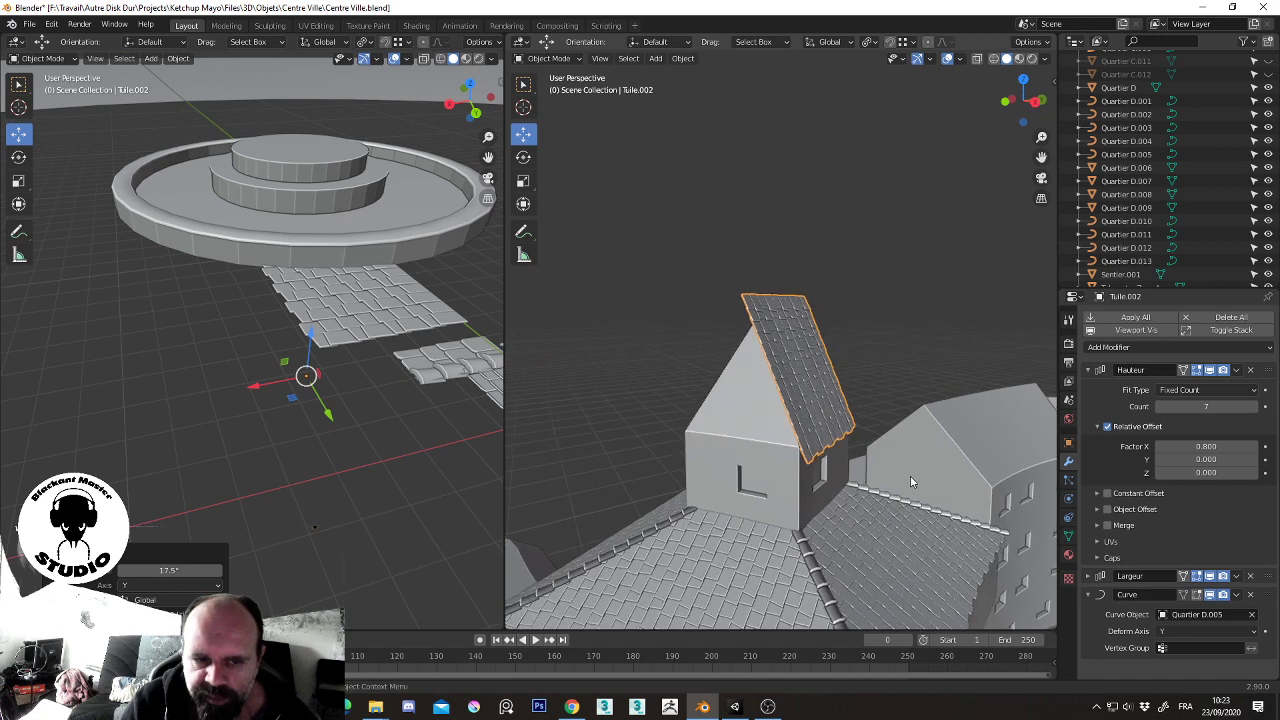
{"action": "left_click", "coordinate": [1089, 370]}
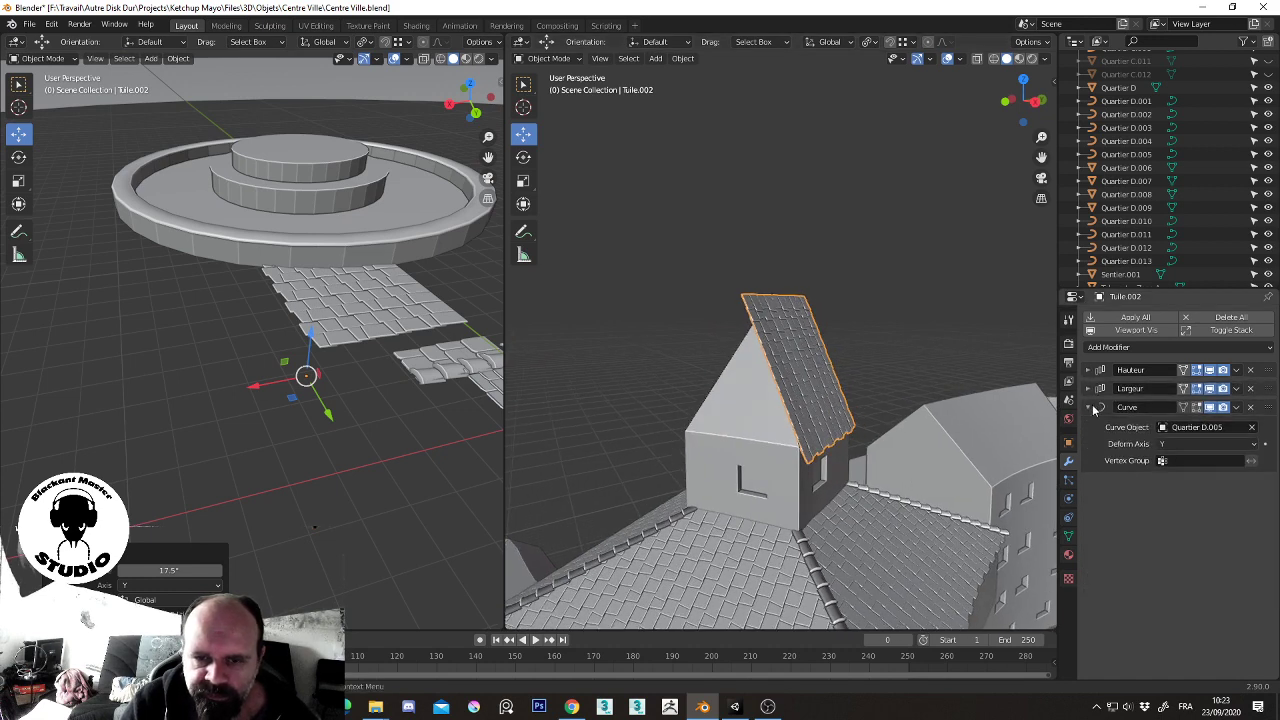
{"action": "left_click", "coordinate": [1093, 408]}
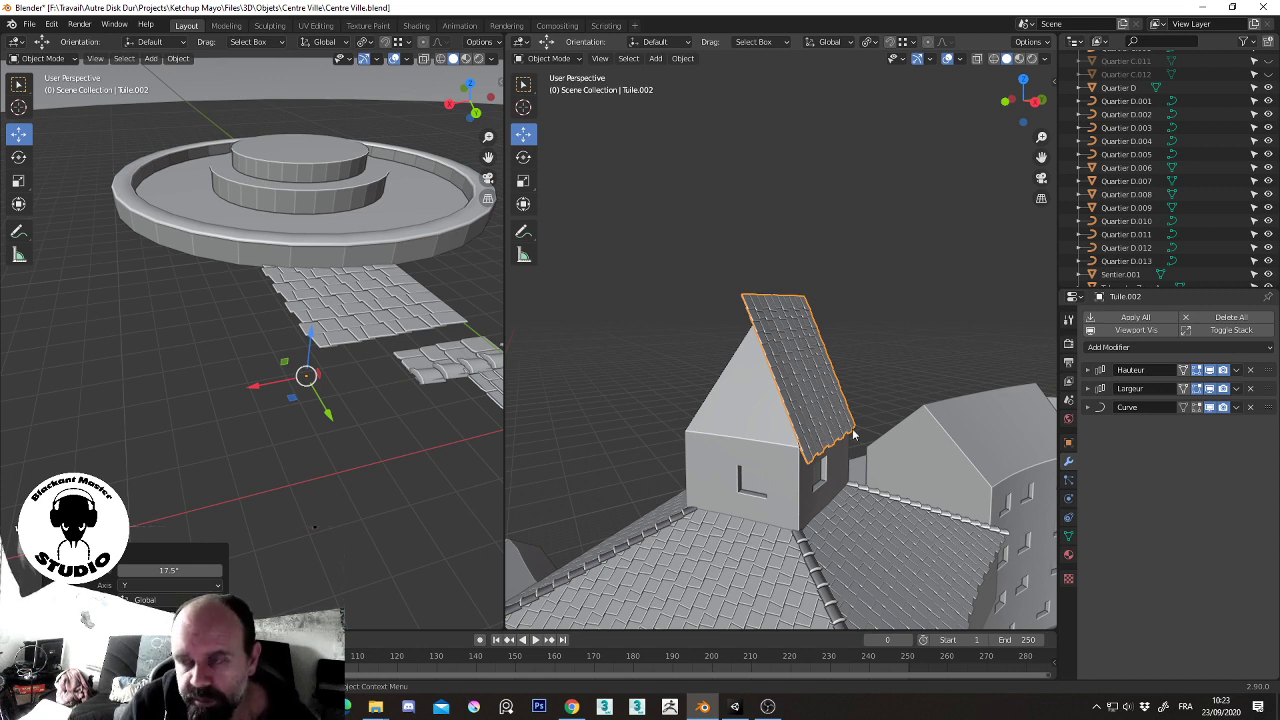
- Add an X Mirror modifier above the Curve modifier and hide the Curve effect in the viewport
{"action": "left_click", "coordinate": [1128, 347]}
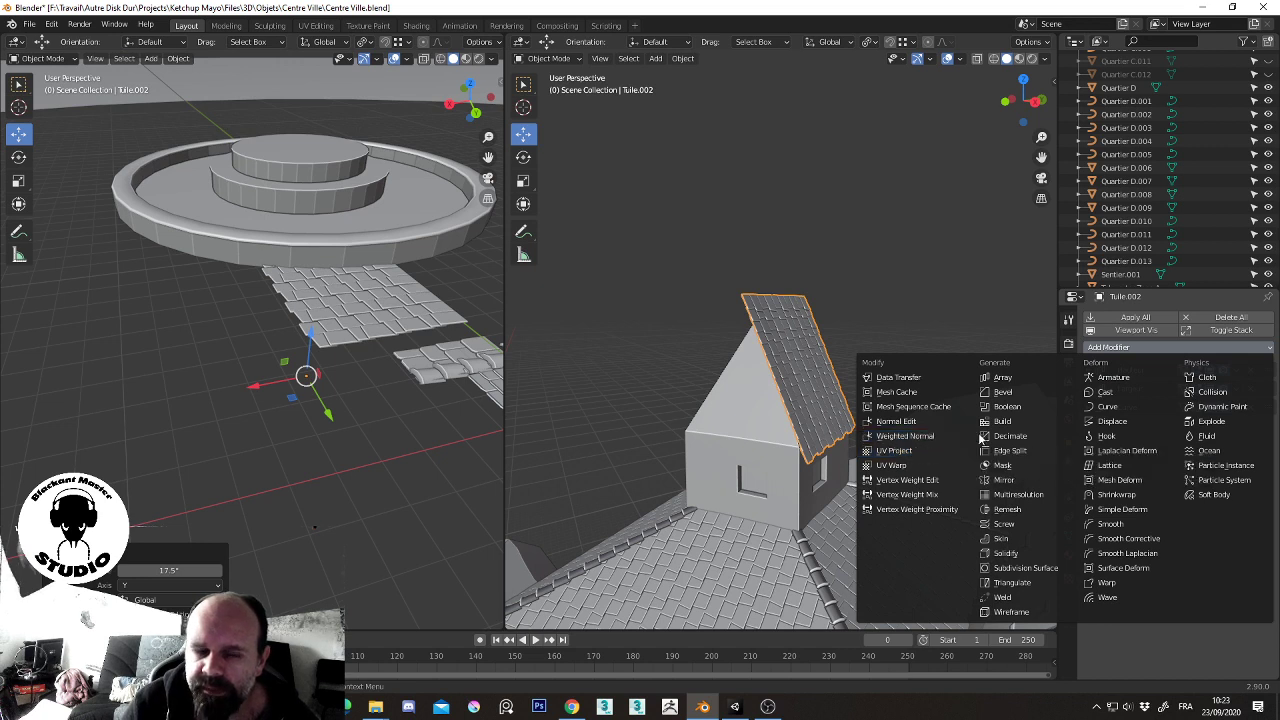
{"action": "left_click", "coordinate": [1016, 484]}
{"action": "left_click_drag", "start_coordinate": [1270, 427], "coordinate": [1268, 405]}
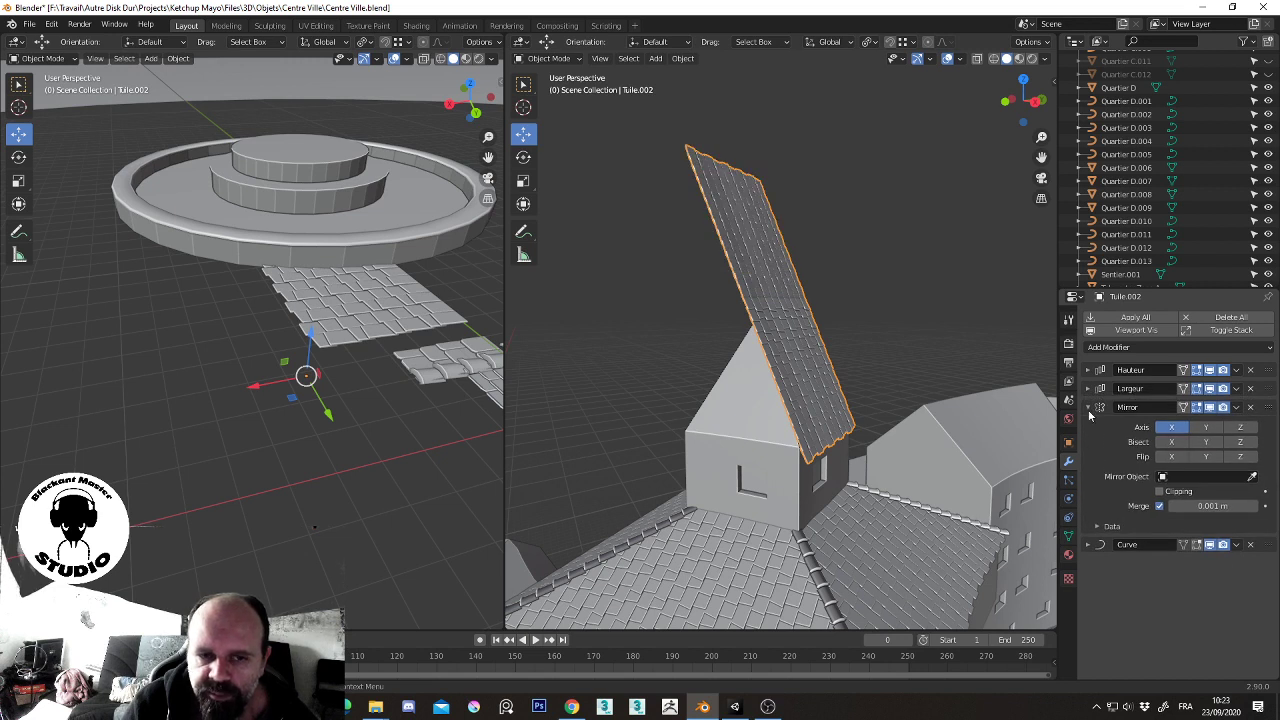
{"action": "left_click", "coordinate": [1224, 547]}
{"action": "scroll", "coordinate": [363, 358], "scroll_direction": "down", "scroll_amount": 2}
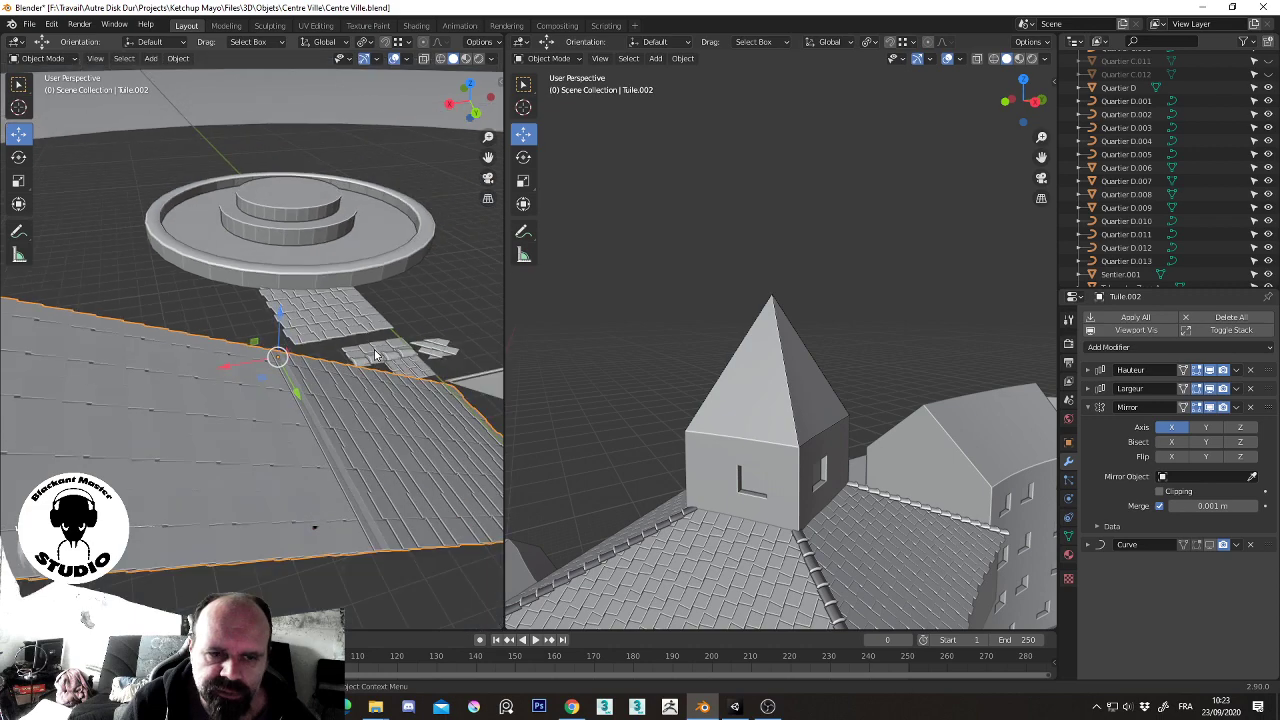
{"action": "scroll", "coordinate": [363, 358], "scroll_direction": "down", "scroll_amount": 2}
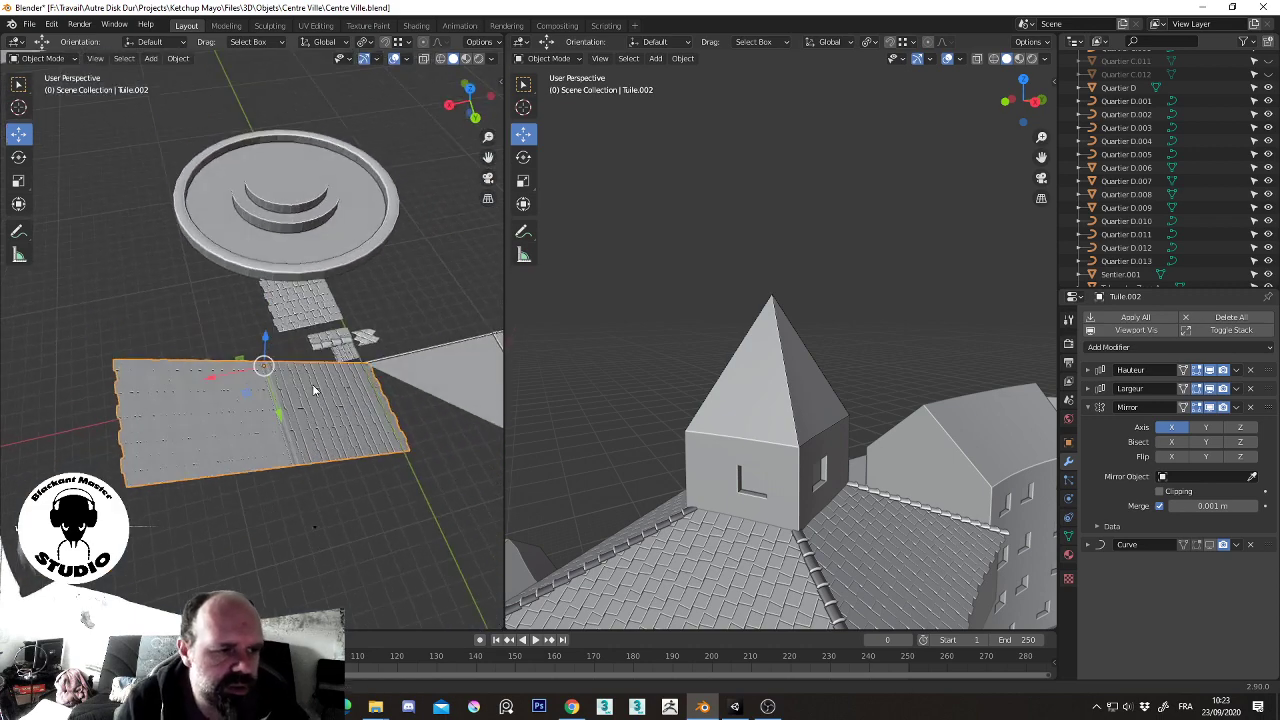
{"action": "mouse_move", "coordinate": [322, 348]}
{"action": "middle_mouse_down"}
{"action": "mouse_move", "coordinate": [282, 428]}
{"action": "mouse_move", "coordinate": [309, 436]}
{"action": "mouse_move", "coordinate": [67, 322]}
{"action": "mouse_move", "coordinate": [240, 306]}
{"action": "mouse_move", "coordinate": [240, 337]}
{"action": "mouse_move", "coordinate": [197, 336]}
{"action": "middle_mouse_up"}
{"action": "scroll", "coordinate": [197, 336], "scroll_direction": "up", "scroll_amount": 2}
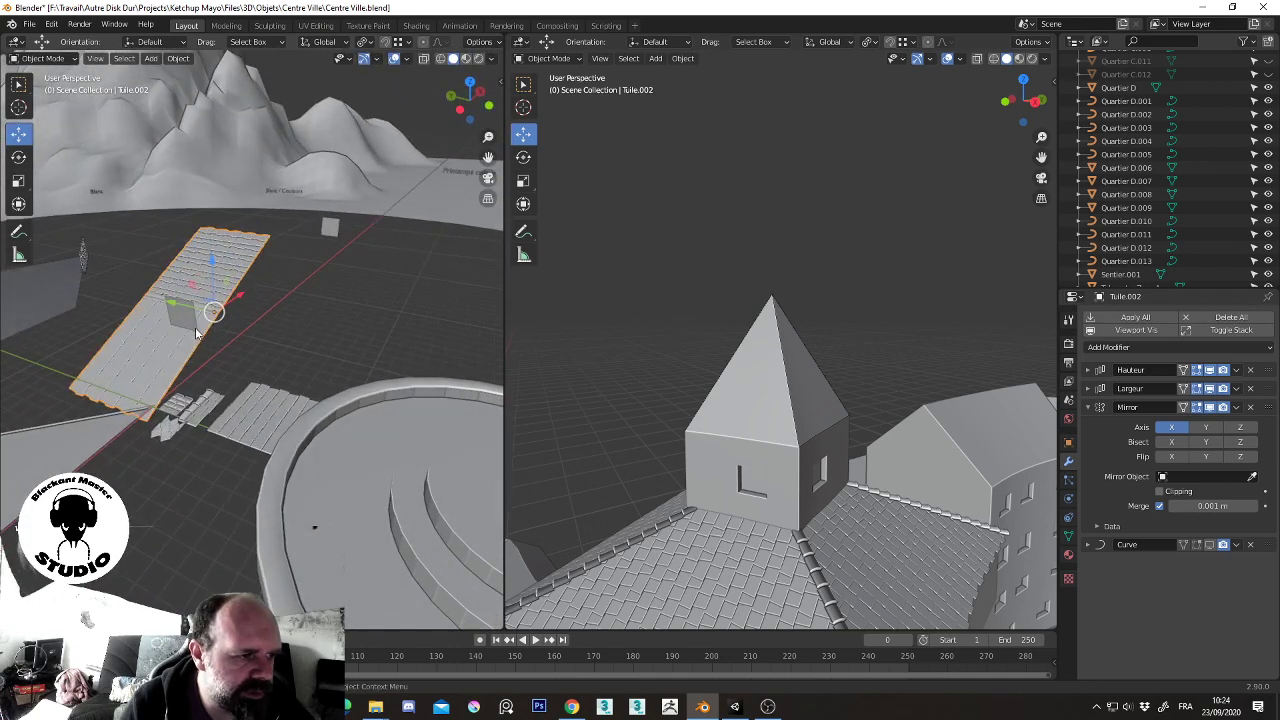
{"action": "scroll", "coordinate": [250, 360], "scroll_direction": "up", "scroll_amount": 2}
{"action": "scroll", "coordinate": [291, 377], "scroll_direction": "up", "scroll_amount": 1}
- Duplicate the small plane twice, placing the copies to its right
{"action": "left_click", "coordinate": [289, 364], "text": "shift"}
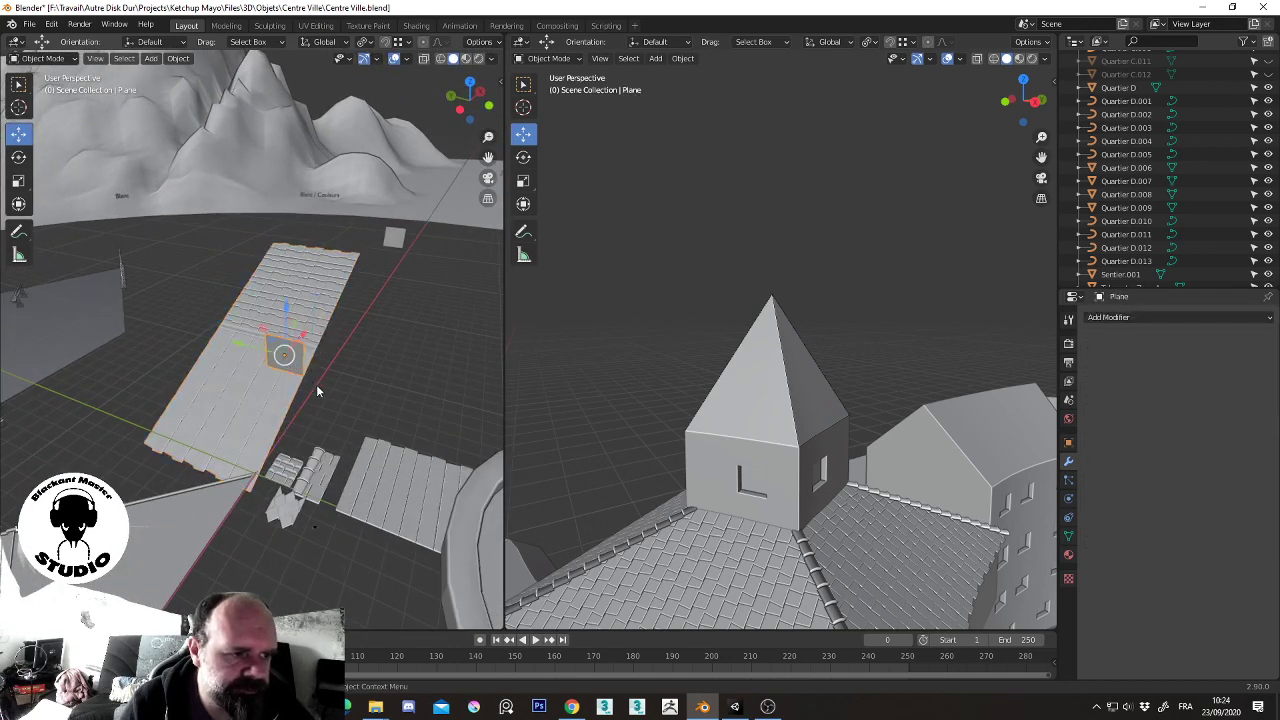
{"action": "key", "text": "shift+d"}
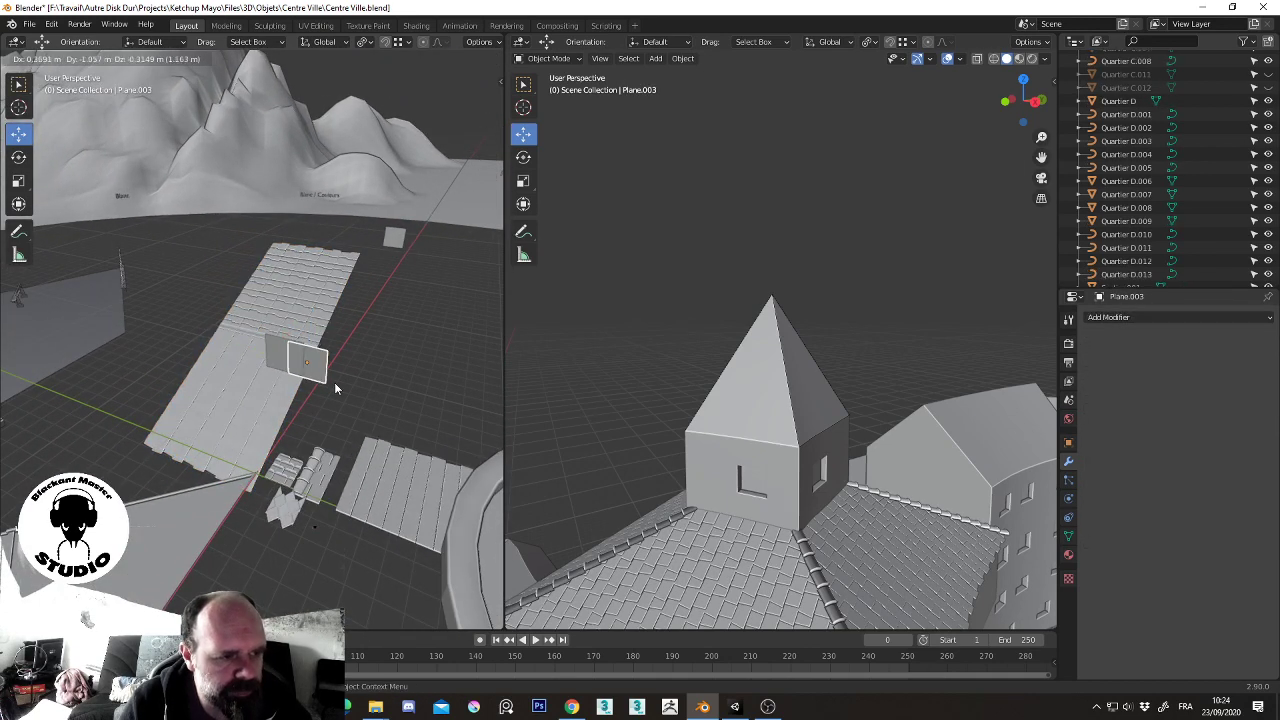
{"action": "left_click", "coordinate": [334, 382]}
{"action": "key", "text": "shift+d"}
{"action": "left_click", "coordinate": [364, 392]}
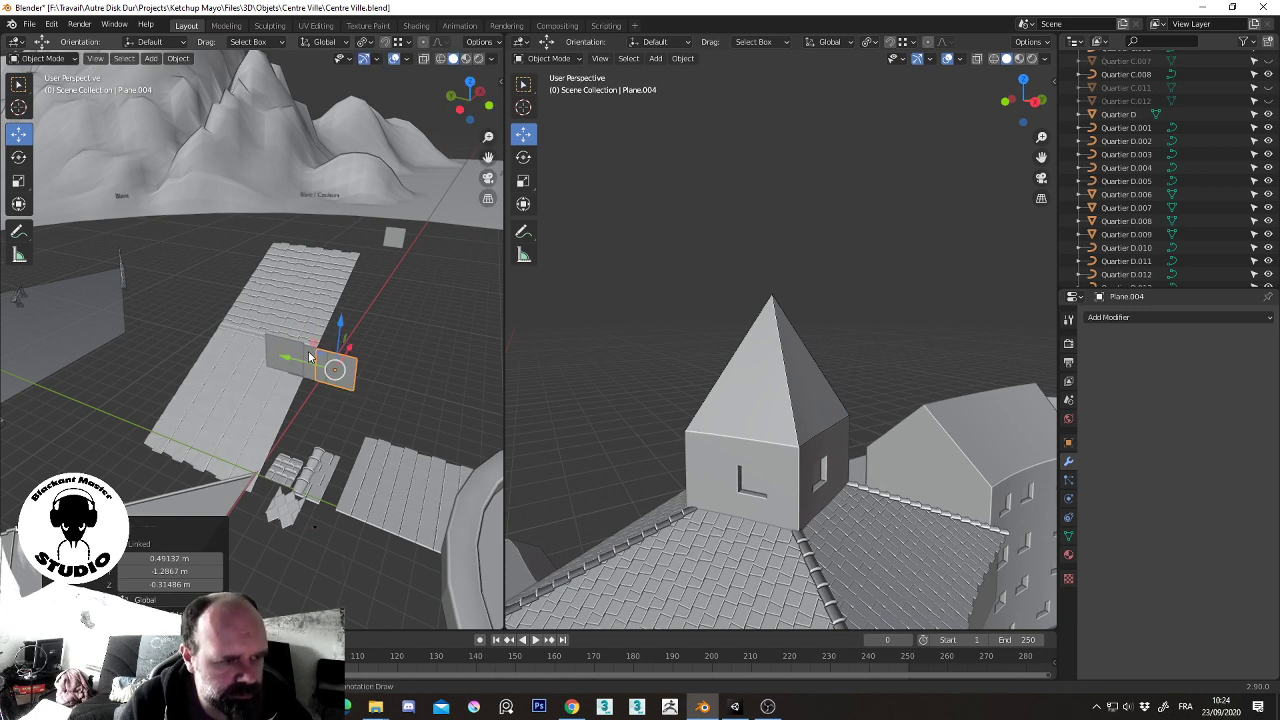
- Set Plane as Tuile.002's Mirror Object and re-enable the Curve modifier in the viewport
{"action": "left_click", "coordinate": [293, 313]}
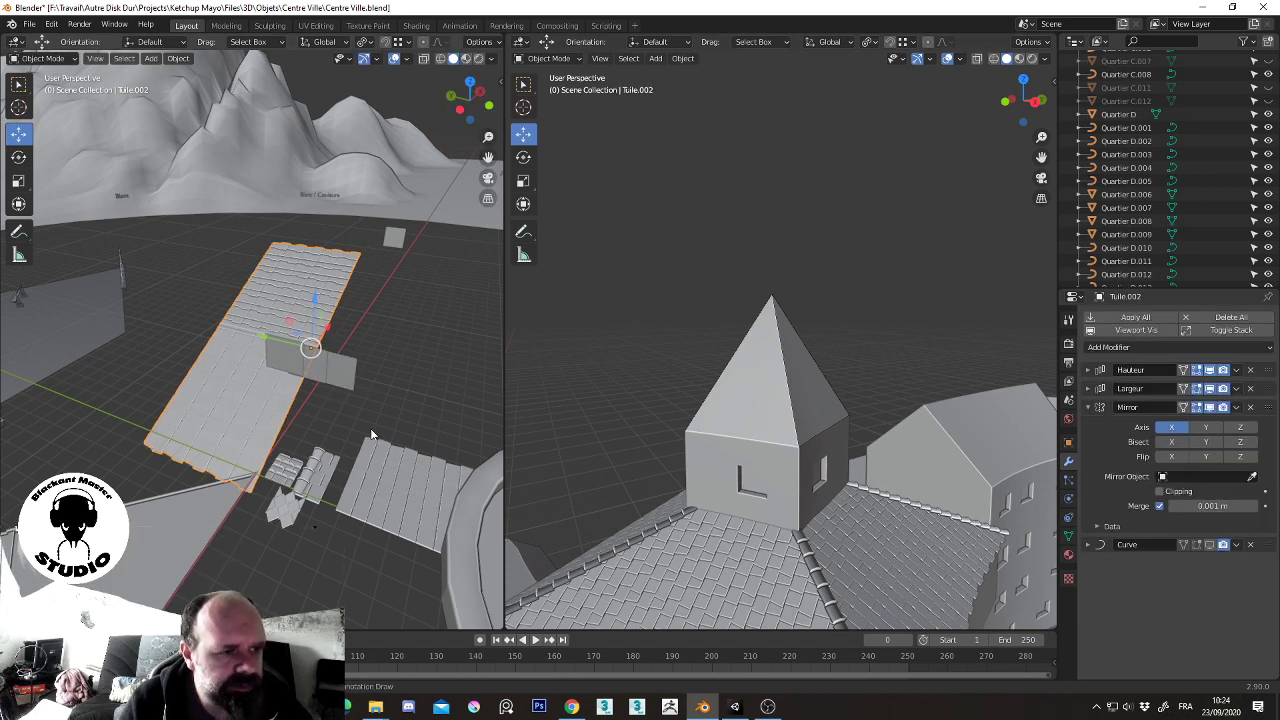
{"action": "left_click", "coordinate": [1256, 476]}
{"action": "left_click", "coordinate": [286, 352]}
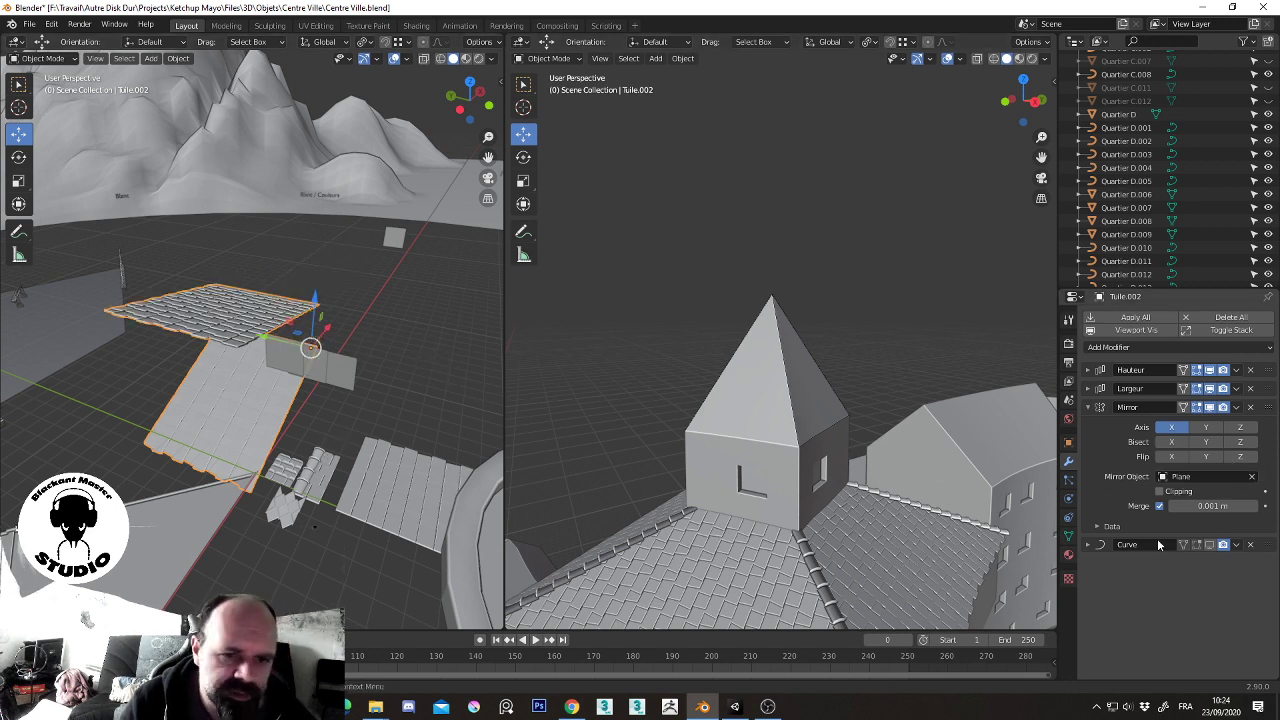
{"action": "left_click", "coordinate": [1209, 545]}
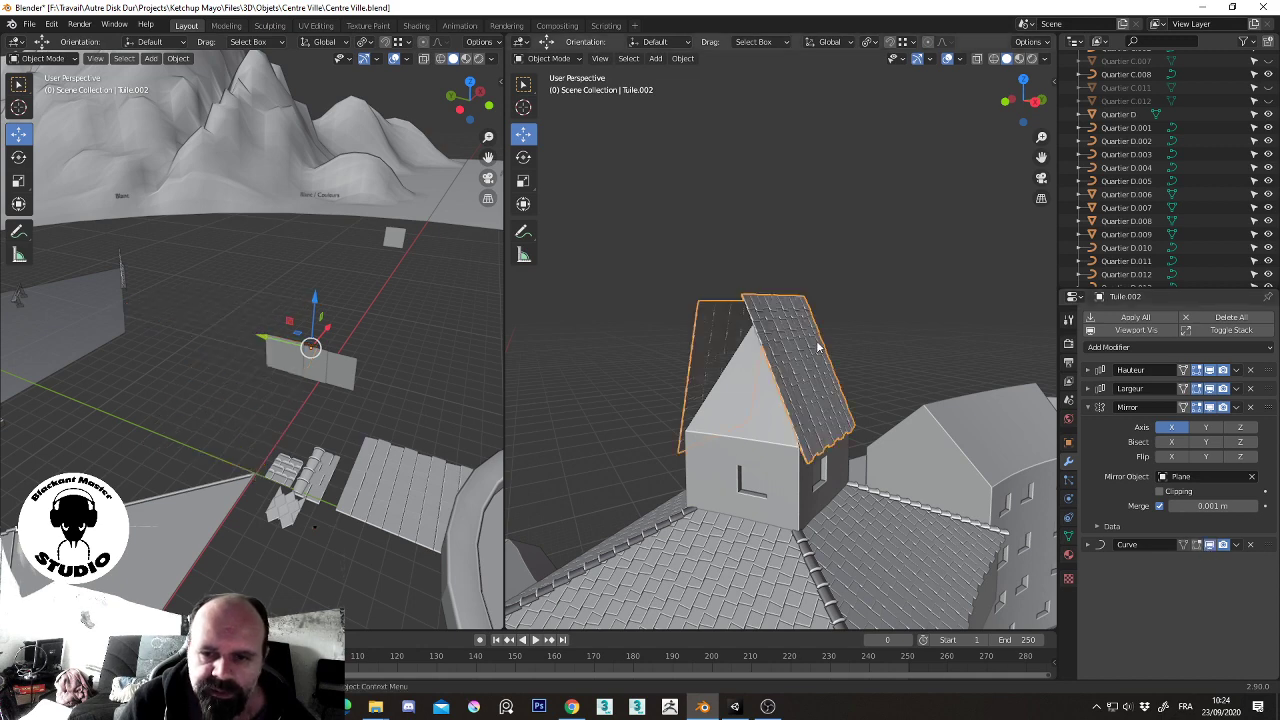
{"action": "mouse_move", "coordinate": [818, 347]}
{"action": "middle_mouse_down"}
{"action": "mouse_move", "coordinate": [812, 366]}
{"action": "mouse_move", "coordinate": [760, 363]}
{"action": "middle_mouse_up"}
- Rotate the Plane slightly about the Z axis
{"action": "left_click", "coordinate": [284, 355]}
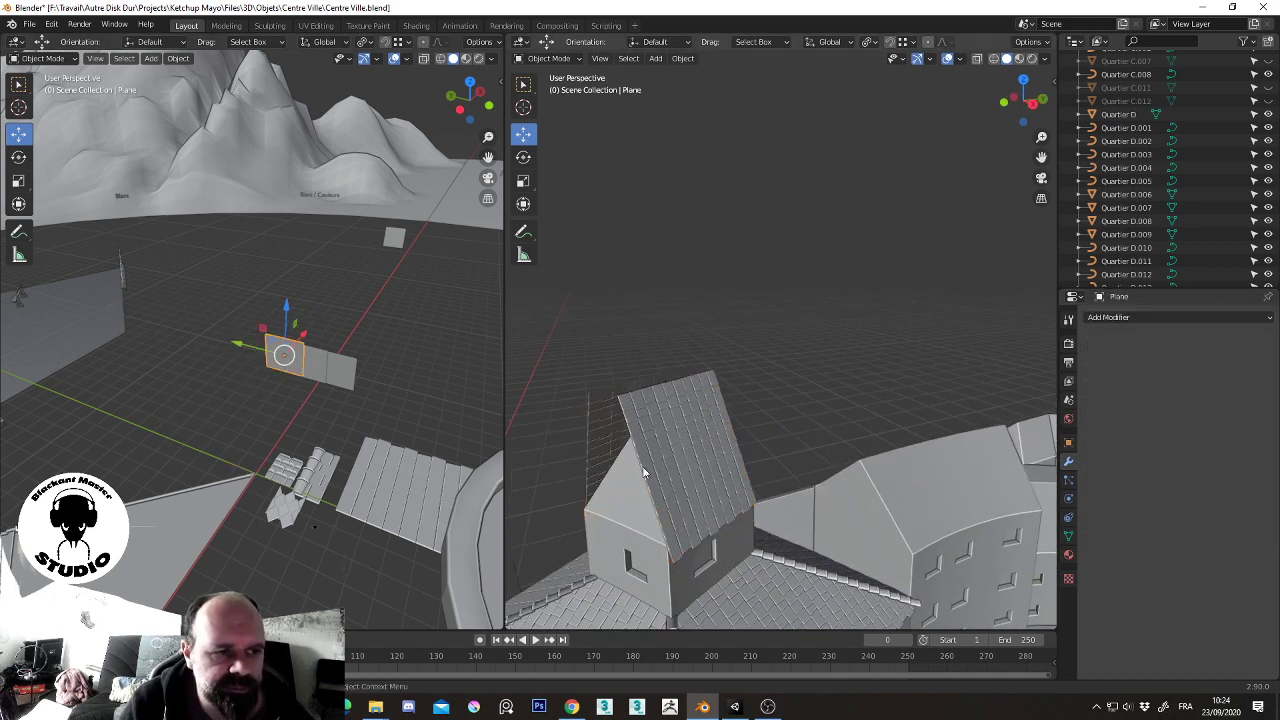
{"action": "middle_click_drag", "start_coordinate": [644, 473], "coordinate": [741, 458]}
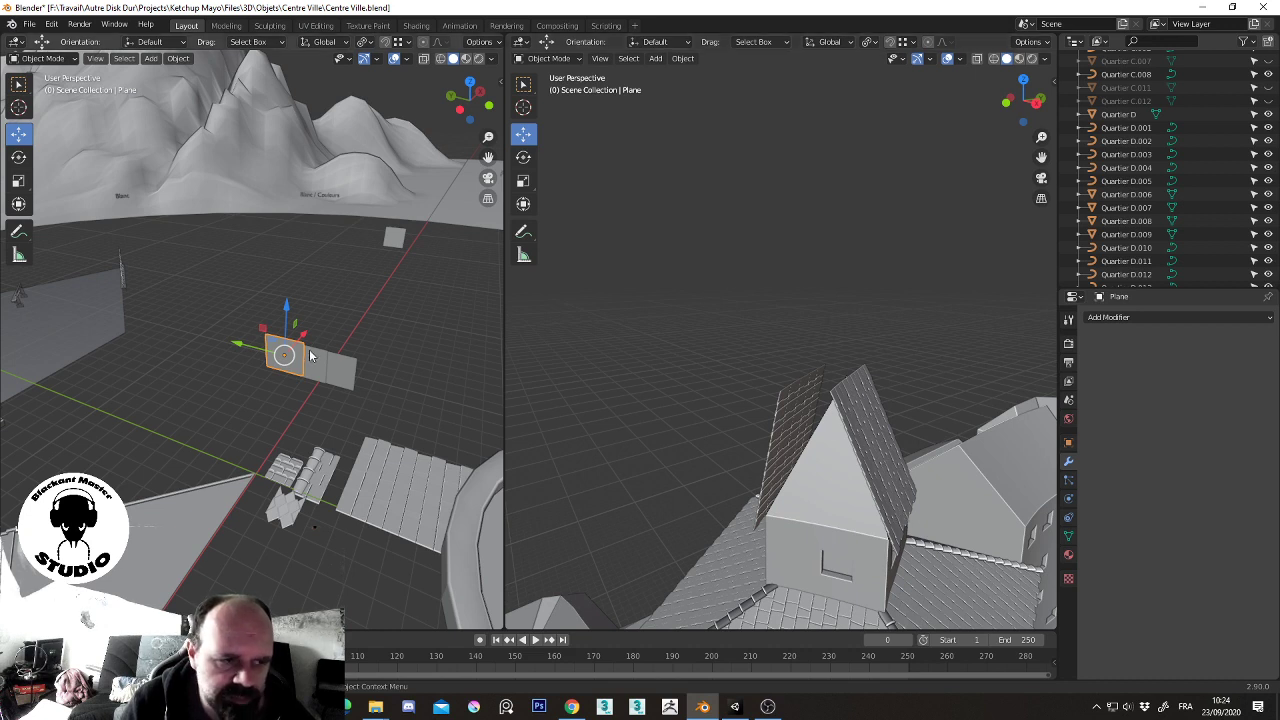
{"action": "key", "text": "r"}
{"action": "key", "text": "z"}
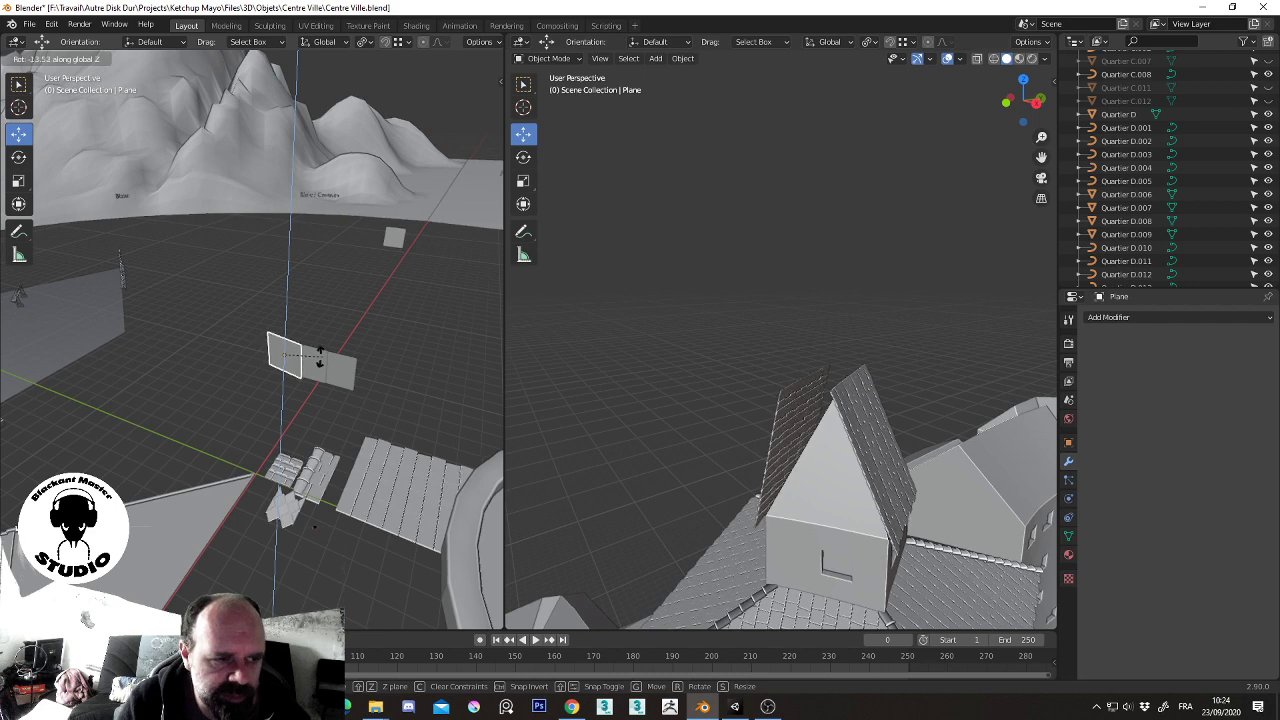
{"action": "left_click", "coordinate": [326, 357]}
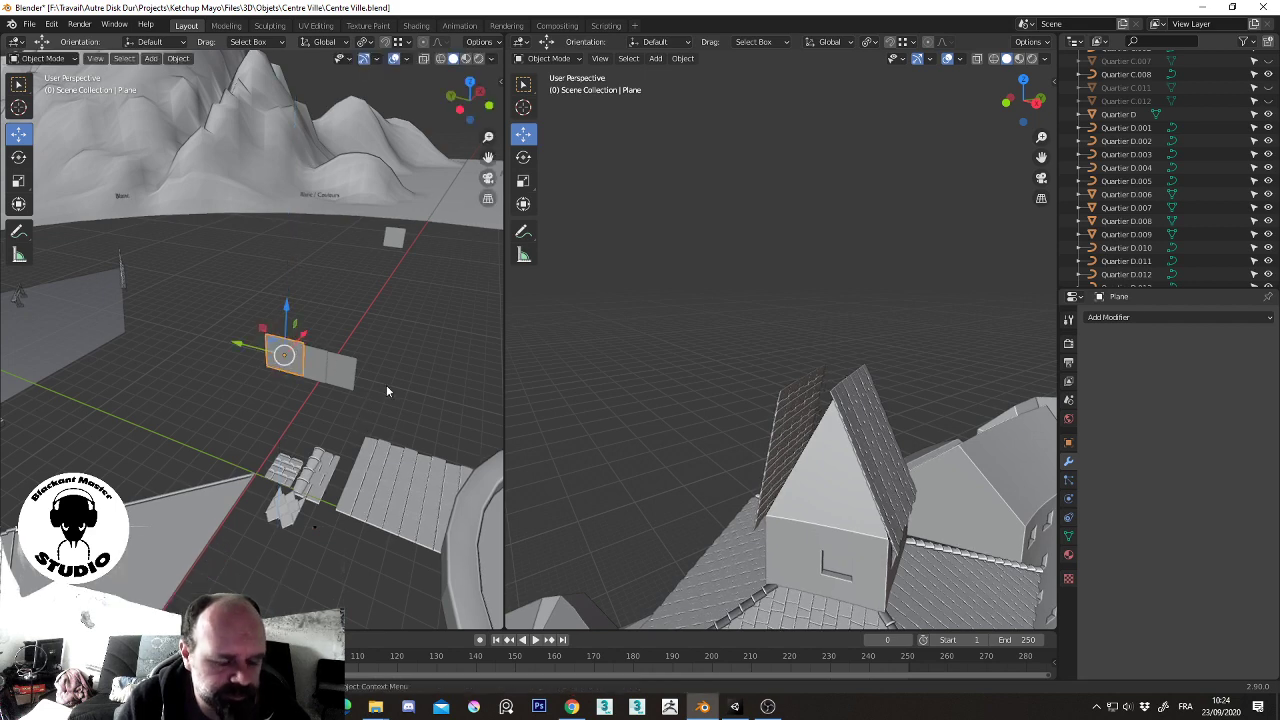
{"action": "middle_click_drag", "start_coordinate": [386, 385], "coordinate": [376, 407]}
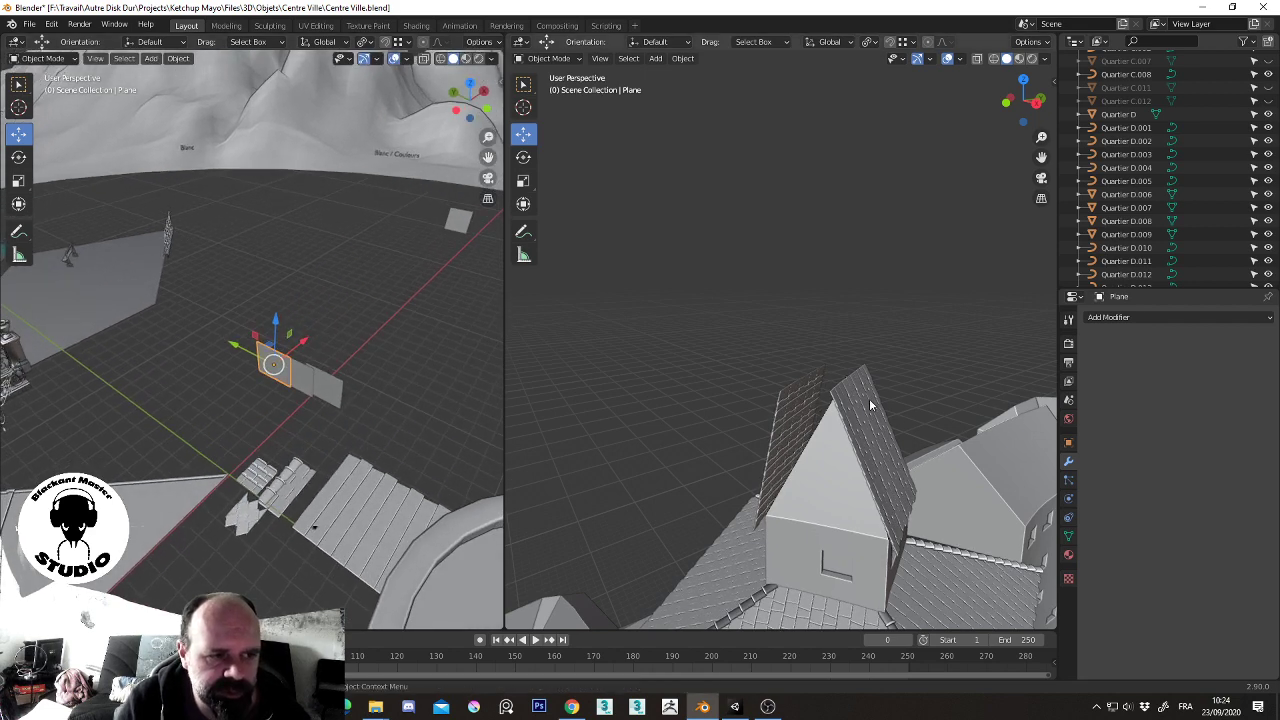
- Hide Tuile.002's Curve modifier in the viewport so the tiles lie flat
{"action": "left_click", "coordinate": [862, 450]}
{"action": "left_click", "coordinate": [1210, 544]}
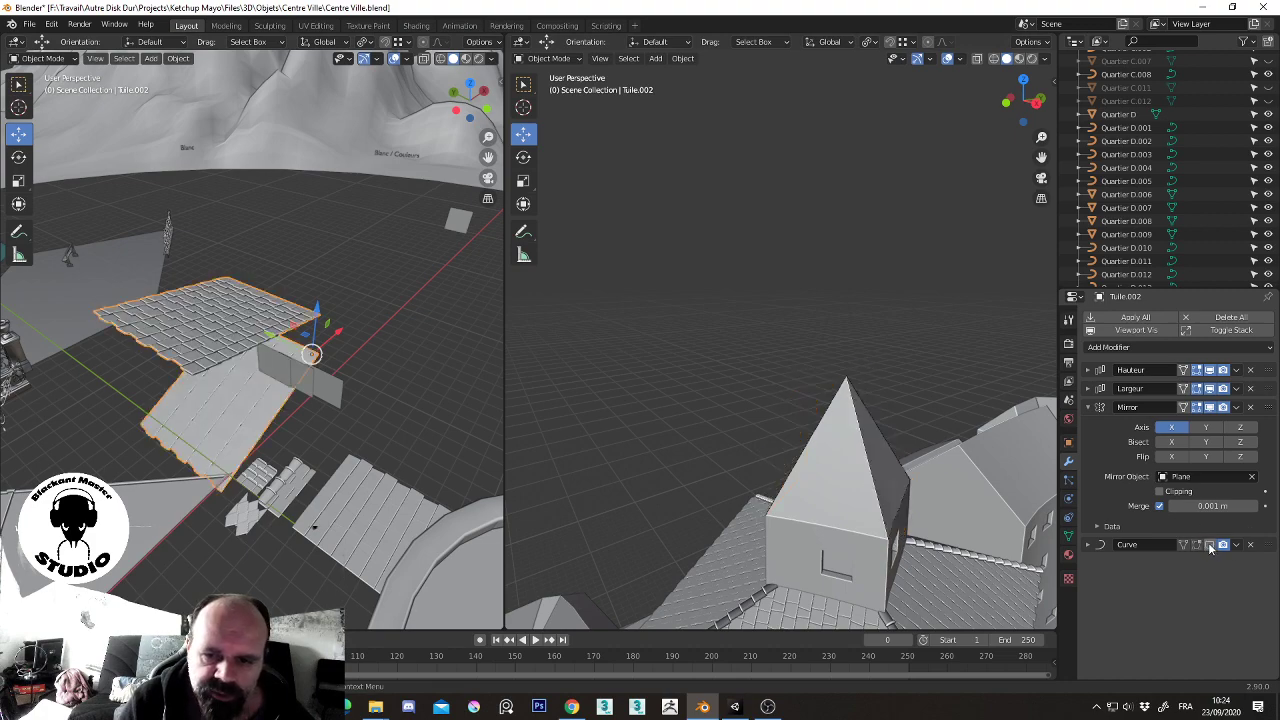
{"action": "mouse_move", "coordinate": [358, 352]}
{"action": "middle_mouse_down"}
{"action": "mouse_move", "coordinate": [138, 289]}
{"action": "mouse_move", "coordinate": [390, 343]}
{"action": "middle_mouse_up"}
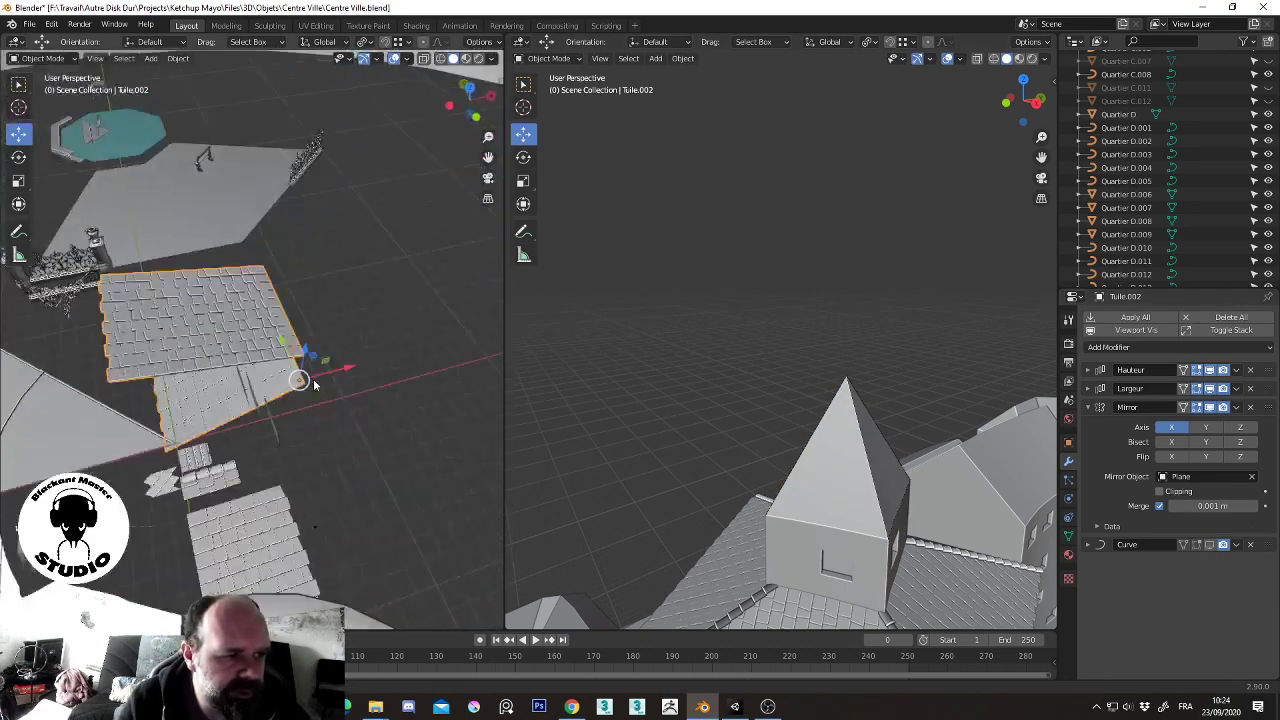
- Reposition the Plane: raise it 0.93625 m and shift it to -0.18006 m on X
{"action": "left_click", "coordinate": [288, 366]}
{"action": "middle_click_drag", "start_coordinate": [288, 366], "coordinate": [154, 403]}
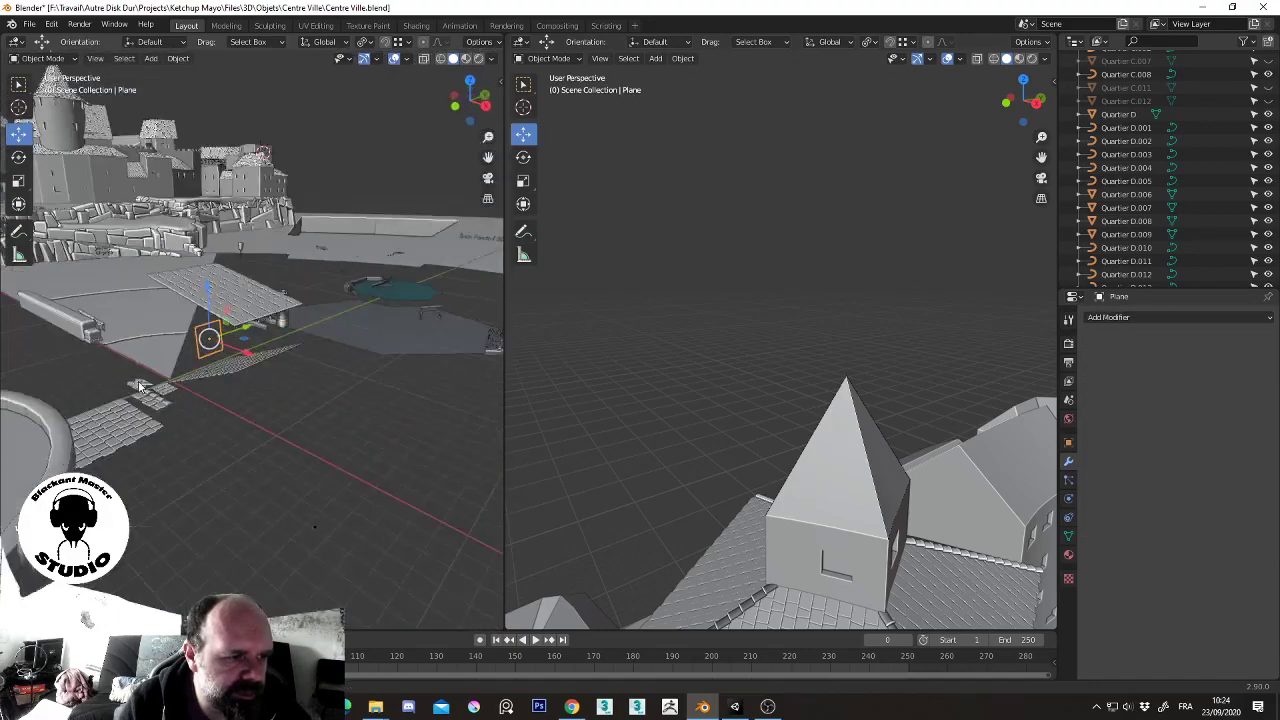
{"action": "left_click_drag", "start_coordinate": [241, 345], "coordinate": [282, 416]}
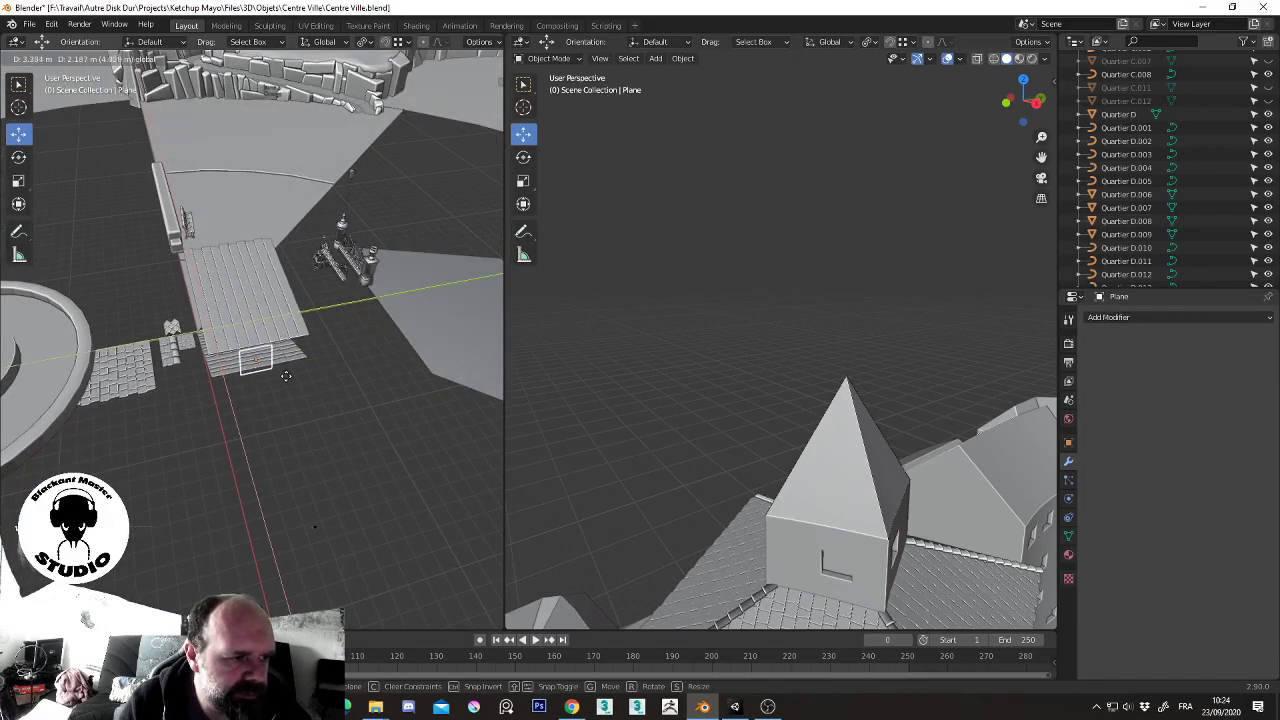
{"action": "mouse_move", "coordinate": [282, 416]}
{"action": "middle_mouse_down"}
{"action": "mouse_move", "coordinate": [283, 360]}
{"action": "mouse_move", "coordinate": [318, 318]}
{"action": "middle_mouse_up"}
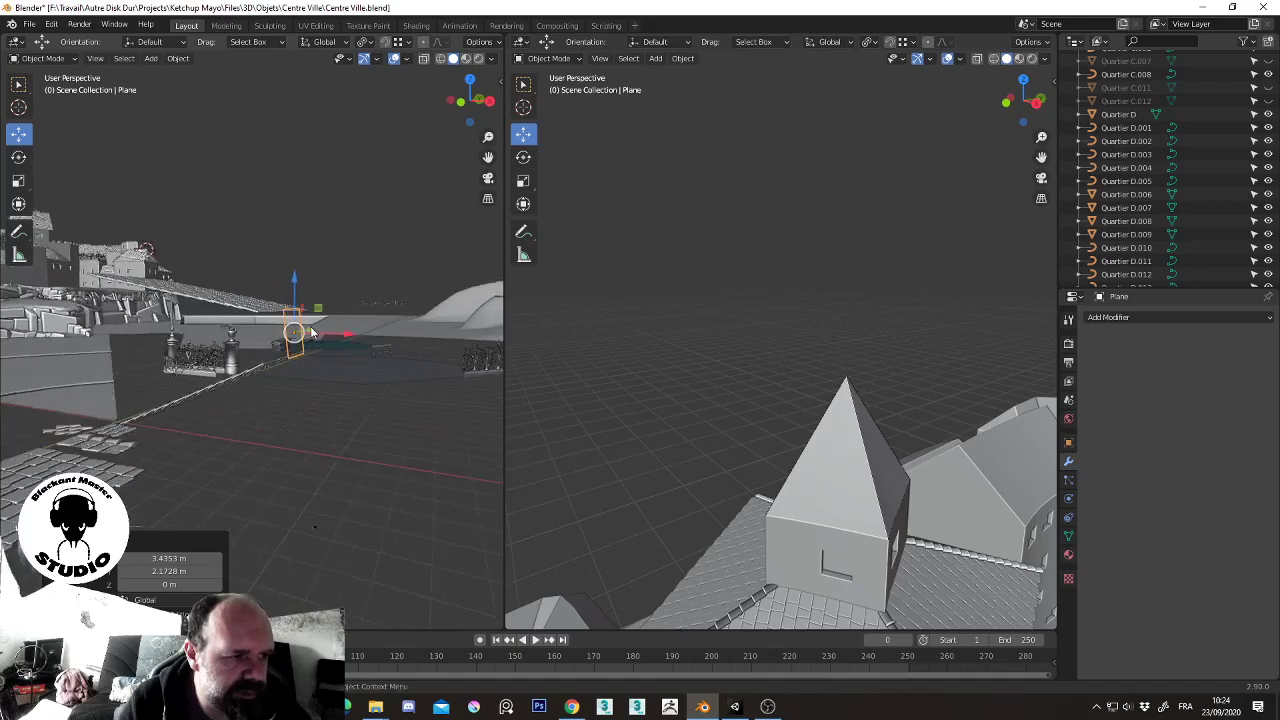
{"action": "left_click_drag", "start_coordinate": [331, 277], "coordinate": [331, 250]}
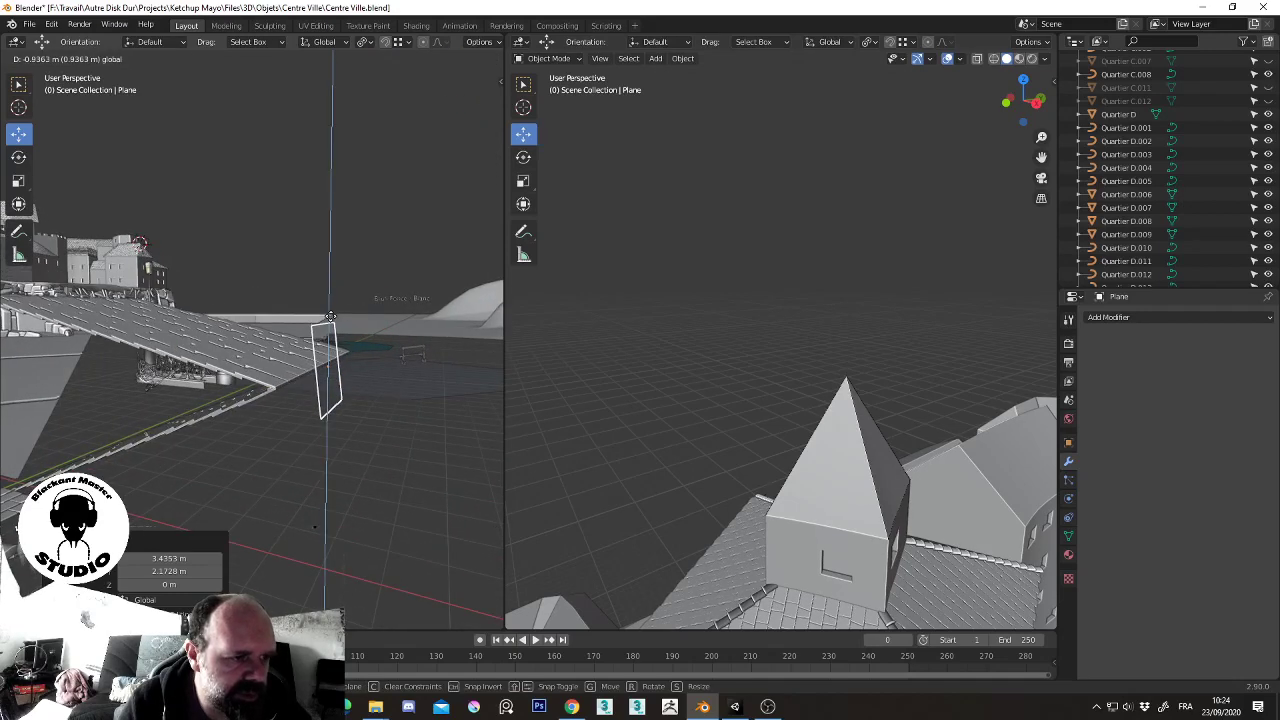
{"action": "mouse_move", "coordinate": [331, 250]}
{"action": "middle_mouse_down"}
{"action": "mouse_move", "coordinate": [291, 357]}
{"action": "mouse_move", "coordinate": [251, 289]}
{"action": "middle_mouse_up"}
{"action": "middle_click_drag", "start_coordinate": [255, 338], "coordinate": [259, 220]}
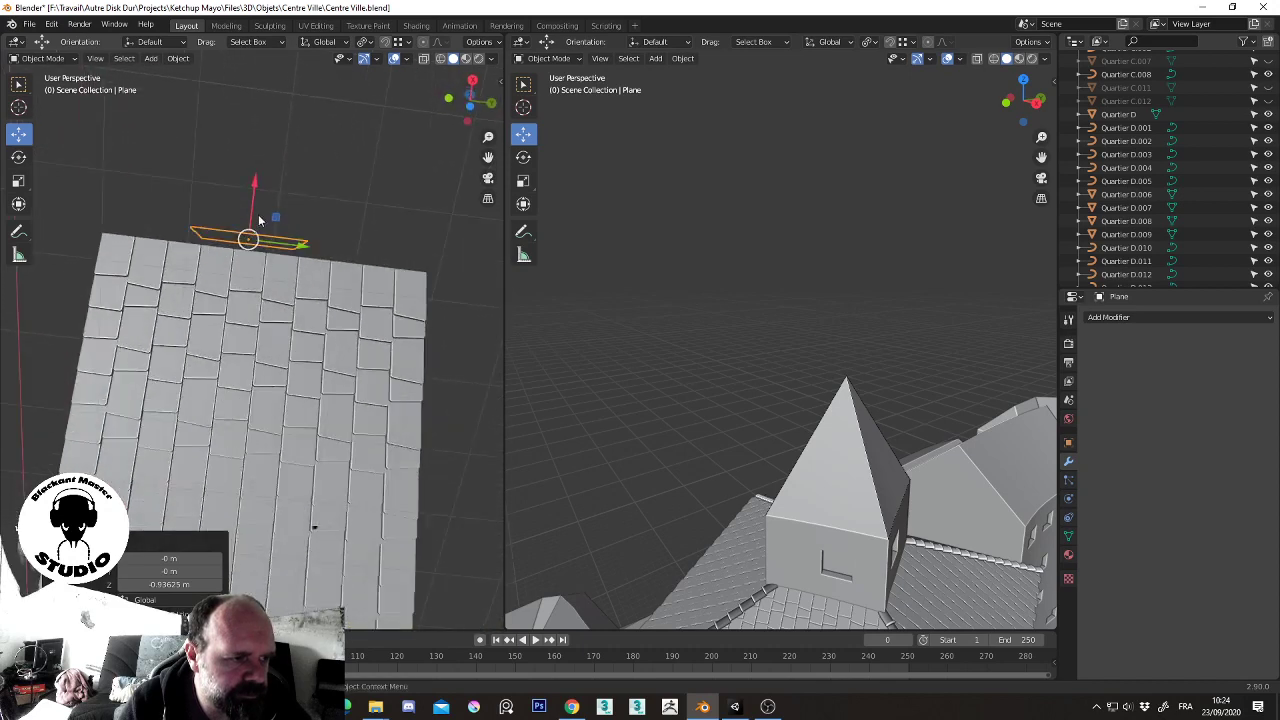
{"action": "left_click_drag", "start_coordinate": [255, 185], "coordinate": [252, 201]}
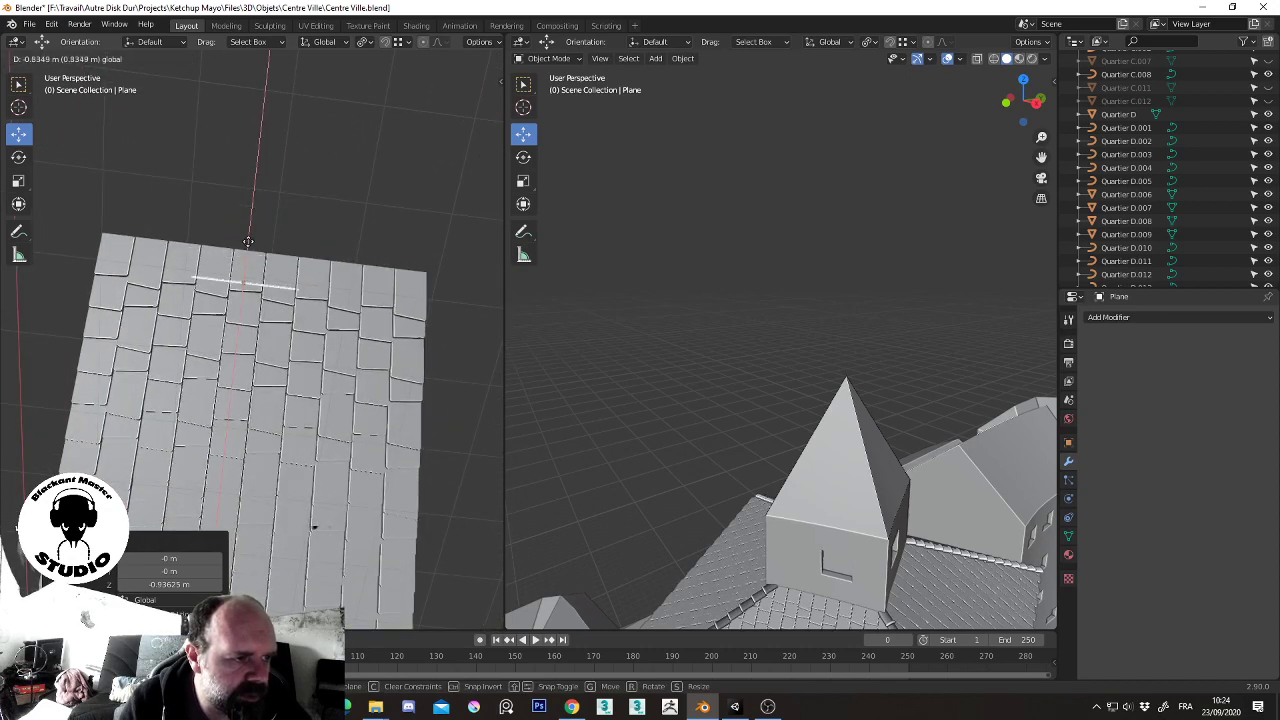
{"action": "left_click_drag", "start_coordinate": [252, 201], "coordinate": [254, 203]}
{"action": "mouse_move", "coordinate": [254, 203]}
{"action": "middle_mouse_down"}
{"action": "mouse_move", "coordinate": [400, 434]}
{"action": "mouse_move", "coordinate": [245, 440]}
{"action": "middle_mouse_up"}
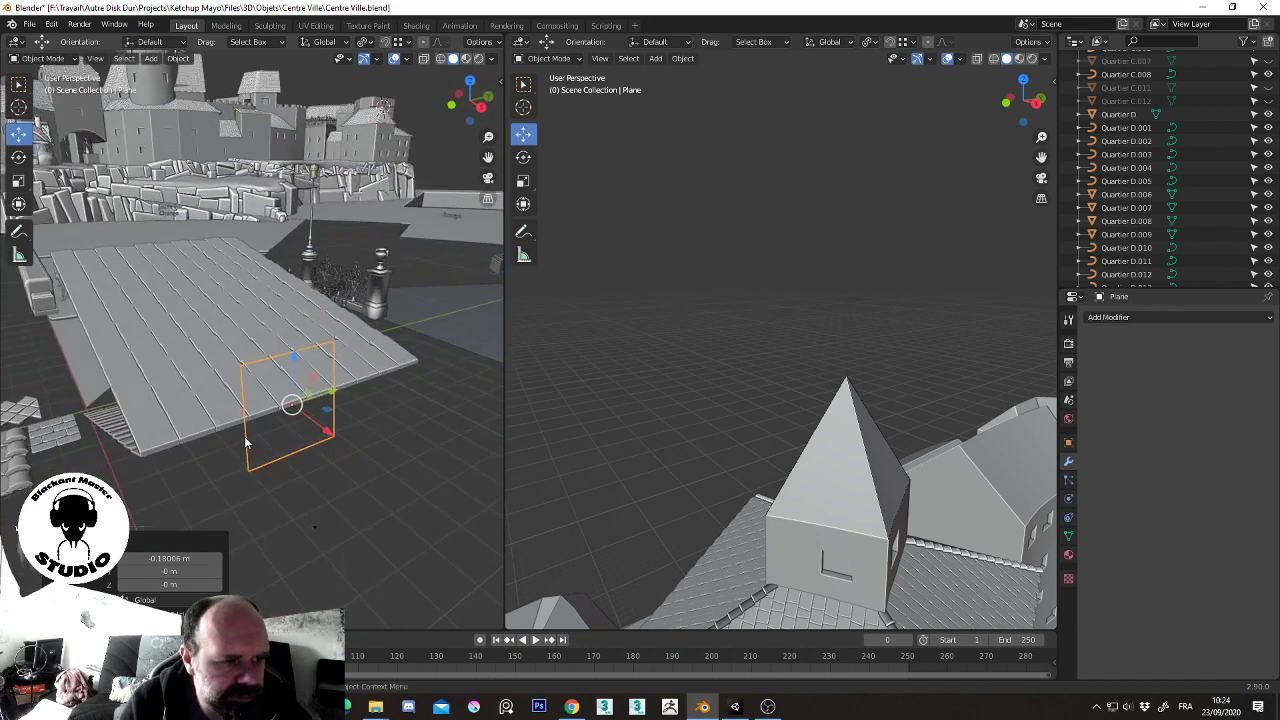
- On Tuile.002, re-enable the Curve modifier and turn on Mirror Bisect X and Flip X
{"action": "left_click", "coordinate": [183, 435]}
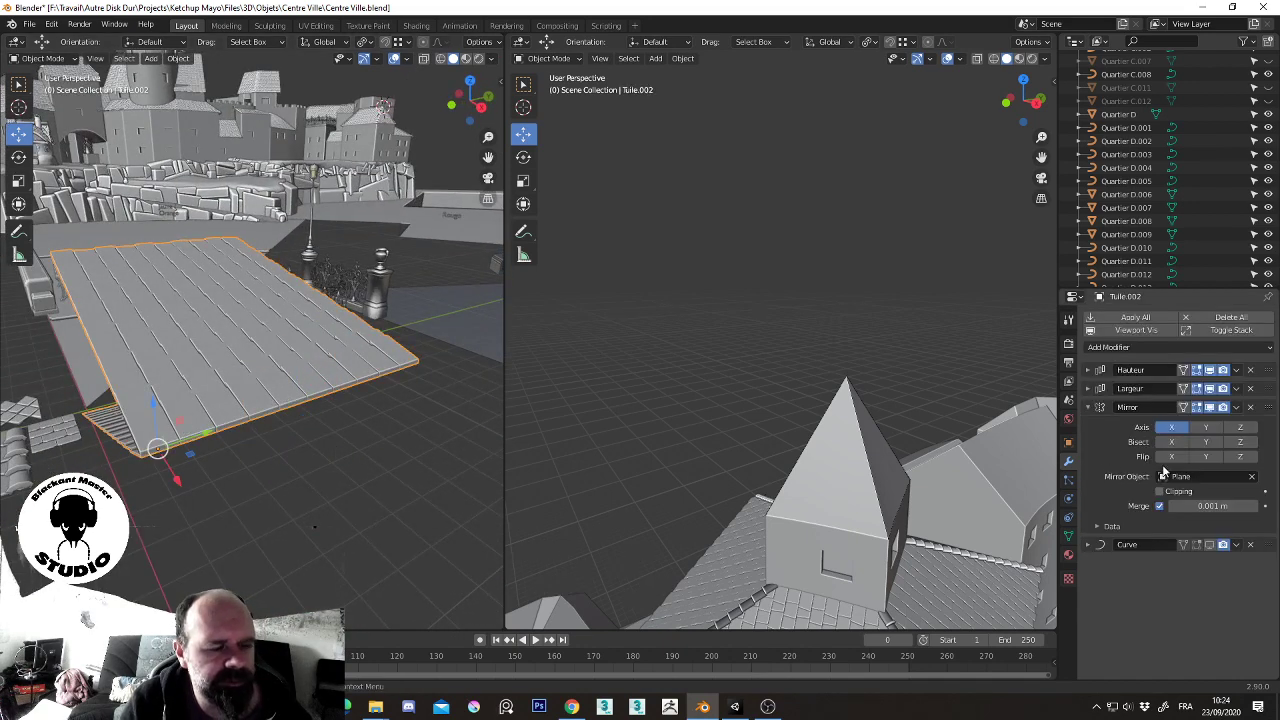
{"action": "left_click", "coordinate": [1209, 545]}
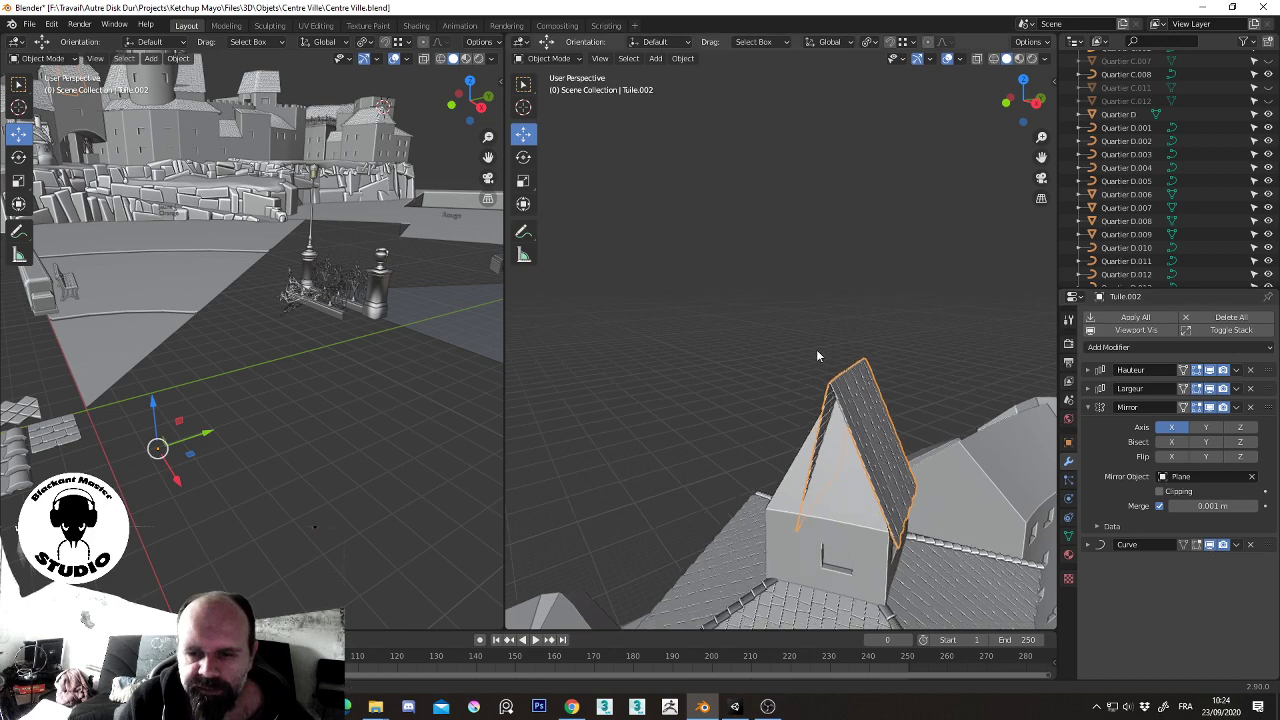
{"action": "mouse_move", "coordinate": [816, 349]}
{"action": "middle_mouse_down"}
{"action": "mouse_move", "coordinate": [873, 366]}
{"action": "mouse_move", "coordinate": [829, 332]}
{"action": "mouse_move", "coordinate": [874, 341]}
{"action": "middle_mouse_up"}
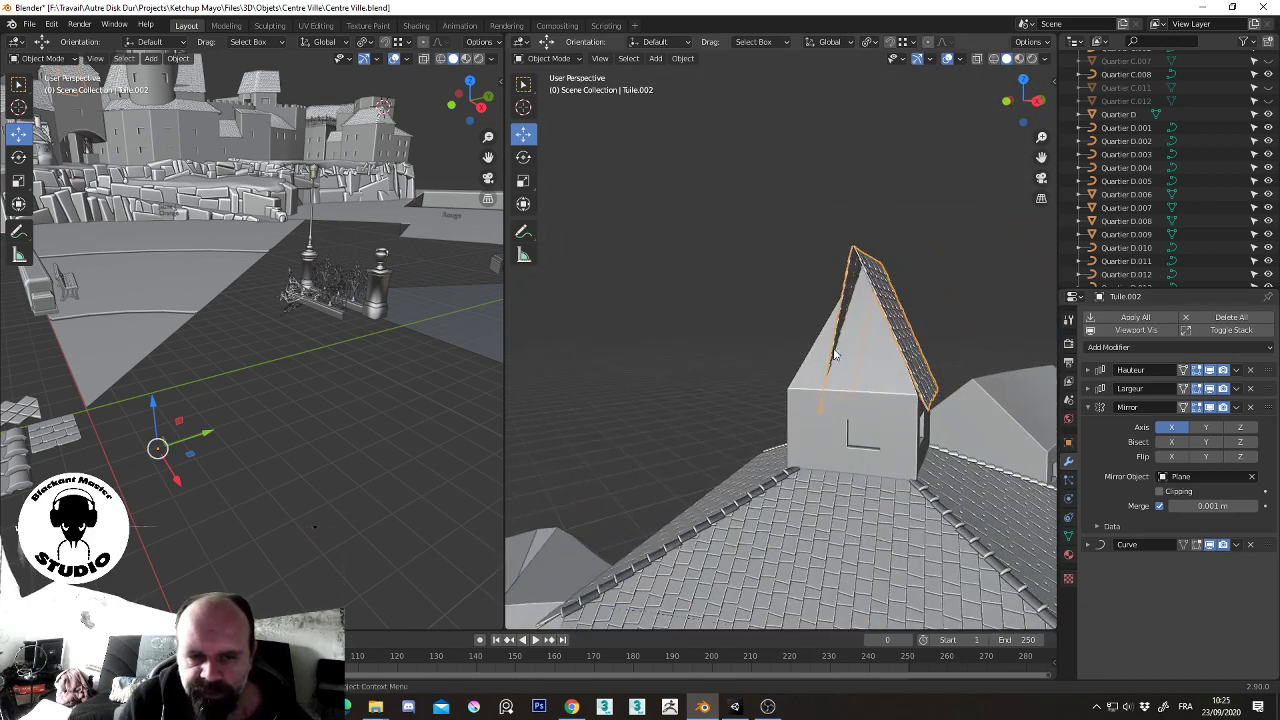
{"action": "mouse_move", "coordinate": [861, 278]}
{"action": "middle_mouse_down"}
{"action": "mouse_move", "coordinate": [908, 280]}
{"action": "mouse_move", "coordinate": [1017, 330]}
{"action": "mouse_move", "coordinate": [938, 315]}
{"action": "mouse_move", "coordinate": [717, 354]}
{"action": "mouse_move", "coordinate": [732, 364]}
{"action": "middle_mouse_up"}
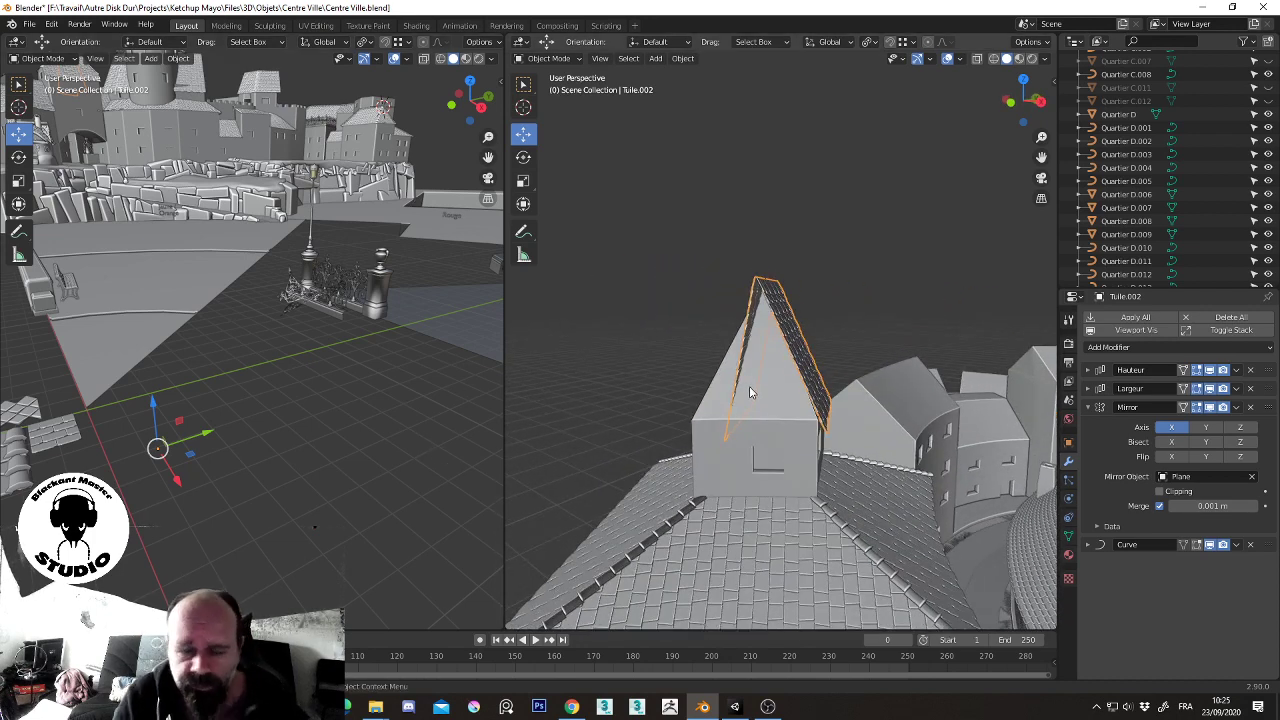
{"action": "left_click", "coordinate": [1171, 441]}
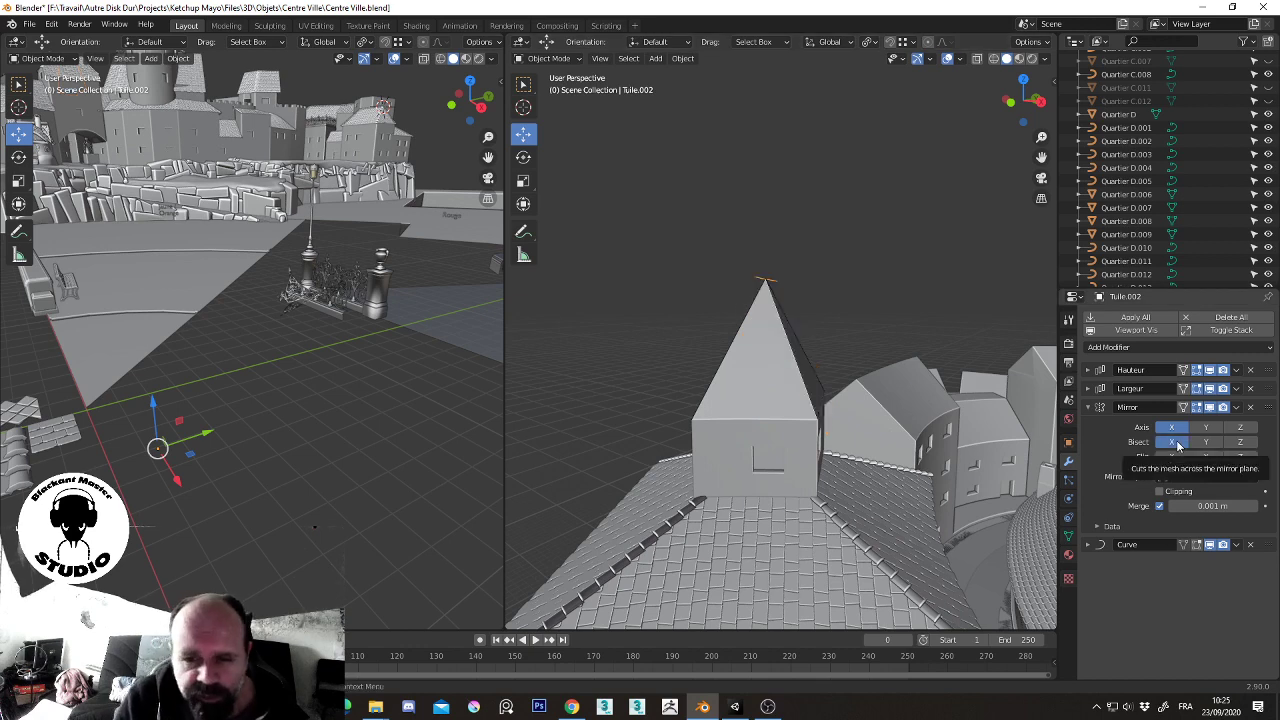
{"action": "left_click", "coordinate": [1171, 456]}
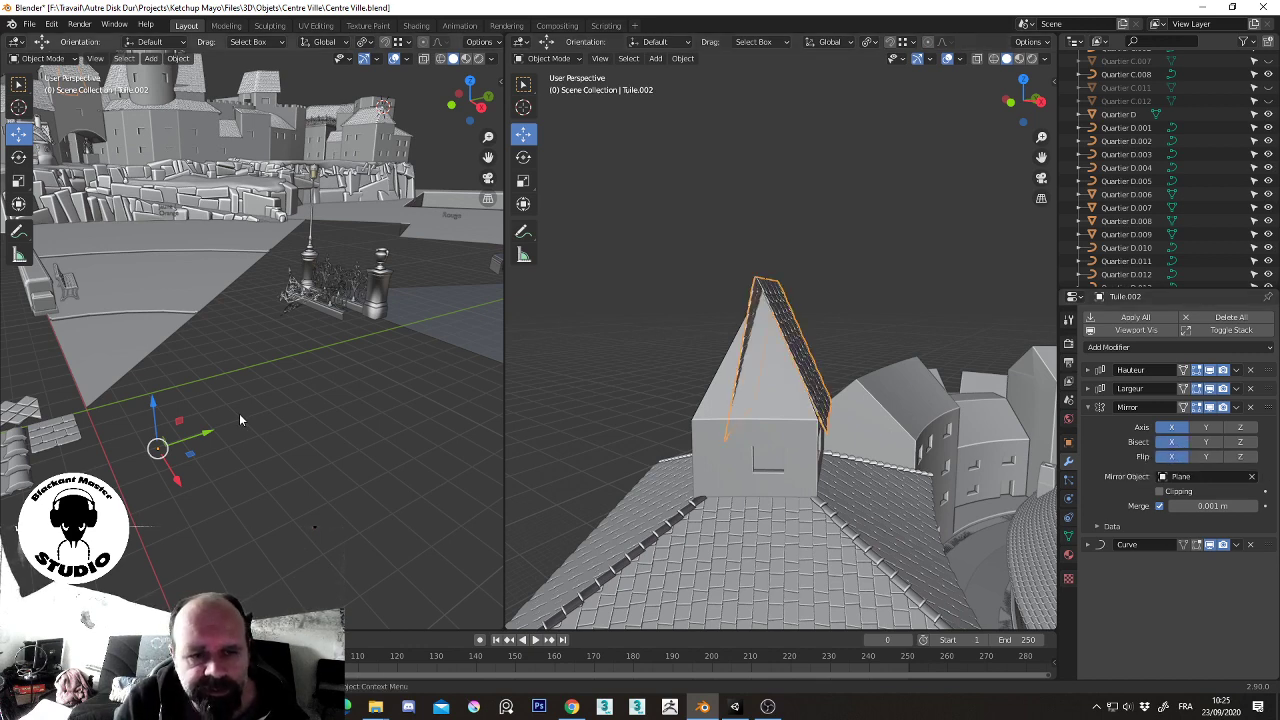
{"action": "middle_click_drag", "start_coordinate": [250, 414], "coordinate": [390, 409]}
- Tilt the Plane 6.83° about the Y axis
{"action": "left_click", "coordinate": [327, 331]}
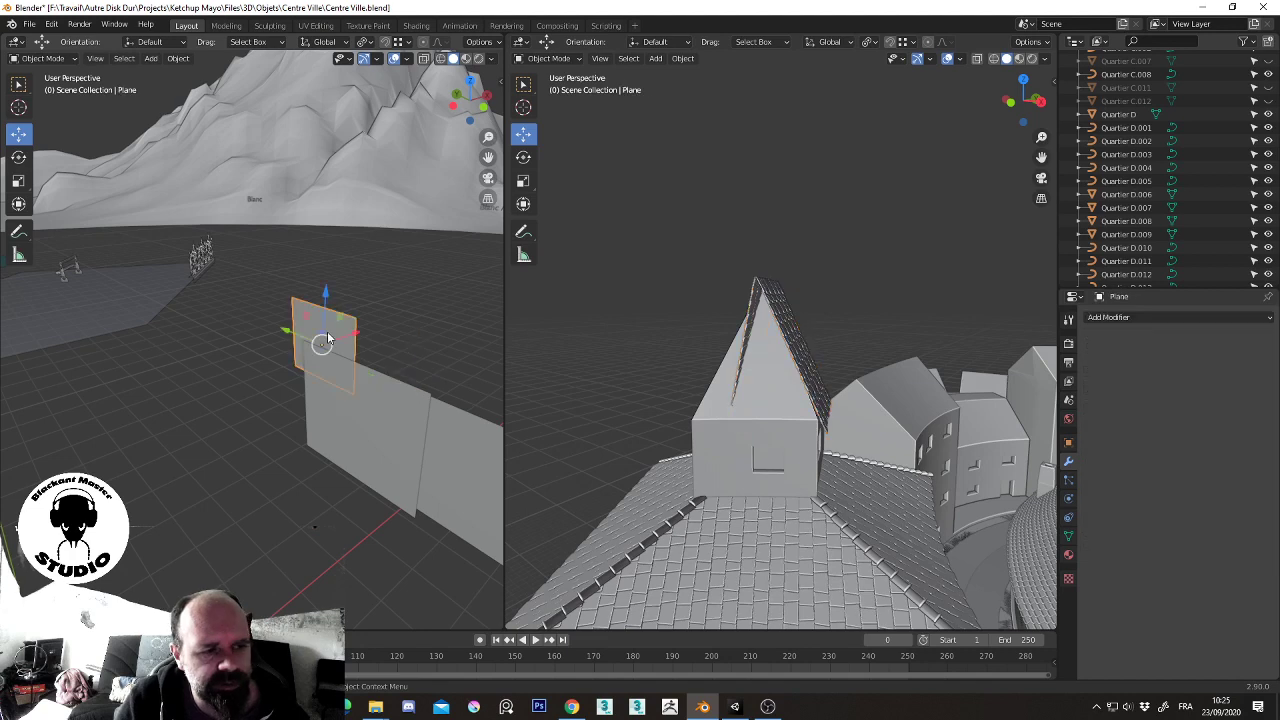
{"action": "middle_click_drag", "start_coordinate": [440, 353], "coordinate": [419, 355]}
{"action": "key", "text": "r"}
{"action": "key", "text": "y"}
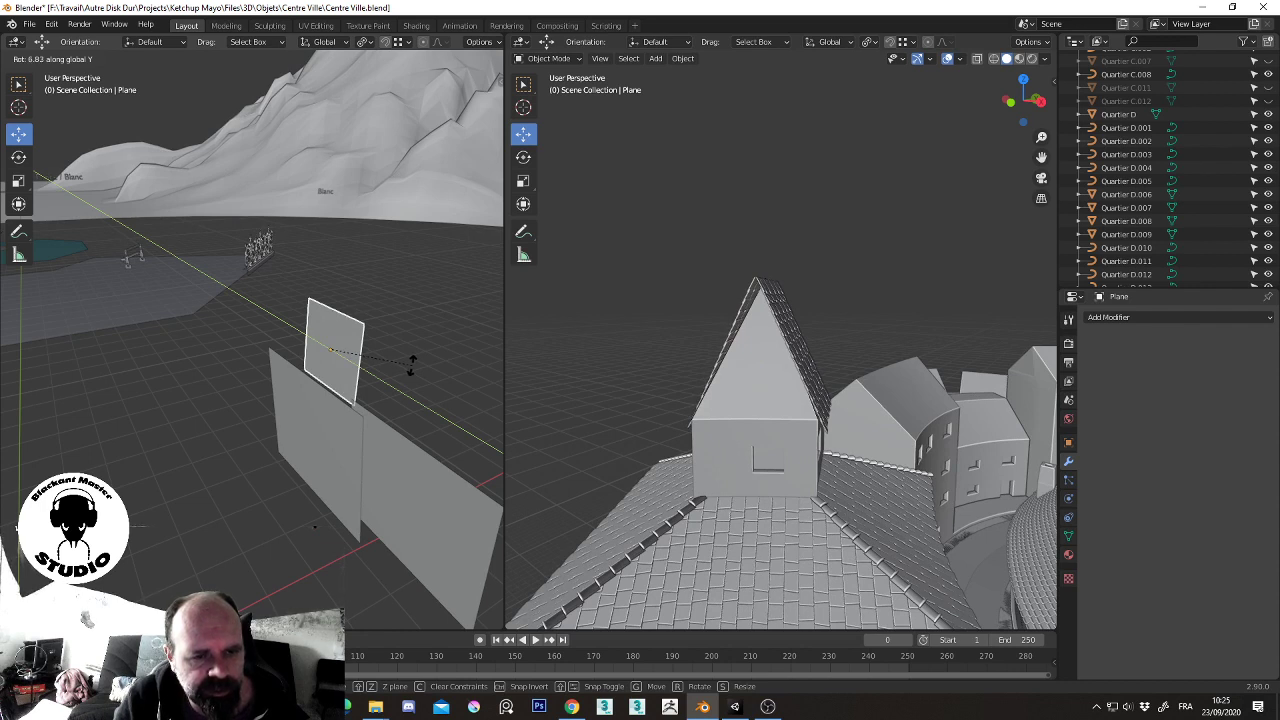
{"action": "left_click", "coordinate": [410, 365]}
- Rotate the Plane 45° about X and inspect the tiled roof from above
{"action": "key", "text": "r"}
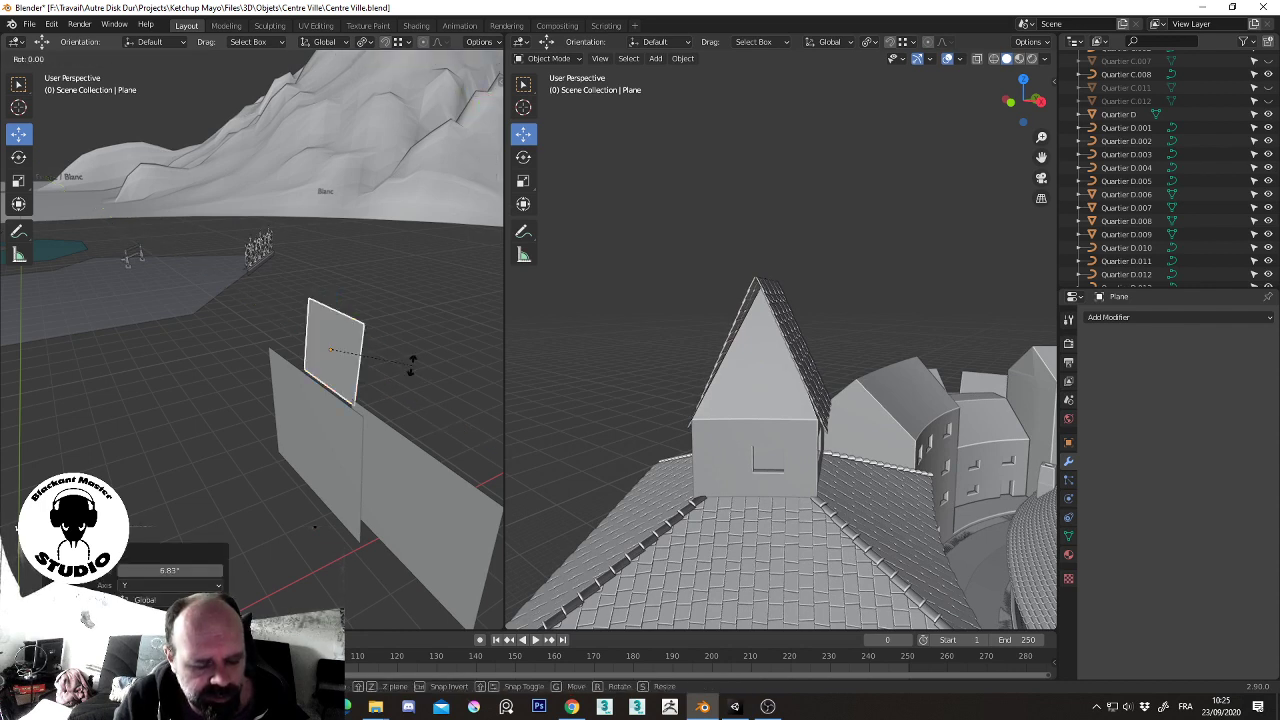
{"action": "key", "text": "x"}
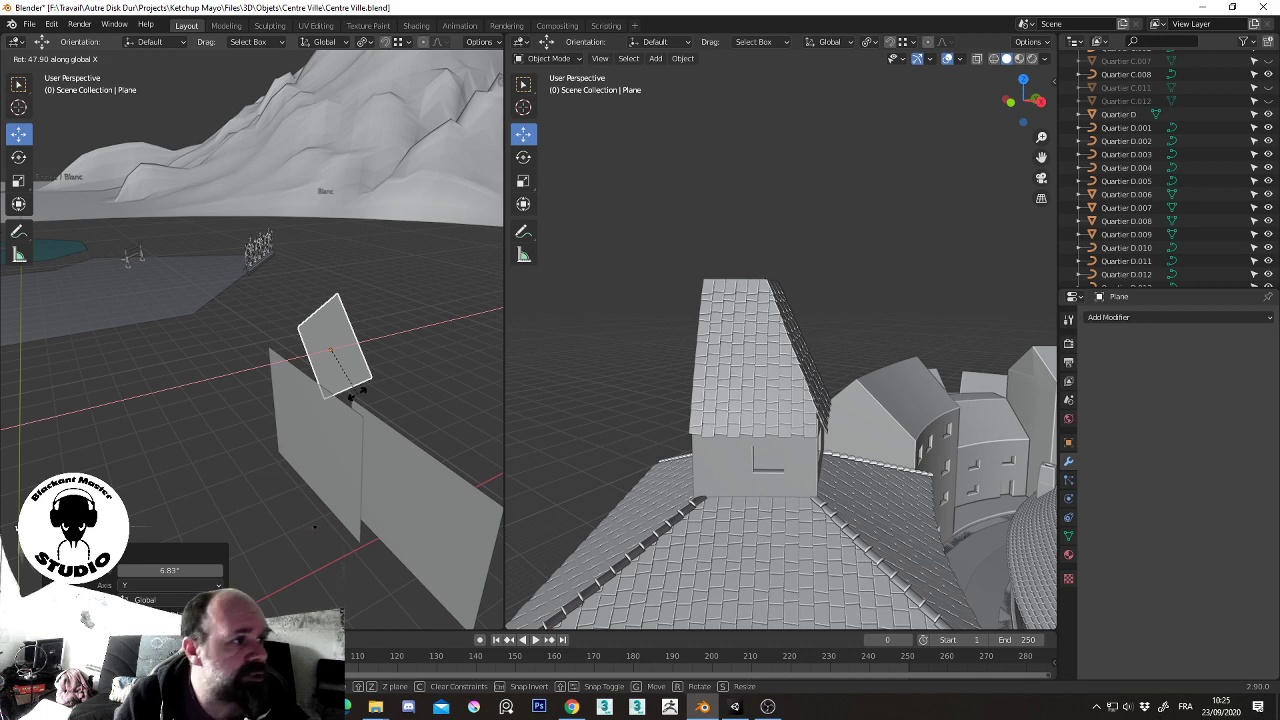
{"action": "type", "text": "45"}
{"action": "key", "text": "Return"}
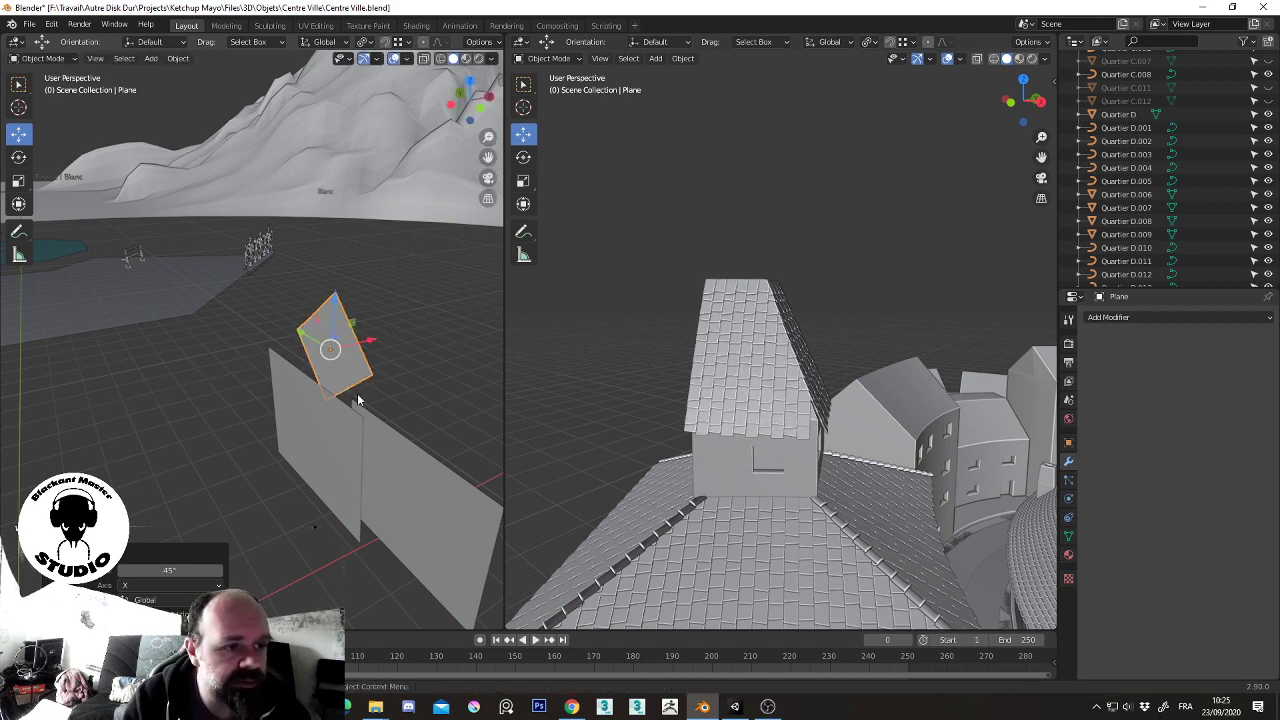
{"action": "middle_click_drag", "start_coordinate": [412, 356], "coordinate": [430, 345]}
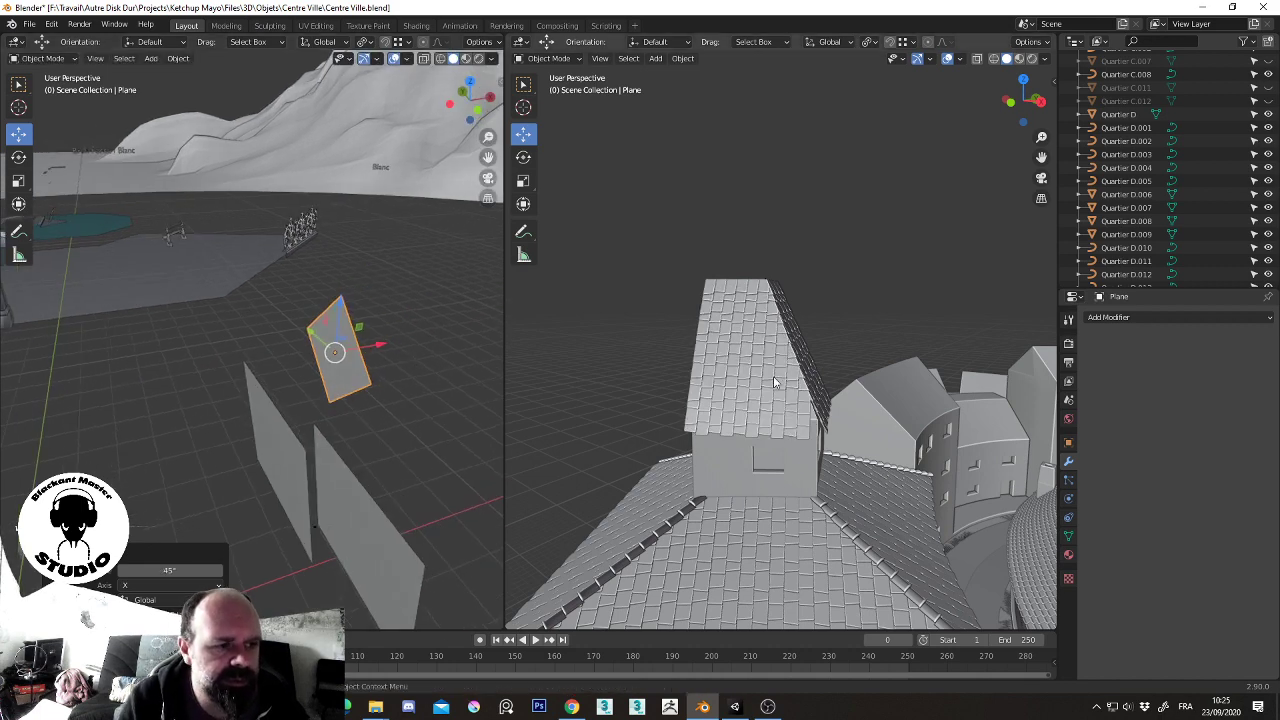
{"action": "mouse_move", "coordinate": [771, 377]}
{"action": "middle_mouse_down"}
{"action": "mouse_move", "coordinate": [741, 387]}
{"action": "mouse_move", "coordinate": [763, 398]}
{"action": "middle_mouse_up"}
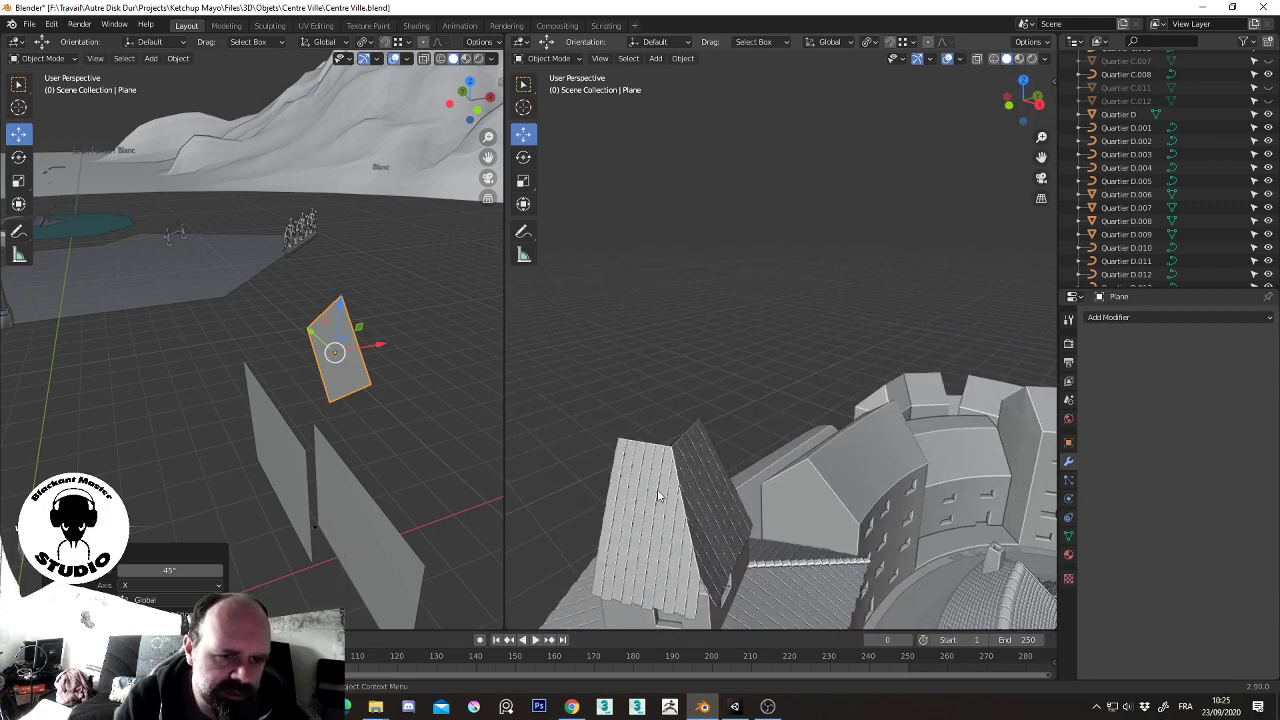
{"action": "scroll", "coordinate": [664, 490], "scroll_direction": "up", "scroll_amount": 3}
{"action": "mouse_move", "coordinate": [664, 490]}
{"action": "middle_mouse_down"}
{"action": "mouse_move", "coordinate": [771, 368]}
{"action": "mouse_move", "coordinate": [743, 452]}
{"action": "mouse_move", "coordinate": [626, 497]}
{"action": "mouse_move", "coordinate": [549, 474]}
{"action": "mouse_move", "coordinate": [977, 420]}
{"action": "mouse_move", "coordinate": [703, 432]}
{"action": "mouse_move", "coordinate": [680, 389]}
{"action": "mouse_move", "coordinate": [697, 383]}
{"action": "mouse_move", "coordinate": [694, 323]}
{"action": "mouse_move", "coordinate": [667, 336]}
{"action": "mouse_move", "coordinate": [748, 484]}
{"action": "mouse_move", "coordinate": [741, 527]}
{"action": "mouse_move", "coordinate": [596, 544]}
{"action": "mouse_move", "coordinate": [803, 460]}
{"action": "middle_mouse_up"}
{"action": "scroll", "coordinate": [771, 368], "scroll_direction": "up", "scroll_amount": 3}
{"action": "scroll", "coordinate": [703, 432], "scroll_direction": "up", "scroll_amount": 2}
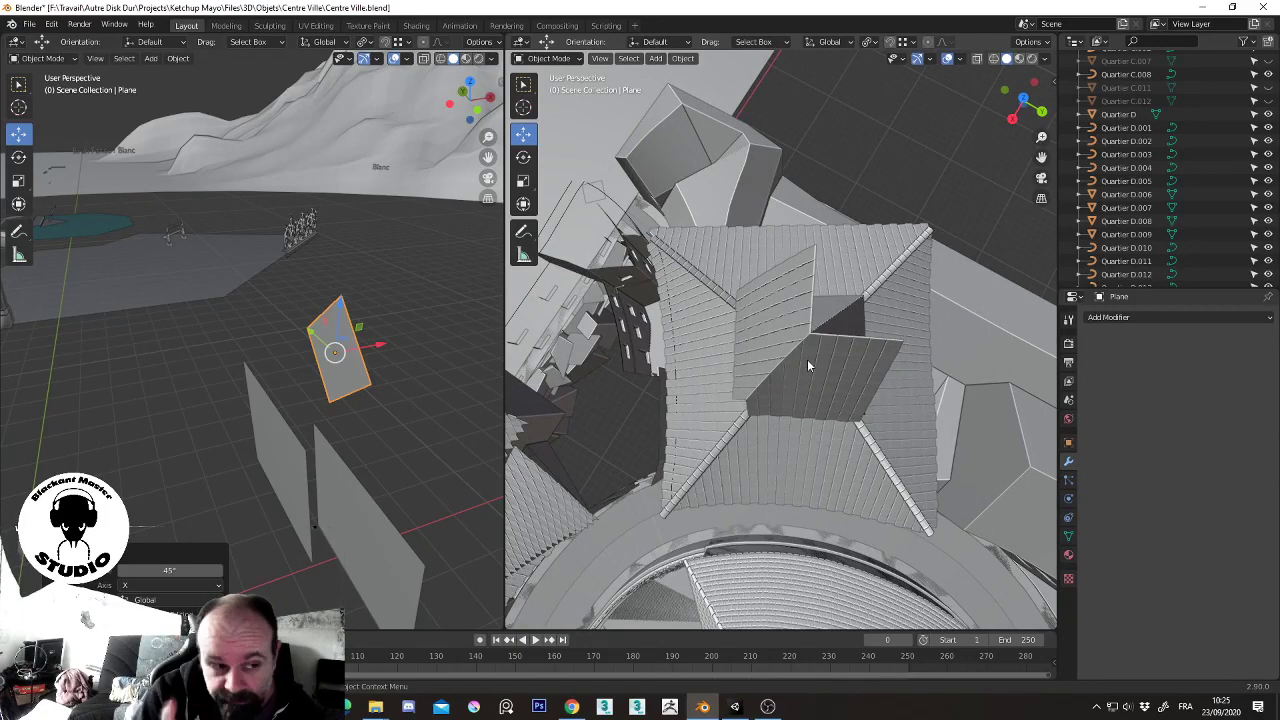
- Nudge the small Plane along Y and duplicate it in place as Plane.005
{"action": "middle_click_drag", "start_coordinate": [430, 420], "coordinate": [350, 356]}
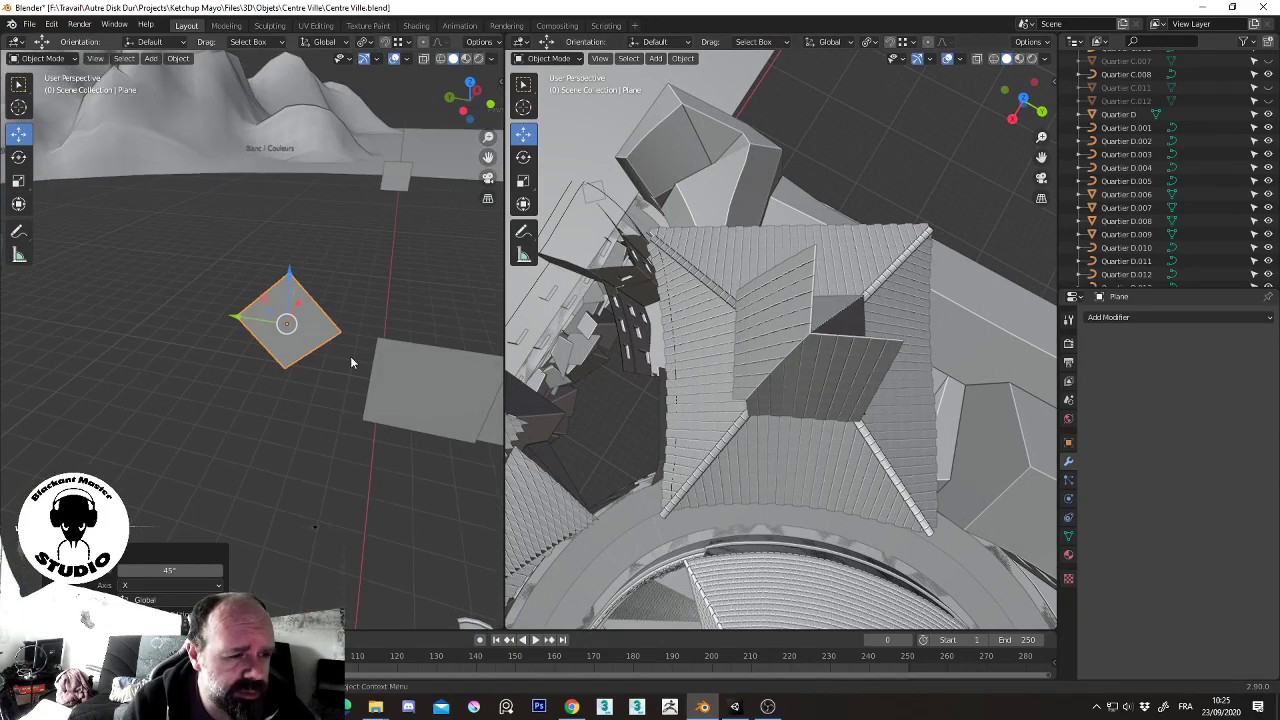
{"action": "left_click", "coordinate": [325, 327]}
{"action": "left_click_drag", "start_coordinate": [240, 320], "coordinate": [208, 303]}
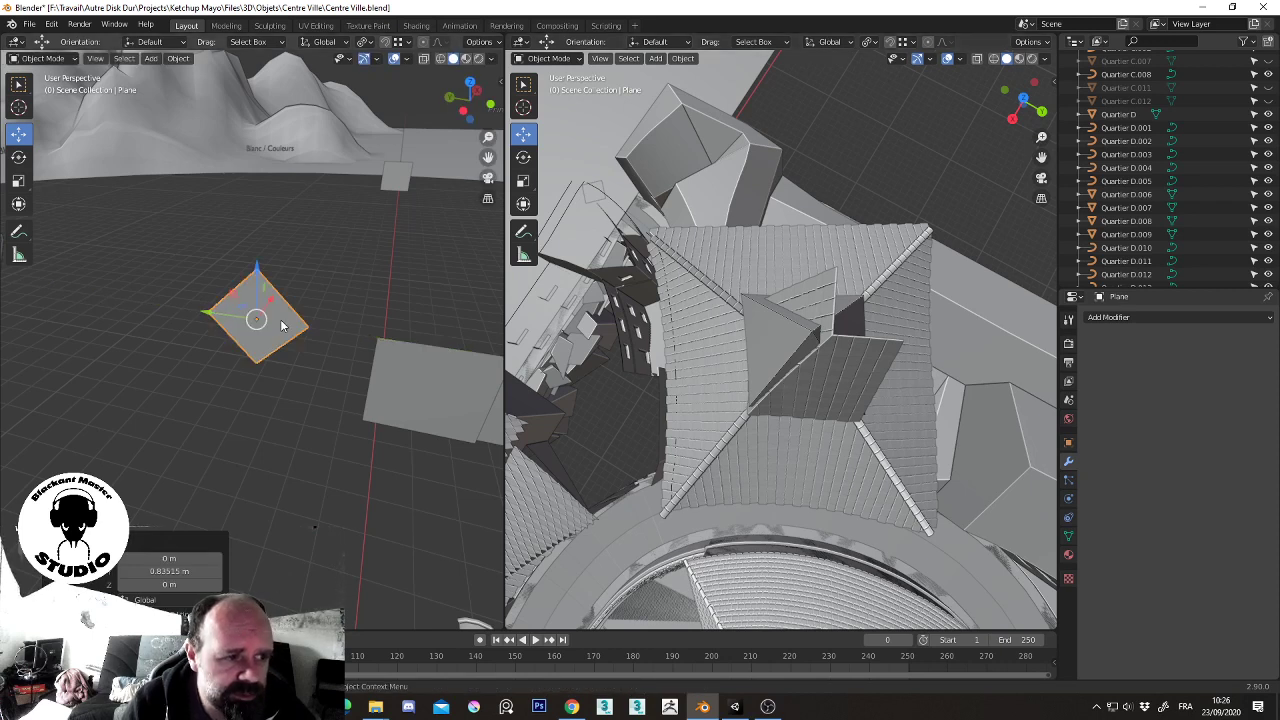
{"action": "left_click", "coordinate": [408, 418]}
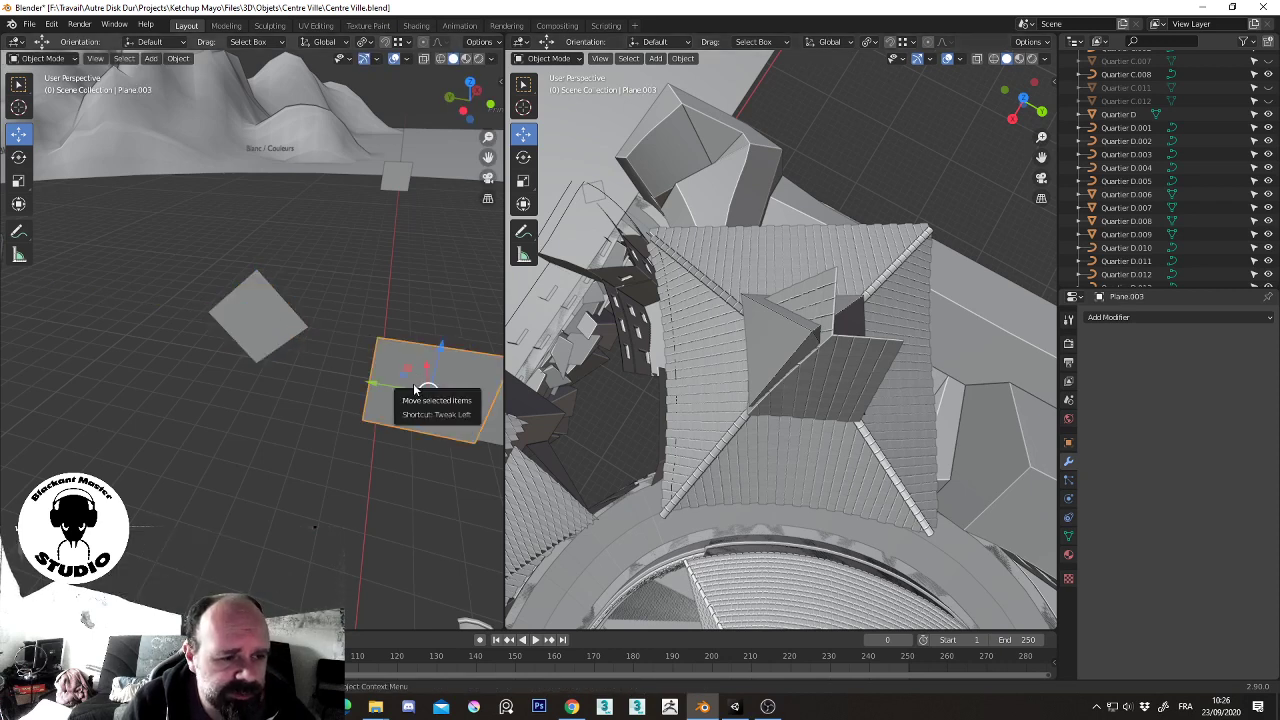
{"action": "left_click", "coordinate": [285, 320]}
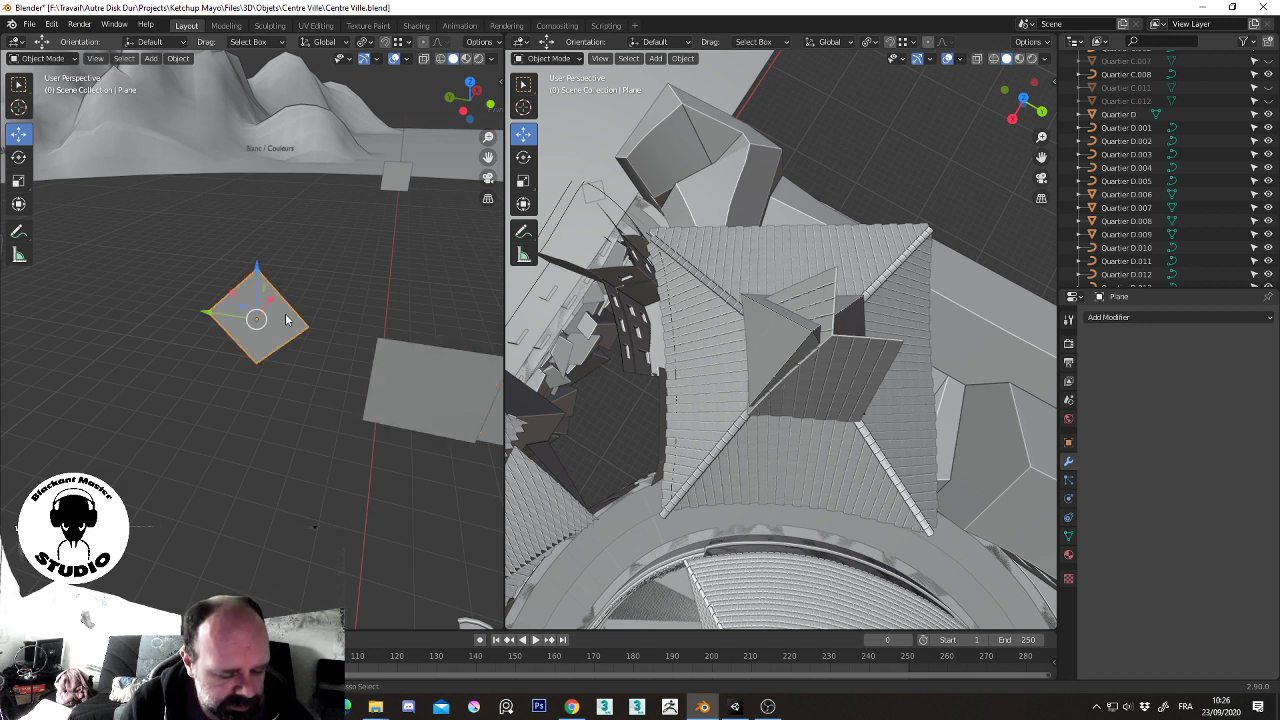
{"action": "key", "text": "shift+d"}
{"action": "right_click", "coordinate": [285, 314]}
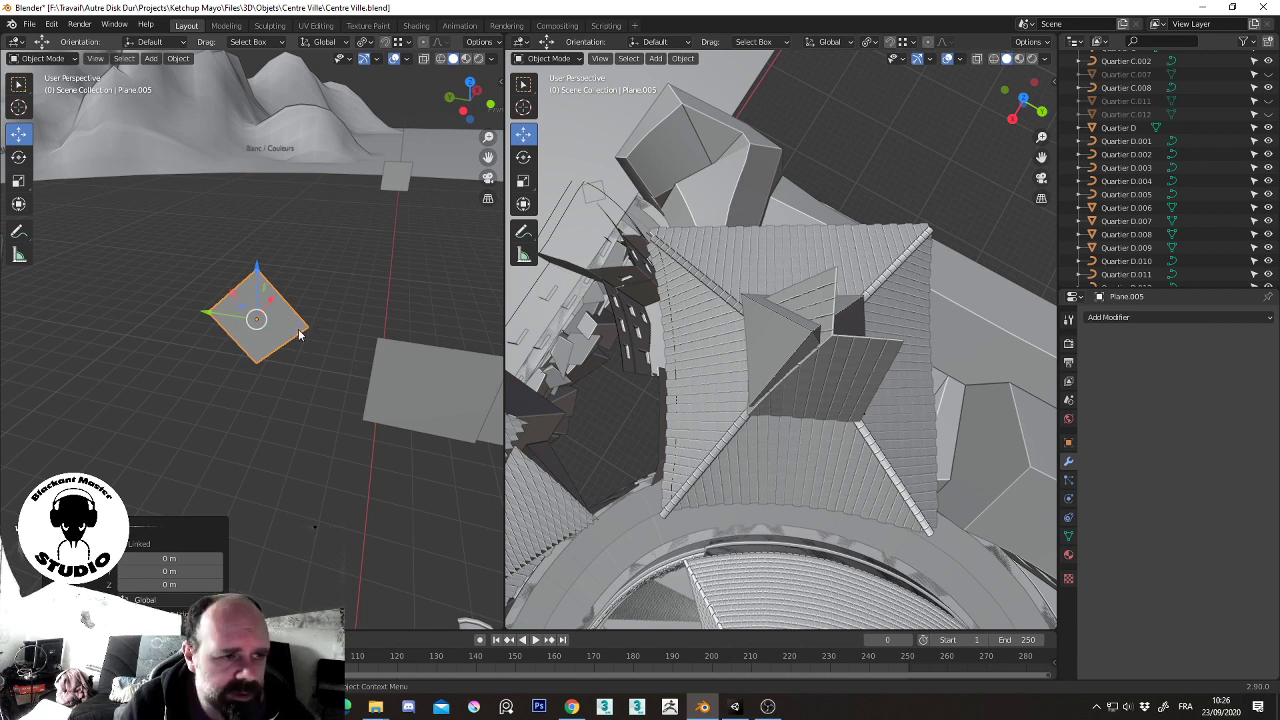
- Hide Plane.004, Plane.003 and the original Plane, then select the spire's tile roof
{"action": "scroll", "coordinate": [1193, 207], "scroll_direction": "down", "scroll_amount": 5}
{"action": "scroll", "coordinate": [1188, 211], "scroll_direction": "down", "scroll_amount": 3}
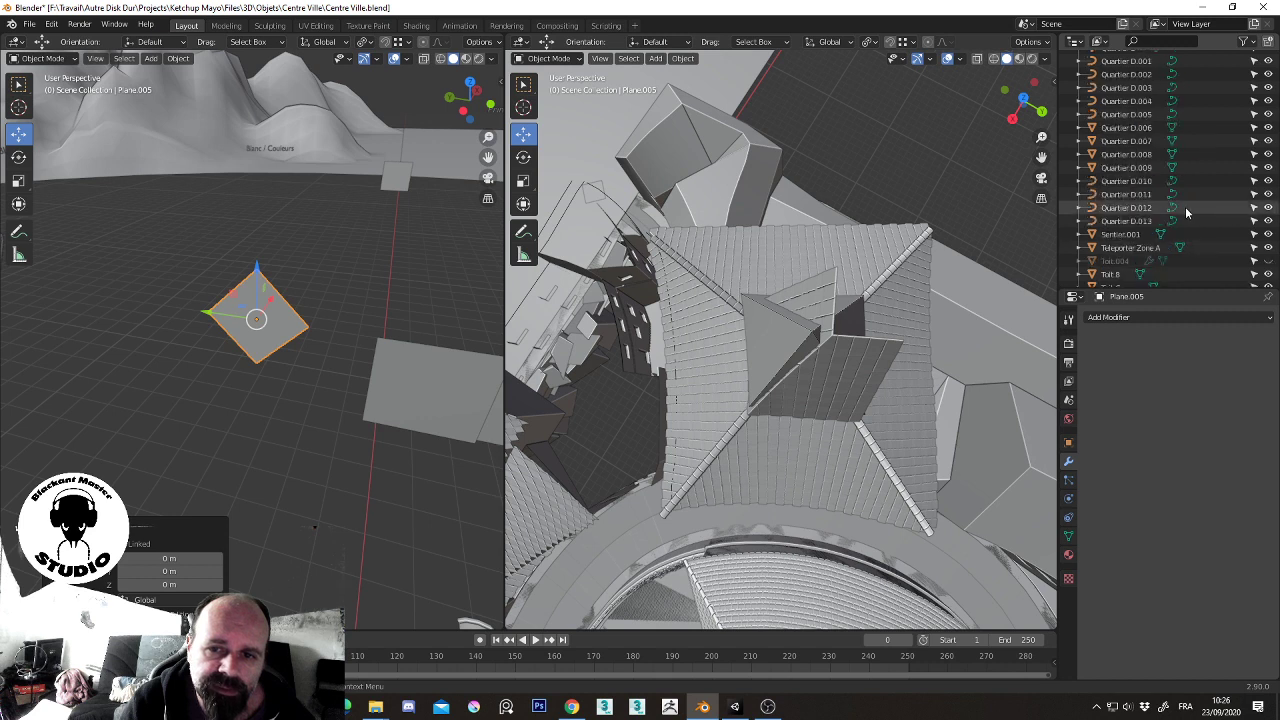
{"action": "scroll", "coordinate": [1188, 211], "scroll_direction": "down", "scroll_amount": 3}
{"action": "scroll", "coordinate": [1187, 212], "scroll_direction": "down", "scroll_amount": 3}
{"action": "scroll", "coordinate": [1186, 213], "scroll_direction": "down", "scroll_amount": 3}
{"action": "scroll", "coordinate": [1187, 213], "scroll_direction": "up", "scroll_amount": 3}
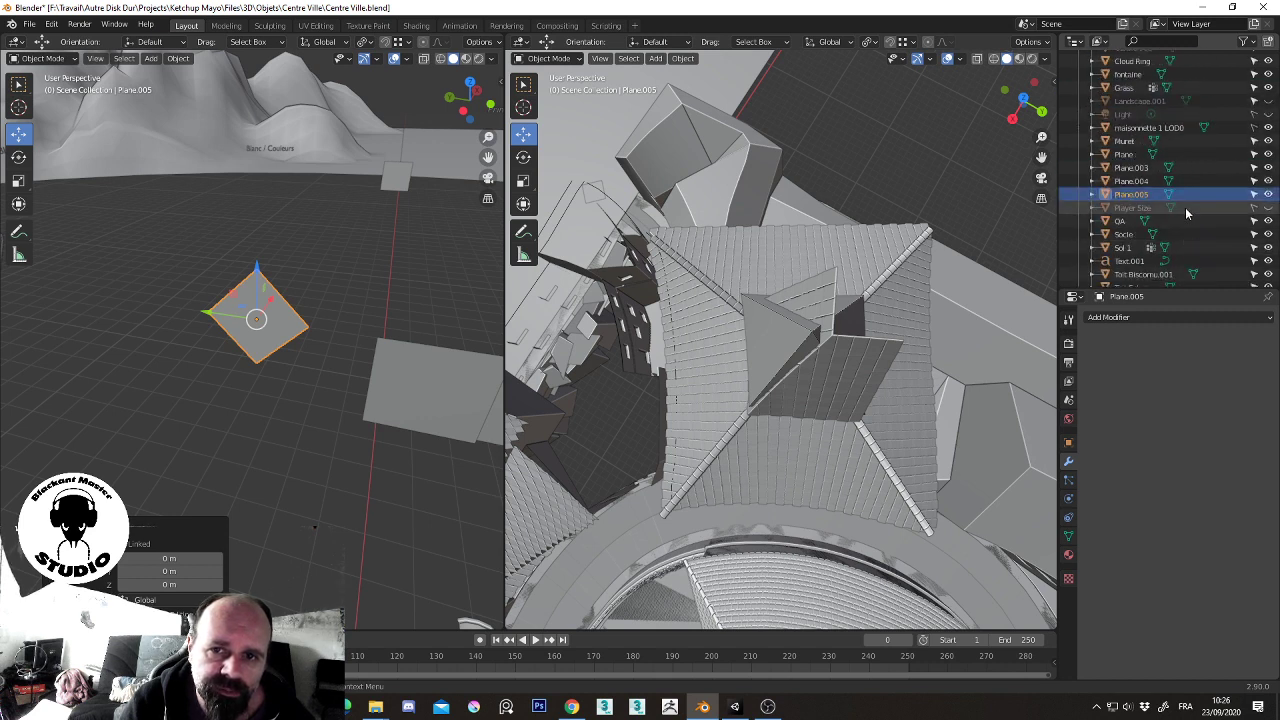
{"action": "left_click", "coordinate": [1268, 181]}
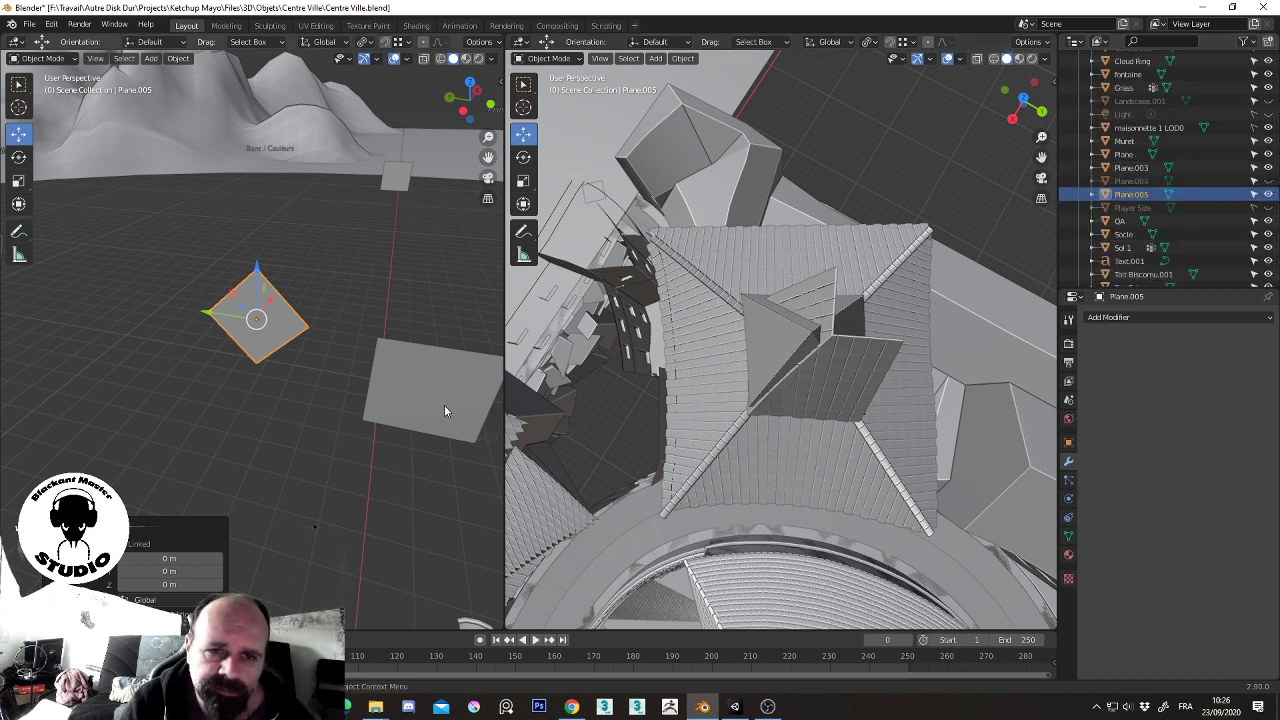
{"action": "left_click", "coordinate": [1269, 168]}
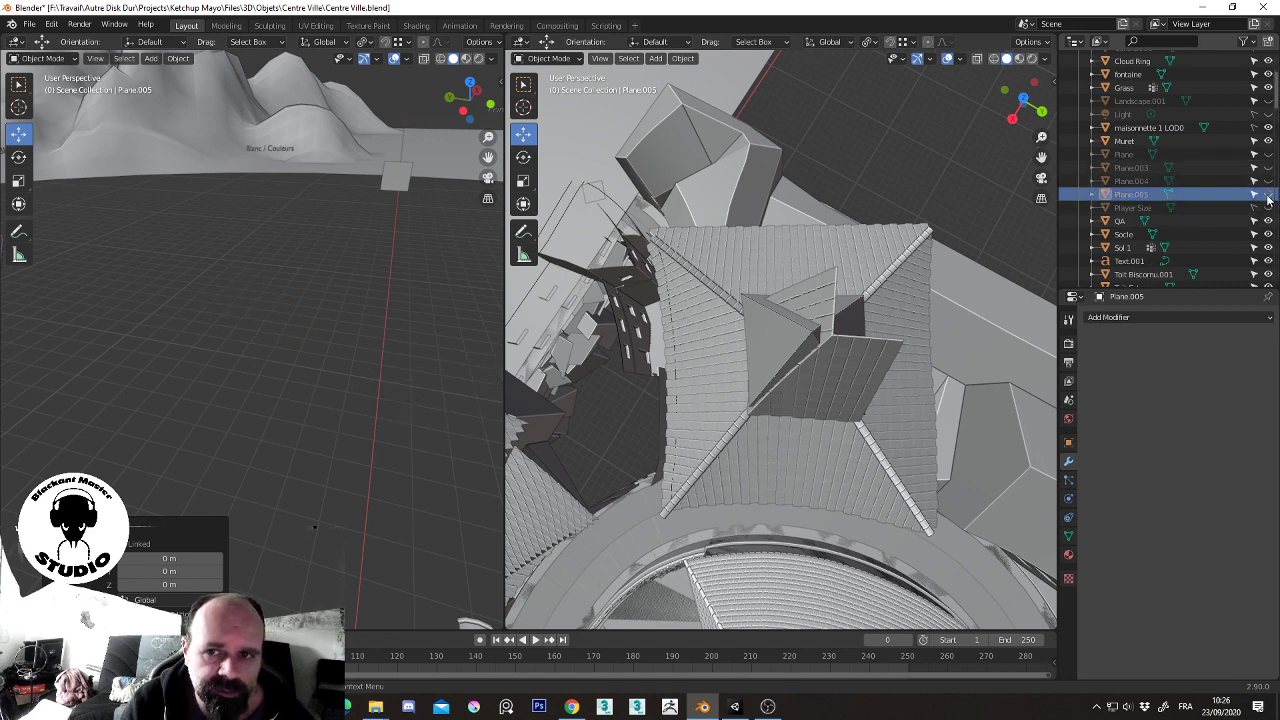
{"action": "left_click", "coordinate": [1268, 195]}
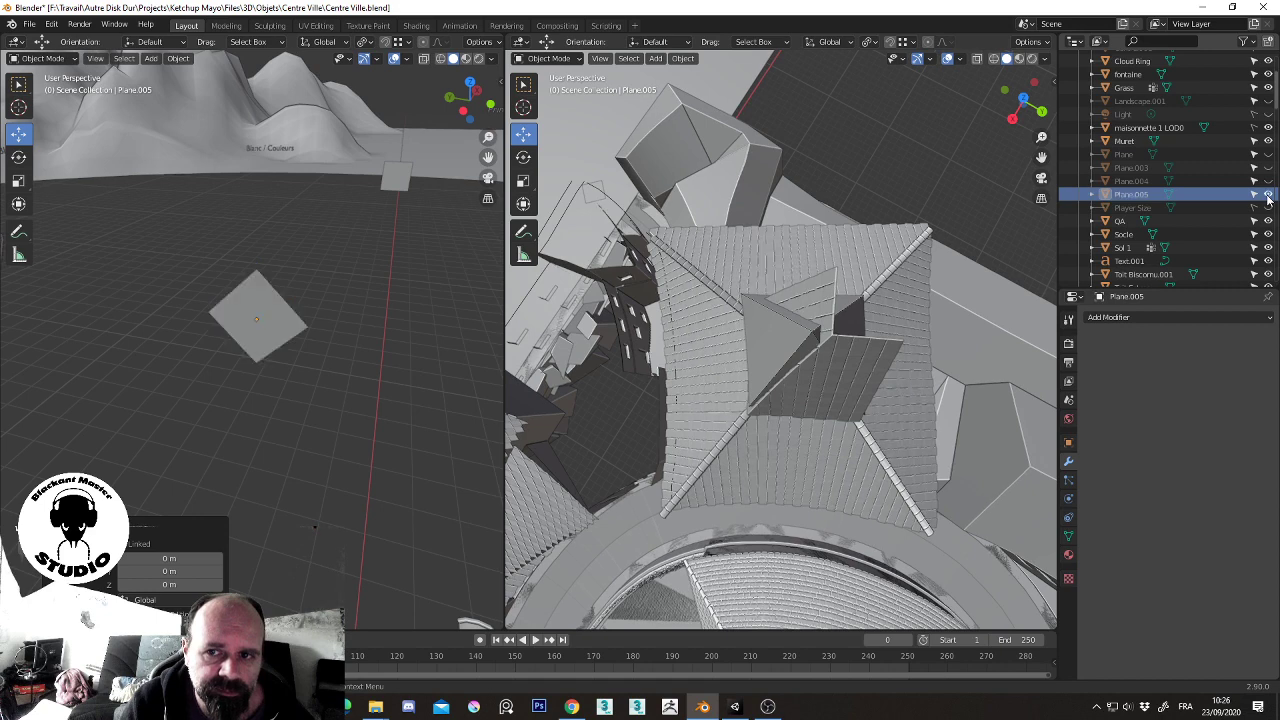
{"action": "left_click", "coordinate": [843, 355]}
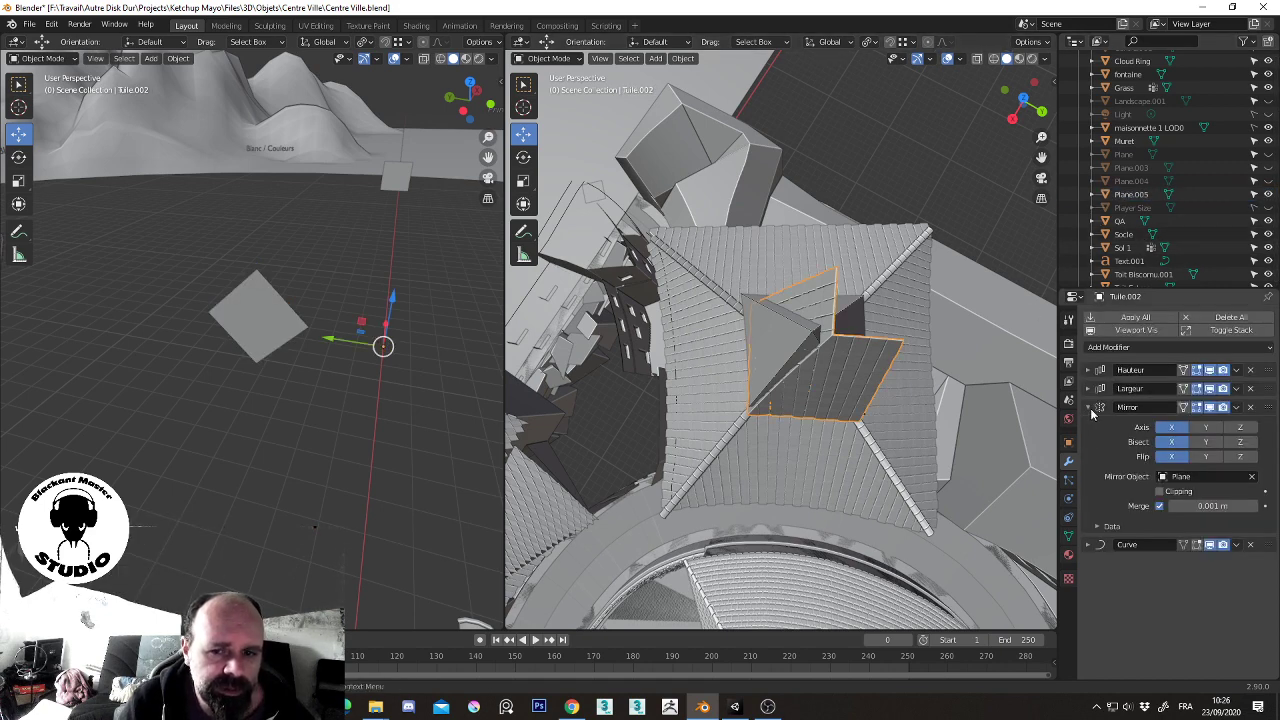
- Duplicate the Mirror modifier and set Mirror.001's mirror object to Plane.005
{"action": "left_click", "coordinate": [1236, 407]}
{"action": "left_click", "coordinate": [1205, 441]}
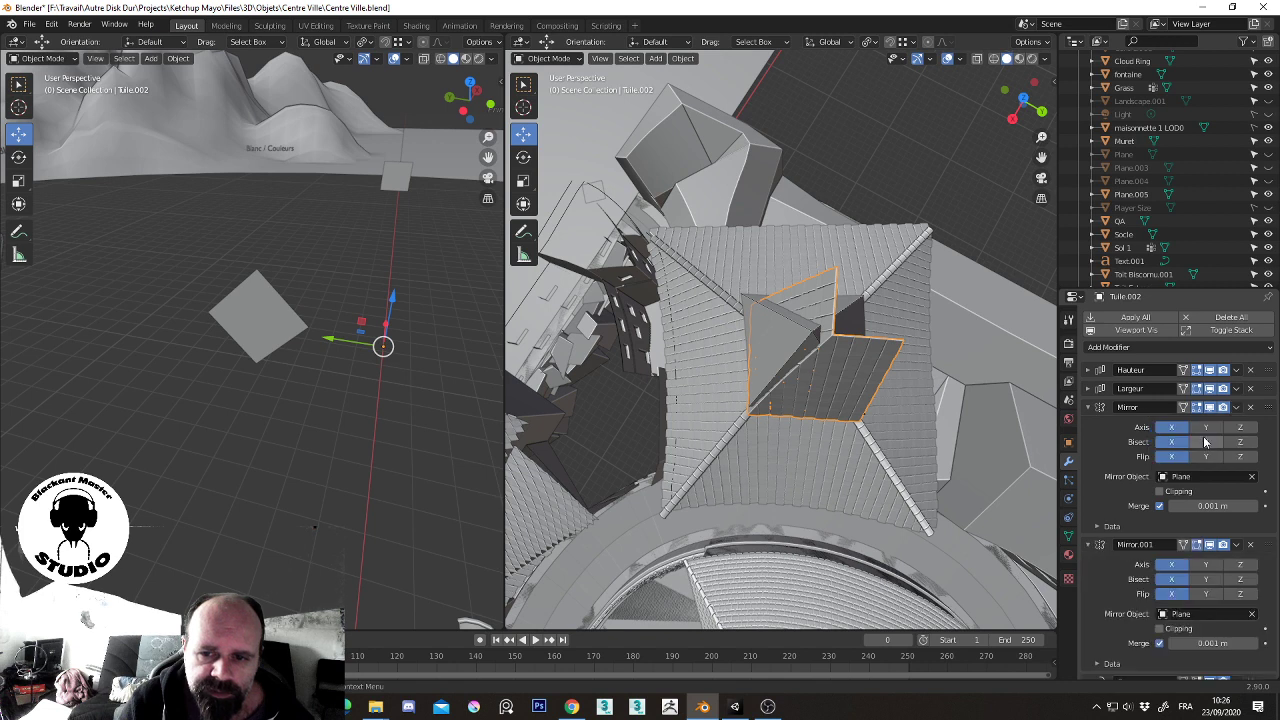
{"action": "left_click", "coordinate": [1089, 407]}
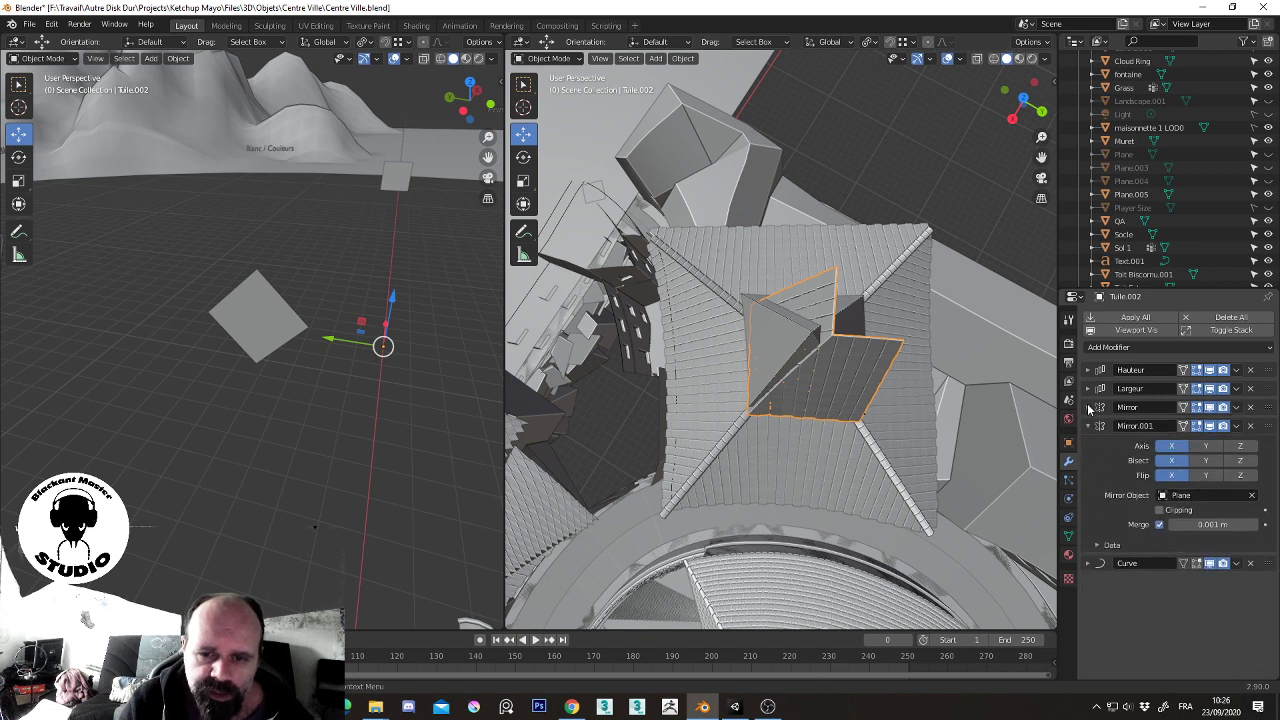
{"action": "left_click", "coordinate": [1254, 496]}
{"action": "left_click", "coordinate": [1253, 497]}
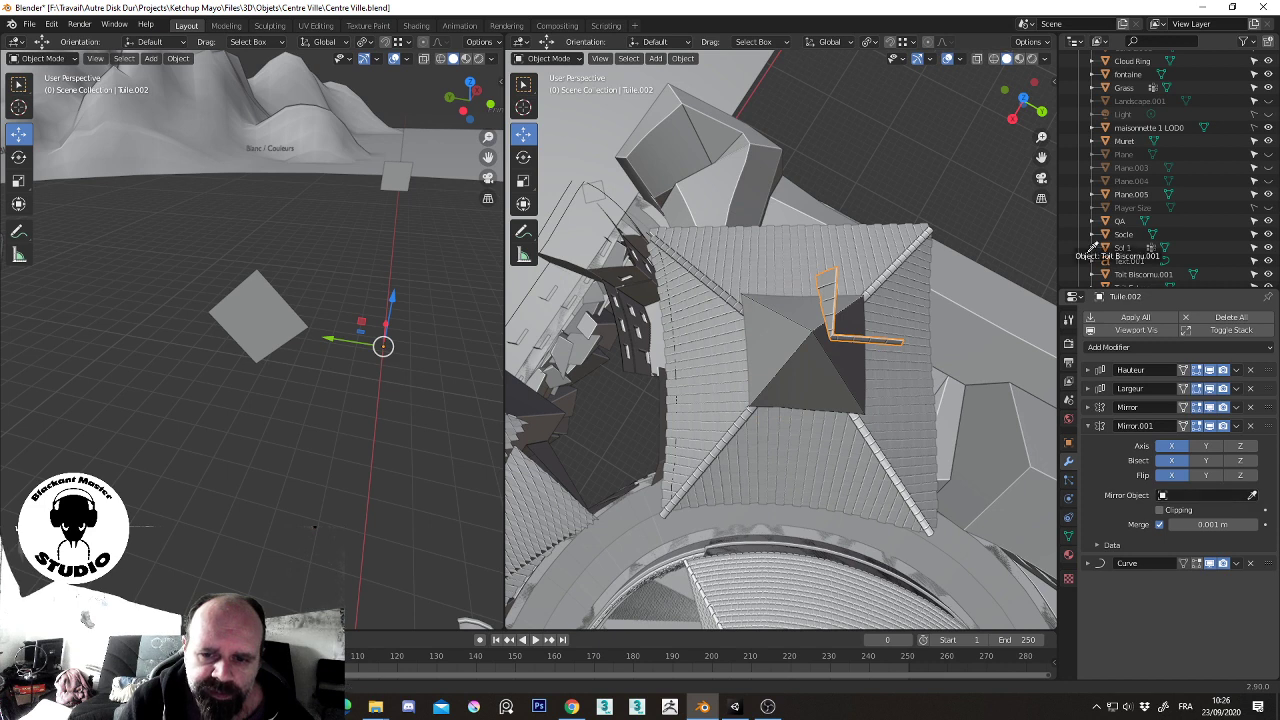
{"action": "left_click", "coordinate": [1132, 195]}
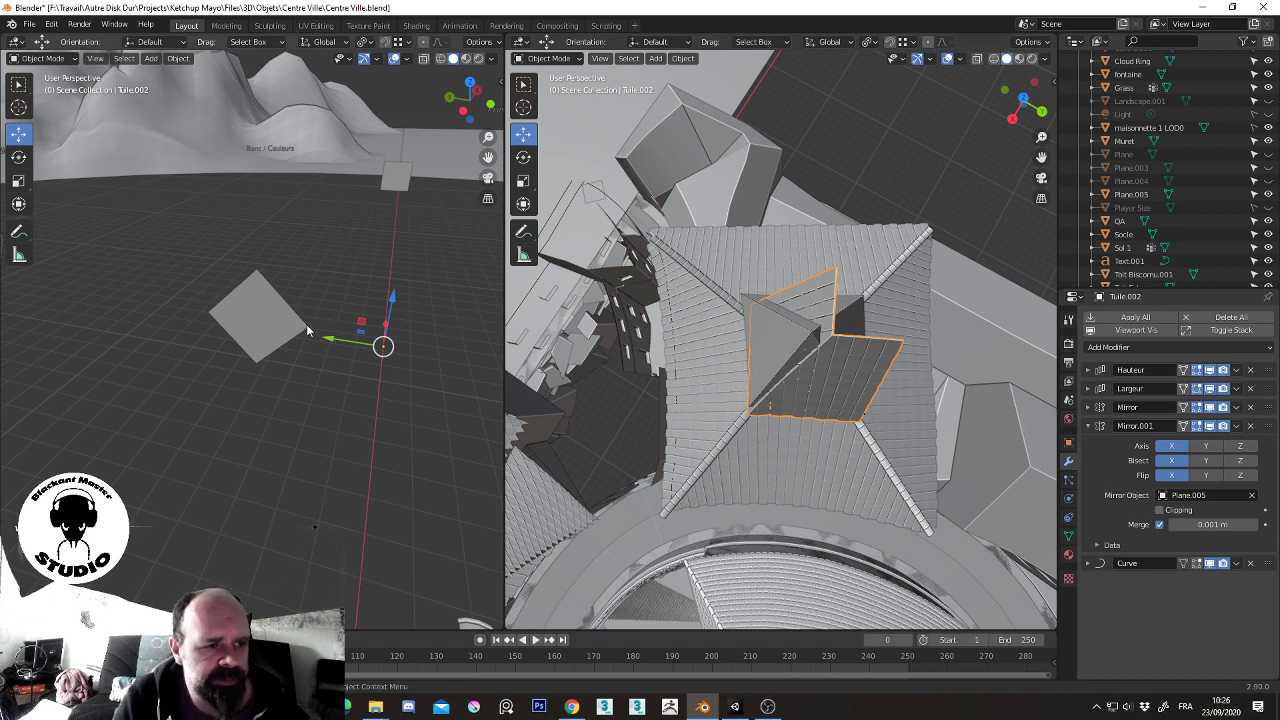
{"action": "left_click", "coordinate": [1131, 194]}
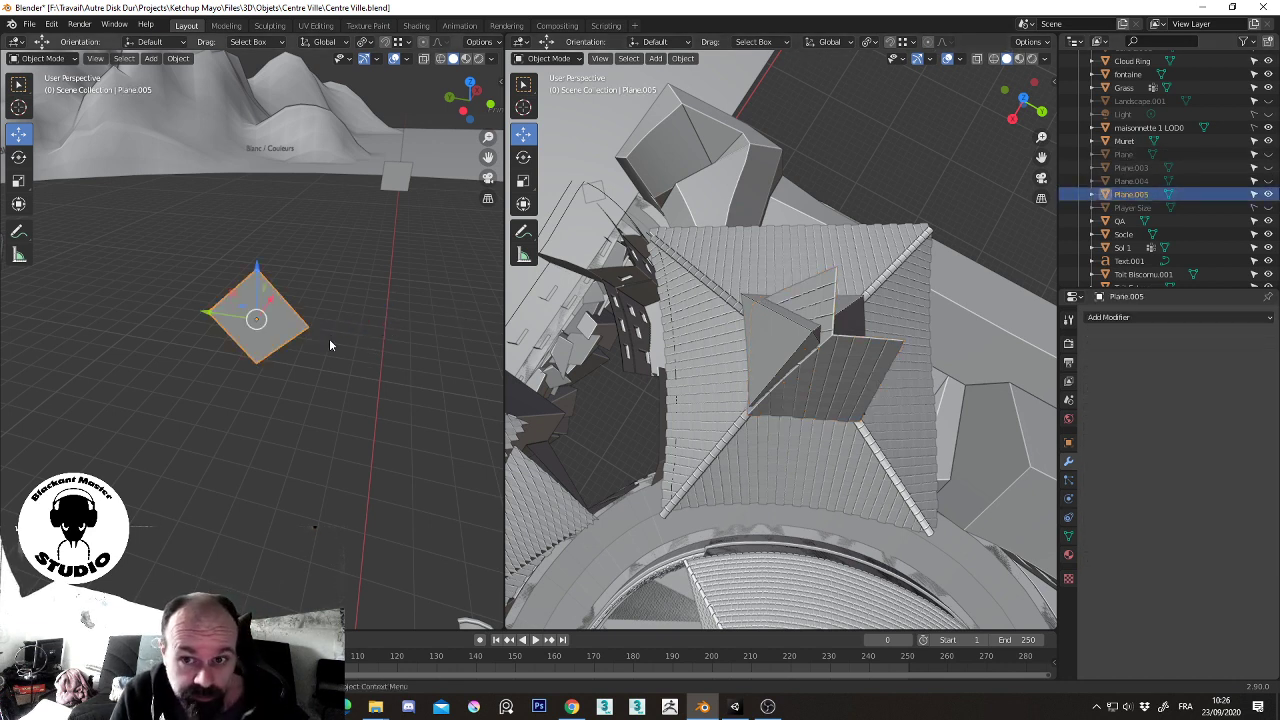
- Rotate Plane.005 by -90° about X so tiles mirror onto more spire faces
{"action": "key", "text": "r"}
{"action": "key", "text": "x"}
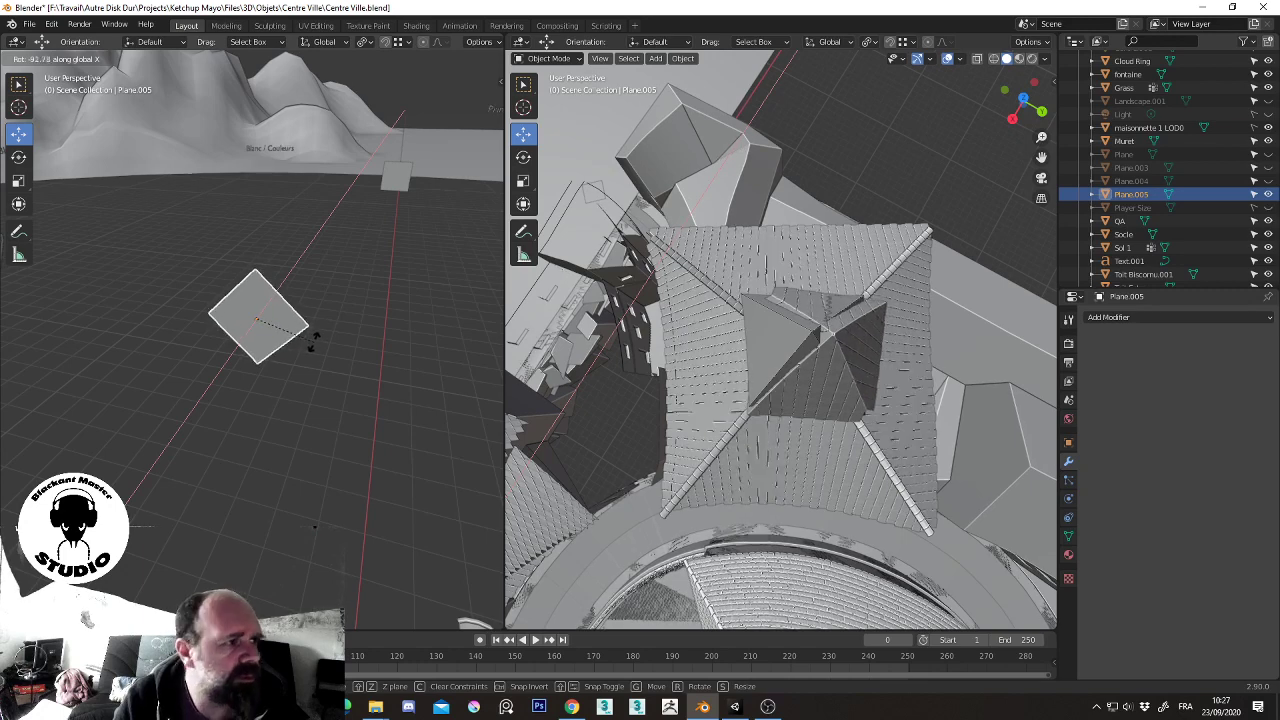
{"action": "type", "text": "-90"}
{"action": "key", "text": "Return"}
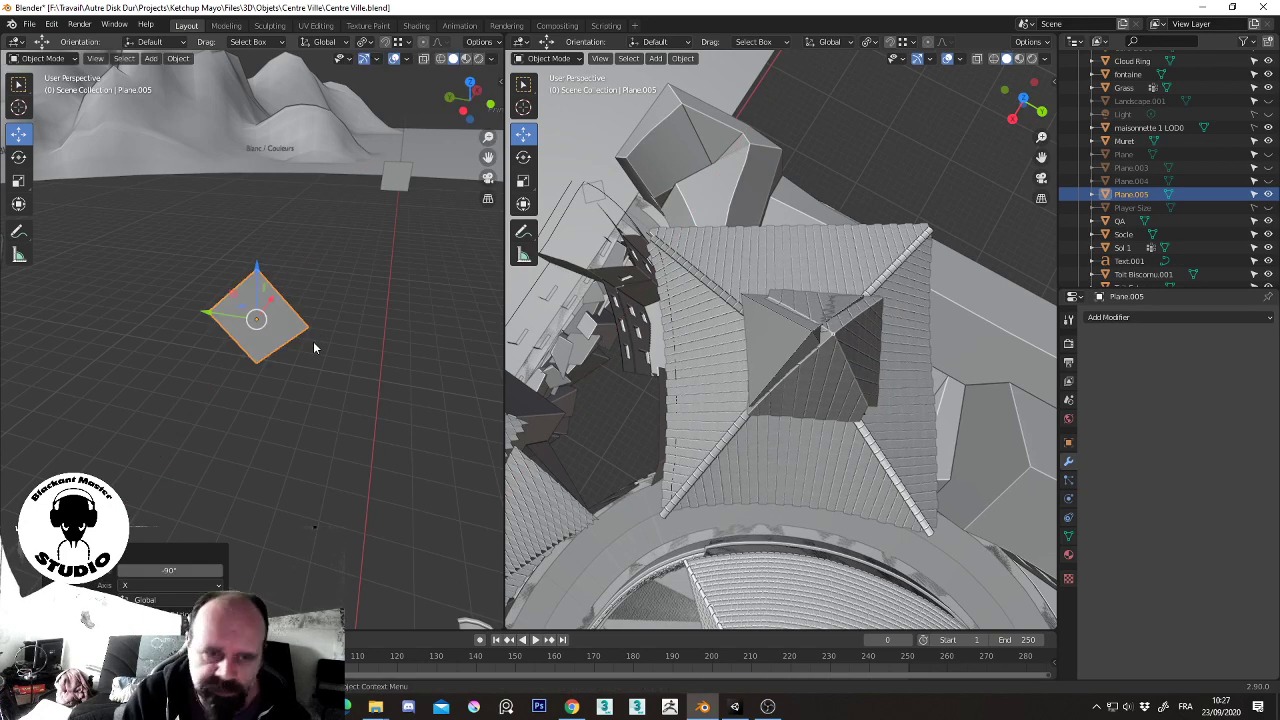
{"action": "middle_click_drag", "start_coordinate": [924, 351], "coordinate": [871, 242]}
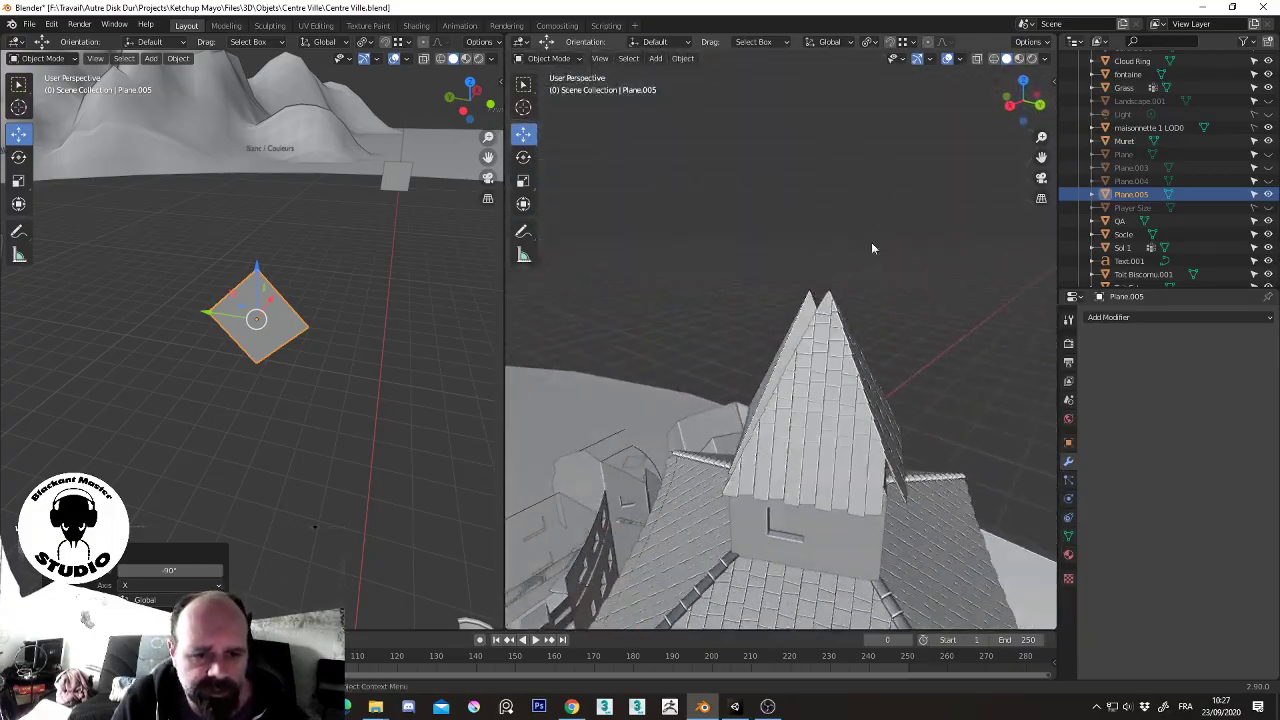
{"action": "mouse_move", "coordinate": [845, 432]}
{"action": "middle_mouse_down"}
{"action": "mouse_move", "coordinate": [854, 476]}
{"action": "mouse_move", "coordinate": [624, 475]}
{"action": "mouse_move", "coordinate": [558, 424]}
{"action": "mouse_move", "coordinate": [786, 434]}
{"action": "mouse_move", "coordinate": [821, 464]}
{"action": "mouse_move", "coordinate": [916, 444]}
{"action": "mouse_move", "coordinate": [862, 470]}
{"action": "mouse_move", "coordinate": [850, 415]}
{"action": "mouse_move", "coordinate": [856, 453]}
{"action": "middle_mouse_up"}
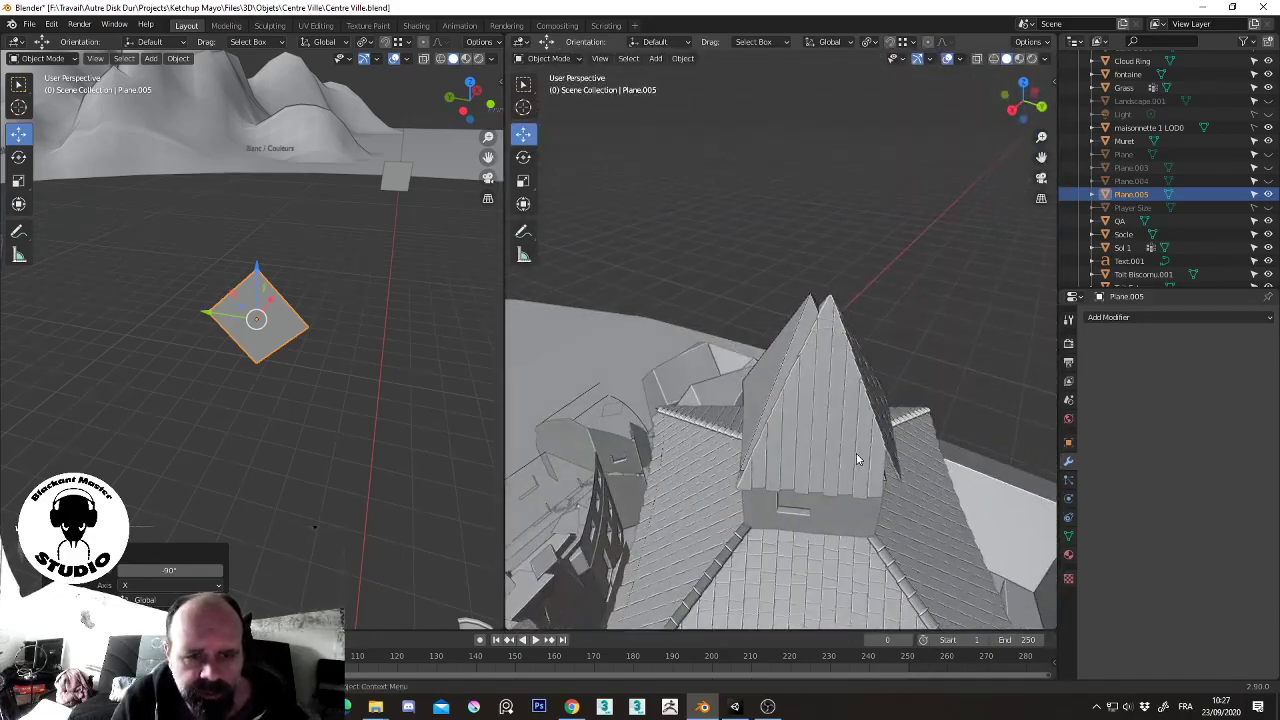
{"action": "left_click", "coordinate": [850, 438]}
- Set the Largeur array Count to 6 and check the spire from above and below
{"action": "left_click", "coordinate": [1088, 388]}
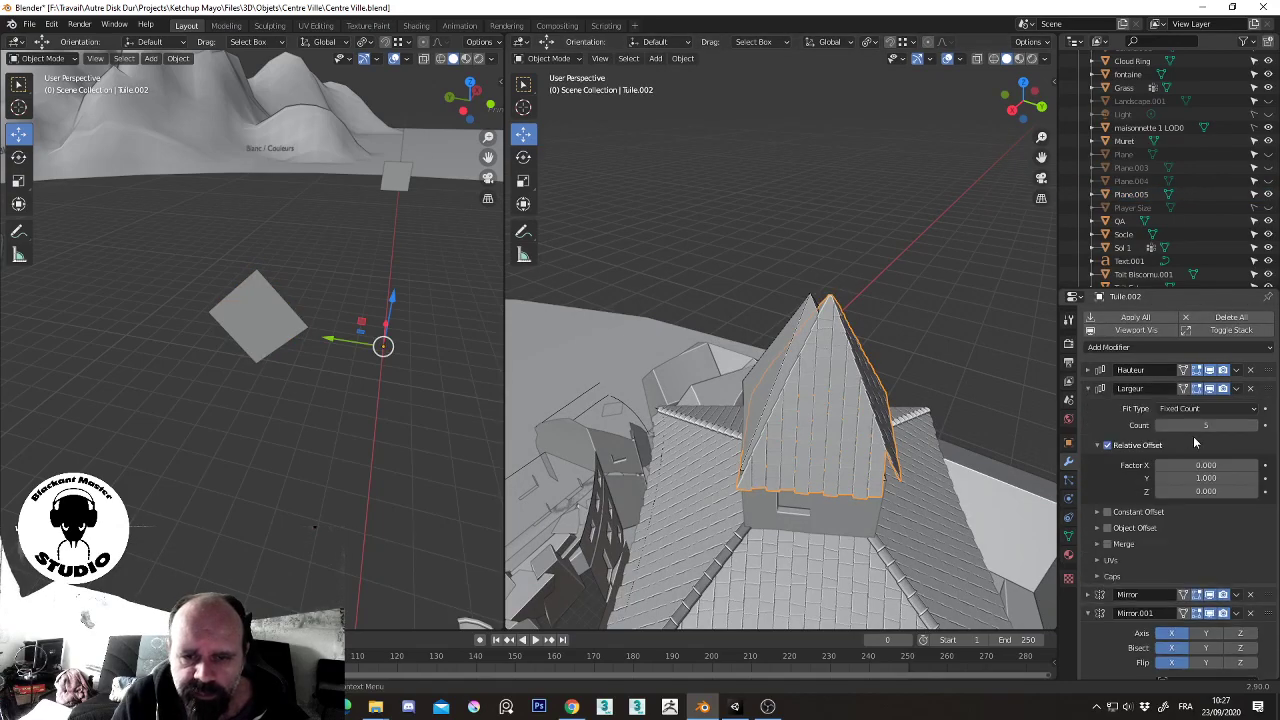
{"action": "mouse_move", "coordinate": [930, 430]}
{"action": "middle_mouse_down"}
{"action": "mouse_move", "coordinate": [971, 424]}
{"action": "mouse_move", "coordinate": [902, 374]}
{"action": "mouse_move", "coordinate": [810, 390]}
{"action": "mouse_move", "coordinate": [695, 420]}
{"action": "mouse_move", "coordinate": [650, 480]}
{"action": "mouse_move", "coordinate": [677, 551]}
{"action": "mouse_move", "coordinate": [780, 506]}
{"action": "mouse_move", "coordinate": [918, 492]}
{"action": "mouse_move", "coordinate": [1002, 409]}
{"action": "middle_mouse_up"}
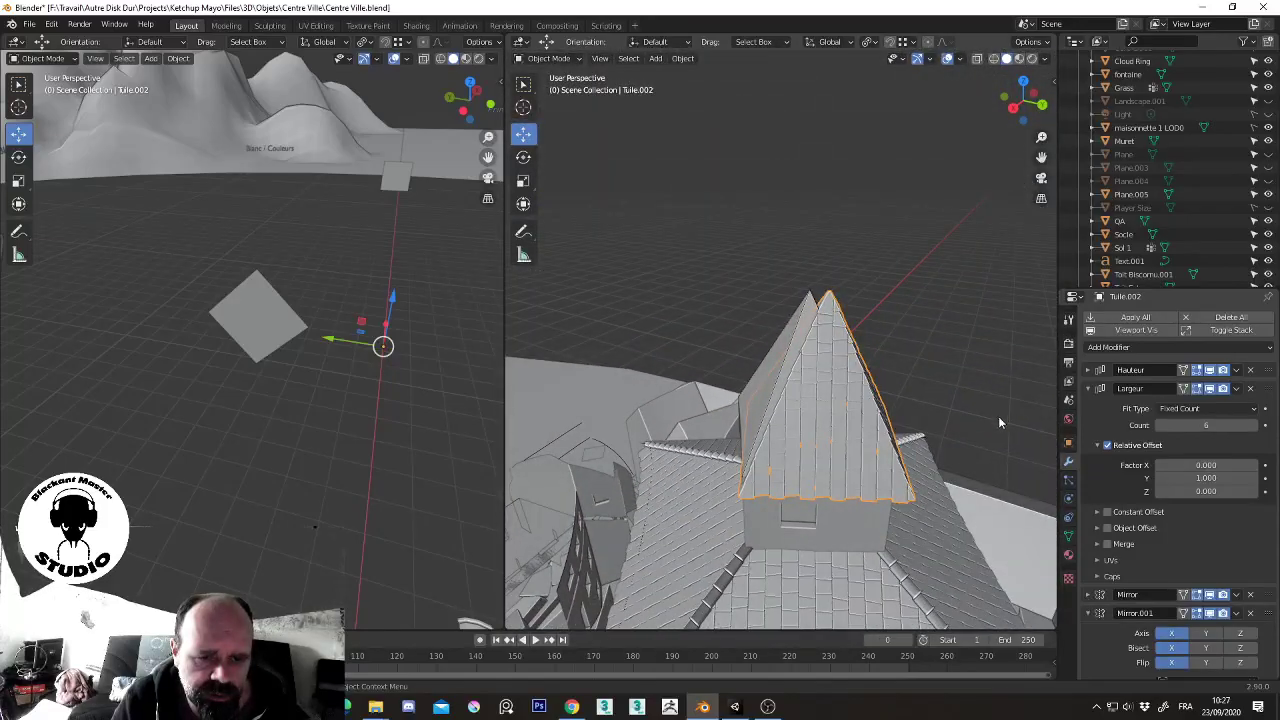
{"action": "mouse_move", "coordinate": [928, 388]}
{"action": "middle_mouse_down"}
{"action": "mouse_move", "coordinate": [866, 374]}
{"action": "mouse_move", "coordinate": [871, 403]}
{"action": "mouse_move", "coordinate": [838, 343]}
{"action": "mouse_move", "coordinate": [789, 371]}
{"action": "mouse_move", "coordinate": [777, 317]}
{"action": "mouse_move", "coordinate": [740, 294]}
{"action": "mouse_move", "coordinate": [809, 329]}
{"action": "mouse_move", "coordinate": [842, 318]}
{"action": "middle_mouse_up"}
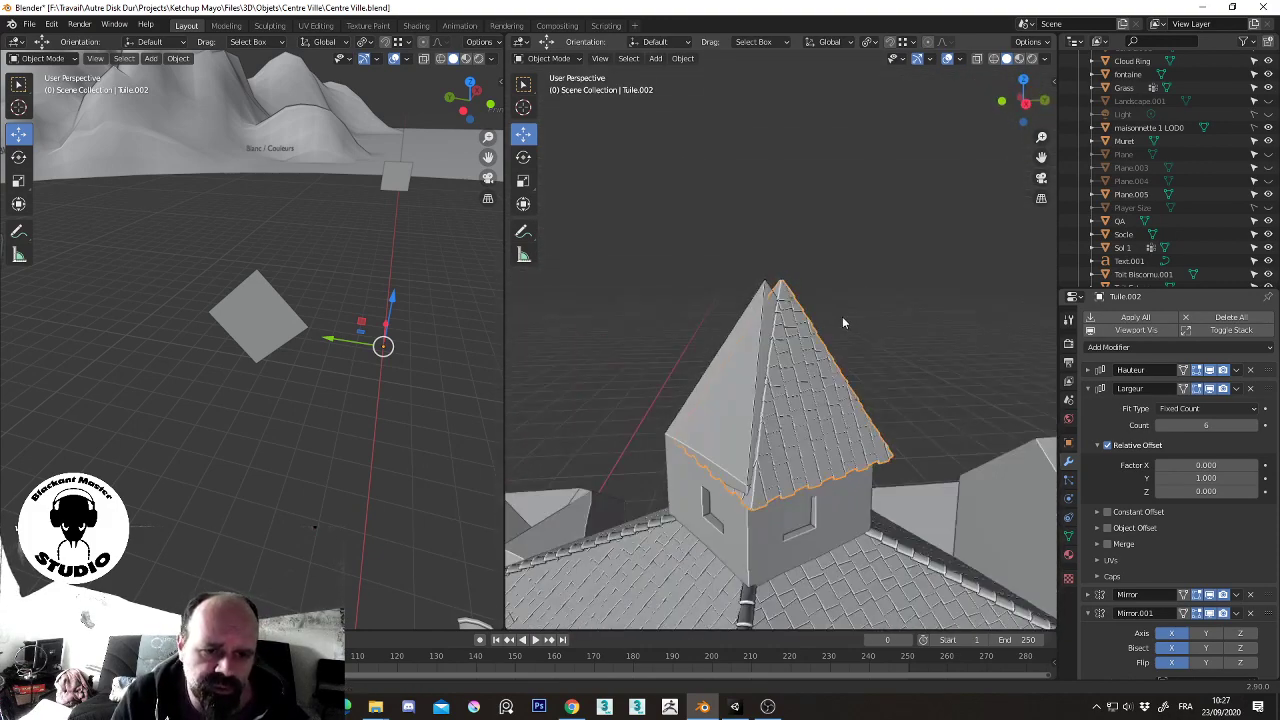
{"action": "mouse_move", "coordinate": [842, 474]}
{"action": "middle_mouse_down"}
{"action": "mouse_move", "coordinate": [854, 416]}
{"action": "mouse_move", "coordinate": [826, 409]}
{"action": "mouse_move", "coordinate": [787, 551]}
{"action": "mouse_move", "coordinate": [827, 373]}
{"action": "middle_mouse_up"}
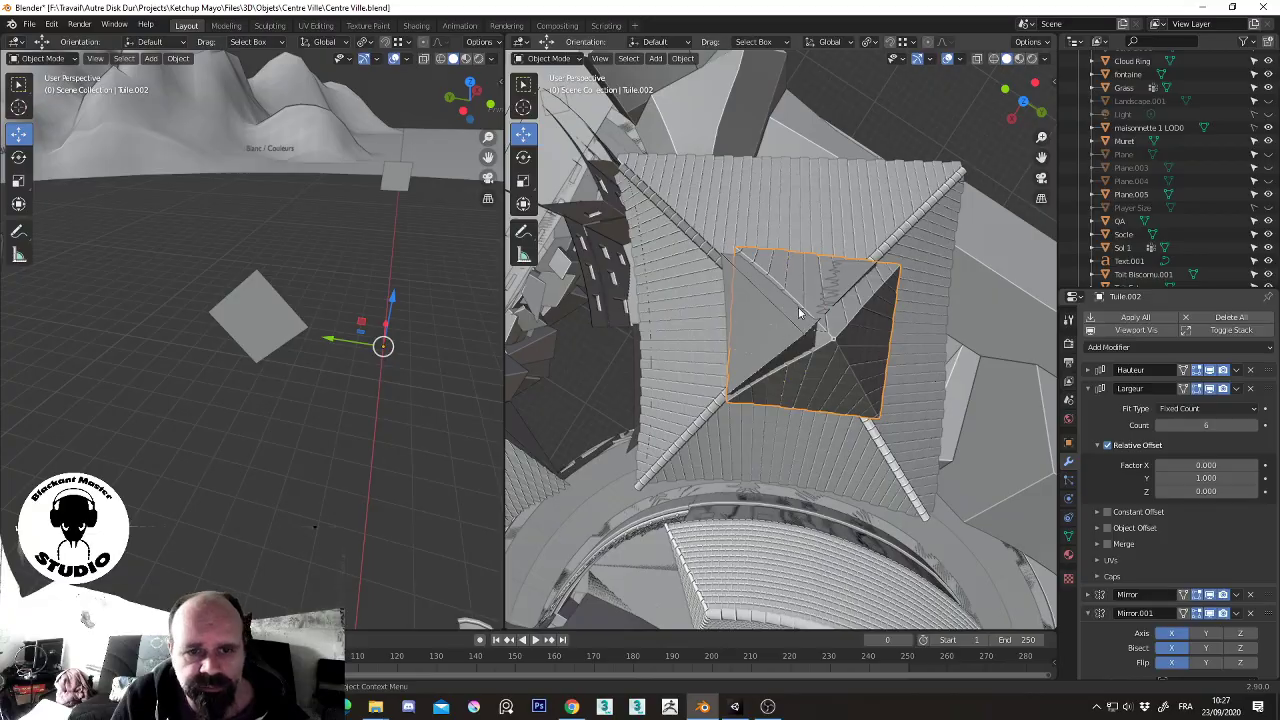
{"action": "mouse_move", "coordinate": [757, 309]}
{"action": "middle_mouse_down"}
{"action": "mouse_move", "coordinate": [735, 270]}
{"action": "mouse_move", "coordinate": [818, 378]}
{"action": "mouse_move", "coordinate": [940, 334]}
{"action": "mouse_move", "coordinate": [874, 381]}
{"action": "mouse_move", "coordinate": [796, 352]}
{"action": "mouse_move", "coordinate": [873, 385]}
{"action": "middle_mouse_up"}
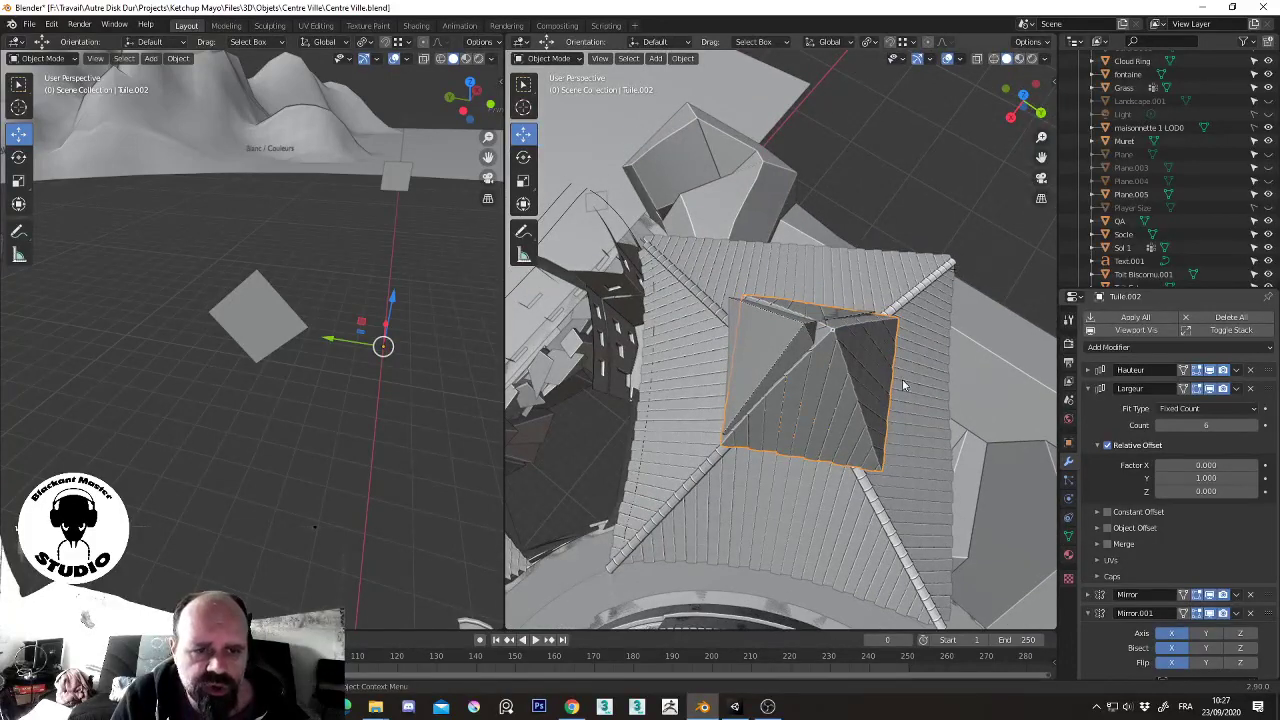
- Delete the overlapping object Quartier D.008 and select Quartier D
{"action": "left_click", "coordinate": [793, 324]}
{"action": "left_click", "coordinate": [791, 323]}
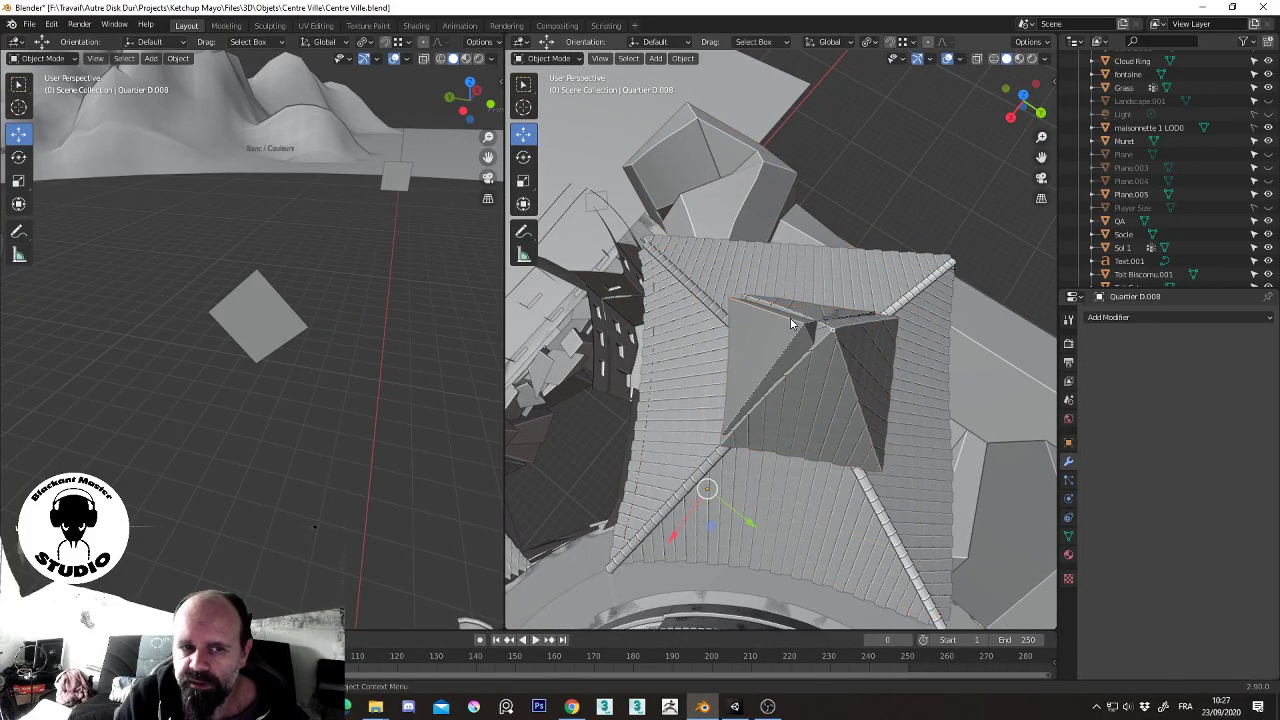
{"action": "key", "text": "Delete"}
{"action": "left_click", "coordinate": [789, 340]}
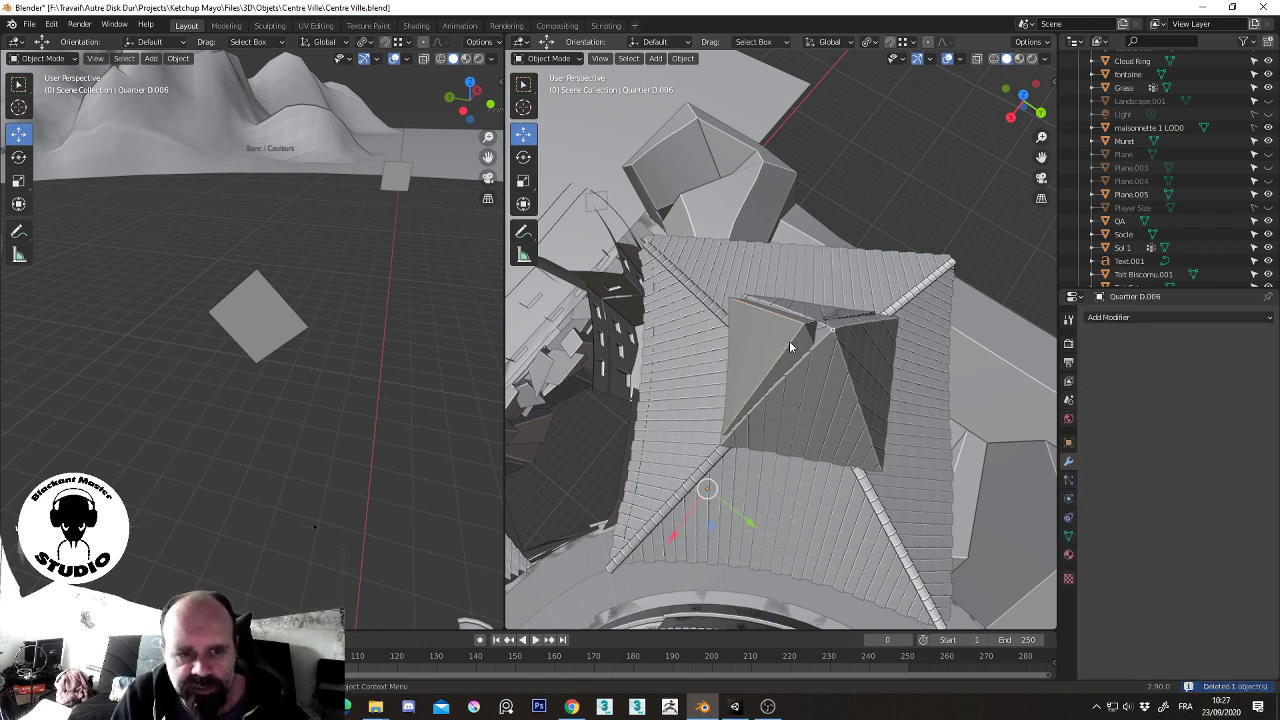
{"action": "left_click", "coordinate": [814, 327]}
{"action": "left_click", "coordinate": [811, 321]}
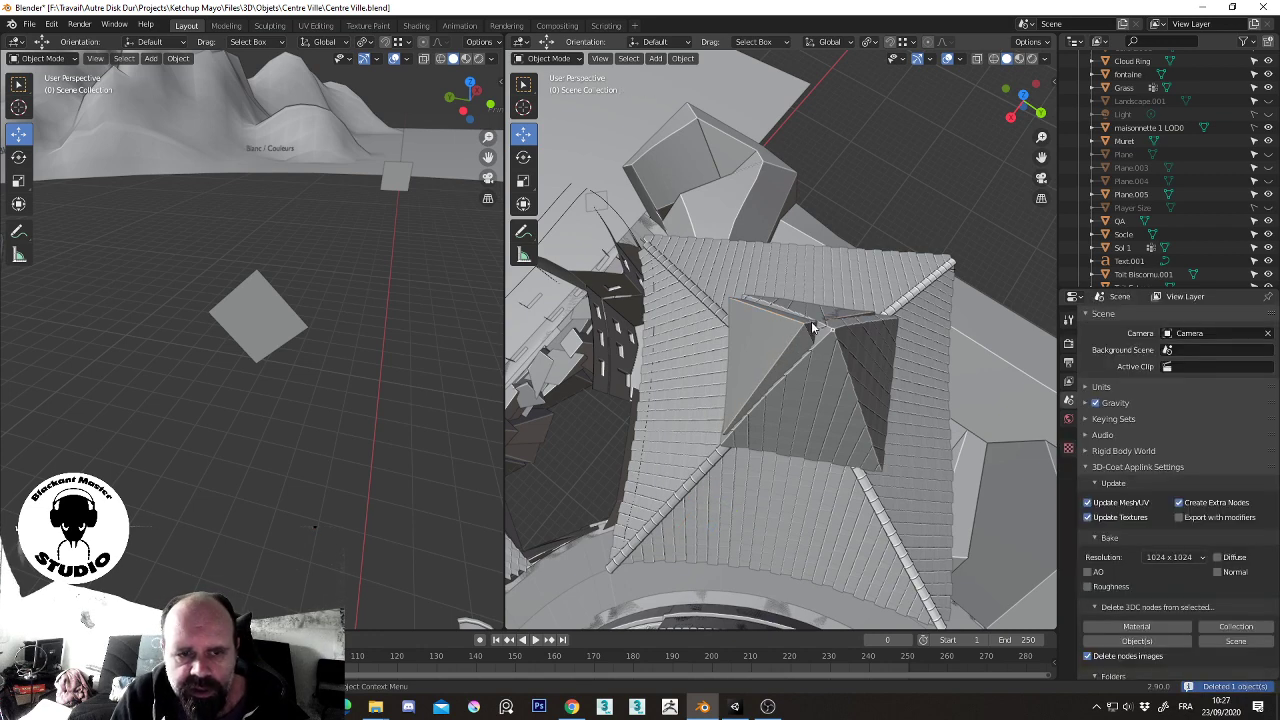
{"action": "left_click", "coordinate": [811, 338]}
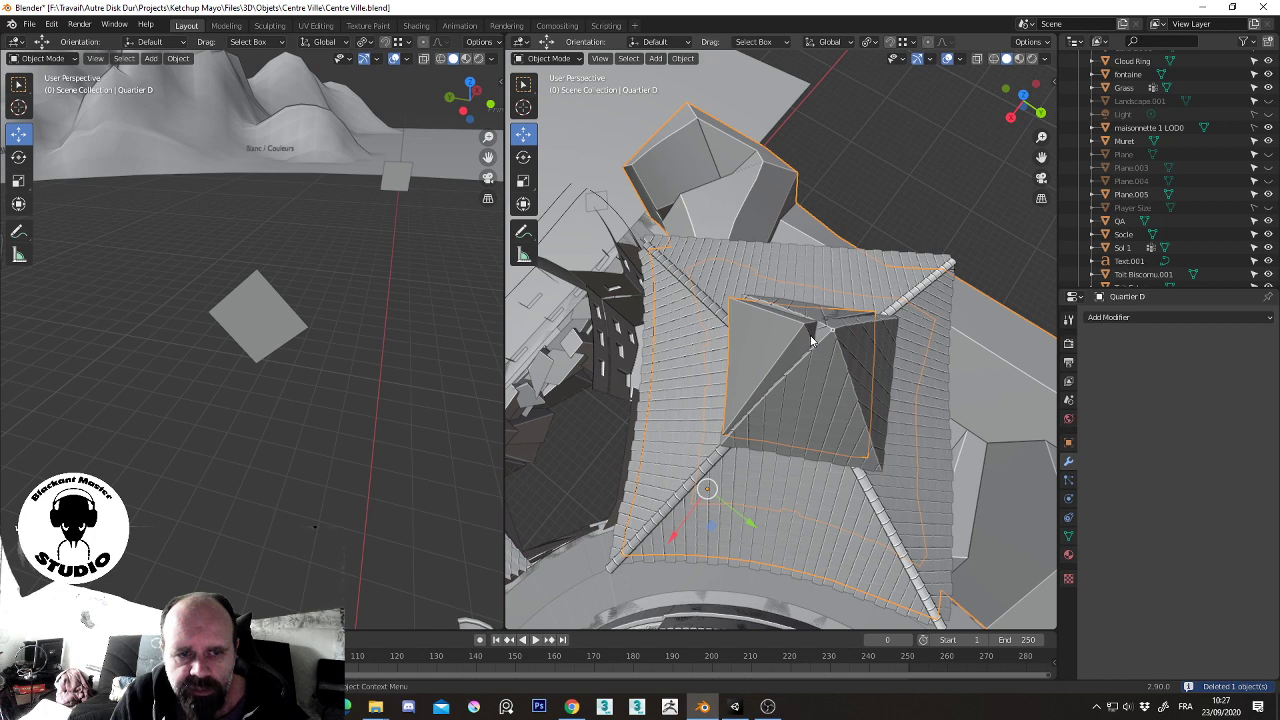
{"action": "key", "text": "Delete"}
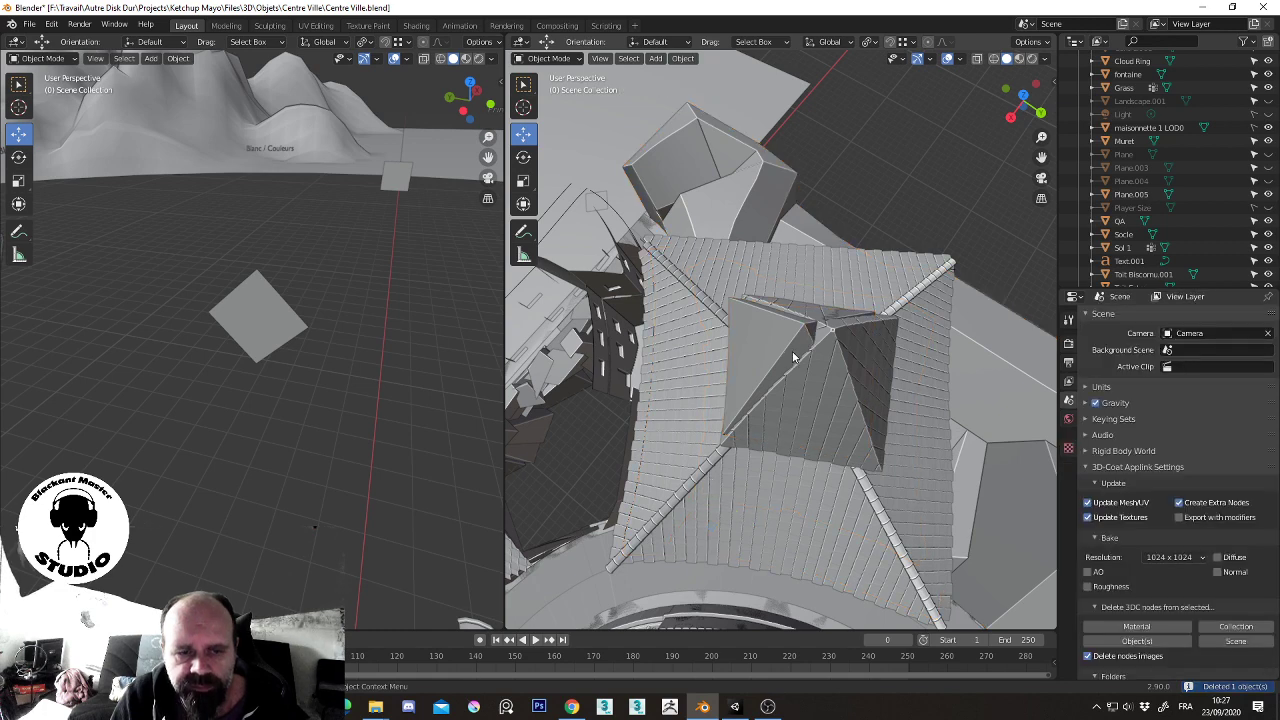
{"action": "key", "text": "ctrl+z"}
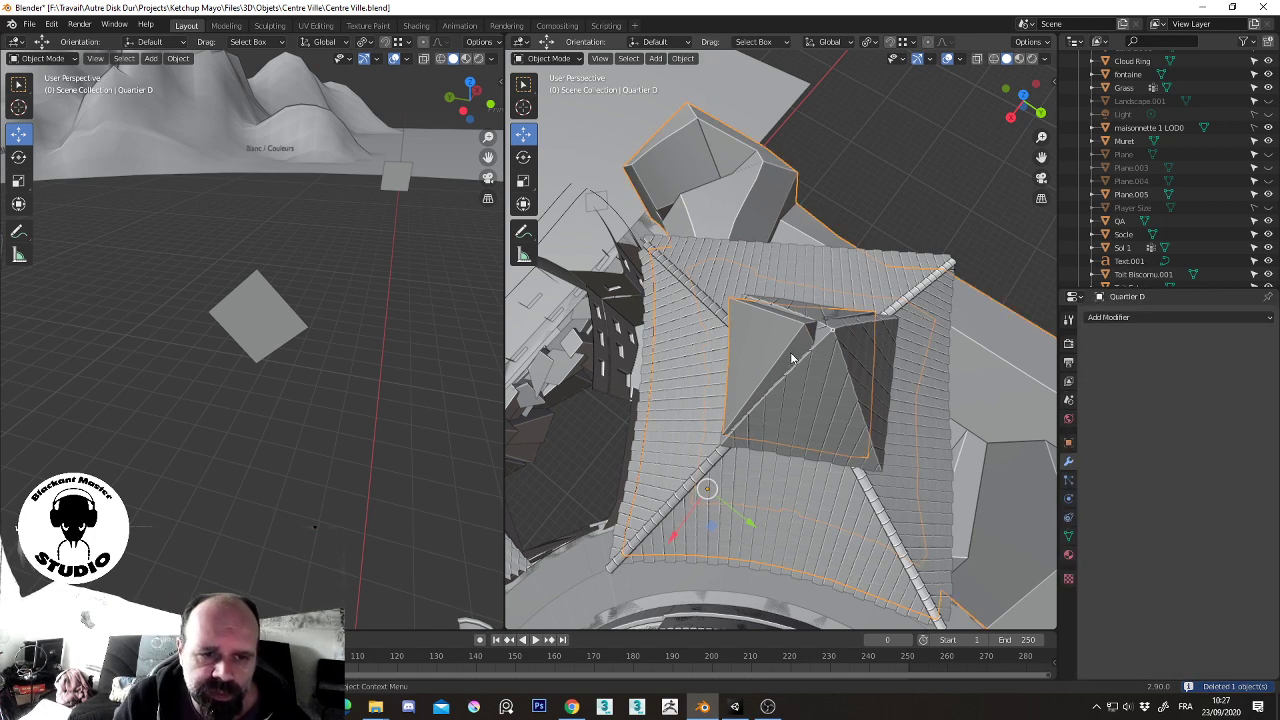
- In Quartier D's mesh, delete one triangular roof face
{"action": "key", "text": "Tab"}
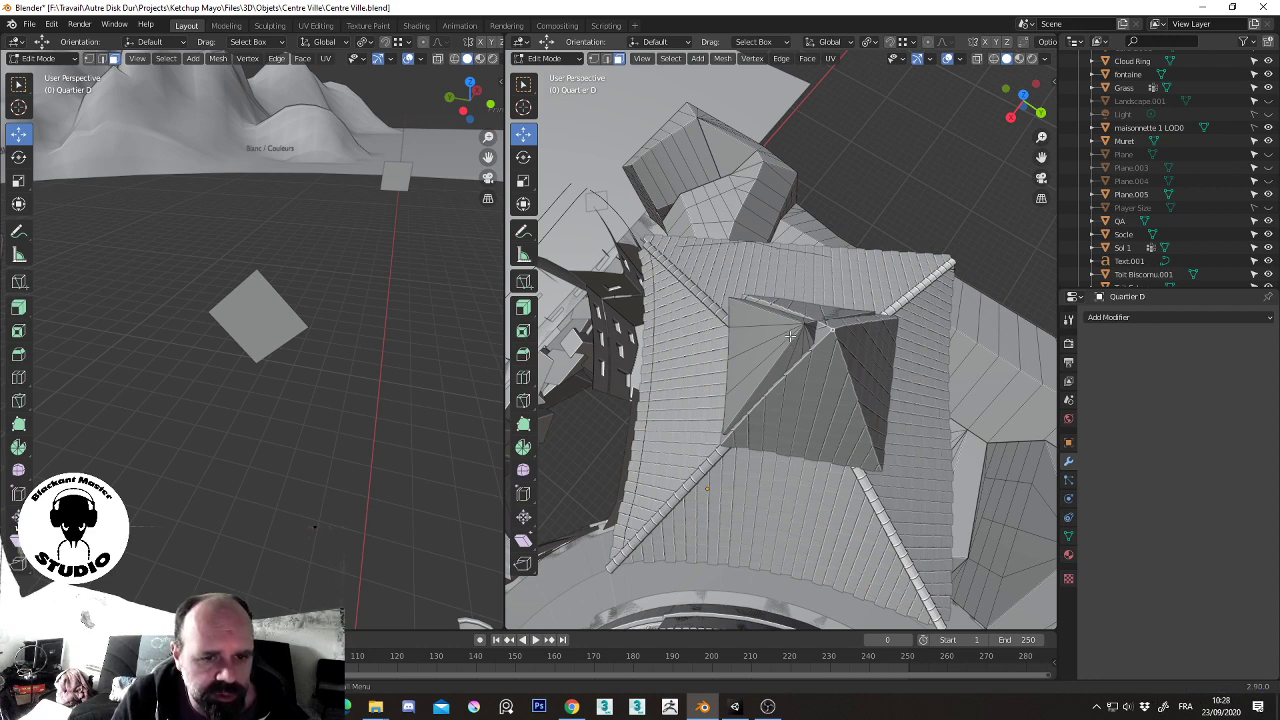
{"action": "left_click", "coordinate": [791, 346]}
{"action": "middle_click_drag", "start_coordinate": [791, 348], "coordinate": [788, 354]}
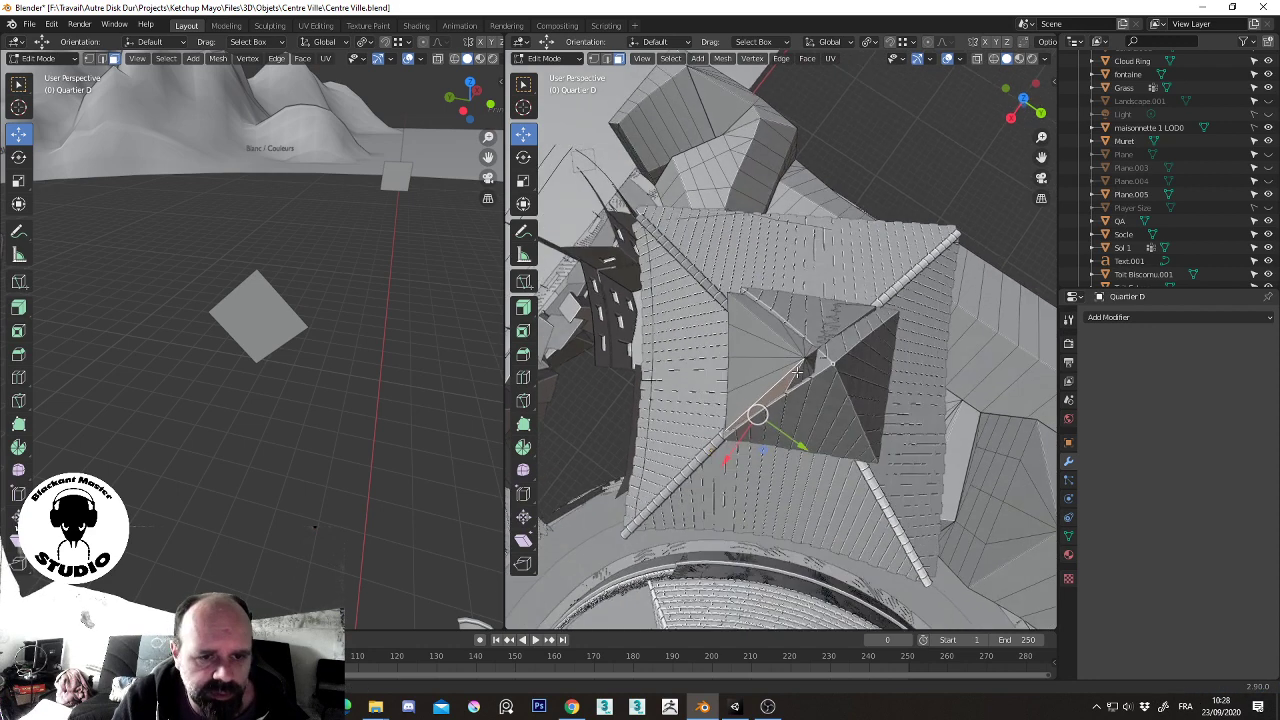
{"action": "left_click", "coordinate": [766, 335], "text": "ctrl"}
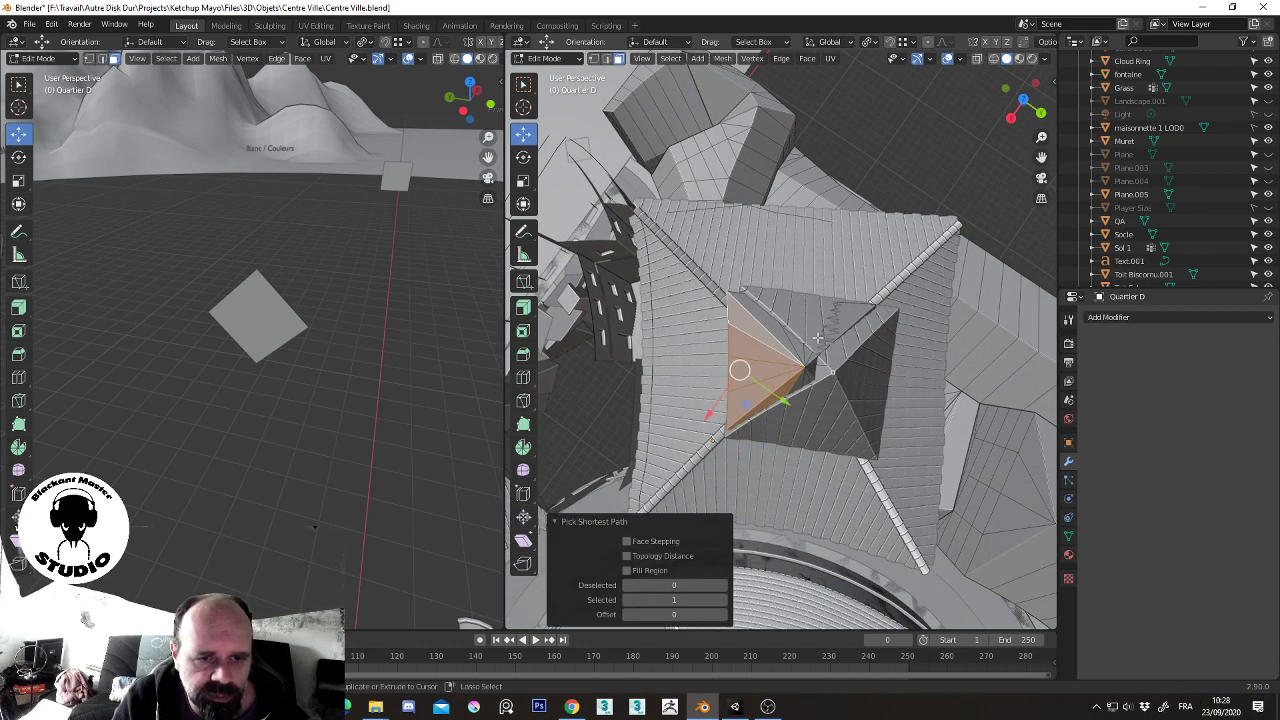
{"action": "mouse_move", "coordinate": [845, 320]}
{"action": "middle_mouse_down"}
{"action": "mouse_move", "coordinate": [784, 300]}
{"action": "mouse_move", "coordinate": [806, 357]}
{"action": "mouse_move", "coordinate": [830, 336]}
{"action": "mouse_move", "coordinate": [848, 348]}
{"action": "middle_mouse_up"}
{"action": "key", "text": "x"}
{"action": "left_click", "coordinate": [788, 353]}
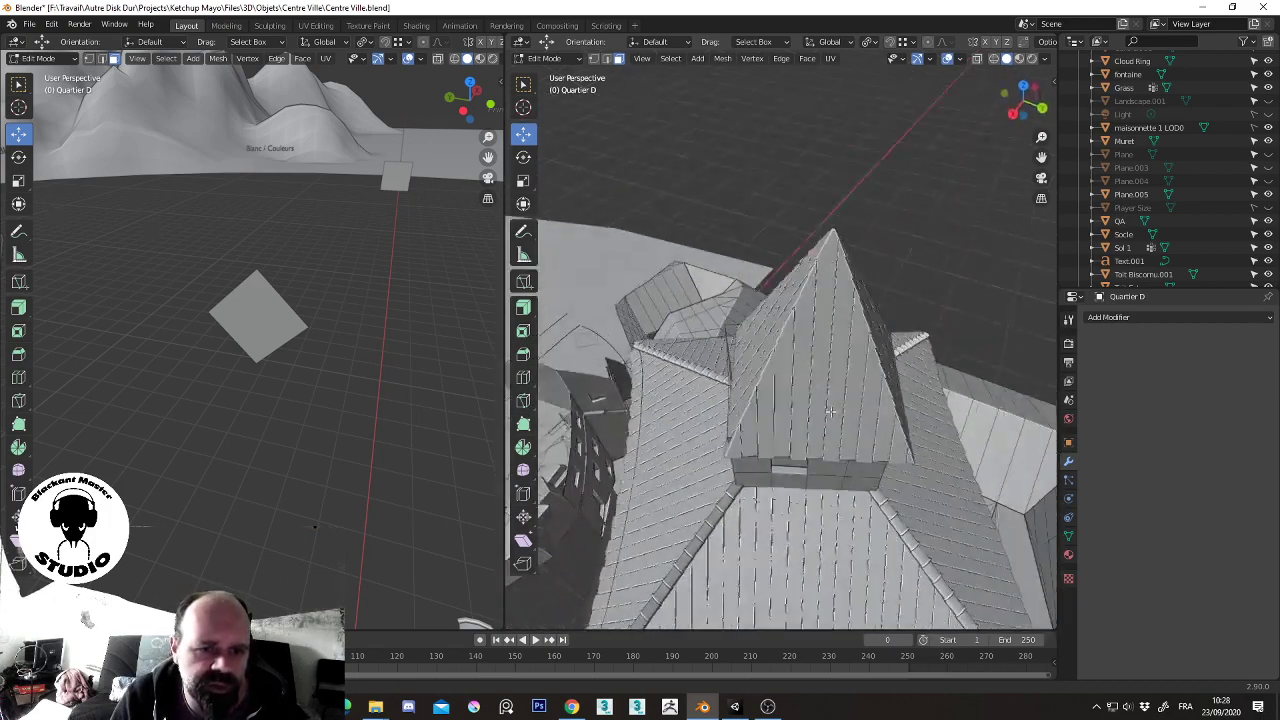
- Apply all of Tuile.002's modifiers and set its origin to geometry
{"action": "key", "text": "Tab"}
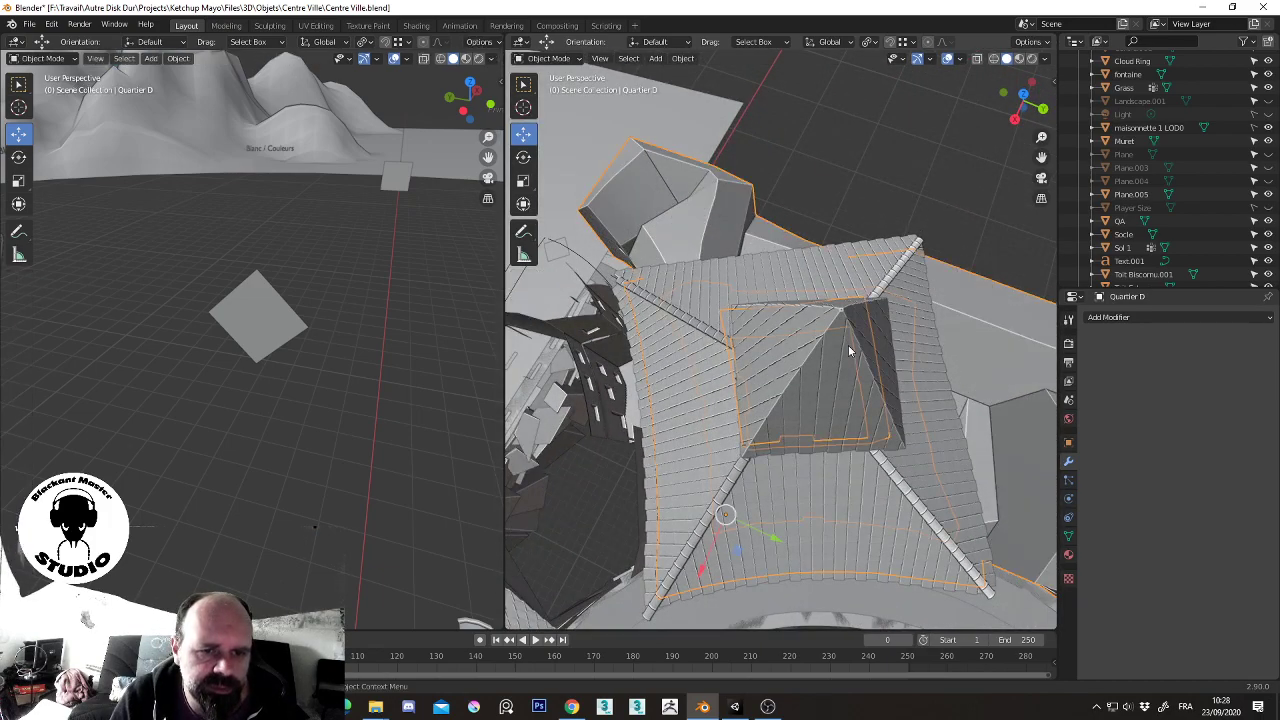
{"action": "left_click", "coordinate": [834, 349]}
{"action": "middle_click_drag", "start_coordinate": [851, 378], "coordinate": [828, 400]}
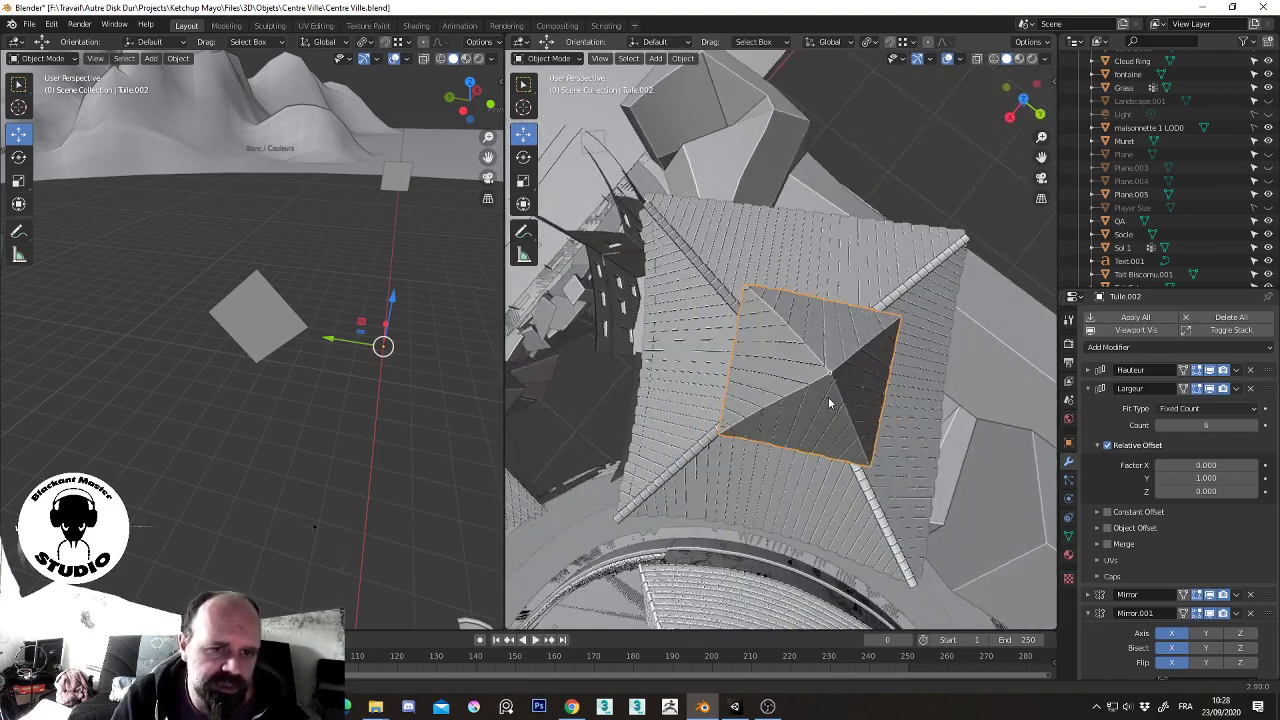
{"action": "left_click", "coordinate": [682, 58]}
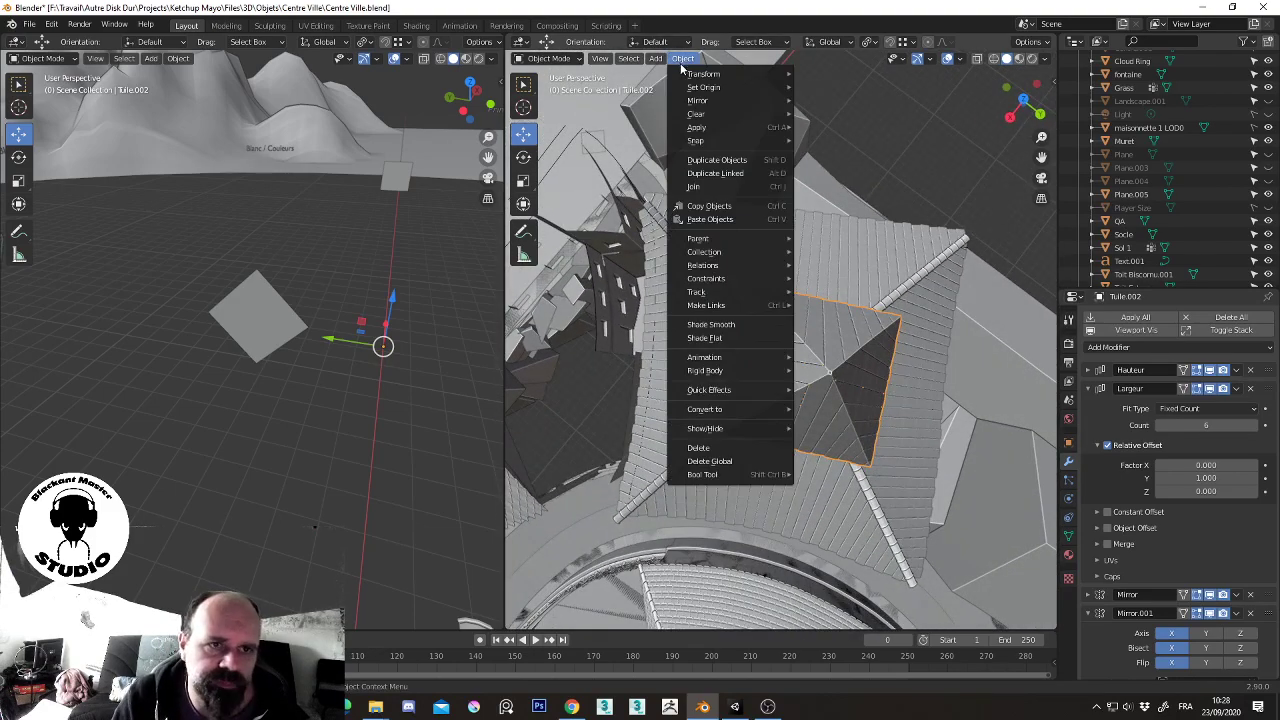
{"action": "left_click", "coordinate": [1130, 318]}
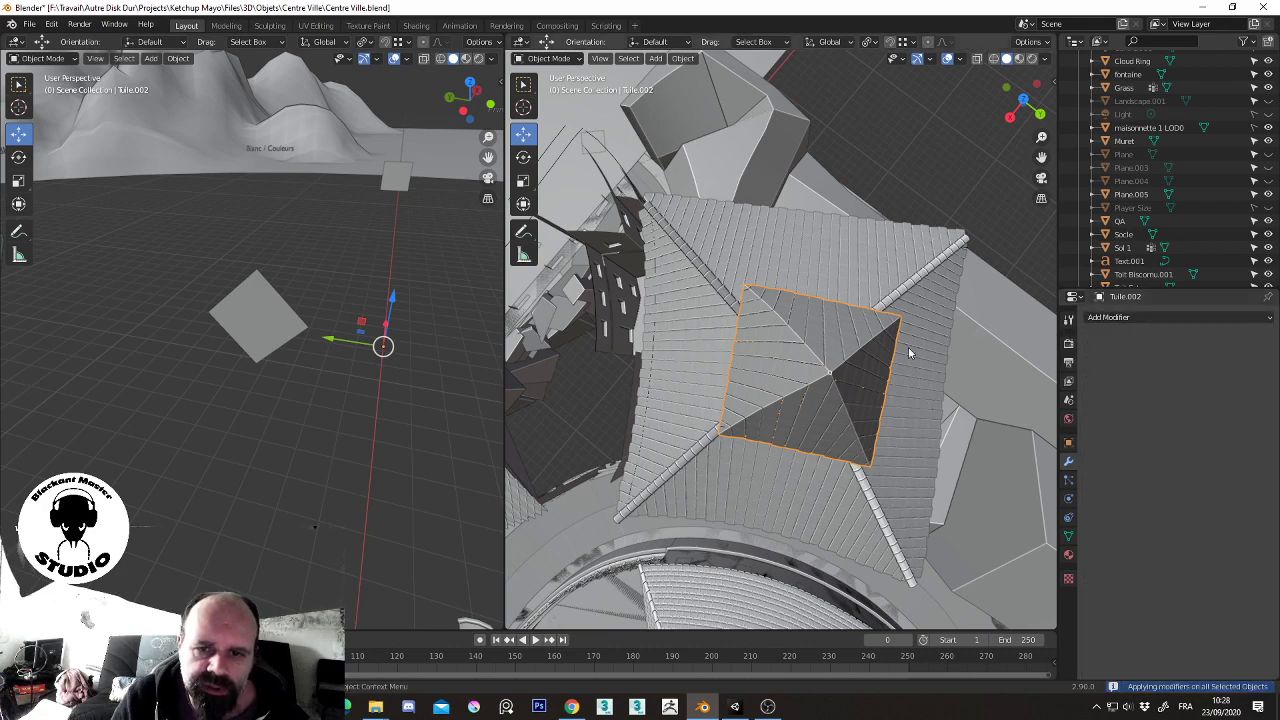
{"action": "left_click", "coordinate": [1023, 98]}
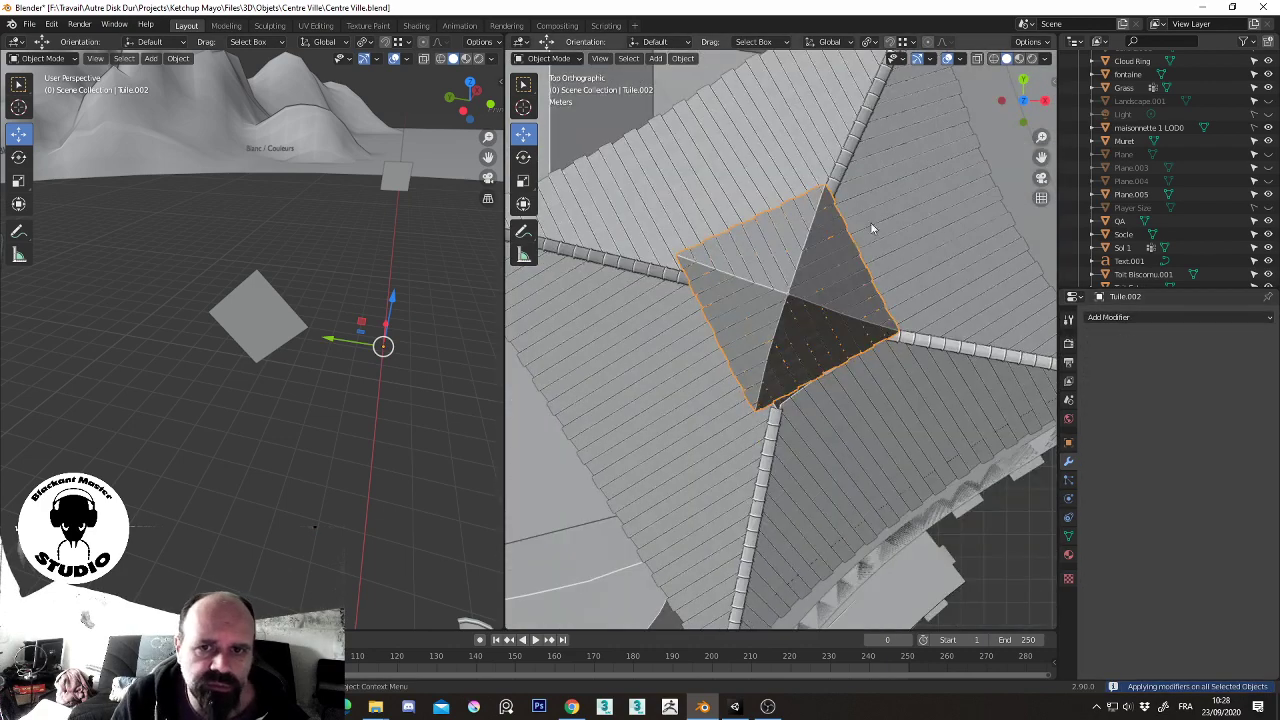
{"action": "left_click", "coordinate": [683, 58]}
{"action": "mouse_move", "coordinate": [704, 87]}
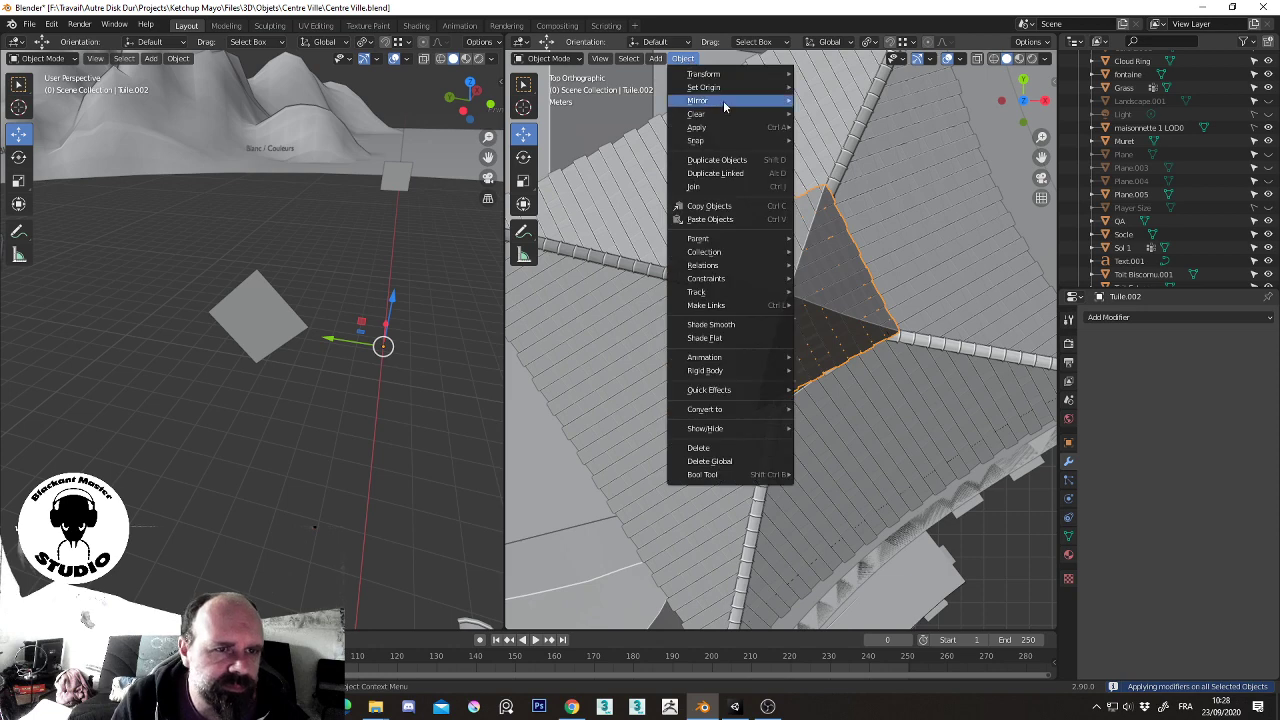
{"action": "left_click", "coordinate": [845, 101]}
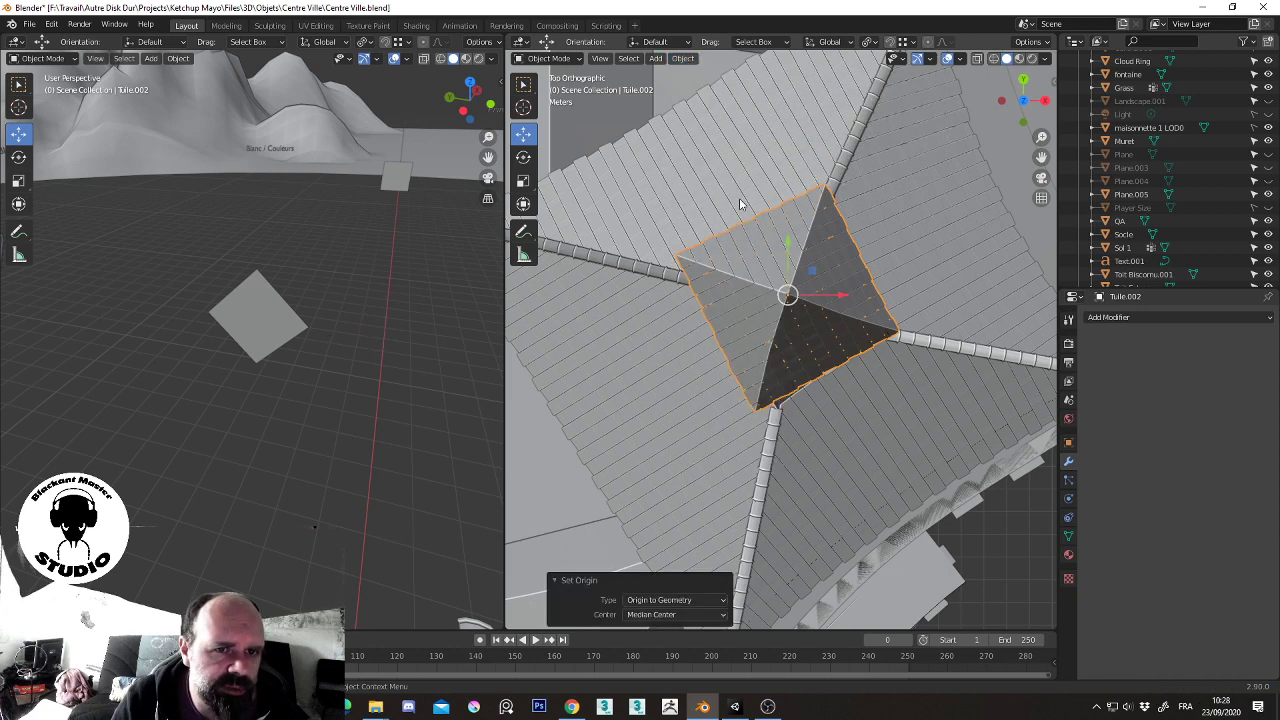
- Rotate Tuile.002 5.14° about Z and nudge it into place on the spire
{"action": "left_click_drag", "start_coordinate": [818, 277], "coordinate": [815, 282]}
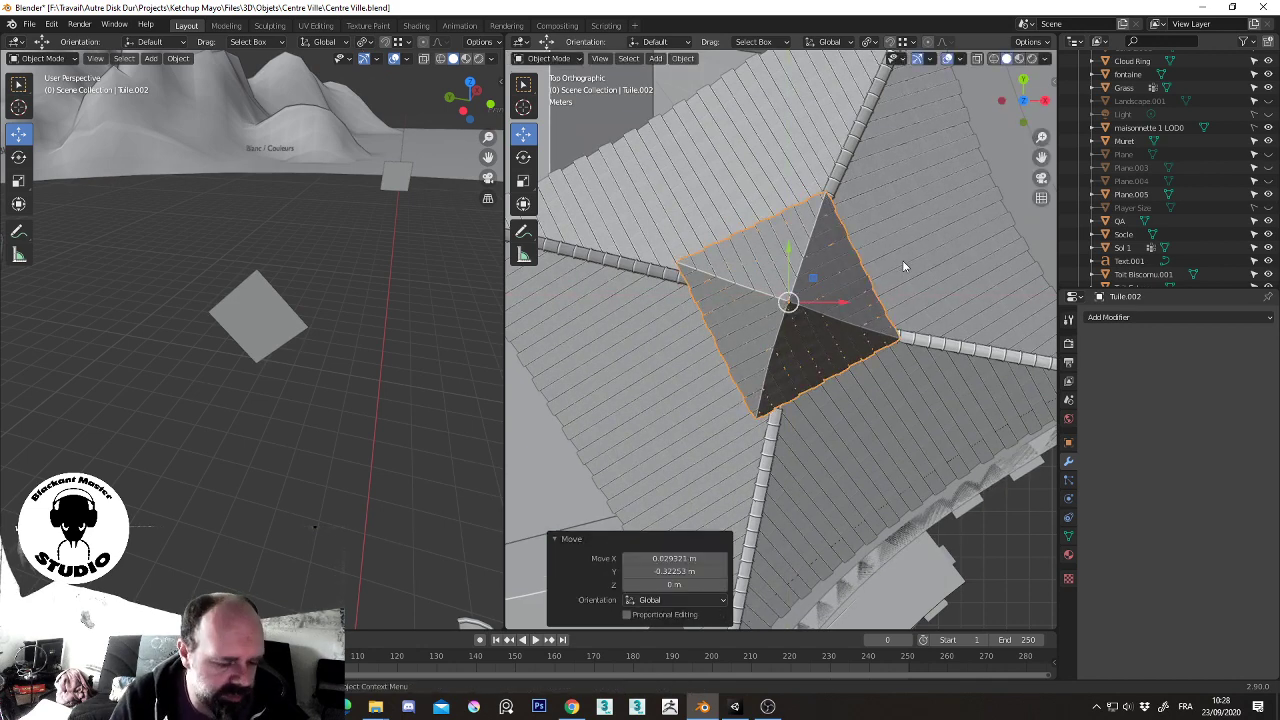
{"action": "key", "text": "r"}
{"action": "key", "text": "z"}
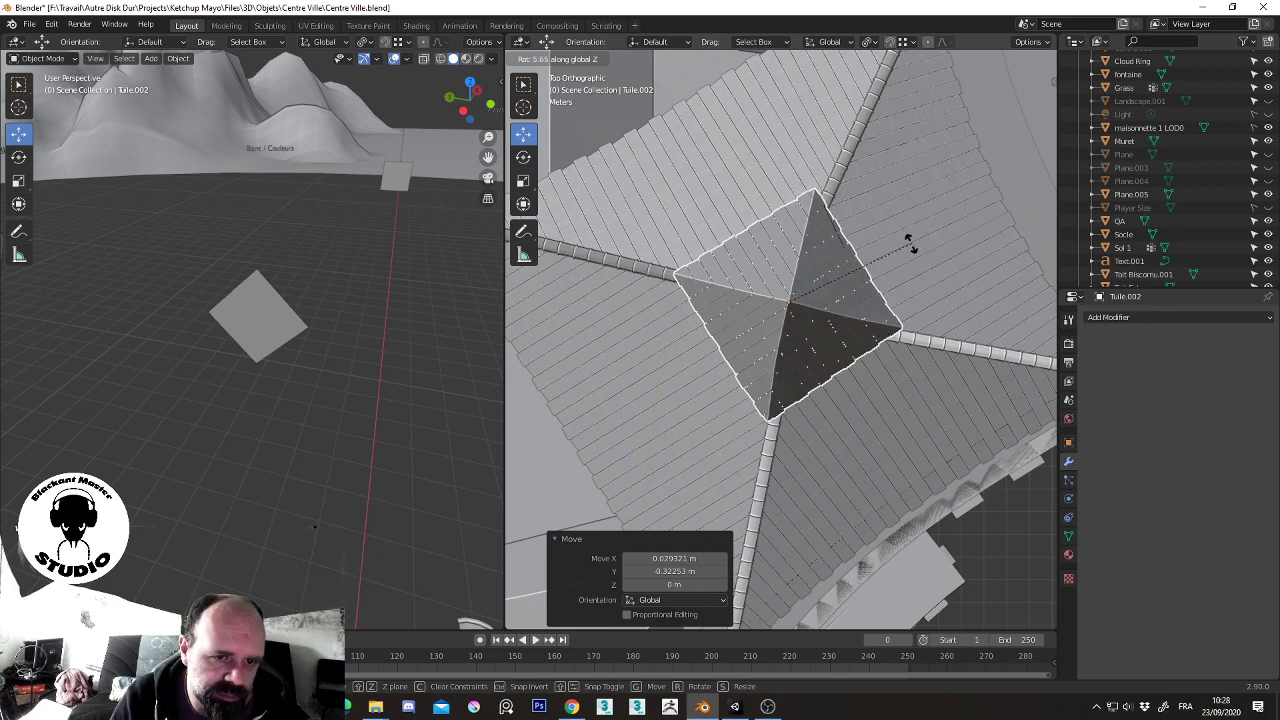
{"action": "left_click", "coordinate": [910, 245]}
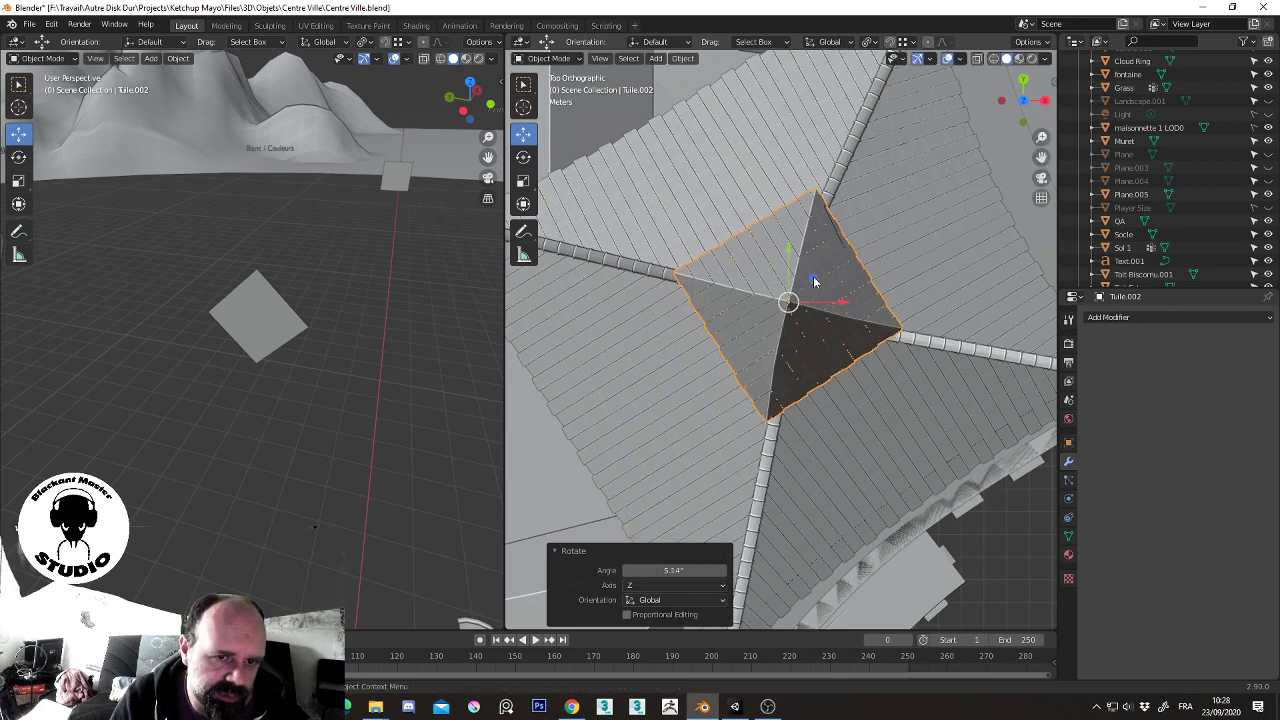
{"action": "key", "text": "g"}
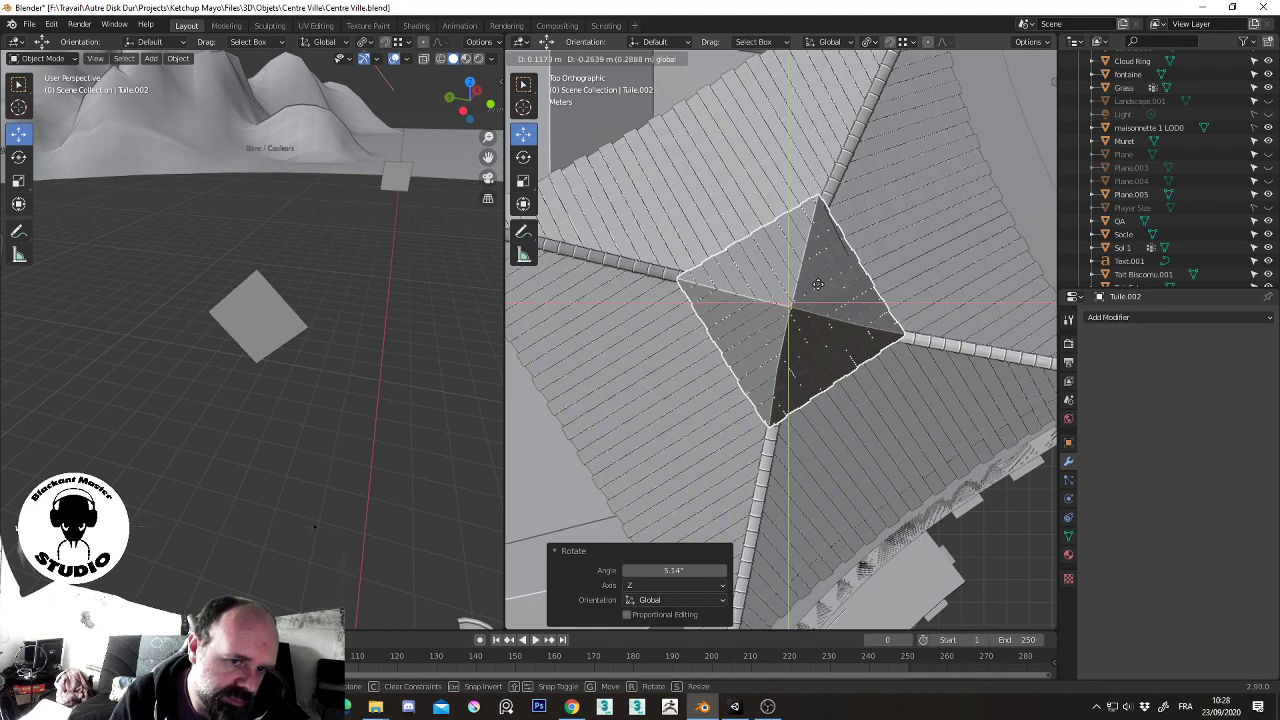
{"action": "left_click", "coordinate": [818, 286]}
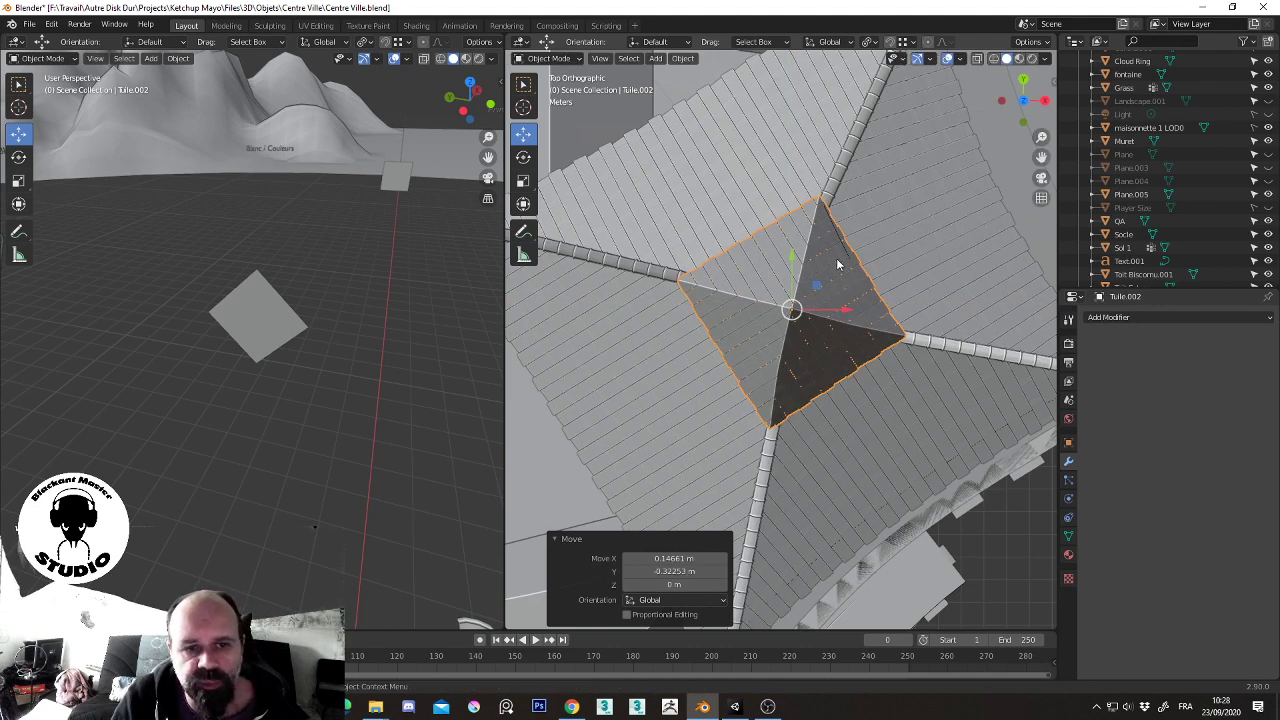
{"action": "scroll", "coordinate": [838, 264], "scroll_direction": "down", "scroll_amount": 3}
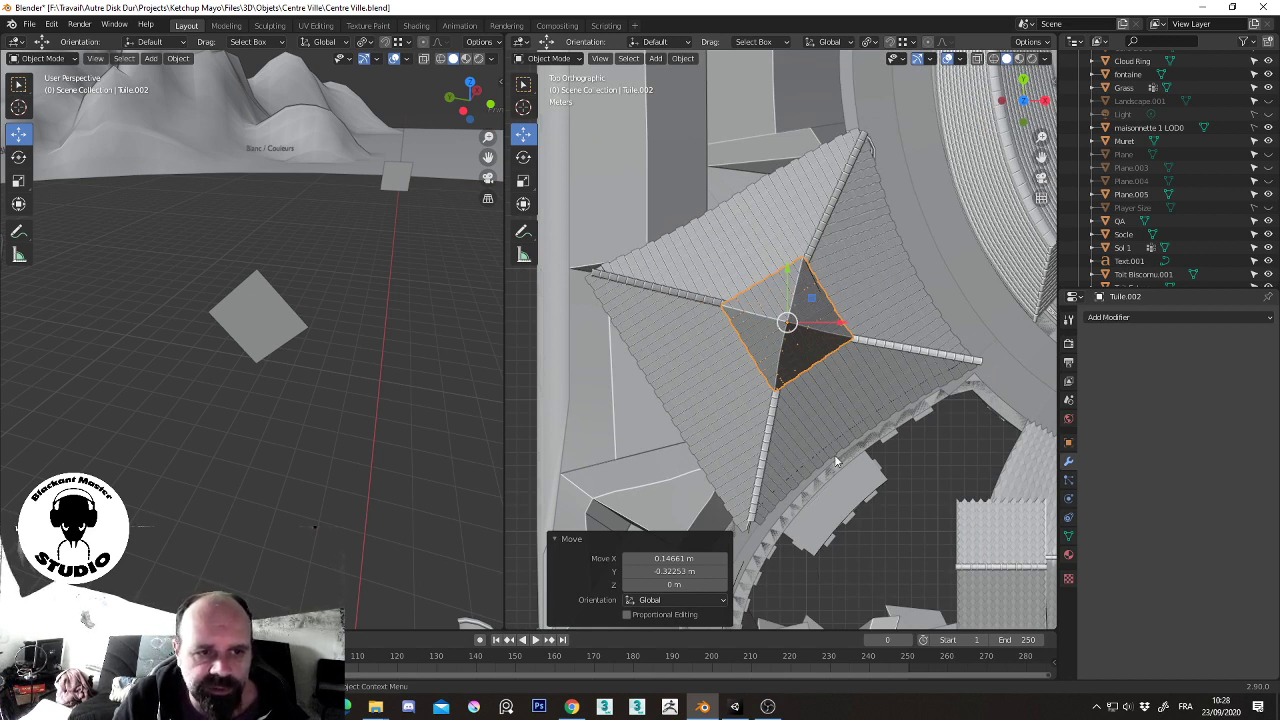
{"action": "mouse_move", "coordinate": [834, 454]}
{"action": "middle_mouse_down"}
{"action": "mouse_move", "coordinate": [853, 322]}
{"action": "mouse_move", "coordinate": [936, 277]}
{"action": "mouse_move", "coordinate": [1021, 329]}
{"action": "mouse_move", "coordinate": [622, 332]}
{"action": "mouse_move", "coordinate": [571, 381]}
{"action": "mouse_move", "coordinate": [694, 457]}
{"action": "mouse_move", "coordinate": [911, 381]}
{"action": "mouse_move", "coordinate": [855, 408]}
{"action": "mouse_move", "coordinate": [689, 421]}
{"action": "mouse_move", "coordinate": [730, 416]}
{"action": "middle_mouse_up"}
- Edit the tile roof's mesh in edge select mode and place the 3D cursor on a roof face
{"action": "scroll", "coordinate": [760, 412], "scroll_direction": "up", "scroll_amount": 5}
{"action": "key", "text": "Tab"}
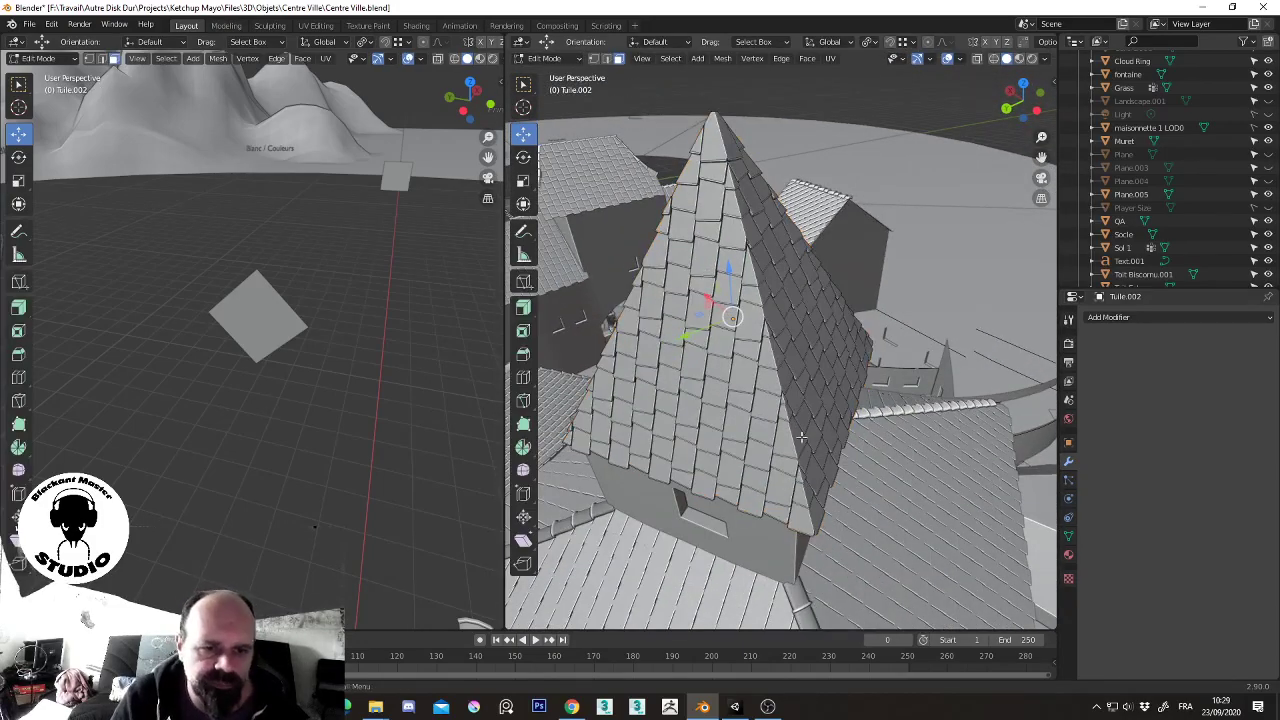
{"action": "left_click", "coordinate": [810, 520]}
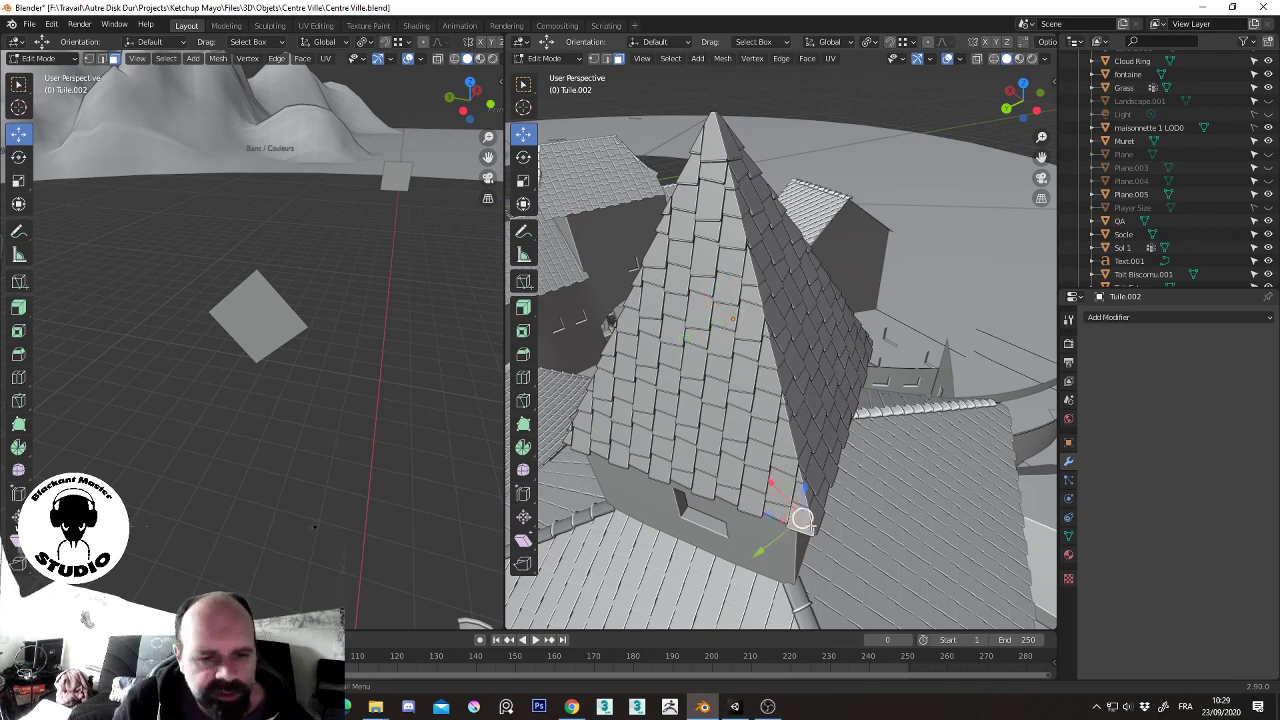
{"action": "key", "text": "2"}
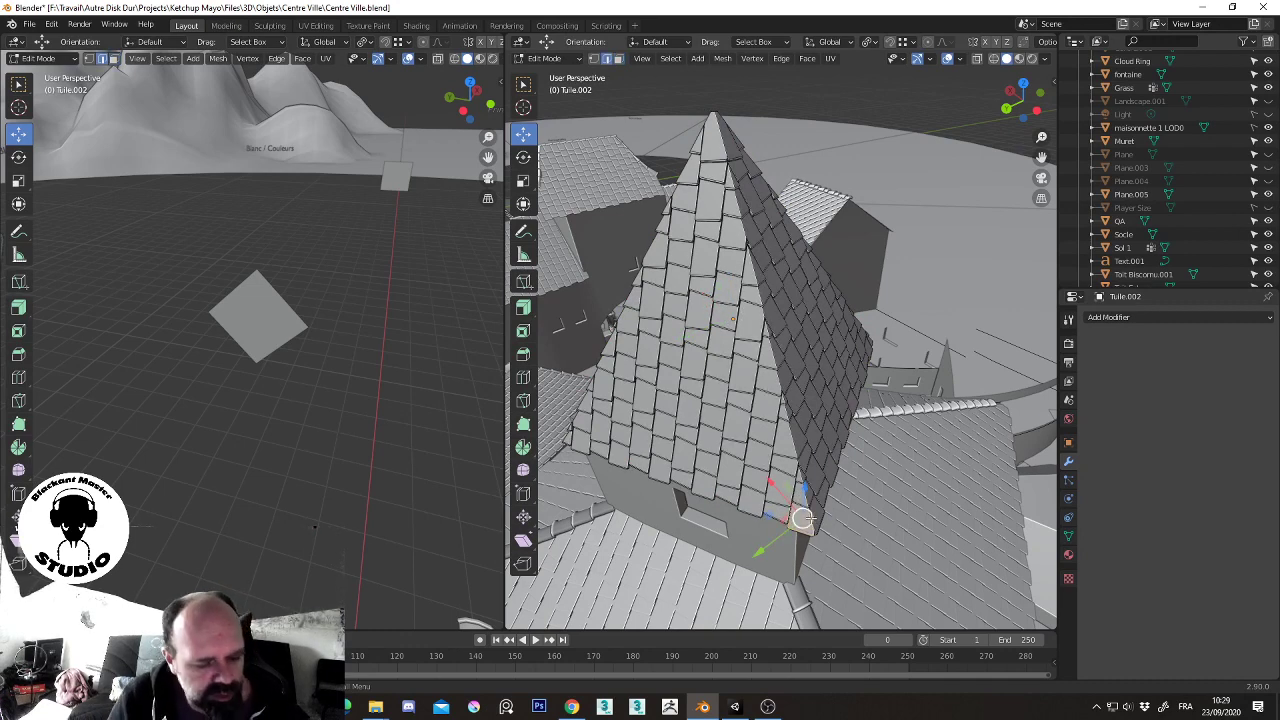
{"action": "middle_click_drag", "start_coordinate": [794, 344], "coordinate": [731, 261]}
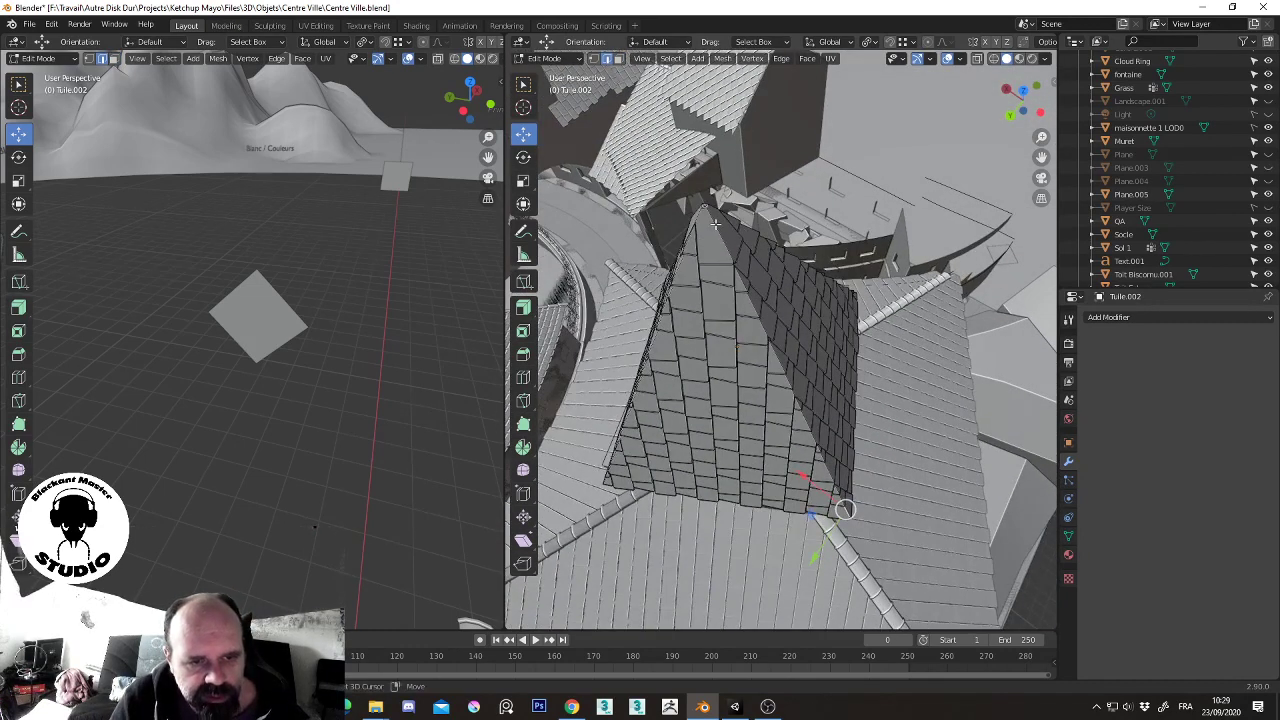
{"action": "right_click", "coordinate": [798, 406], "text": "shift"}
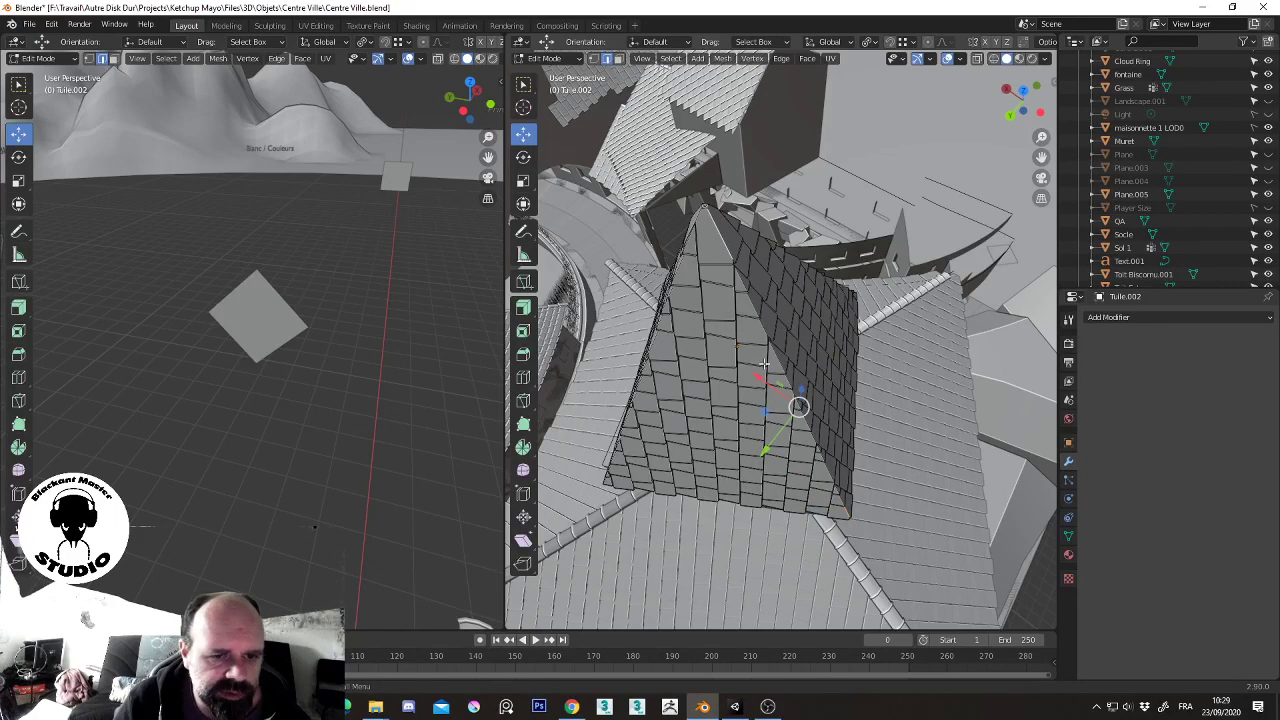
{"action": "key", "text": "shift+alt+z"}
{"action": "middle_click_drag", "start_coordinate": [764, 364], "coordinate": [750, 327]}
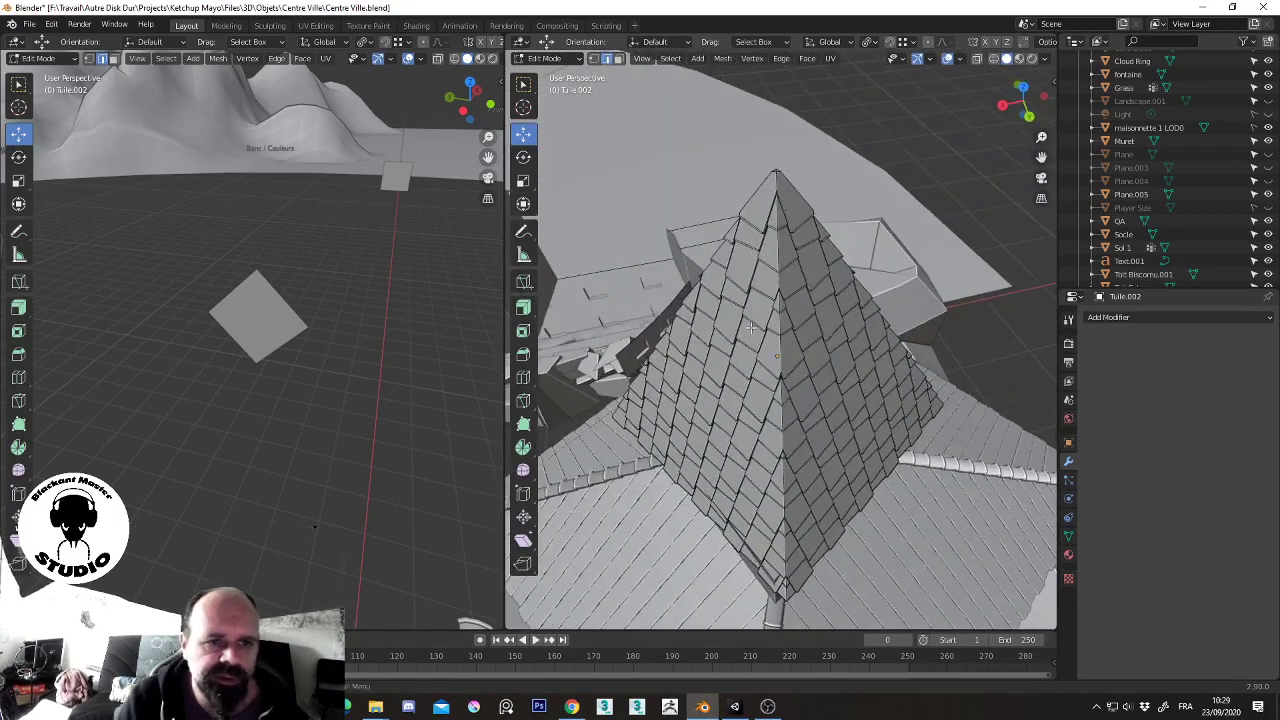
{"action": "middle_click_drag", "start_coordinate": [768, 372], "coordinate": [743, 483]}
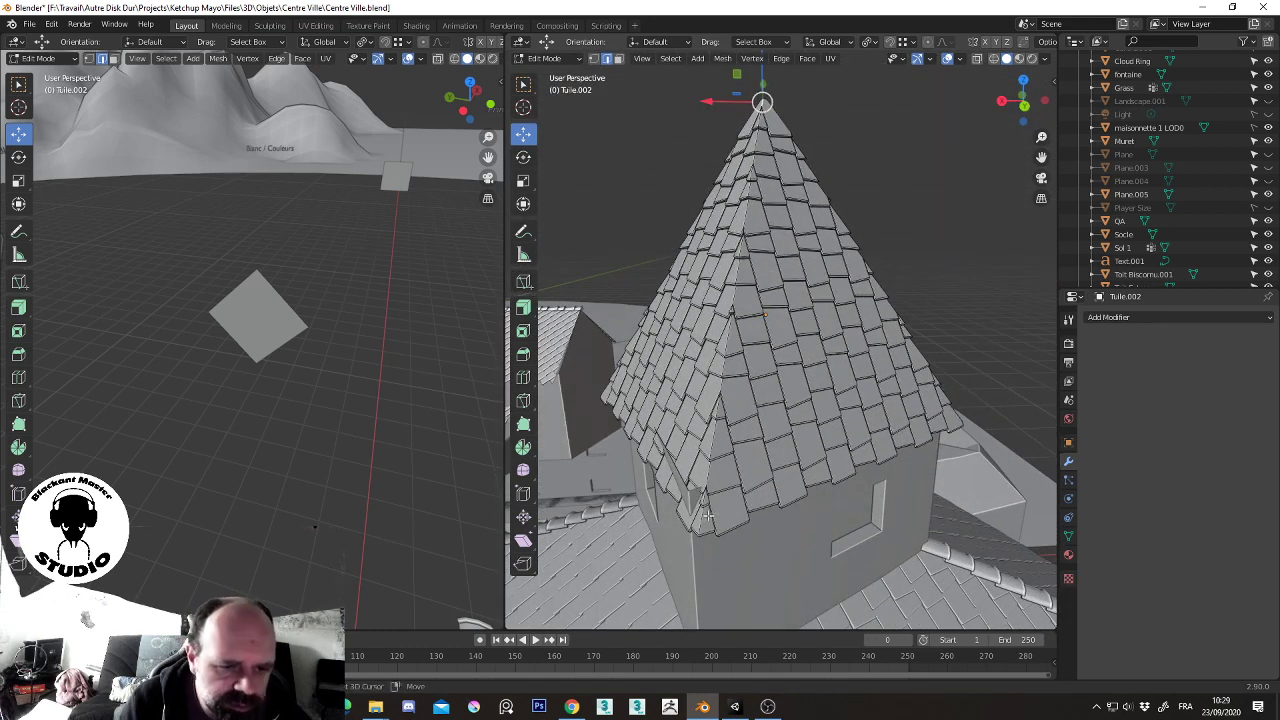
- Snap the 3D cursor onto the roof, return to Object Mode and select Tuile.008
{"action": "key", "text": "shift+s"}
{"action": "left_click", "coordinate": [782, 566]}
{"action": "key", "text": "shift+s"}
{"action": "left_click", "coordinate": [782, 566]}
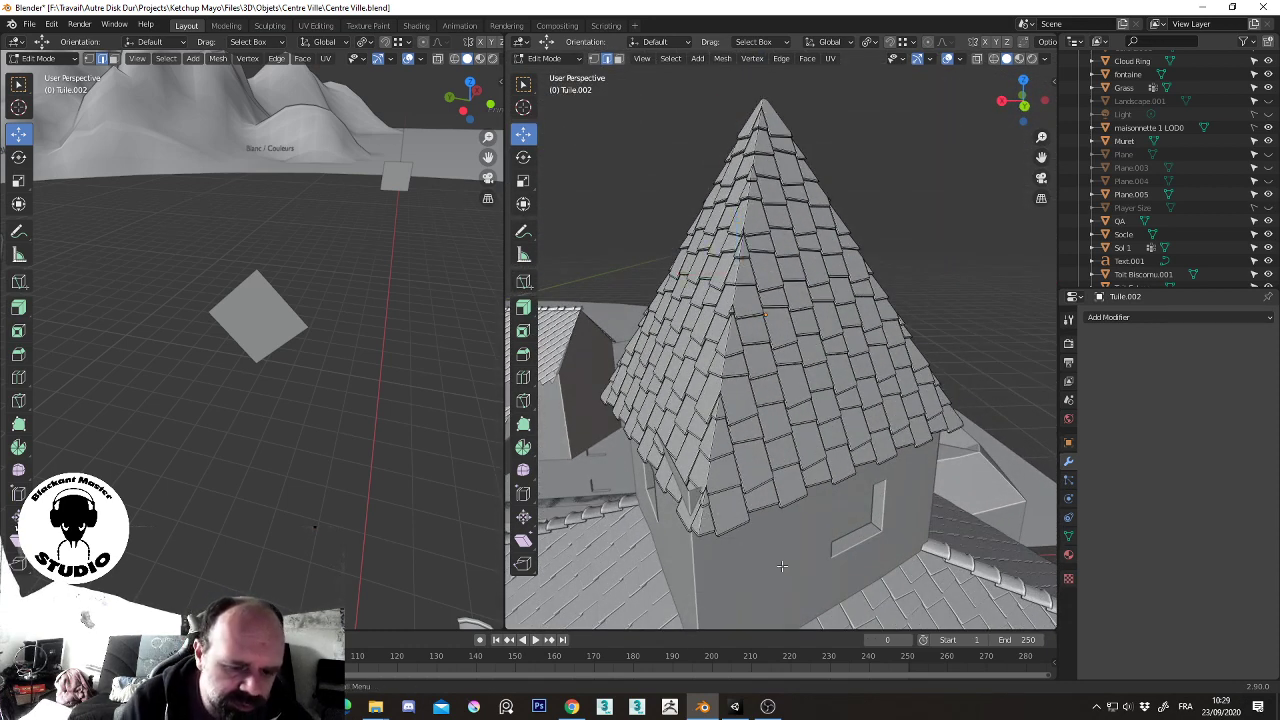
{"action": "middle_click_drag", "start_coordinate": [656, 387], "coordinate": [778, 378]}
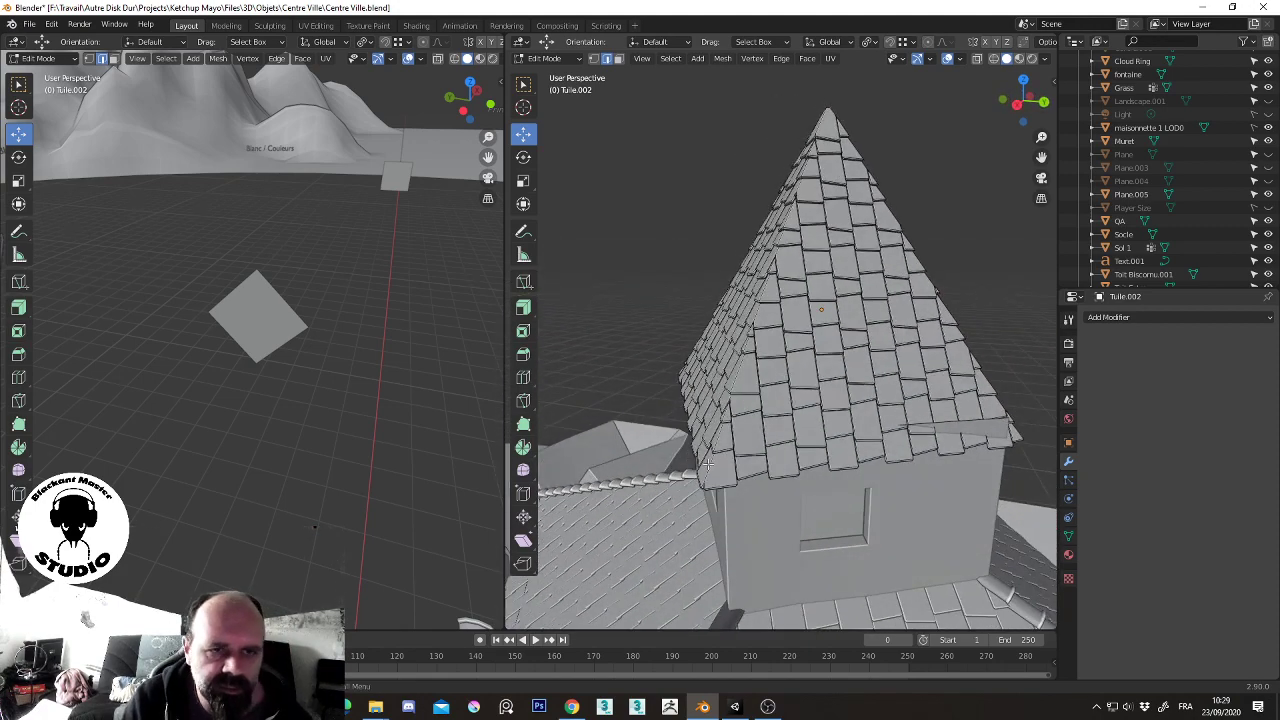
{"action": "mouse_move", "coordinate": [807, 217]}
{"action": "middle_mouse_down"}
{"action": "mouse_move", "coordinate": [841, 242]}
{"action": "mouse_move", "coordinate": [787, 429]}
{"action": "middle_mouse_up"}
{"action": "key", "text": "alt+a"}
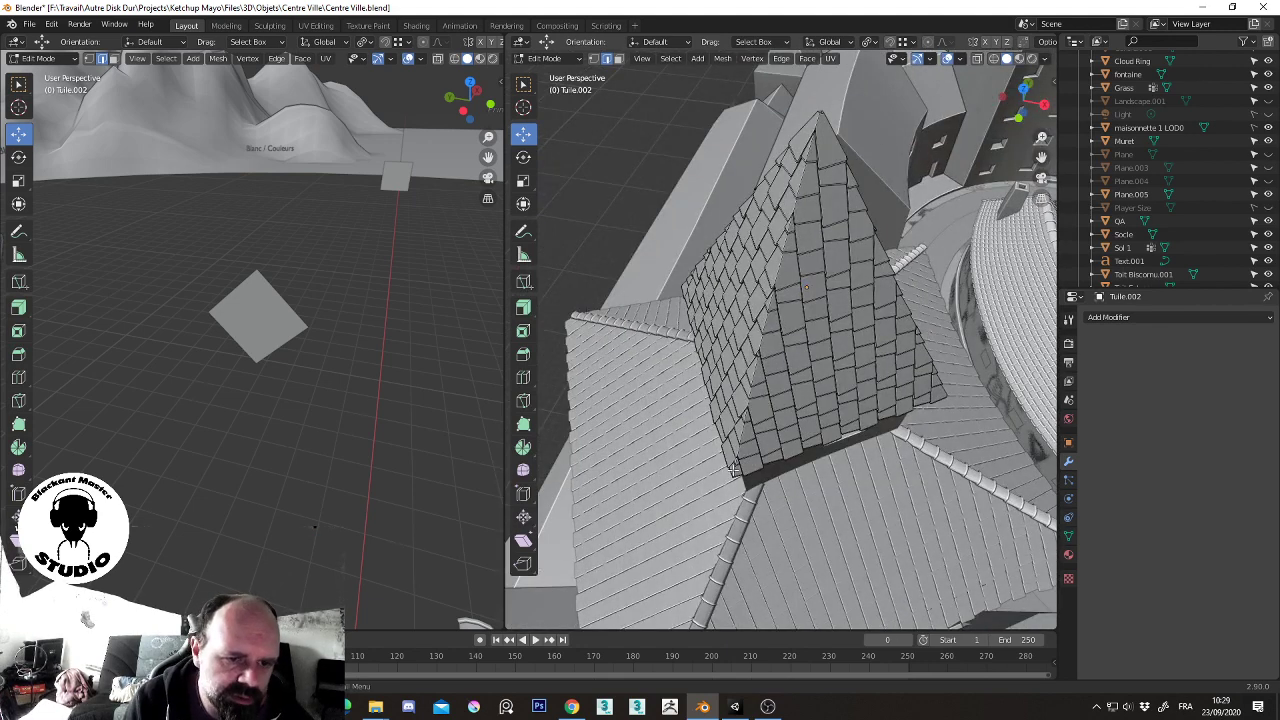
{"action": "right_click", "coordinate": [768, 325], "text": "shift"}
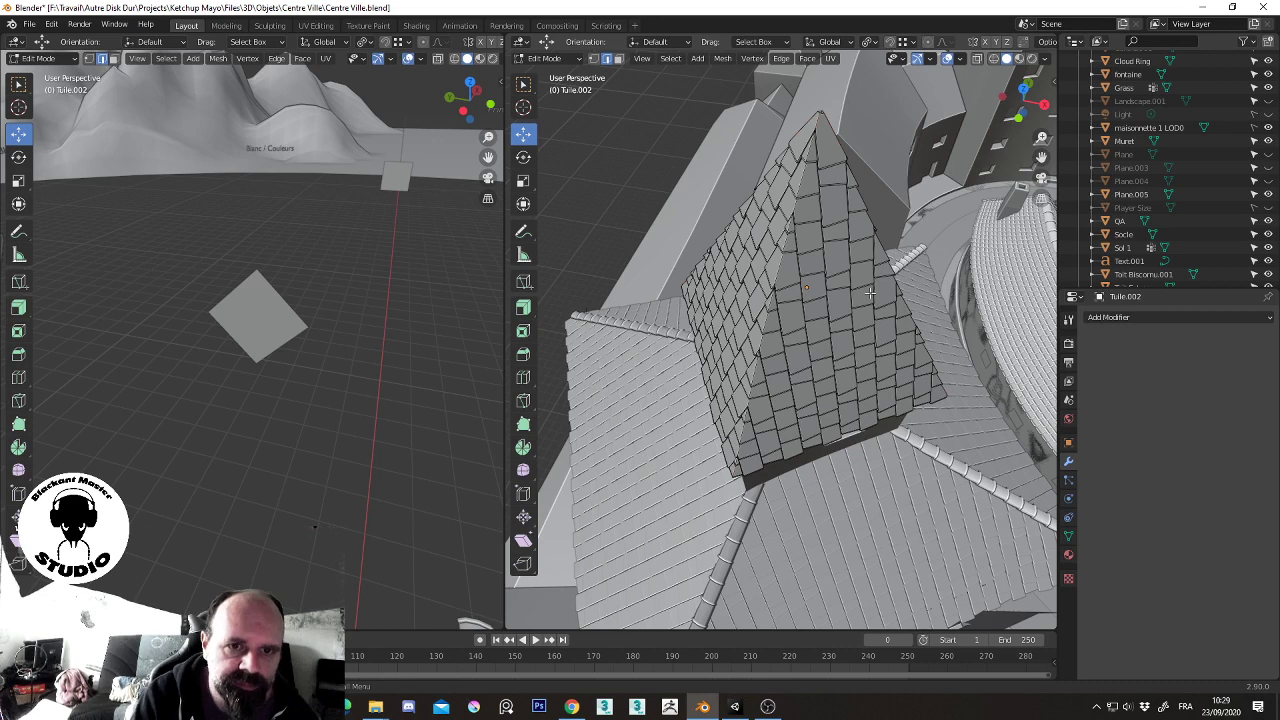
{"action": "key", "text": "Tab"}
{"action": "left_click", "coordinate": [768, 493]}
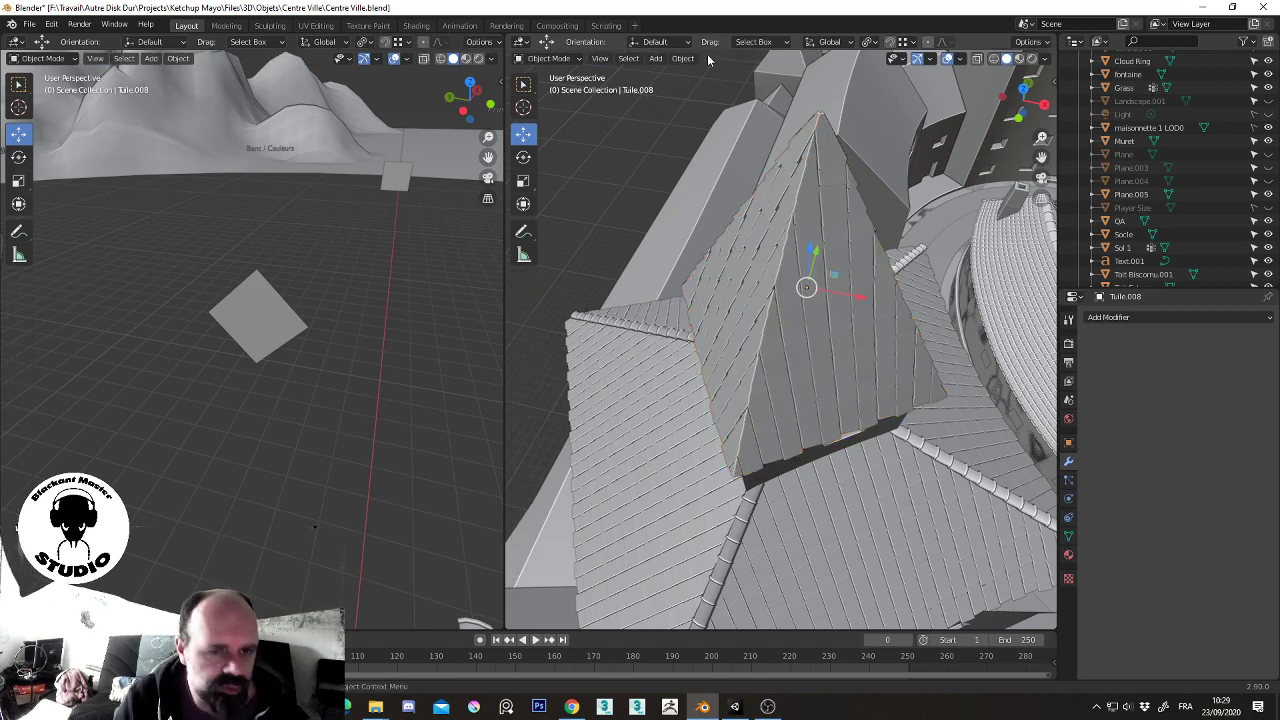
- Convert Tuile.008 to a curve, apply all transforms, and join its top and bottom points
{"action": "left_click", "coordinate": [682, 58]}
{"action": "left_click", "coordinate": [880, 411]}
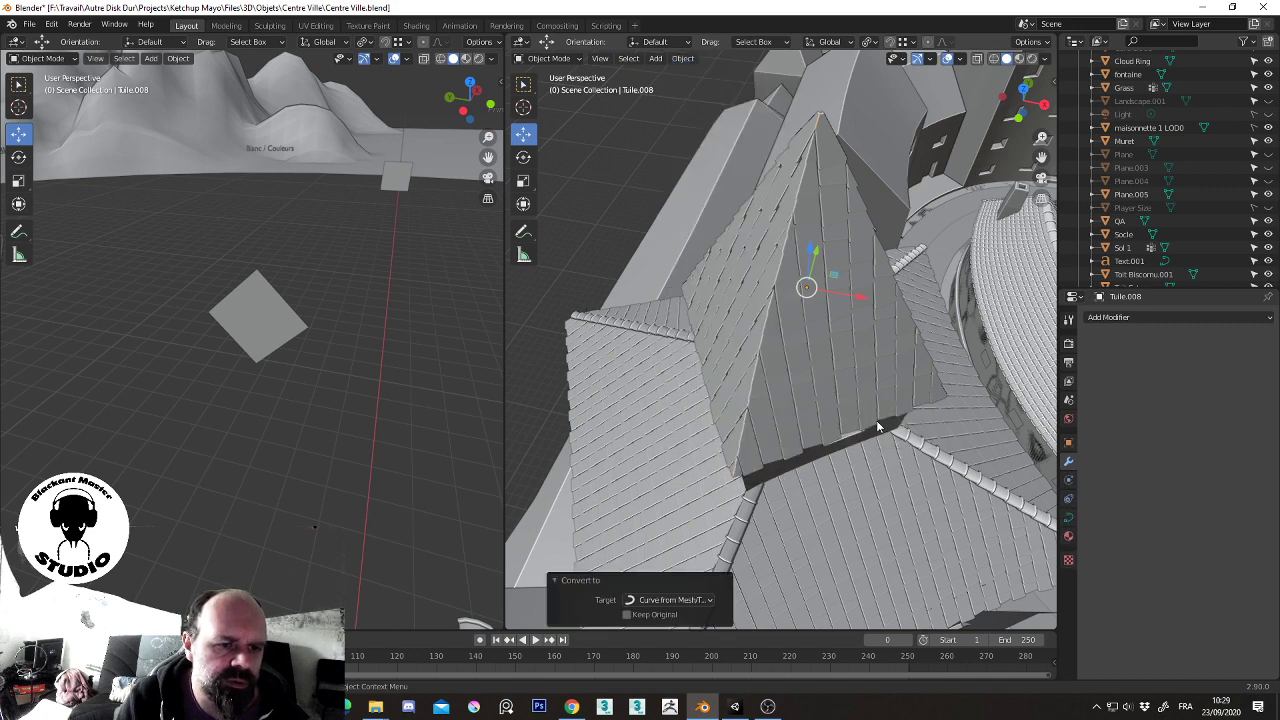
{"action": "left_click", "coordinate": [682, 58]}
{"action": "mouse_move", "coordinate": [697, 127]}
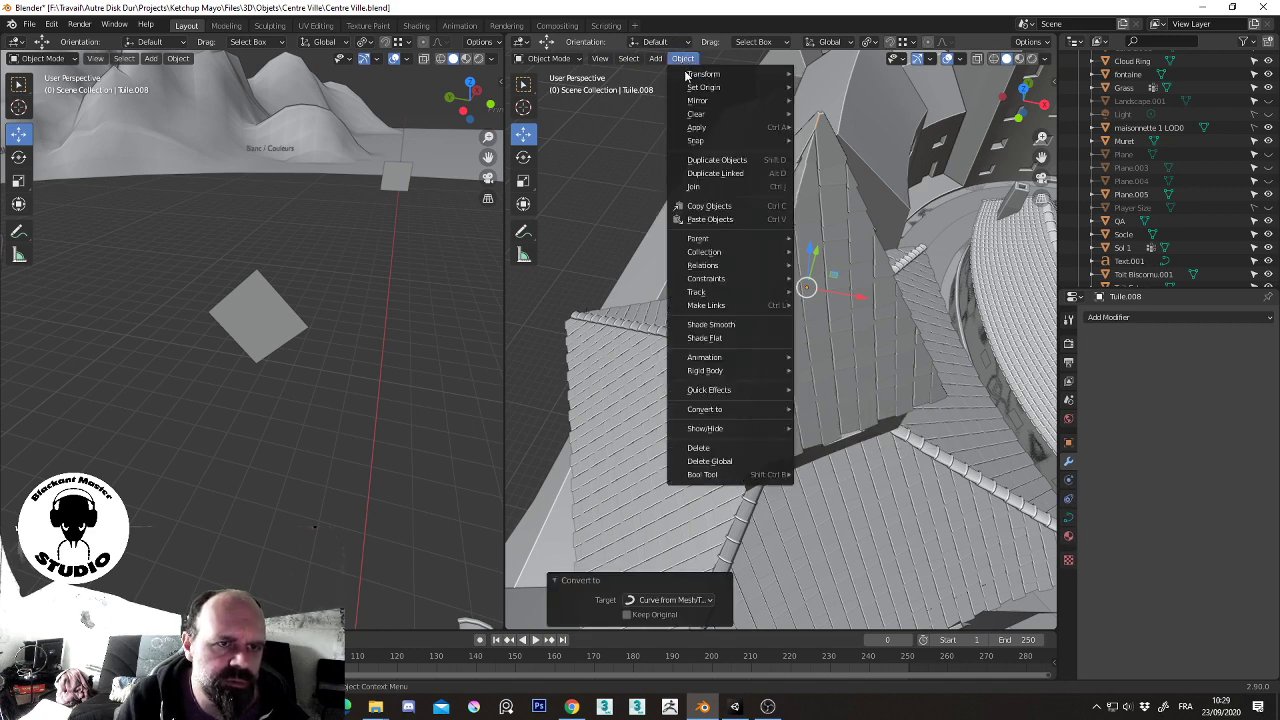
{"action": "left_click", "coordinate": [862, 168]}
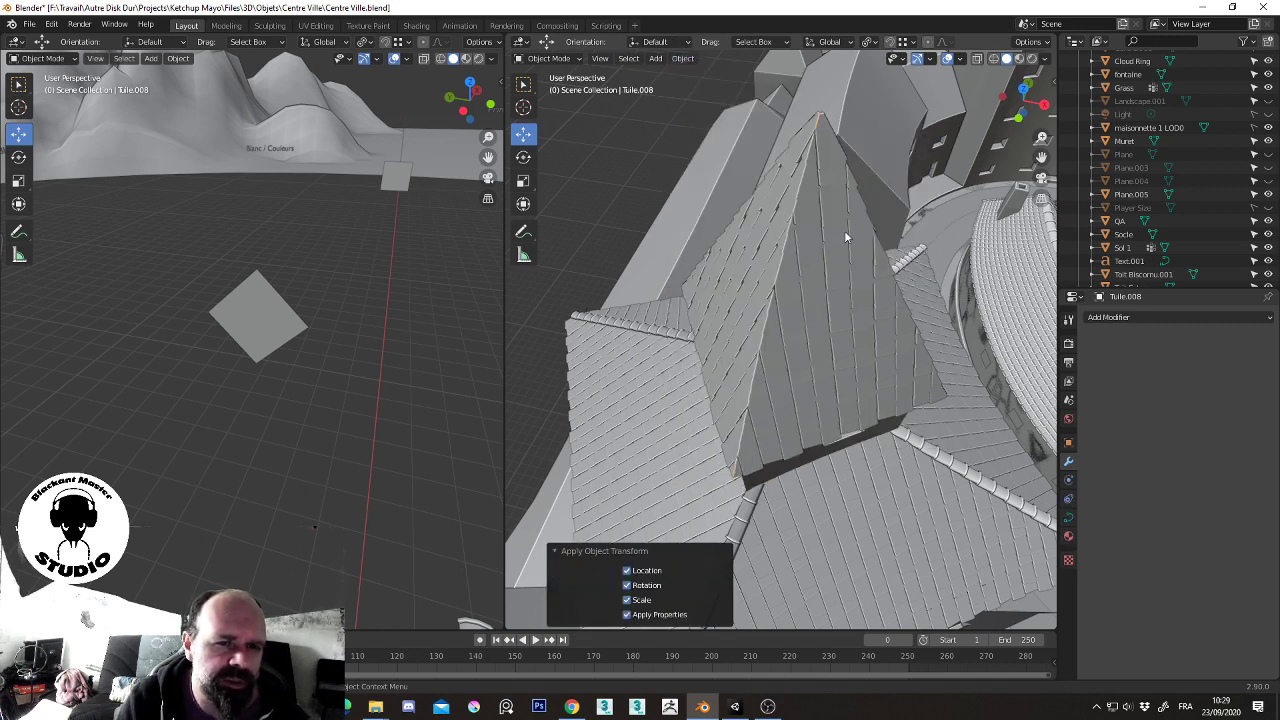
{"action": "key", "text": "Tab"}
{"action": "left_click", "coordinate": [735, 456]}
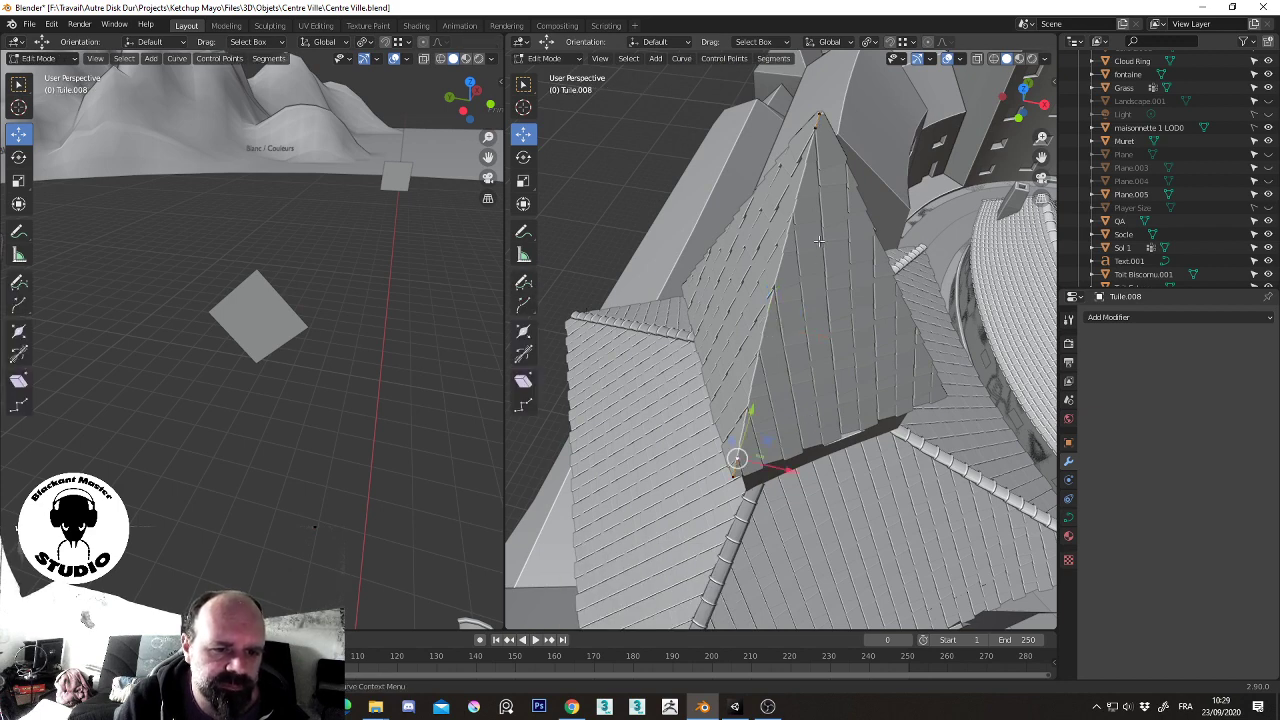
{"action": "left_click", "coordinate": [815, 128], "text": "shift"}
{"action": "key", "text": "f"}
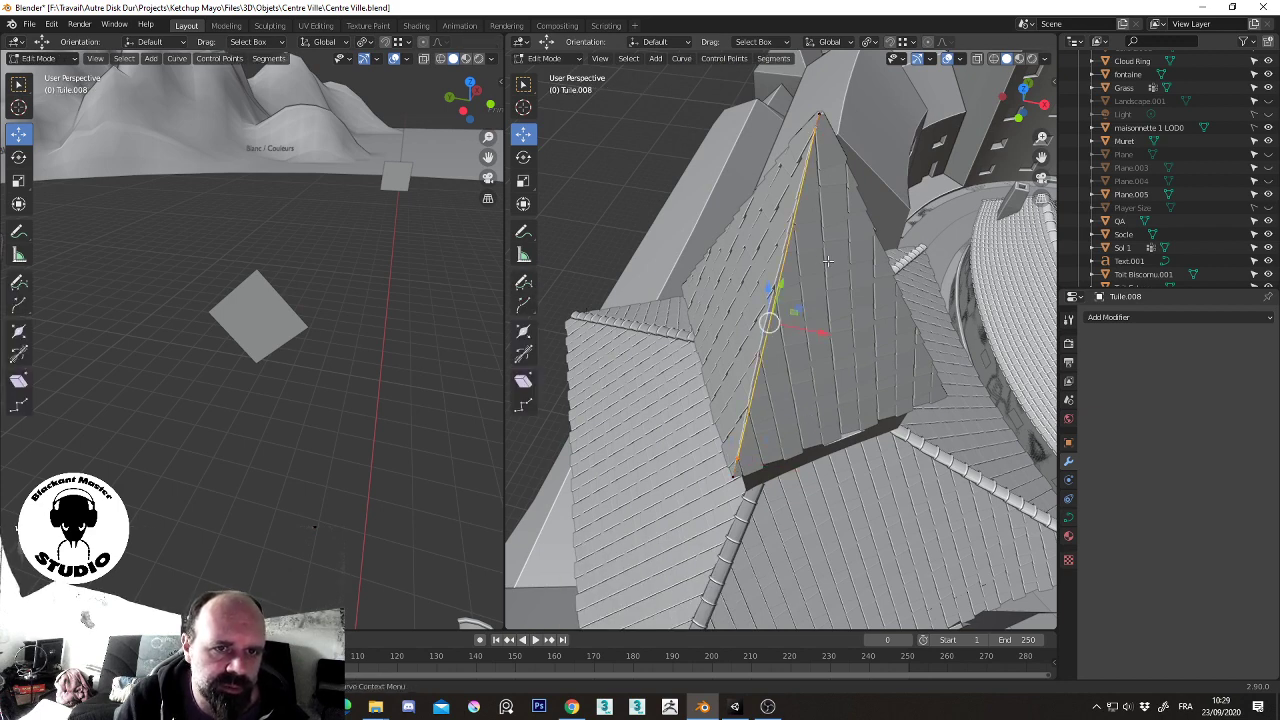
{"action": "right_click", "coordinate": [828, 262]}
{"action": "left_click", "coordinate": [790, 398]}
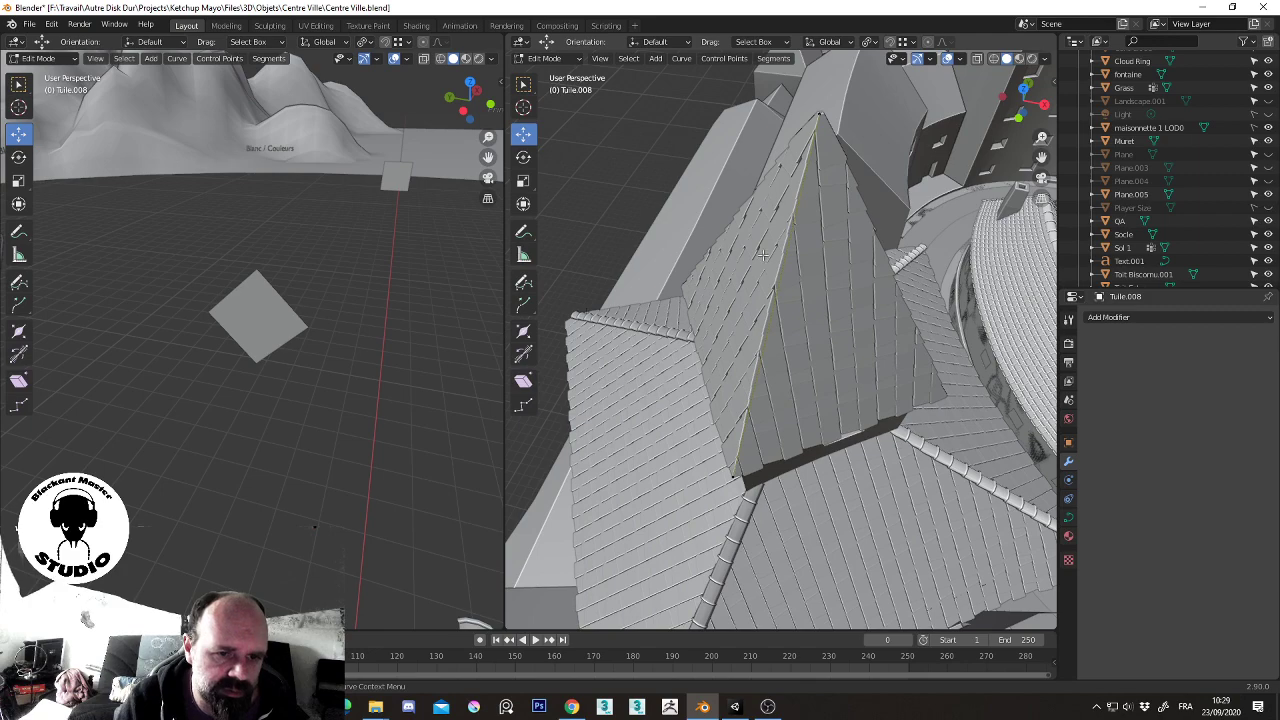
{"action": "key", "text": "Tab"}
{"action": "middle_click_drag", "start_coordinate": [762, 256], "coordinate": [806, 383]}
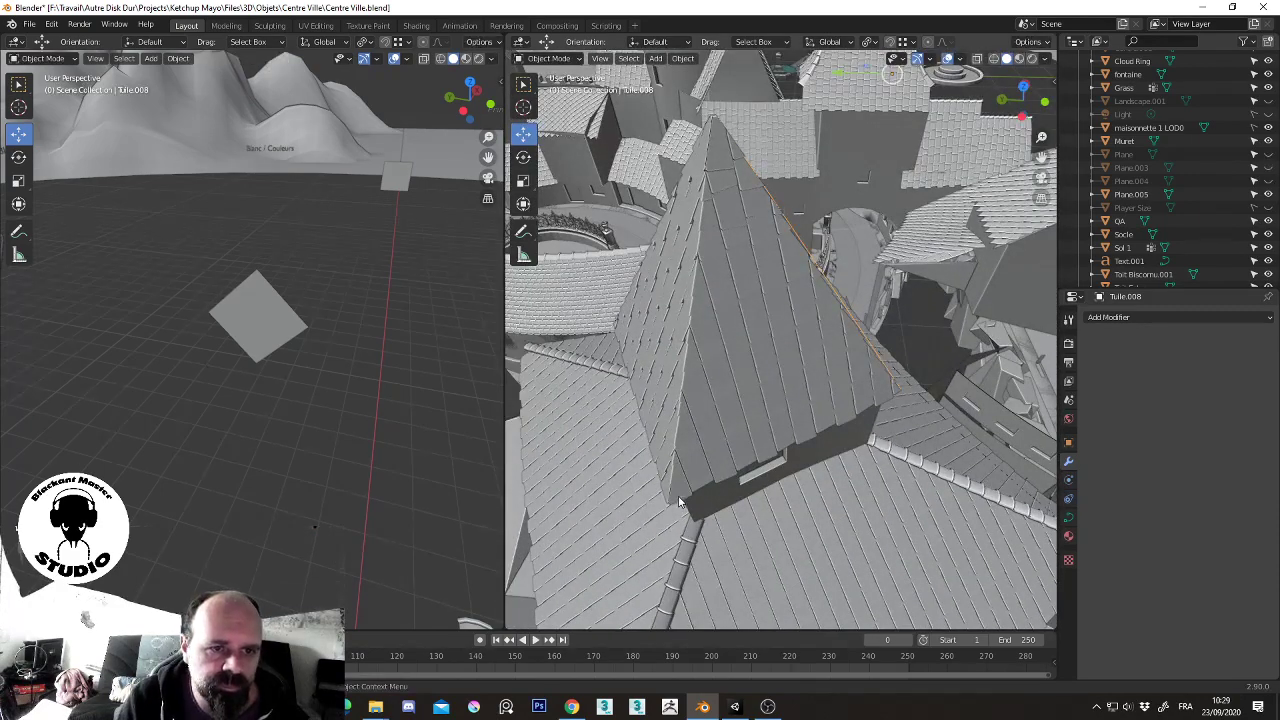
- Apply Tuile.004's transforms, convert it to a curve, and dissolve its extra in-between points
{"action": "left_click", "coordinate": [670, 500]}
{"action": "left_click", "coordinate": [699, 59]}
{"action": "mouse_move", "coordinate": [697, 127]}
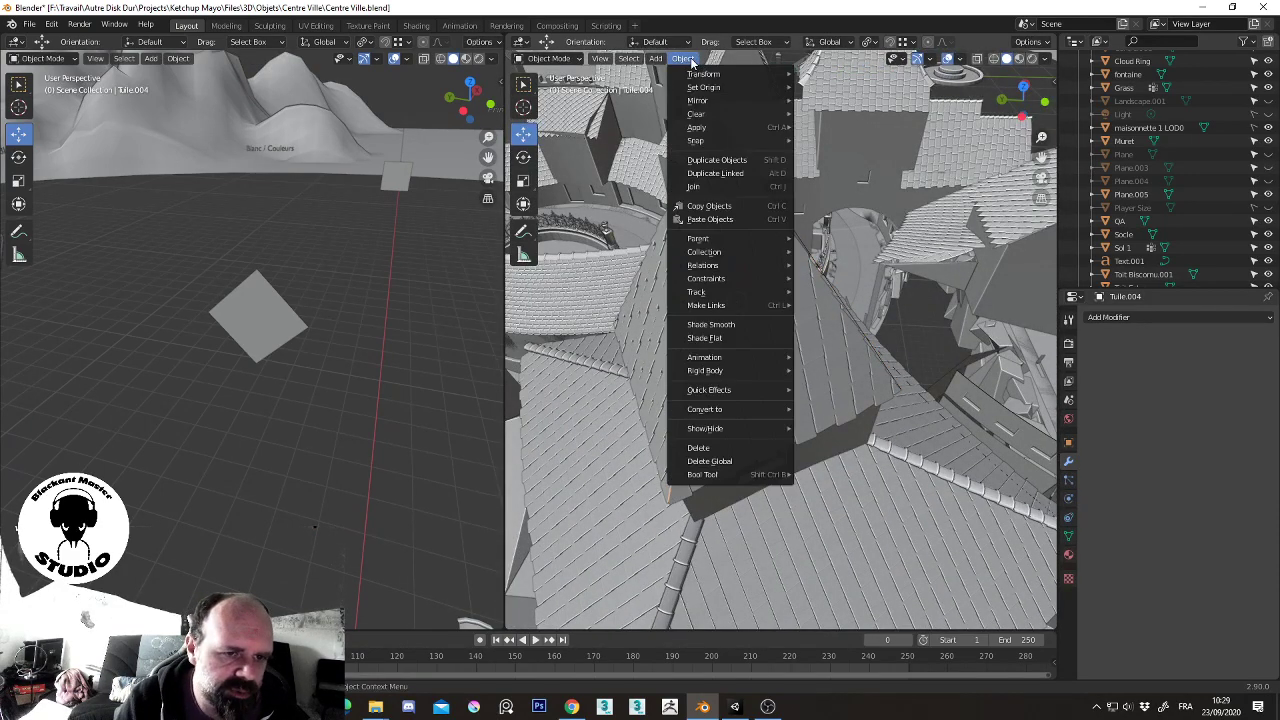
{"action": "left_click", "coordinate": [838, 166]}
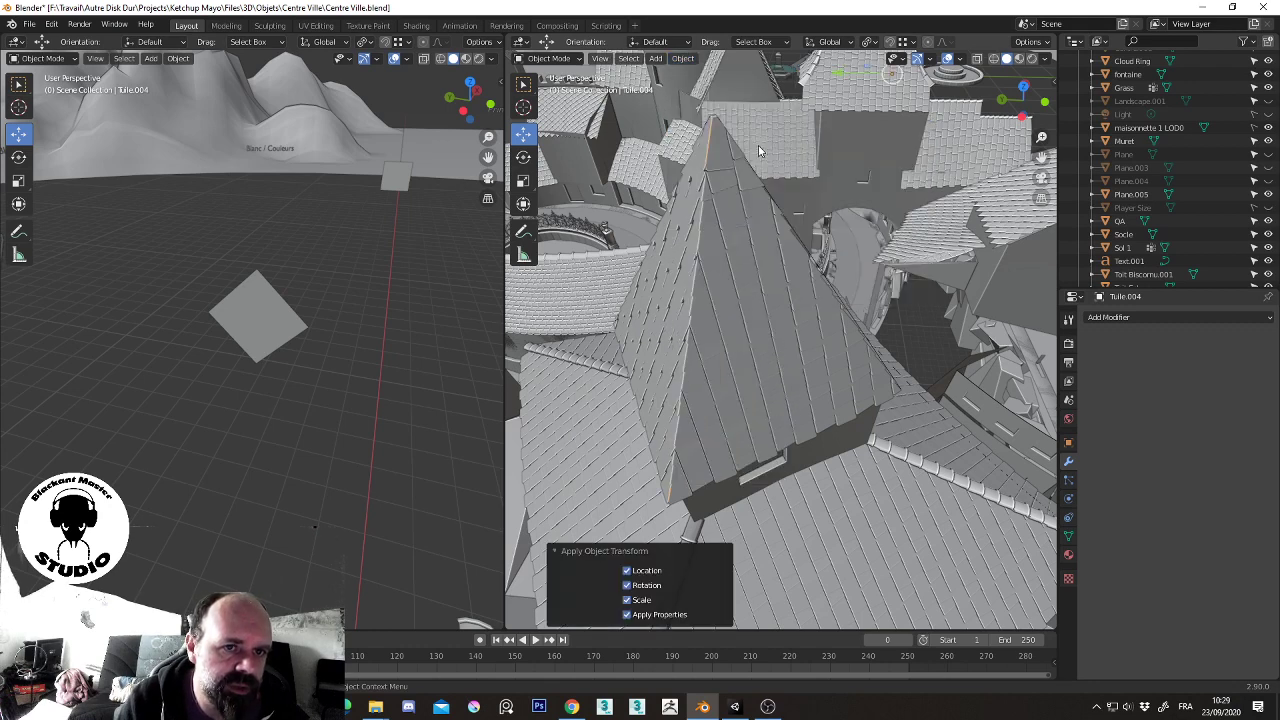
{"action": "left_click", "coordinate": [689, 60]}
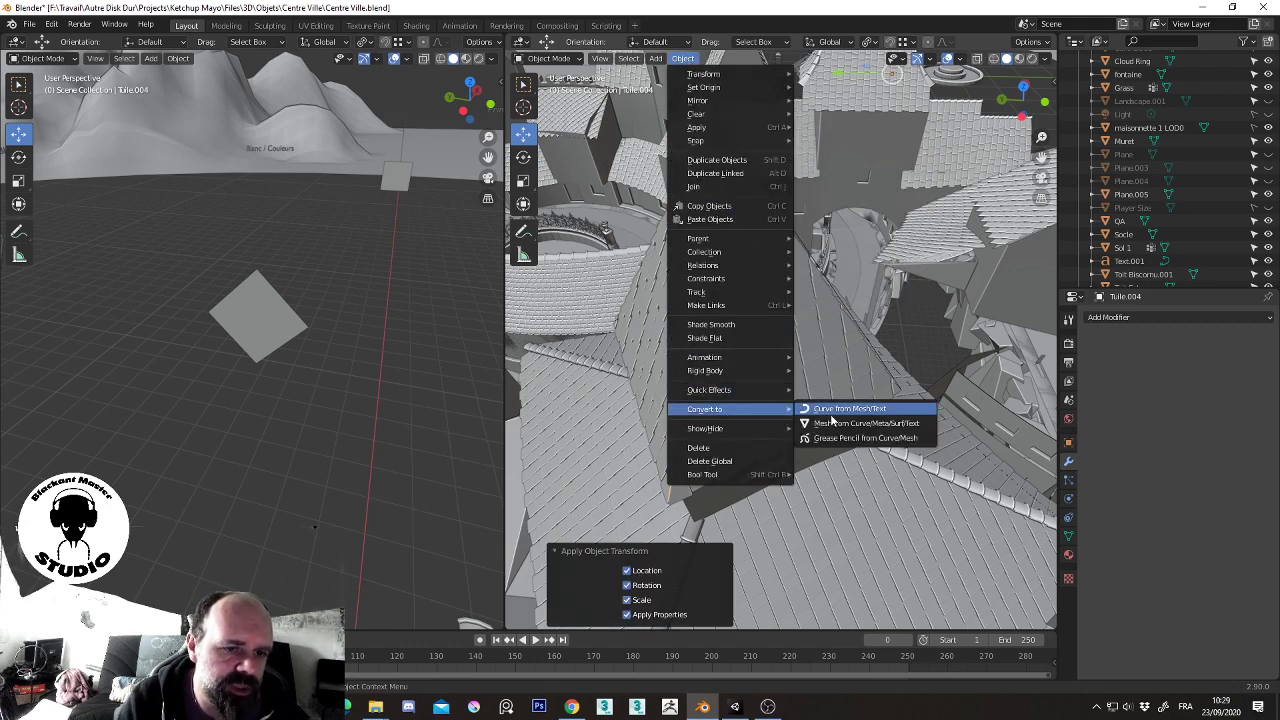
{"action": "left_click", "coordinate": [836, 416]}
{"action": "key", "text": "Tab"}
{"action": "left_click", "coordinate": [671, 480]}
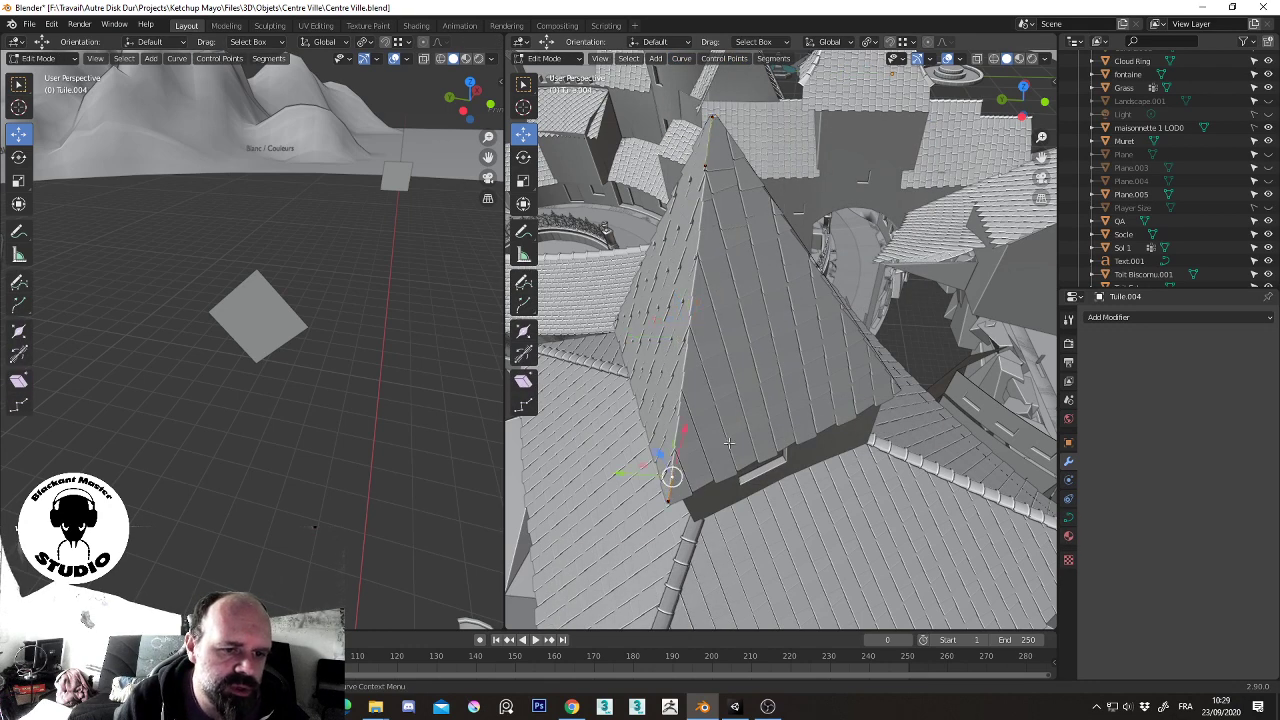
{"action": "left_click", "coordinate": [711, 118], "text": "shift"}
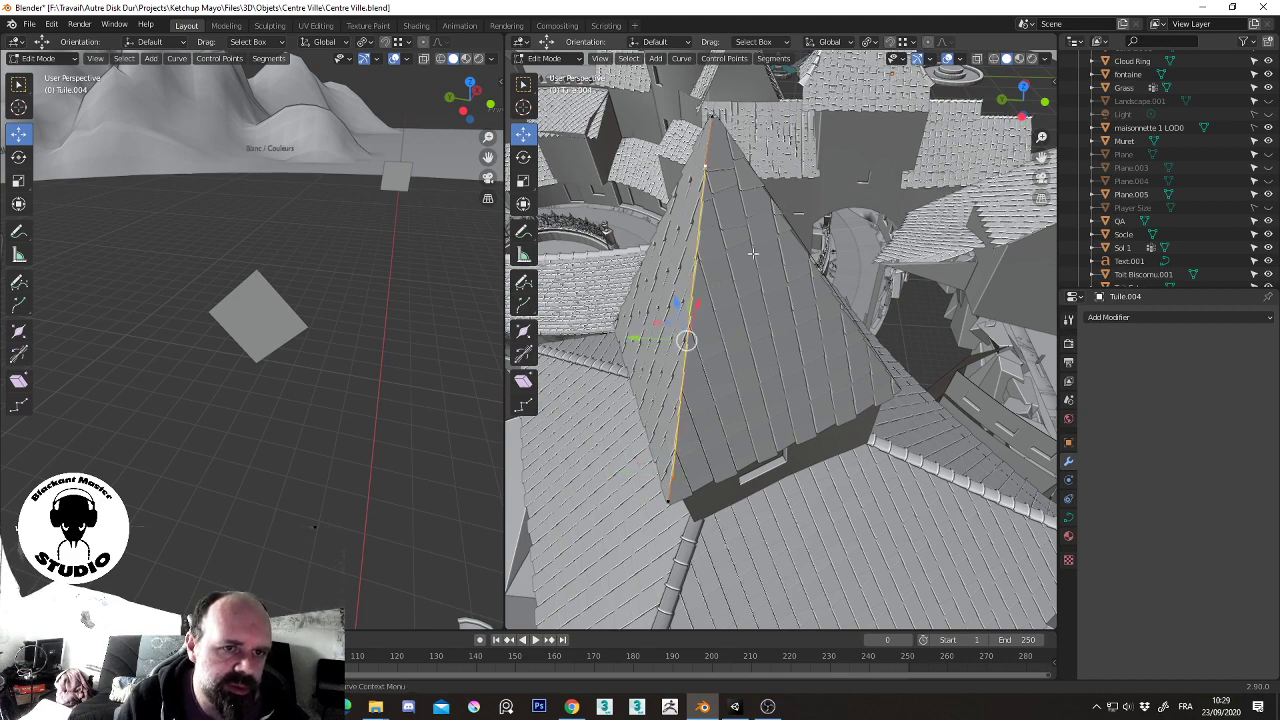
{"action": "right_click", "coordinate": [712, 48]}
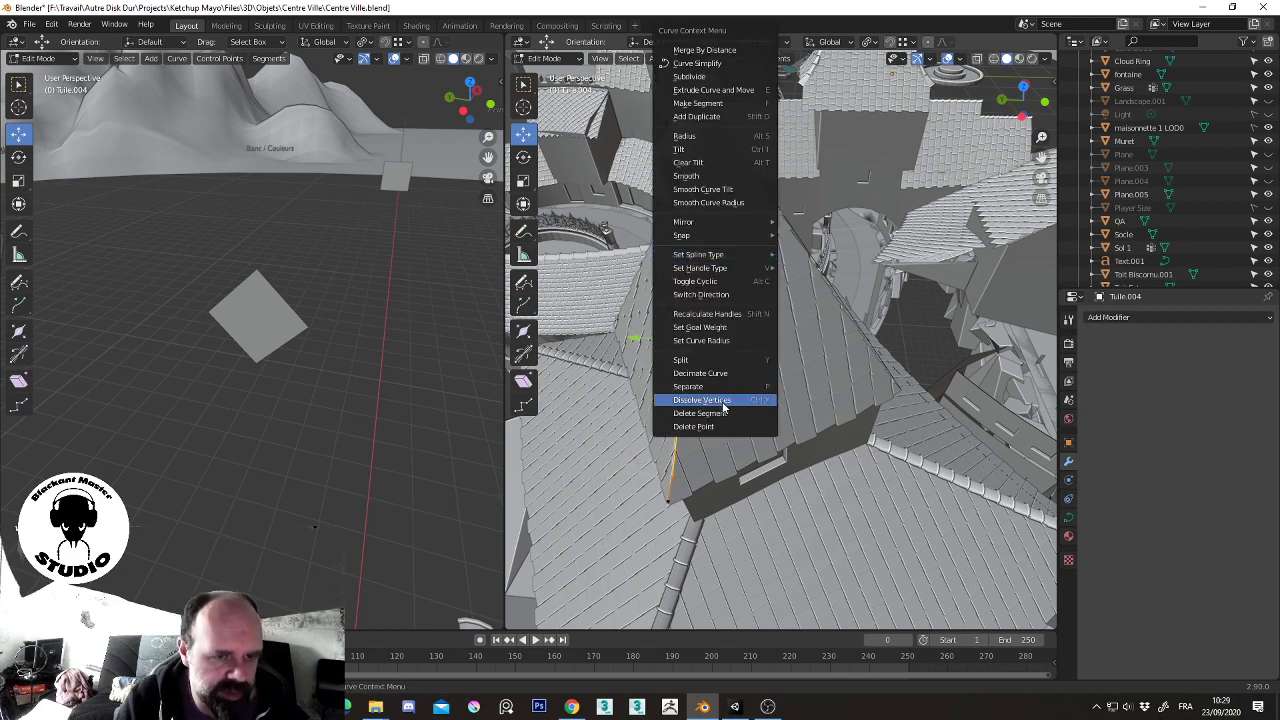
{"action": "left_click", "coordinate": [723, 405]}
{"action": "mouse_move", "coordinate": [706, 332]}
{"action": "middle_mouse_down"}
{"action": "mouse_move", "coordinate": [692, 322]}
{"action": "mouse_move", "coordinate": [848, 336]}
{"action": "middle_mouse_up"}
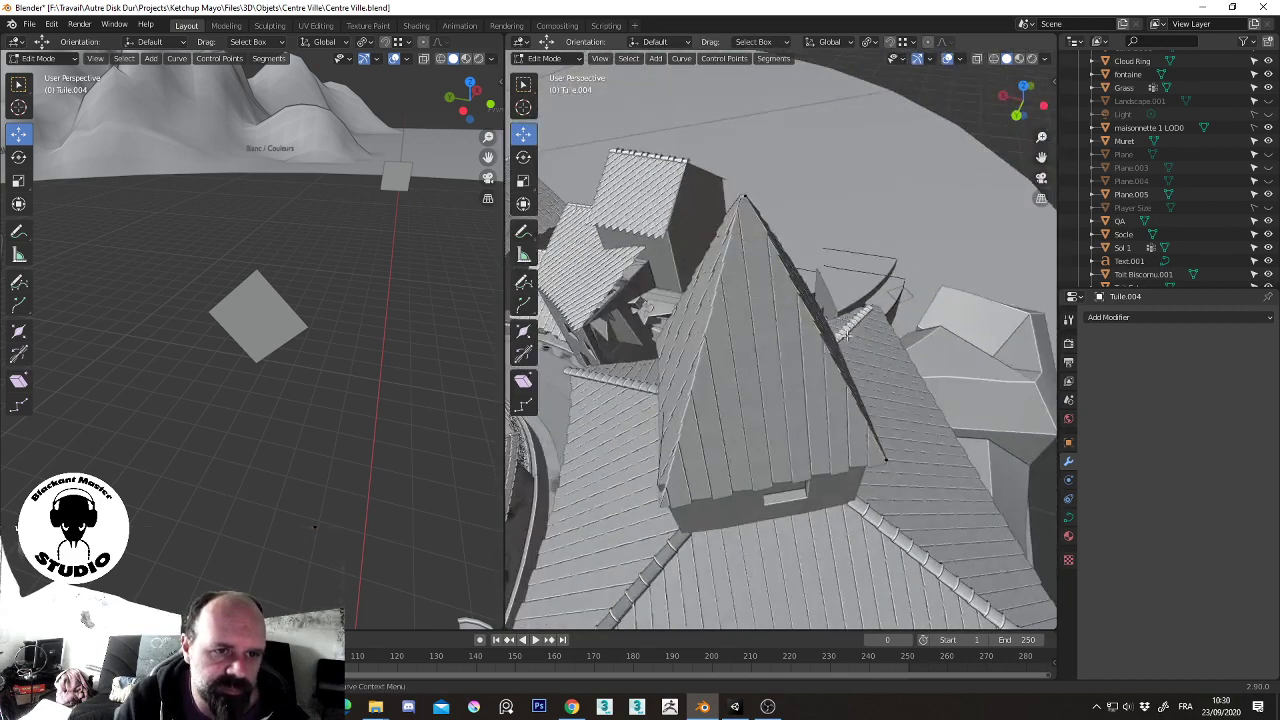
{"action": "key", "text": "Tab"}
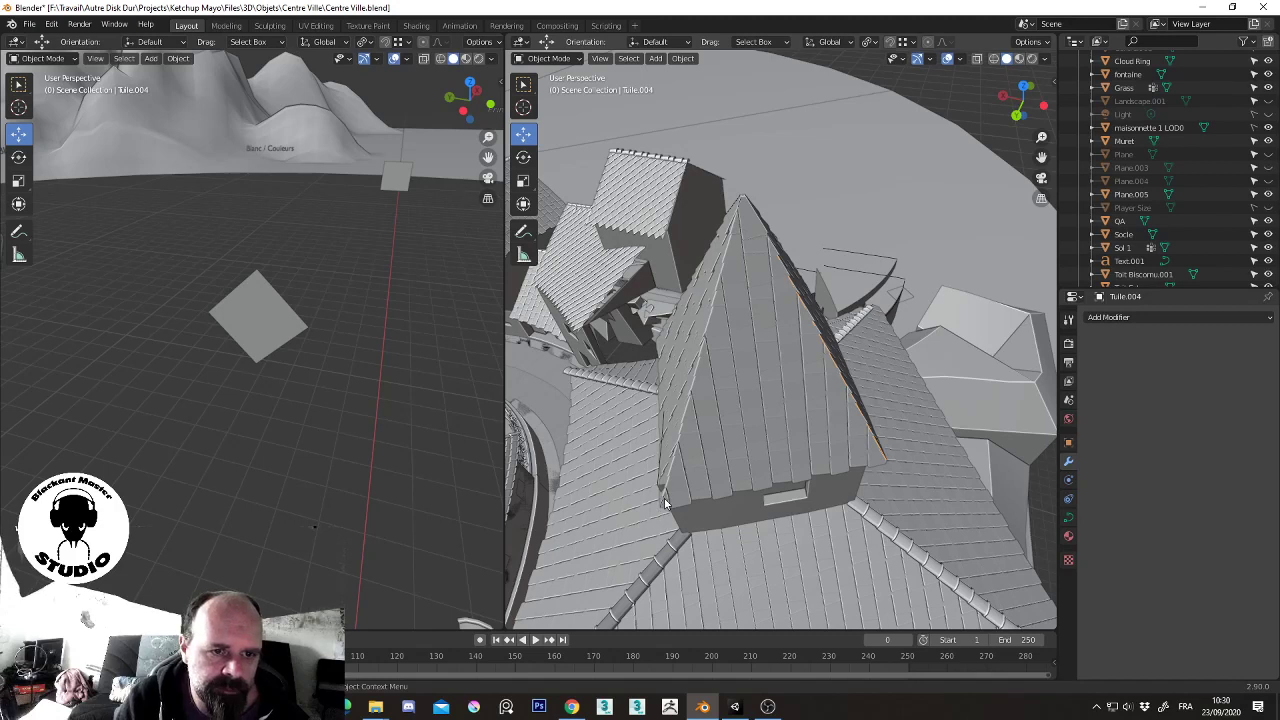
- Apply Tuile.006's transforms, convert it to a curve, and delete its unwanted points
{"action": "left_click", "coordinate": [663, 505]}
{"action": "left_click", "coordinate": [686, 59]}
{"action": "mouse_move", "coordinate": [697, 127]}
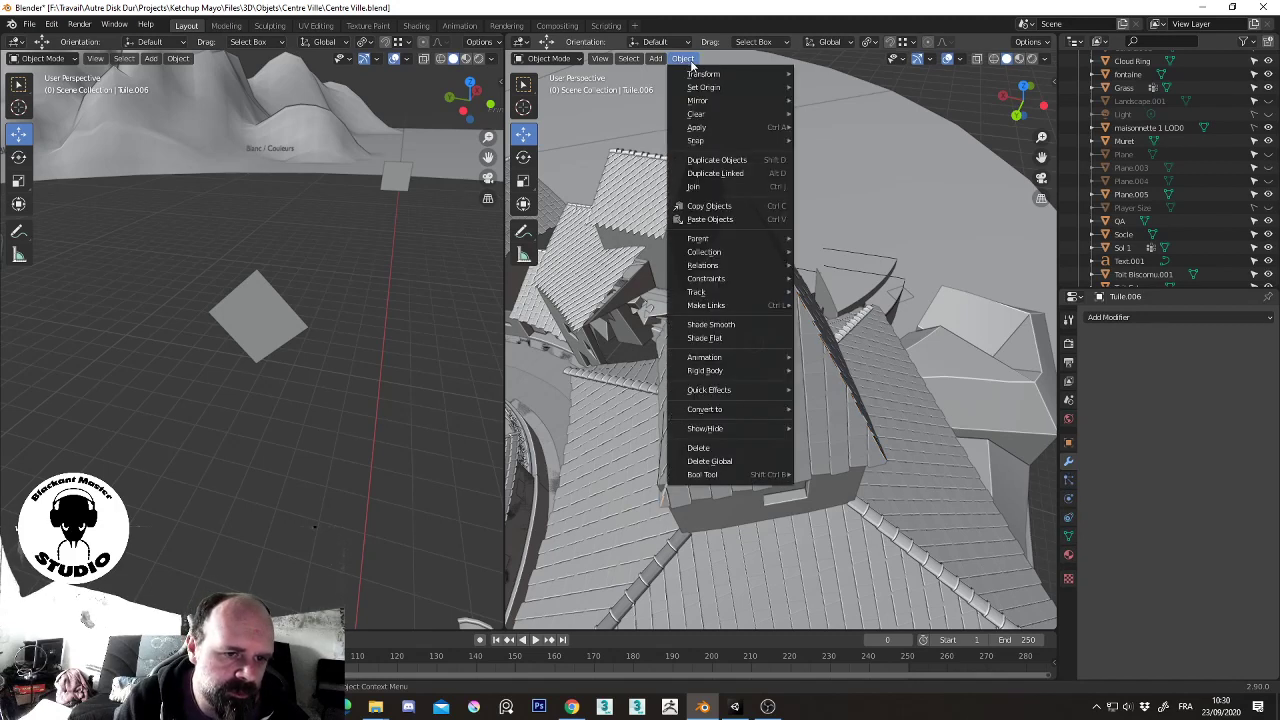
{"action": "left_click", "coordinate": [828, 168]}
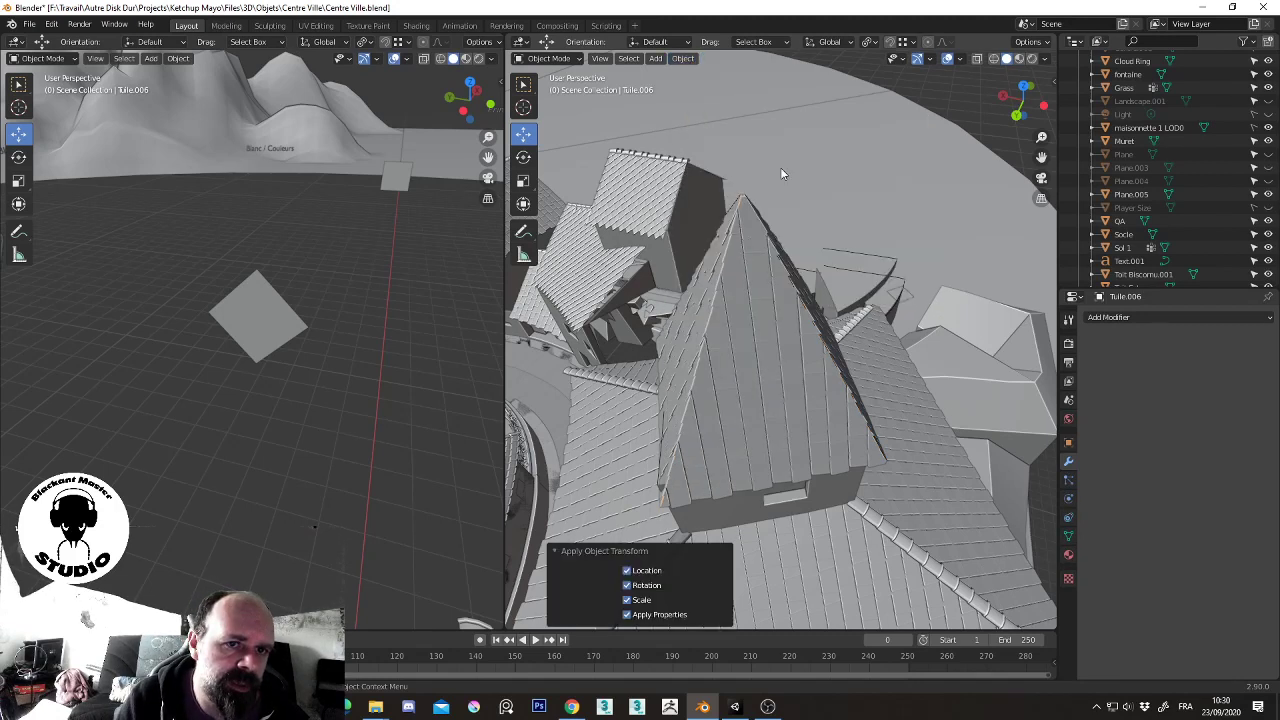
{"action": "left_click", "coordinate": [683, 58]}
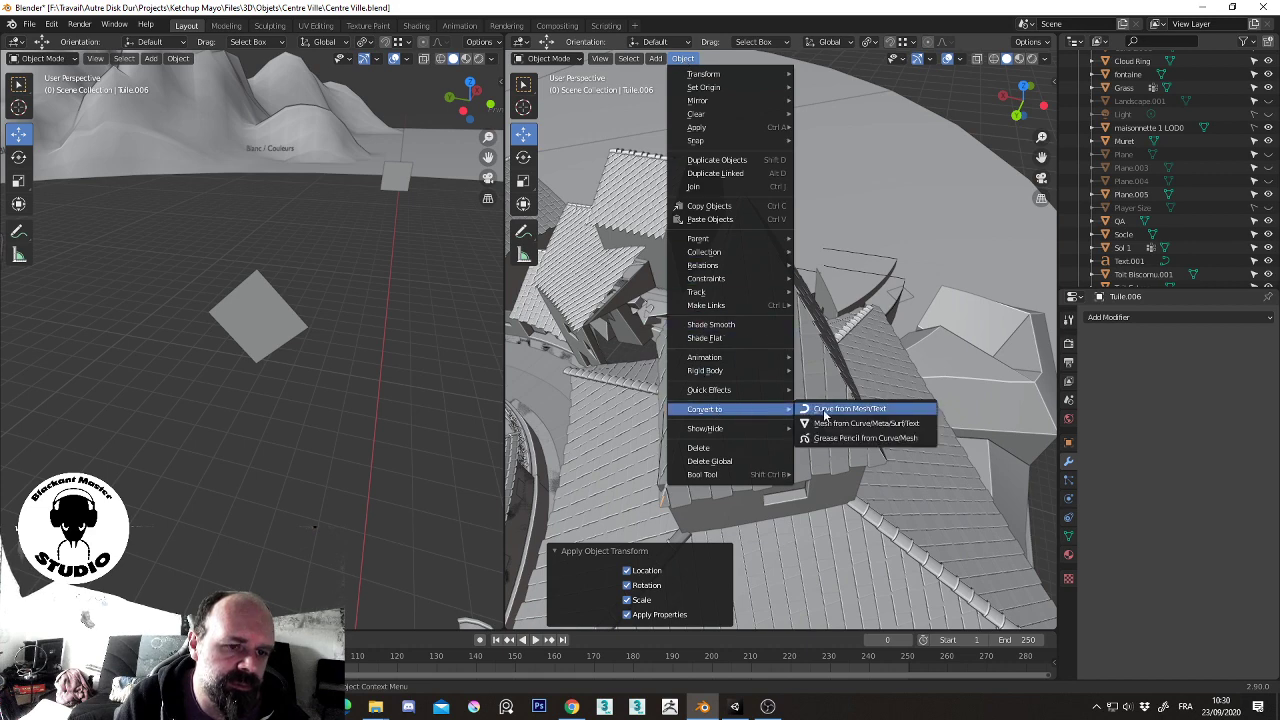
{"action": "left_click", "coordinate": [829, 412]}
{"action": "key", "text": "Tab"}
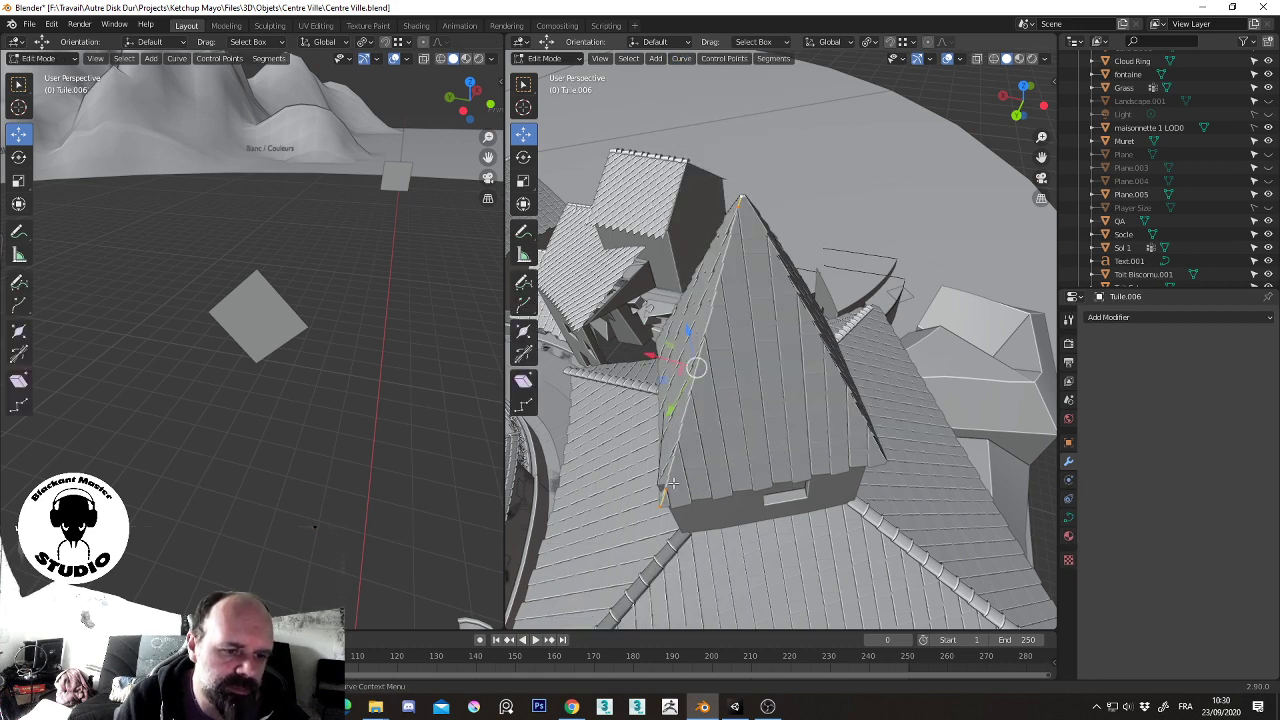
{"action": "right_click", "coordinate": [665, 487], "text": "shift"}
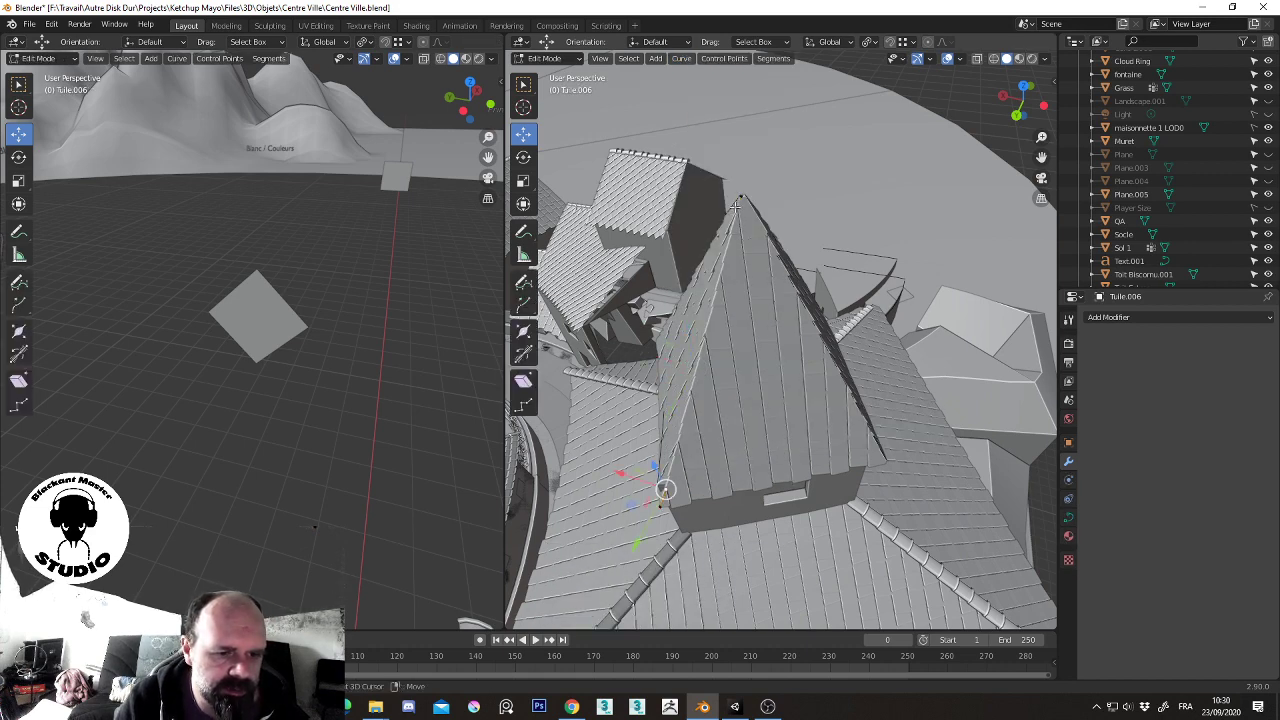
{"action": "key", "text": "ctrl+z"}
{"action": "right_click", "coordinate": [759, 352]}
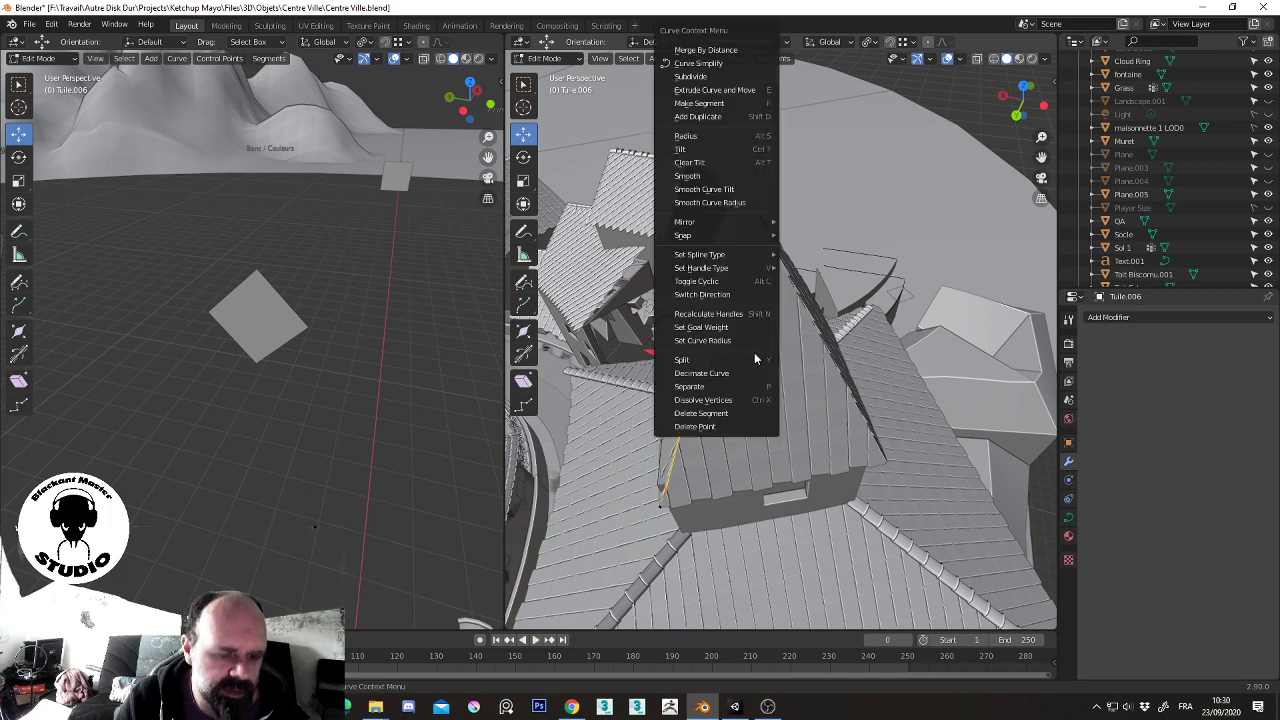
{"action": "left_click", "coordinate": [712, 404]}
{"action": "mouse_move", "coordinate": [712, 404]}
{"action": "middle_mouse_down"}
{"action": "mouse_move", "coordinate": [771, 340]}
{"action": "mouse_move", "coordinate": [700, 470]}
{"action": "middle_mouse_up"}
{"action": "key", "text": "Tab"}
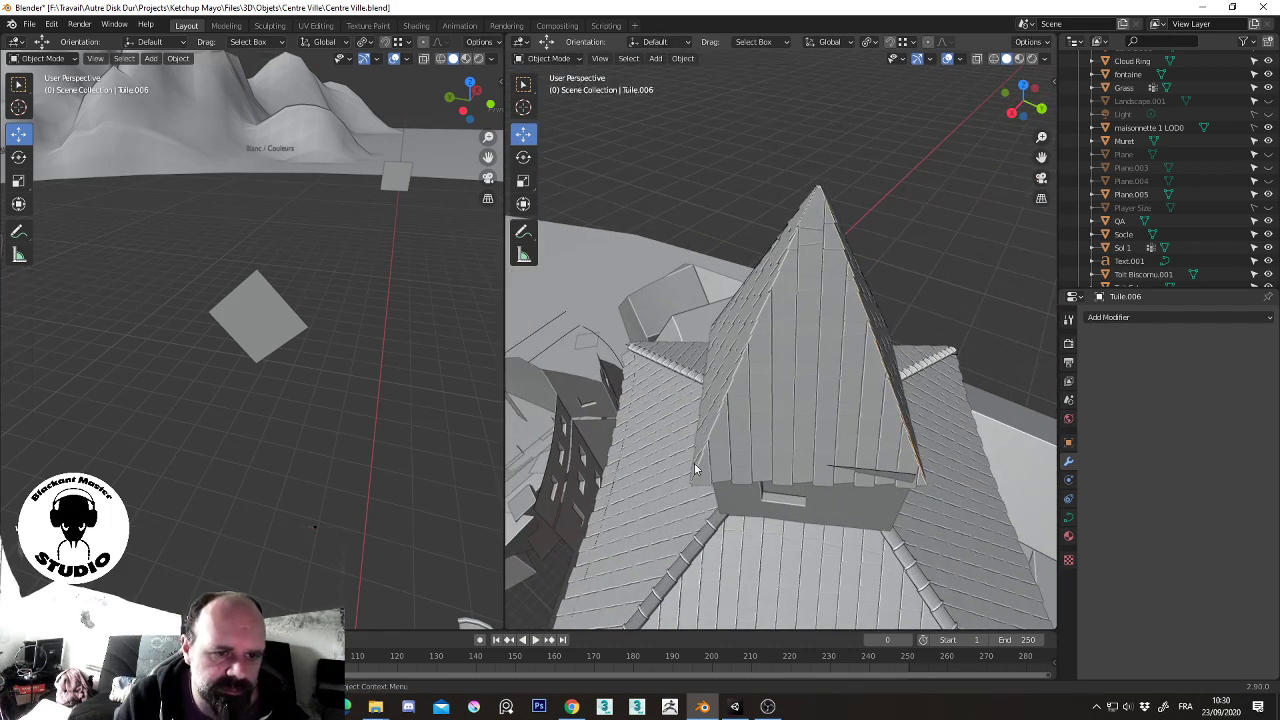
- Apply Tuile.007's transforms, convert it to a curve, and join its top and bottom points
{"action": "left_click", "coordinate": [698, 478]}
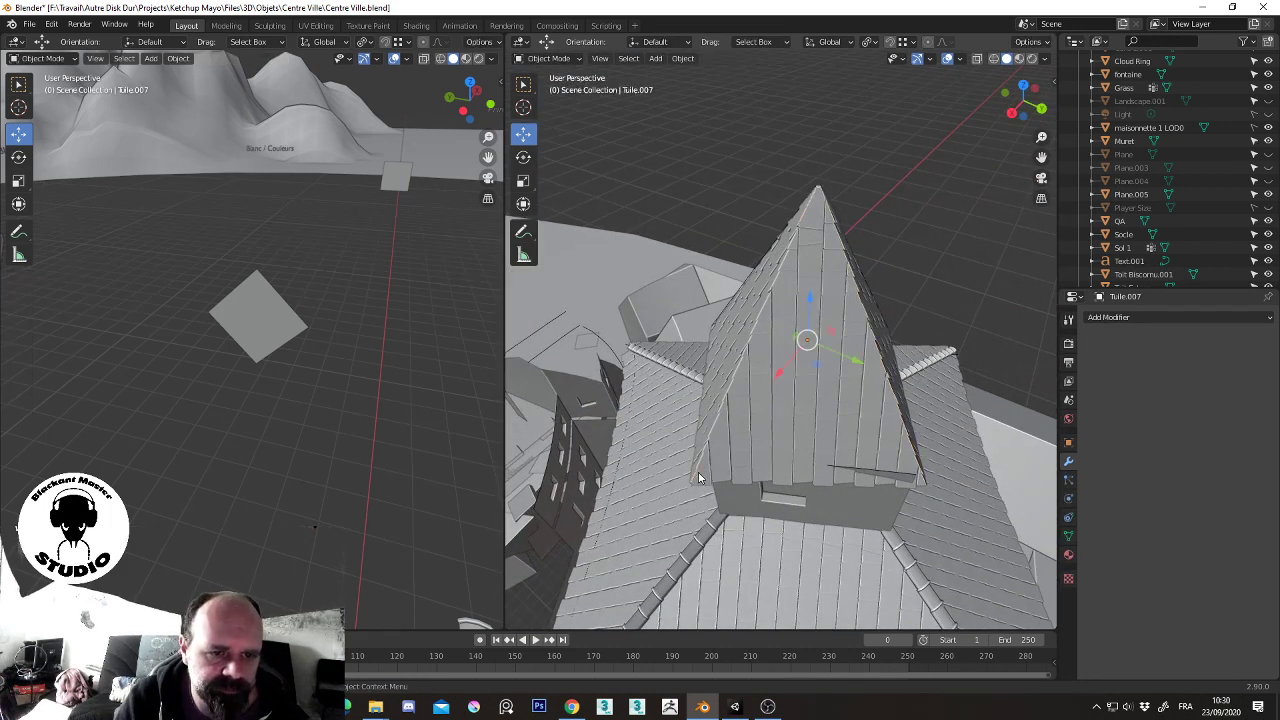
{"action": "left_click", "coordinate": [683, 58]}
{"action": "mouse_move", "coordinate": [697, 127]}
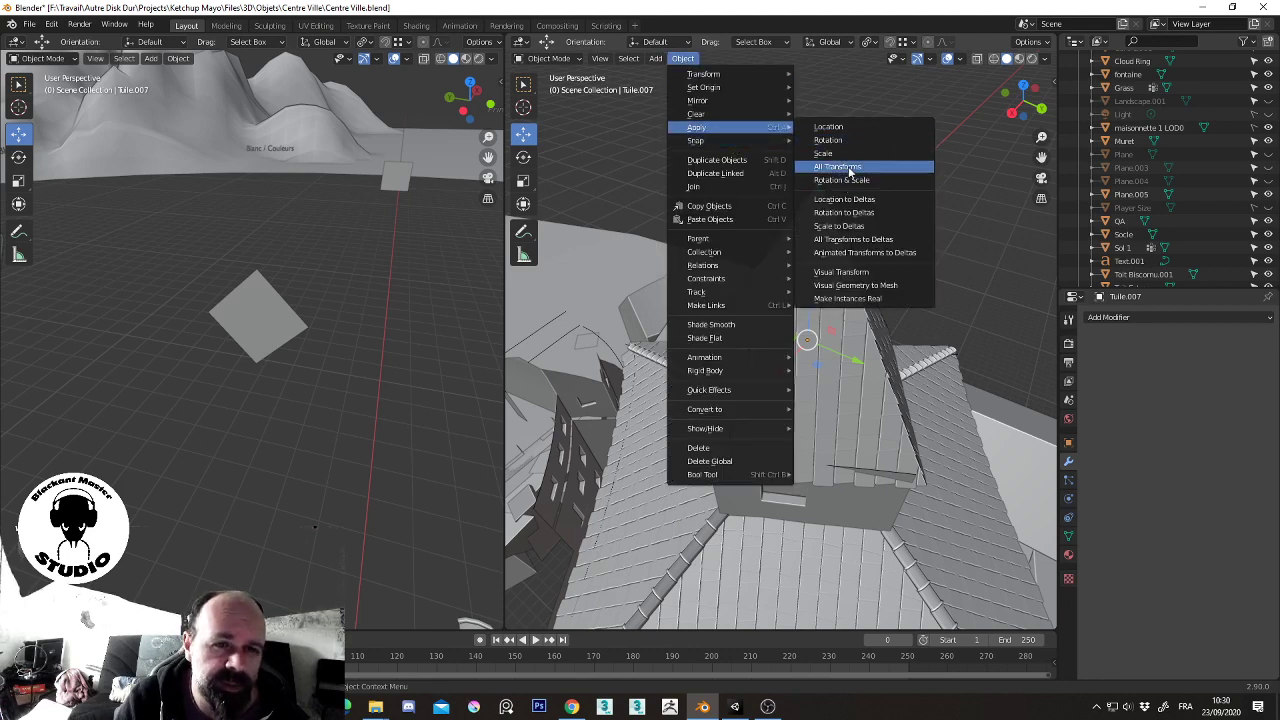
{"action": "left_click", "coordinate": [849, 168]}
{"action": "left_click", "coordinate": [683, 58]}
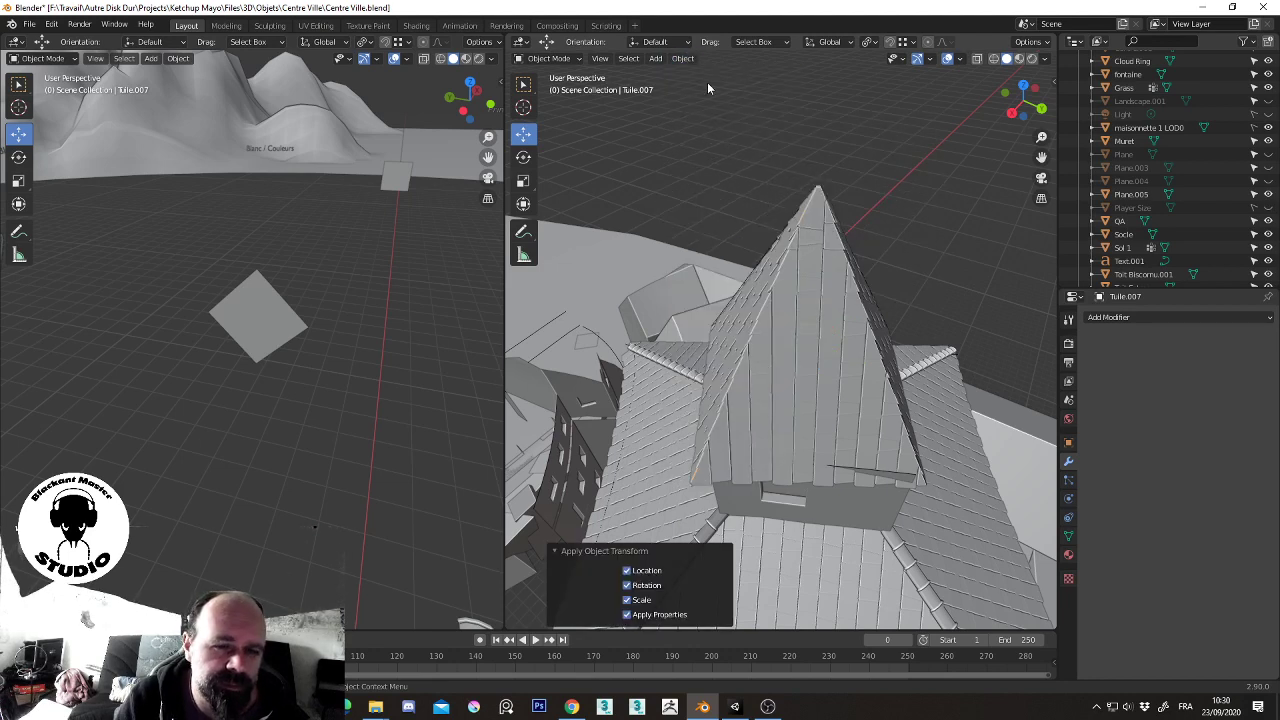
{"action": "left_click", "coordinate": [683, 58]}
{"action": "left_click", "coordinate": [837, 412]}
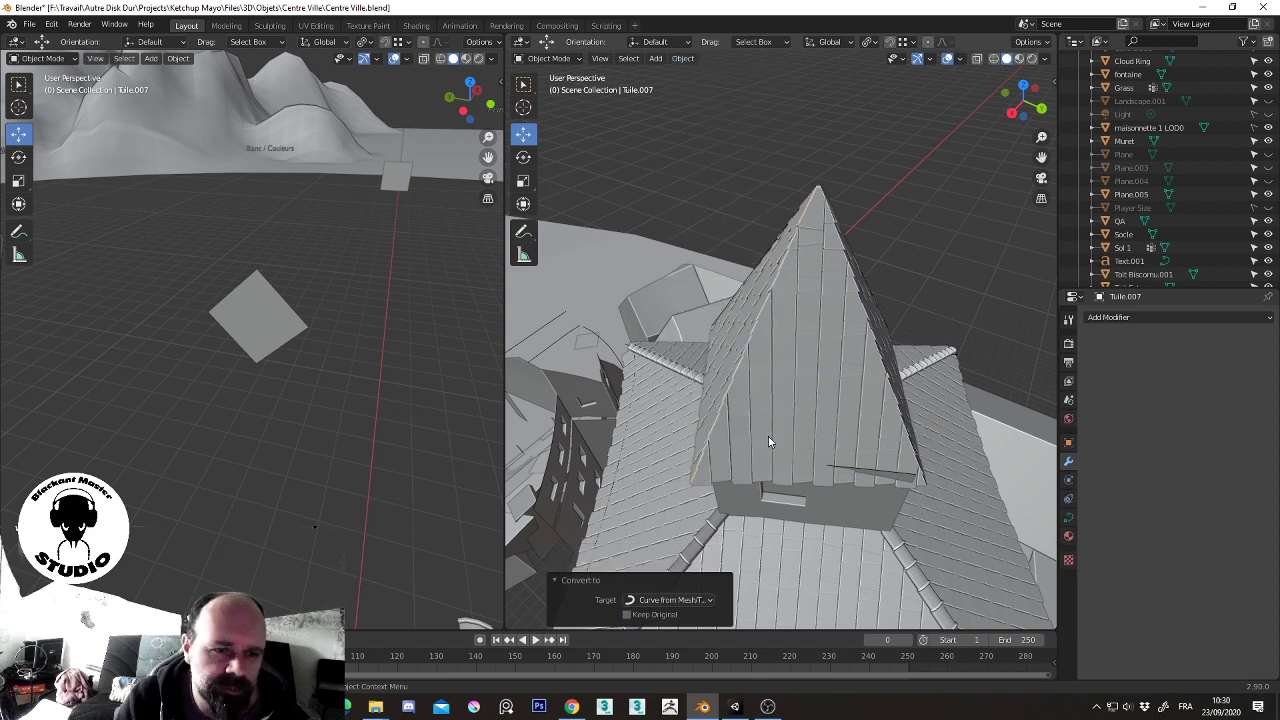
{"action": "key", "text": "Tab"}
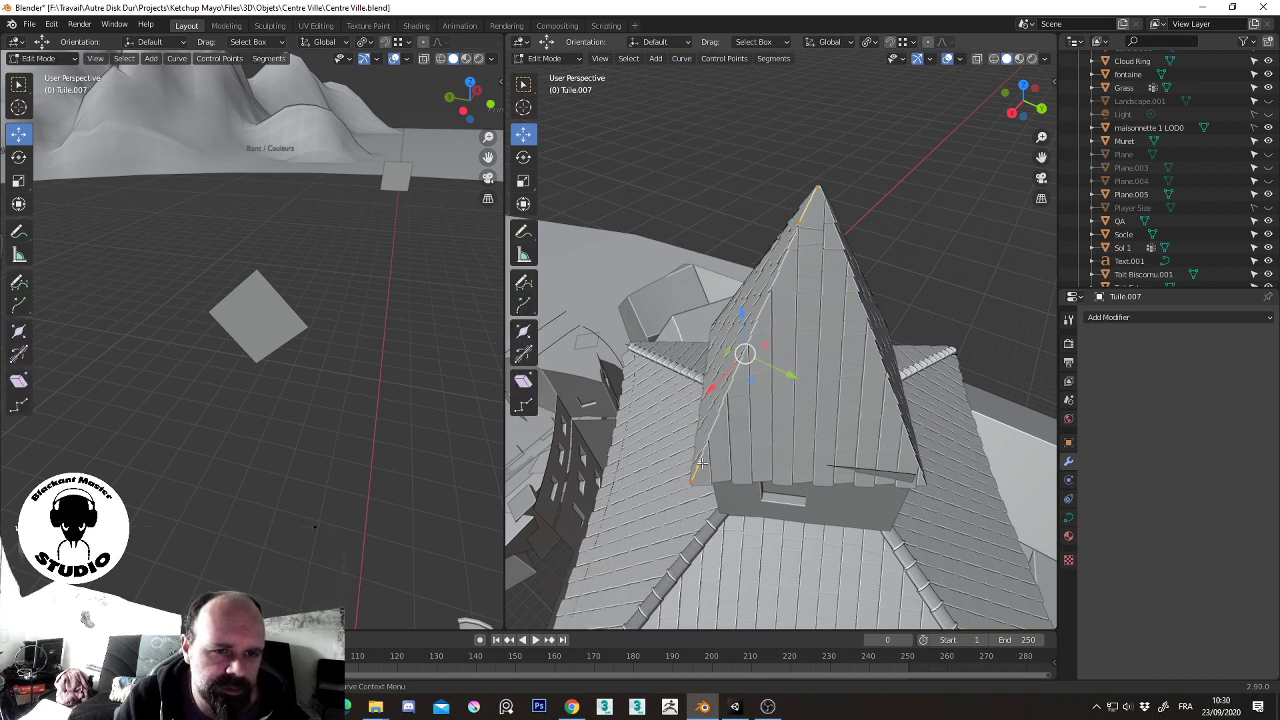
{"action": "left_click", "coordinate": [699, 462]}
{"action": "left_click", "coordinate": [799, 222], "text": "shift"}
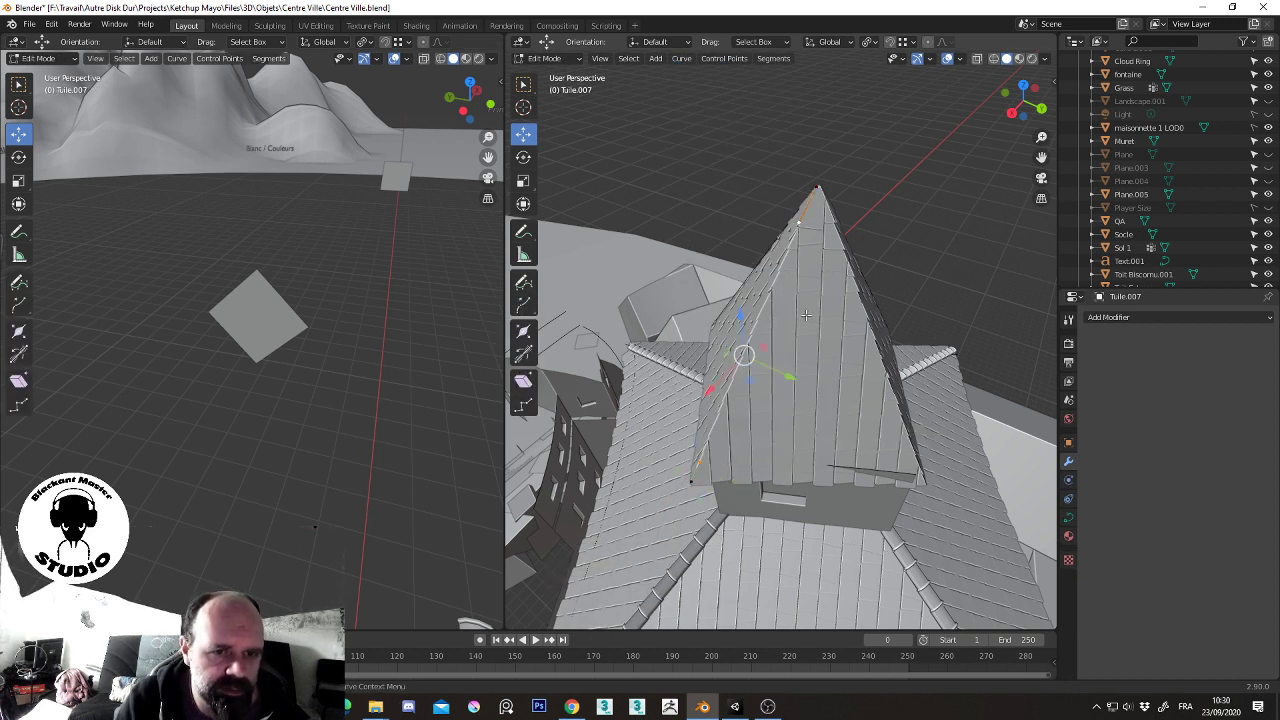
{"action": "right_click", "coordinate": [791, 312]}
{"action": "left_click", "coordinate": [766, 402]}
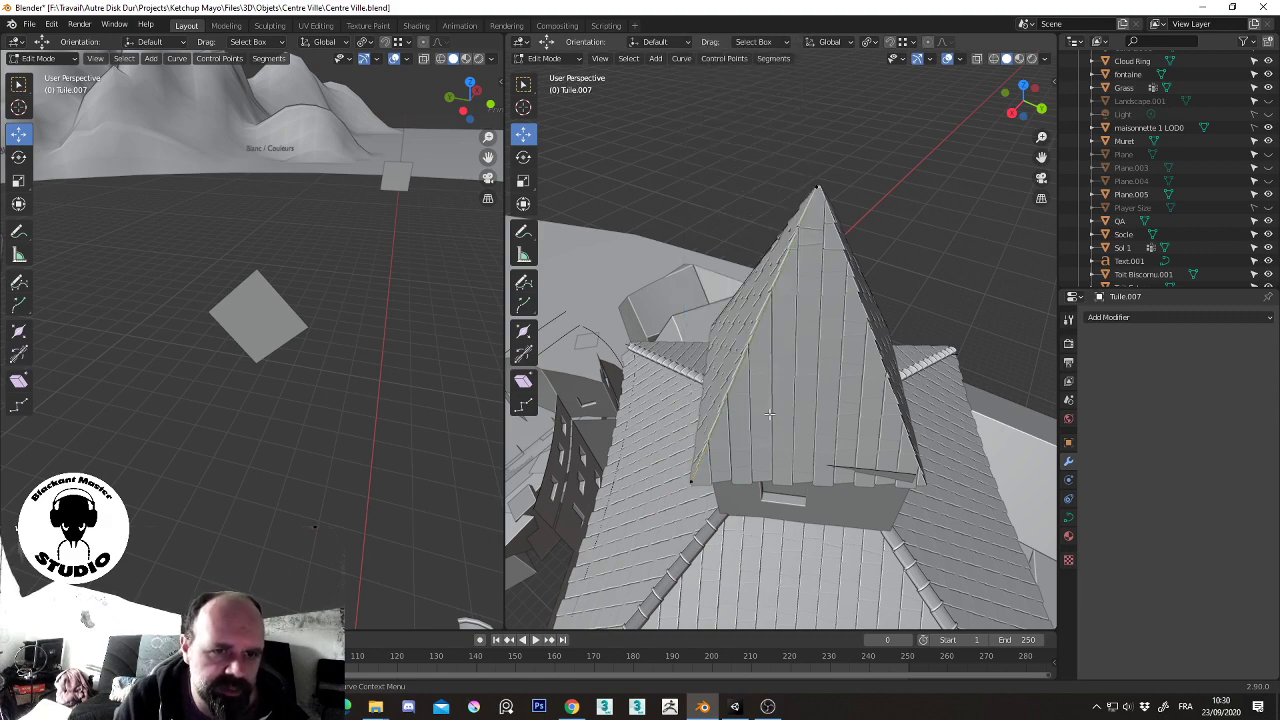
{"action": "key", "text": "Tab"}
{"action": "mouse_move", "coordinate": [778, 380]}
{"action": "middle_mouse_down"}
{"action": "mouse_move", "coordinate": [349, 384]}
{"action": "mouse_move", "coordinate": [374, 474]}
{"action": "mouse_move", "coordinate": [174, 518]}
{"action": "mouse_move", "coordinate": [287, 346]}
{"action": "mouse_move", "coordinate": [298, 409]}
{"action": "mouse_move", "coordinate": [236, 374]}
{"action": "middle_mouse_up"}
{"action": "scroll", "coordinate": [330, 400], "scroll_direction": "up", "scroll_amount": 2}
{"action": "scroll", "coordinate": [308, 406], "scroll_direction": "up", "scroll_amount": 2}
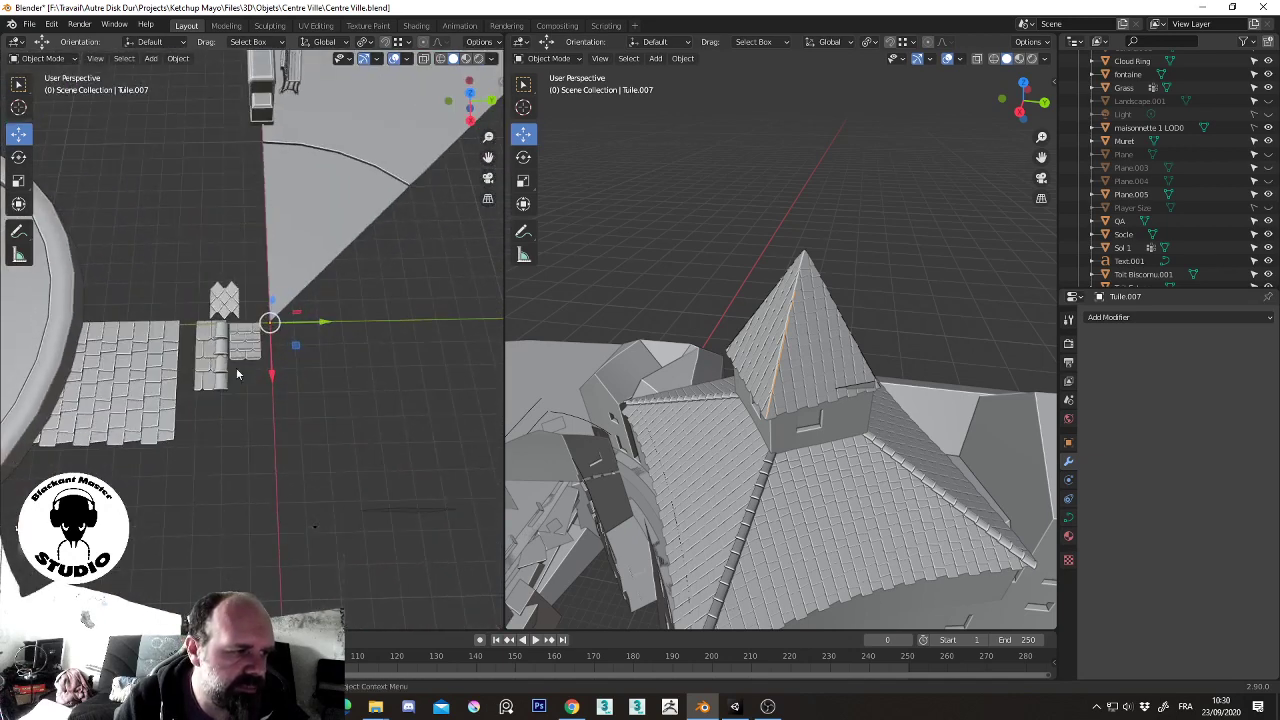
- Move the Tuiles Finitions Pente.001 tile strip along Y, then set its Location Y to 0 m
{"action": "left_click", "coordinate": [226, 369]}
{"action": "key", "text": "g"}
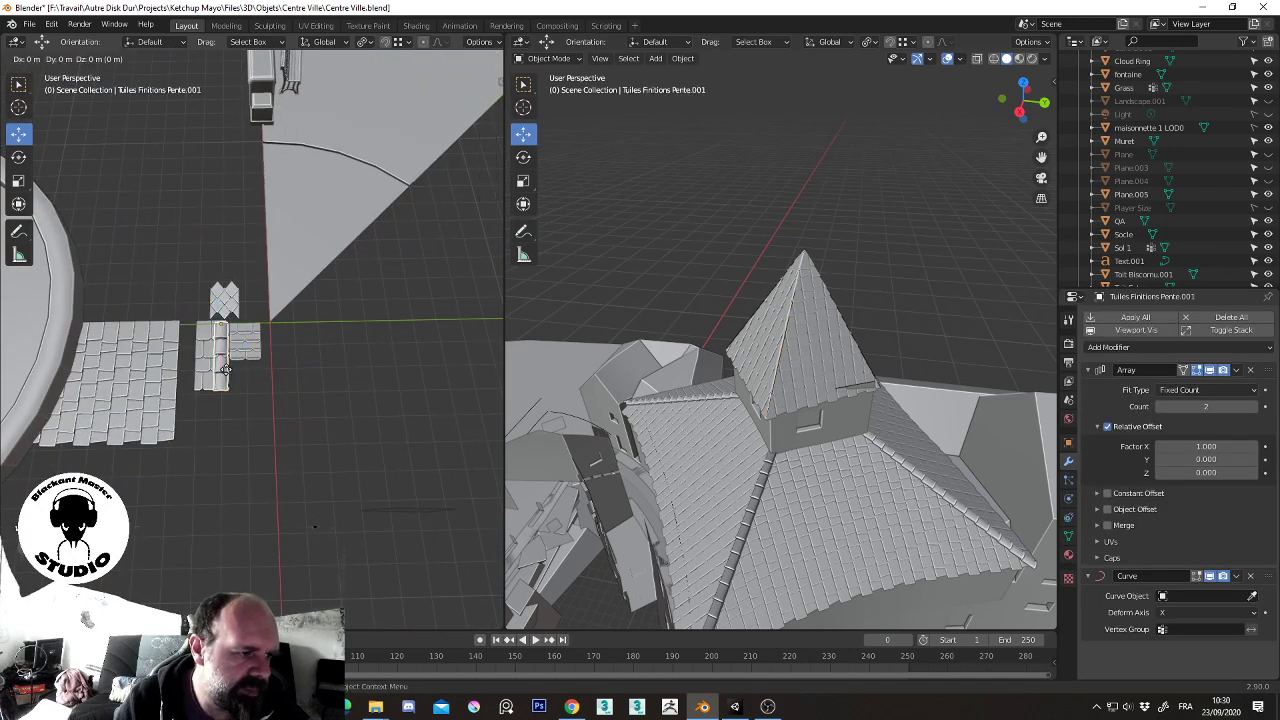
{"action": "key", "text": "y"}
{"action": "left_click", "coordinate": [279, 372]}
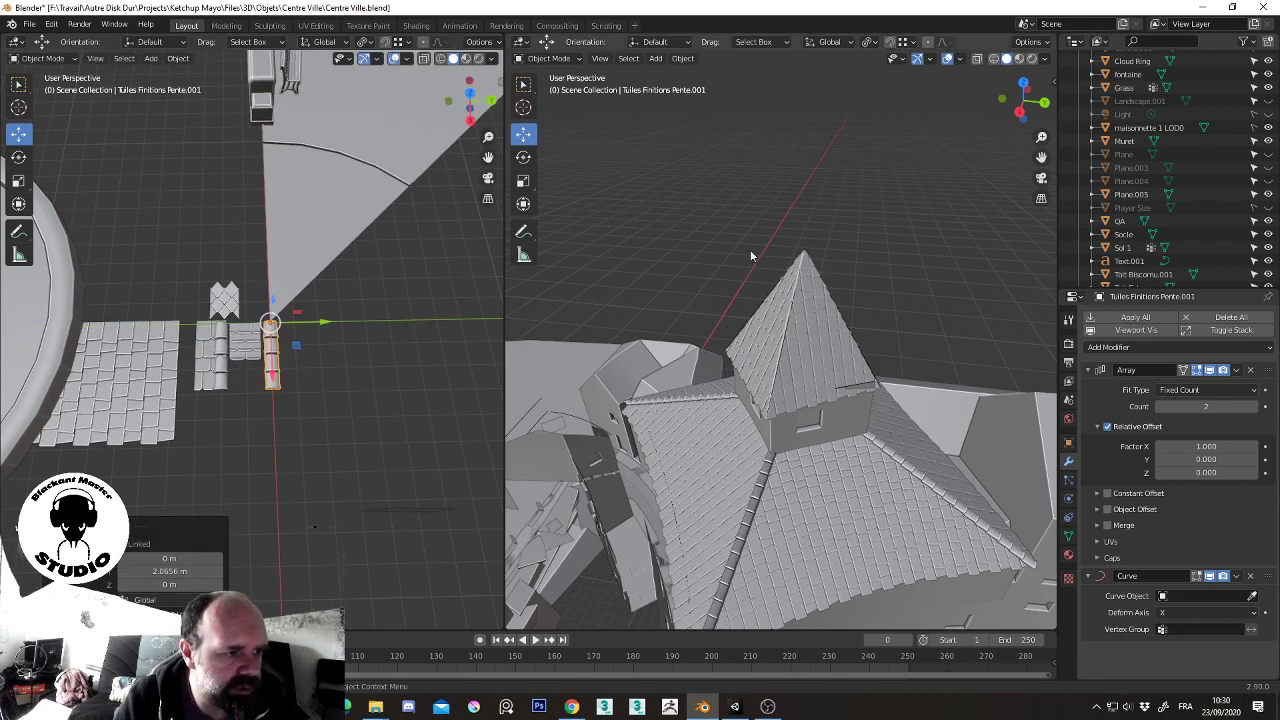
{"action": "left_click", "coordinate": [1068, 442]}
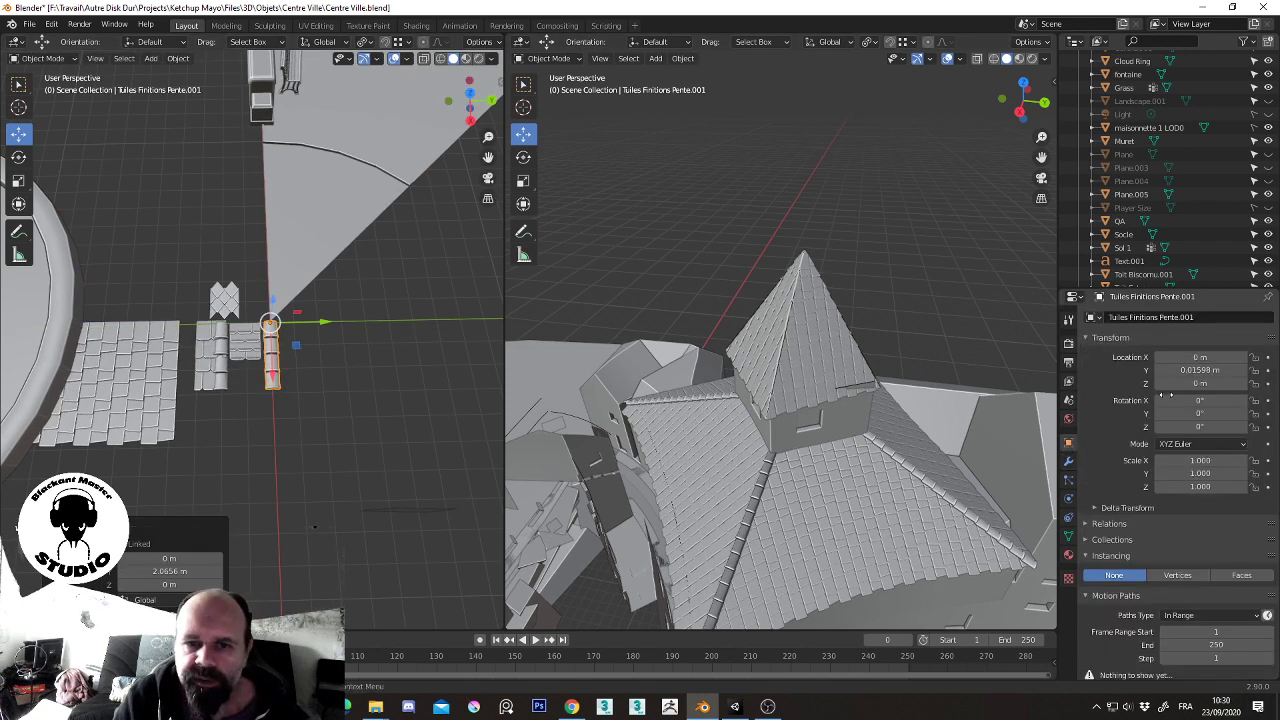
{"action": "left_click", "coordinate": [1146, 318]}
{"action": "left_click", "coordinate": [1208, 370]}
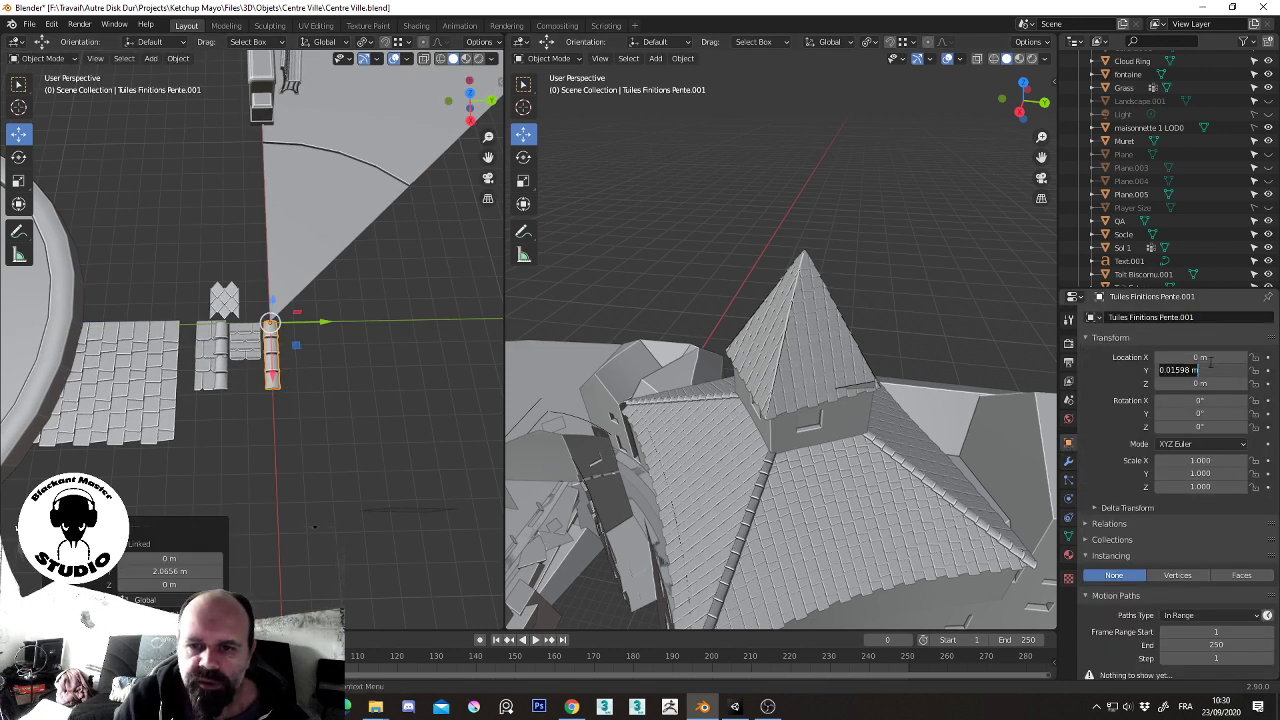
{"action": "type", "text": "0"}
{"action": "key", "text": "Return"}
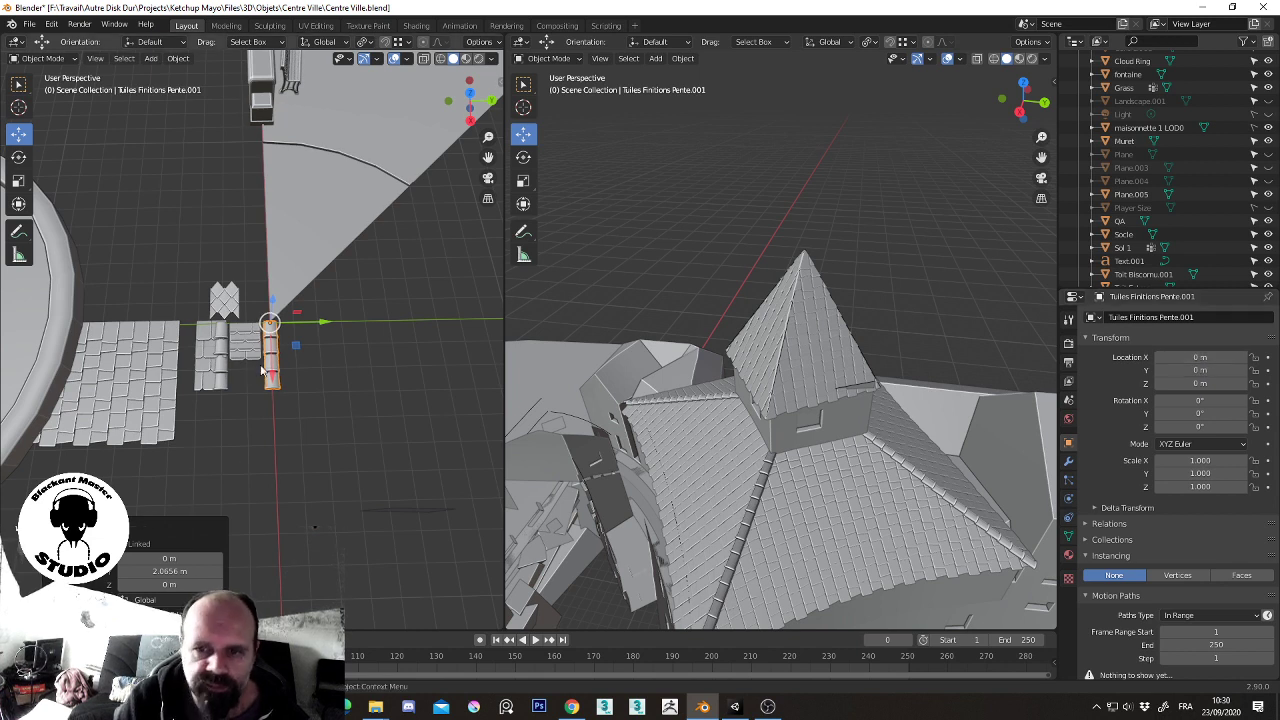
- Make three Y-constrained duplicates of the strip, Pente.002 to Pente.004, lined up beside it
{"action": "key", "text": "shift+d"}
{"action": "key", "text": "y"}
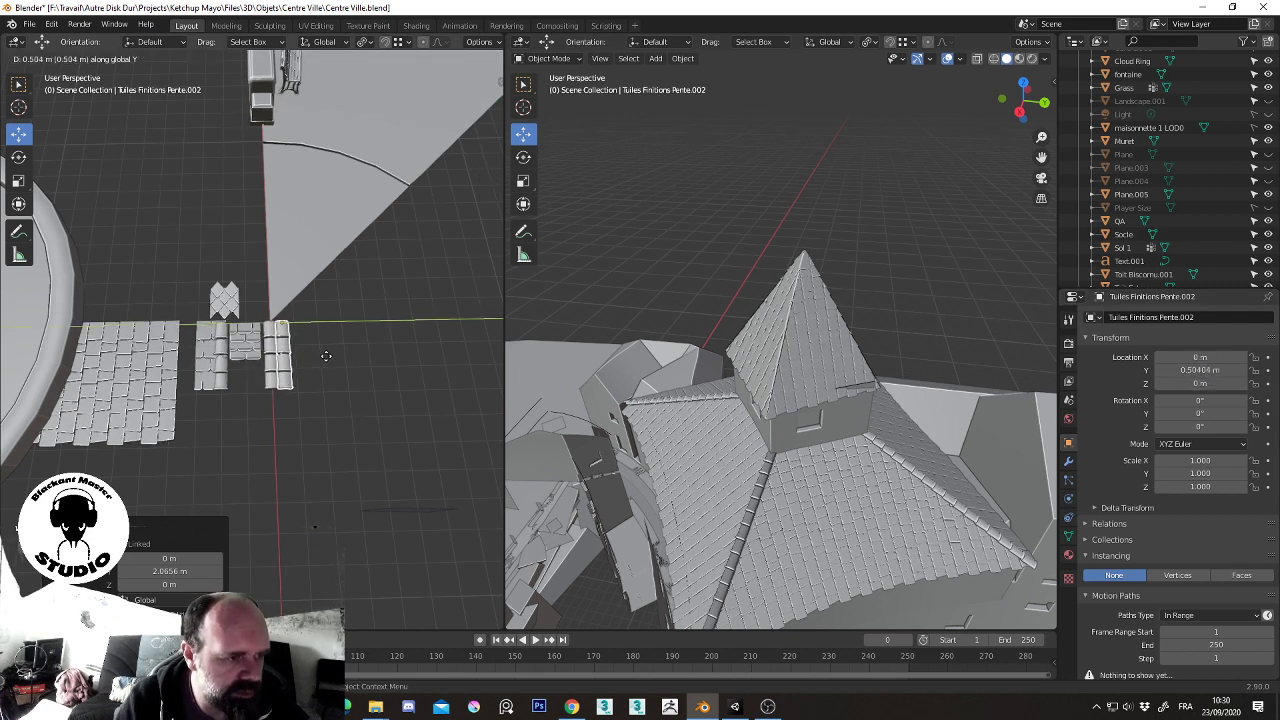
{"action": "left_click", "coordinate": [335, 365]}
{"action": "key", "text": "shift+d"}
{"action": "key", "text": "y"}
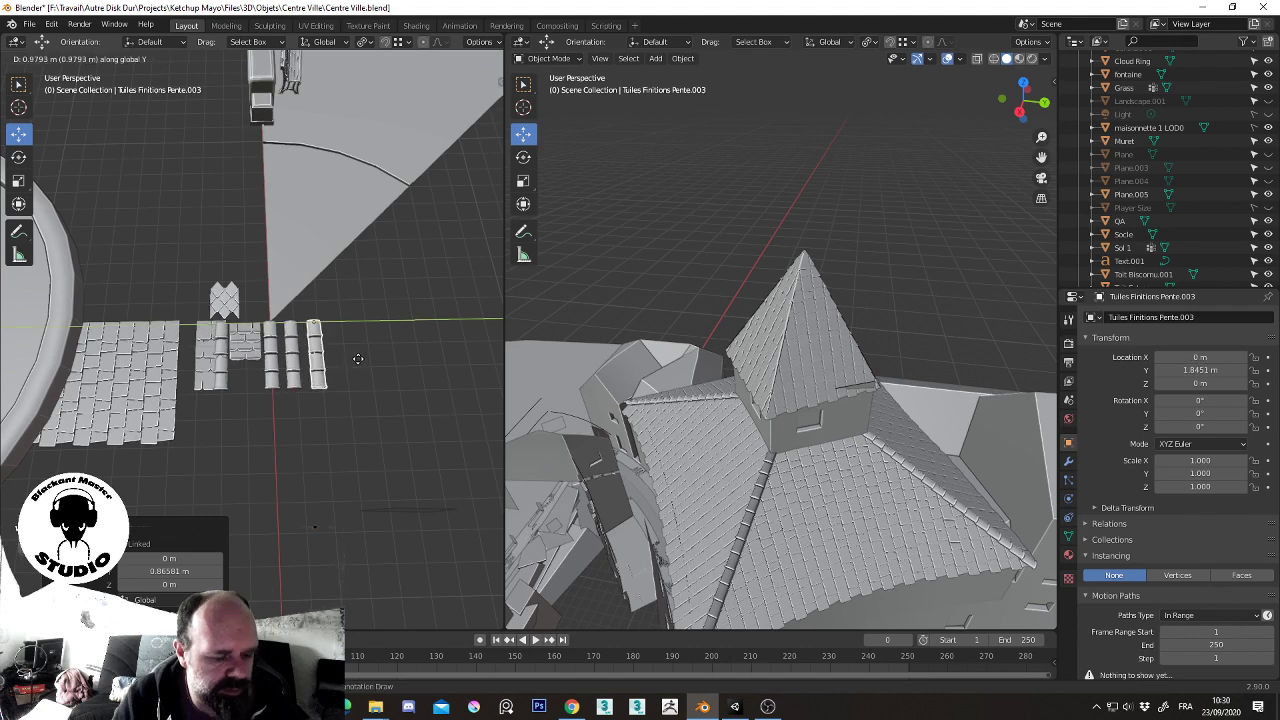
{"action": "left_click", "coordinate": [359, 360]}
{"action": "key", "text": "shift+d"}
{"action": "key", "text": "y"}
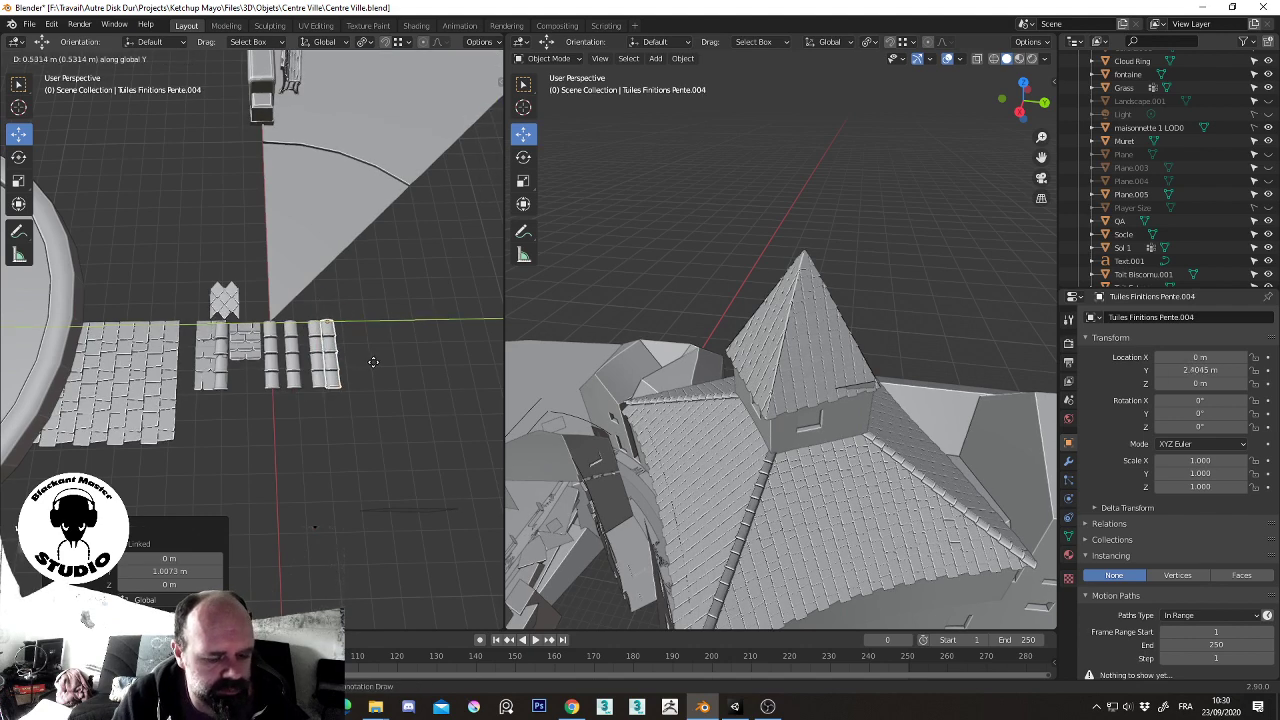
{"action": "left_click", "coordinate": [367, 379]}
{"action": "left_click", "coordinate": [270, 363]}
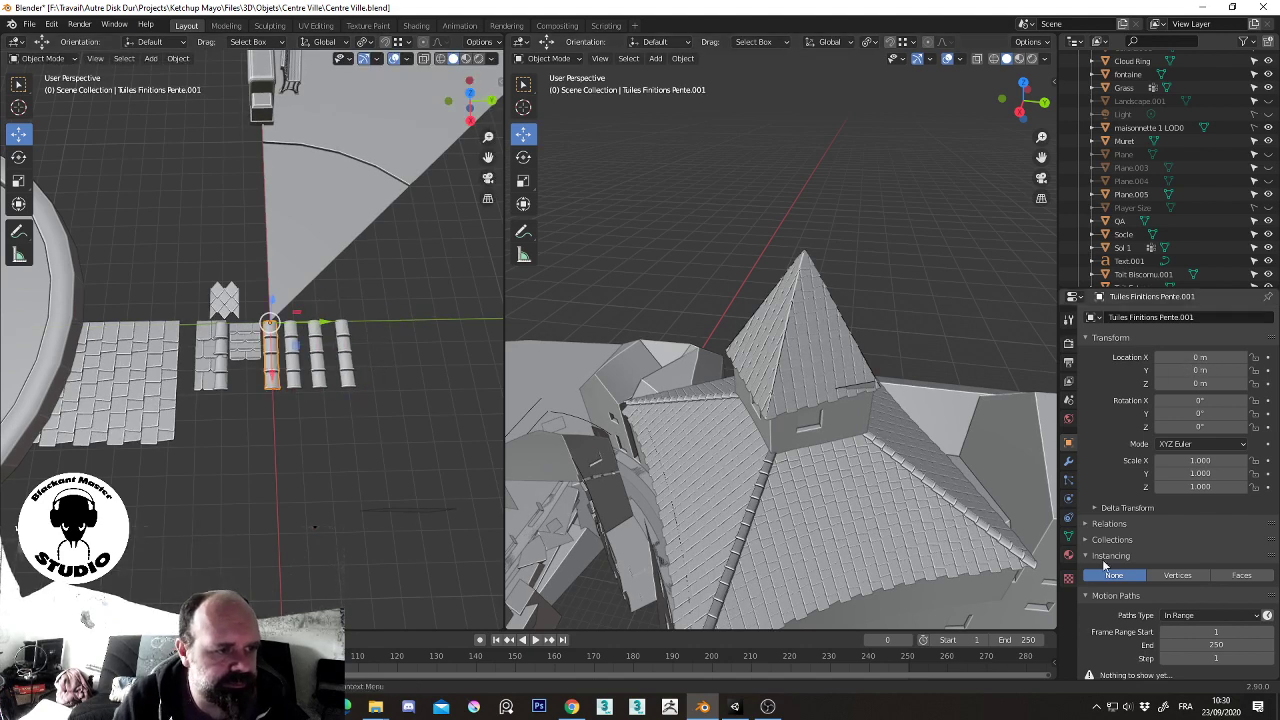
- Set Pente.001's Curve modifier object to Tuile.007 and raise its Array count to 6
{"action": "left_click", "coordinate": [1069, 466]}
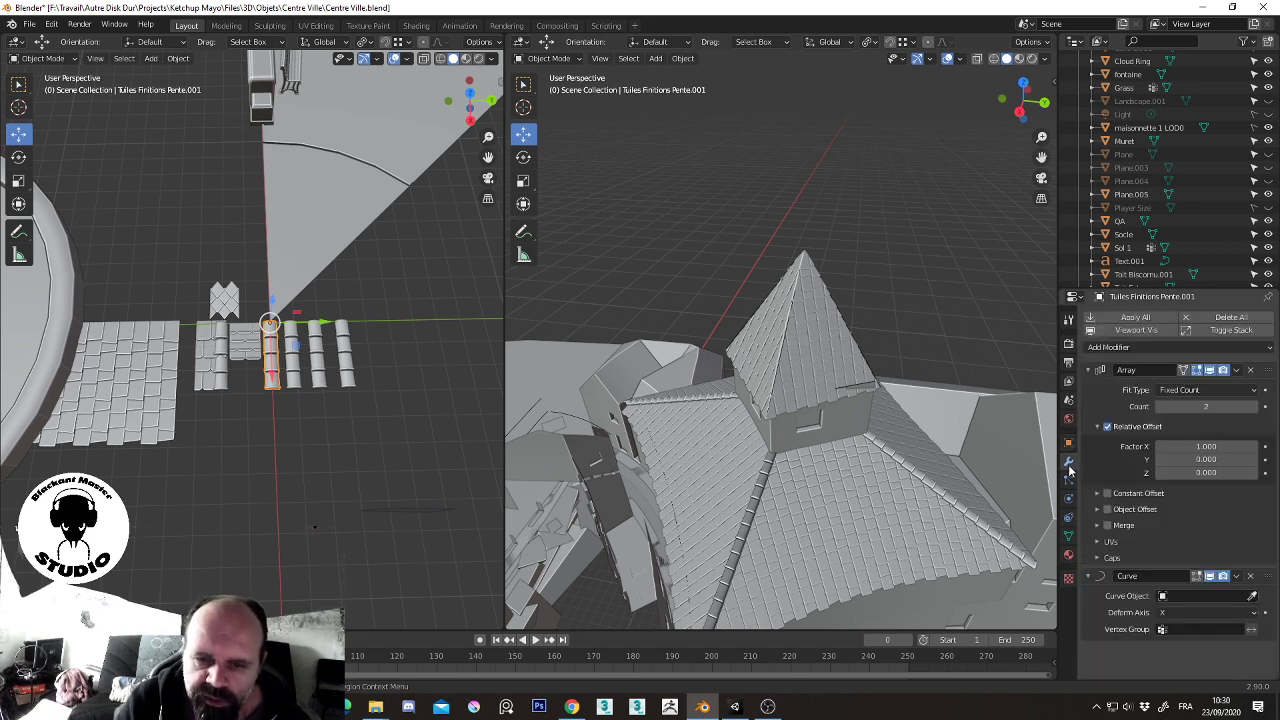
{"action": "left_click", "coordinate": [1089, 371]}
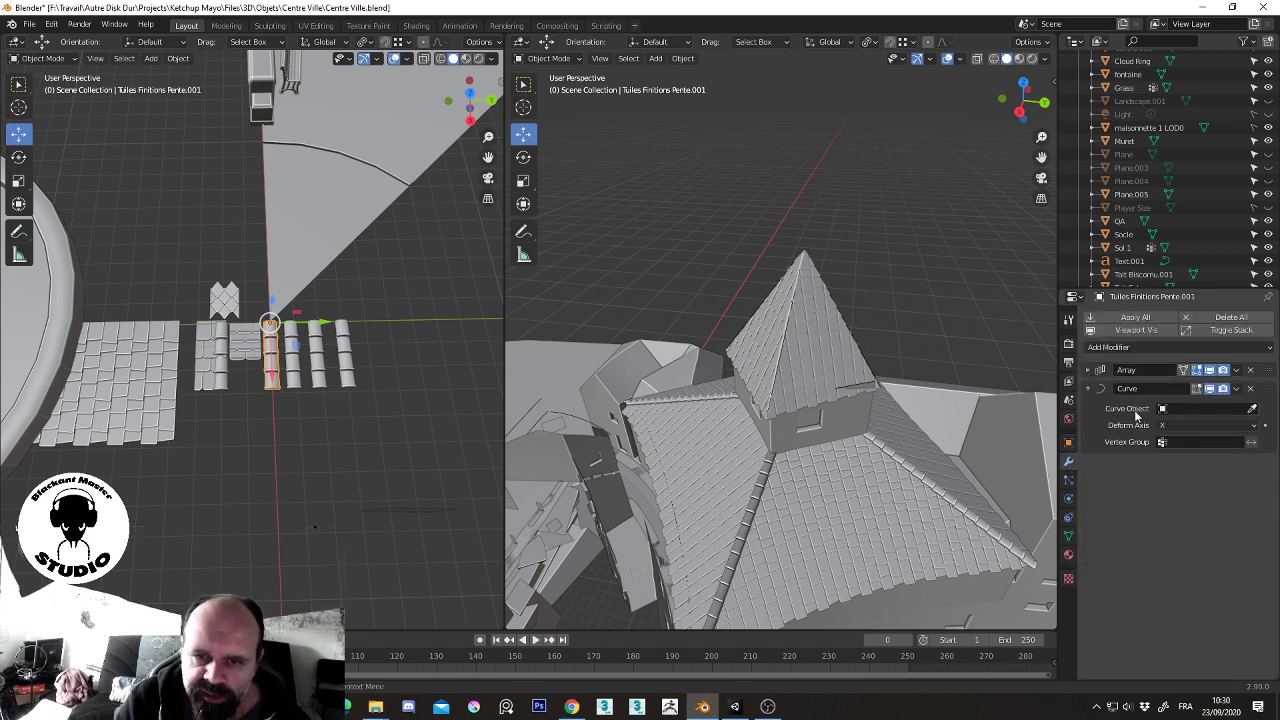
{"action": "left_click", "coordinate": [1252, 408]}
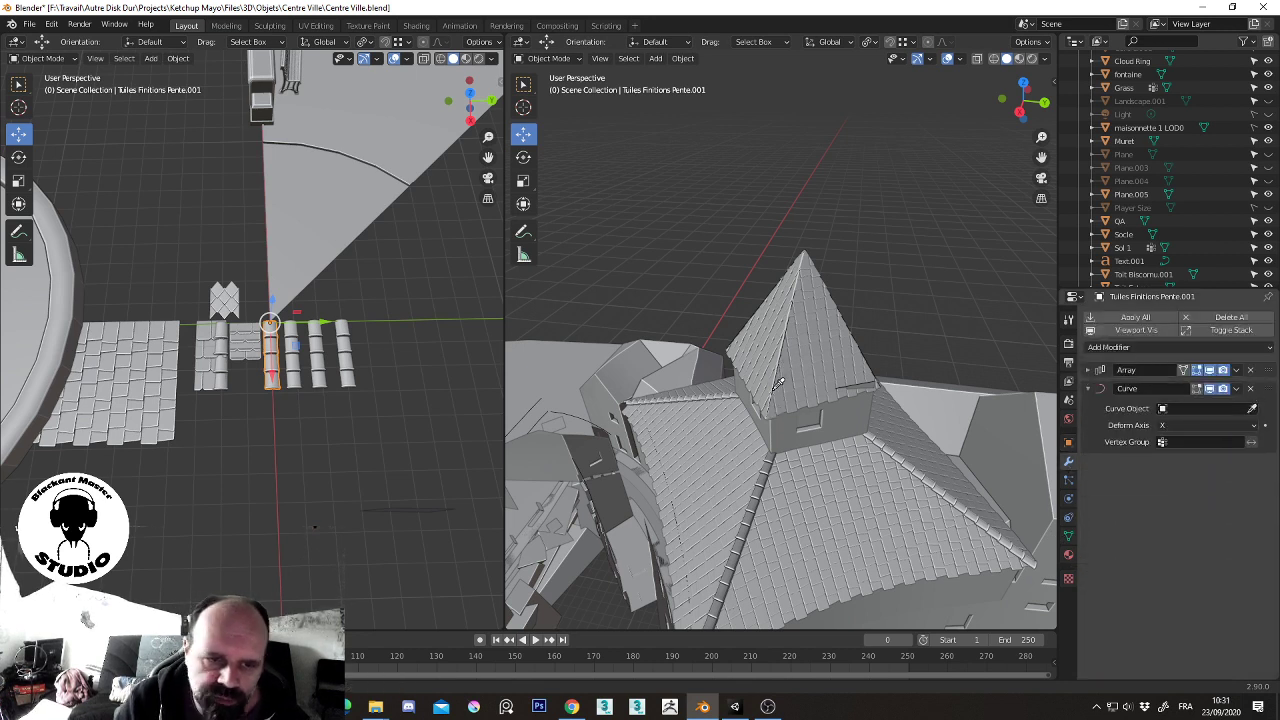
{"action": "left_click", "coordinate": [778, 374]}
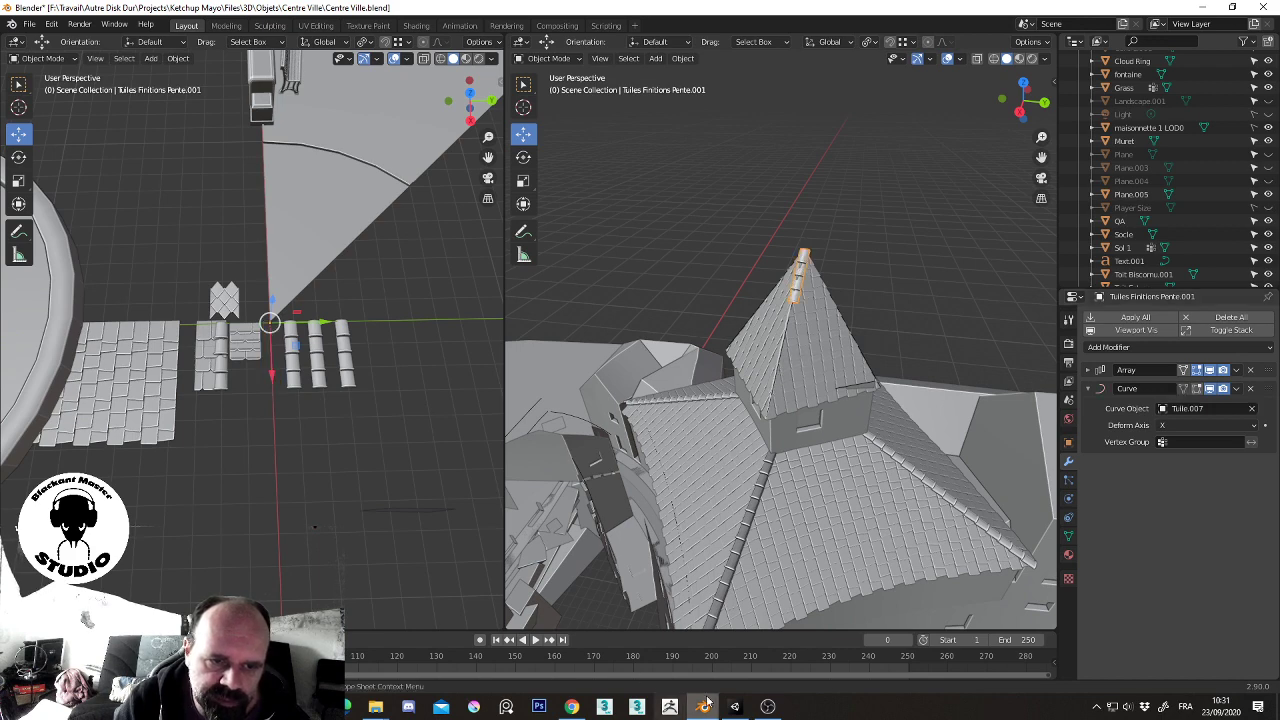
{"action": "scroll", "coordinate": [837, 298], "scroll_direction": "up", "scroll_amount": 2}
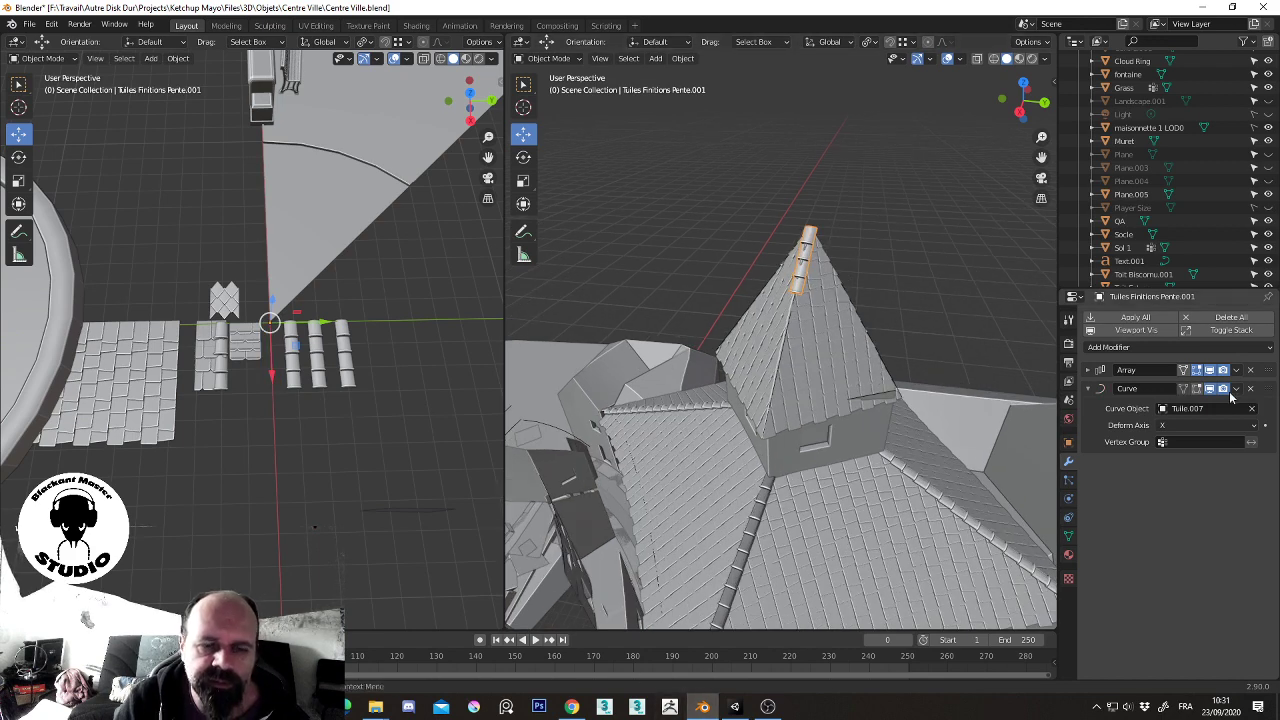
{"action": "left_click", "coordinate": [1100, 372]}
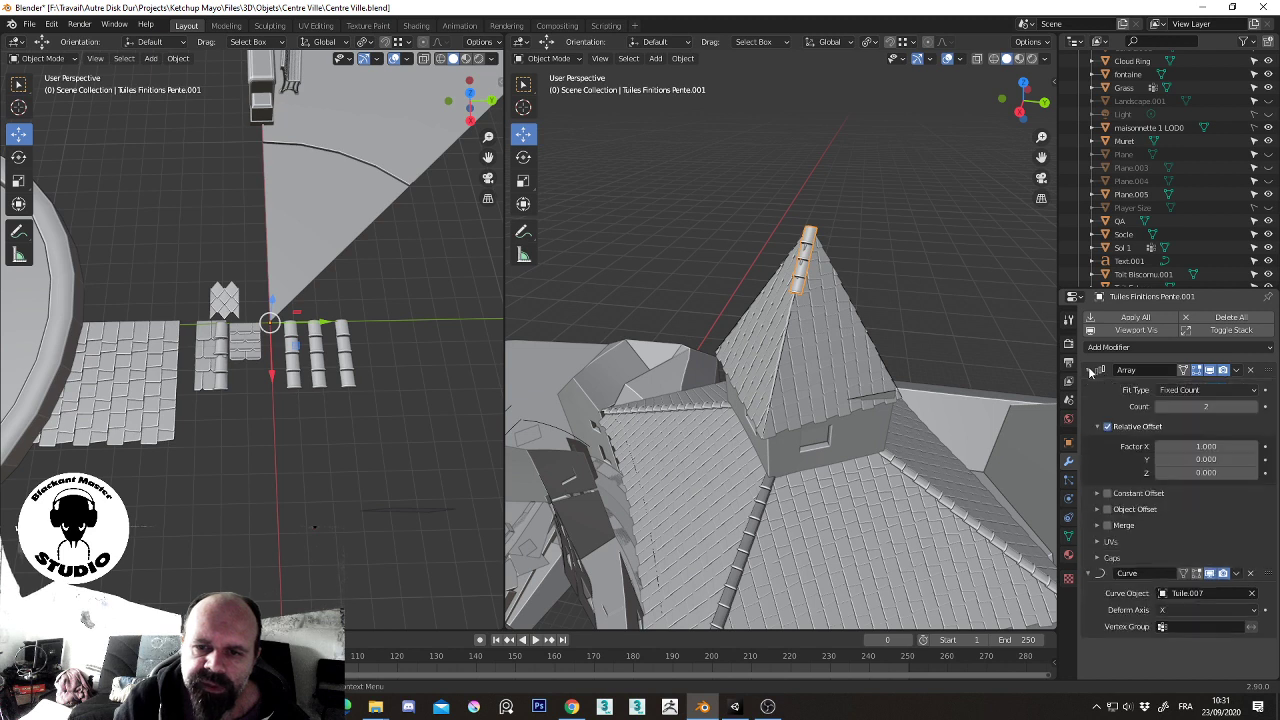
{"action": "left_click", "coordinate": [1255, 407]}
{"action": "left_click", "coordinate": [1255, 407]}
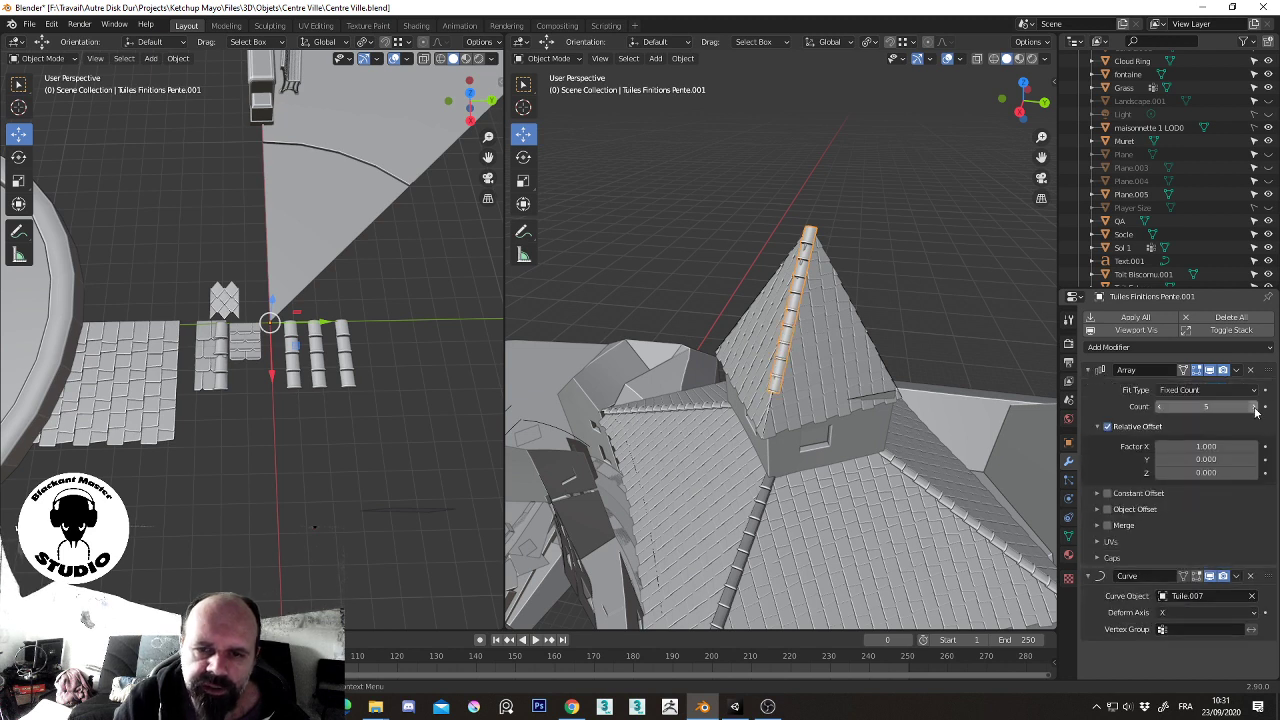
{"action": "left_click", "coordinate": [1255, 407]}
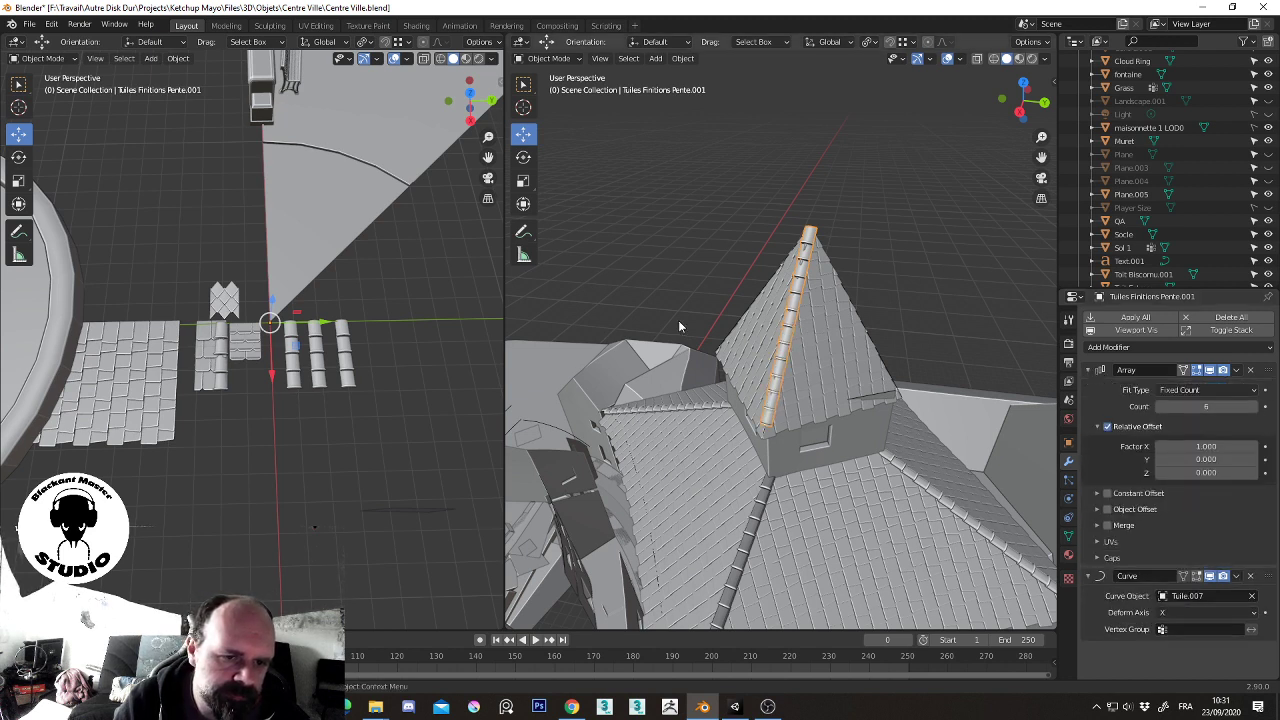
{"action": "left_click", "coordinate": [769, 430]}
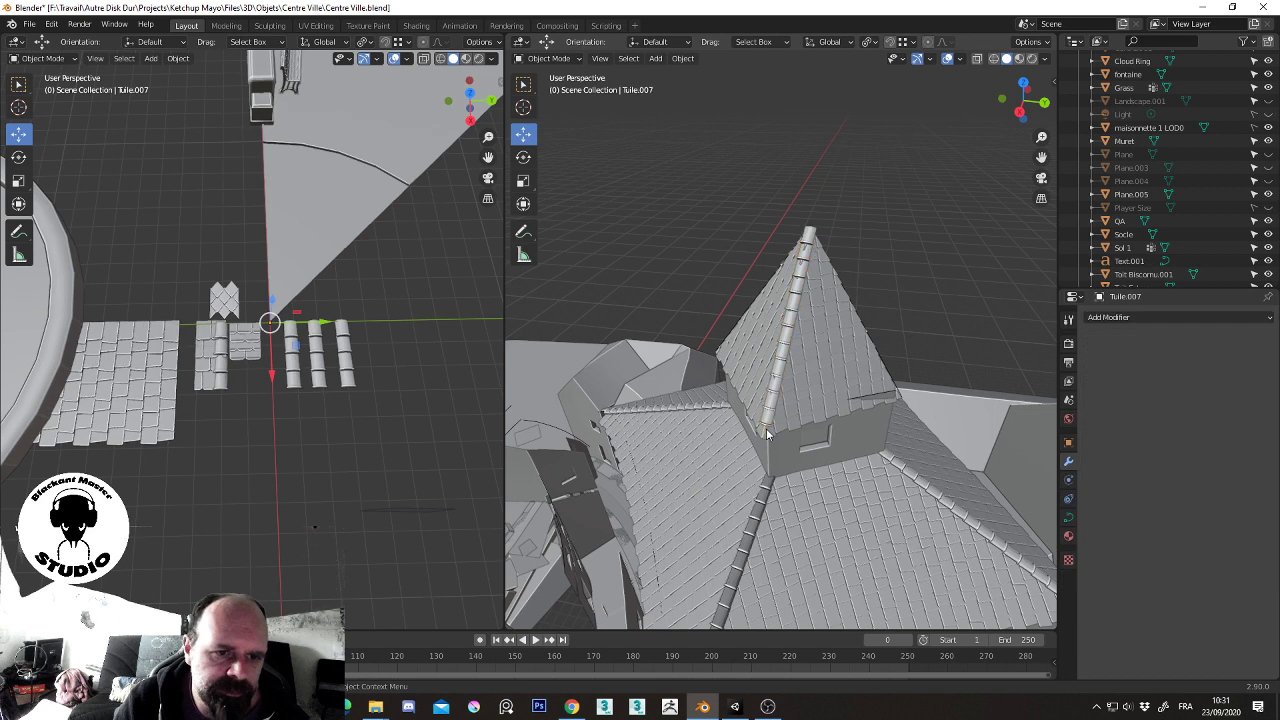
- Enable Bounds Clamp and Stretch in the Tuile.007 curve's Shape settings
{"action": "left_click", "coordinate": [1068, 517]}
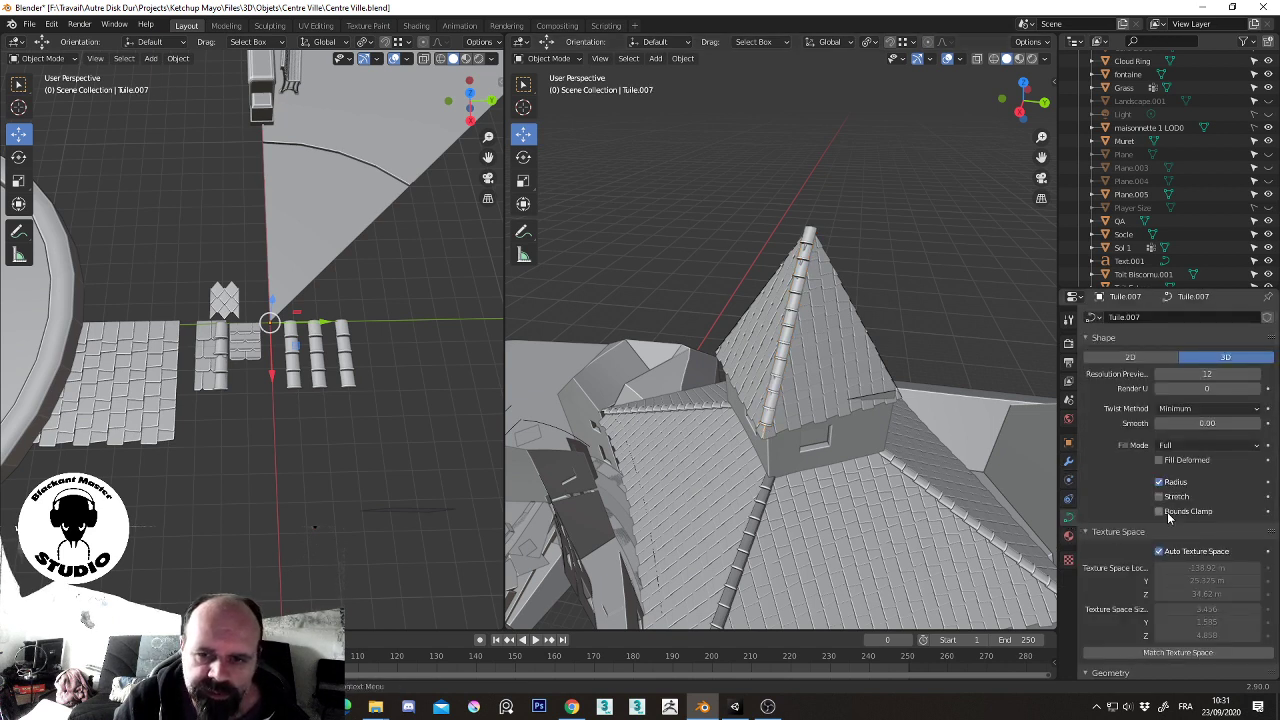
{"action": "left_click", "coordinate": [1160, 512]}
{"action": "left_click", "coordinate": [1160, 496]}
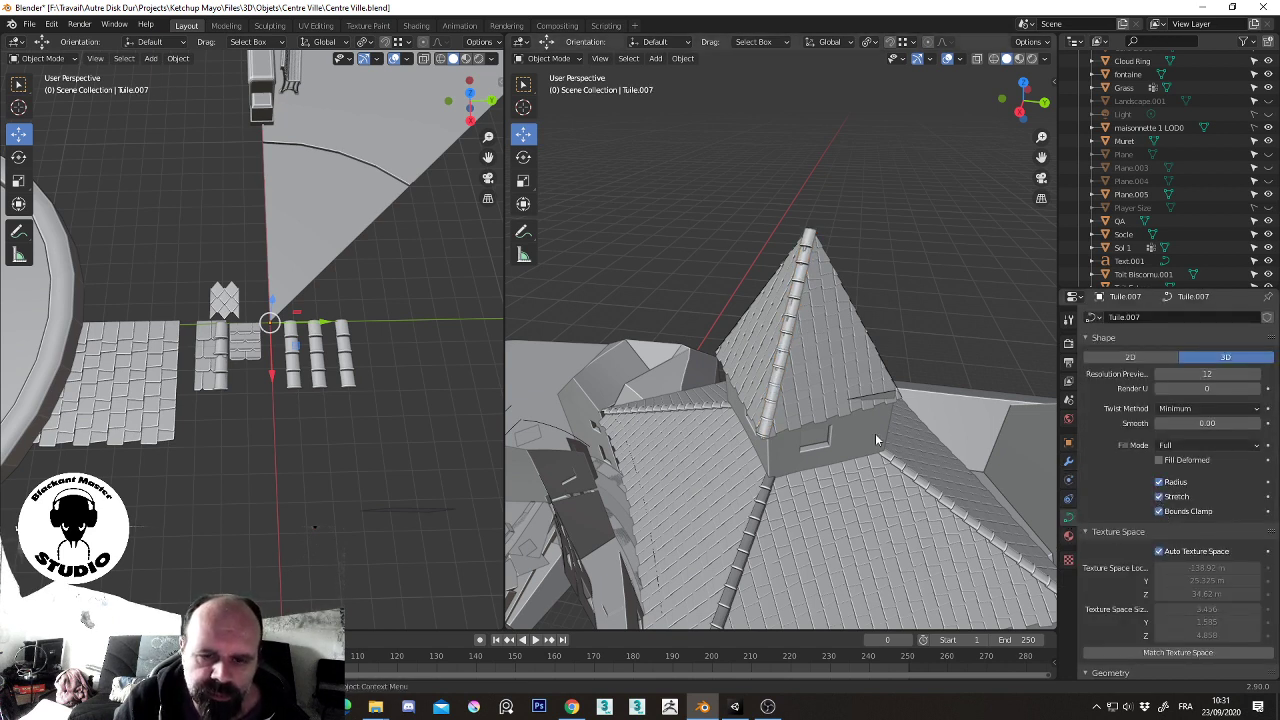
{"action": "mouse_move", "coordinate": [838, 322]}
{"action": "middle_mouse_down"}
{"action": "mouse_move", "coordinate": [754, 343]}
{"action": "mouse_move", "coordinate": [793, 415]}
{"action": "middle_mouse_up"}
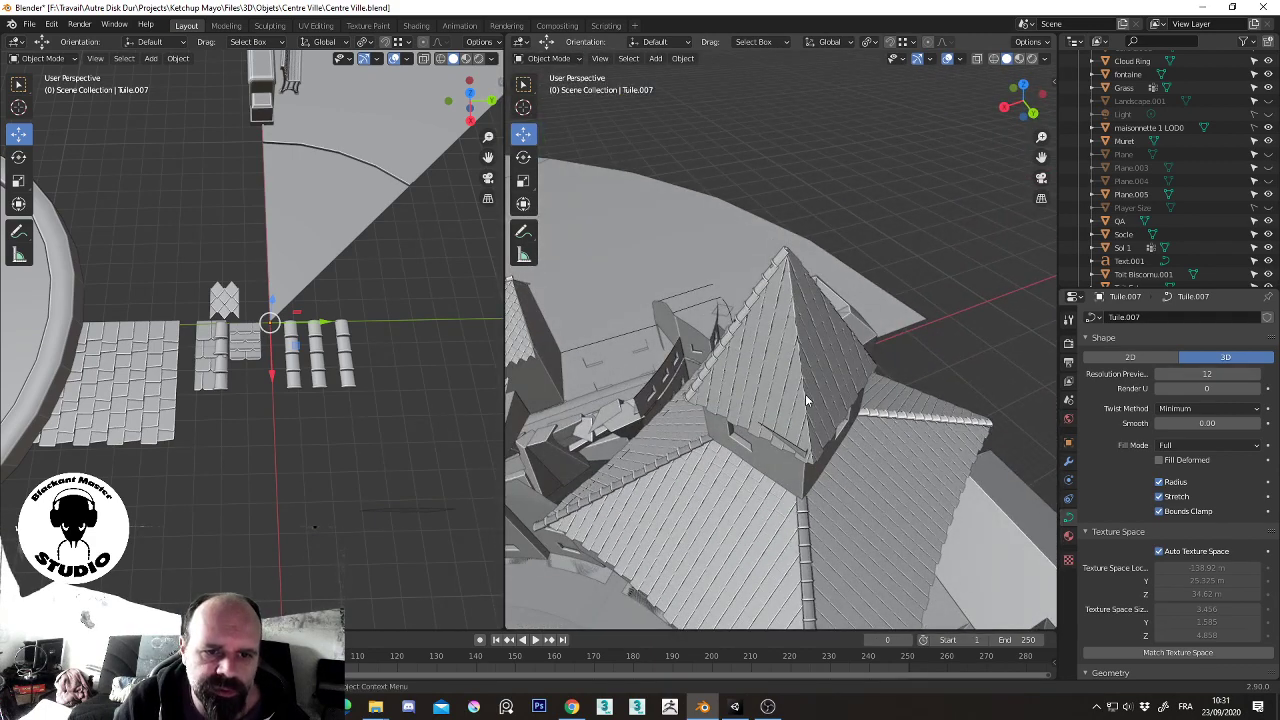
- Enable Stretch on the other ridge curves, Tuile.006, Tuile.004 and Tuile.008
{"action": "left_click", "coordinate": [806, 400]}
{"action": "left_click", "coordinate": [806, 400]}
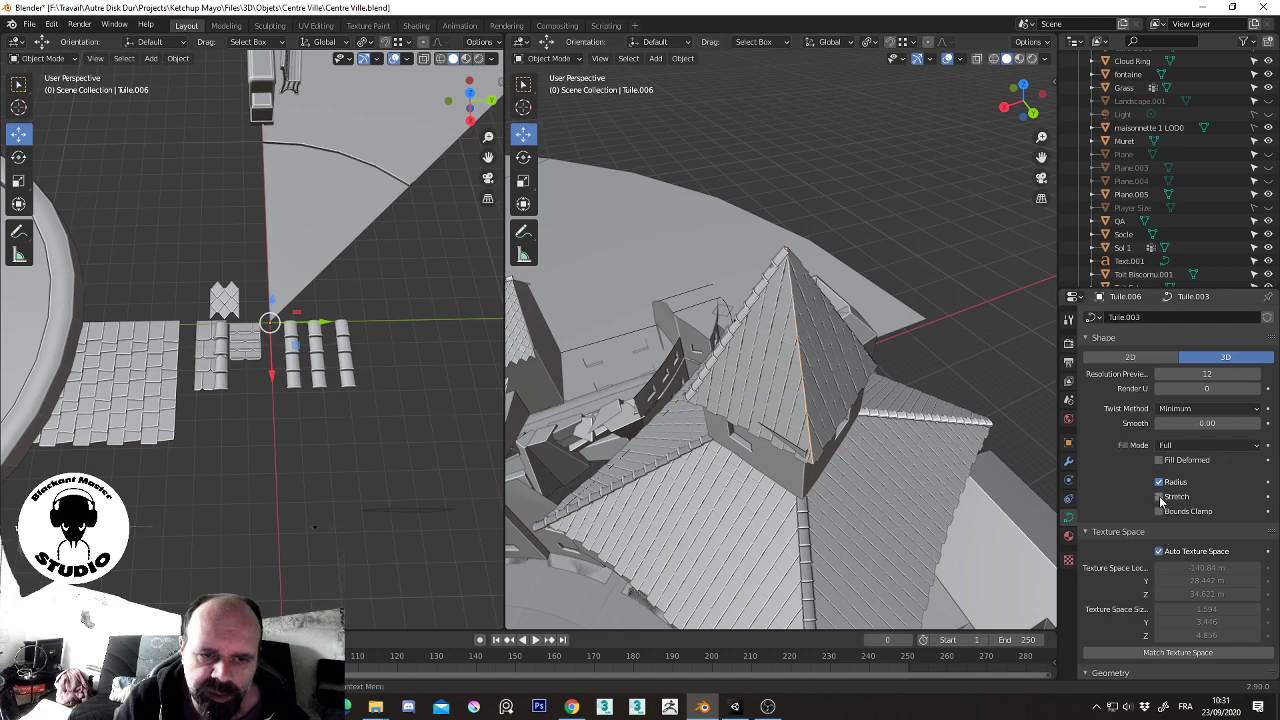
{"action": "middle_click_drag", "start_coordinate": [982, 356], "coordinate": [758, 345]}
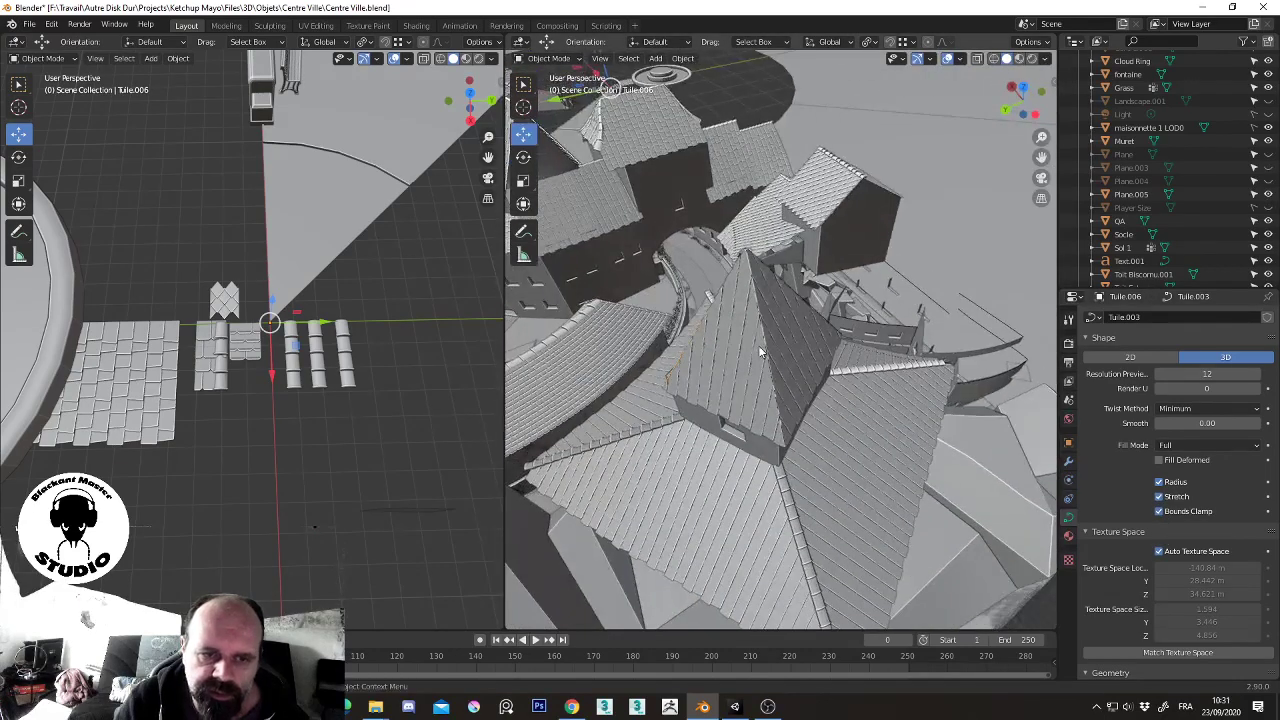
{"action": "left_click", "coordinate": [760, 346]}
{"action": "left_click", "coordinate": [771, 374]}
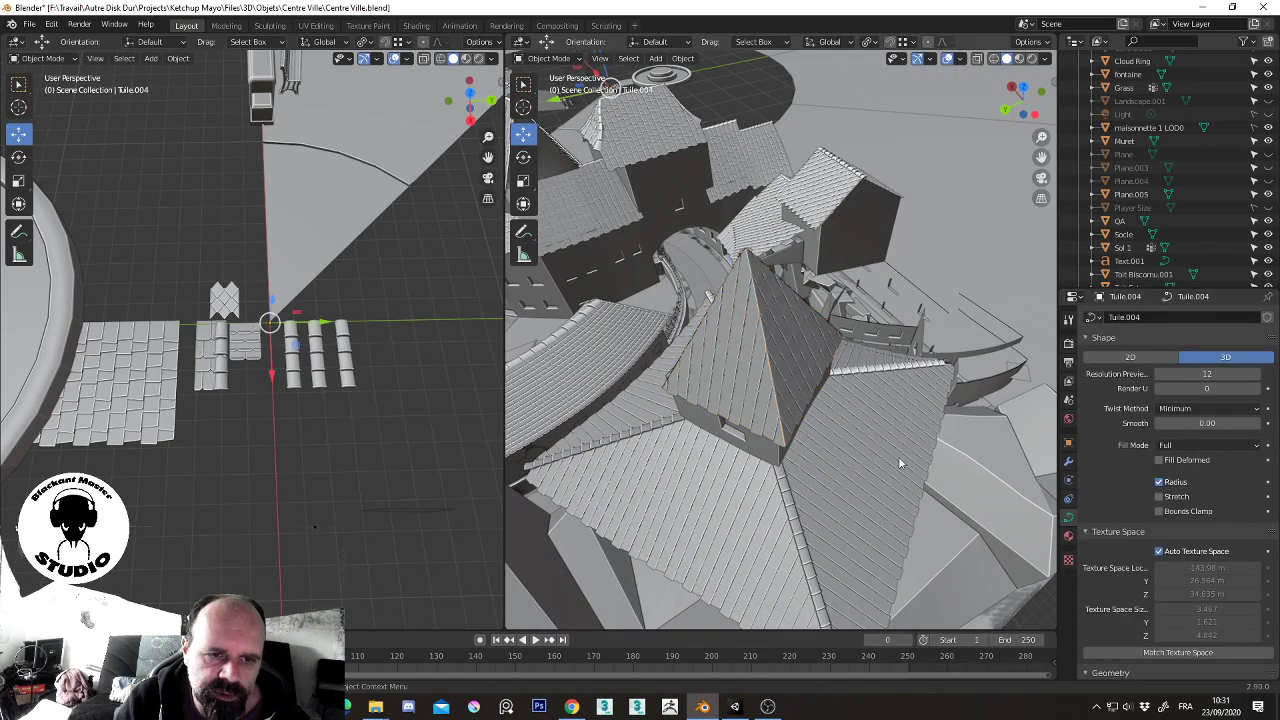
{"action": "left_click", "coordinate": [1159, 496]}
{"action": "middle_click_drag", "start_coordinate": [1029, 490], "coordinate": [914, 385]}
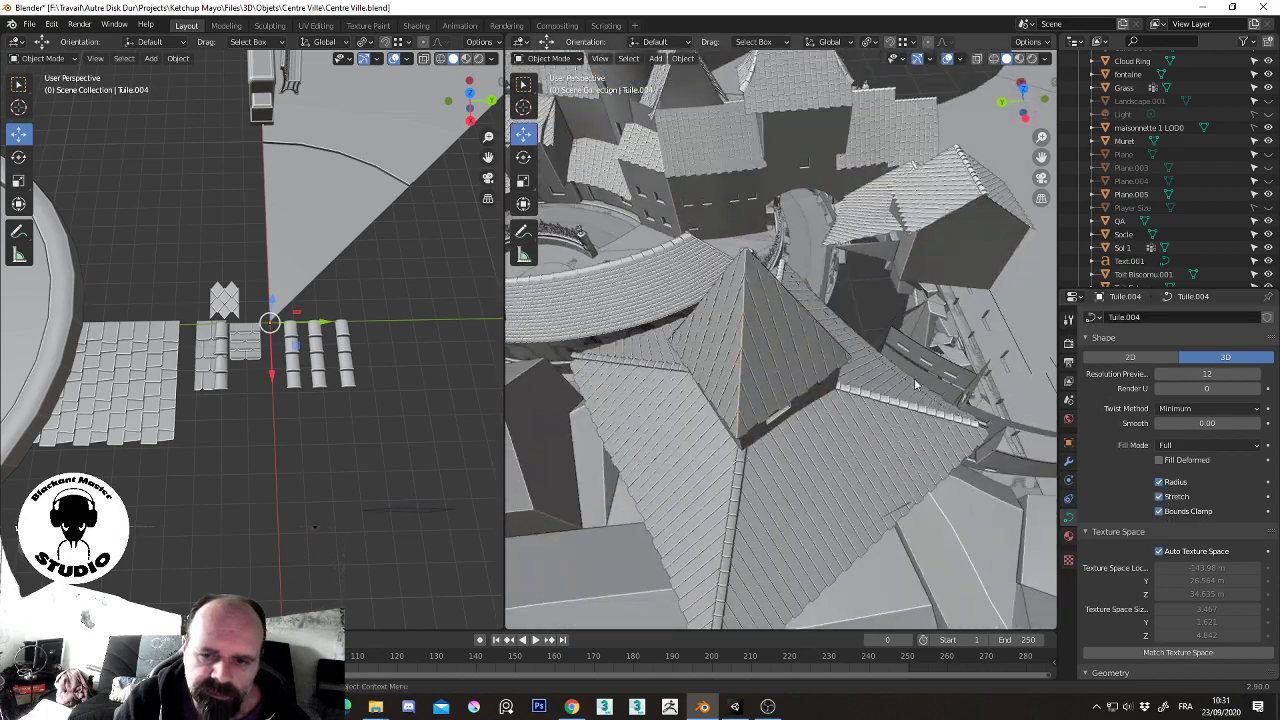
{"action": "left_click", "coordinate": [826, 333]}
{"action": "left_click", "coordinate": [826, 333]}
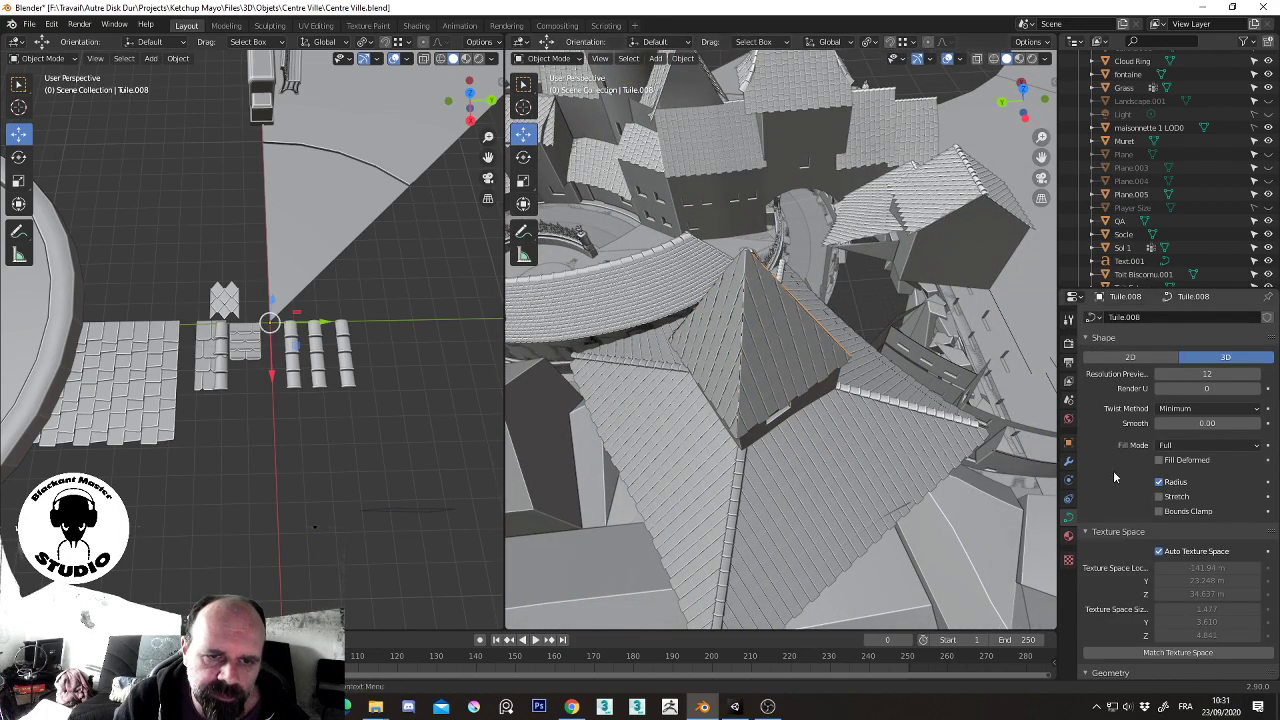
{"action": "left_click", "coordinate": [1159, 496]}
{"action": "middle_click_drag", "start_coordinate": [900, 420], "coordinate": [849, 296]}
{"action": "left_click", "coordinate": [806, 280]}
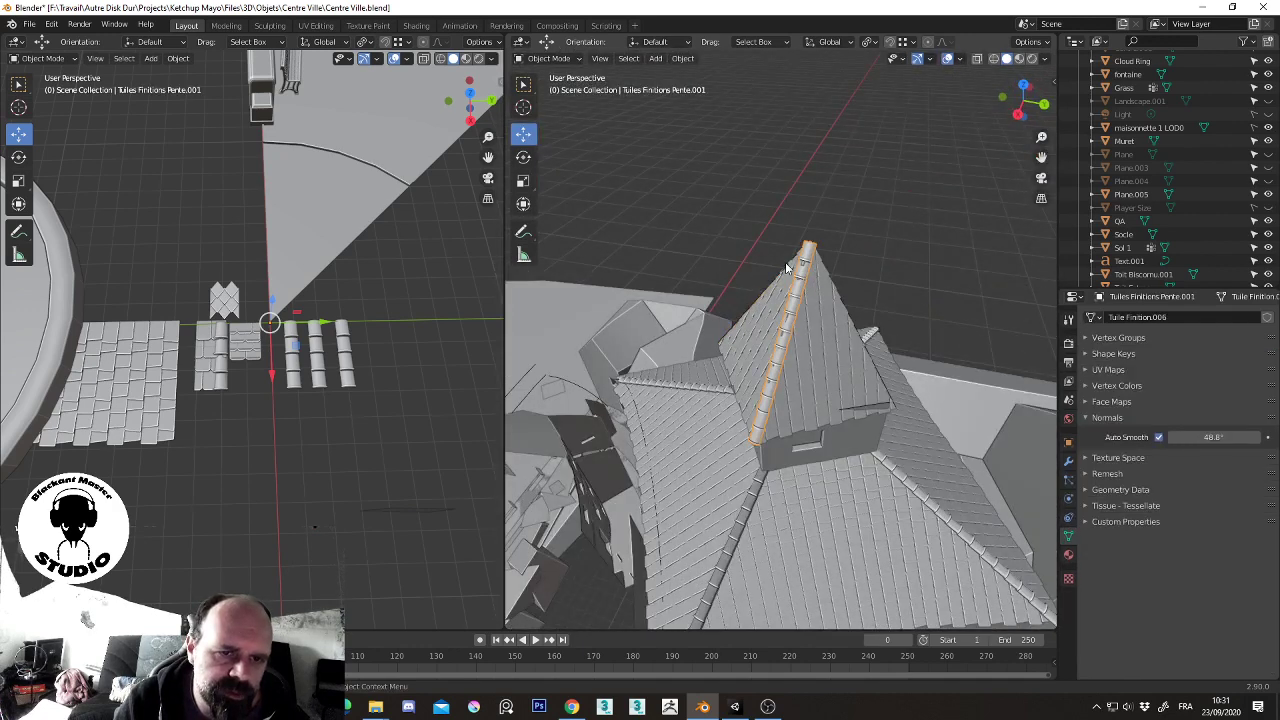
- Raise the first ridge tile row along Z so it sits on the spire edge
{"action": "scroll", "coordinate": [800, 272], "scroll_direction": "up", "scroll_amount": 4}
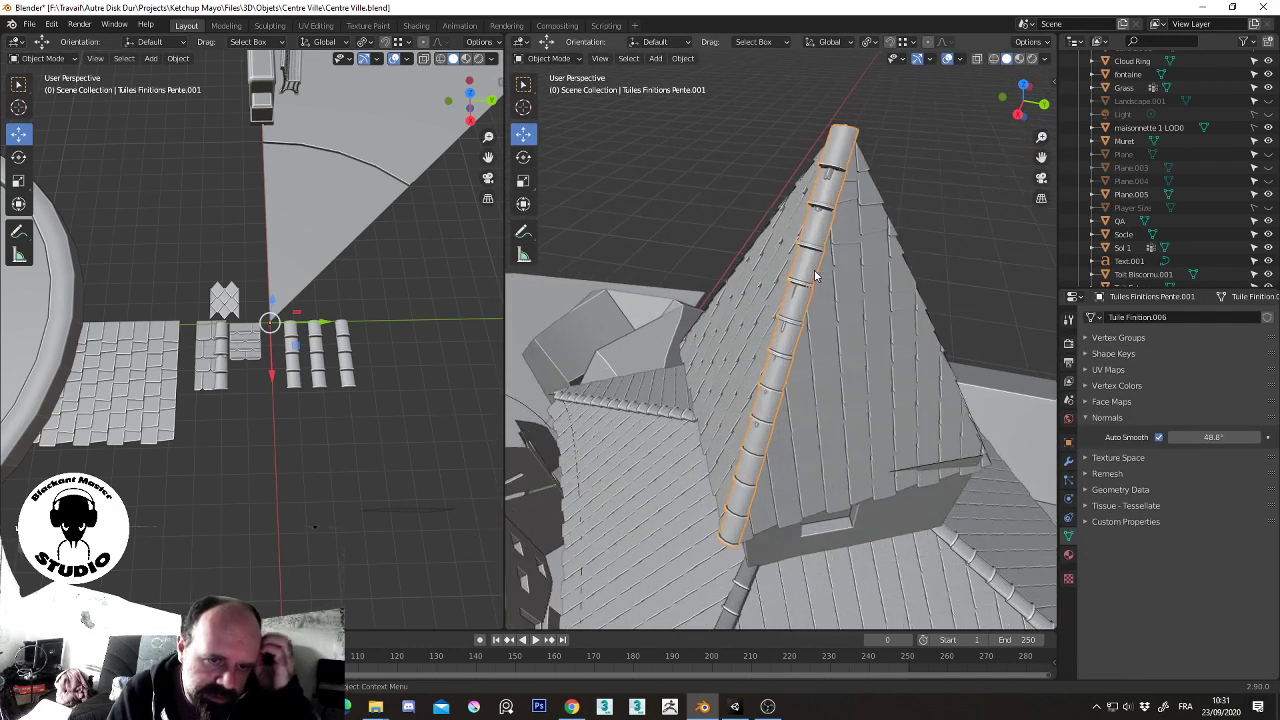
{"action": "middle_click_drag", "start_coordinate": [815, 276], "coordinate": [691, 211]}
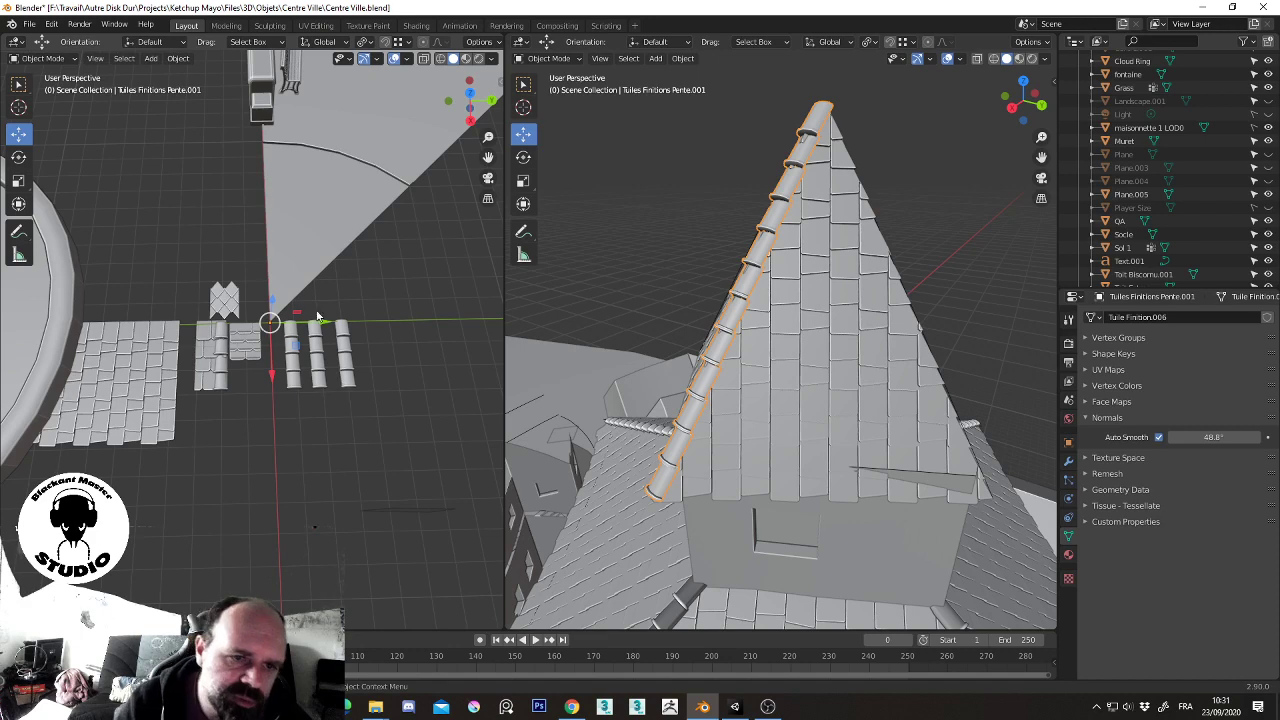
{"action": "mouse_move", "coordinate": [318, 317]}
{"action": "middle_mouse_down"}
{"action": "mouse_move", "coordinate": [220, 281]}
{"action": "mouse_move", "coordinate": [296, 399]}
{"action": "middle_mouse_up"}
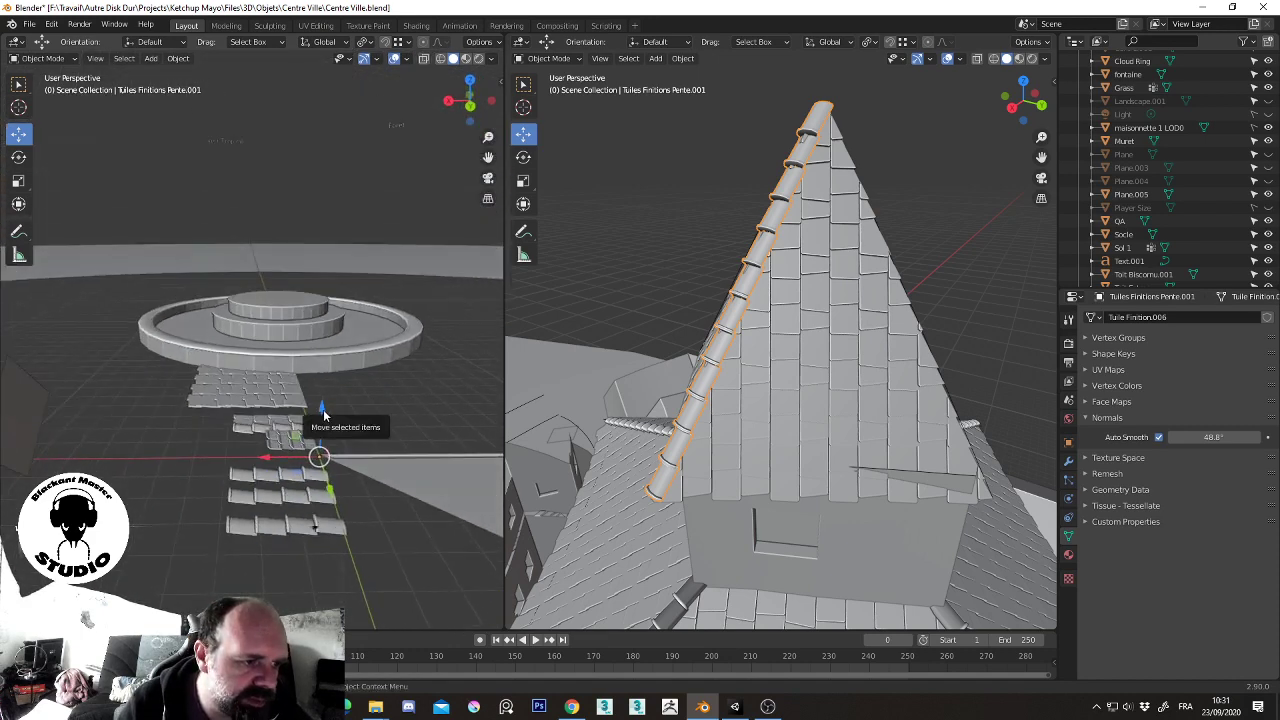
{"action": "key", "text": "g"}
{"action": "key", "text": "z"}
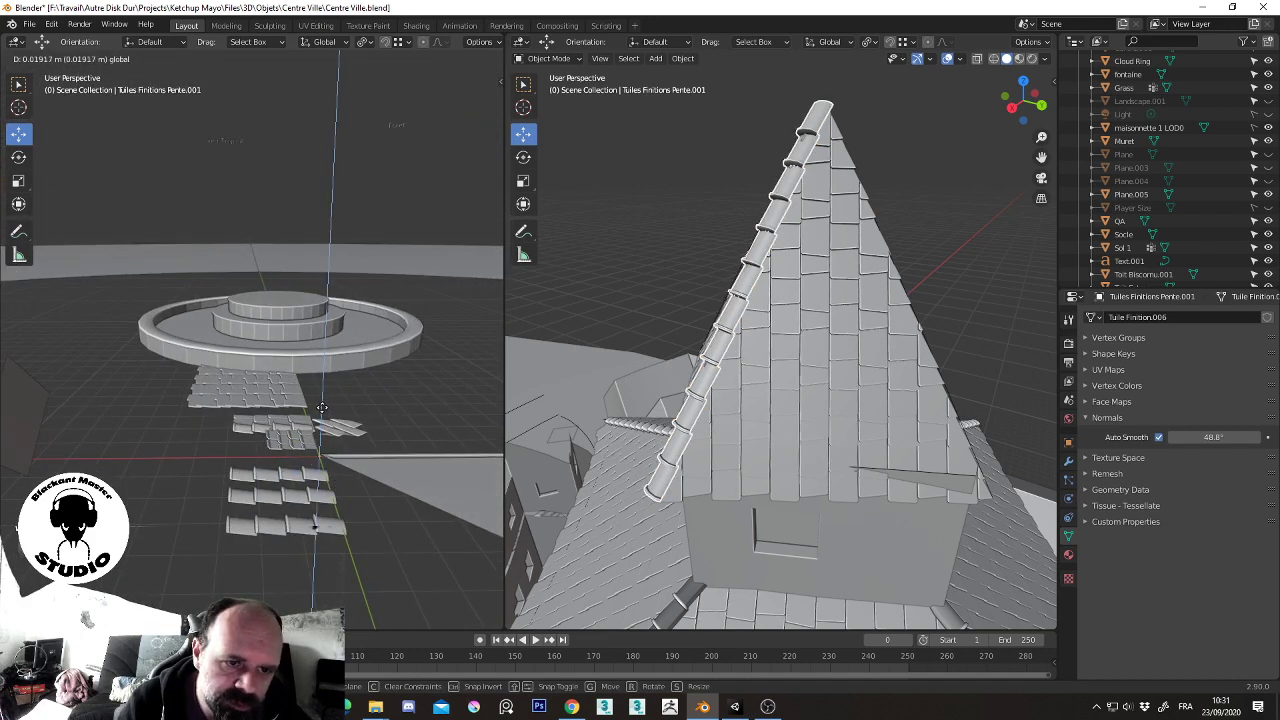
{"action": "left_click", "coordinate": [321, 405]}
{"action": "mouse_move", "coordinate": [700, 340]}
{"action": "middle_mouse_down"}
{"action": "mouse_move", "coordinate": [668, 326]}
{"action": "mouse_move", "coordinate": [637, 349]}
{"action": "mouse_move", "coordinate": [706, 440]}
{"action": "middle_mouse_up"}
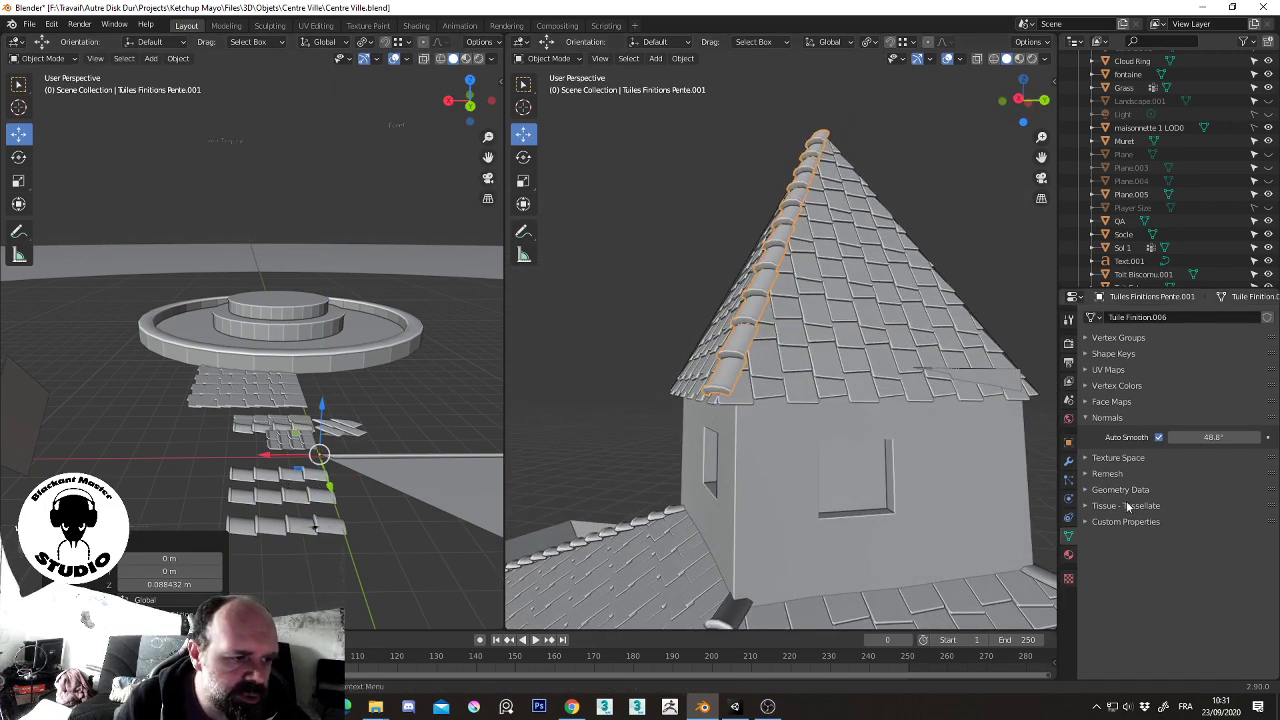
- Give Tuiles Finitions Pente.002 an Array count of 6 and bend it along curve Tuile.006
{"action": "left_click", "coordinate": [1068, 461]}
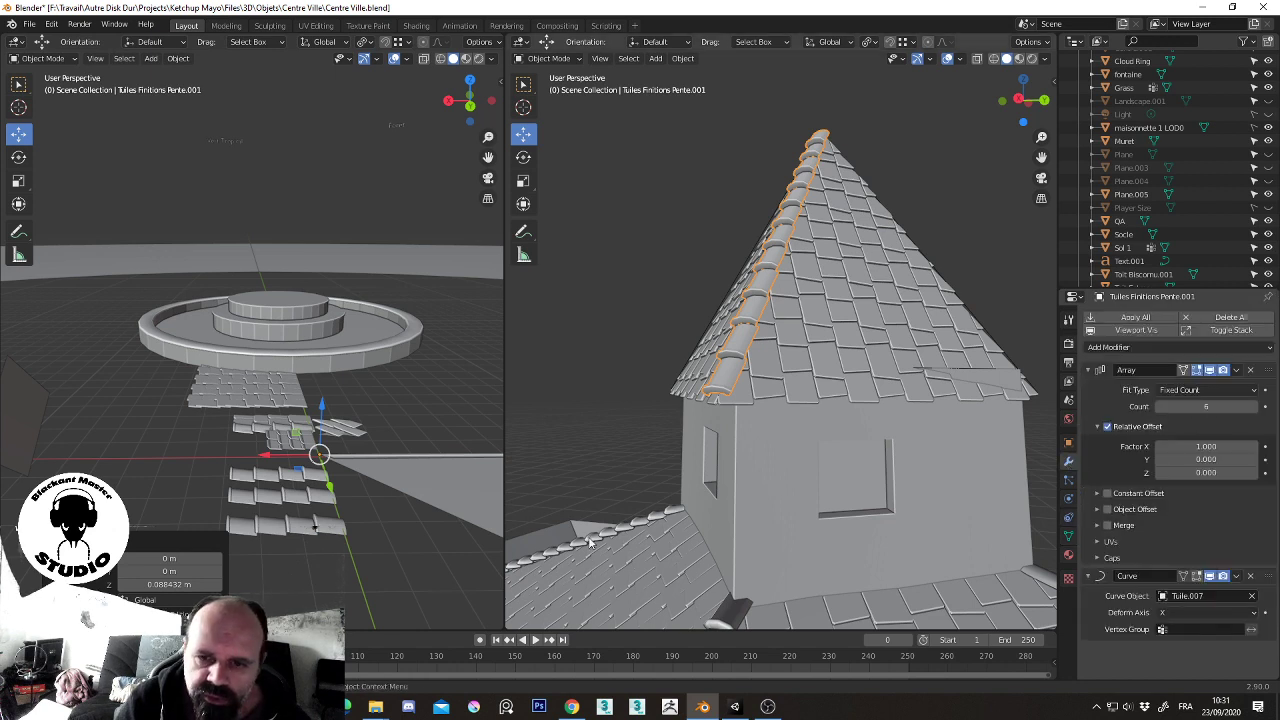
{"action": "left_click", "coordinate": [277, 480]}
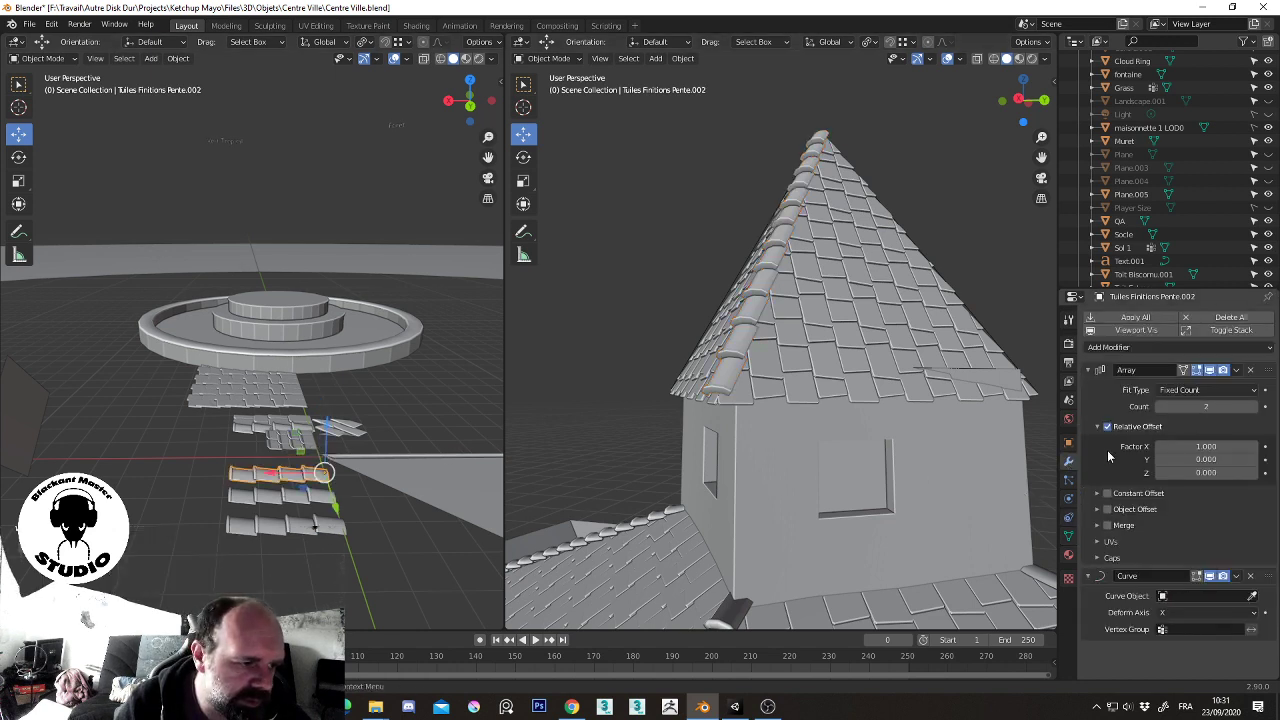
{"action": "left_click", "coordinate": [1254, 408]}
{"action": "left_click", "coordinate": [1254, 408]}
{"action": "left_click", "coordinate": [1254, 408]}
{"action": "left_click", "coordinate": [1254, 408]}
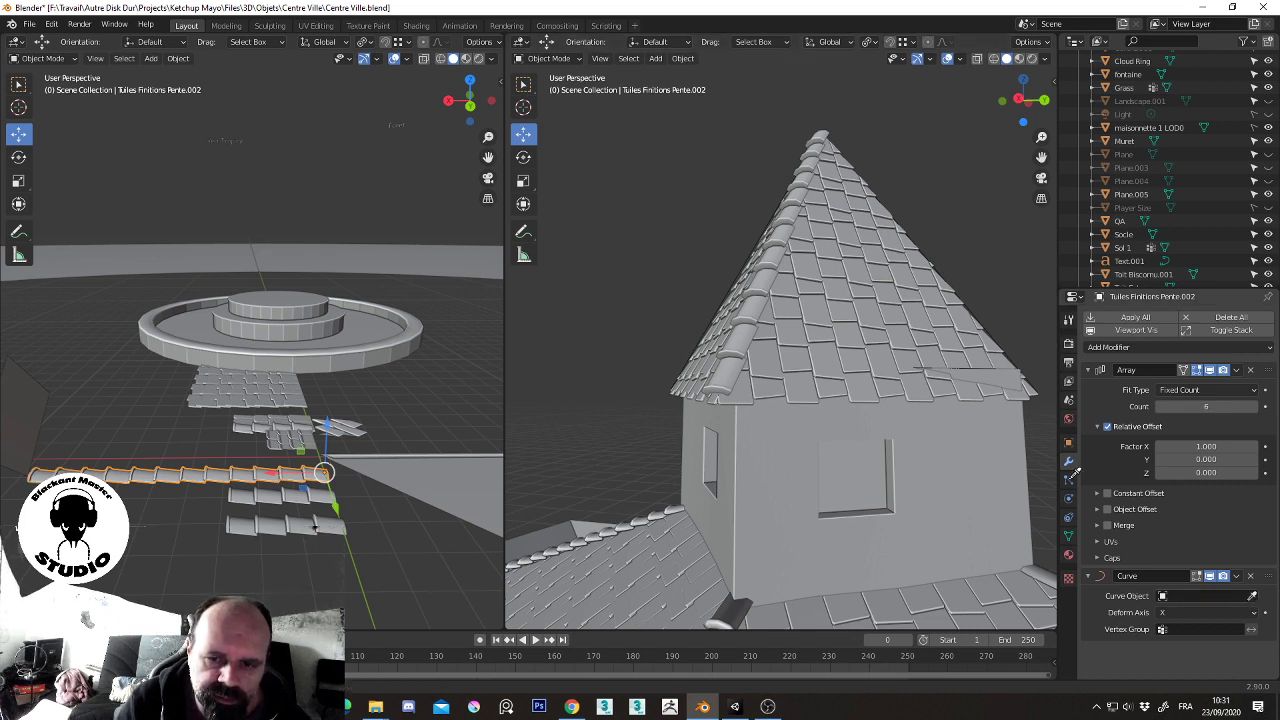
{"action": "left_click", "coordinate": [1010, 345]}
{"action": "mouse_move", "coordinate": [853, 527]}
{"action": "middle_mouse_down"}
{"action": "mouse_move", "coordinate": [856, 357]}
{"action": "mouse_move", "coordinate": [700, 365]}
{"action": "middle_mouse_up"}
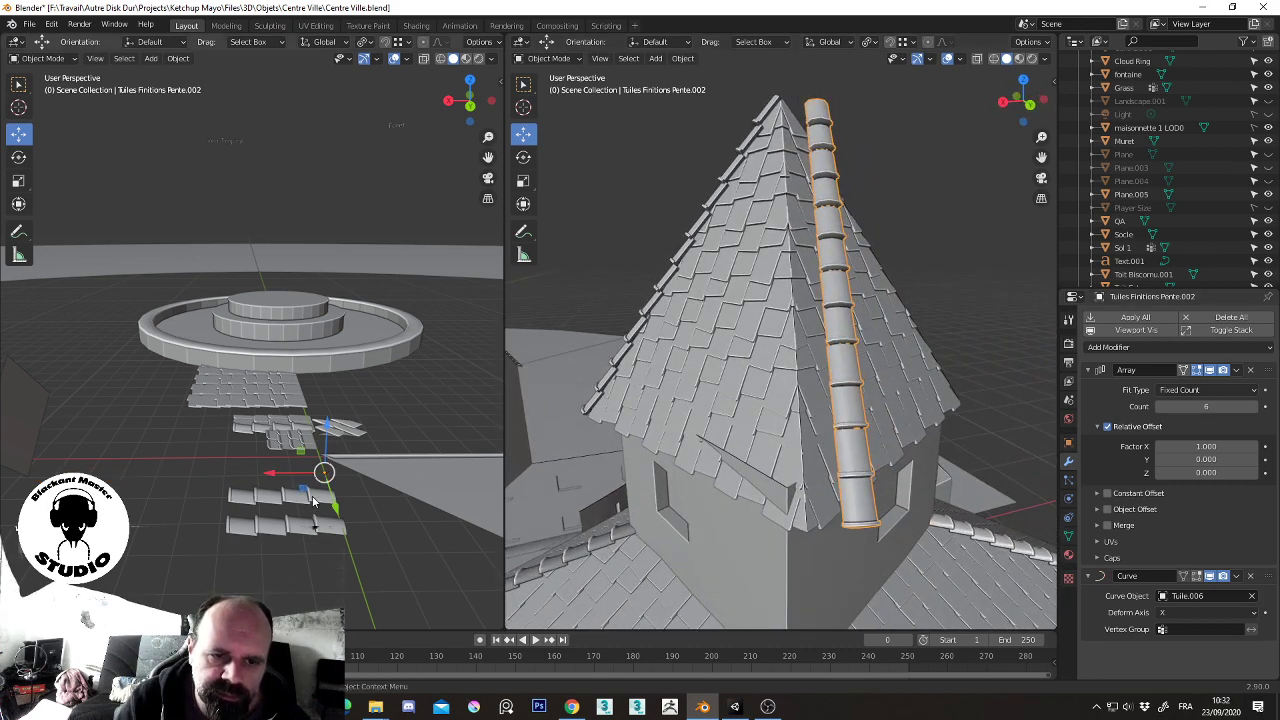
- Set Pente.002's Location Y to 0 m and raise it 0.045412 m along Z
{"action": "left_click", "coordinate": [1068, 442]}
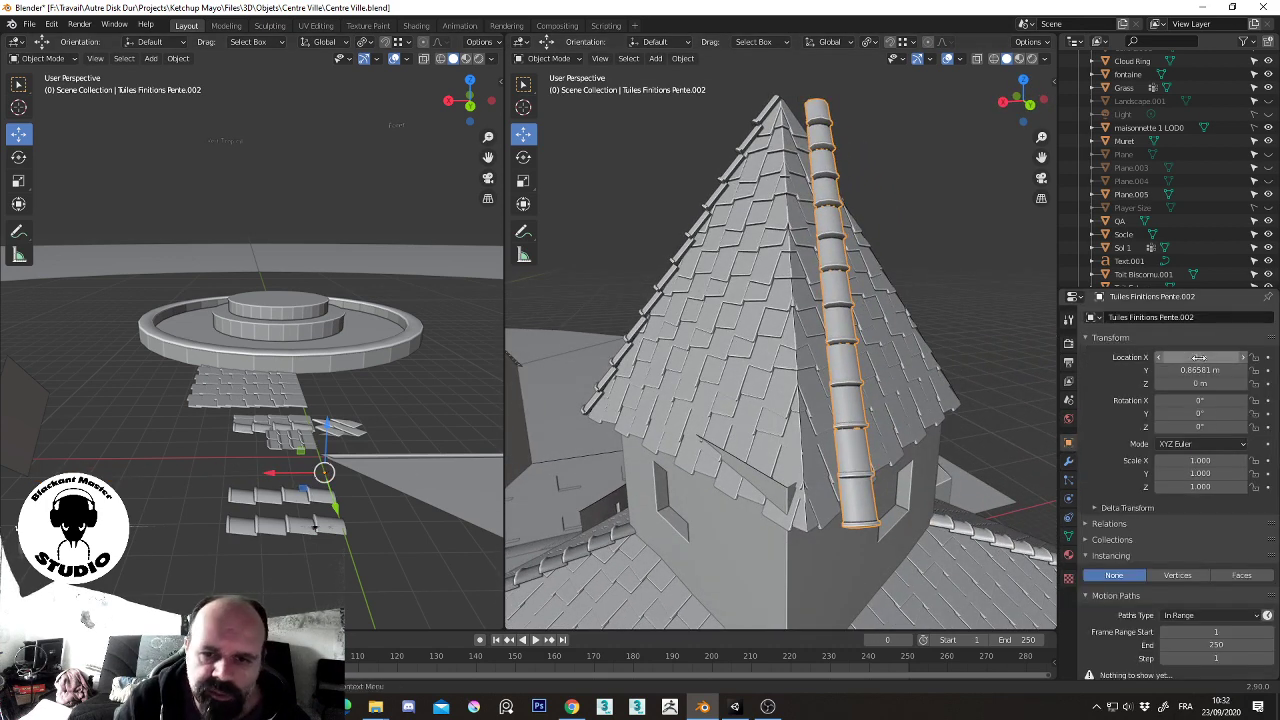
{"action": "left_click", "coordinate": [1199, 370]}
{"action": "type", "text": "0"}
{"action": "key", "text": "Return"}
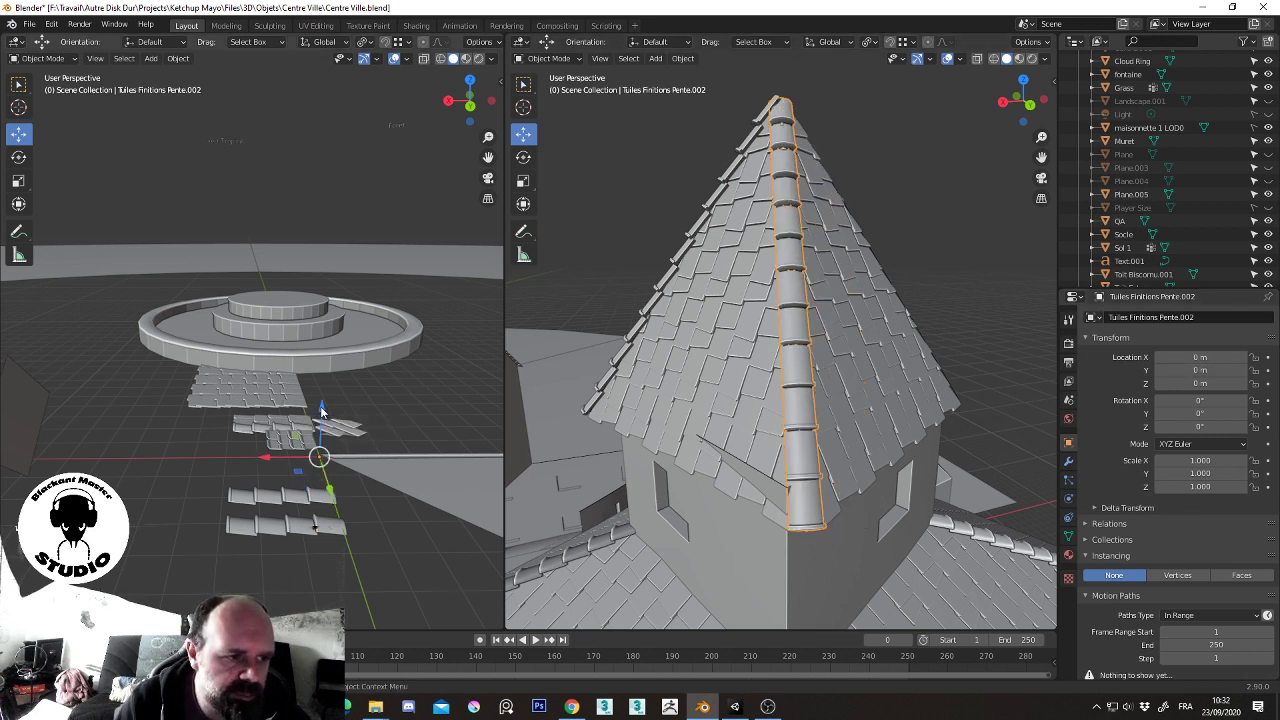
{"action": "key", "text": "g"}
{"action": "key", "text": "z"}
{"action": "key", "text": "0"}
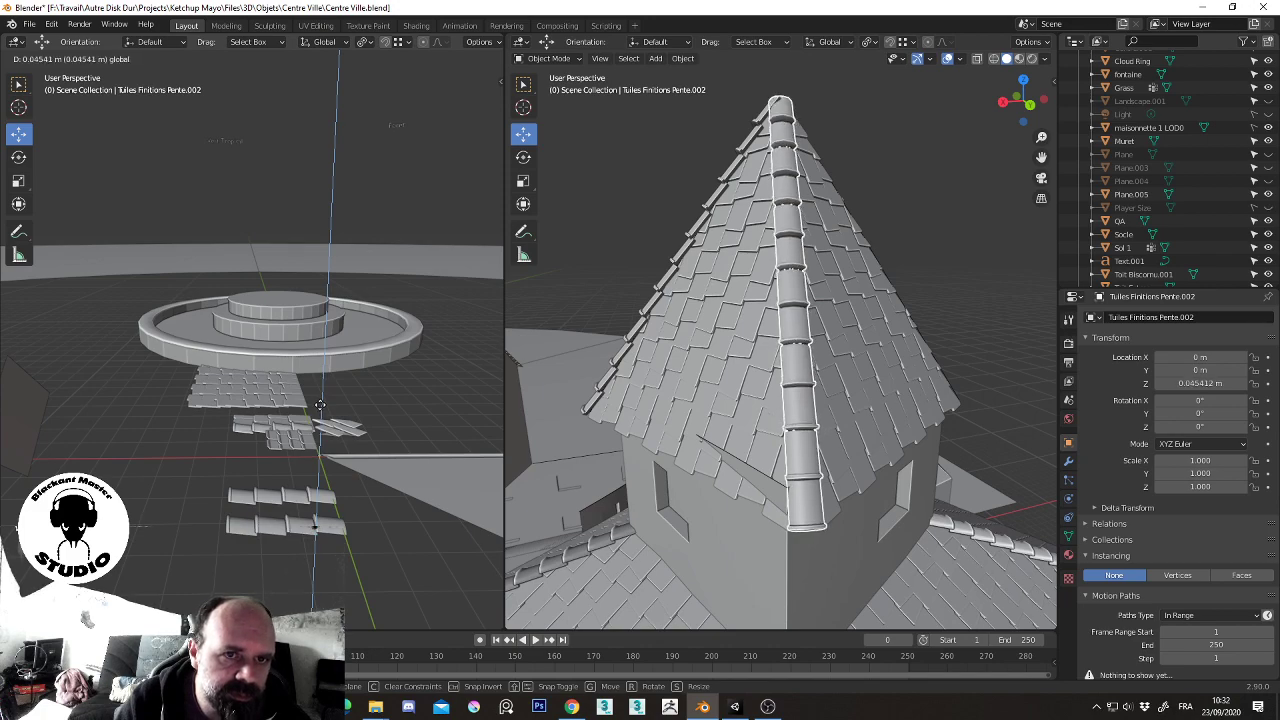
{"action": "left_click", "coordinate": [460, 428]}
{"action": "mouse_move", "coordinate": [700, 380]}
{"action": "middle_mouse_down"}
{"action": "mouse_move", "coordinate": [716, 314]}
{"action": "mouse_move", "coordinate": [400, 472]}
{"action": "middle_mouse_up"}
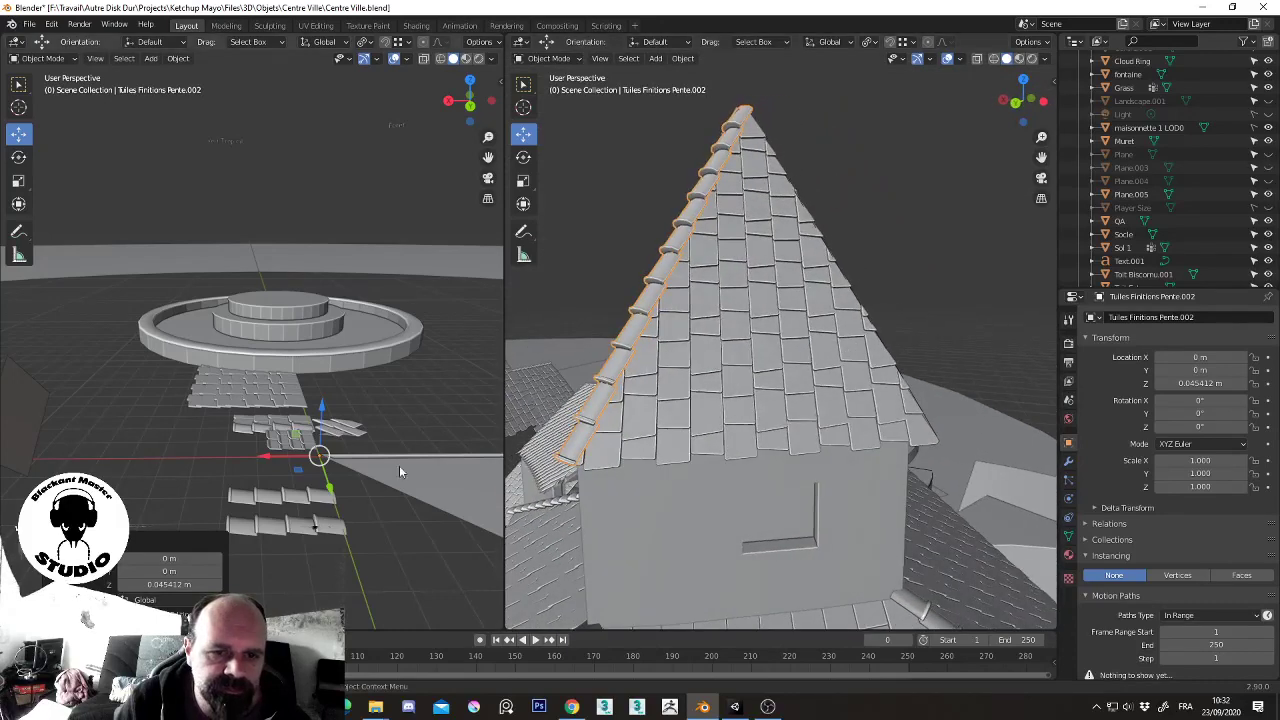
- Set Pente.003 to Y 0, Array count 6, curve Tuile.004, lifted 0.057 m
{"action": "left_click", "coordinate": [305, 503]}
{"action": "left_click", "coordinate": [1199, 370]}
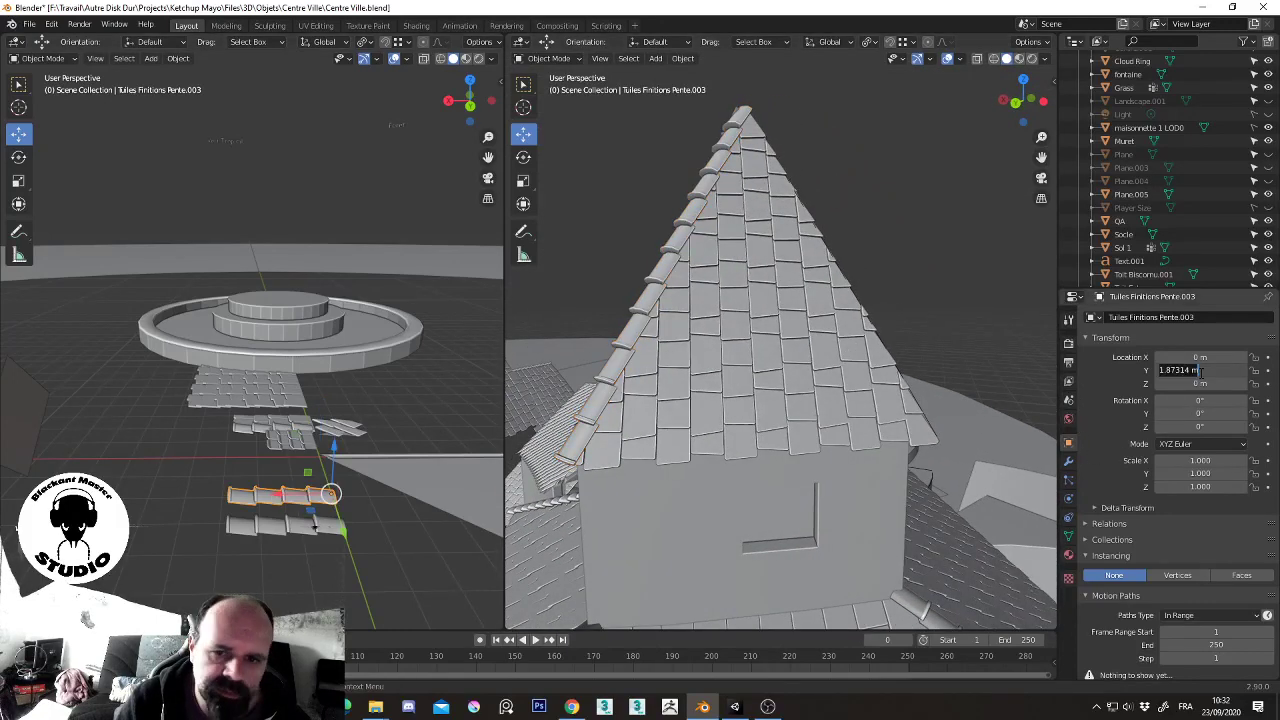
{"action": "type", "text": "0"}
{"action": "key", "text": "Return"}
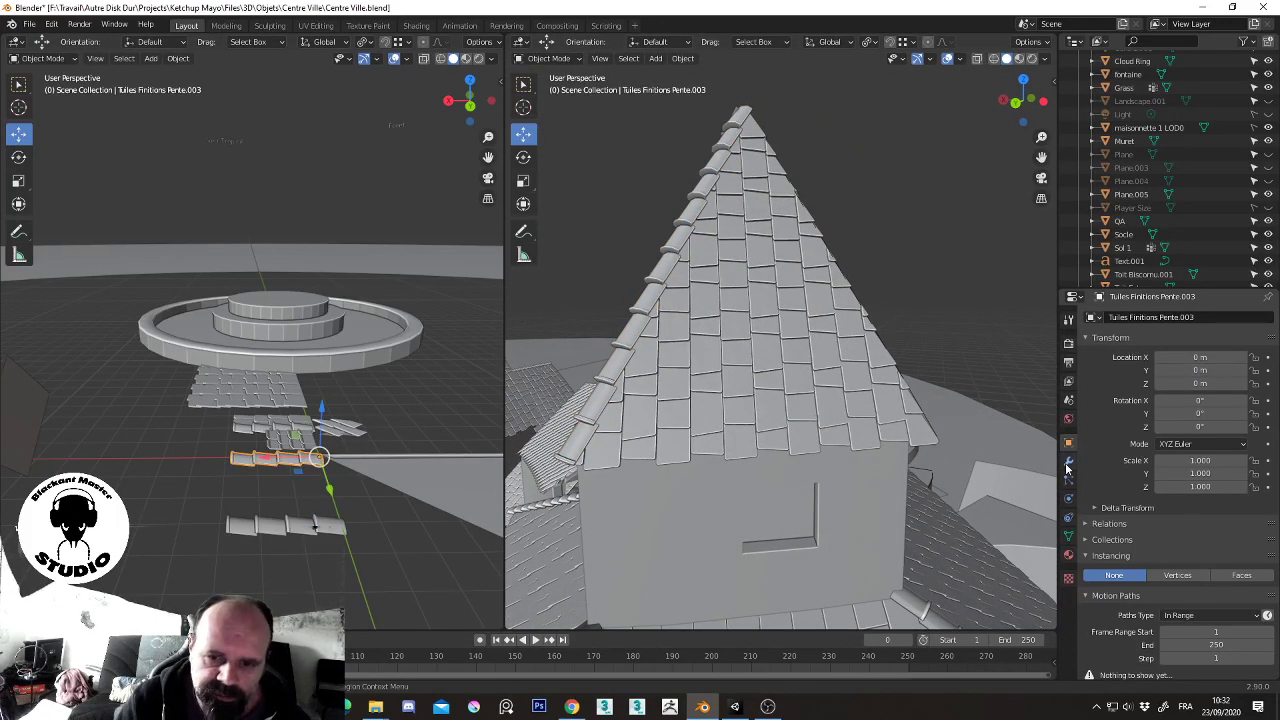
{"action": "left_click", "coordinate": [1068, 461]}
{"action": "left_click_drag", "start_coordinate": [1205, 406], "coordinate": [1245, 406]}
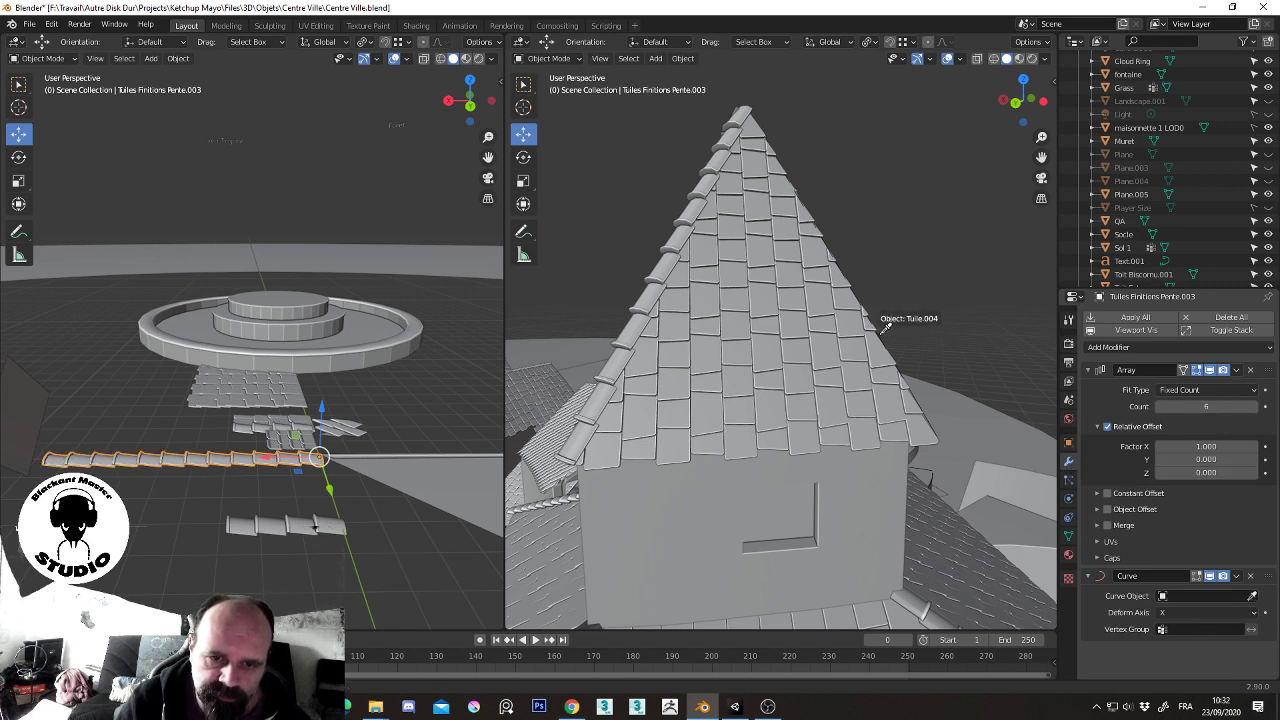
{"action": "left_click", "coordinate": [916, 328]}
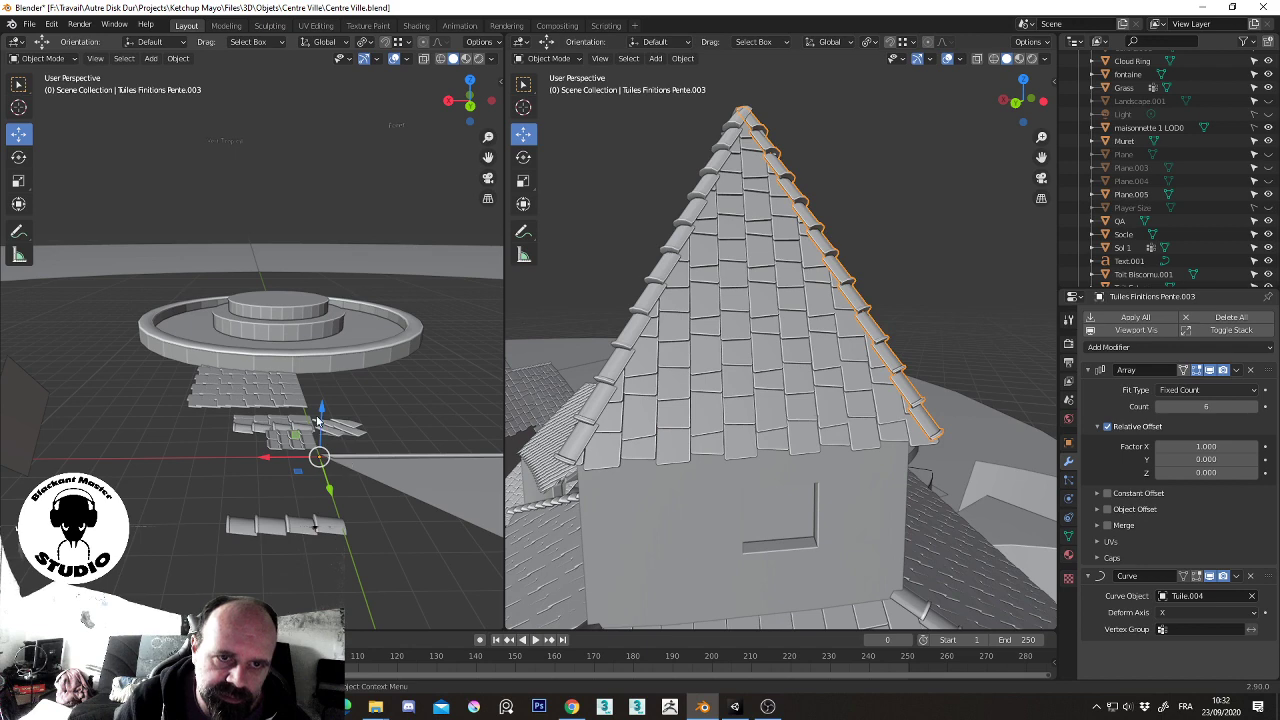
{"action": "left_click_drag", "start_coordinate": [322, 410], "coordinate": [322, 407]}
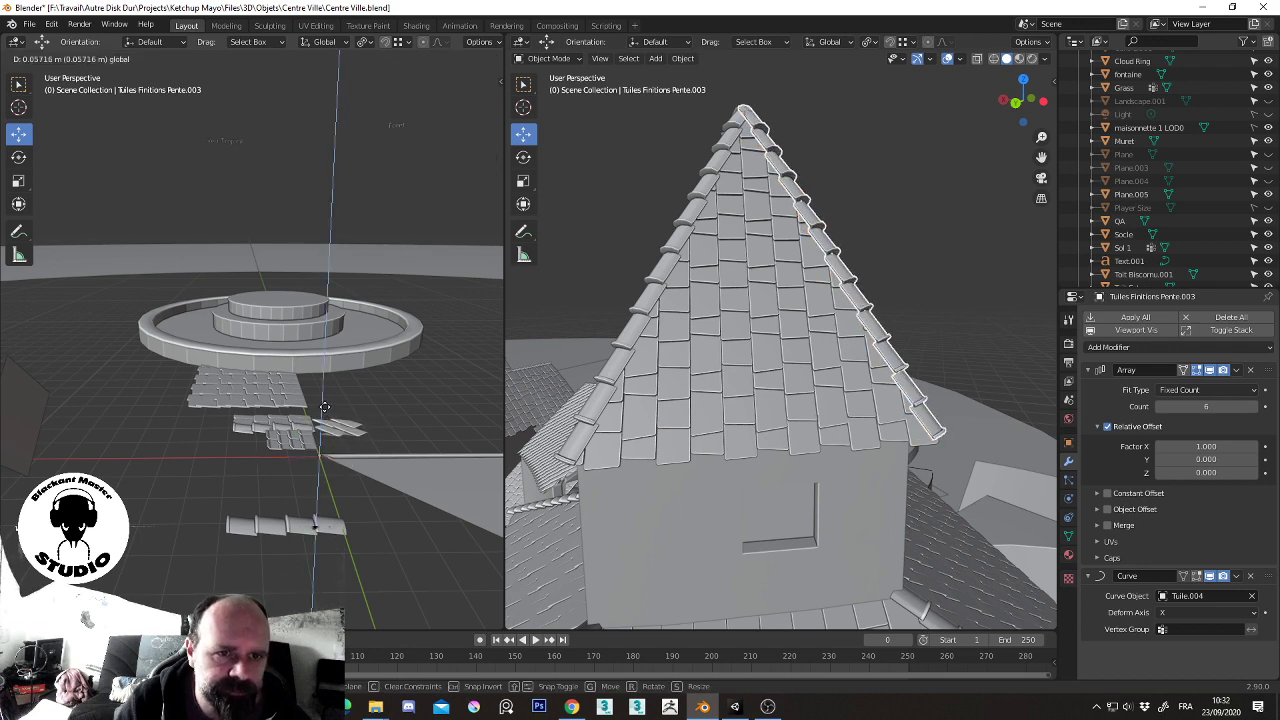
{"action": "left_click_drag", "start_coordinate": [325, 408], "coordinate": [323, 402]}
{"action": "middle_click_drag", "start_coordinate": [880, 400], "coordinate": [743, 404]}
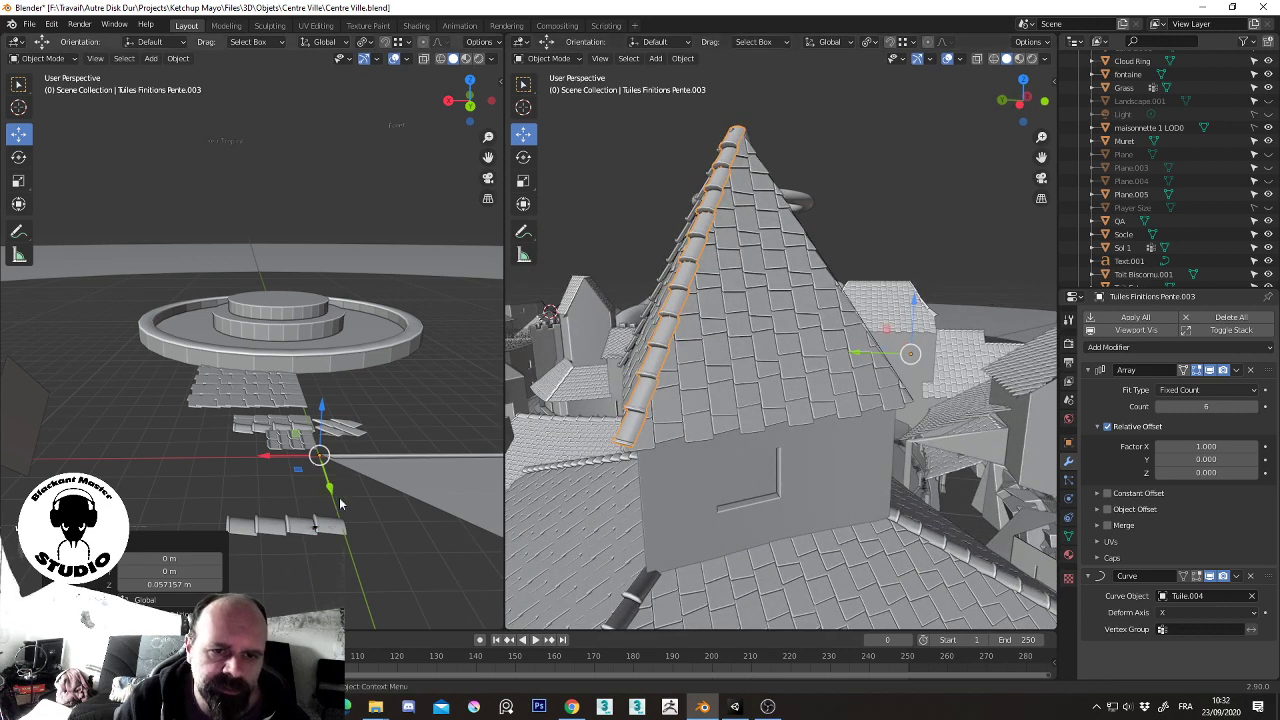
- Set Pente.004 to Y 0, Array count 6, curve Tuile.008, lifted 0.071613 m
{"action": "left_click", "coordinate": [328, 530]}
{"action": "left_click", "coordinate": [1068, 442]}
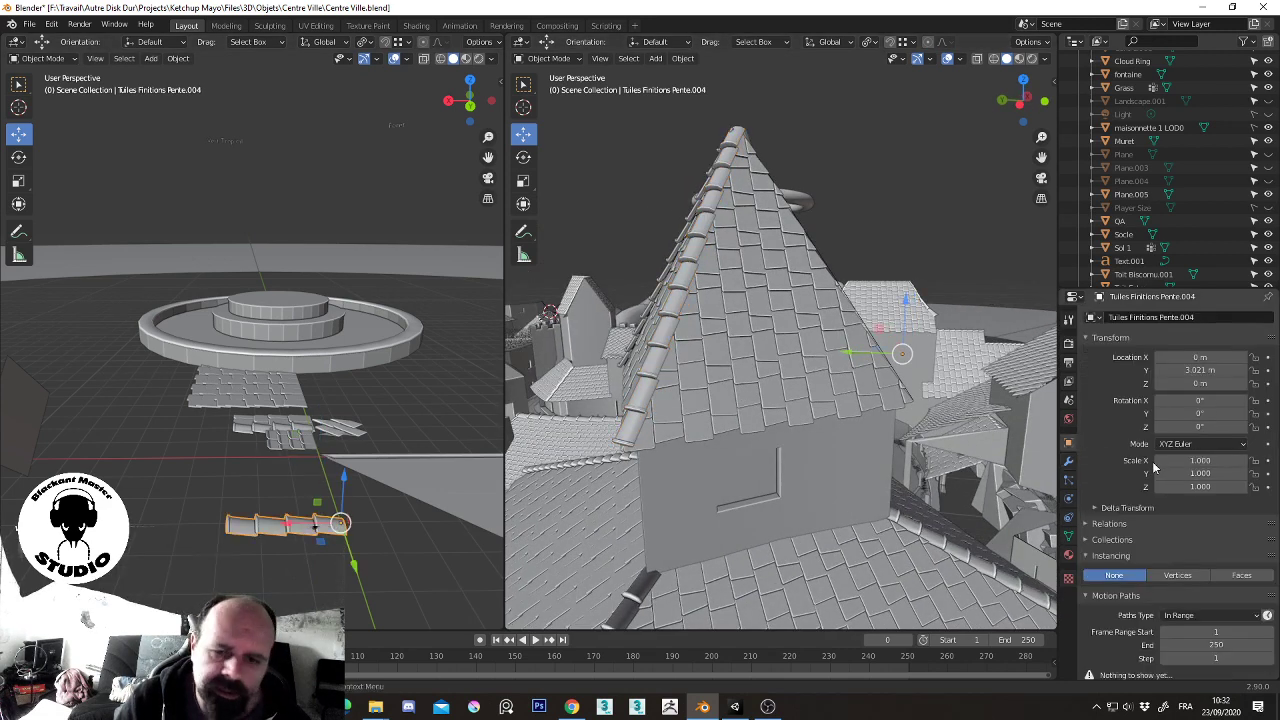
{"action": "left_click", "coordinate": [1209, 369]}
{"action": "type", "text": "0"}
{"action": "key", "text": "Return"}
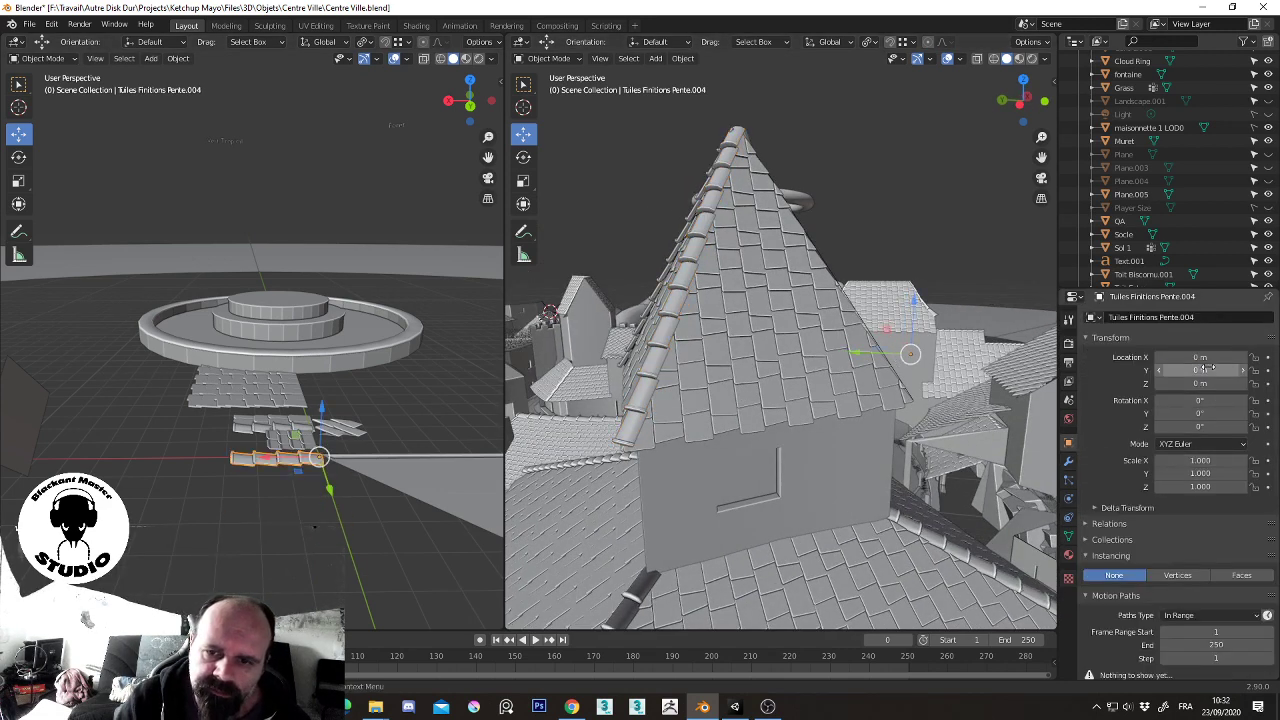
{"action": "left_click", "coordinate": [1068, 461]}
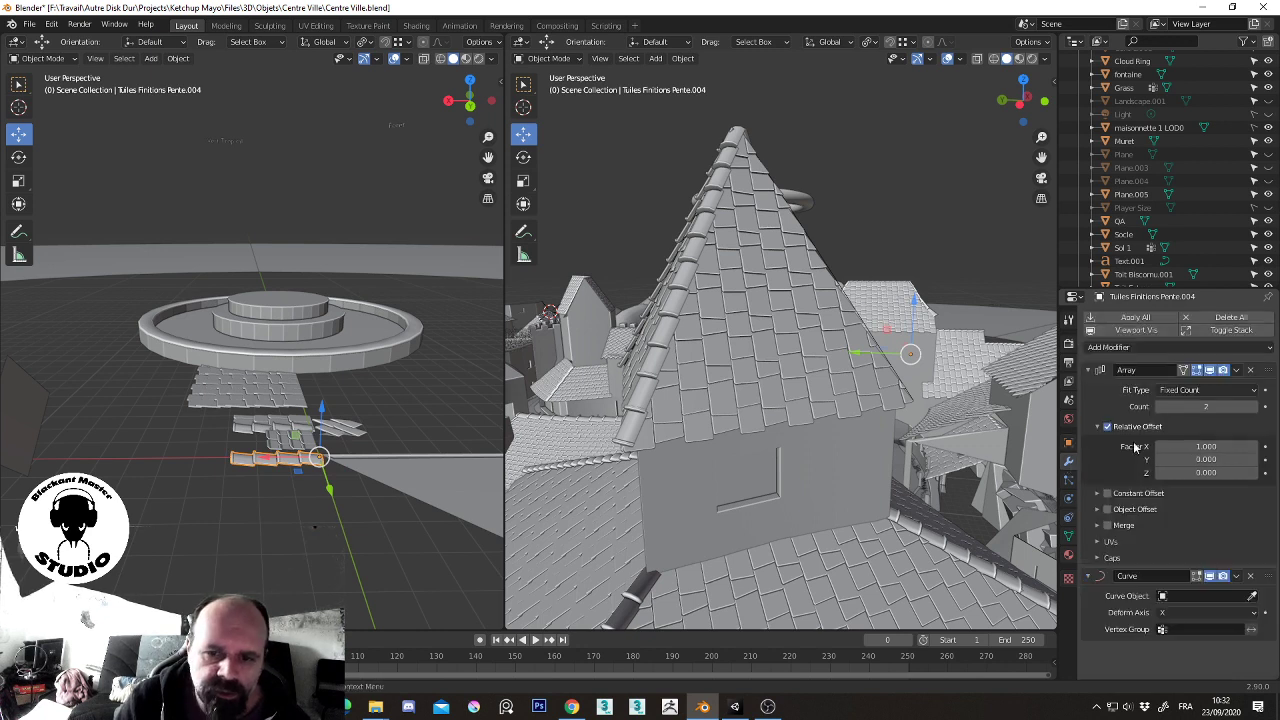
{"action": "left_click", "coordinate": [1262, 406]}
{"action": "left_click", "coordinate": [1262, 406]}
{"action": "left_click", "coordinate": [1262, 406]}
{"action": "left_click", "coordinate": [1262, 406]}
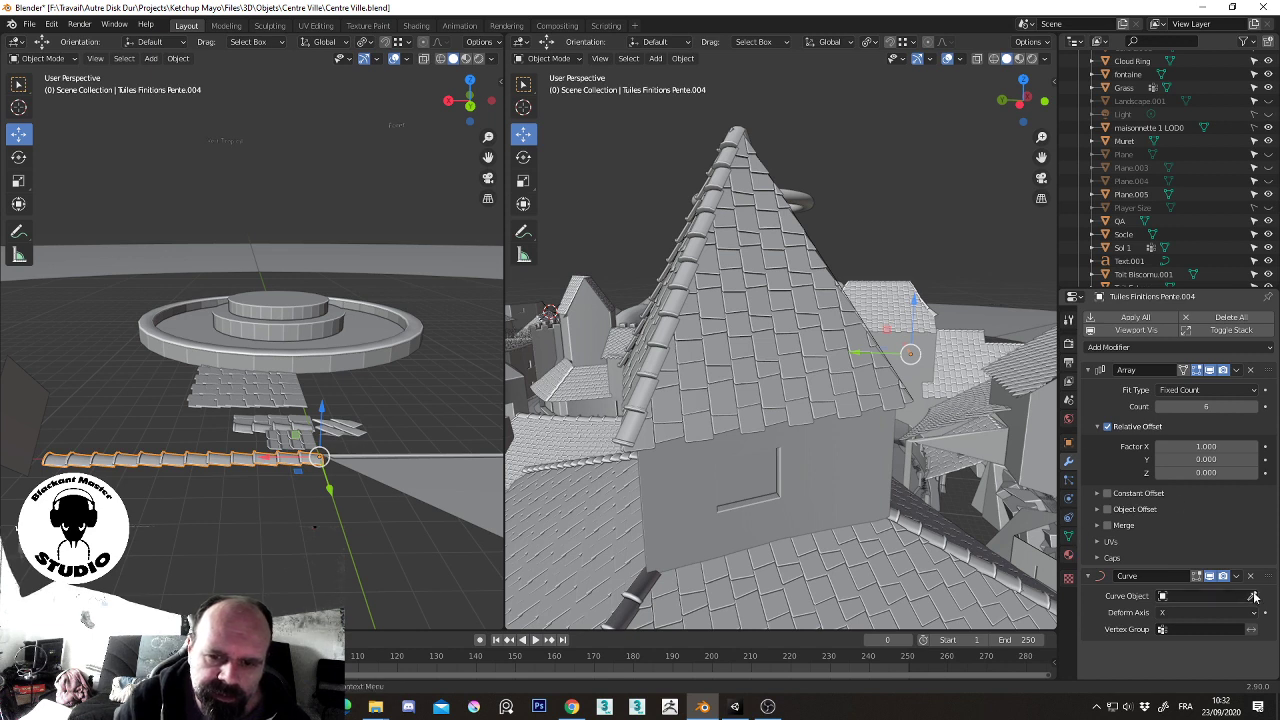
{"action": "left_click", "coordinate": [827, 272]}
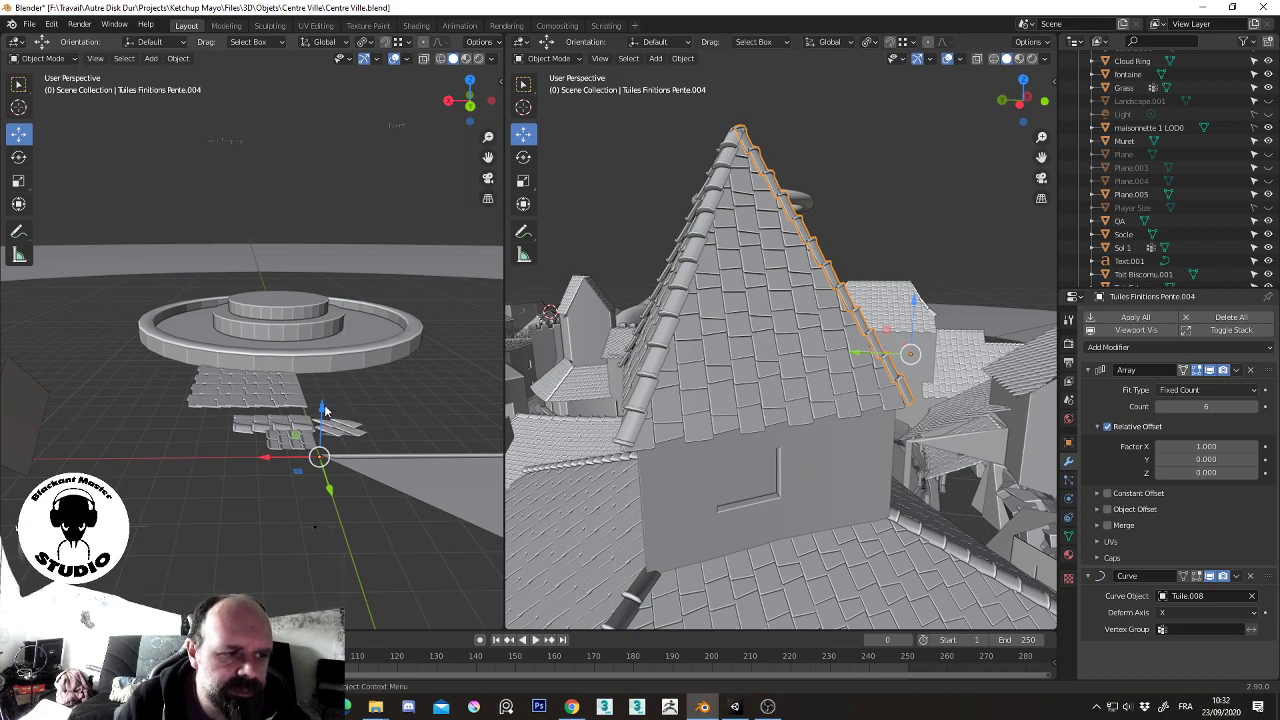
{"action": "left_click_drag", "start_coordinate": [325, 410], "coordinate": [324, 404]}
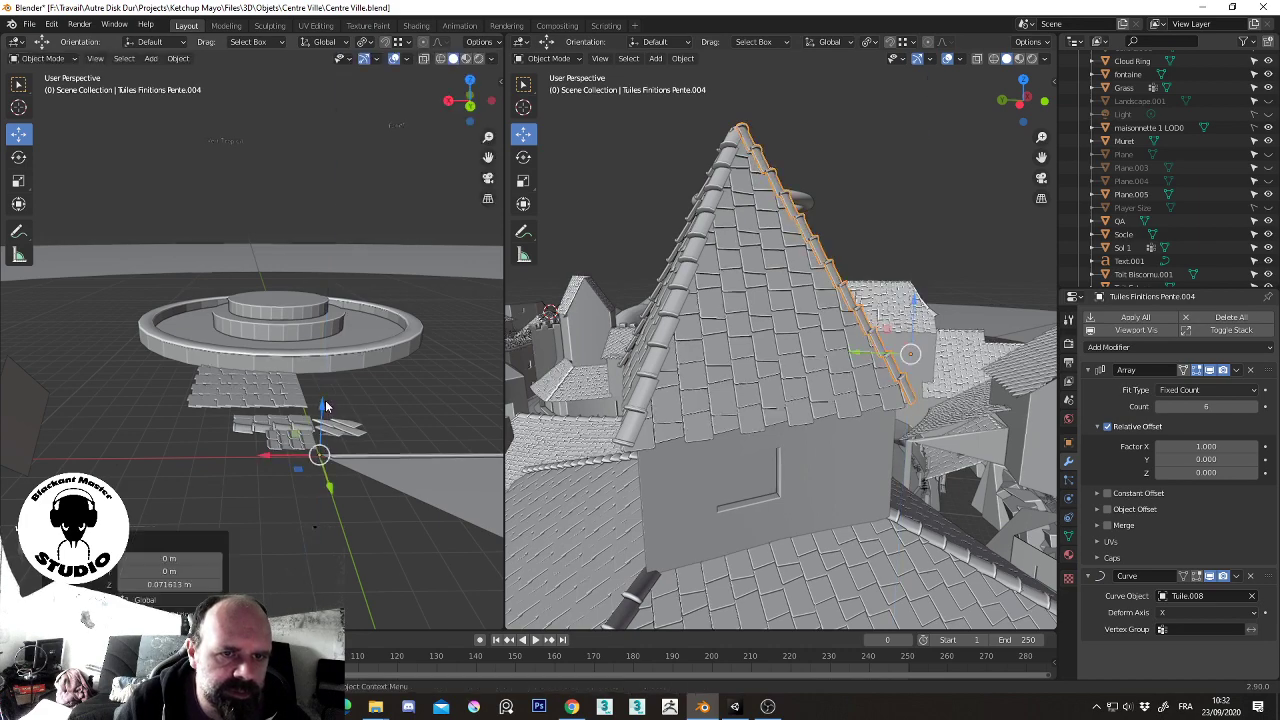
{"action": "mouse_move", "coordinate": [816, 368]}
{"action": "middle_mouse_down"}
{"action": "mouse_move", "coordinate": [973, 270]}
{"action": "mouse_move", "coordinate": [794, 277]}
{"action": "mouse_move", "coordinate": [668, 240]}
{"action": "mouse_move", "coordinate": [897, 265]}
{"action": "mouse_move", "coordinate": [1040, 420]}
{"action": "middle_mouse_up"}
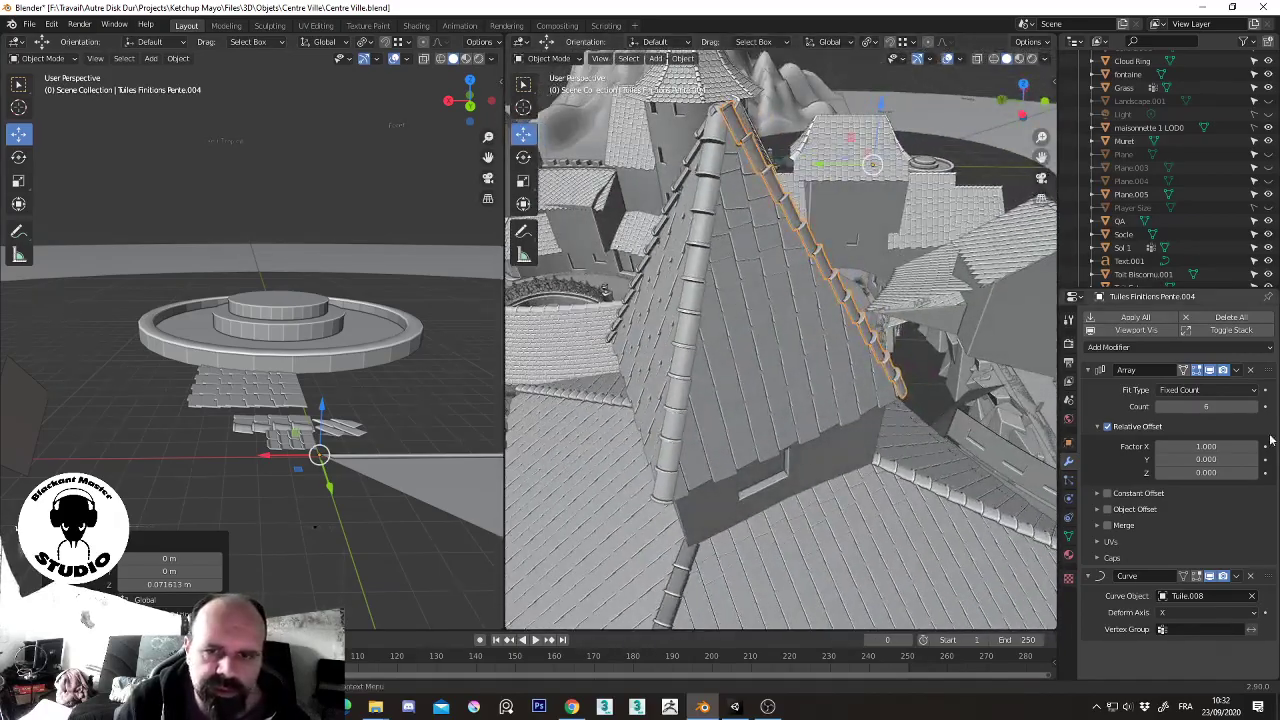
- Flip the Tuile.008 edge curve with Switch Direction so its ridge caps run along the spire edge
{"action": "scroll", "coordinate": [1190, 110], "scroll_direction": "up", "scroll_amount": 3}
{"action": "scroll", "coordinate": [1190, 140], "scroll_direction": "down", "scroll_amount": 3}
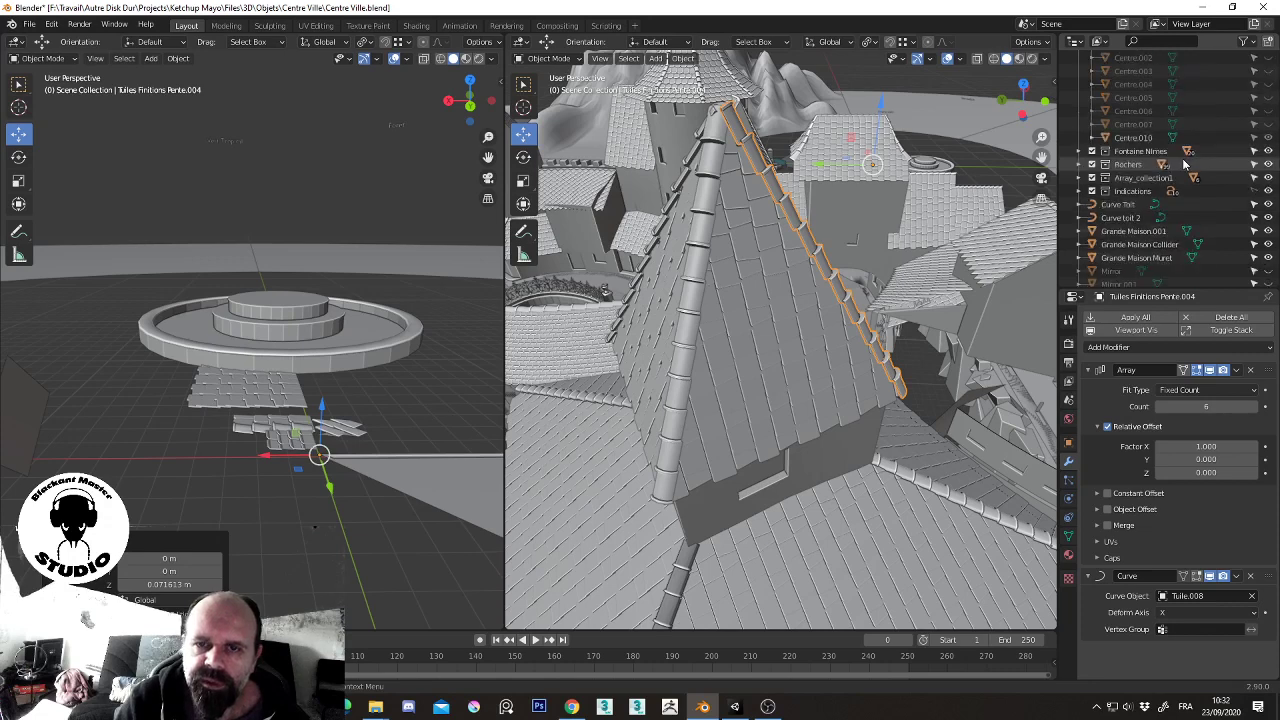
{"action": "scroll", "coordinate": [1185, 155], "scroll_direction": "down", "scroll_amount": 5}
{"action": "scroll", "coordinate": [1182, 165], "scroll_direction": "down", "scroll_amount": 5}
{"action": "scroll", "coordinate": [1180, 170], "scroll_direction": "down", "scroll_amount": 2}
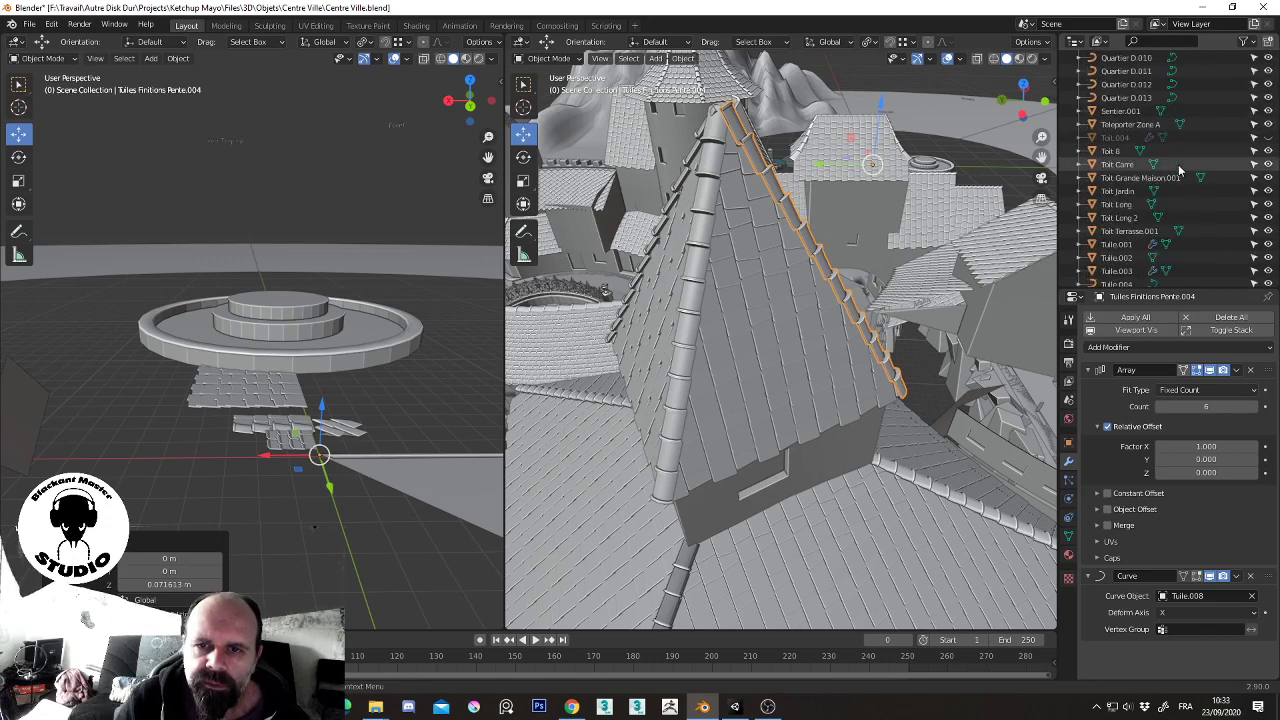
{"action": "scroll", "coordinate": [1180, 170], "scroll_direction": "down", "scroll_amount": 6}
{"action": "left_click", "coordinate": [1128, 196]}
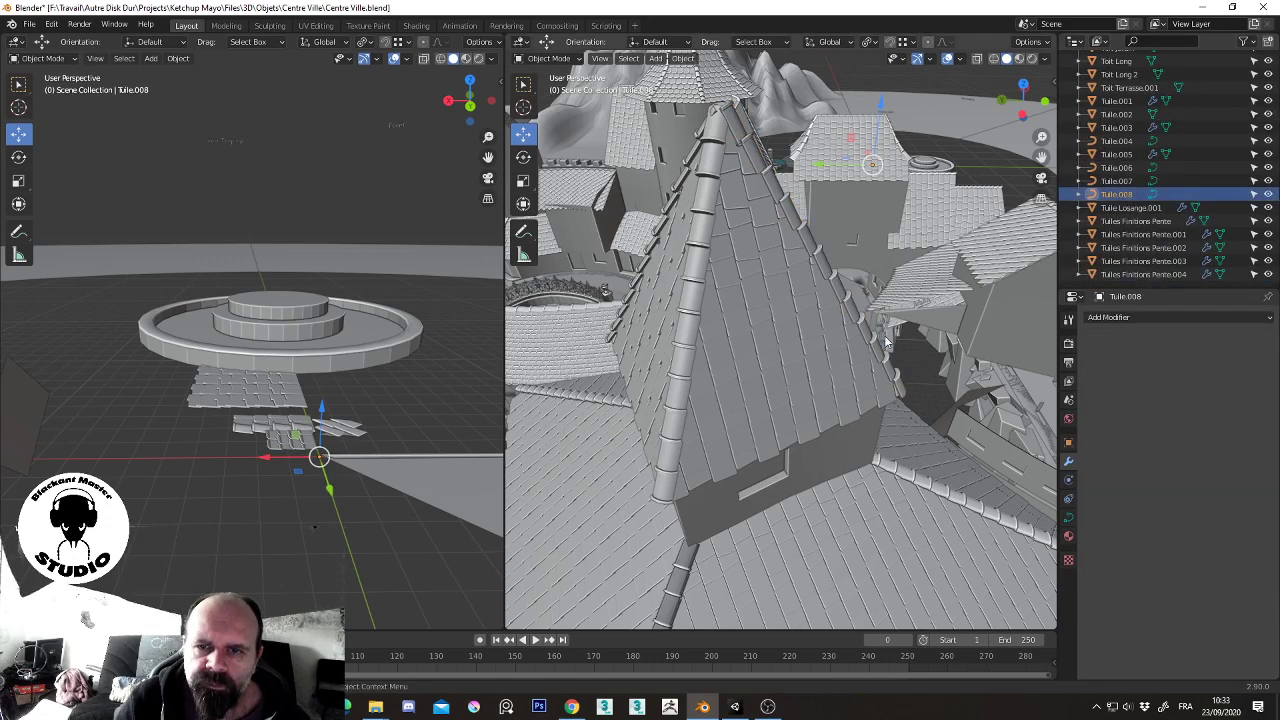
{"action": "key", "text": "Tab"}
{"action": "left_click", "coordinate": [755, 145]}
{"action": "right_click", "coordinate": [850, 337]}
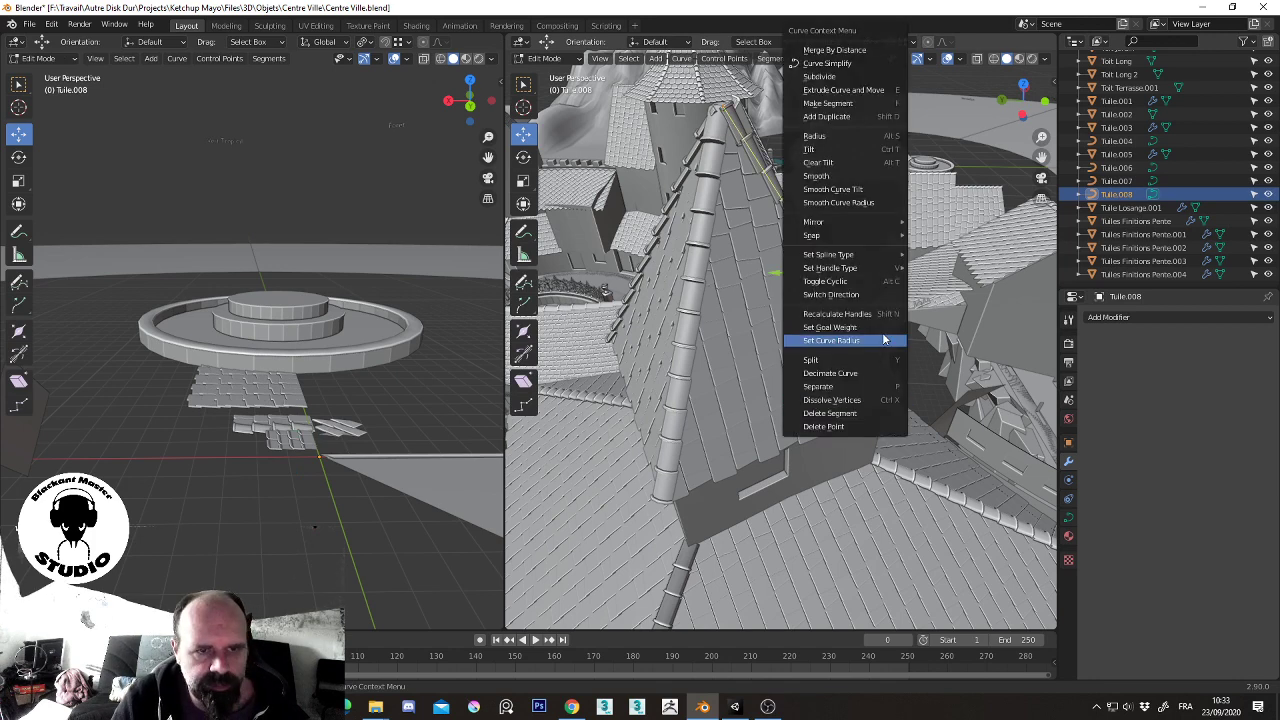
{"action": "left_click", "coordinate": [863, 297]}
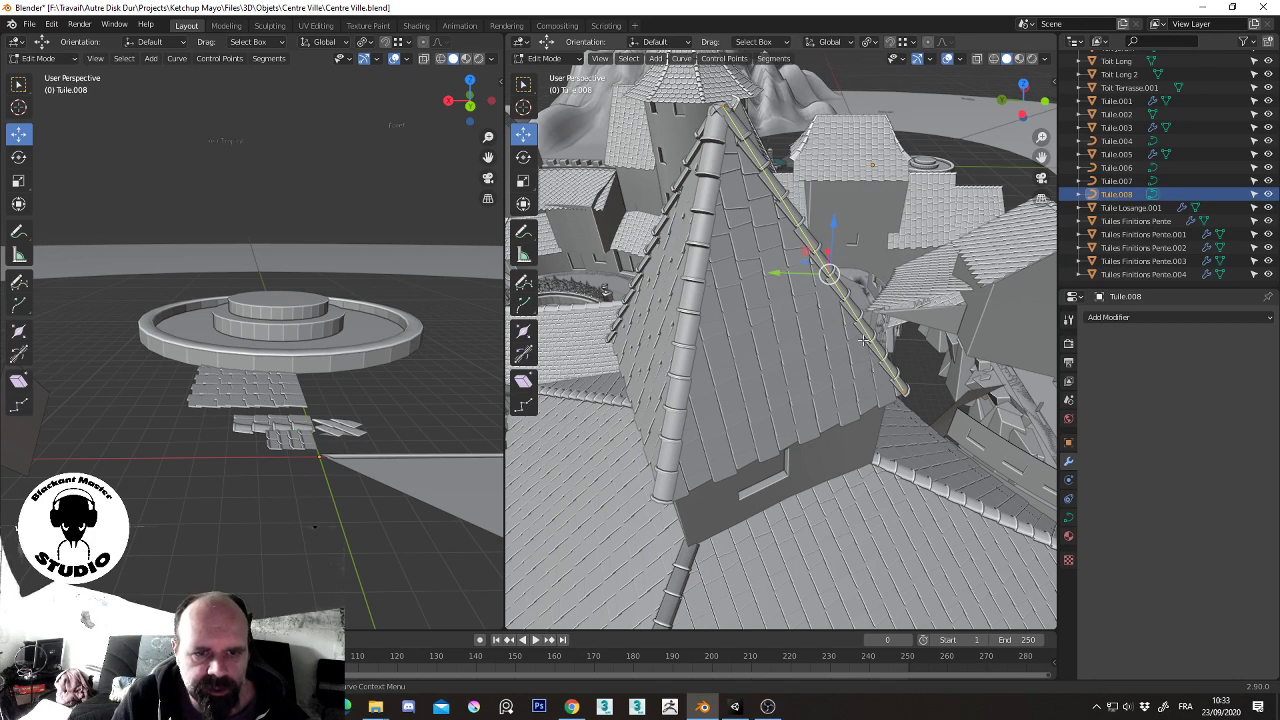
{"action": "key", "text": "Tab"}
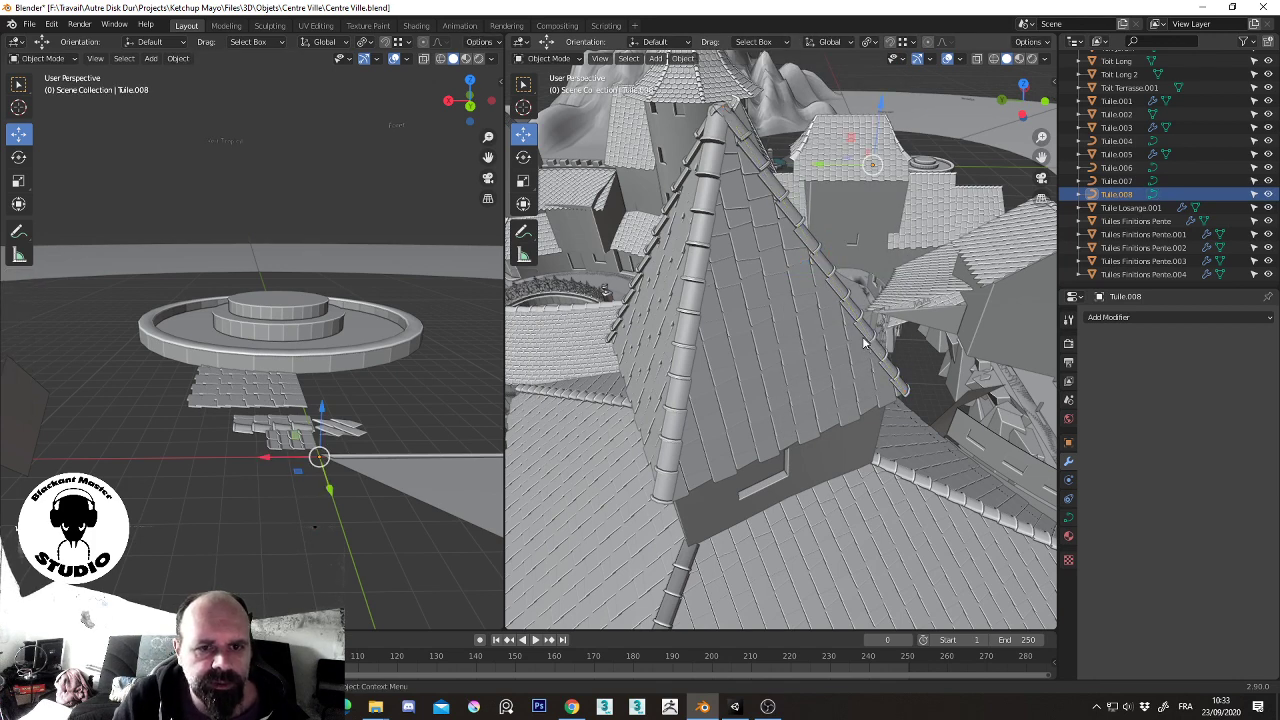
{"action": "mouse_move", "coordinate": [884, 285]}
{"action": "middle_mouse_down"}
{"action": "mouse_move", "coordinate": [737, 280]}
{"action": "mouse_move", "coordinate": [699, 250]}
{"action": "mouse_move", "coordinate": [656, 257]}
{"action": "mouse_move", "coordinate": [781, 260]}
{"action": "mouse_move", "coordinate": [893, 228]}
{"action": "mouse_move", "coordinate": [1029, 230]}
{"action": "mouse_move", "coordinate": [592, 243]}
{"action": "mouse_move", "coordinate": [534, 272]}
{"action": "middle_mouse_up"}
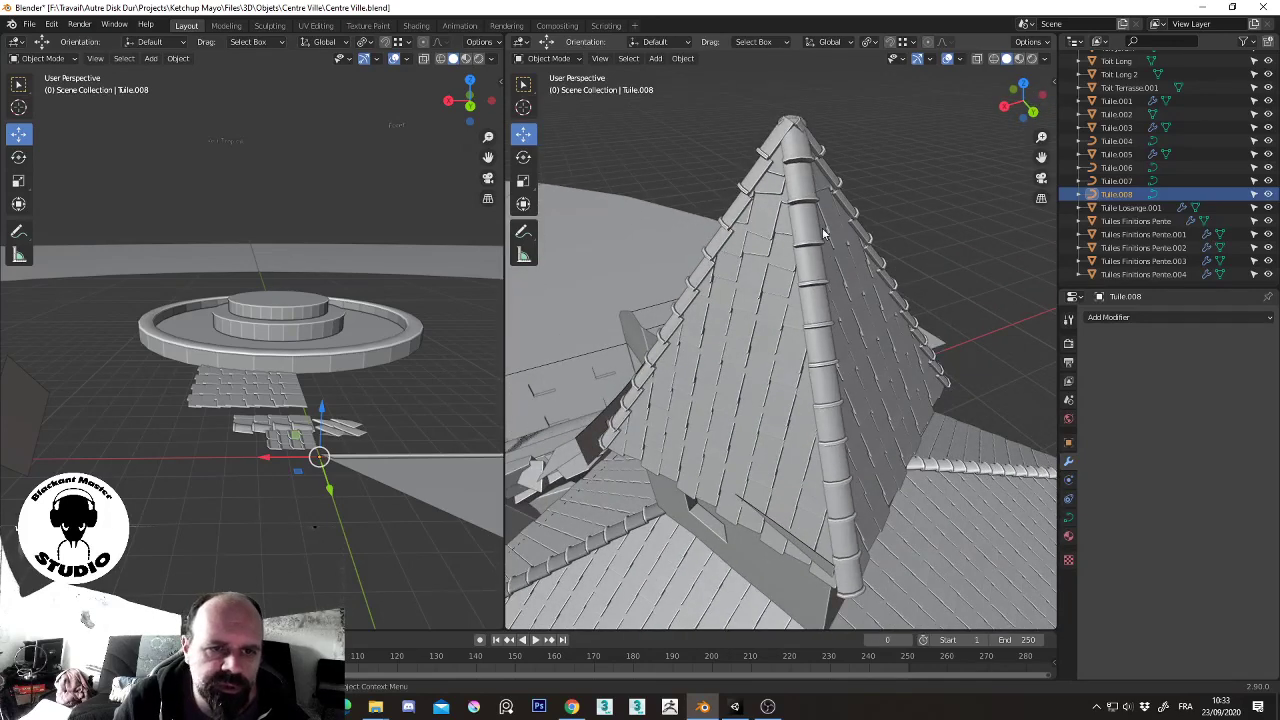
- Apply all modifiers on the front and left ridge-cap strips
{"action": "left_click", "coordinate": [808, 173]}
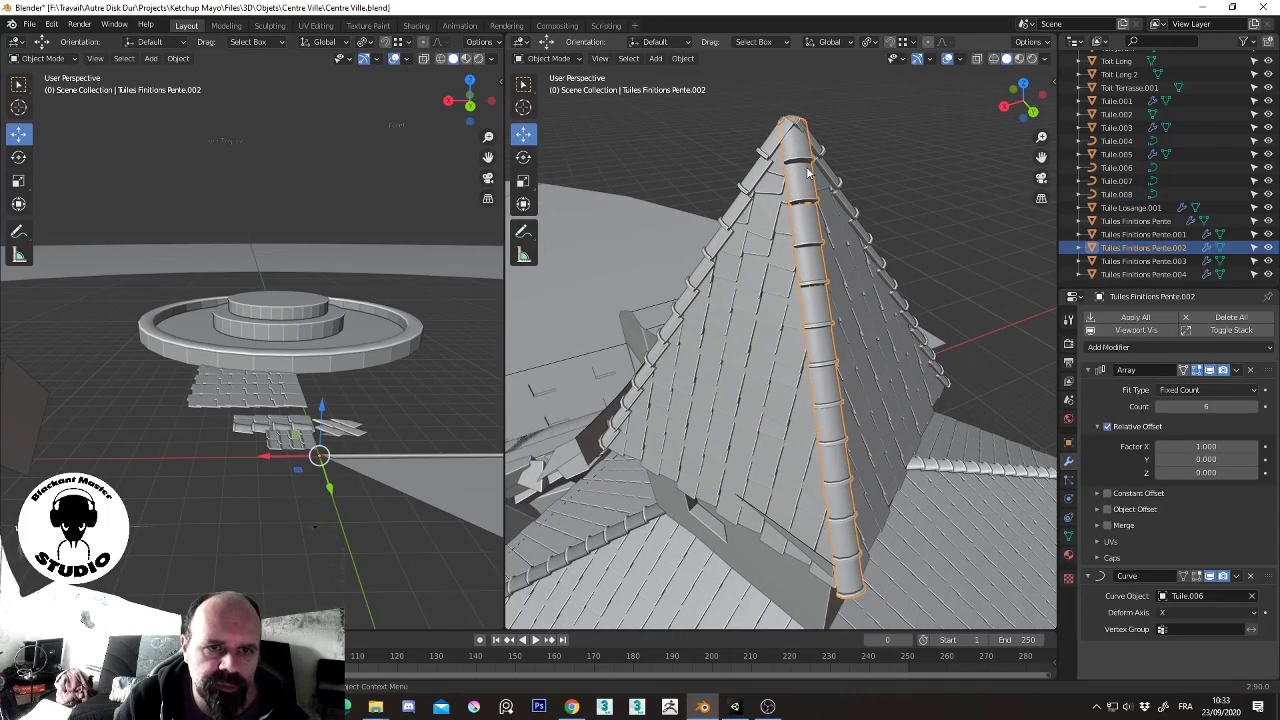
{"action": "left_click", "coordinate": [1135, 317]}
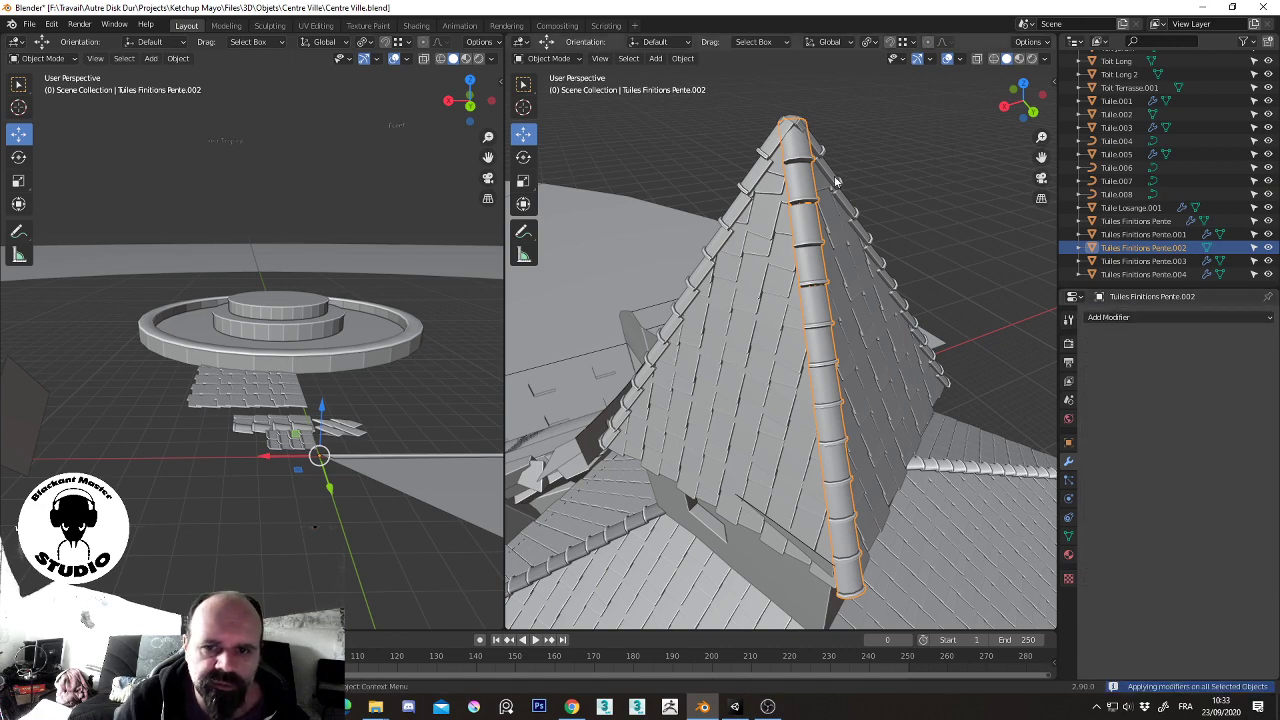
{"action": "left_click", "coordinate": [768, 160]}
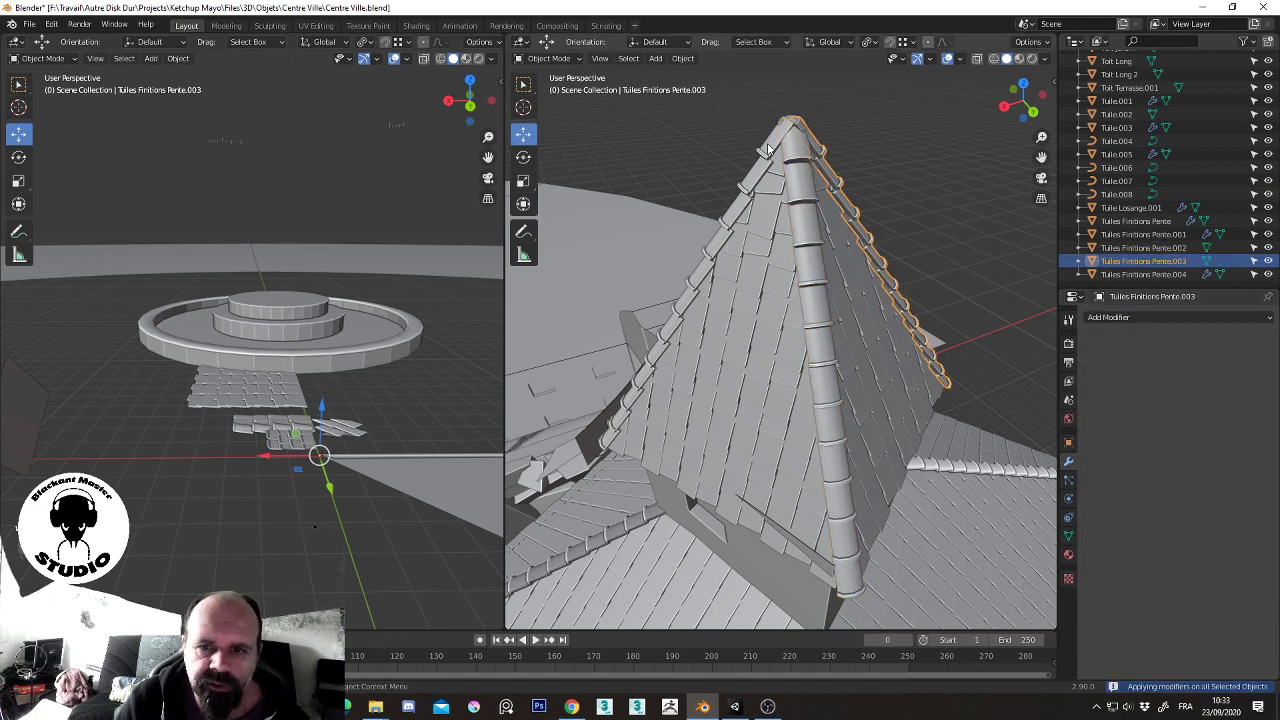
{"action": "left_click", "coordinate": [1153, 316]}
- Join the four ridge-cap strips into the spire roof Tuile.002 with Ctrl+J
{"action": "middle_click_drag", "start_coordinate": [780, 260], "coordinate": [755, 150]}
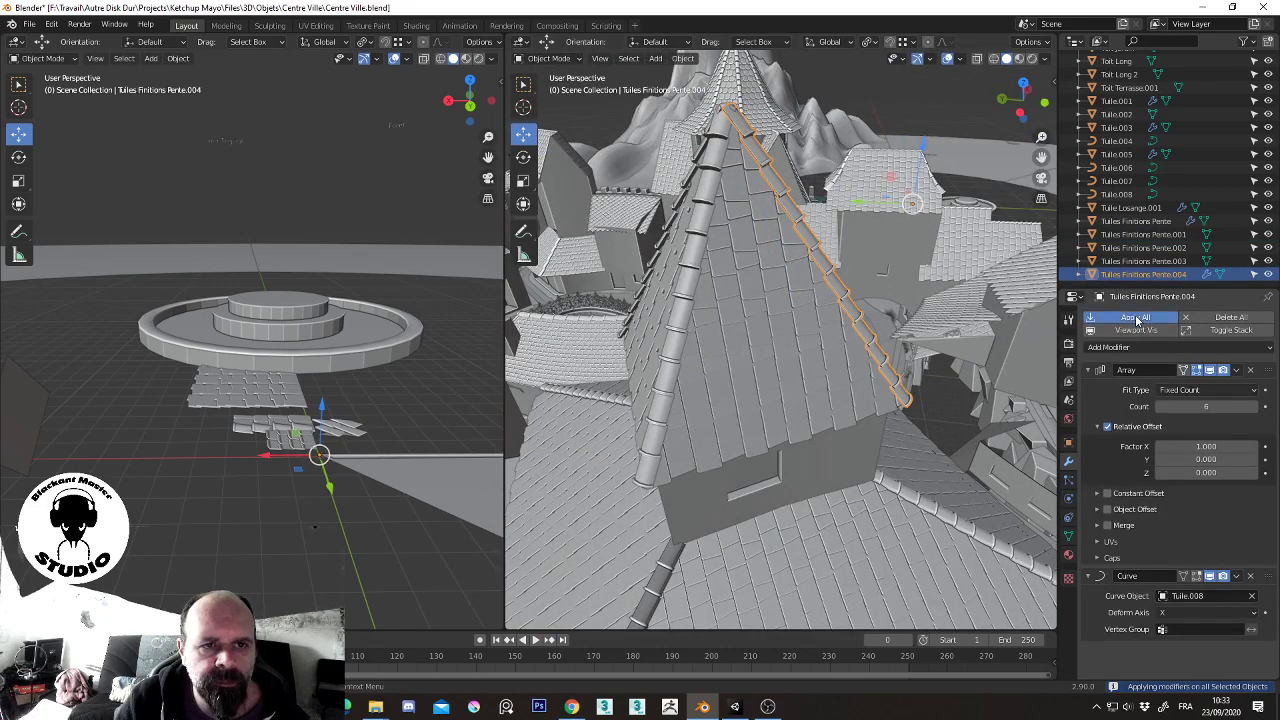
{"action": "left_click", "coordinate": [786, 316]}
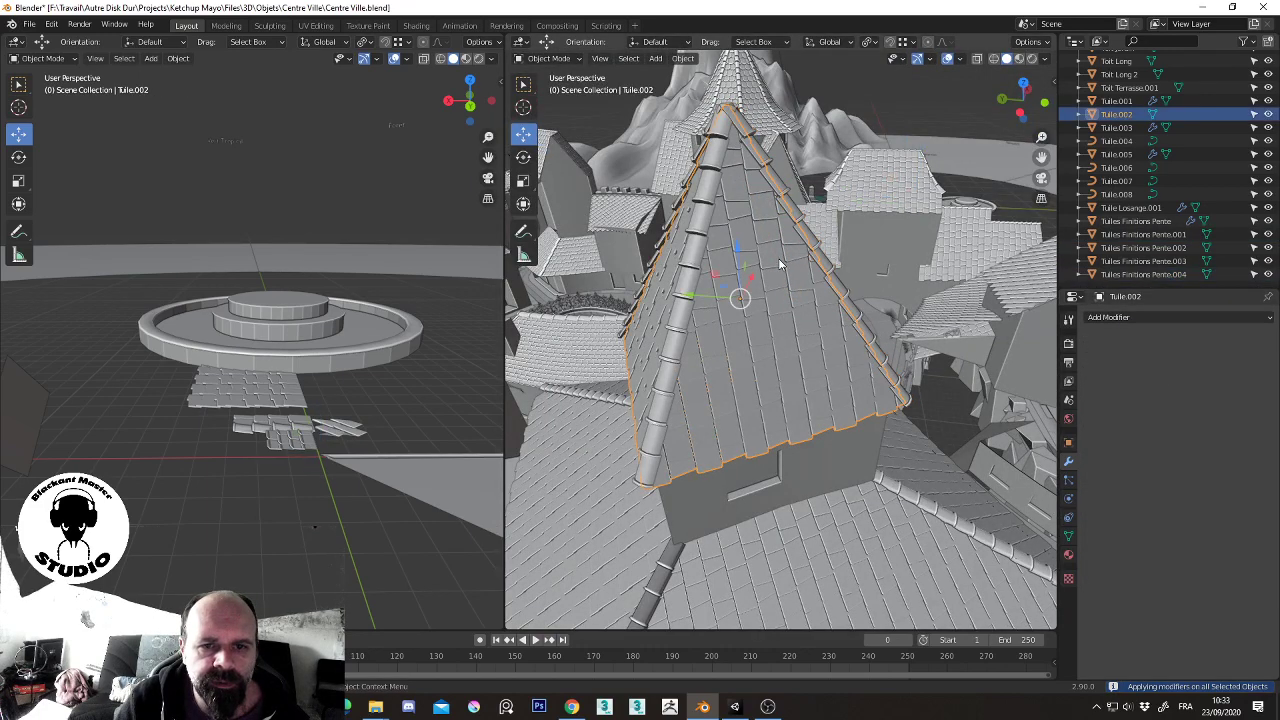
{"action": "mouse_move", "coordinate": [780, 263]}
{"action": "middle_mouse_down"}
{"action": "mouse_move", "coordinate": [714, 256]}
{"action": "mouse_move", "coordinate": [740, 291]}
{"action": "middle_mouse_up"}
{"action": "left_click", "coordinate": [716, 226]}
{"action": "left_click", "coordinate": [679, 230], "text": "shift"}
{"action": "left_click", "coordinate": [740, 291], "text": "shift"}
{"action": "left_click", "coordinate": [688, 267], "text": "shift"}
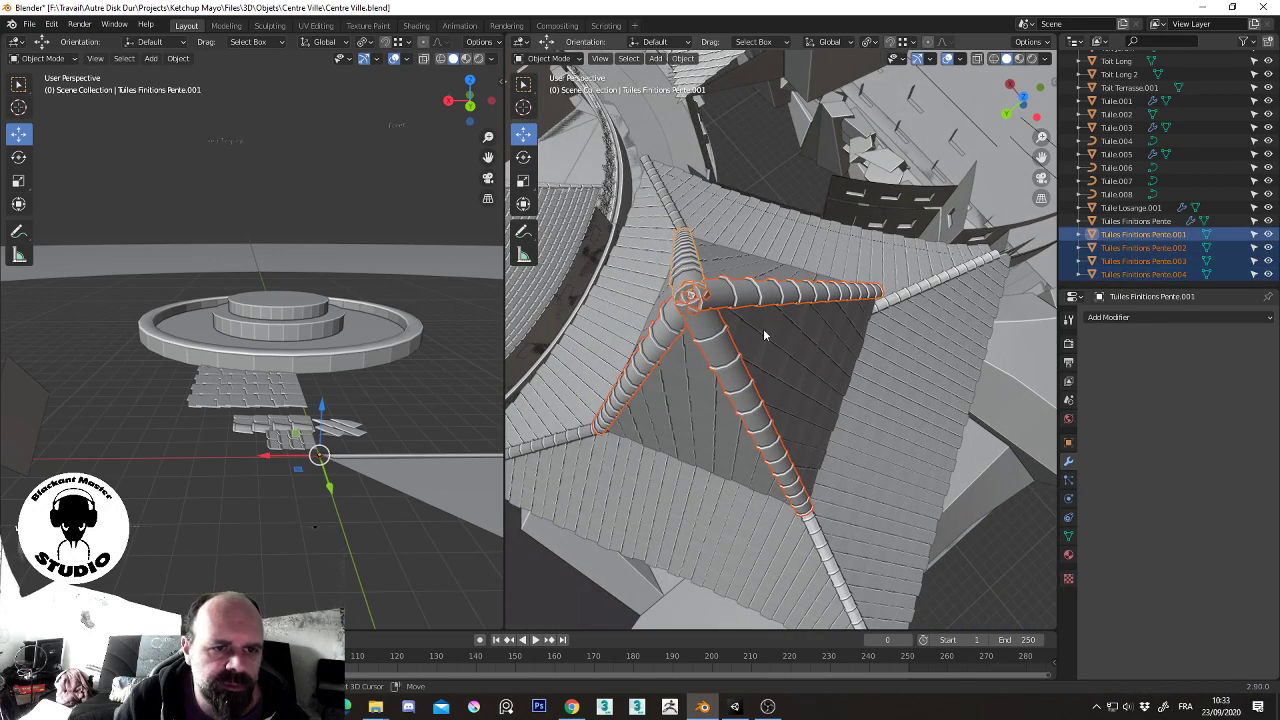
{"action": "left_click", "coordinate": [785, 332], "text": "shift"}
{"action": "key", "text": "ctrl+j"}
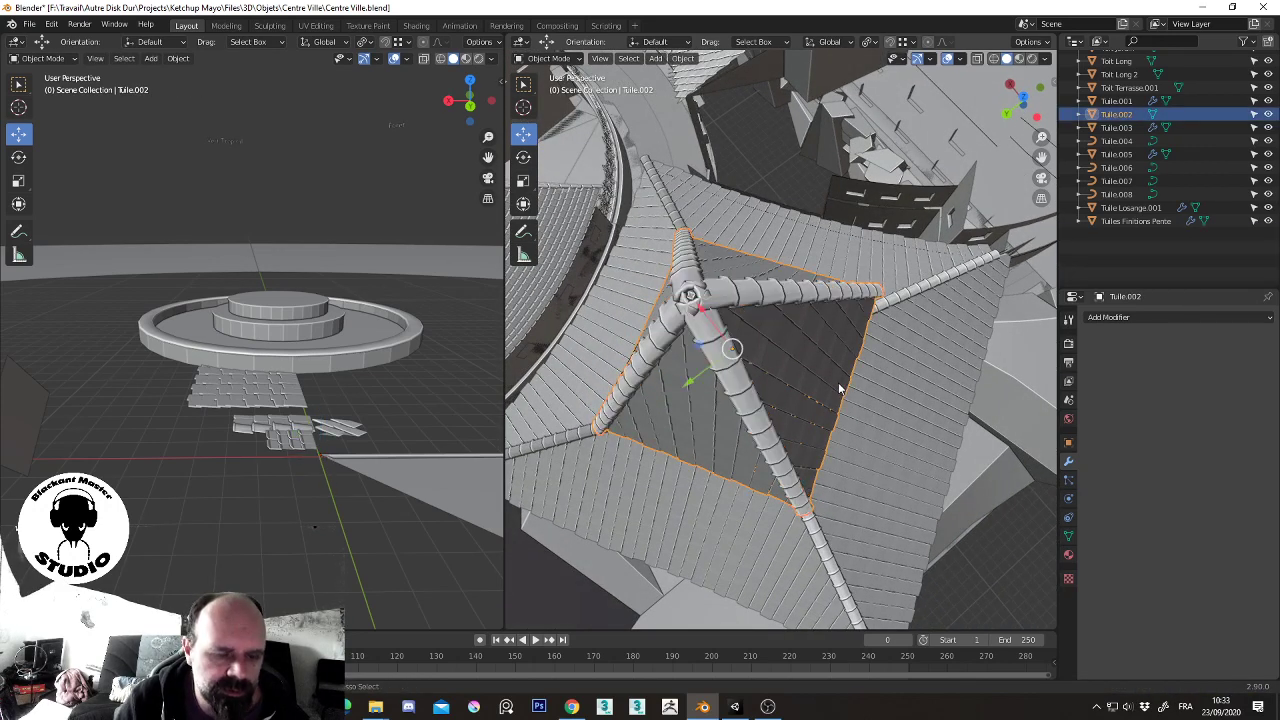
{"action": "middle_click_drag", "start_coordinate": [838, 382], "coordinate": [835, 384]}
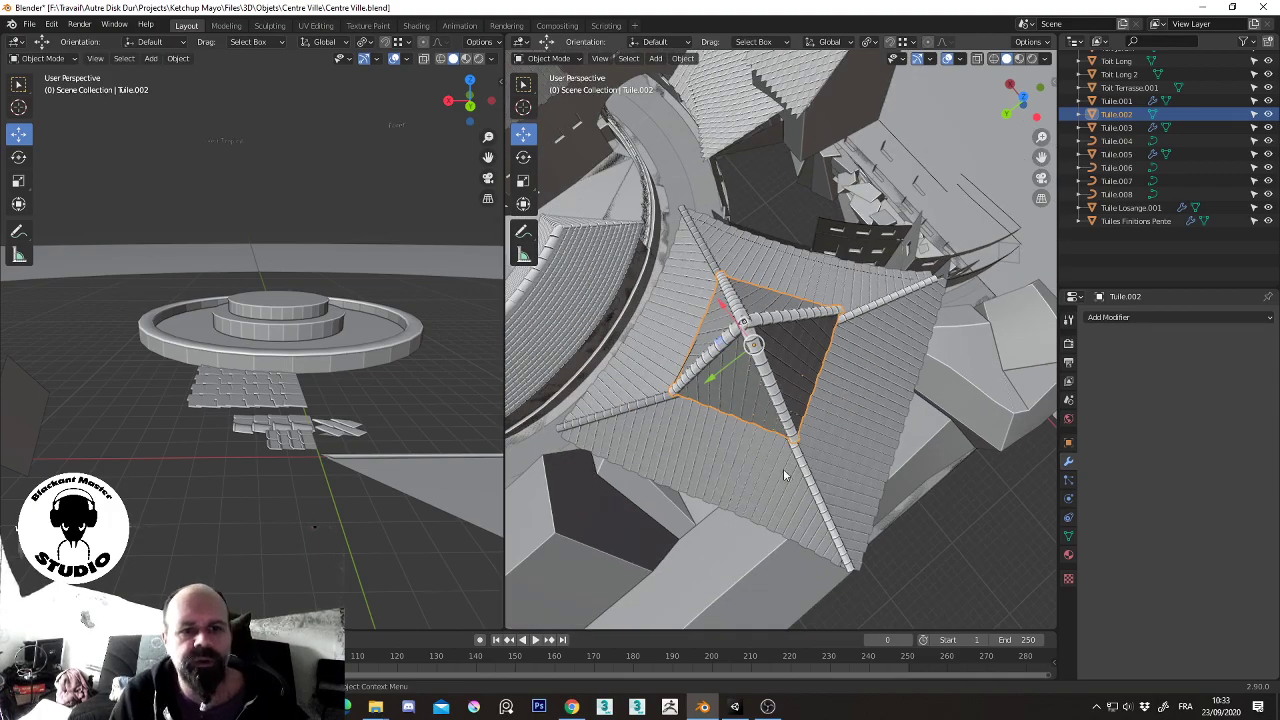
{"action": "mouse_move", "coordinate": [783, 468]}
{"action": "middle_mouse_down"}
{"action": "mouse_move", "coordinate": [716, 368]}
{"action": "mouse_move", "coordinate": [670, 405]}
{"action": "mouse_move", "coordinate": [813, 243]}
{"action": "middle_mouse_up"}
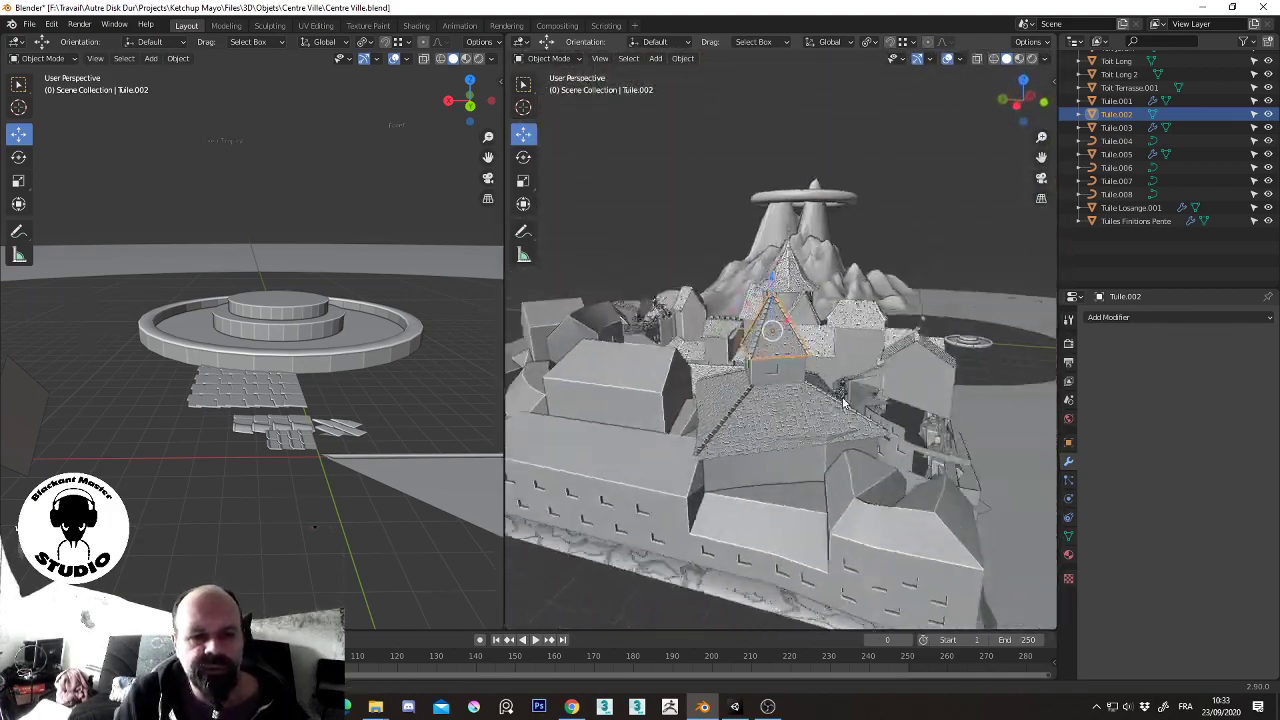
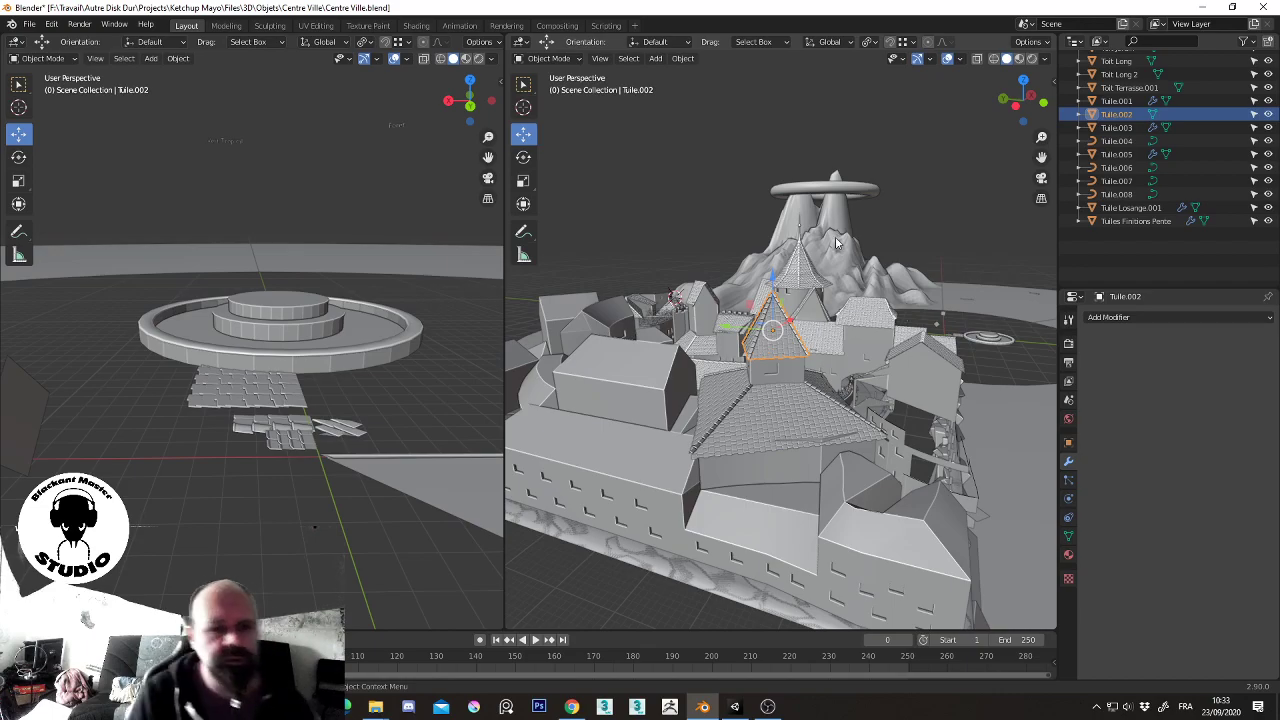
- In Edit Mode on Tuile.002, select the roof-tip vertex and grow the selection twice to cover the centre cap
{"action": "scroll", "coordinate": [836, 243], "scroll_direction": "up", "scroll_amount": 5}
{"action": "mouse_move", "coordinate": [836, 243]}
{"action": "middle_mouse_down"}
{"action": "mouse_move", "coordinate": [835, 295]}
{"action": "mouse_move", "coordinate": [925, 345]}
{"action": "mouse_move", "coordinate": [740, 341]}
{"action": "mouse_move", "coordinate": [715, 310]}
{"action": "mouse_move", "coordinate": [758, 311]}
{"action": "middle_mouse_up"}
{"action": "scroll", "coordinate": [925, 345], "scroll_direction": "up", "scroll_amount": 2}
{"action": "key", "text": "Tab"}
{"action": "scroll", "coordinate": [758, 311], "scroll_direction": "up", "scroll_amount": 3}
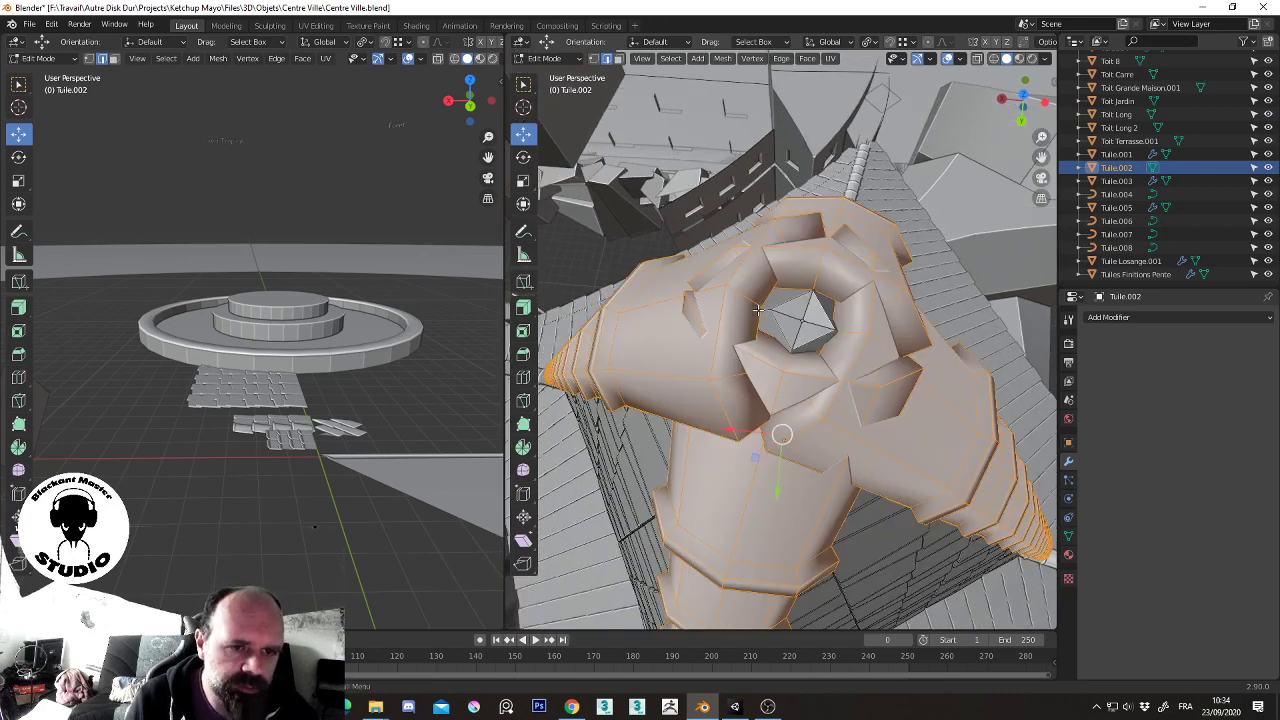
{"action": "left_click", "coordinate": [810, 327]}
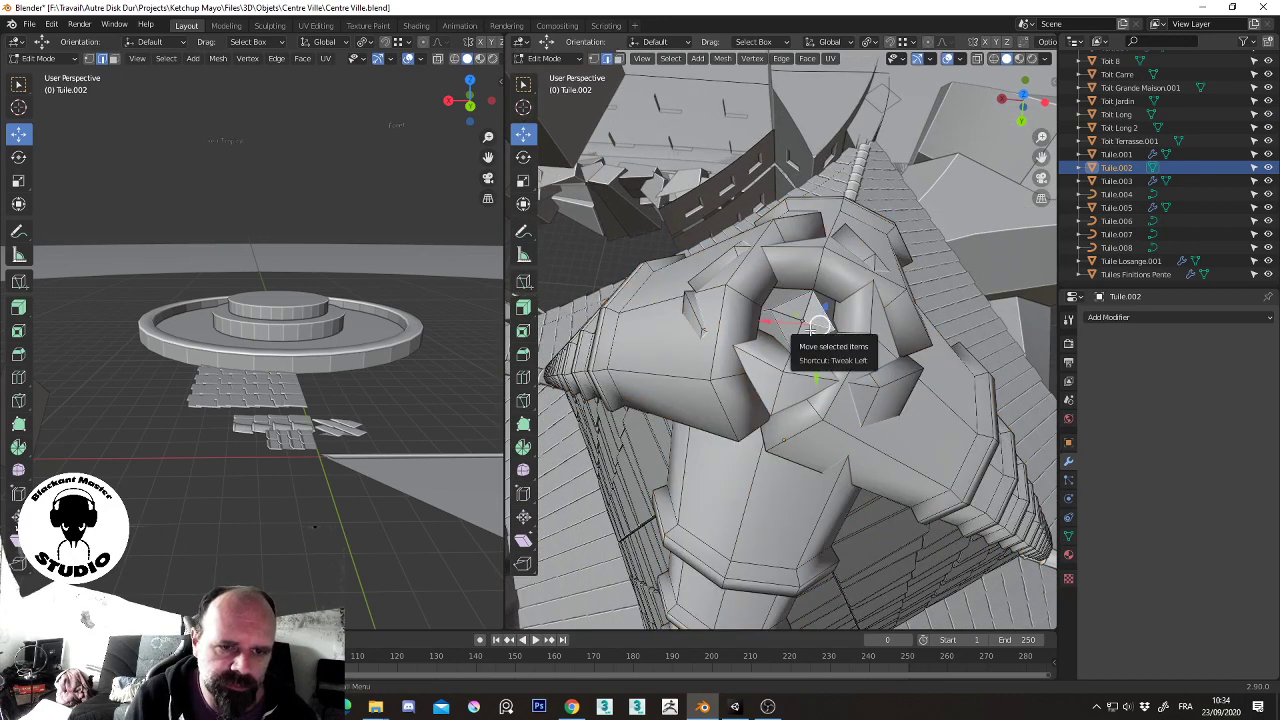
{"action": "key", "text": "ctrl+KP_Add"}
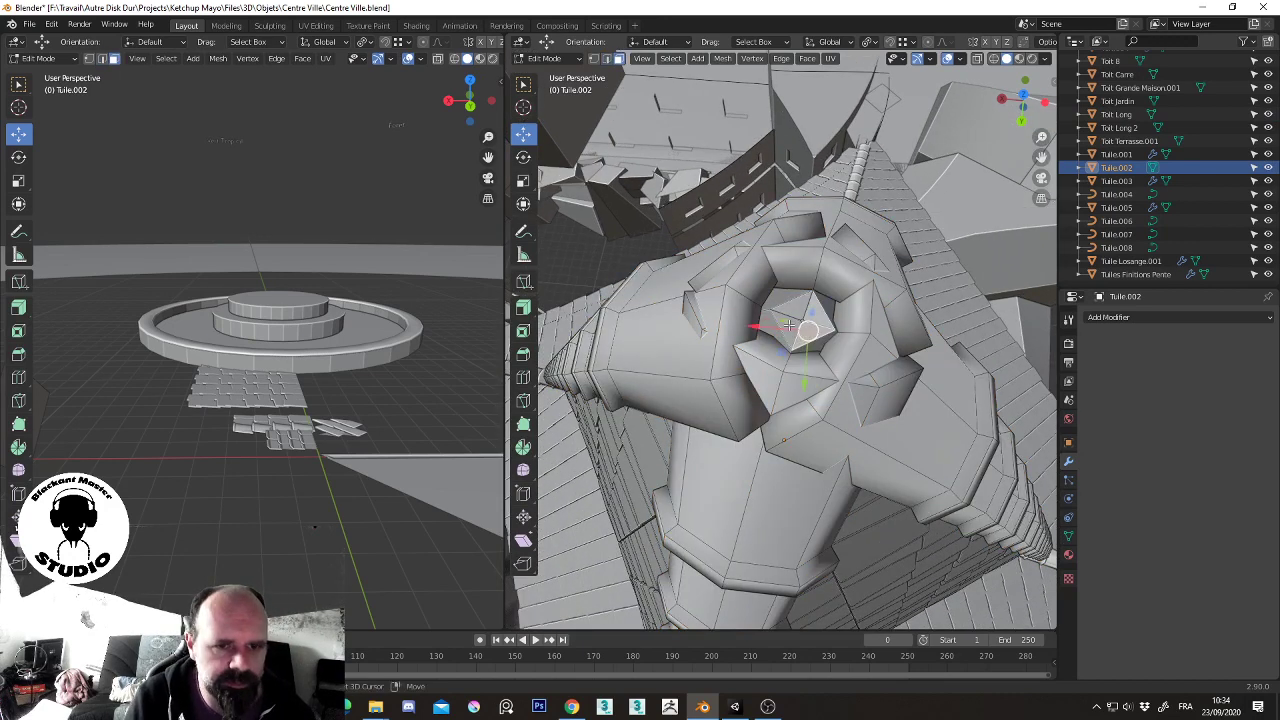
{"action": "key", "text": "ctrl+KP_Add"}
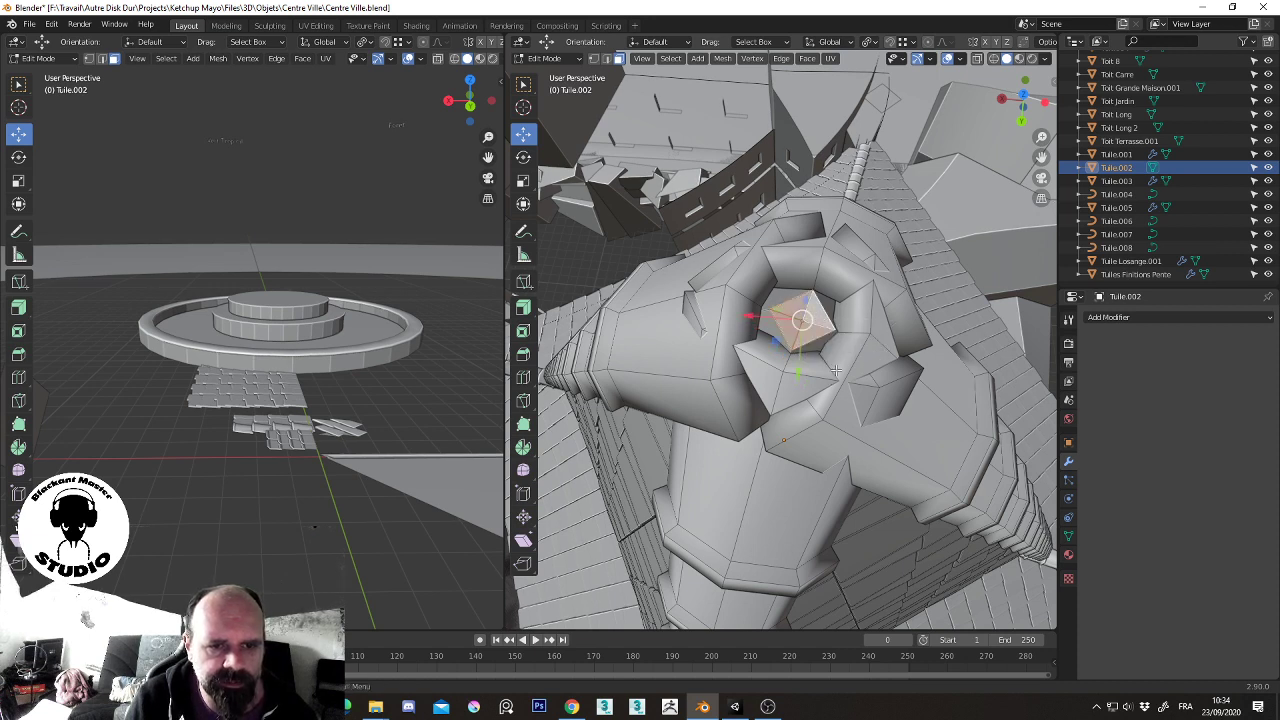
- Separate the selected cap into its own object, Tuile.009, and select it in Object Mode
{"action": "key", "text": "p"}
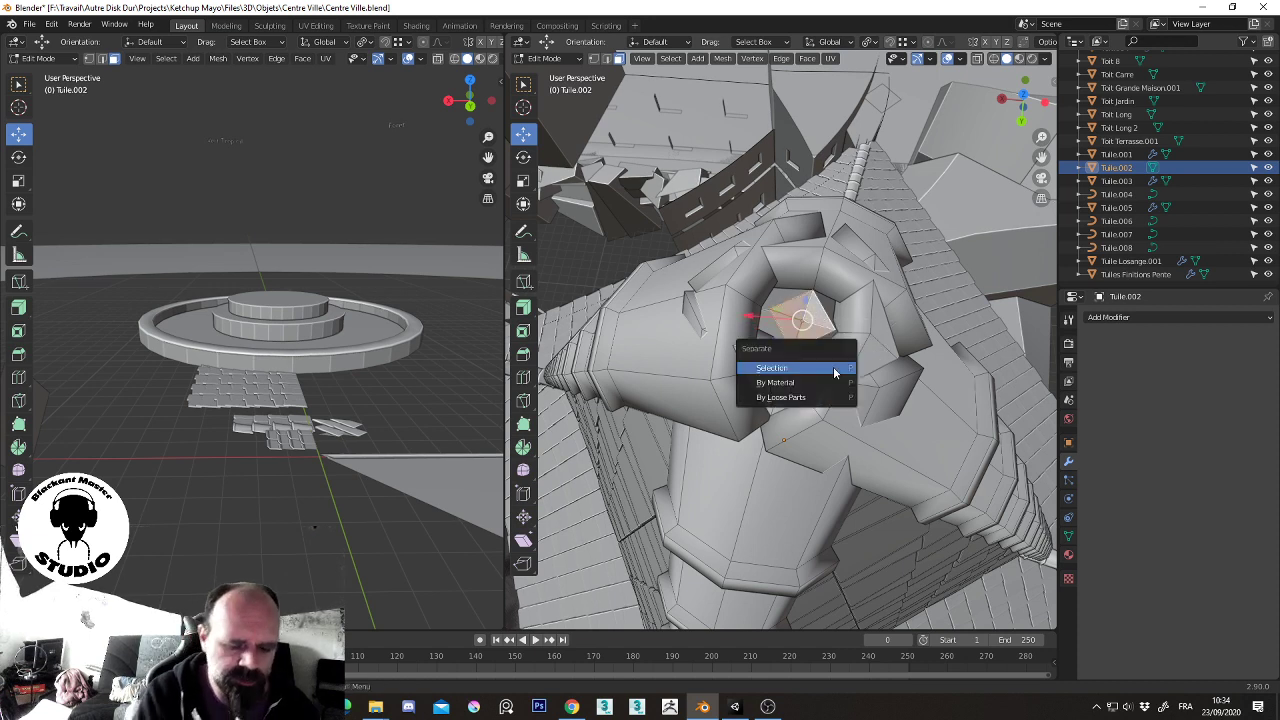
{"action": "left_click", "coordinate": [833, 366]}
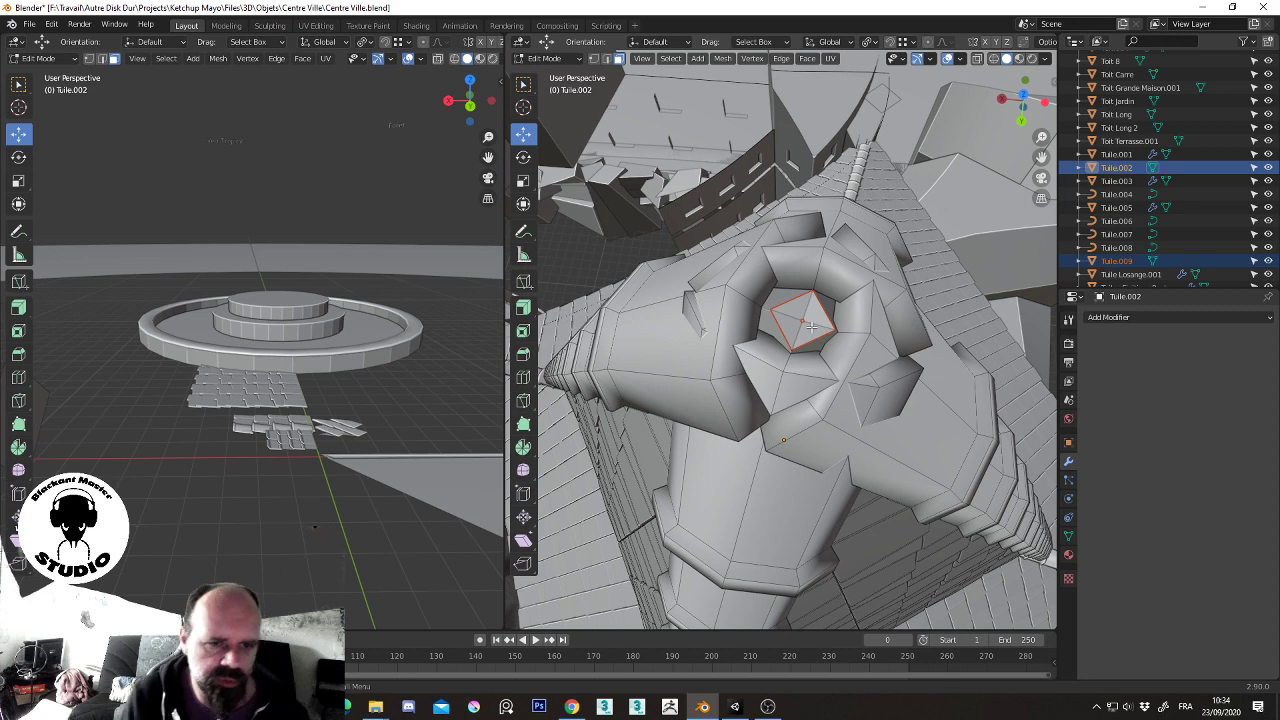
{"action": "key", "text": "Tab"}
{"action": "left_click", "coordinate": [813, 335]}
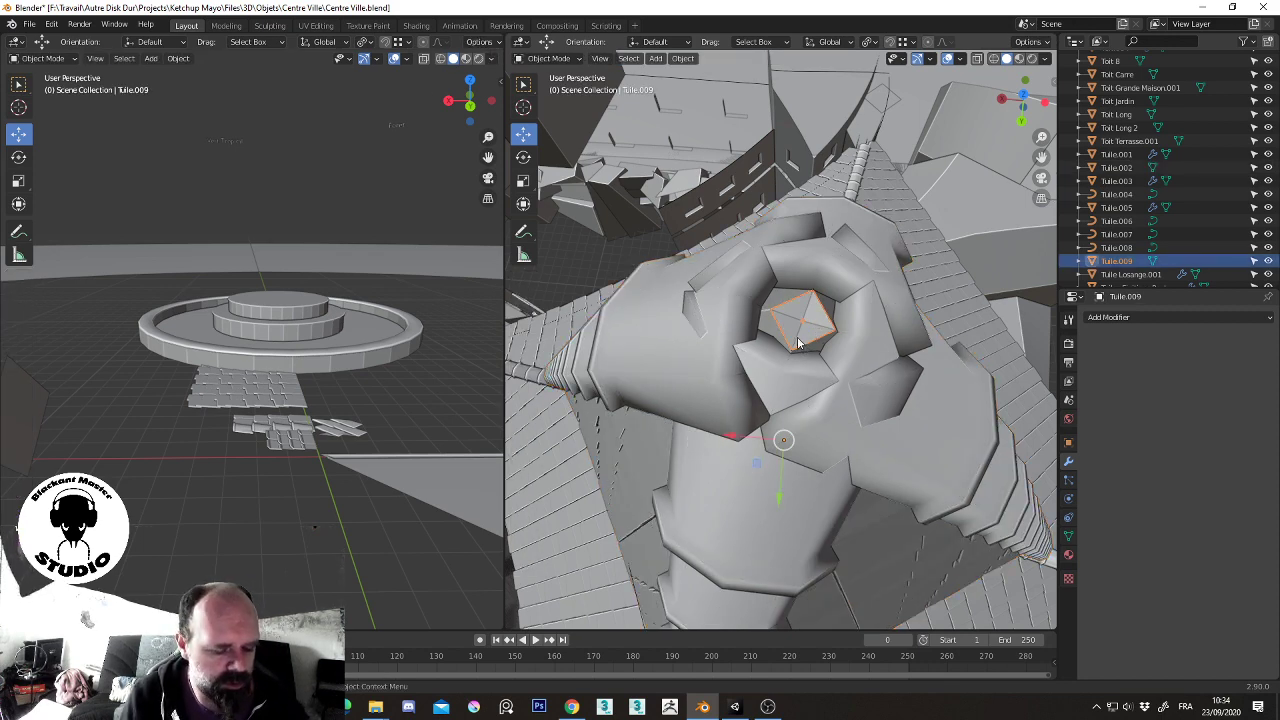
- Scale all of Tuile.009's geometry about 7.4 times, turn on X-ray, and clear the selection
{"action": "key", "text": "Tab"}
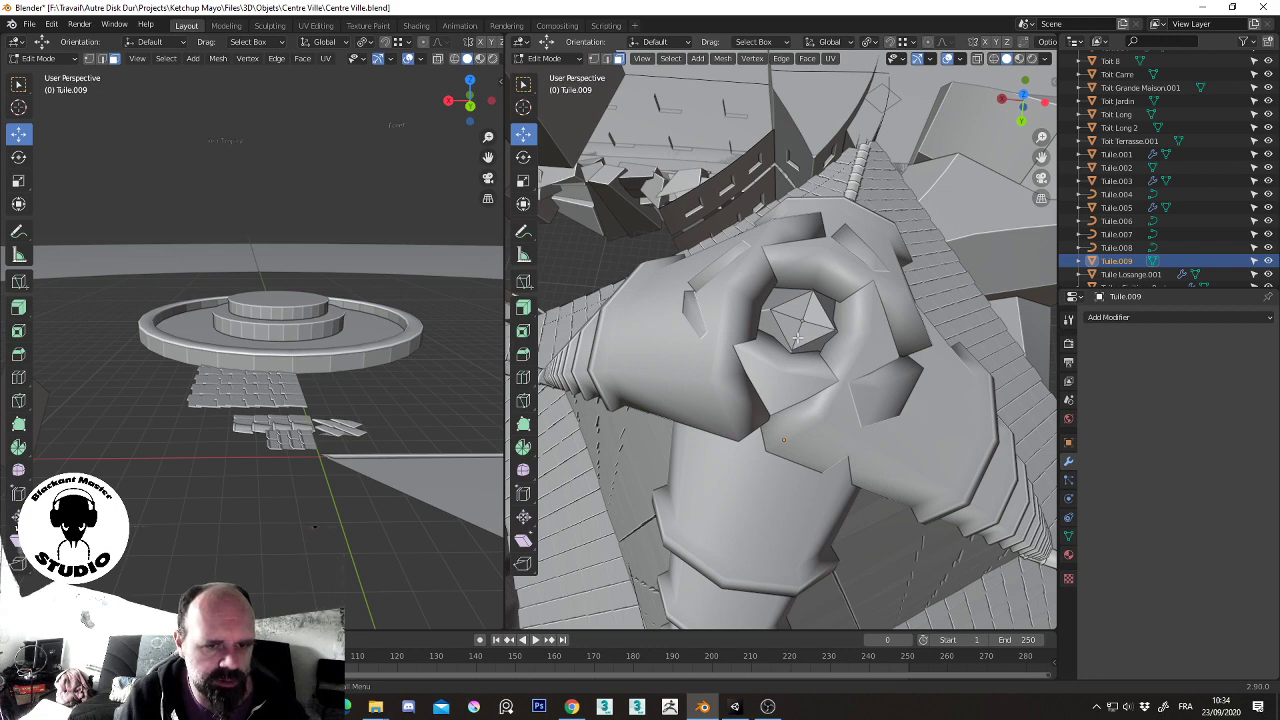
{"action": "key", "text": "a"}
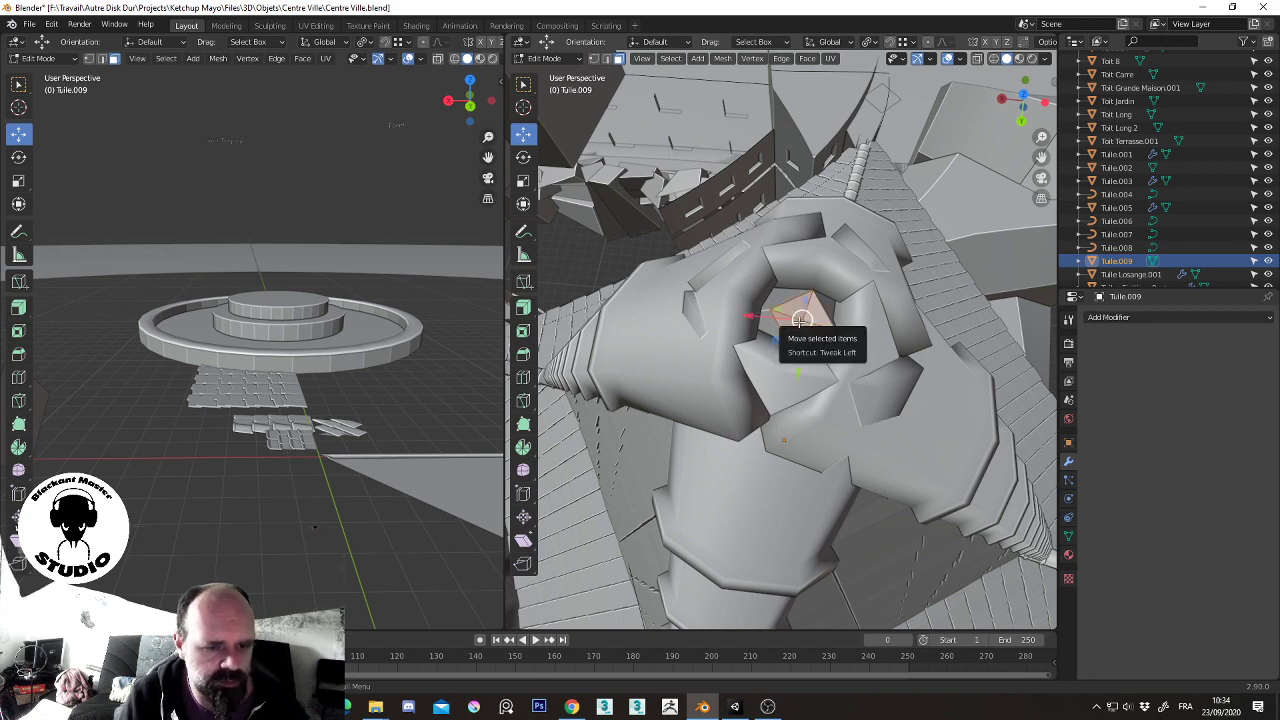
{"action": "key", "text": "s"}
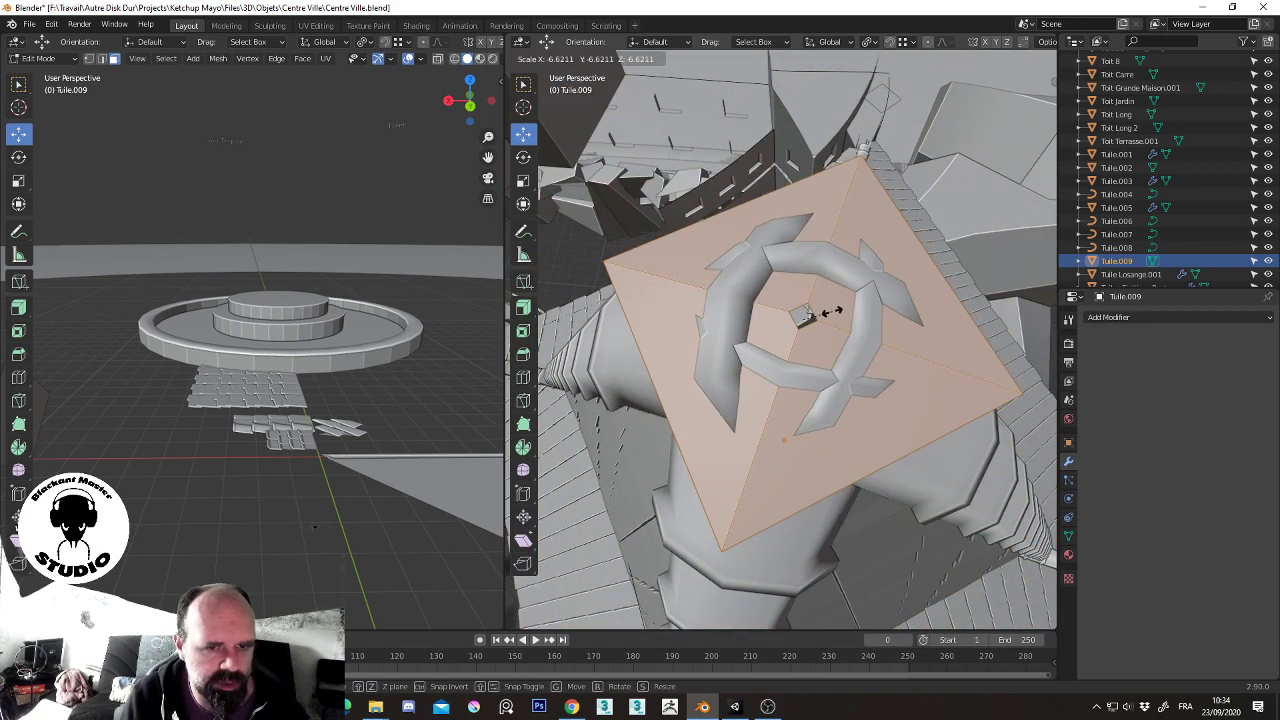
{"action": "left_click", "coordinate": [835, 313]}
{"action": "key", "text": "alt+z"}
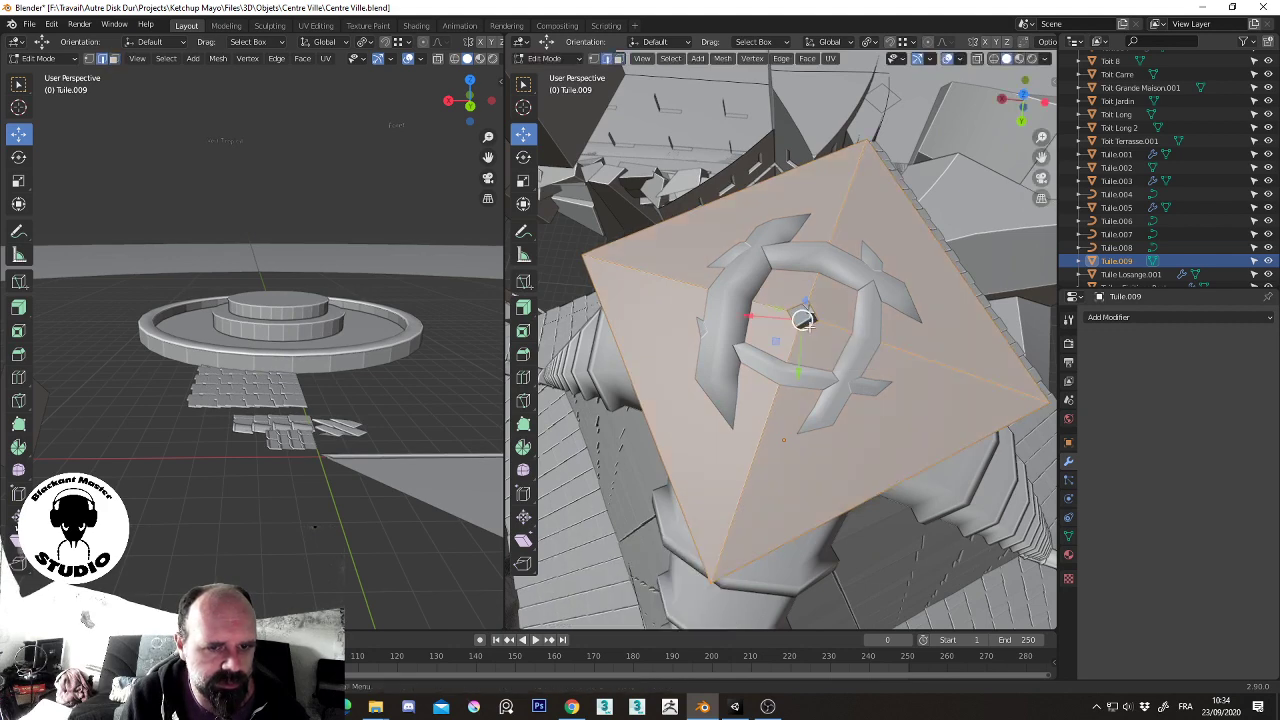
{"action": "key", "text": "alt+a"}
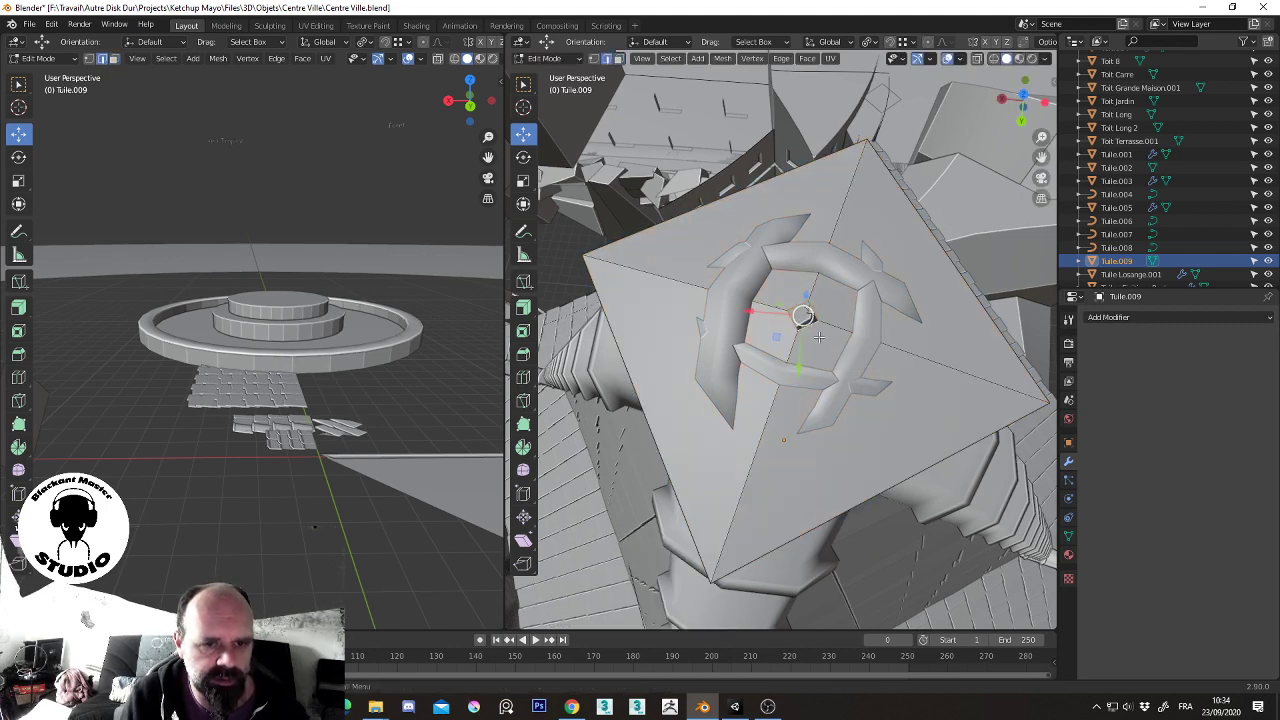
- Raise the cap's apex vertex 0.204 m along Z
{"action": "key", "text": "g"}
{"action": "key", "text": "z"}
{"action": "left_click", "coordinate": [812, 255]}
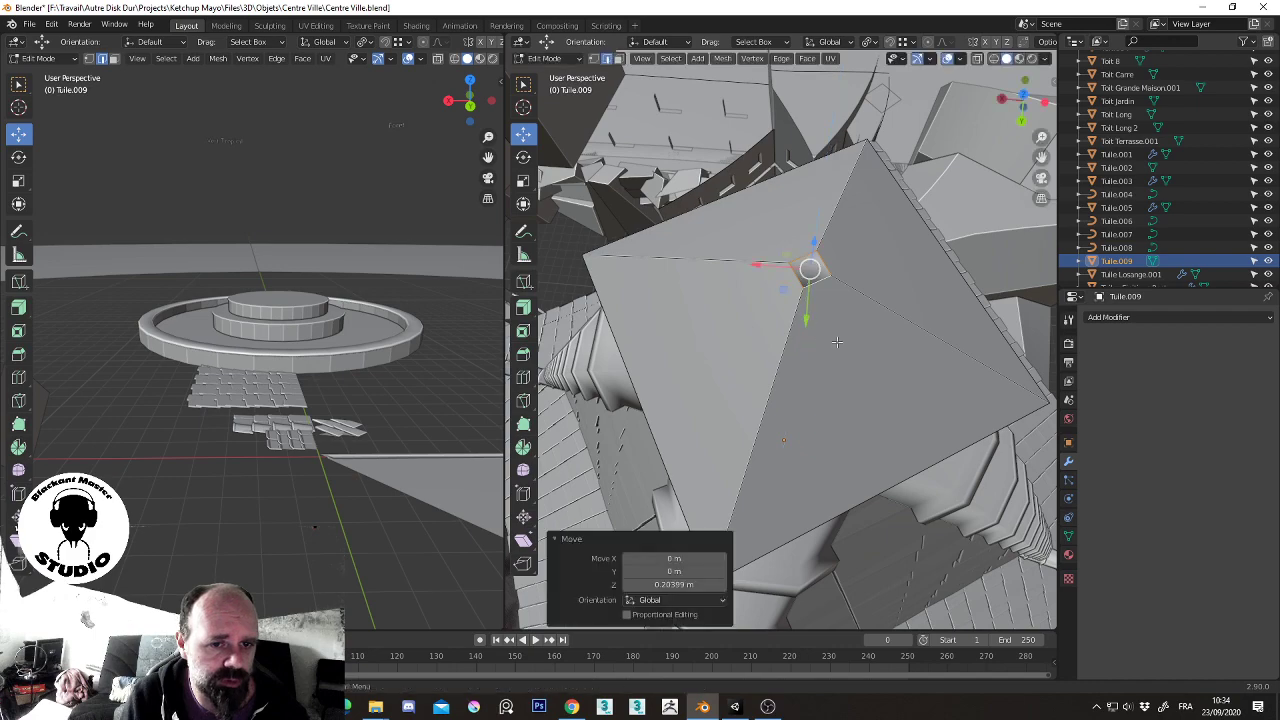
{"action": "scroll", "coordinate": [837, 345], "scroll_direction": "down", "scroll_amount": 4}
{"action": "middle_click_drag", "start_coordinate": [837, 345], "coordinate": [801, 219]}
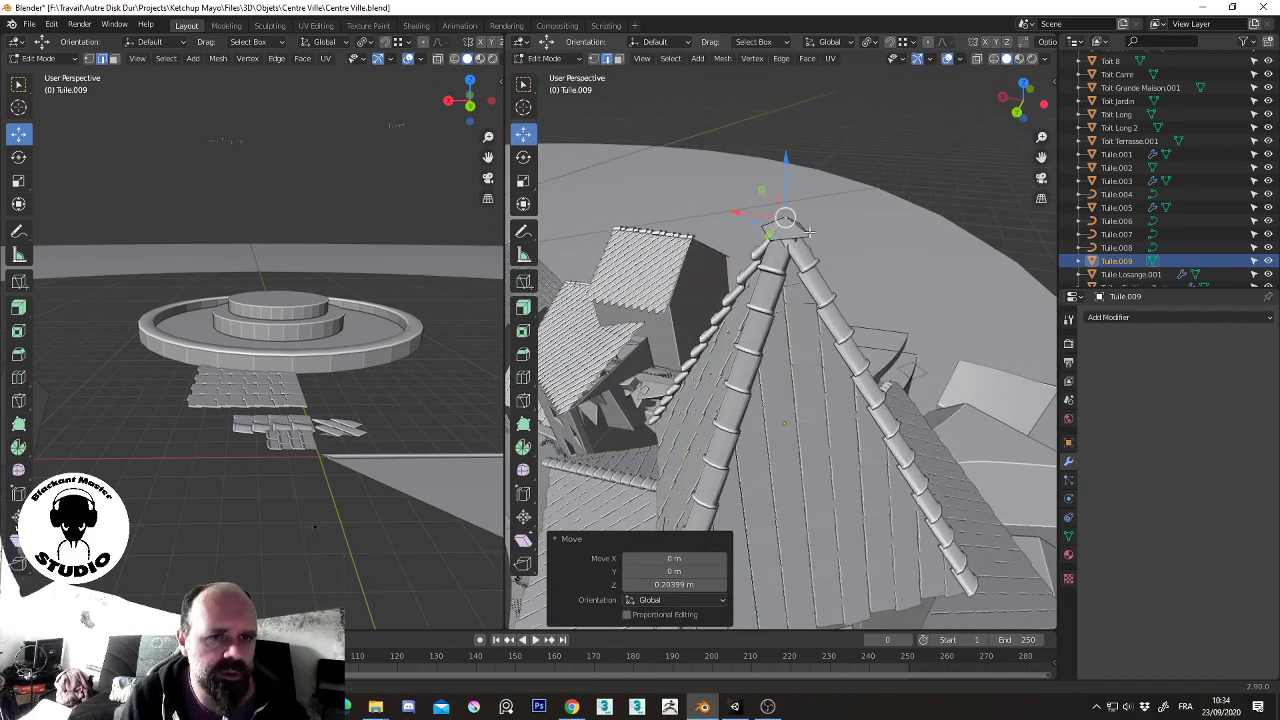
{"action": "scroll", "coordinate": [801, 219], "scroll_direction": "up", "scroll_amount": 2}
{"action": "middle_click_drag", "start_coordinate": [805, 156], "coordinate": [789, 272]}
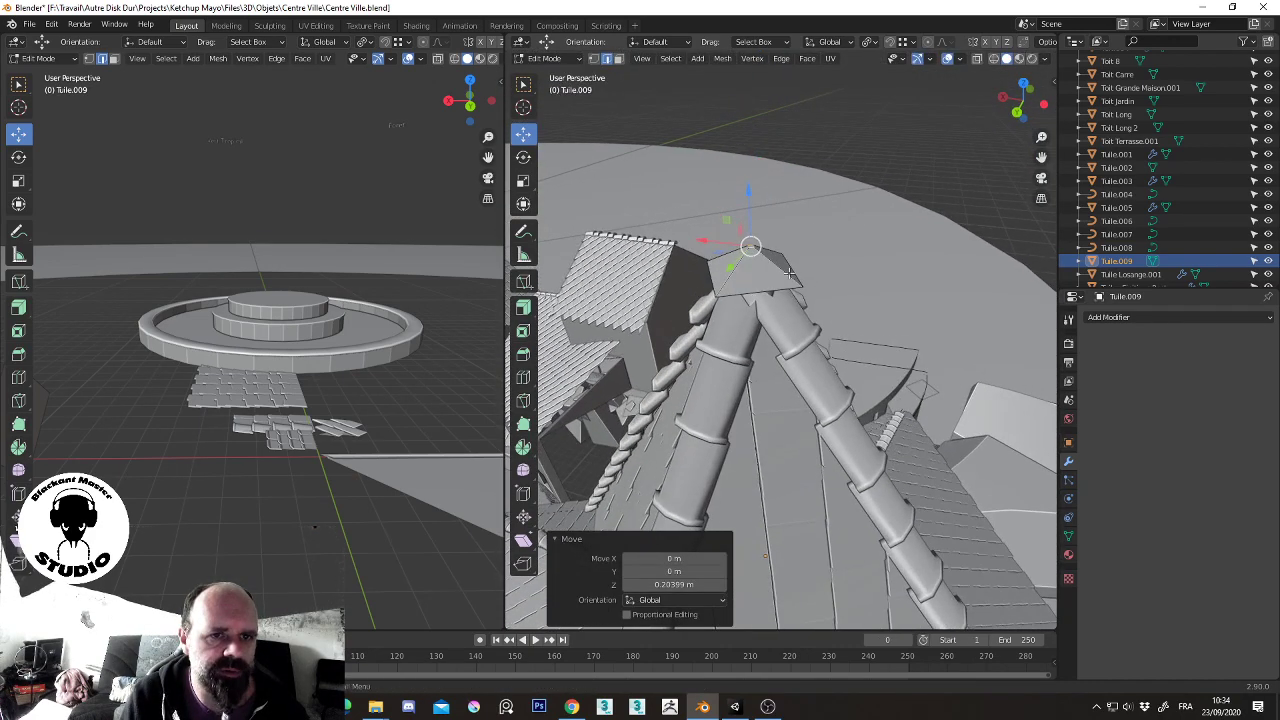
- Lower the cap rim 0.061 m and extrude it 0.633 m down the column
{"action": "left_click", "coordinate": [771, 290]}
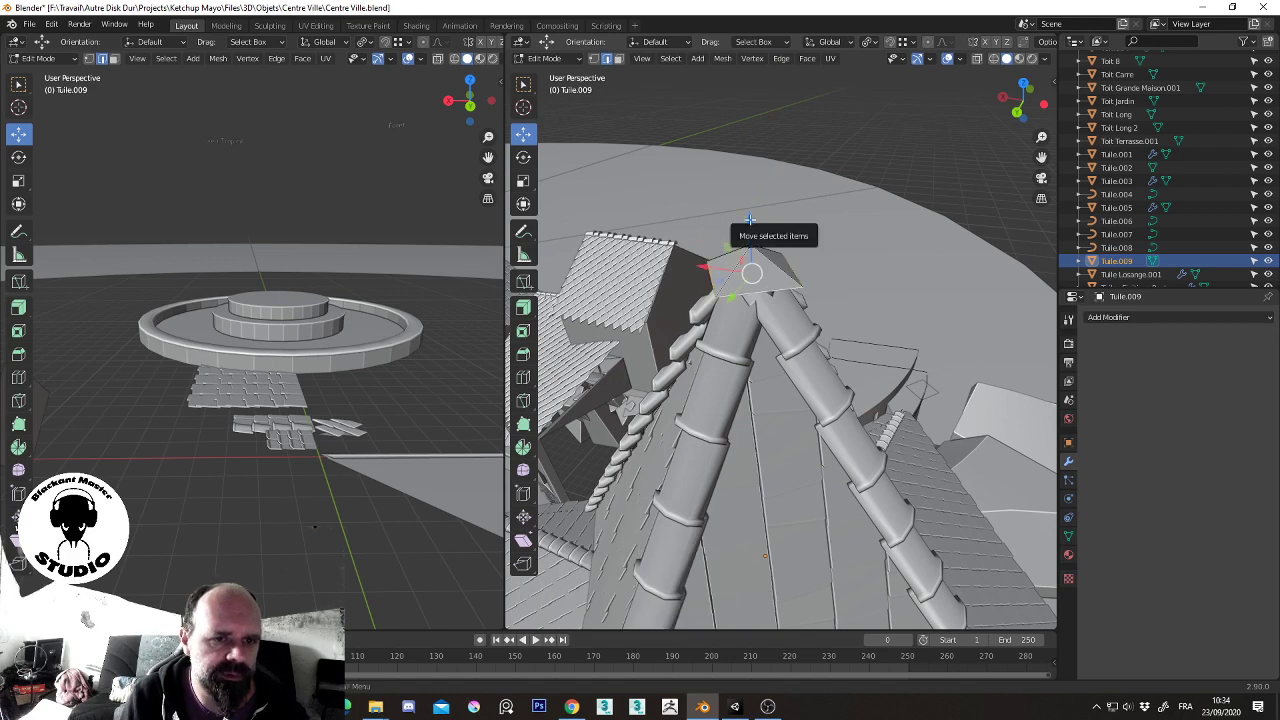
{"action": "left_click_drag", "start_coordinate": [749, 220], "coordinate": [766, 296]}
{"action": "middle_click_drag", "start_coordinate": [766, 296], "coordinate": [808, 290]}
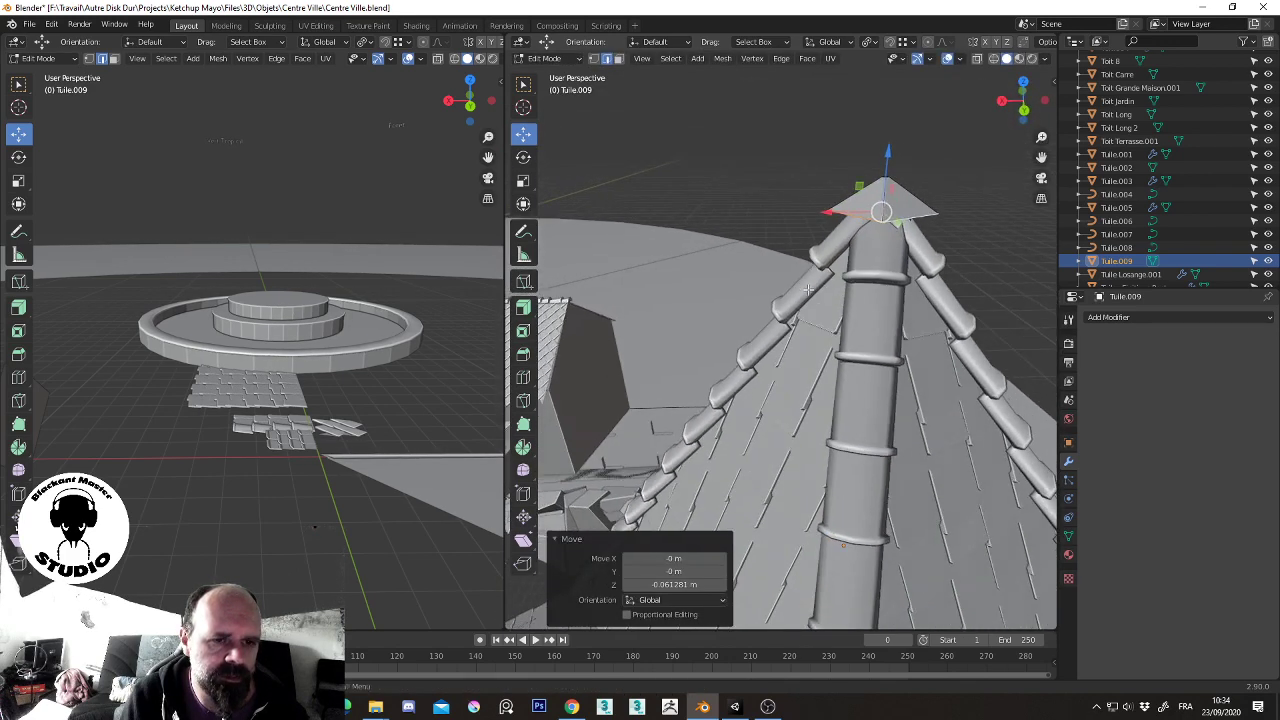
{"action": "left_click_drag", "start_coordinate": [890, 202], "coordinate": [889, 252]}
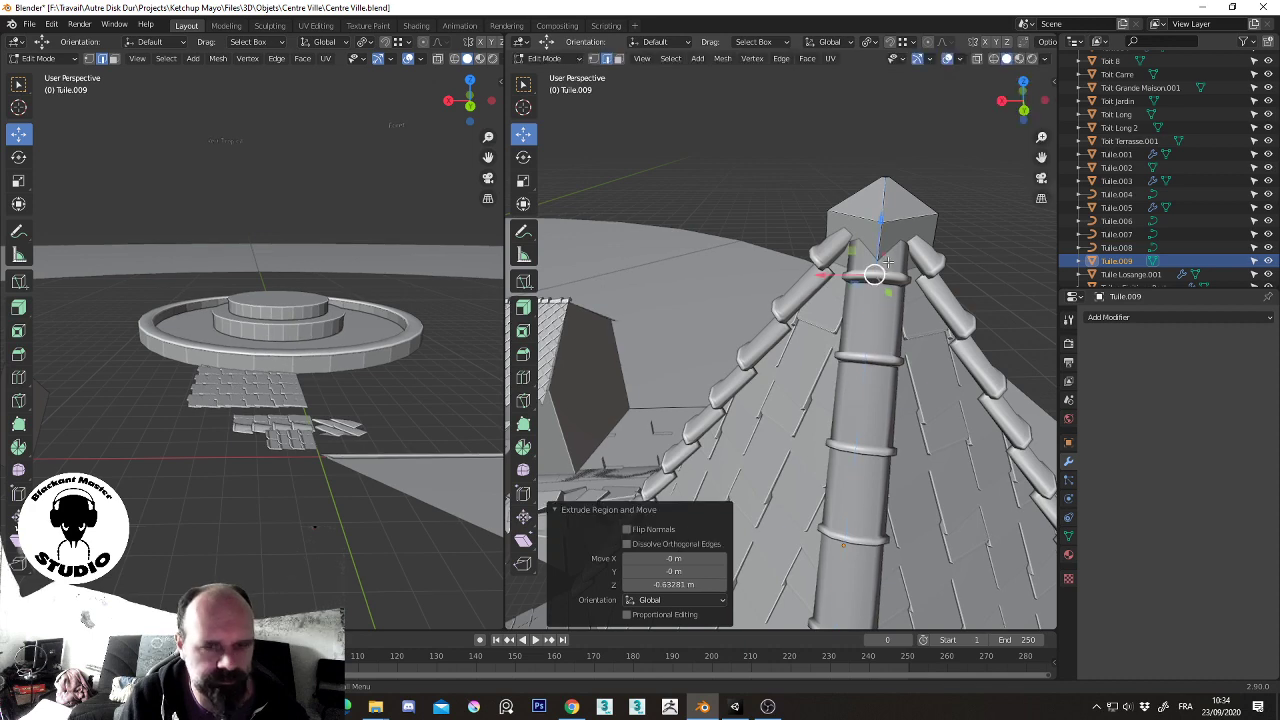
{"action": "middle_click_drag", "start_coordinate": [889, 252], "coordinate": [720, 270]}
- Undo the downward extension to get back the pointed apex cap
{"action": "middle_click_drag", "start_coordinate": [800, 283], "coordinate": [741, 218]}
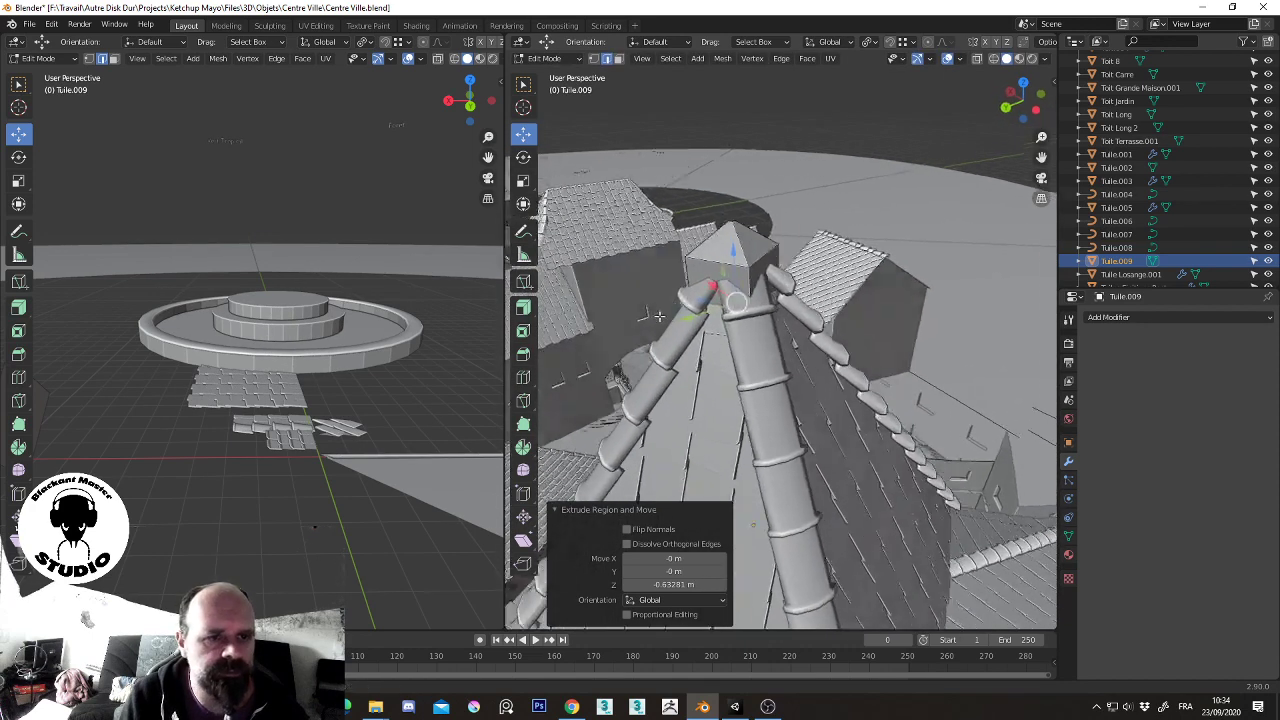
{"action": "key", "text": "ctrl+z"}
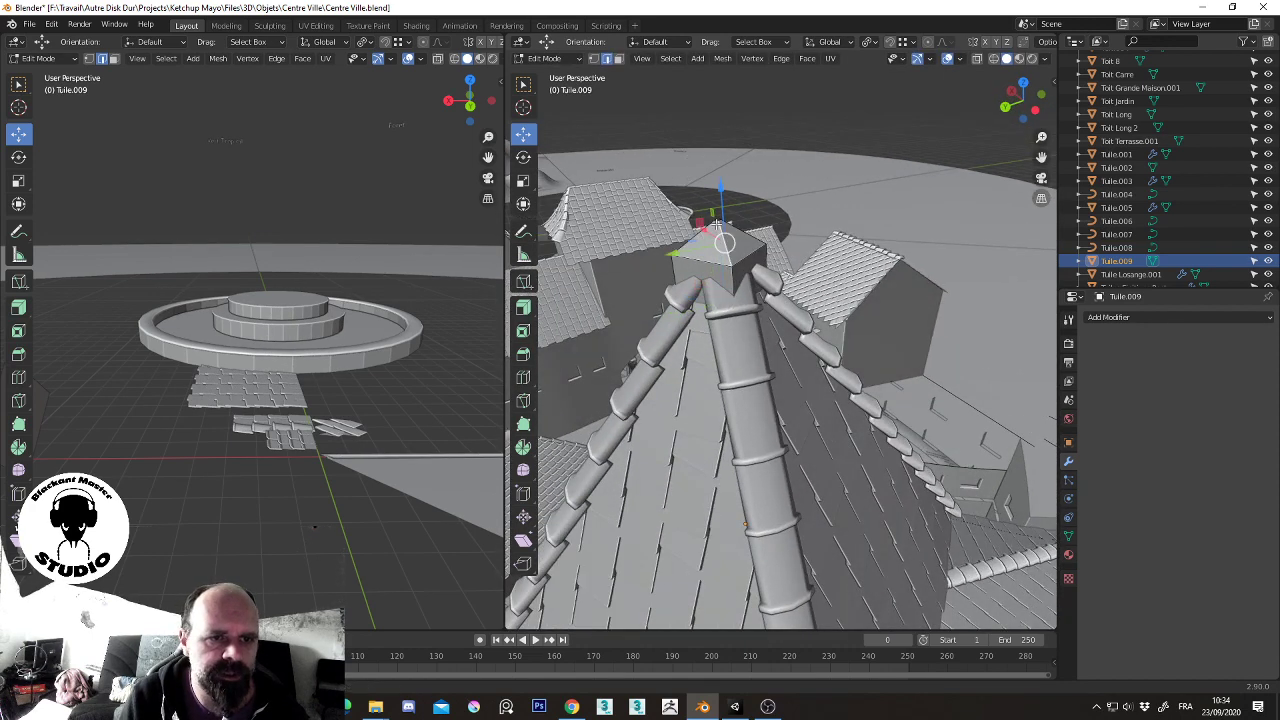
{"action": "key", "text": "ctrl+z"}
{"action": "scroll", "coordinate": [710, 214], "scroll_direction": "up", "scroll_amount": 5}
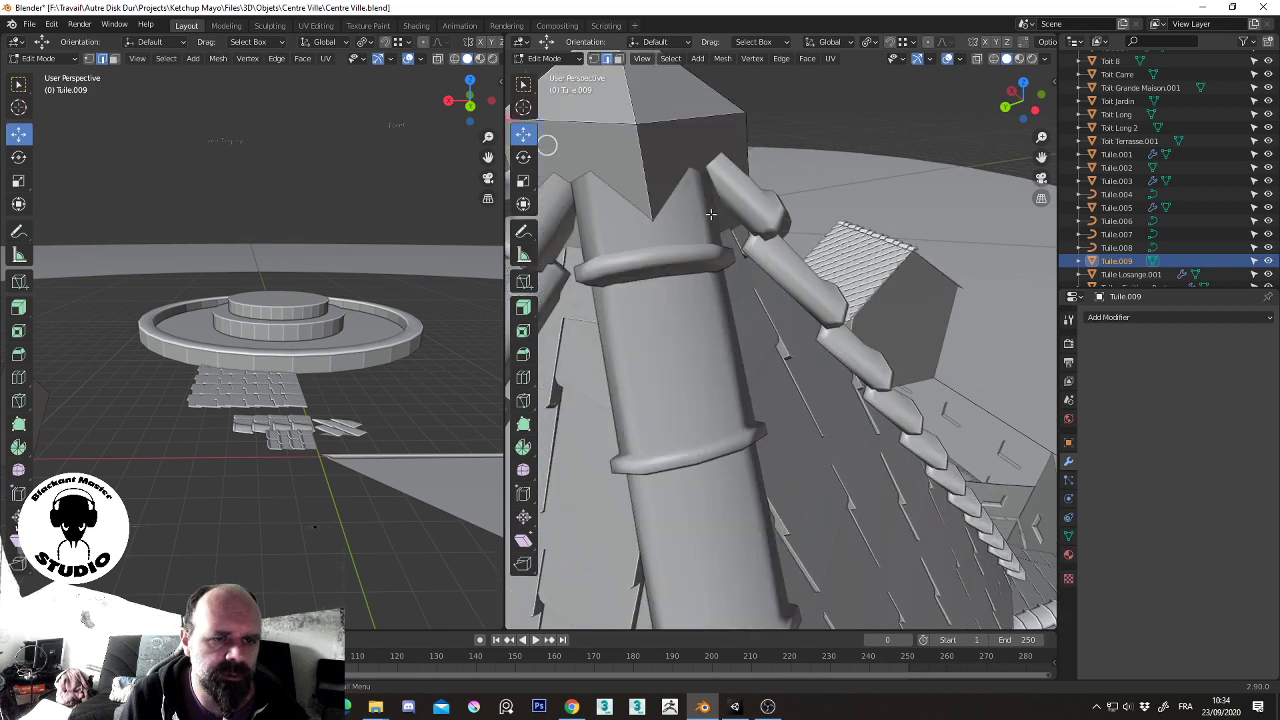
{"action": "scroll", "coordinate": [740, 220], "scroll_direction": "down", "scroll_amount": 2}
- Rescale the cap's apex top, first to 3.844, and extrude it upward into a block
{"action": "left_click", "coordinate": [767, 223]}
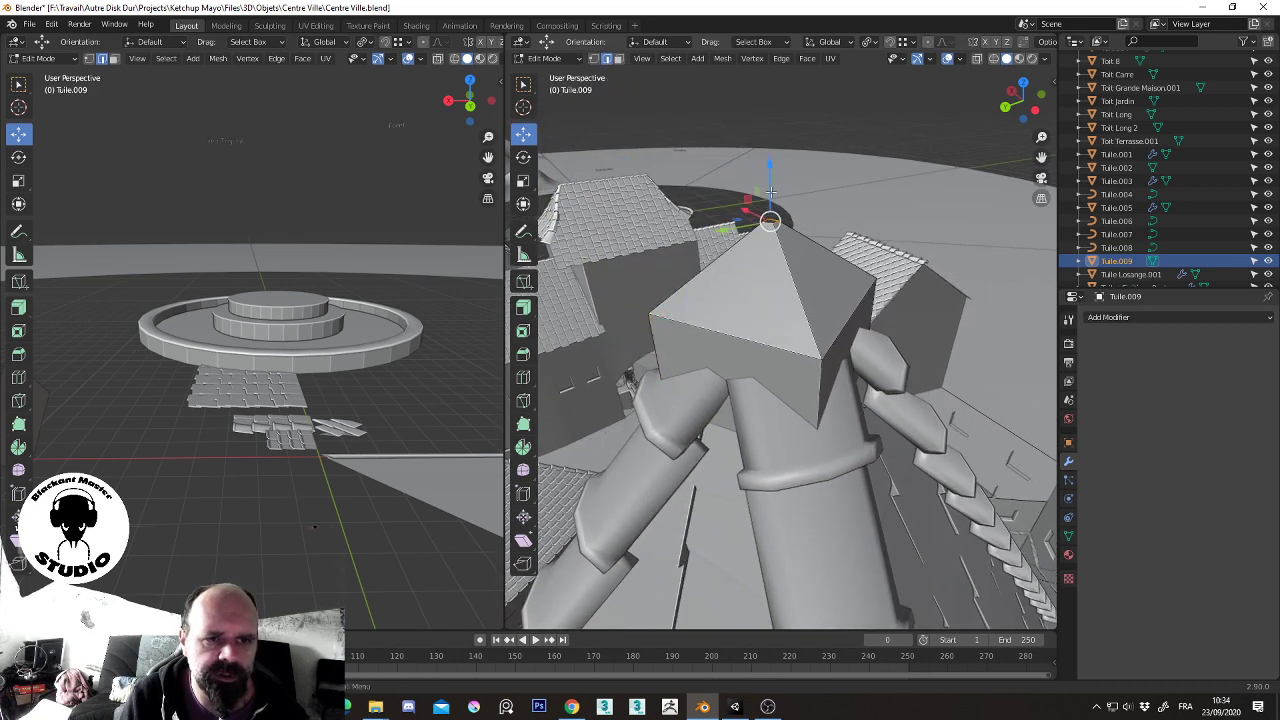
{"action": "key", "text": "s"}
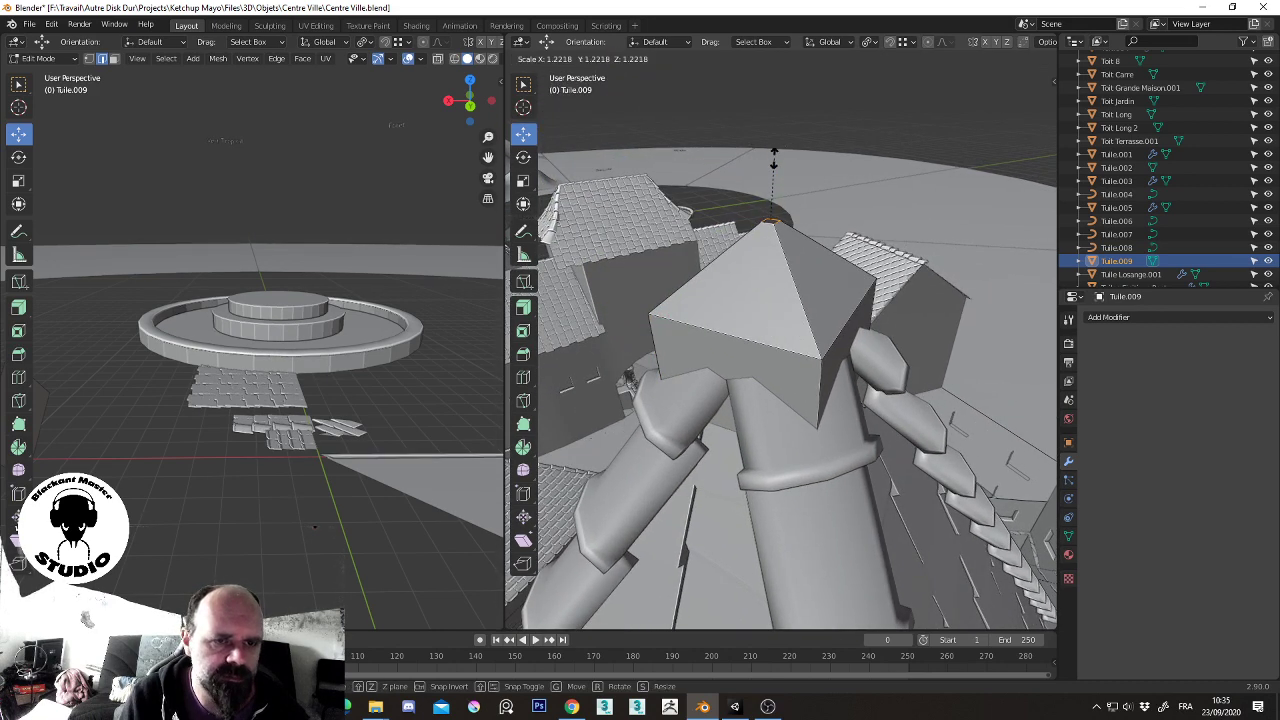
{"action": "left_click", "coordinate": [870, 135]}
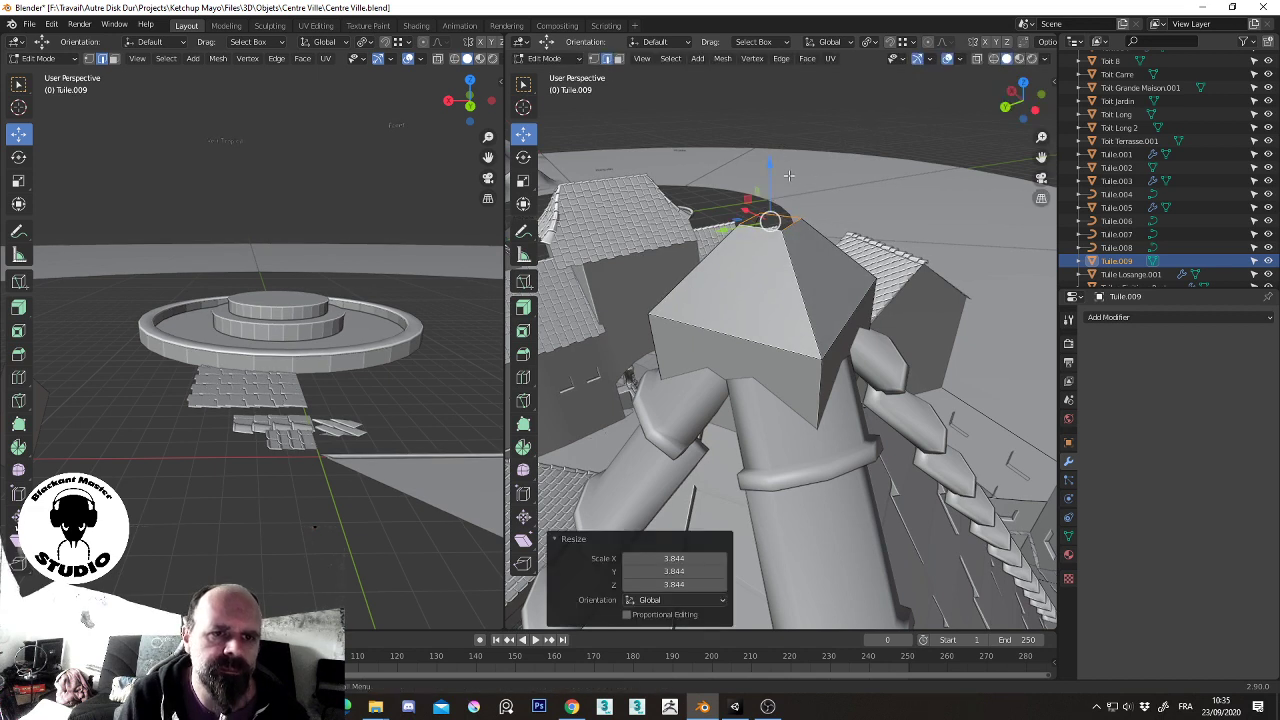
{"action": "key", "text": "s"}
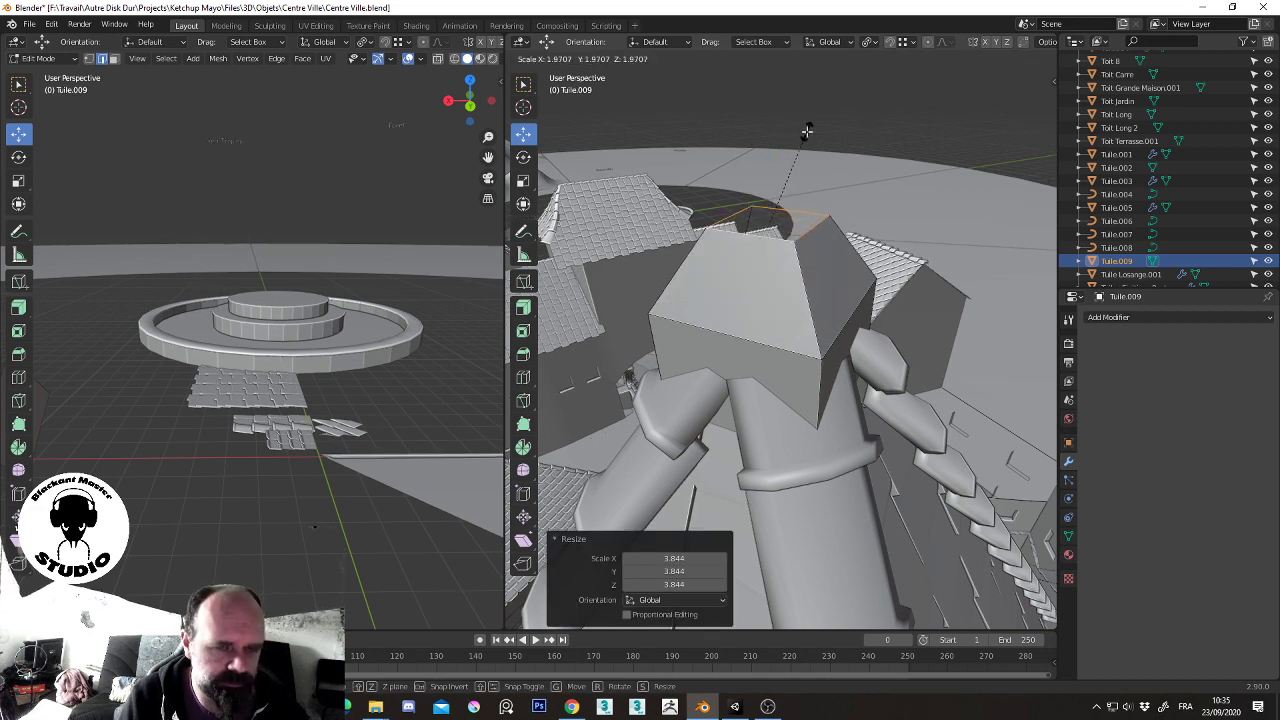
{"action": "left_click", "coordinate": [807, 131]}
{"action": "key", "text": "e"}
{"action": "left_click", "coordinate": [810, 90]}
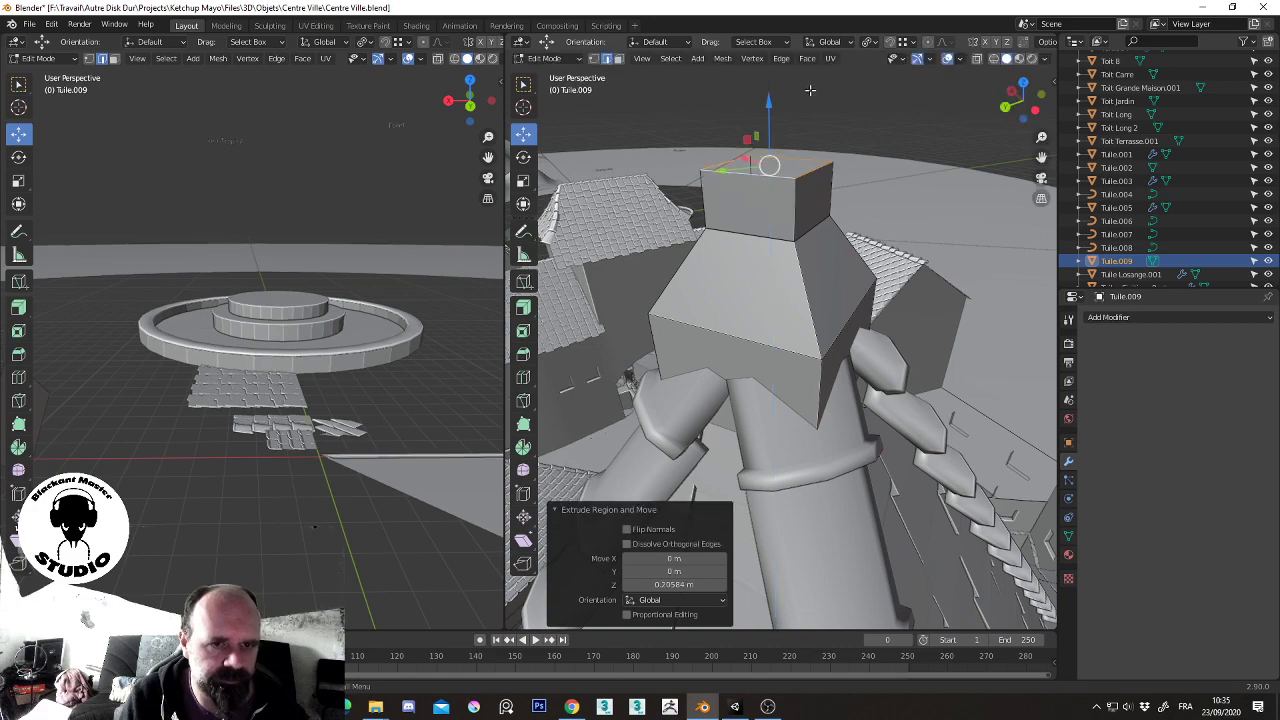
- Raise the block's top face slightly and narrow it to 0.458 scale
{"action": "middle_click_drag", "start_coordinate": [810, 90], "coordinate": [812, 343]}
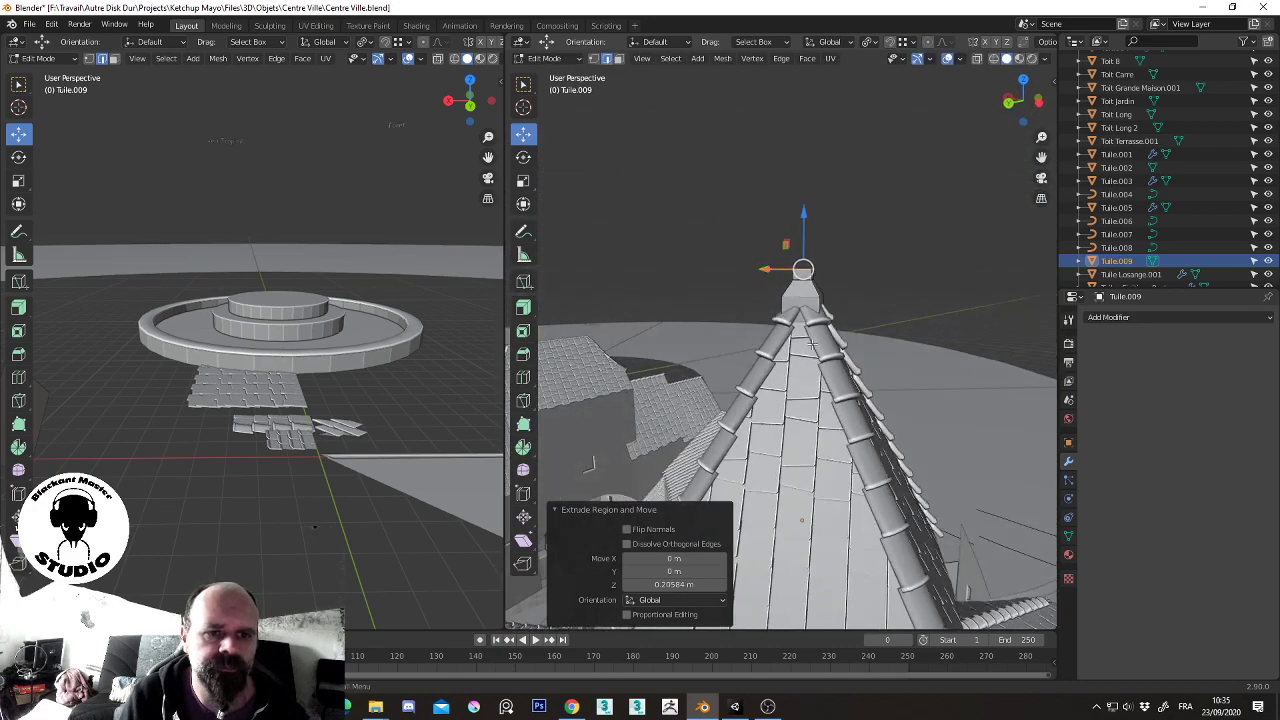
{"action": "scroll", "coordinate": [806, 222], "scroll_direction": "up", "scroll_amount": 2}
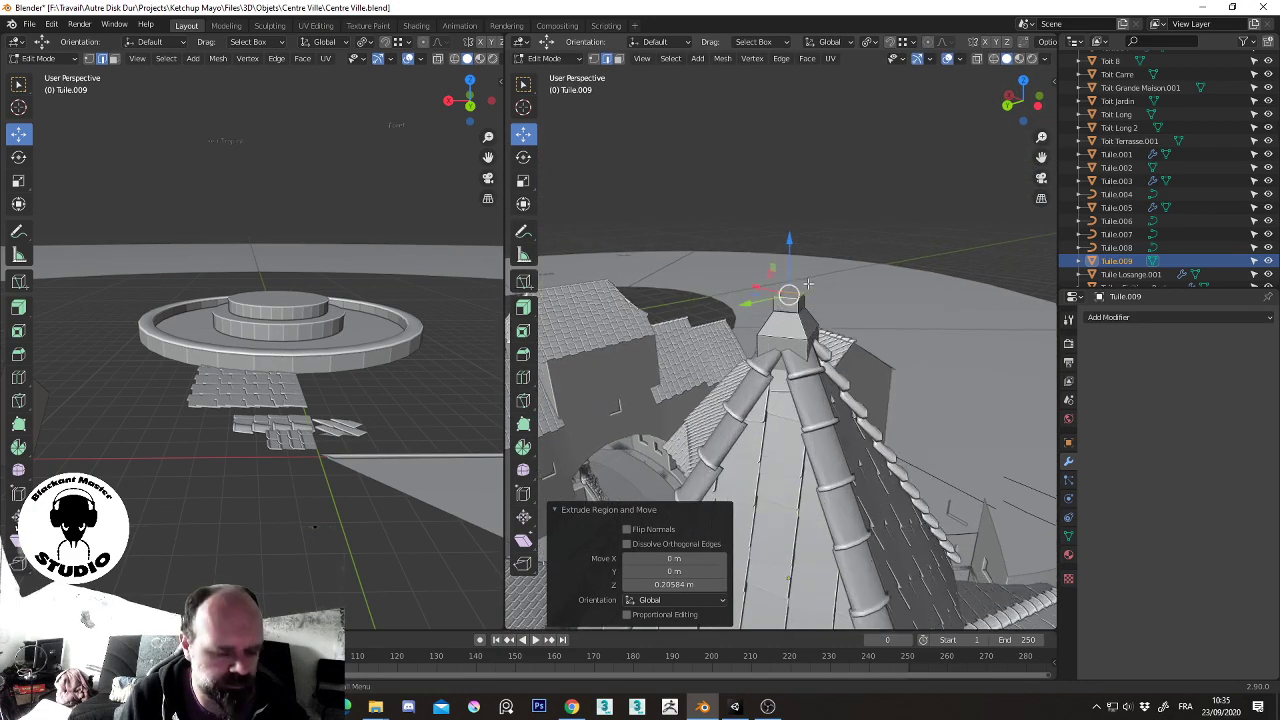
{"action": "scroll", "coordinate": [808, 284], "scroll_direction": "up", "scroll_amount": 3}
{"action": "key", "text": "g"}
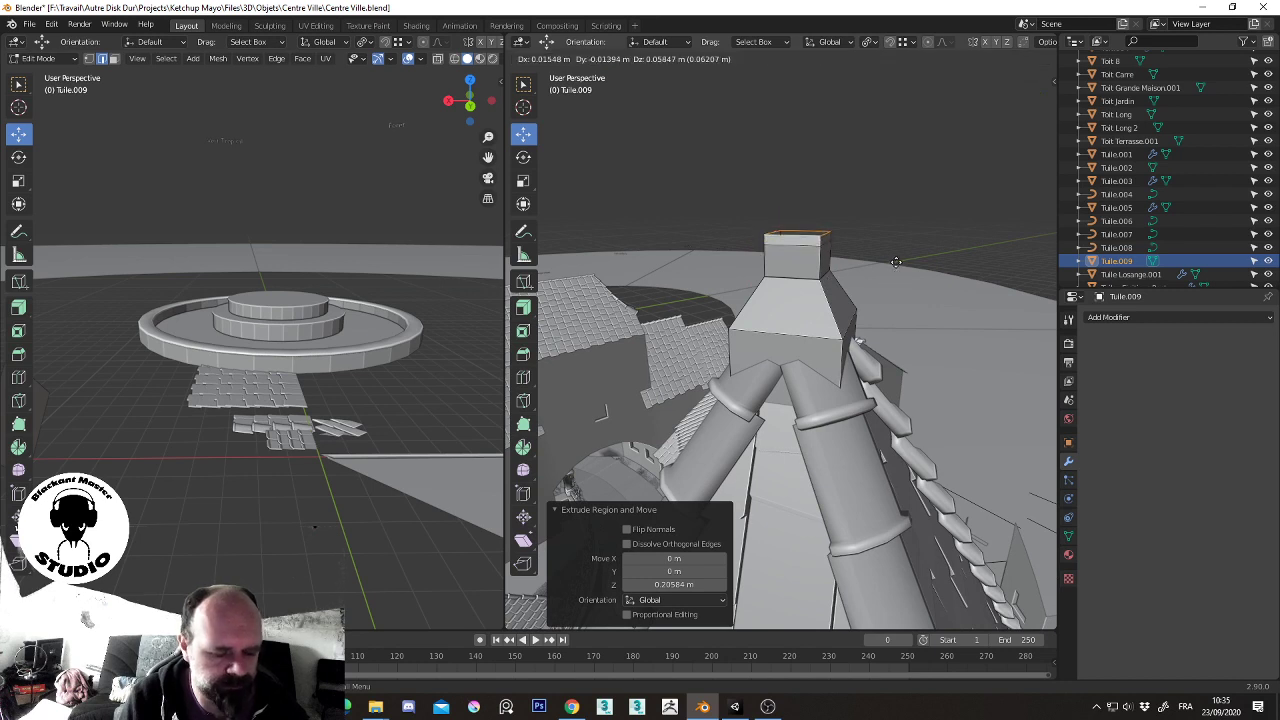
{"action": "left_click", "coordinate": [895, 260]}
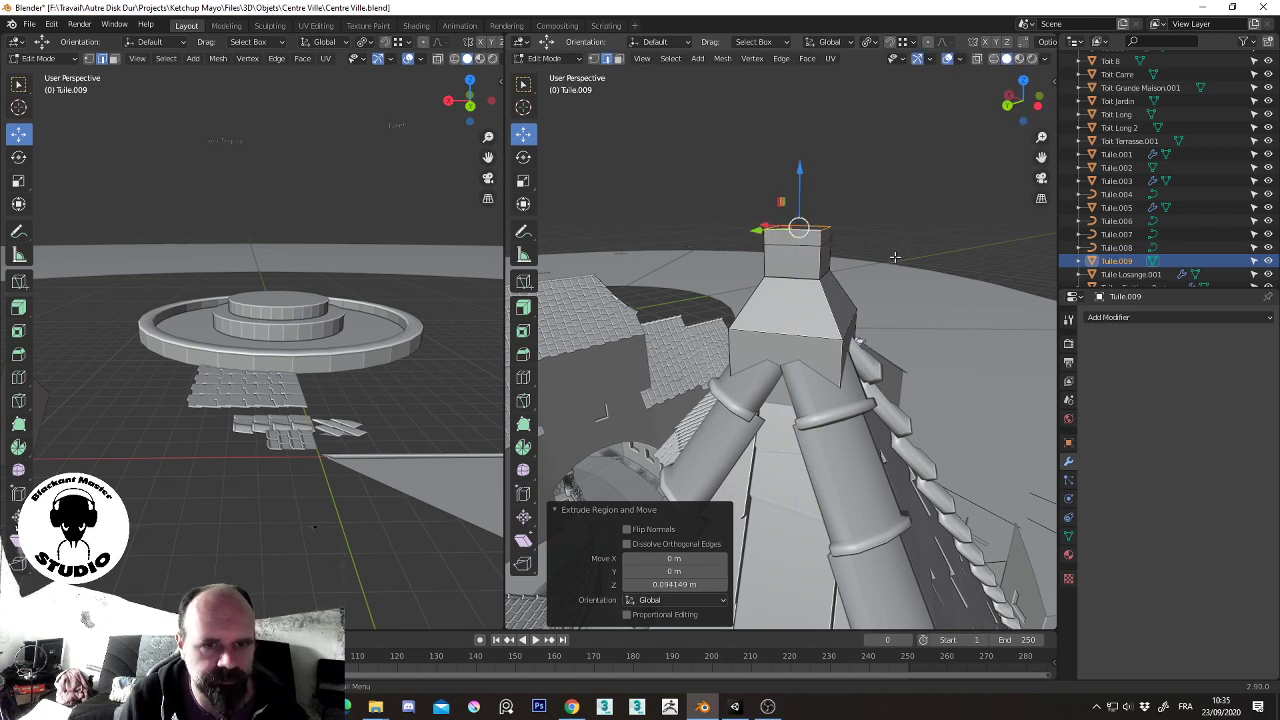
{"action": "key", "text": "s"}
{"action": "left_click", "coordinate": [846, 244]}
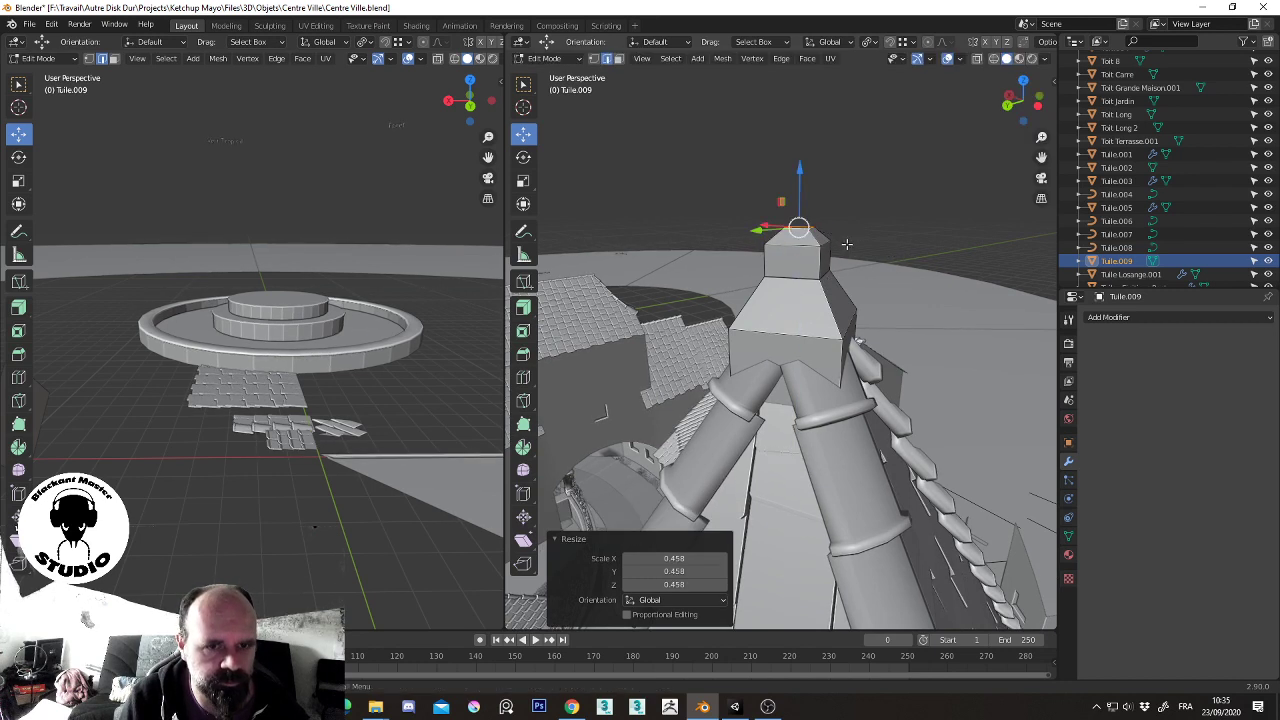
- Extrude the narrowed top 0.996 m, raise the pillar 1.318 m in Z, and extend it another 0.815 m
{"action": "key", "text": "e"}
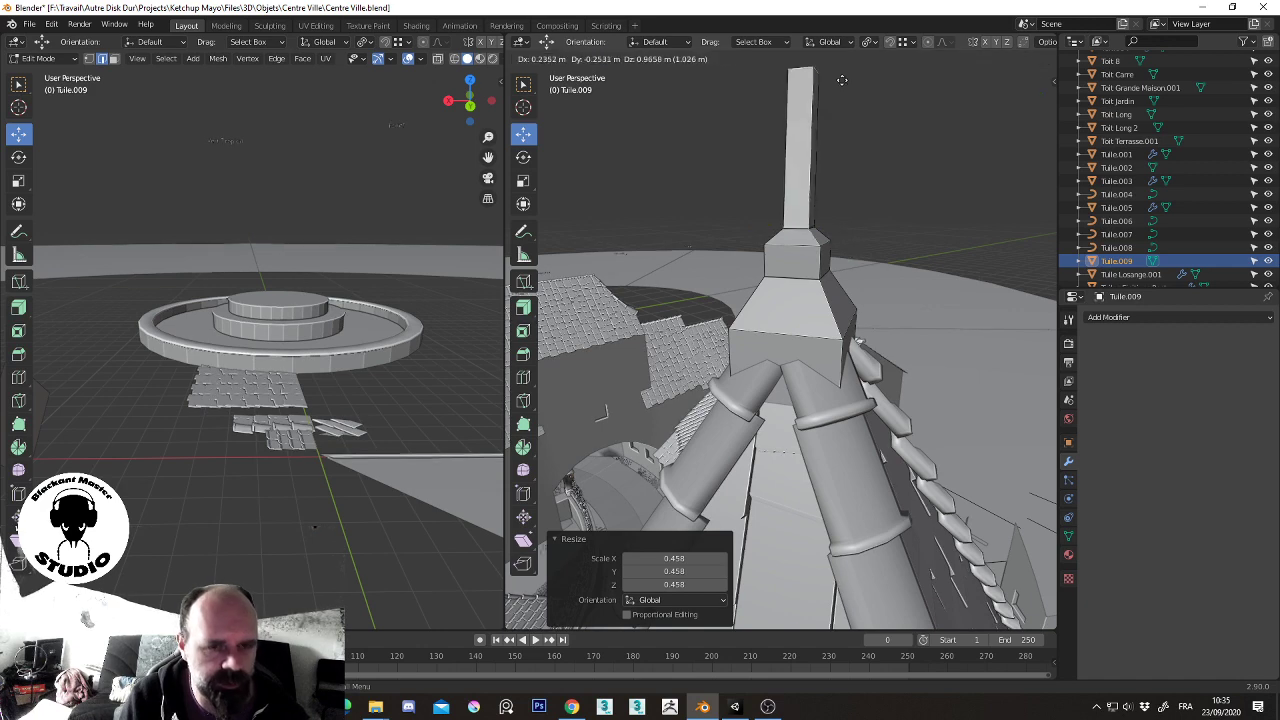
{"action": "left_click", "coordinate": [842, 80]}
{"action": "scroll", "coordinate": [870, 141], "scroll_direction": "down", "scroll_amount": 4}
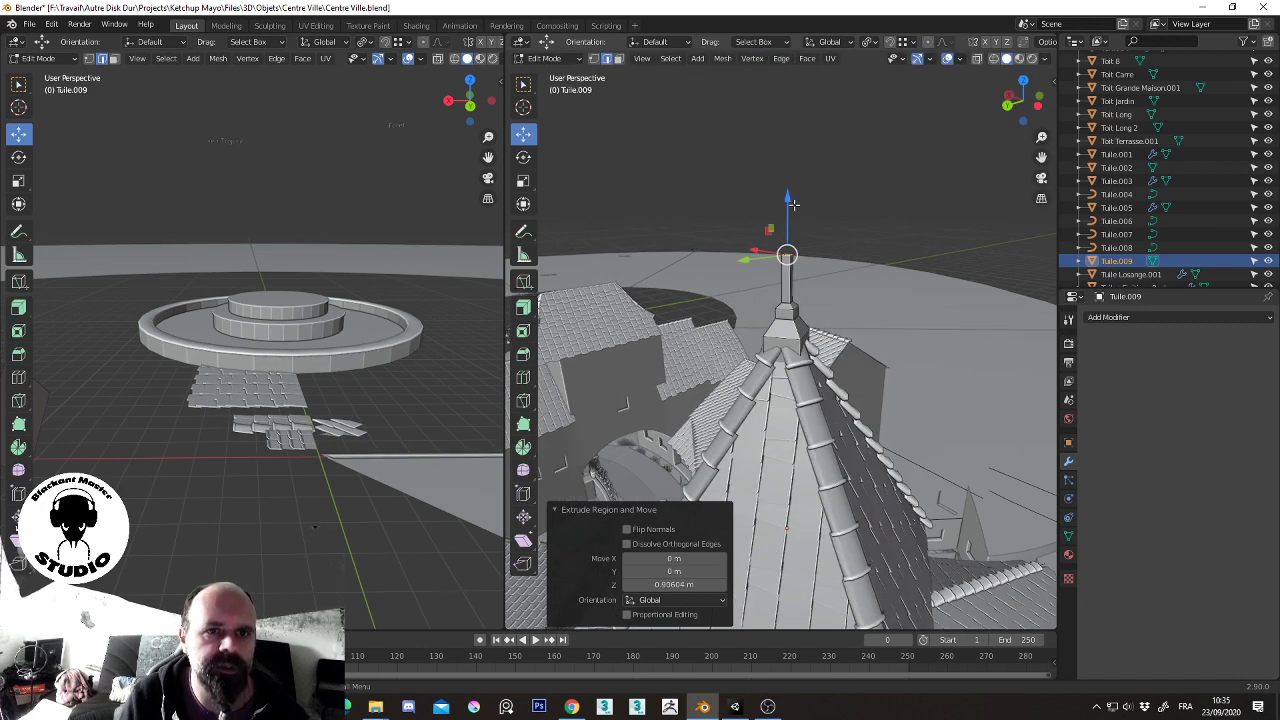
{"action": "left_click_drag", "start_coordinate": [788, 198], "coordinate": [788, 122]}
{"action": "middle_click_drag", "start_coordinate": [806, 212], "coordinate": [808, 222]}
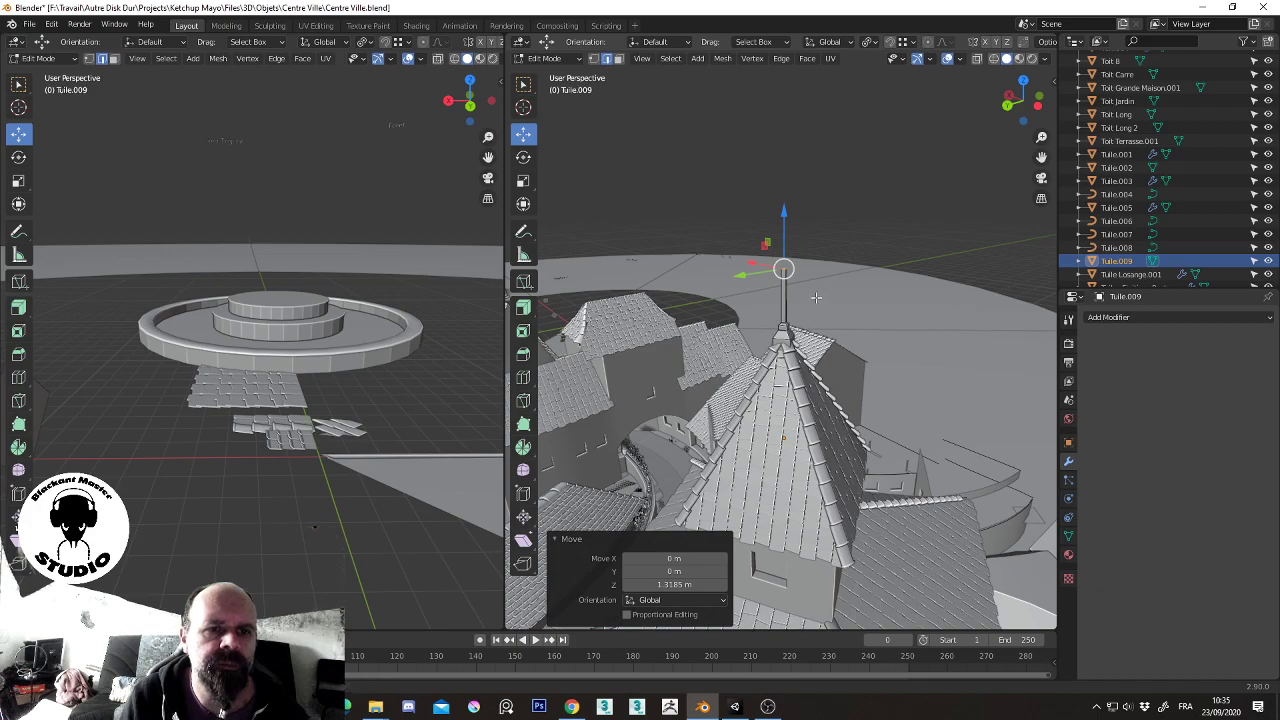
{"action": "mouse_move", "coordinate": [844, 320]}
{"action": "middle_mouse_down"}
{"action": "mouse_move", "coordinate": [773, 261]}
{"action": "mouse_move", "coordinate": [702, 300]}
{"action": "middle_mouse_up"}
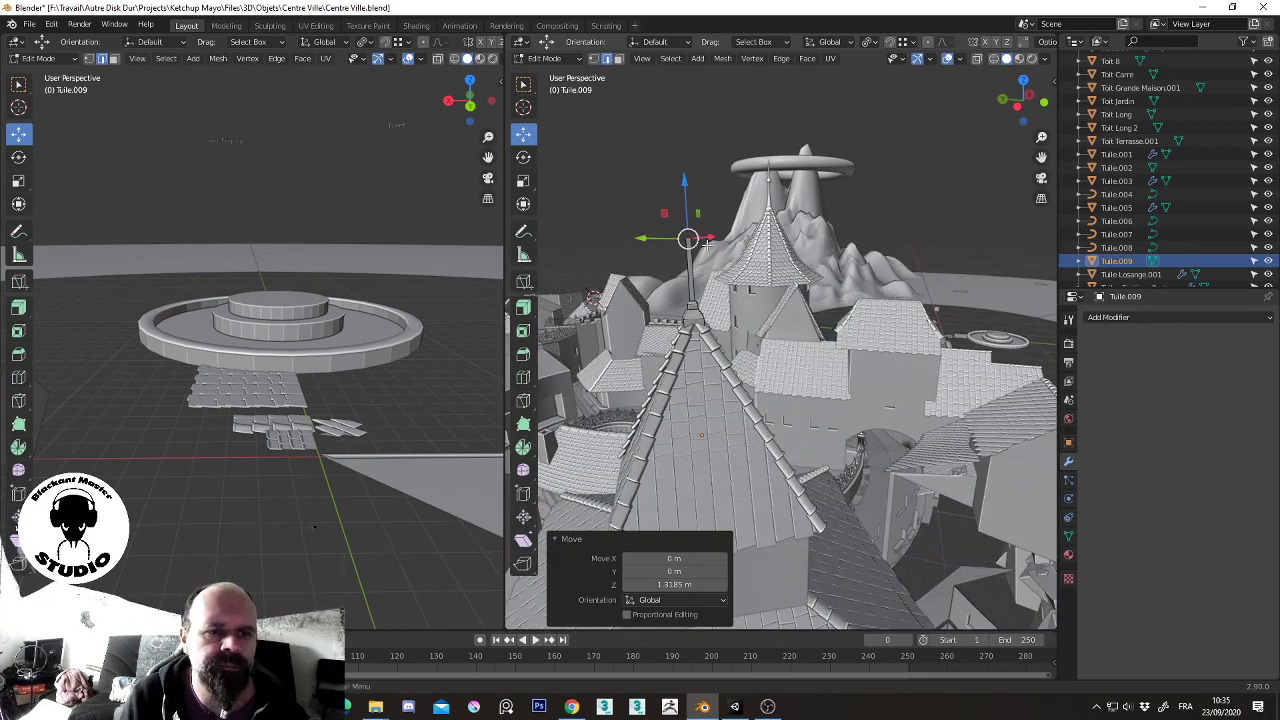
{"action": "left_click_drag", "start_coordinate": [690, 240], "coordinate": [705, 224]}
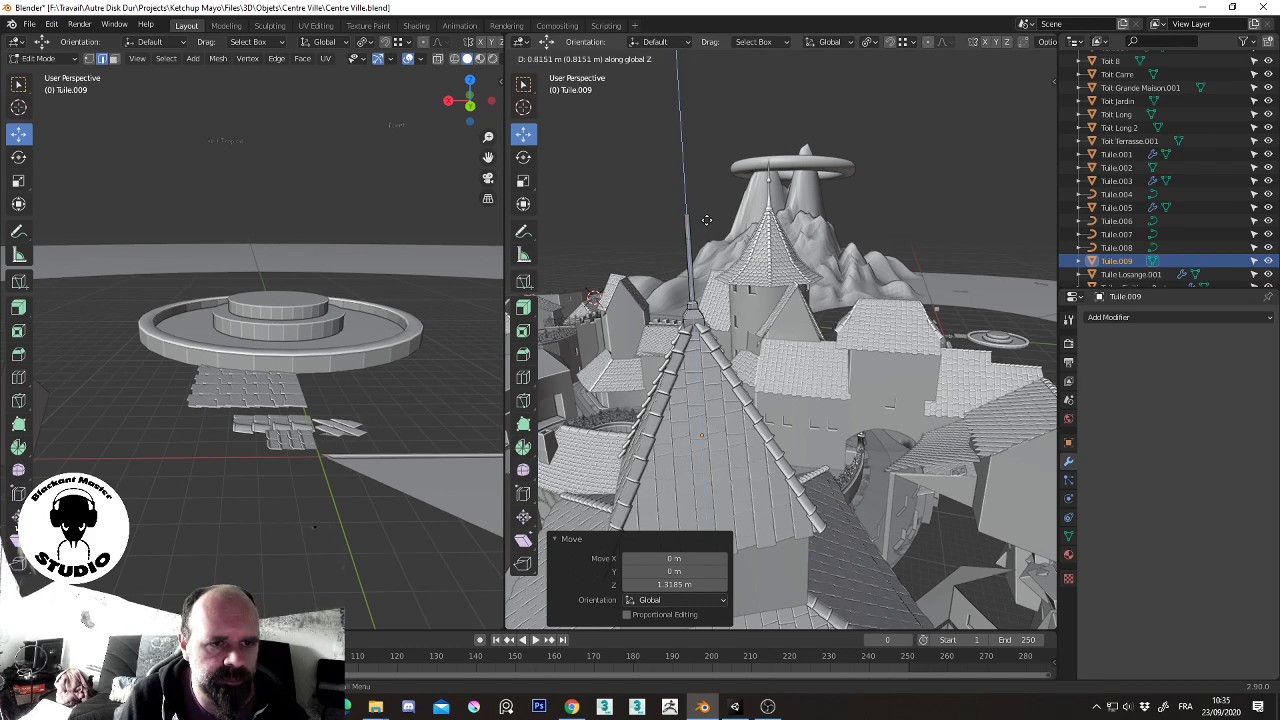
{"action": "left_click", "coordinate": [706, 226]}
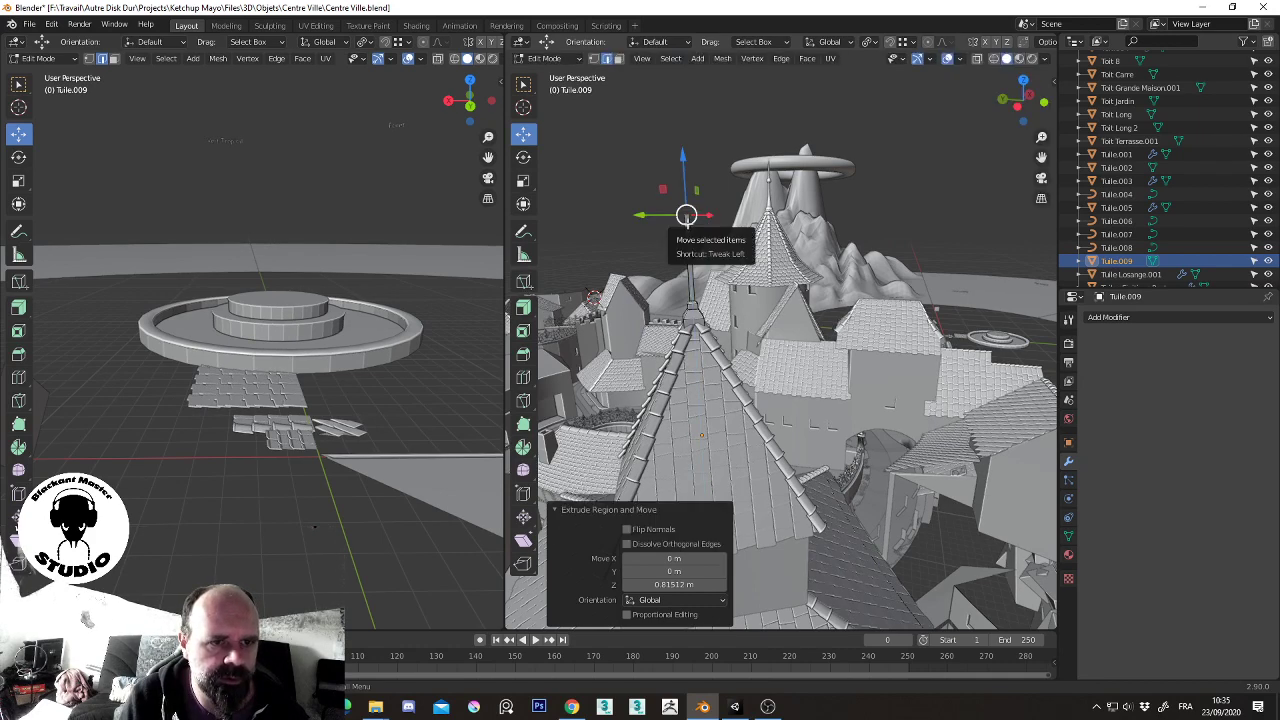
- Undo the extra extension and merge the spire's top vertices at center into a point
{"action": "key", "text": "ctrl+z"}
{"action": "right_click", "coordinate": [688, 229]}
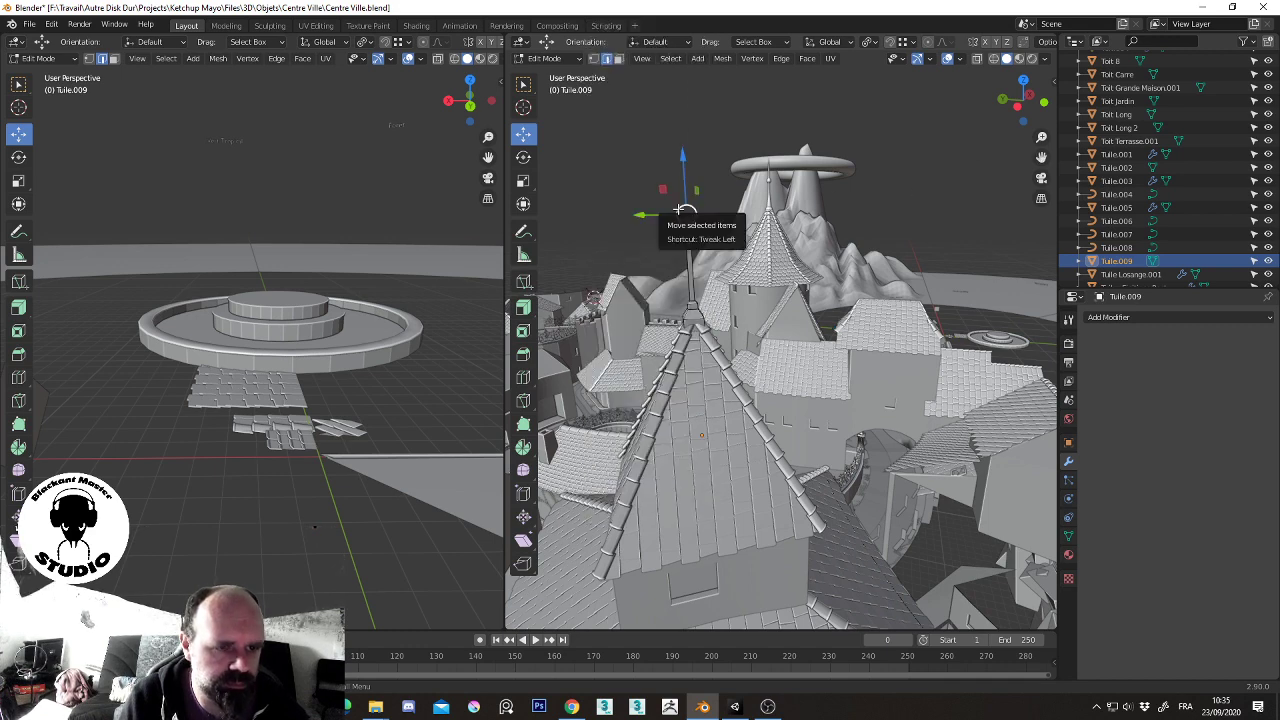
{"action": "right_click", "coordinate": [662, 190]}
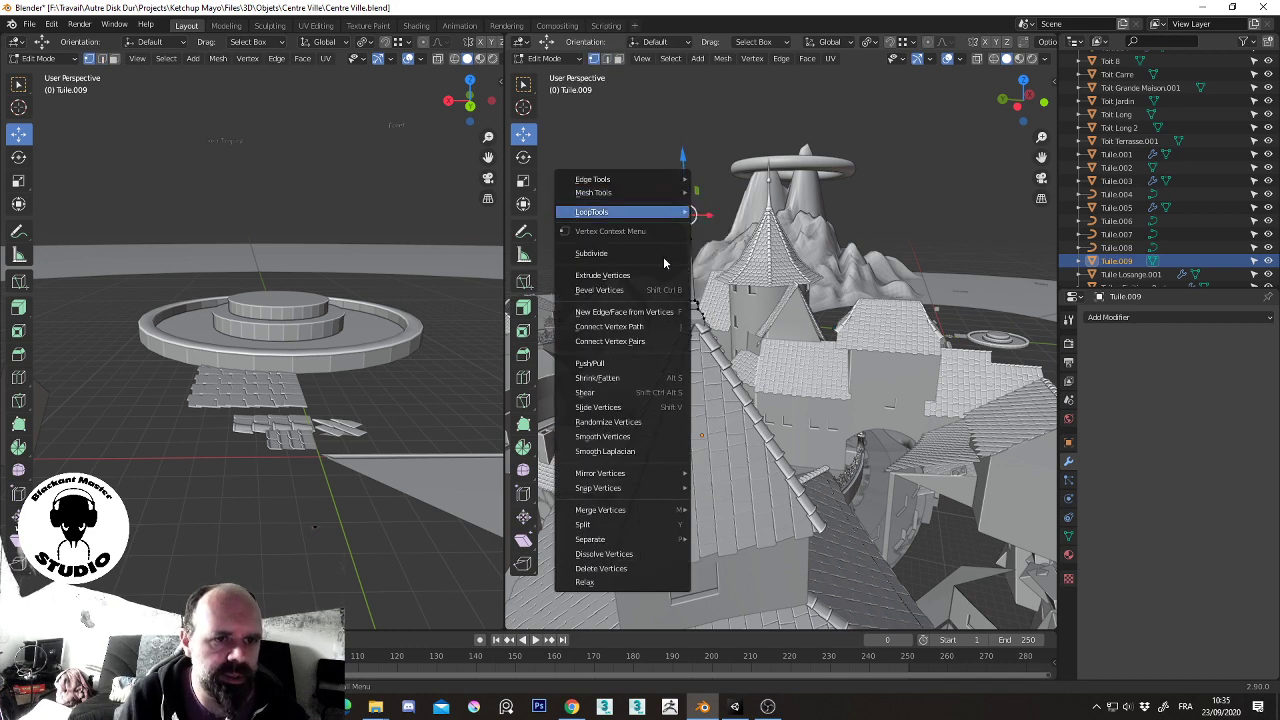
{"action": "left_click", "coordinate": [816, 499]}
{"action": "middle_click_drag", "start_coordinate": [816, 499], "coordinate": [874, 288]}
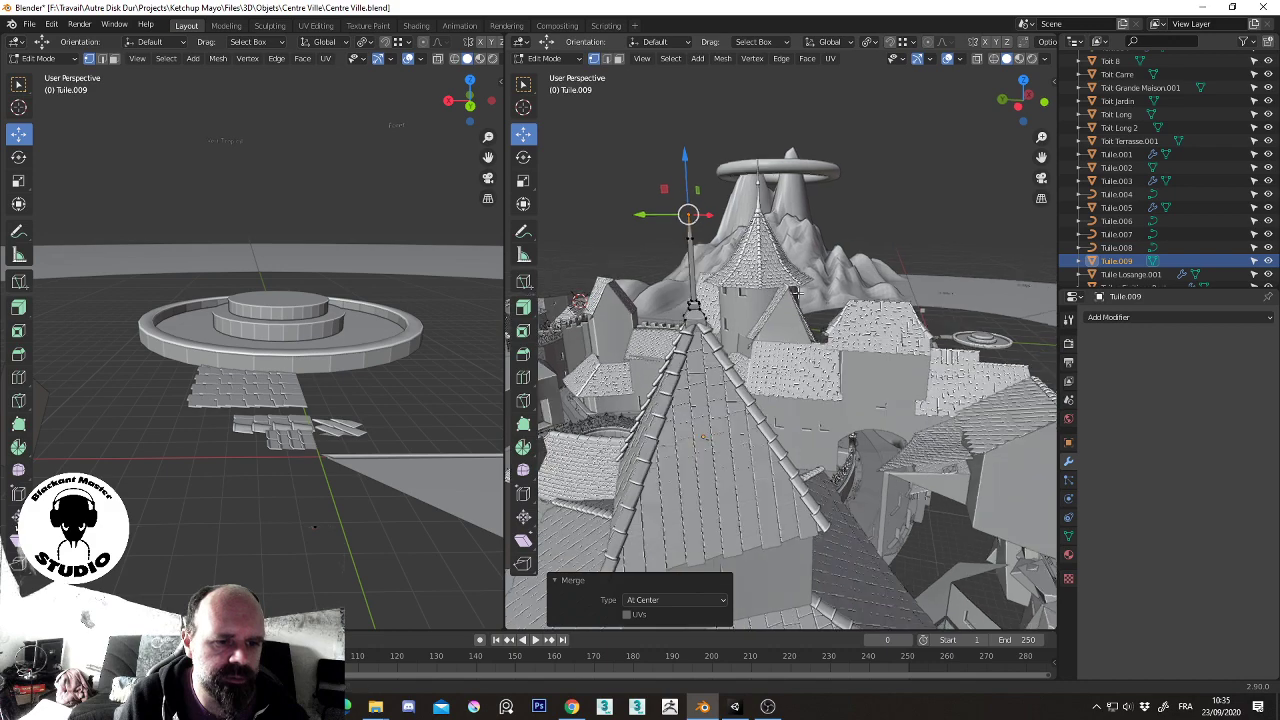
- Return to Object Mode and select the cone roof Tuile.002 together with the spire Tuile.009
{"action": "key", "text": "Tab"}
{"action": "scroll", "coordinate": [874, 282], "scroll_direction": "down", "scroll_amount": 3}
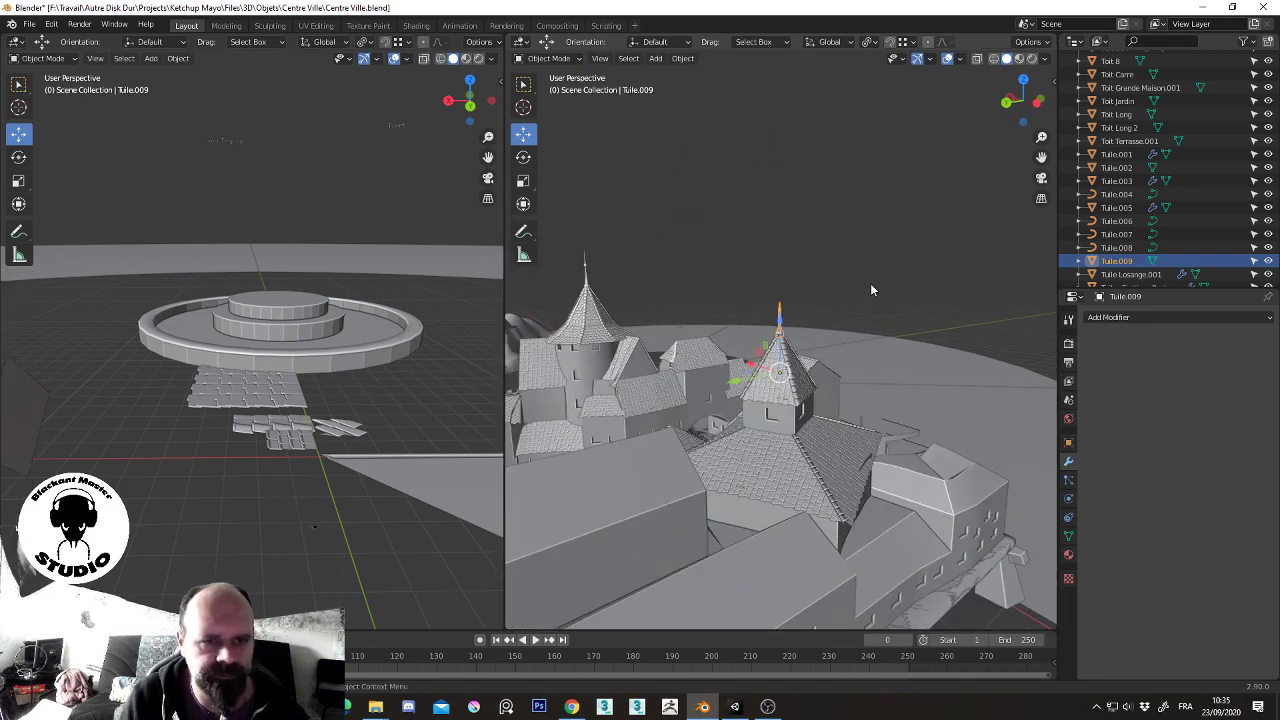
{"action": "scroll", "coordinate": [874, 282], "scroll_direction": "up", "scroll_amount": 2}
{"action": "left_click", "coordinate": [796, 371]}
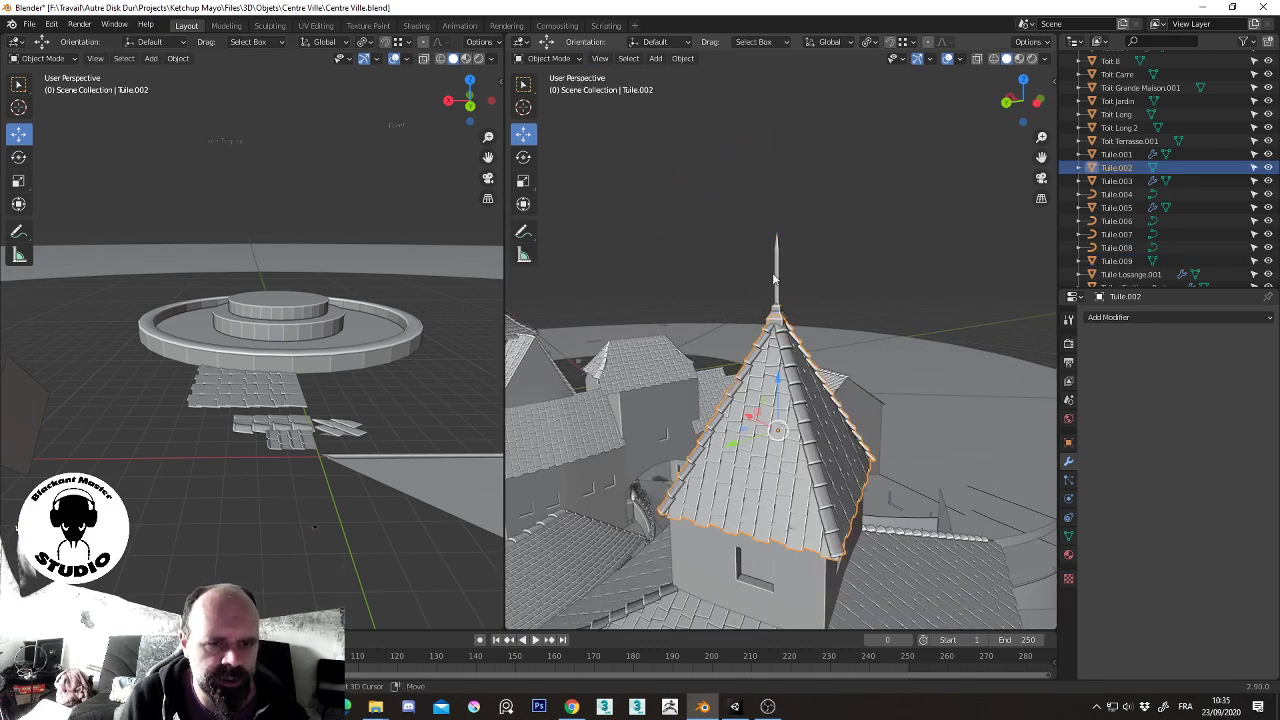
{"action": "left_click", "coordinate": [778, 273], "text": "shift"}
{"action": "left_click", "coordinate": [796, 400], "text": "shift"}
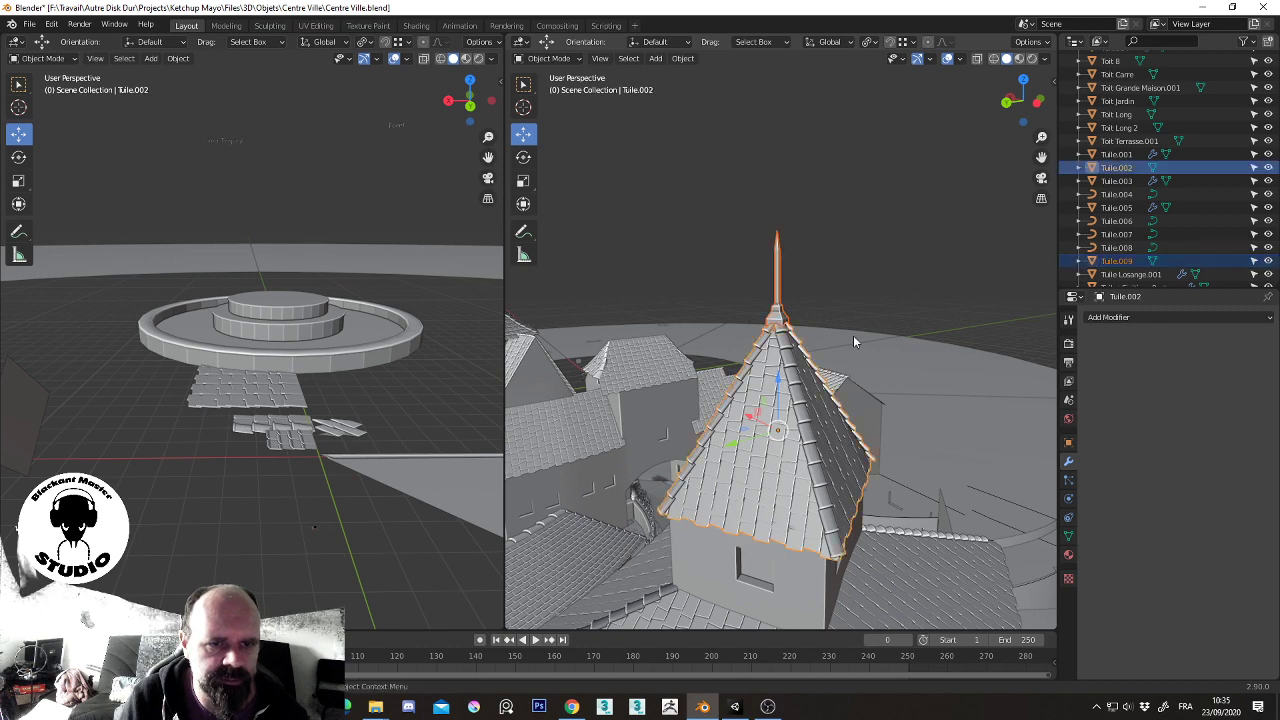
{"action": "middle_click_drag", "start_coordinate": [853, 316], "coordinate": [845, 503]}
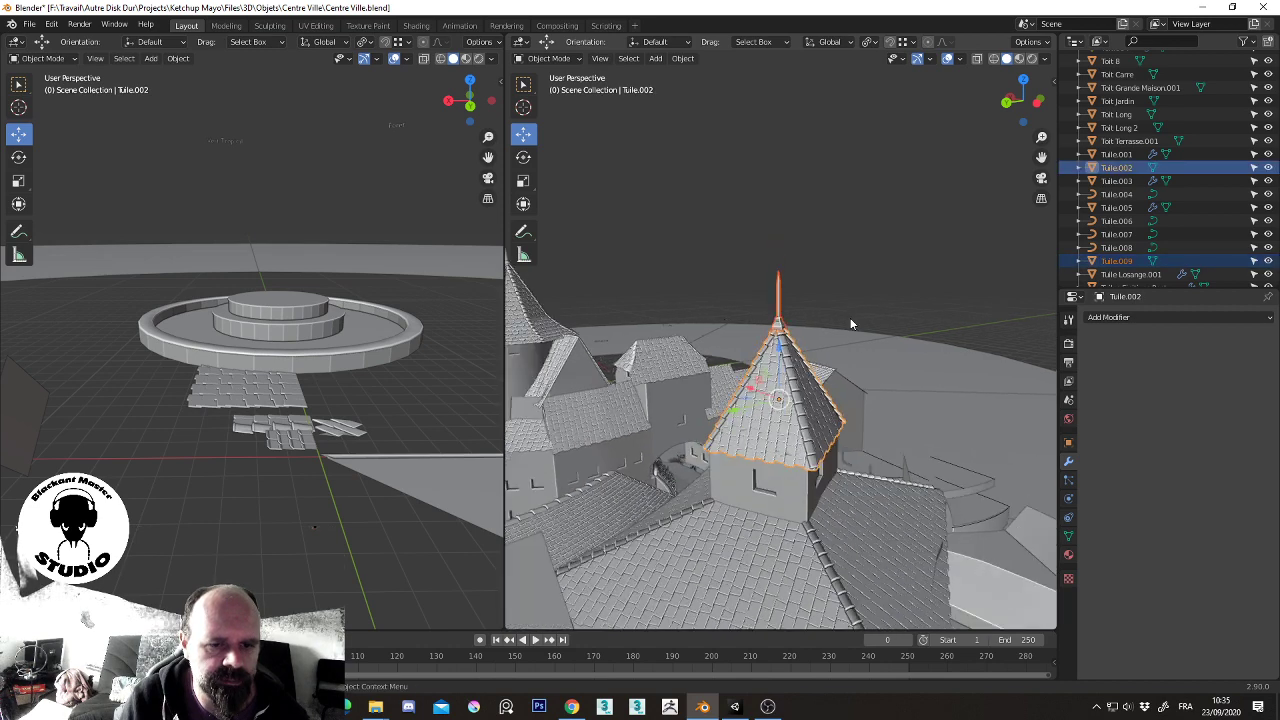
- Add Toit Carre to the selection, make Tuile.002 active, and join everything into Tuile.002 with Ctrl+J
{"action": "left_click", "coordinate": [845, 503], "text": "shift"}
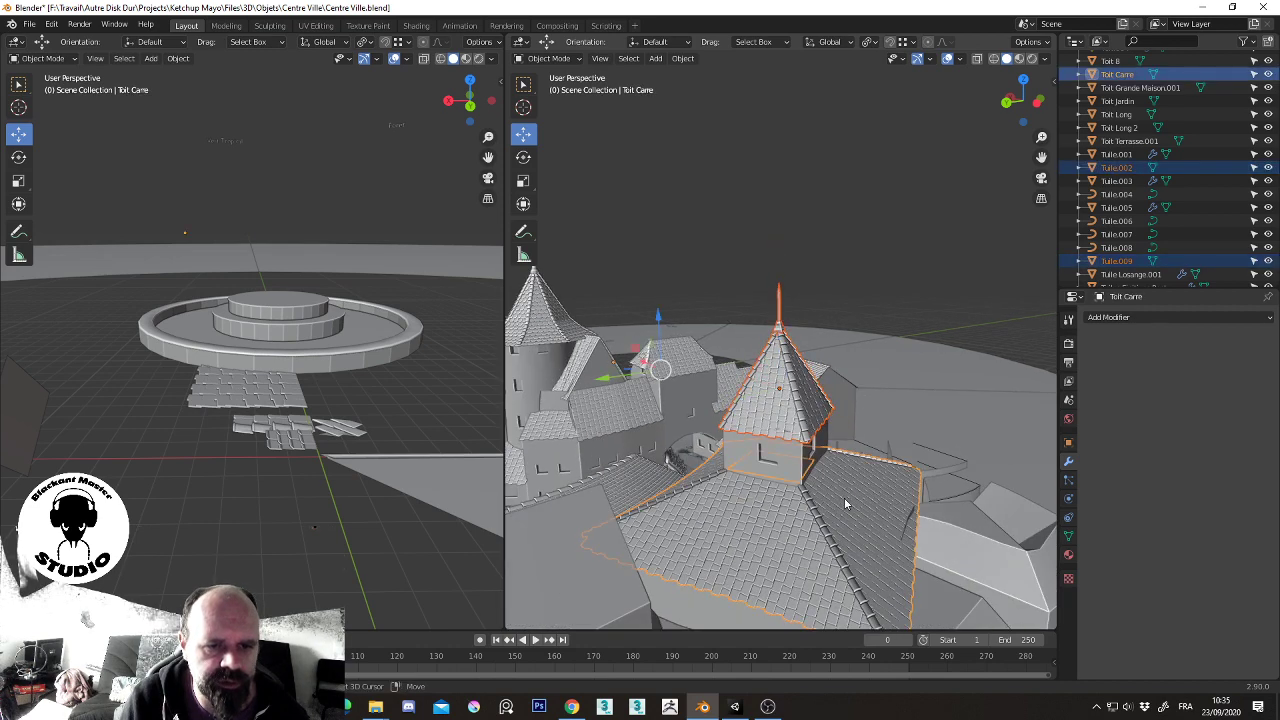
{"action": "left_click", "coordinate": [803, 401], "text": "shift"}
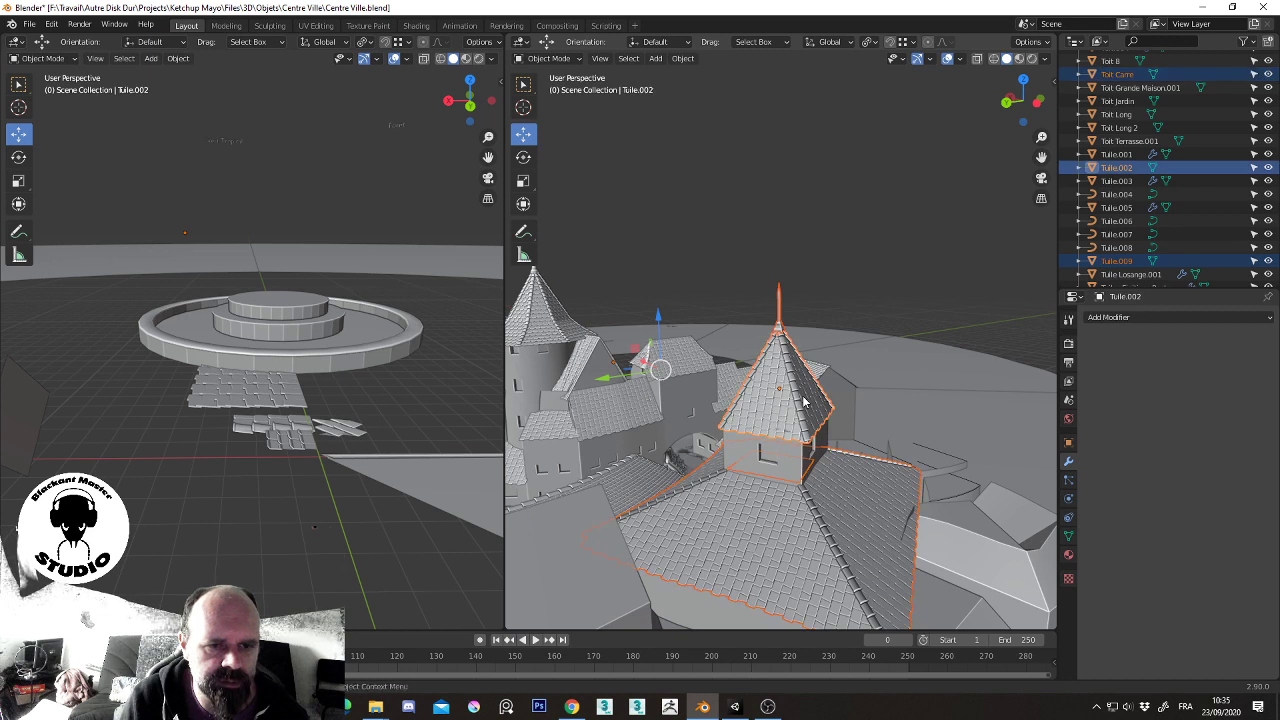
{"action": "right_click", "coordinate": [803, 401]}
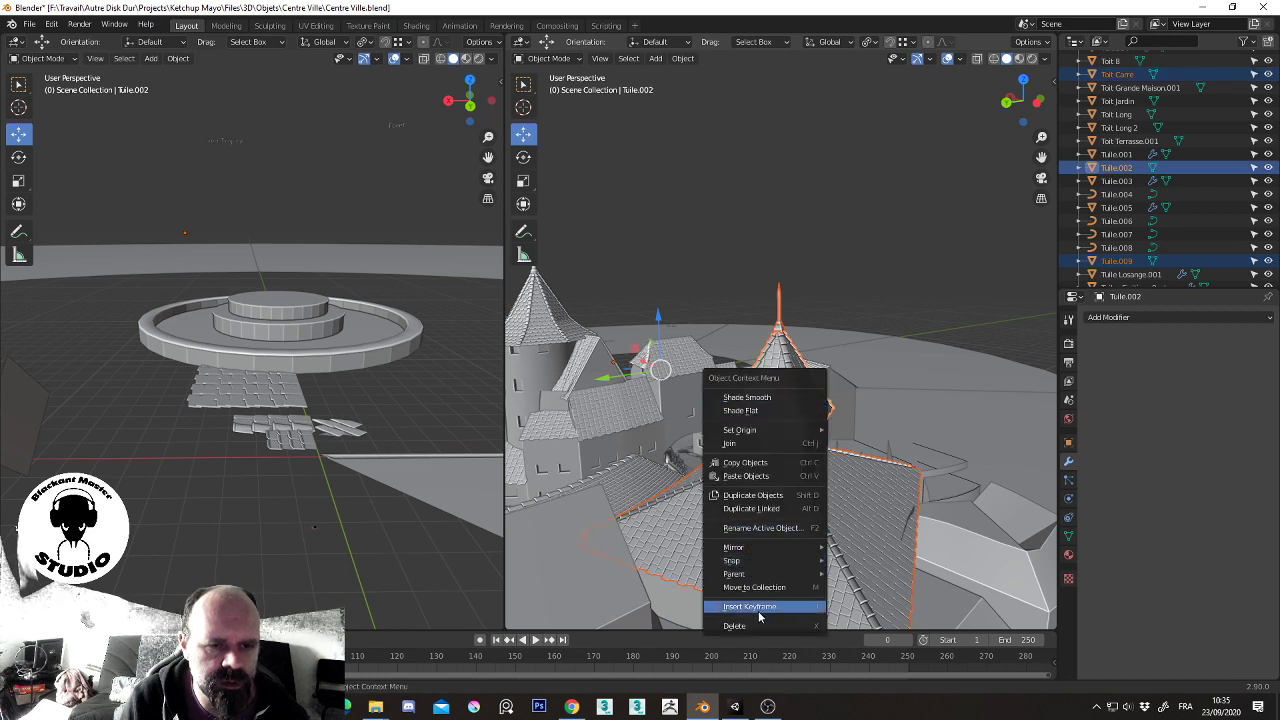
{"action": "key", "text": "ctrl+j"}
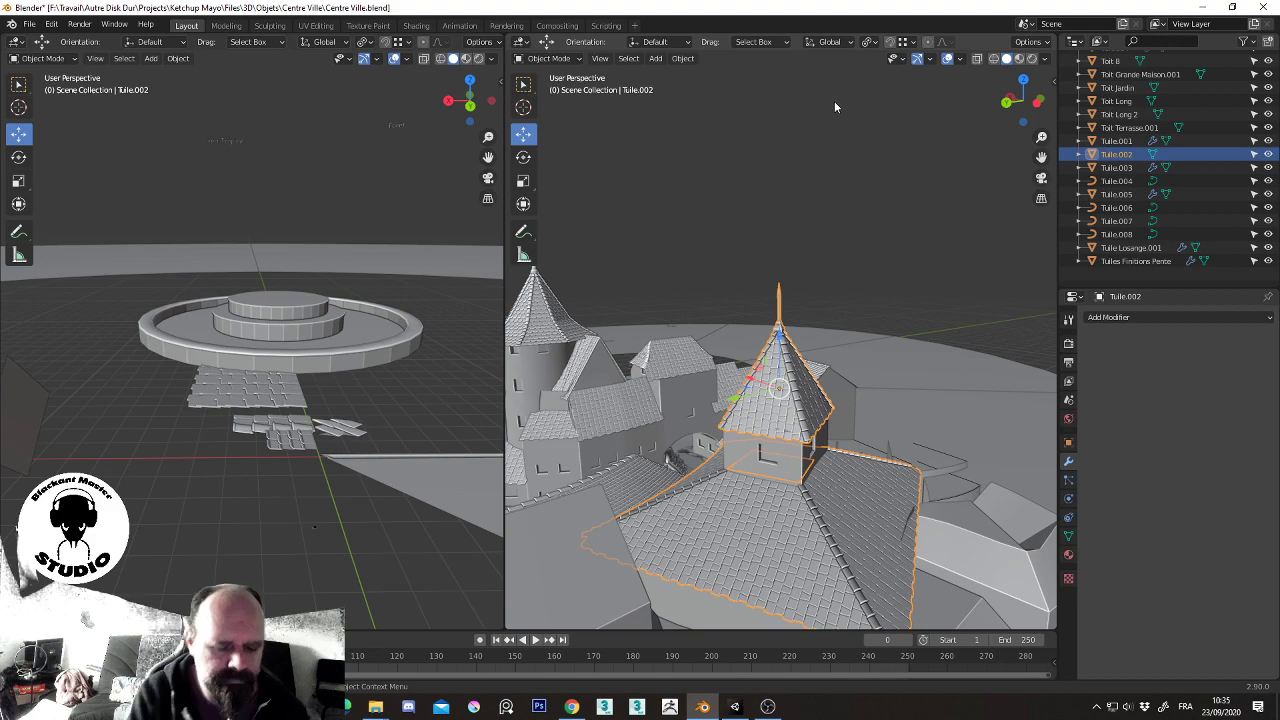
{"action": "mouse_move", "coordinate": [834, 101]}
{"action": "middle_mouse_down"}
{"action": "mouse_move", "coordinate": [848, 171]}
{"action": "mouse_move", "coordinate": [811, 292]}
{"action": "mouse_move", "coordinate": [921, 358]}
{"action": "mouse_move", "coordinate": [910, 258]}
{"action": "mouse_move", "coordinate": [940, 288]}
{"action": "mouse_move", "coordinate": [863, 274]}
{"action": "middle_mouse_up"}
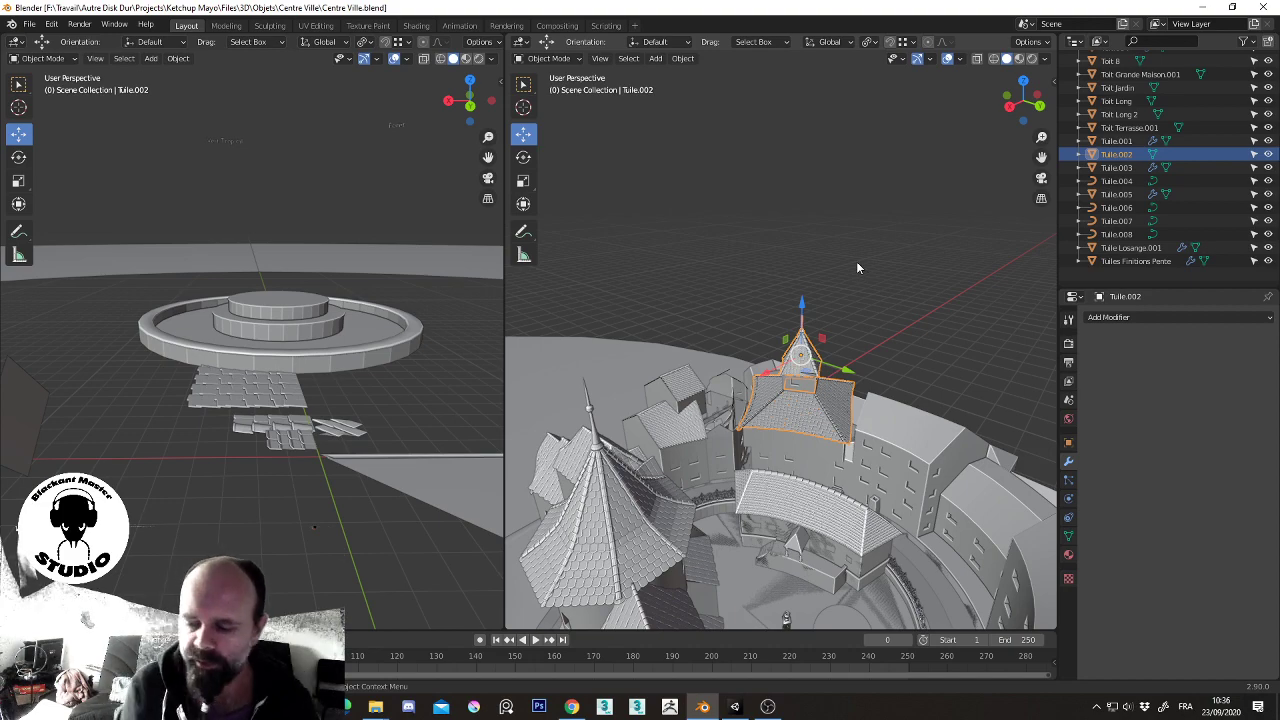
{"action": "mouse_move", "coordinate": [905, 342]}
{"action": "middle_mouse_down"}
{"action": "mouse_move", "coordinate": [877, 328]}
{"action": "mouse_move", "coordinate": [706, 366]}
{"action": "mouse_move", "coordinate": [768, 323]}
{"action": "mouse_move", "coordinate": [807, 325]}
{"action": "middle_mouse_up"}
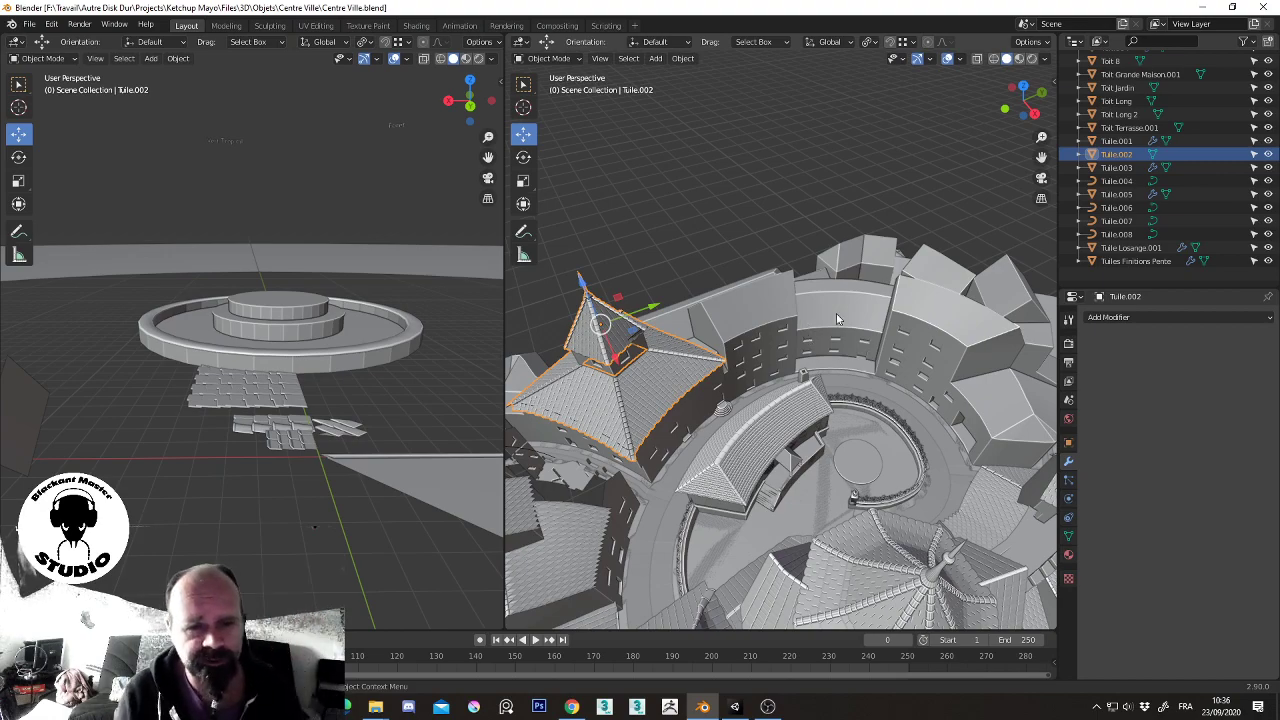
{"action": "scroll", "coordinate": [835, 310], "scroll_direction": "down", "scroll_amount": 3}
{"action": "mouse_move", "coordinate": [831, 302]}
{"action": "middle_mouse_down"}
{"action": "mouse_move", "coordinate": [770, 315]}
{"action": "mouse_move", "coordinate": [808, 370]}
{"action": "mouse_move", "coordinate": [760, 335]}
{"action": "mouse_move", "coordinate": [832, 323]}
{"action": "middle_mouse_up"}
{"action": "scroll", "coordinate": [745, 325], "scroll_direction": "up", "scroll_amount": 4}
{"action": "scroll", "coordinate": [838, 370], "scroll_direction": "up", "scroll_amount": 3}
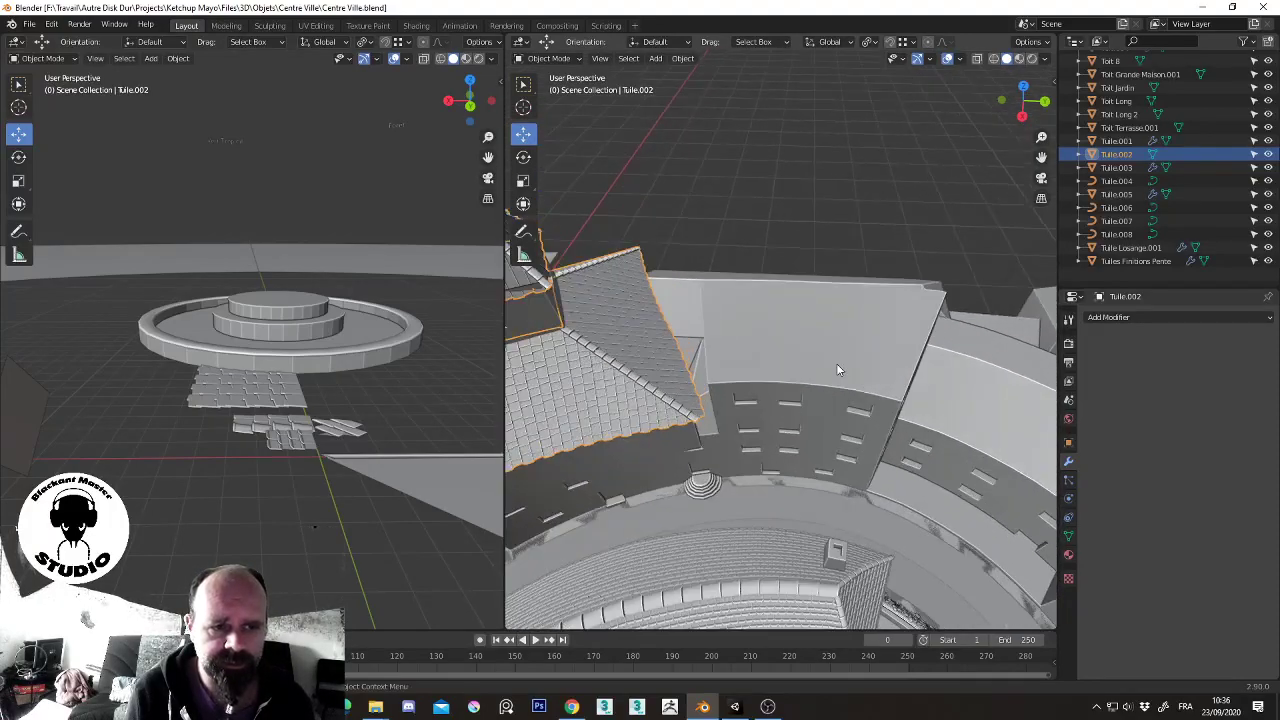
{"action": "left_click", "coordinate": [776, 357]}
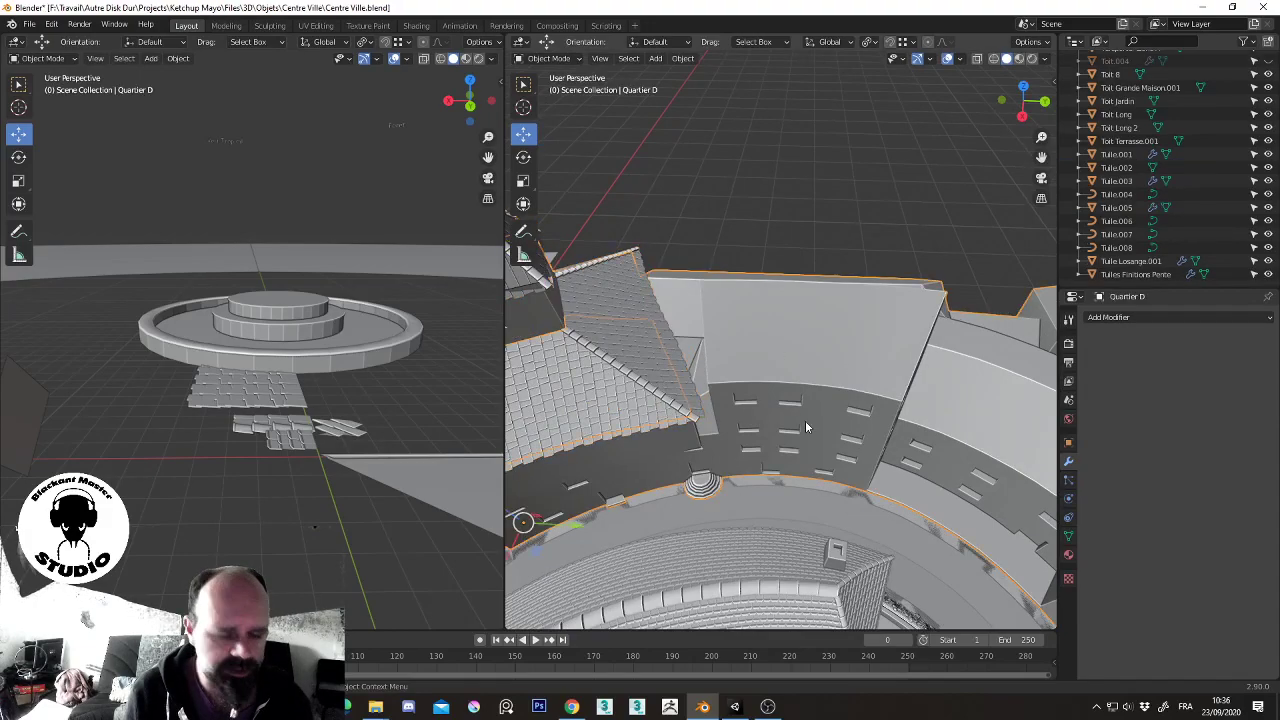
{"action": "mouse_move", "coordinate": [805, 420]}
{"action": "middle_mouse_down"}
{"action": "mouse_move", "coordinate": [660, 445]}
{"action": "mouse_move", "coordinate": [762, 432]}
{"action": "mouse_move", "coordinate": [762, 323]}
{"action": "mouse_move", "coordinate": [760, 335]}
{"action": "mouse_move", "coordinate": [881, 320]}
{"action": "mouse_move", "coordinate": [871, 428]}
{"action": "middle_mouse_up"}
{"action": "scroll", "coordinate": [770, 328], "scroll_direction": "down", "scroll_amount": 3}
{"action": "scroll", "coordinate": [745, 343], "scroll_direction": "down", "scroll_amount": 2}
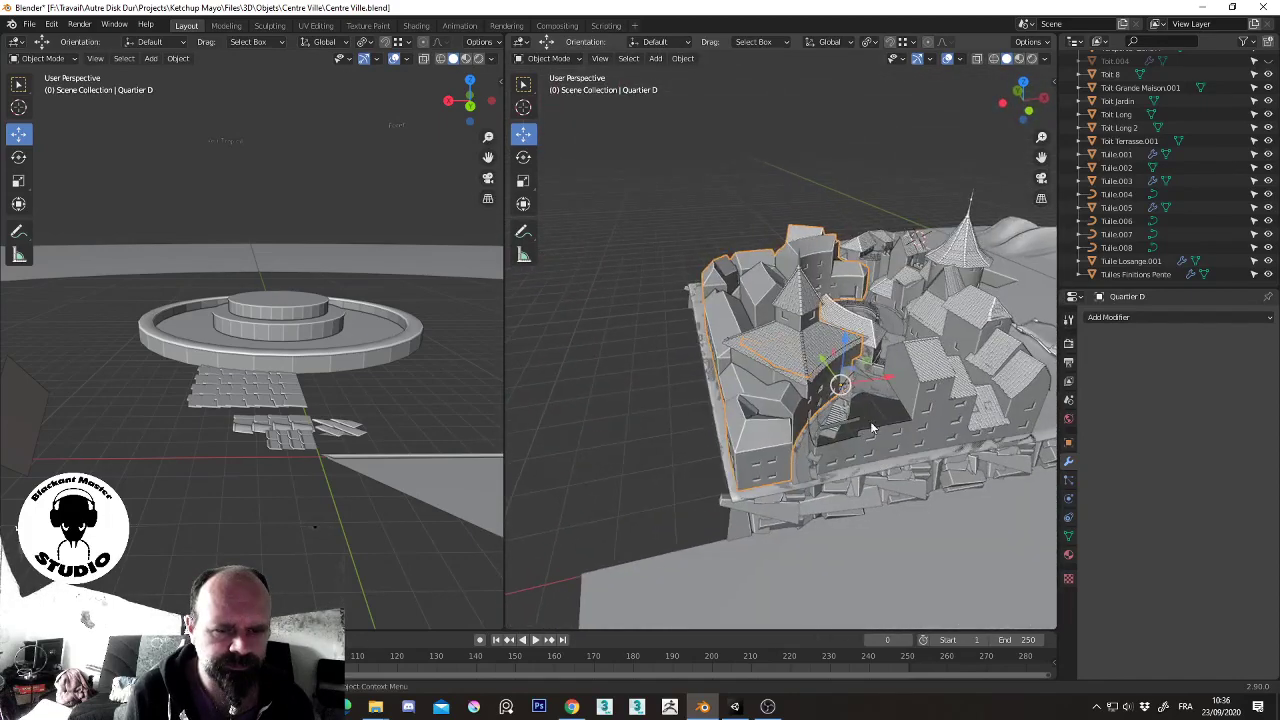
{"action": "left_click", "coordinate": [929, 378]}
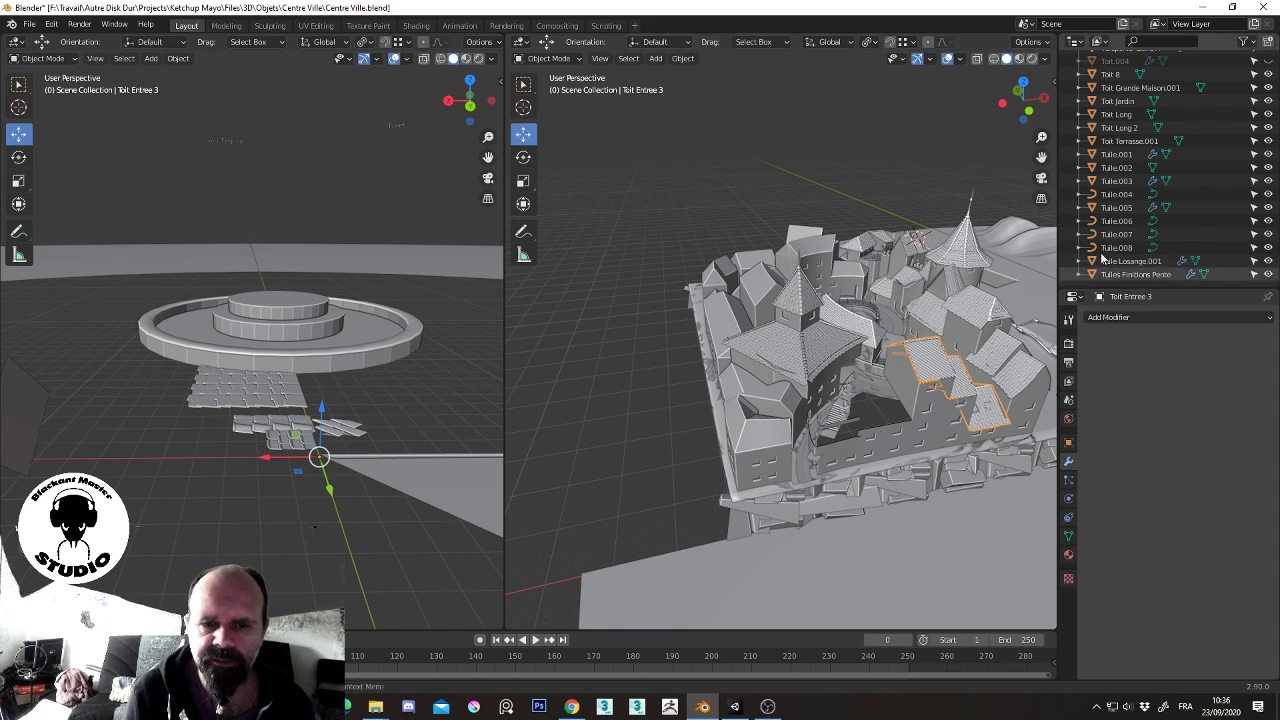
{"action": "scroll", "coordinate": [1140, 186], "scroll_direction": "up", "scroll_amount": 2}
{"action": "scroll", "coordinate": [1142, 187], "scroll_direction": "up", "scroll_amount": 5}
{"action": "scroll", "coordinate": [1142, 187], "scroll_direction": "up", "scroll_amount": 3}
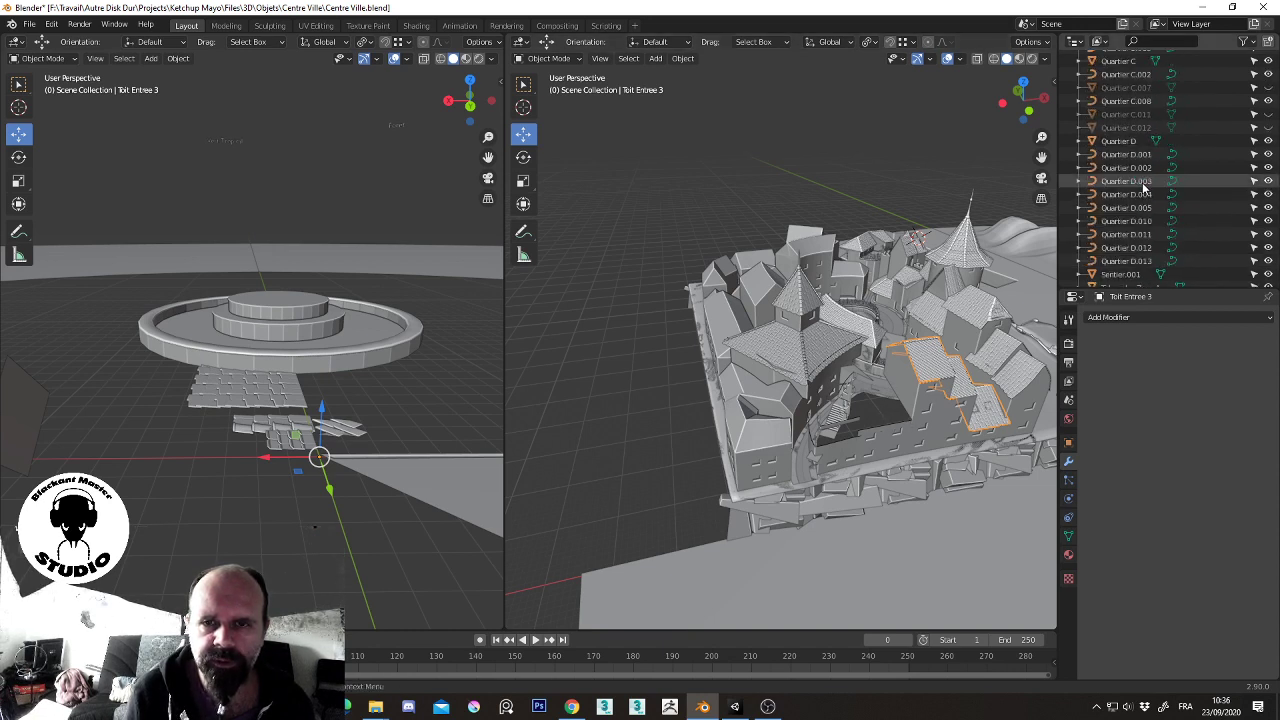
{"action": "scroll", "coordinate": [1143, 187], "scroll_direction": "up", "scroll_amount": 3}
{"action": "scroll", "coordinate": [1145, 188], "scroll_direction": "up", "scroll_amount": 3}
{"action": "scroll", "coordinate": [1145, 188], "scroll_direction": "up", "scroll_amount": 5}
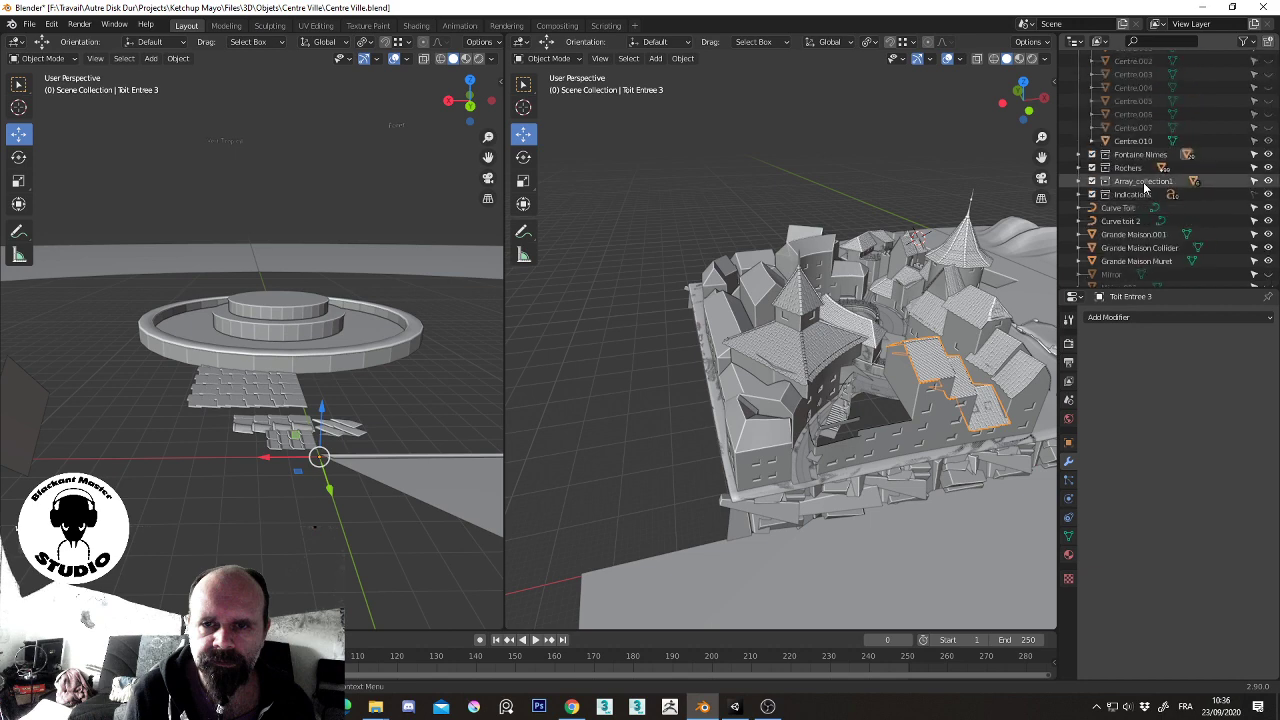
{"action": "scroll", "coordinate": [1146, 187], "scroll_direction": "down", "scroll_amount": 4}
{"action": "scroll", "coordinate": [1150, 189], "scroll_direction": "down", "scroll_amount": 5}
{"action": "scroll", "coordinate": [1155, 192], "scroll_direction": "down", "scroll_amount": 3}
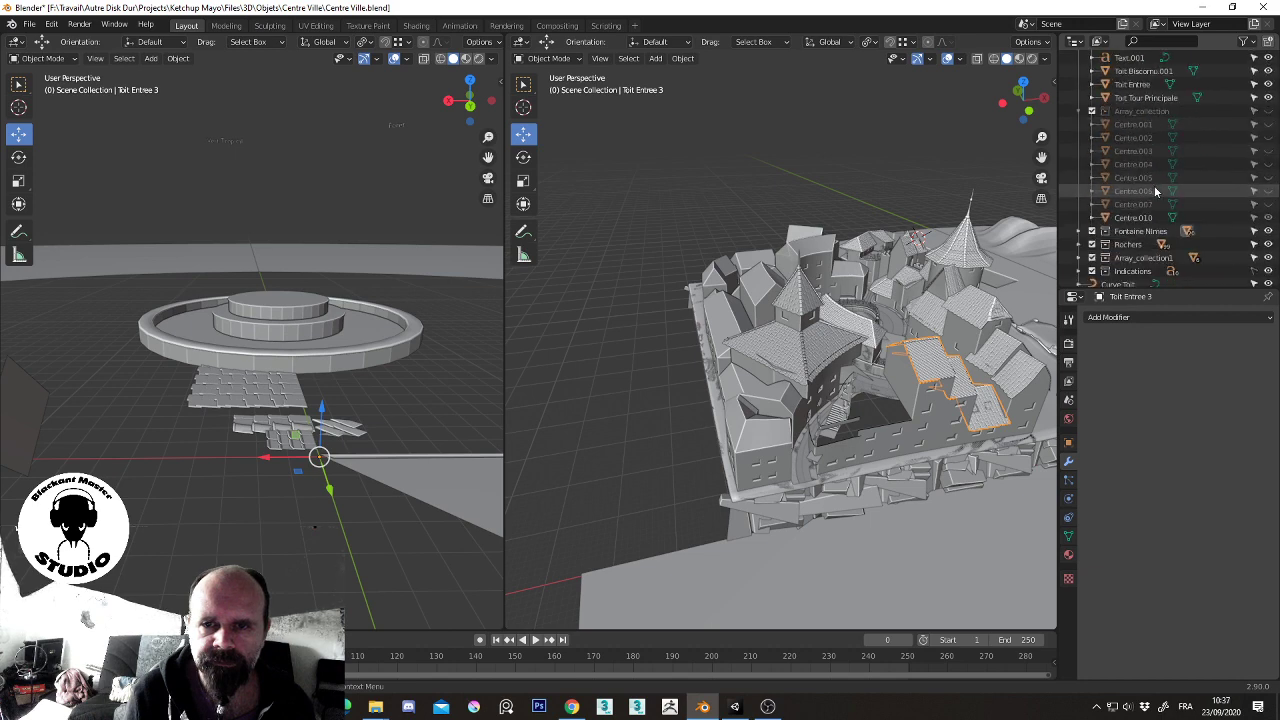
{"action": "scroll", "coordinate": [1160, 195], "scroll_direction": "down", "scroll_amount": 5}
{"action": "scroll", "coordinate": [1160, 205], "scroll_direction": "down", "scroll_amount": 3}
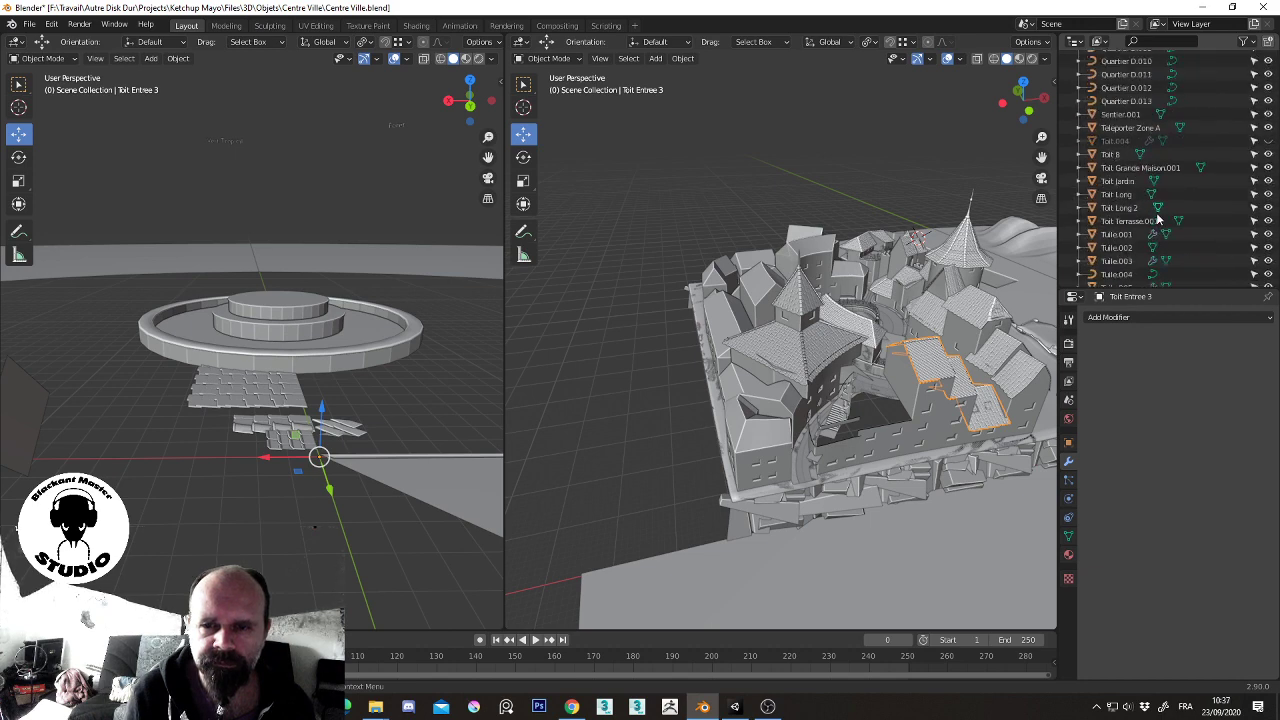
{"action": "left_click", "coordinate": [1268, 167]}
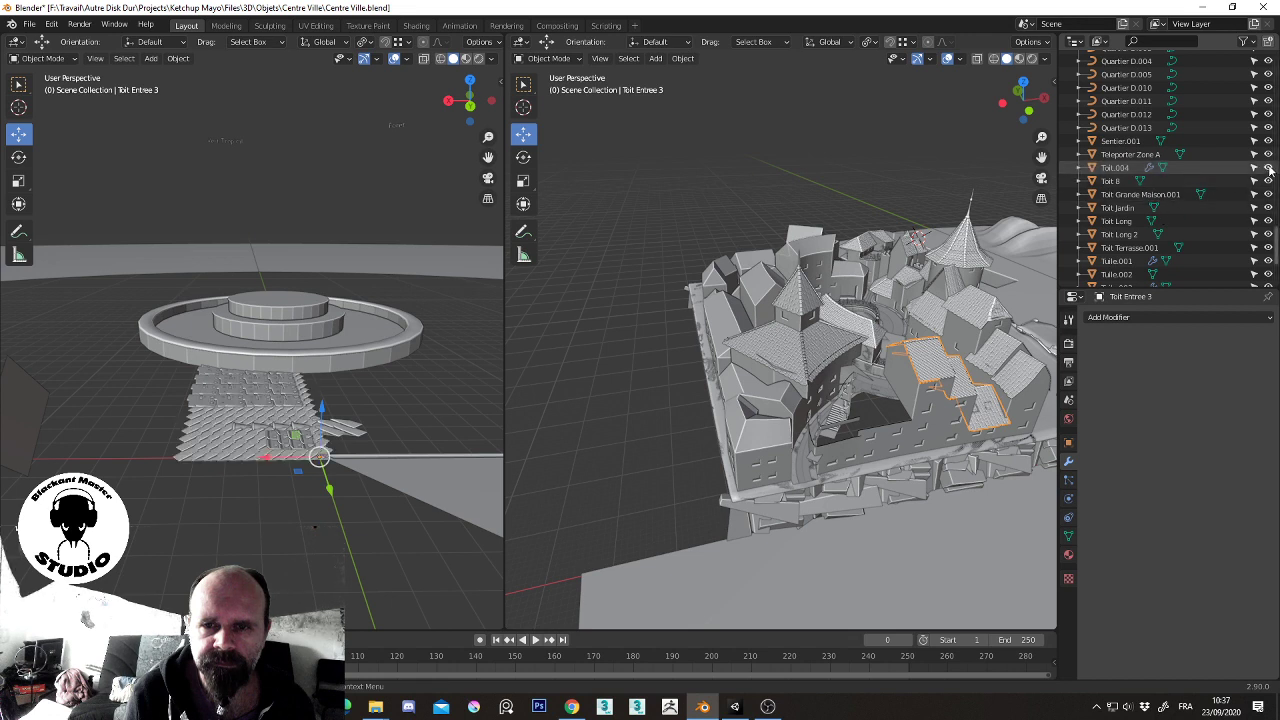
{"action": "left_click", "coordinate": [1268, 167]}
{"action": "scroll", "coordinate": [1189, 190], "scroll_direction": "up", "scroll_amount": 10}
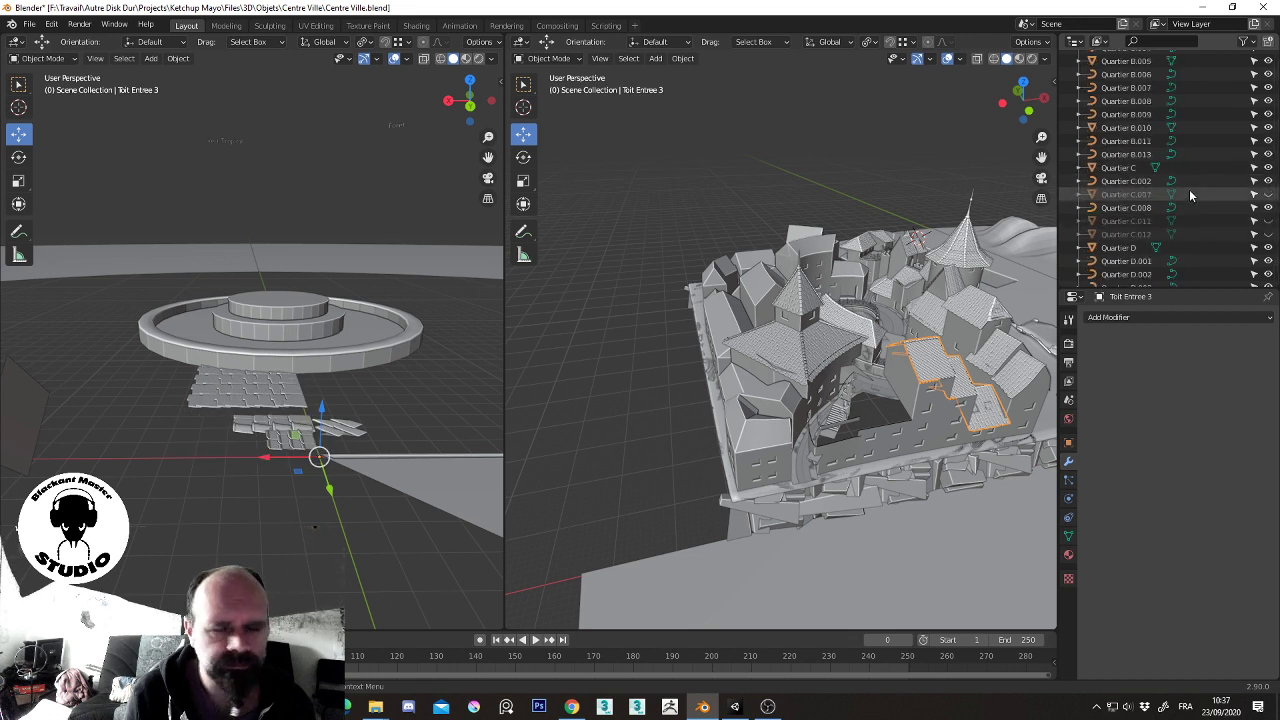
{"action": "left_click", "coordinate": [1268, 234]}
{"action": "left_click", "coordinate": [1268, 234]}
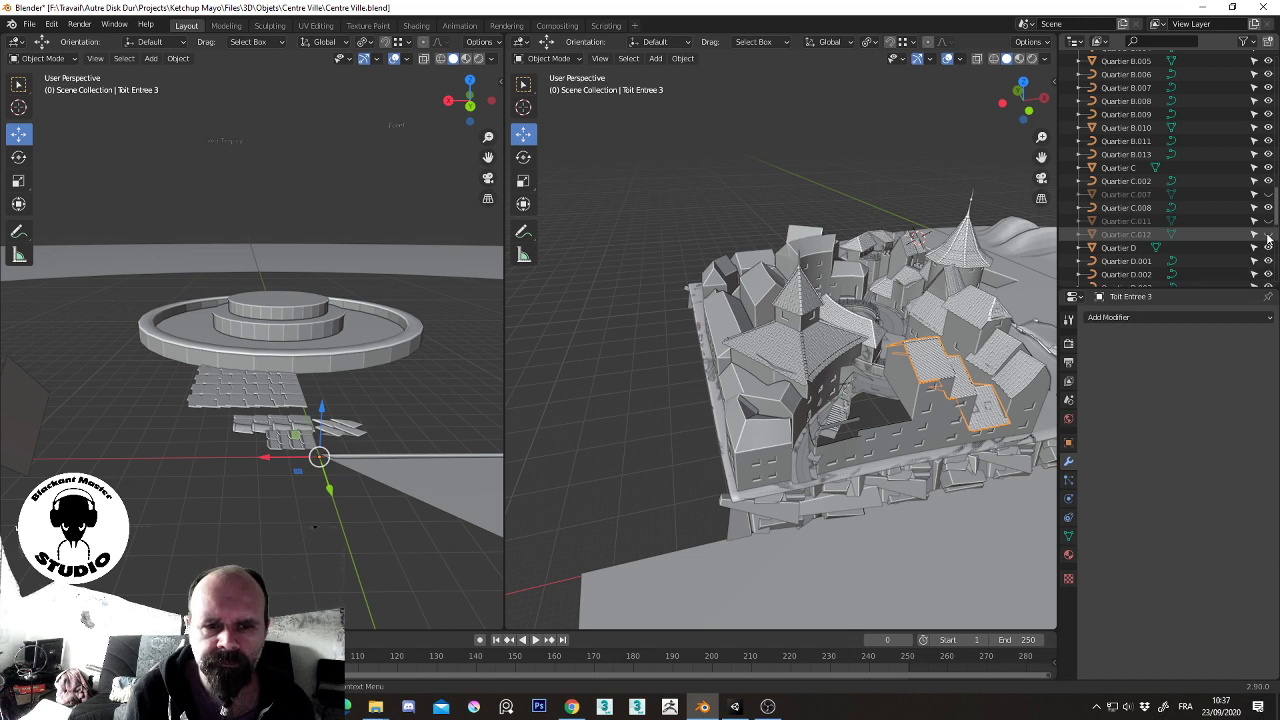
{"action": "left_click", "coordinate": [1145, 233]}
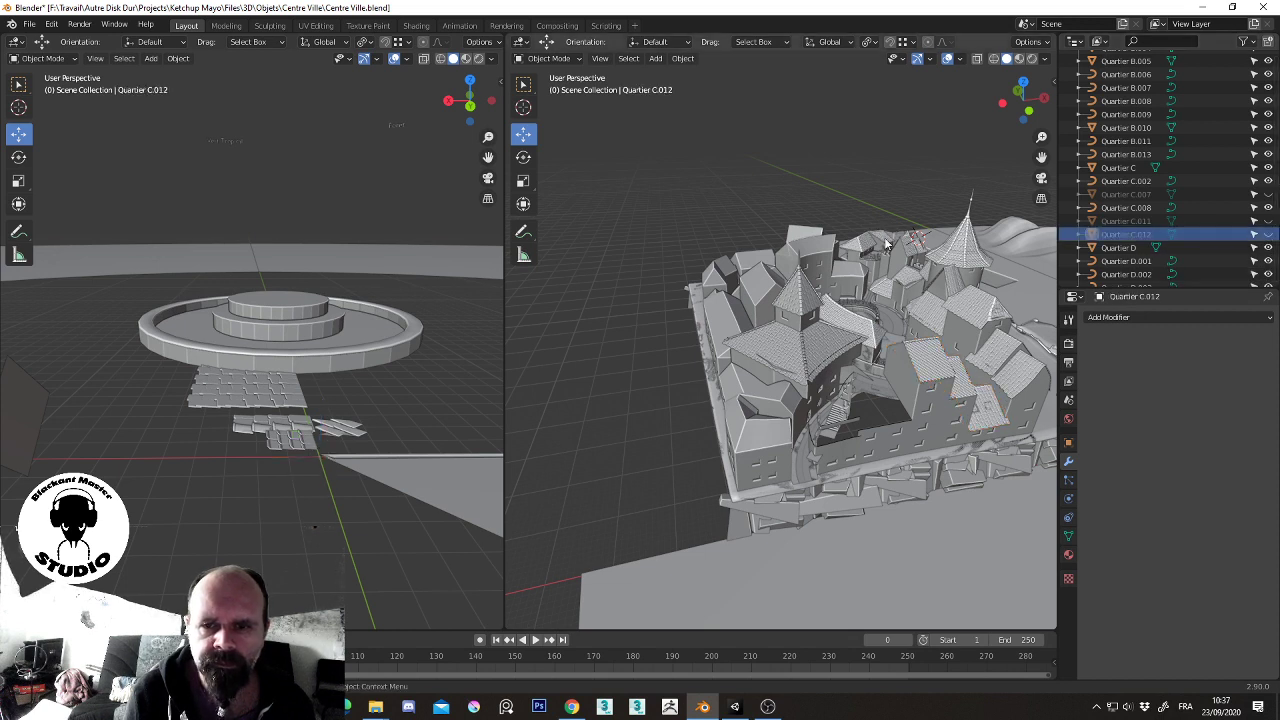
- Unhide, frame and delete the Quartier C.012 object
{"action": "key", "text": "Delete"}
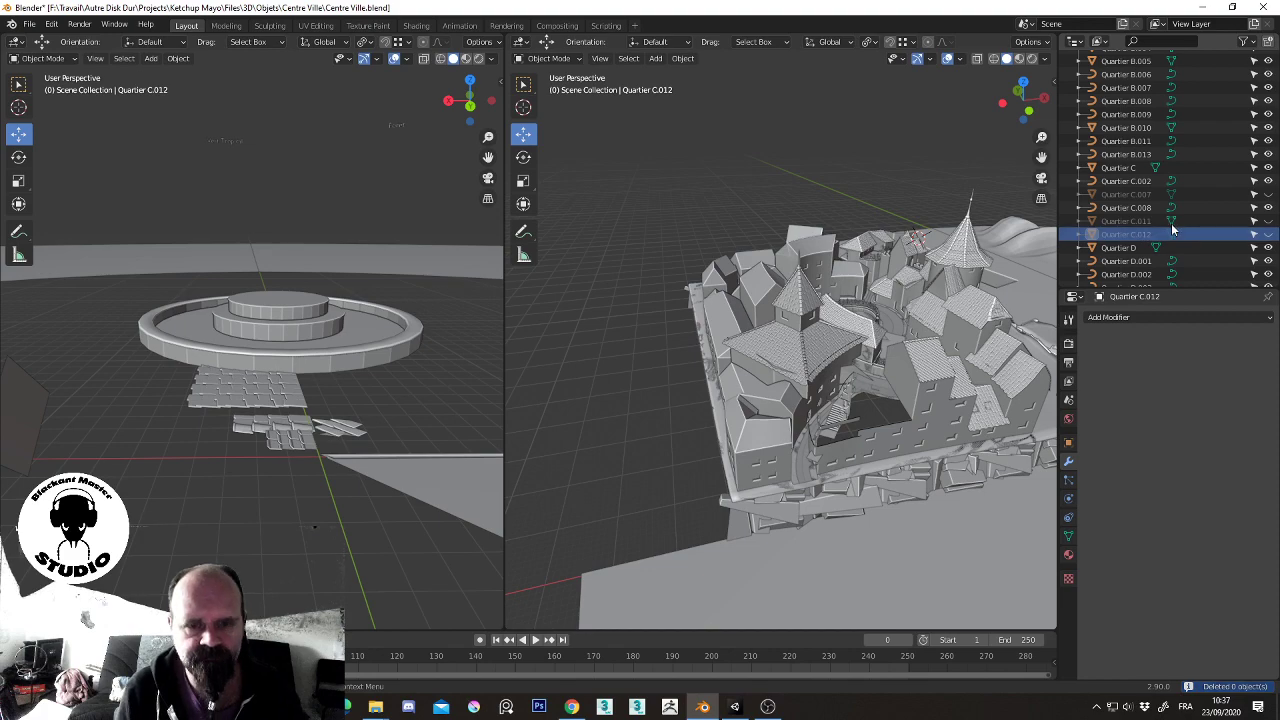
{"action": "left_click", "coordinate": [1268, 234]}
{"action": "scroll", "coordinate": [784, 300], "scroll_direction": "up", "scroll_amount": 3}
{"action": "middle_click_drag", "start_coordinate": [760, 300], "coordinate": [784, 260]}
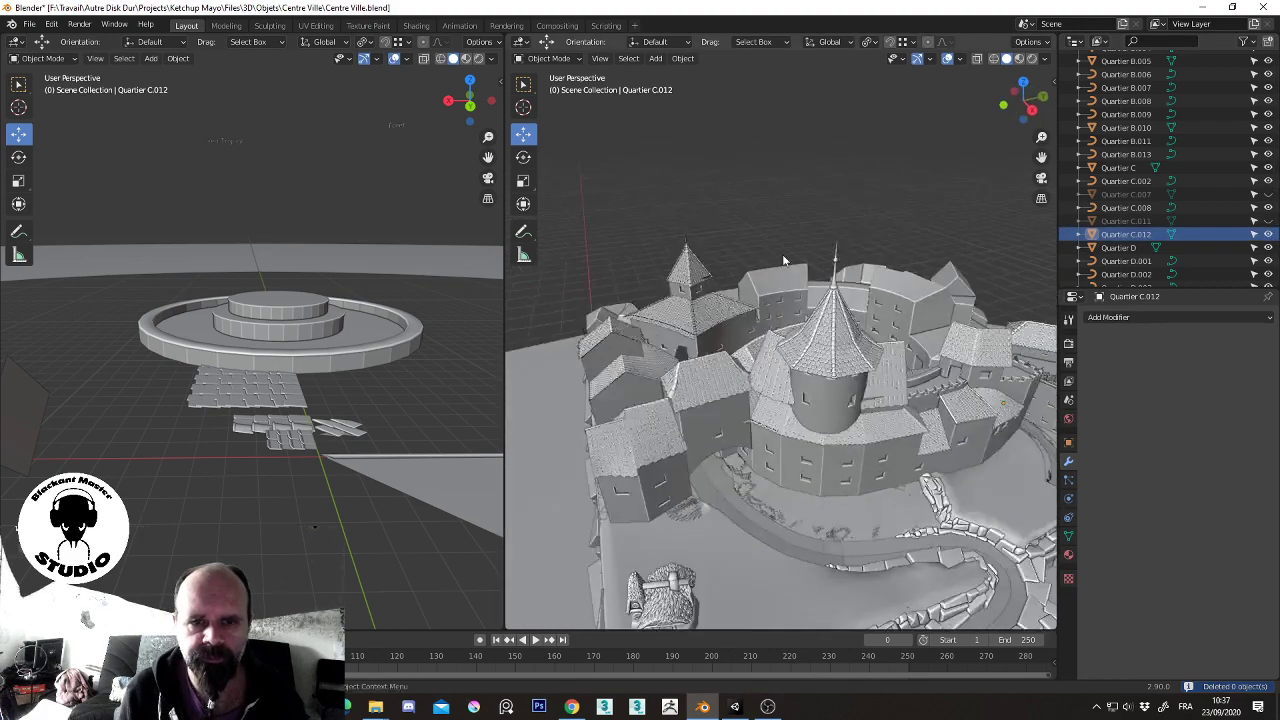
{"action": "key", "text": "KP_Decimal"}
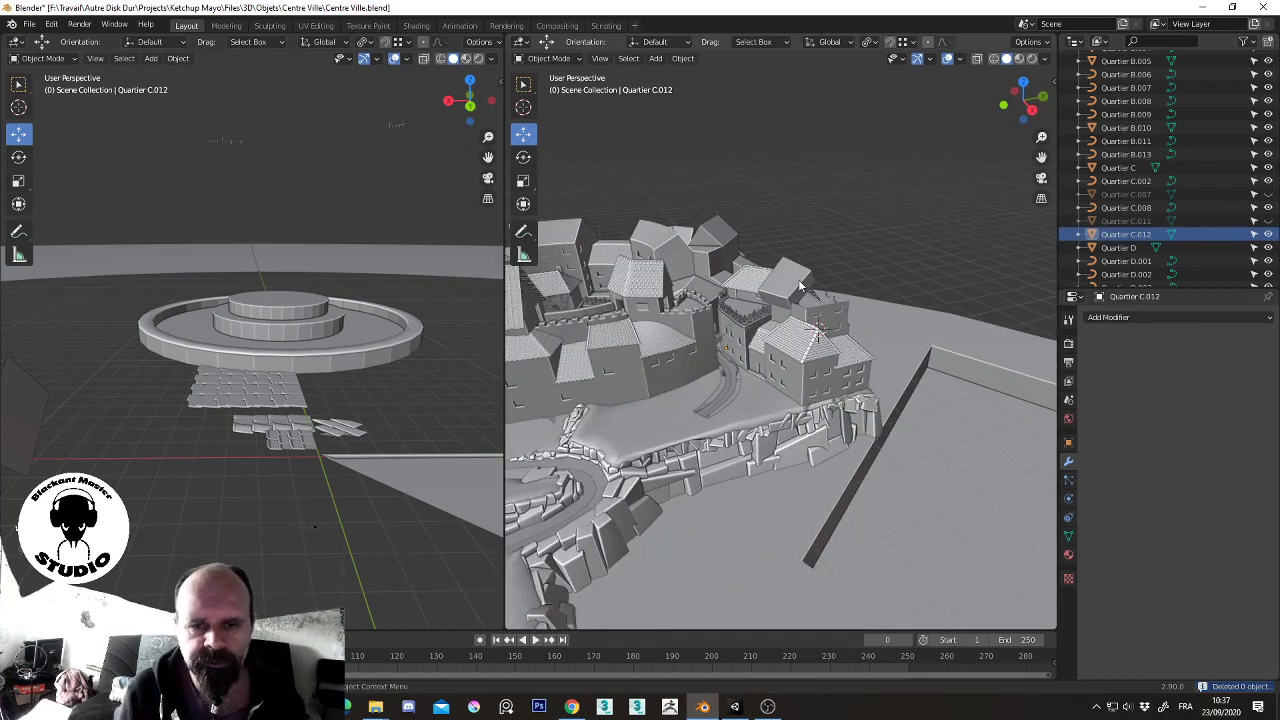
{"action": "key", "text": "Delete"}
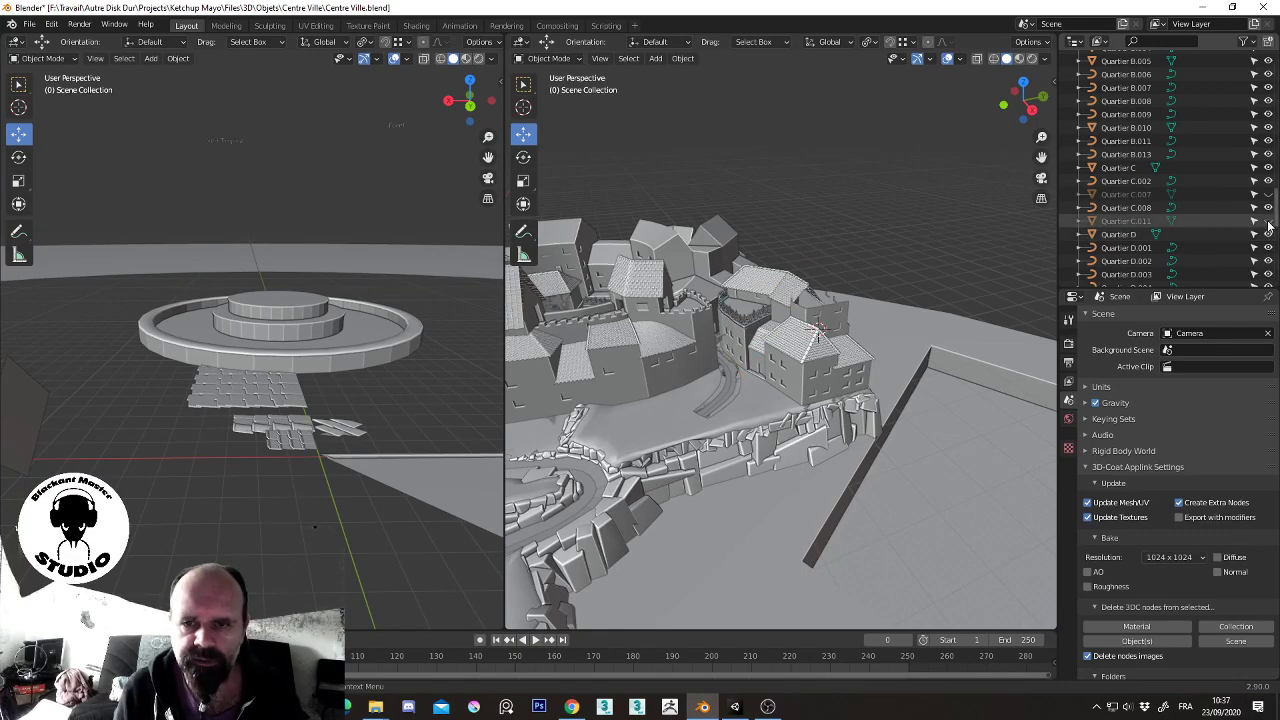
- Reveal, select and delete Quartier C.011 and Quartier C.007
{"action": "left_click", "coordinate": [1268, 221]}
{"action": "left_click", "coordinate": [1135, 221]}
{"action": "key", "text": "Delete"}
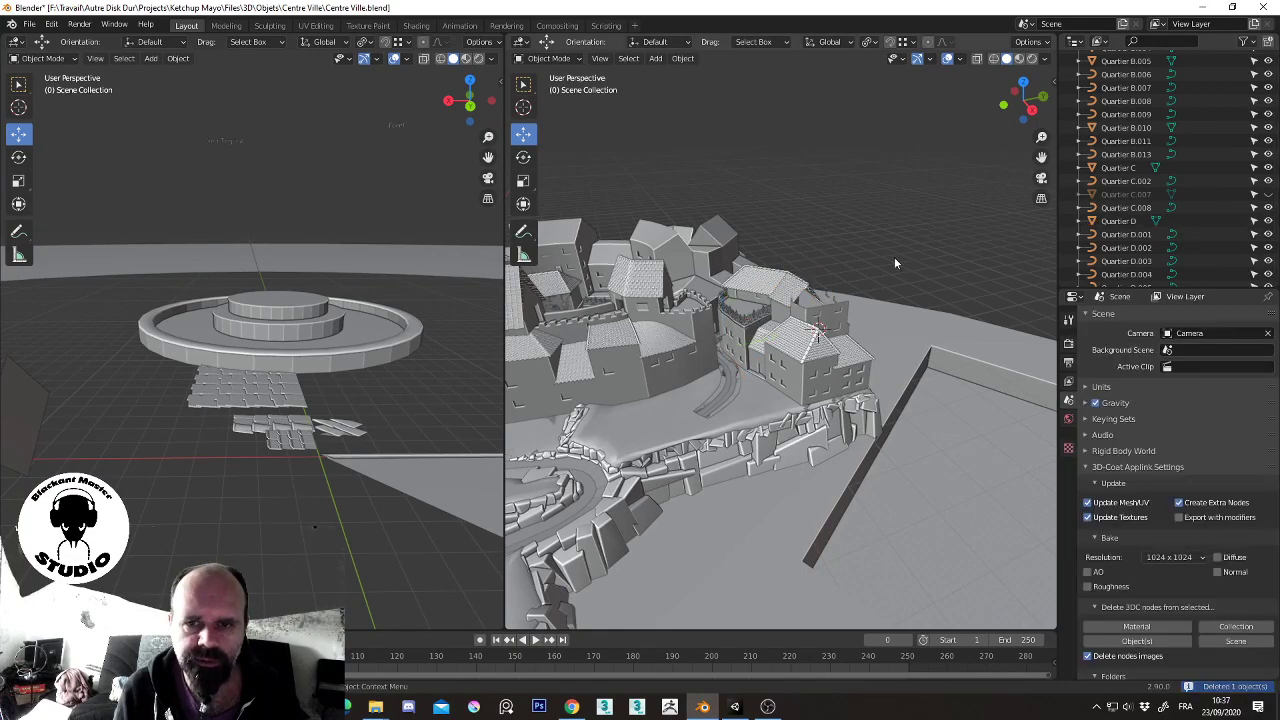
{"action": "mouse_move", "coordinate": [894, 257]}
{"action": "middle_mouse_down"}
{"action": "mouse_move", "coordinate": [892, 273]}
{"action": "mouse_move", "coordinate": [1003, 280]}
{"action": "mouse_move", "coordinate": [867, 294]}
{"action": "mouse_move", "coordinate": [944, 312]}
{"action": "mouse_move", "coordinate": [903, 306]}
{"action": "mouse_move", "coordinate": [930, 300]}
{"action": "middle_mouse_up"}
{"action": "left_click", "coordinate": [1268, 194]}
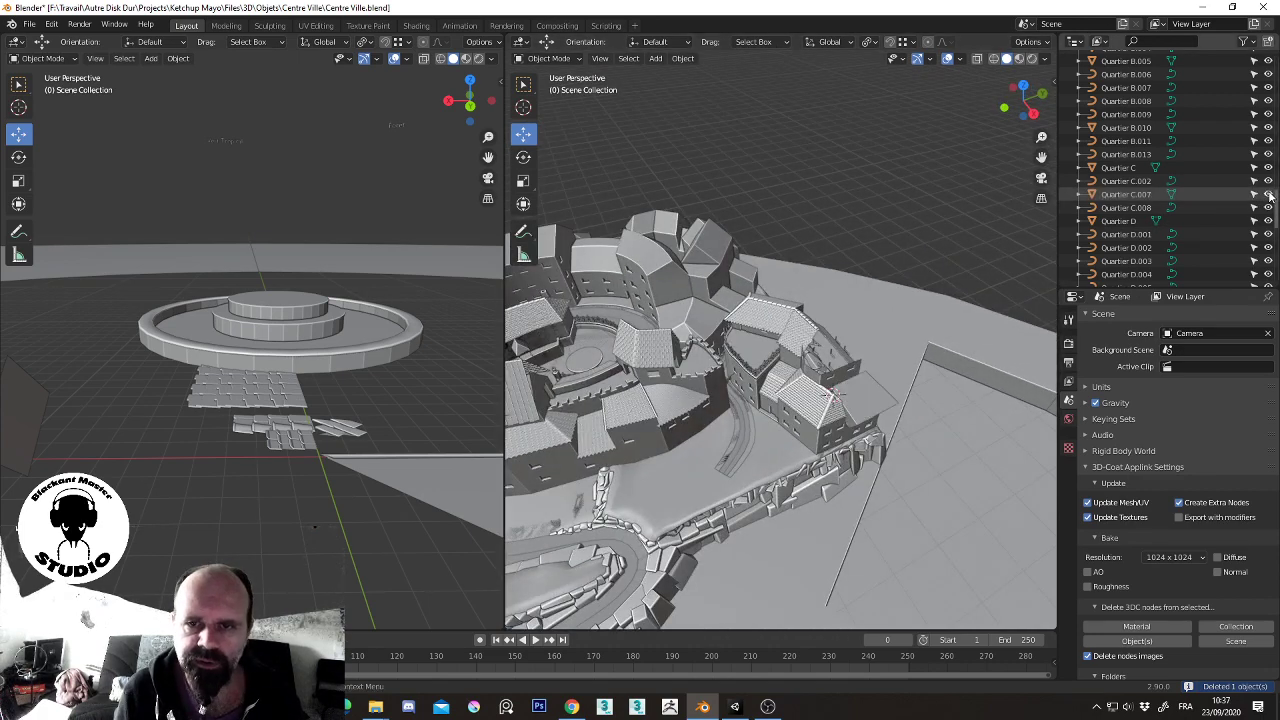
{"action": "left_click", "coordinate": [1155, 196]}
{"action": "mouse_move", "coordinate": [899, 240]}
{"action": "middle_mouse_down"}
{"action": "mouse_move", "coordinate": [846, 214]}
{"action": "mouse_move", "coordinate": [840, 195]}
{"action": "middle_mouse_up"}
{"action": "key", "text": "Delete"}
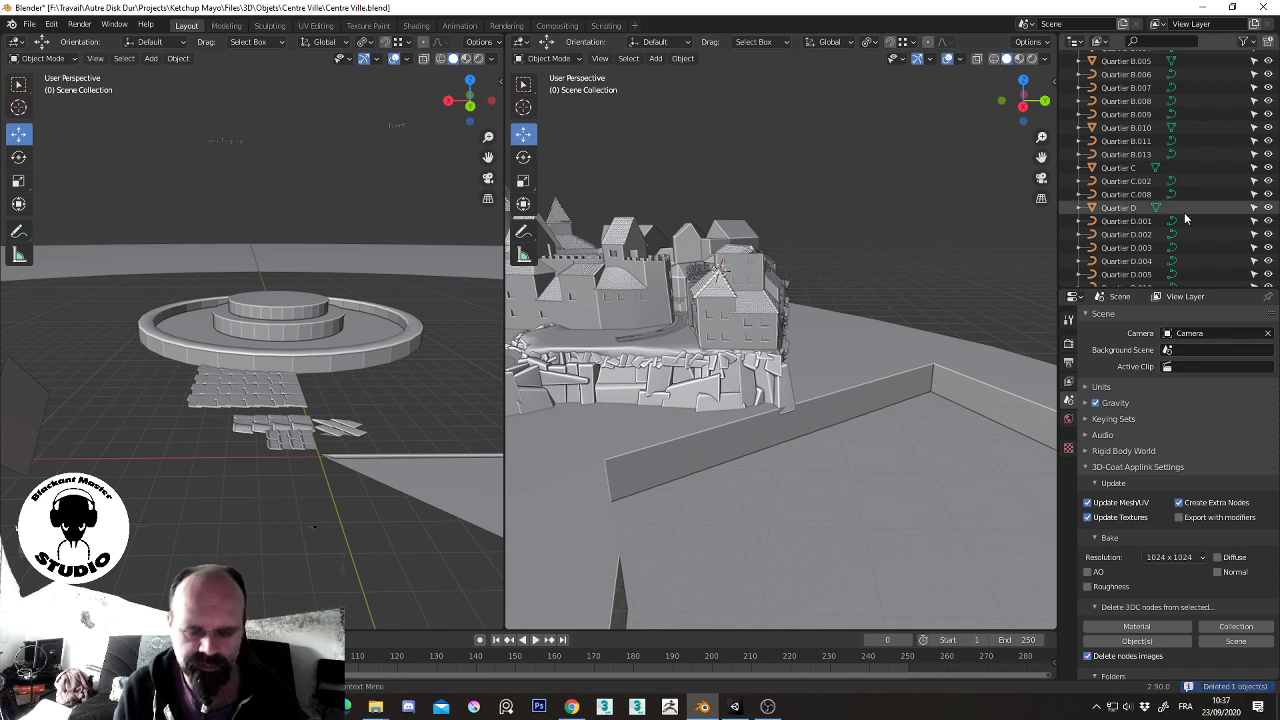
- Collapse Array_collection in the outliner and make Plane.004 and Plane.003 visible
{"action": "scroll", "coordinate": [1185, 218], "scroll_direction": "up", "scroll_amount": 3}
{"action": "scroll", "coordinate": [1160, 200], "scroll_direction": "up", "scroll_amount": 5}
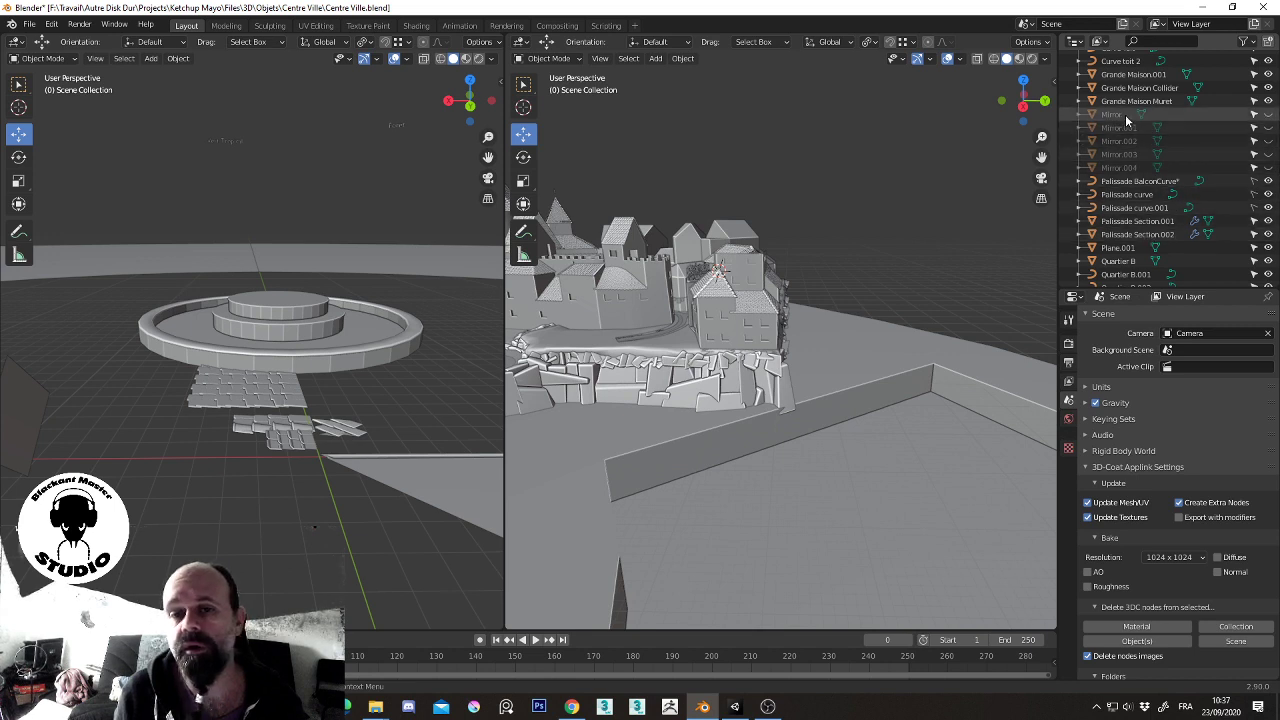
{"action": "scroll", "coordinate": [1130, 125], "scroll_direction": "down", "scroll_amount": 5}
{"action": "scroll", "coordinate": [1145, 150], "scroll_direction": "down", "scroll_amount": 3}
{"action": "scroll", "coordinate": [1155, 175], "scroll_direction": "down", "scroll_amount": 3}
{"action": "scroll", "coordinate": [1164, 198], "scroll_direction": "down", "scroll_amount": 2}
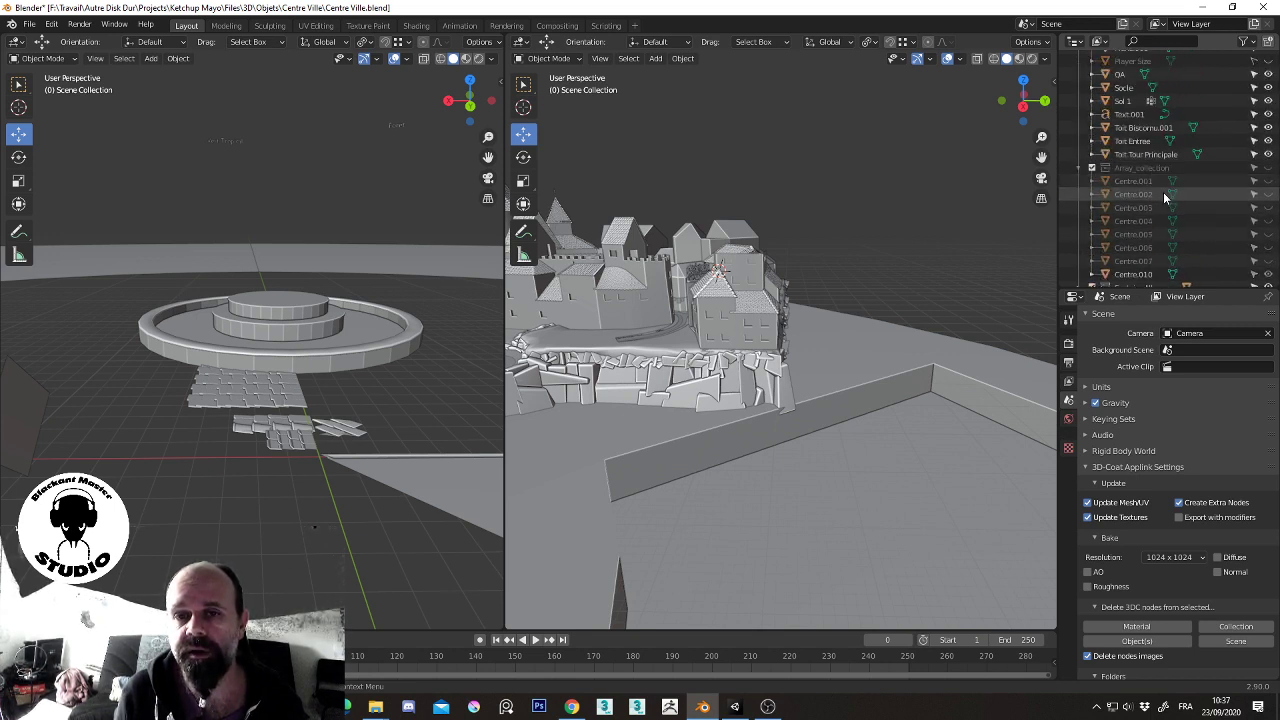
{"action": "left_click", "coordinate": [1090, 168]}
{"action": "scroll", "coordinate": [1120, 168], "scroll_direction": "up", "scroll_amount": 3}
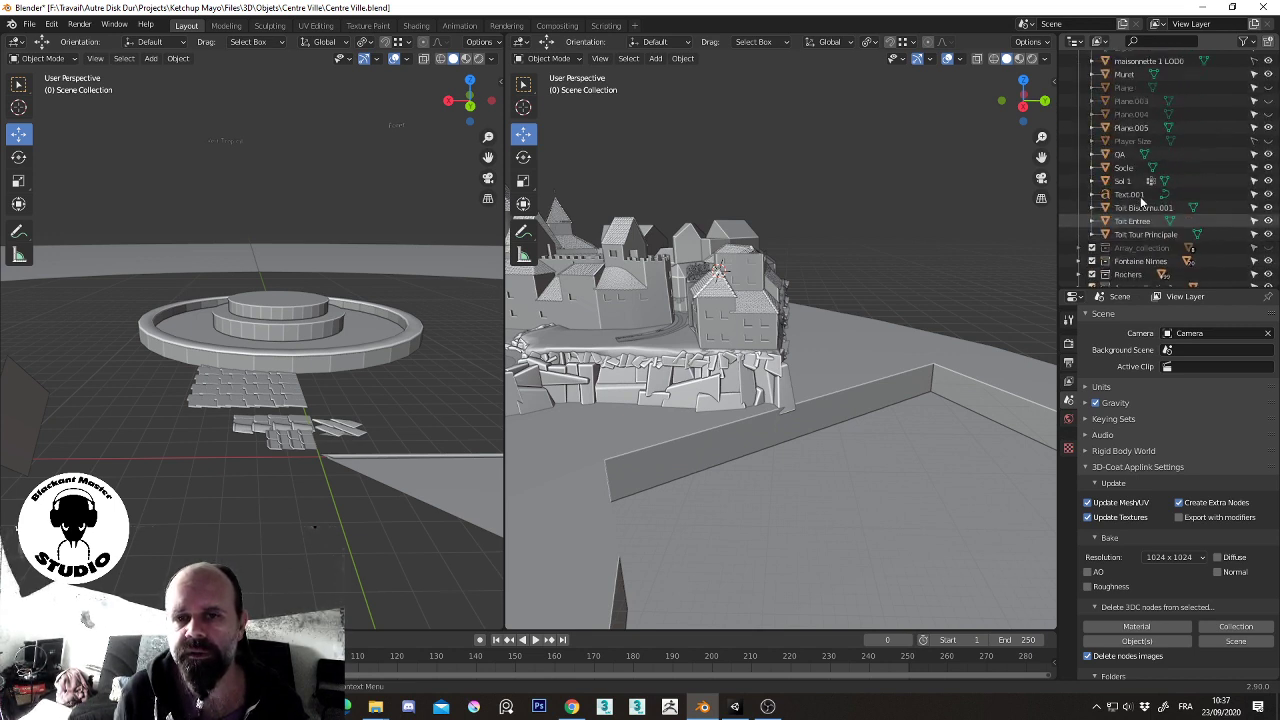
{"action": "scroll", "coordinate": [1126, 167], "scroll_direction": "up", "scroll_amount": 2}
{"action": "scroll", "coordinate": [1145, 190], "scroll_direction": "up", "scroll_amount": 2}
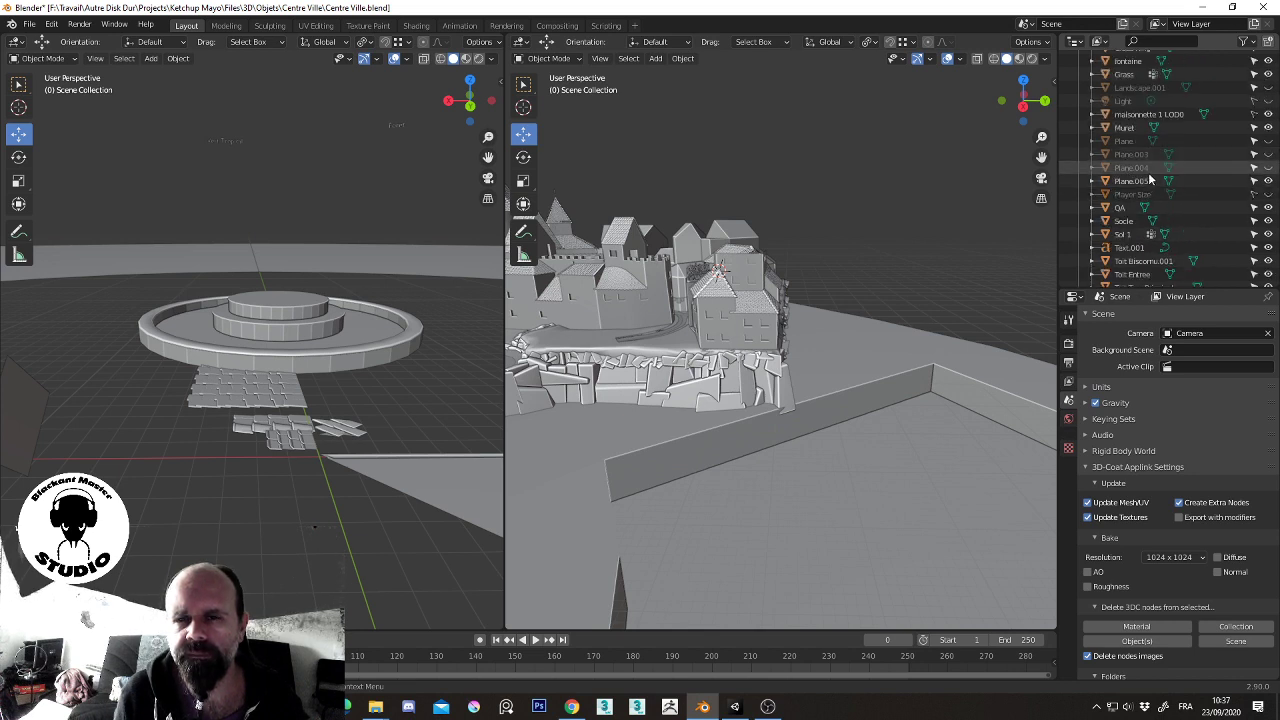
{"action": "scroll", "coordinate": [1147, 190], "scroll_direction": "up", "scroll_amount": 2}
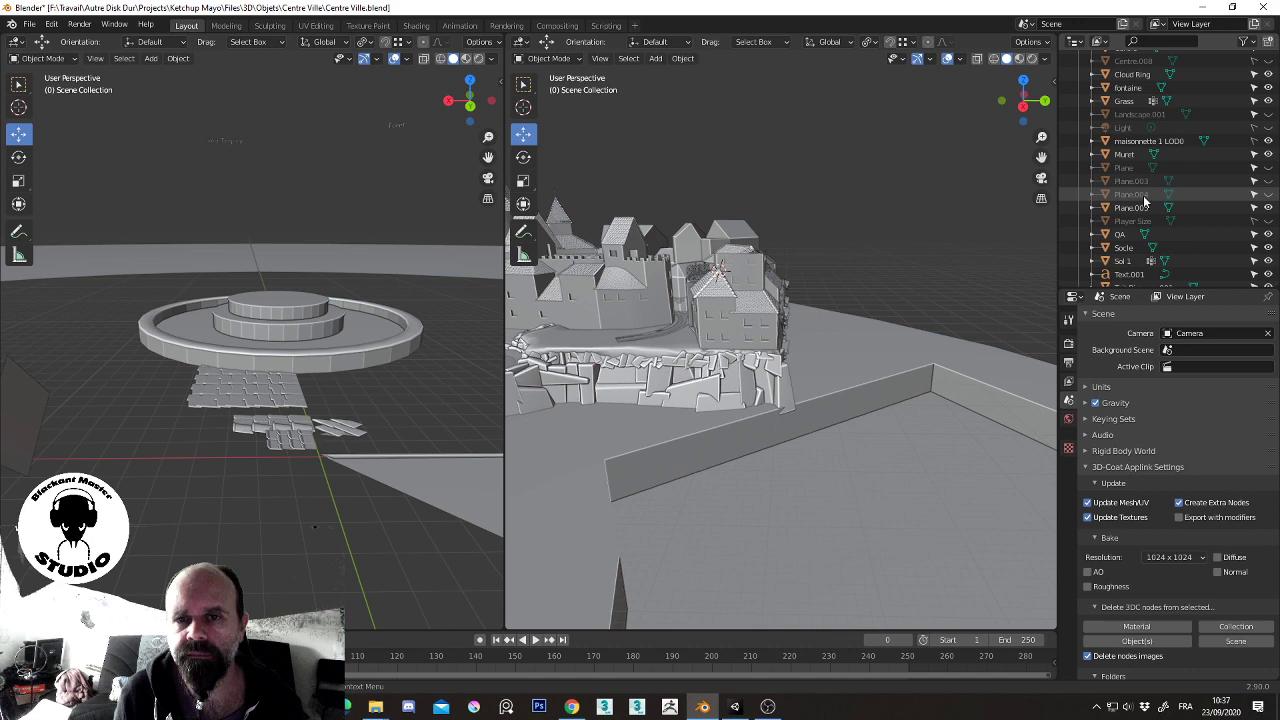
{"action": "left_click", "coordinate": [1268, 194]}
{"action": "left_click", "coordinate": [1268, 181]}
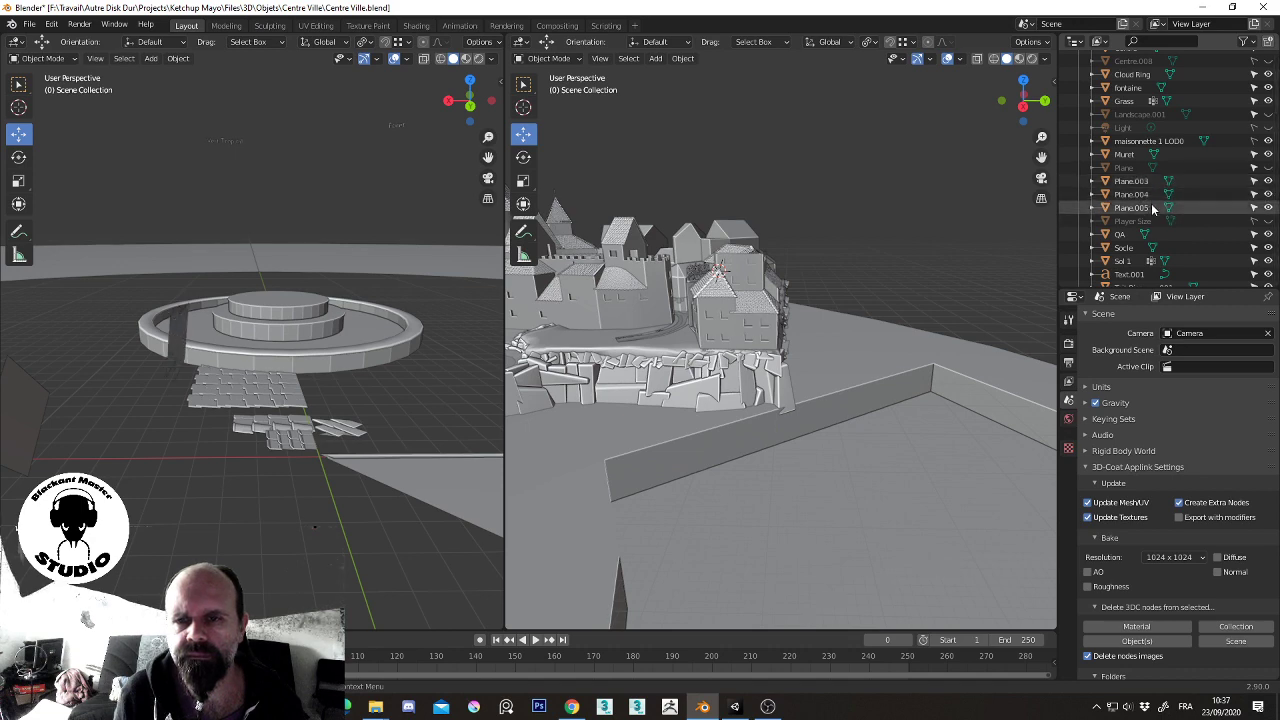
- Select Plane.003, Plane.004 and Plane.005 in the outliner and delete them
{"action": "left_click", "coordinate": [1140, 207]}
{"action": "left_click", "coordinate": [1140, 181], "text": "shift"}
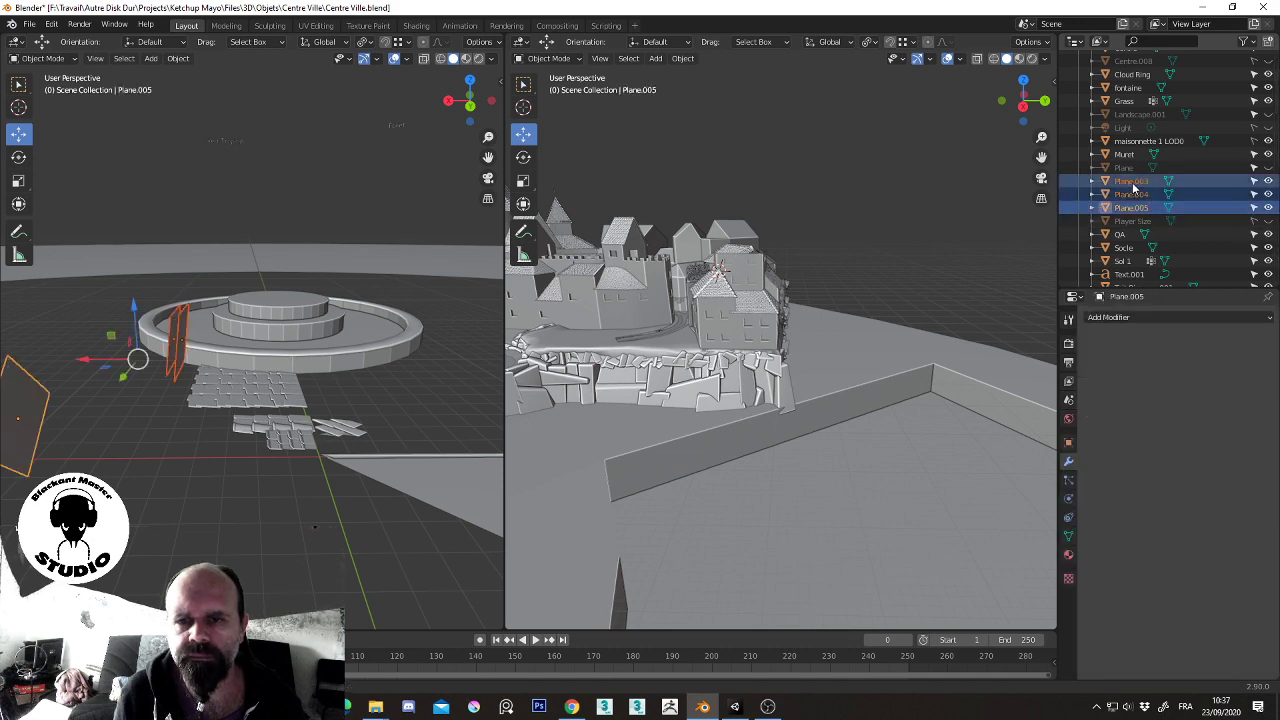
{"action": "mouse_move", "coordinate": [779, 270]}
{"action": "middle_mouse_down"}
{"action": "mouse_move", "coordinate": [800, 284]}
{"action": "mouse_move", "coordinate": [779, 295]}
{"action": "mouse_move", "coordinate": [810, 300]}
{"action": "mouse_move", "coordinate": [812, 322]}
{"action": "middle_mouse_up"}
{"action": "key", "text": "Delete"}
{"action": "scroll", "coordinate": [822, 302], "scroll_direction": "up", "scroll_amount": 2}
{"action": "scroll", "coordinate": [805, 303], "scroll_direction": "down", "scroll_amount": 5}
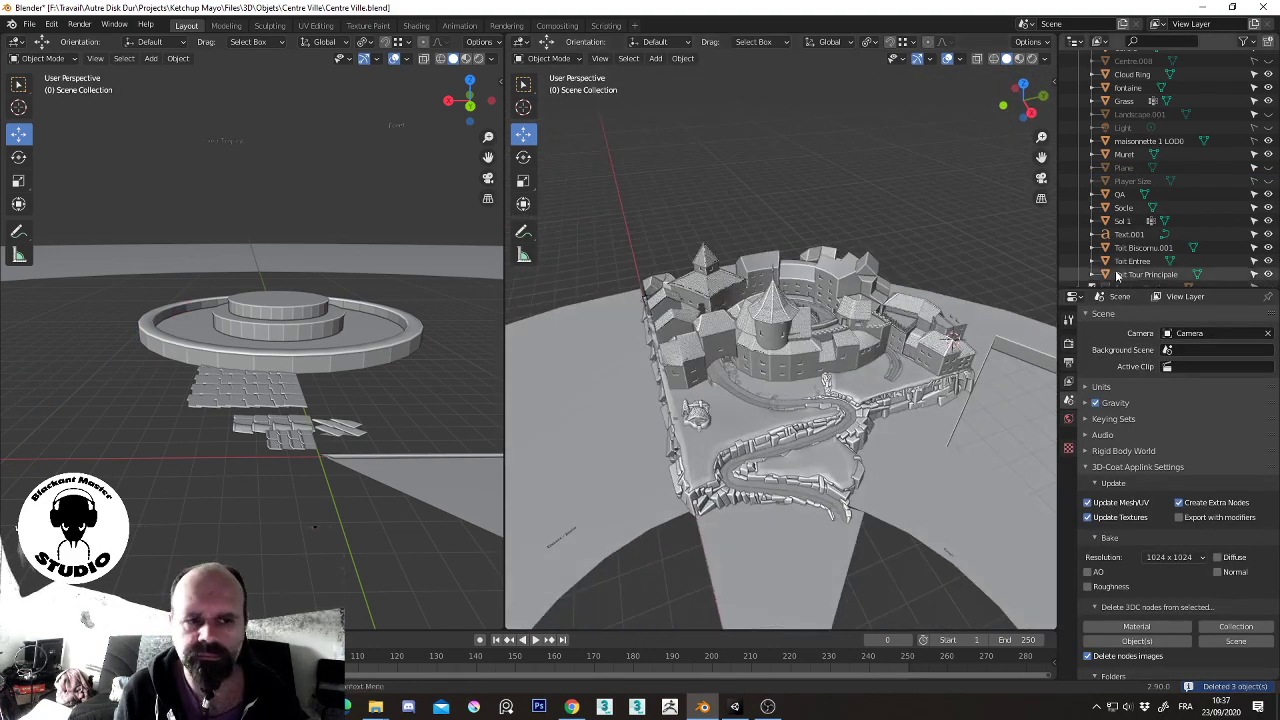
{"action": "scroll", "coordinate": [1150, 180], "scroll_direction": "up", "scroll_amount": 3}
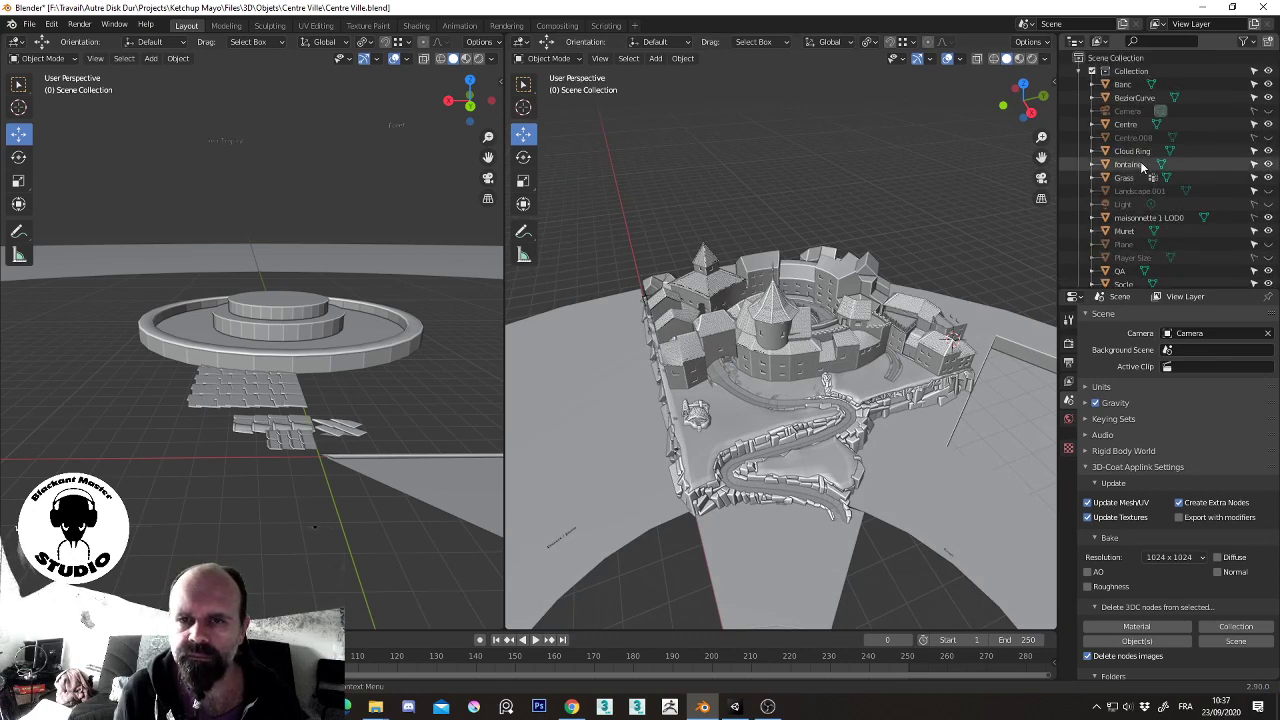
- Toggle Centre.008's visibility off and on to identify the winding path, then view the whole terrain
{"action": "left_click", "coordinate": [1267, 143]}
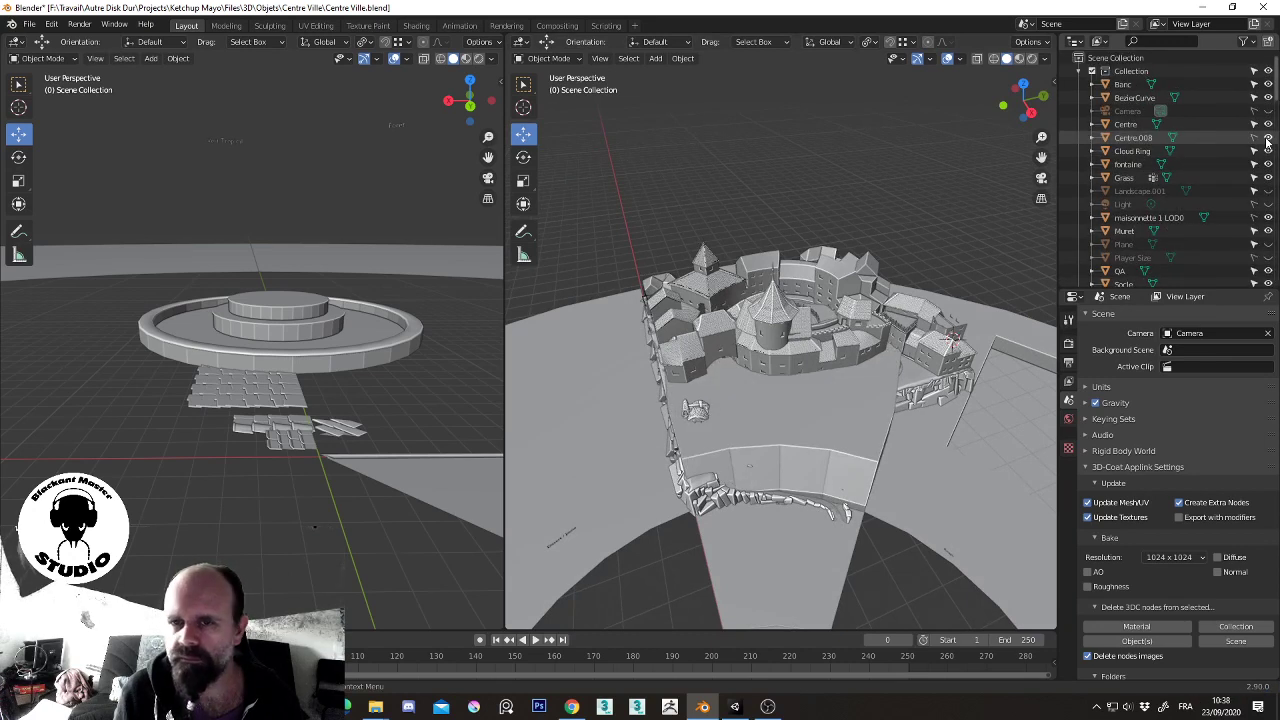
{"action": "left_click", "coordinate": [1267, 143]}
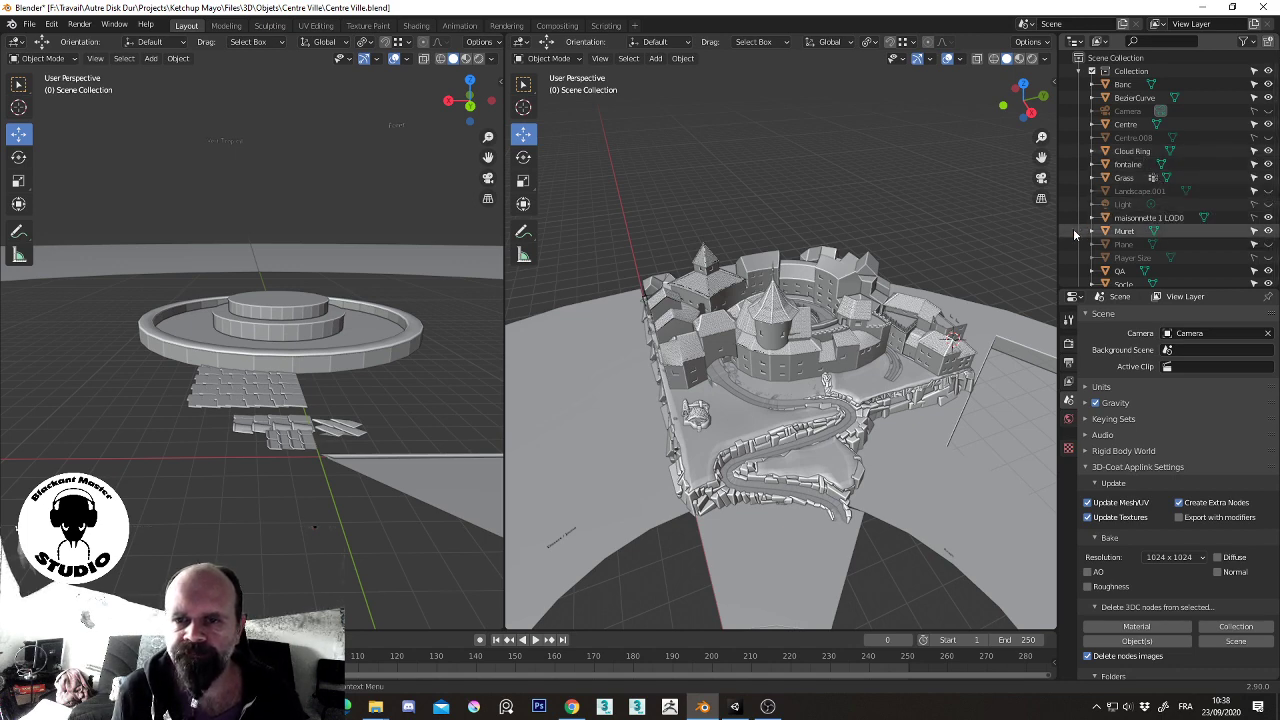
{"action": "scroll", "coordinate": [883, 253], "scroll_direction": "down", "scroll_amount": 3}
{"action": "mouse_move", "coordinate": [892, 397]}
{"action": "middle_mouse_down", "text": "shift"}
{"action": "mouse_move", "coordinate": [864, 340]}
{"action": "mouse_move", "coordinate": [880, 365]}
{"action": "middle_mouse_up", "text": "shift"}
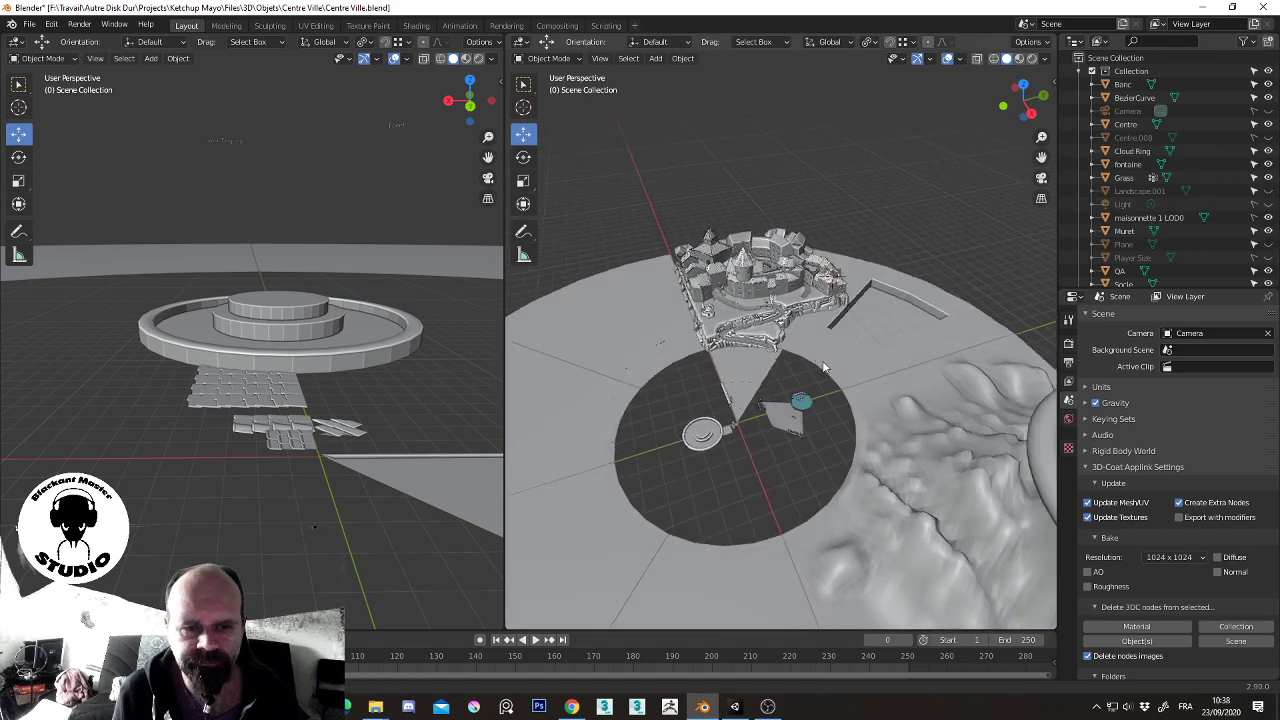
{"action": "scroll", "coordinate": [1148, 204], "scroll_direction": "down", "scroll_amount": 1}
{"action": "scroll", "coordinate": [1148, 204], "scroll_direction": "down", "scroll_amount": 5}
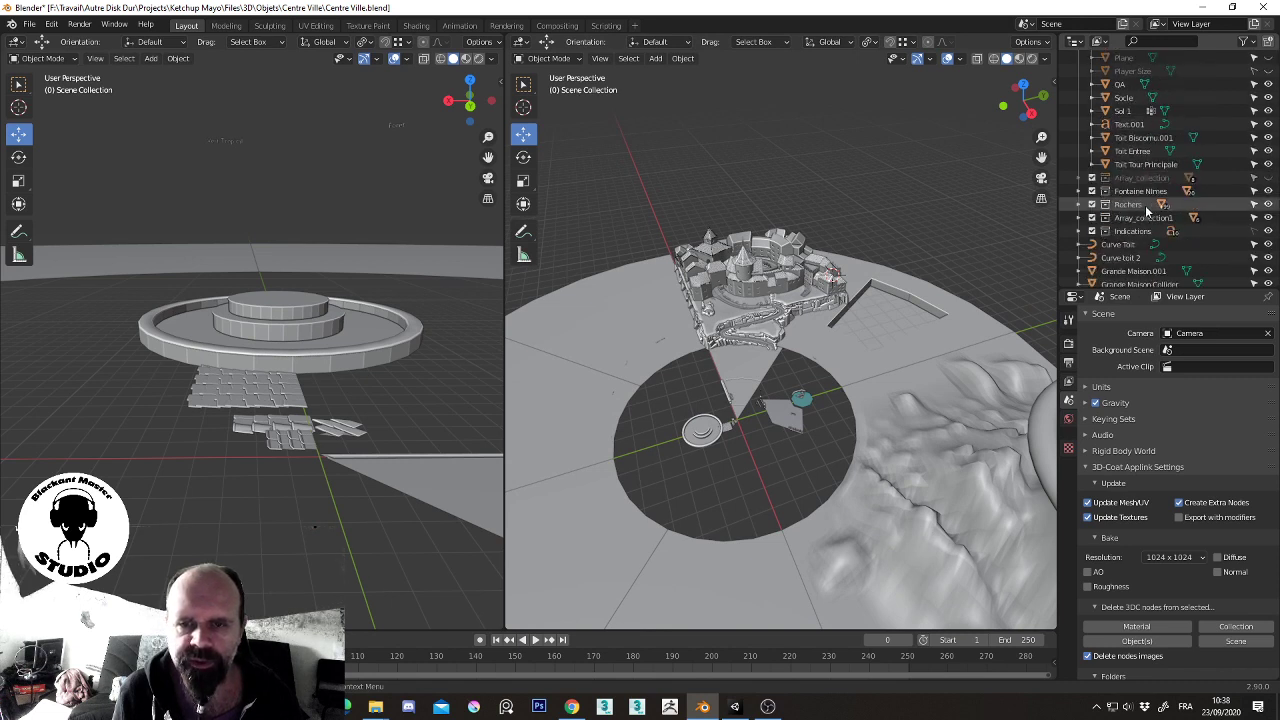
- Filter the outliner by 'coin', select the Toit Coin.001 roof, then clear the filter
{"action": "left_click", "coordinate": [1155, 41]}
{"action": "type", "text": "coin"}
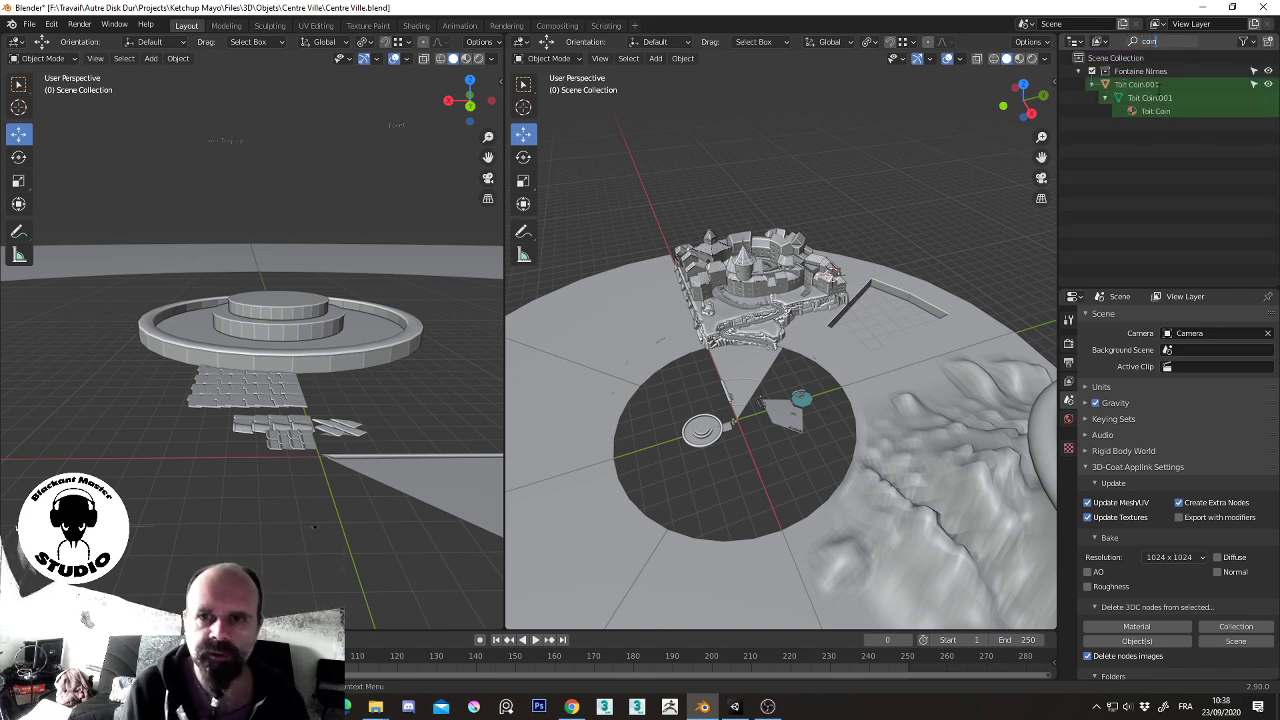
{"action": "left_click", "coordinate": [1160, 86]}
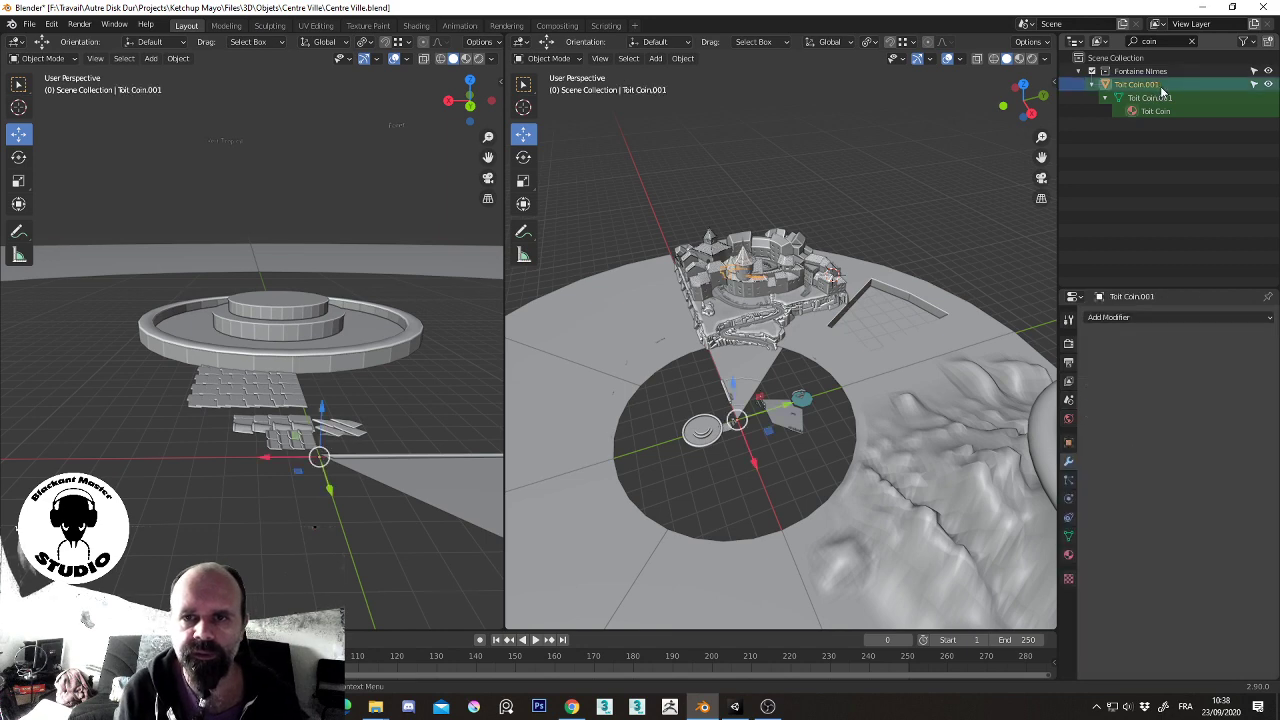
{"action": "left_click", "coordinate": [1193, 42]}
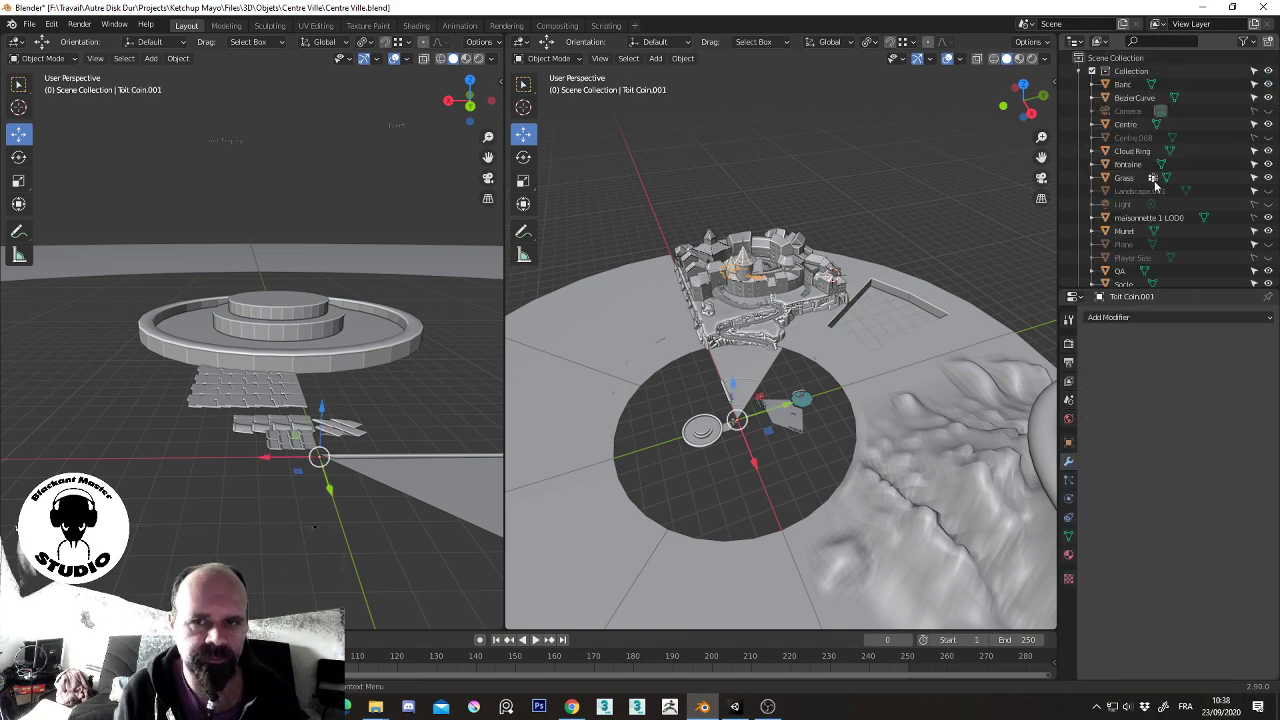
- Orbit and zoom the right viewport out to frame the whole town block from another angle
{"action": "middle_click_drag", "start_coordinate": [888, 224], "coordinate": [843, 305]}
{"action": "scroll", "coordinate": [843, 305], "scroll_direction": "up", "scroll_amount": 5}
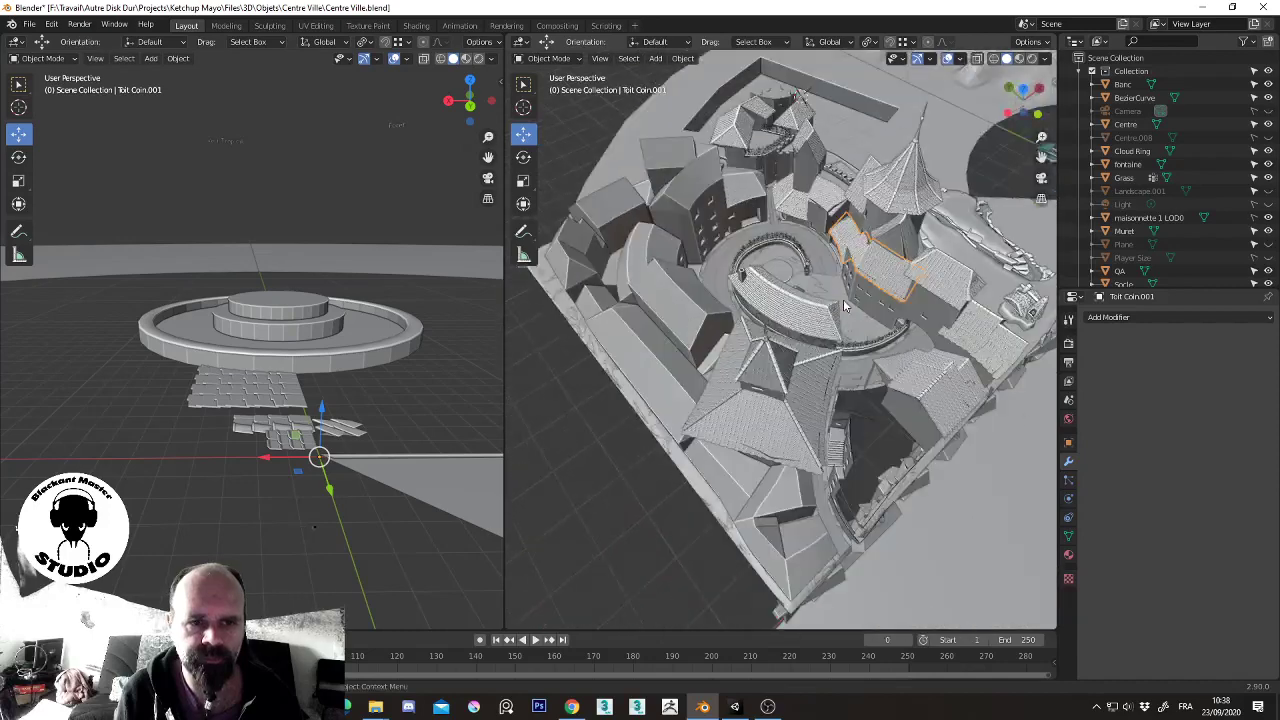
{"action": "scroll", "coordinate": [860, 304], "scroll_direction": "up", "scroll_amount": 3}
{"action": "scroll", "coordinate": [896, 296], "scroll_direction": "down", "scroll_amount": 5}
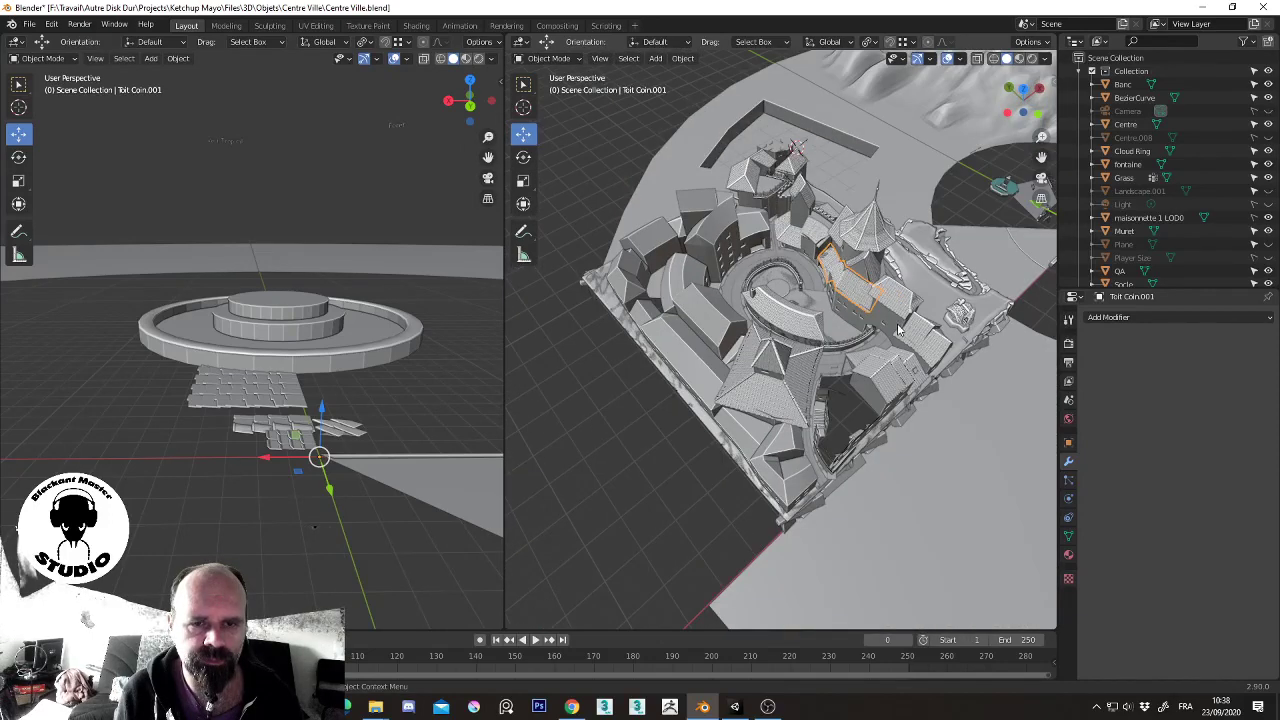
{"action": "middle_click_drag", "start_coordinate": [898, 330], "coordinate": [872, 318]}
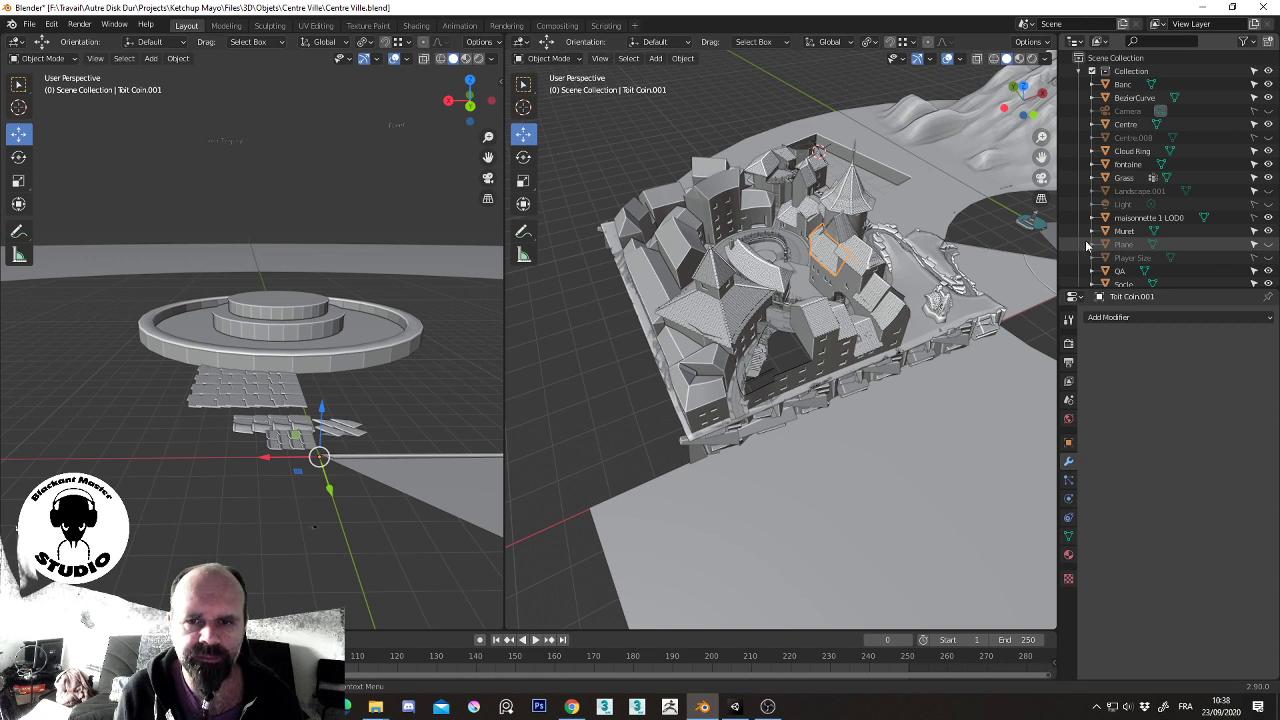
- Filter the outliner by 'toit' so only the roof objects are listed
{"action": "left_click", "coordinate": [1141, 42]}
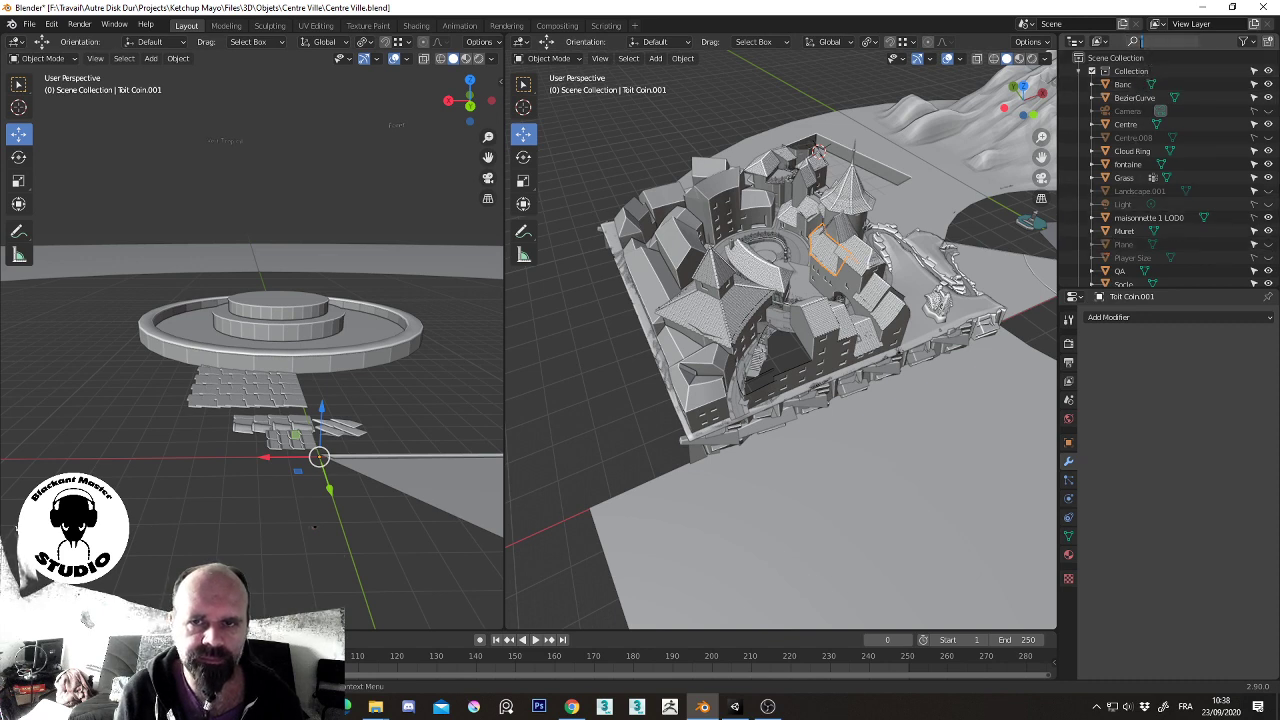
{"action": "type", "text": "toit"}
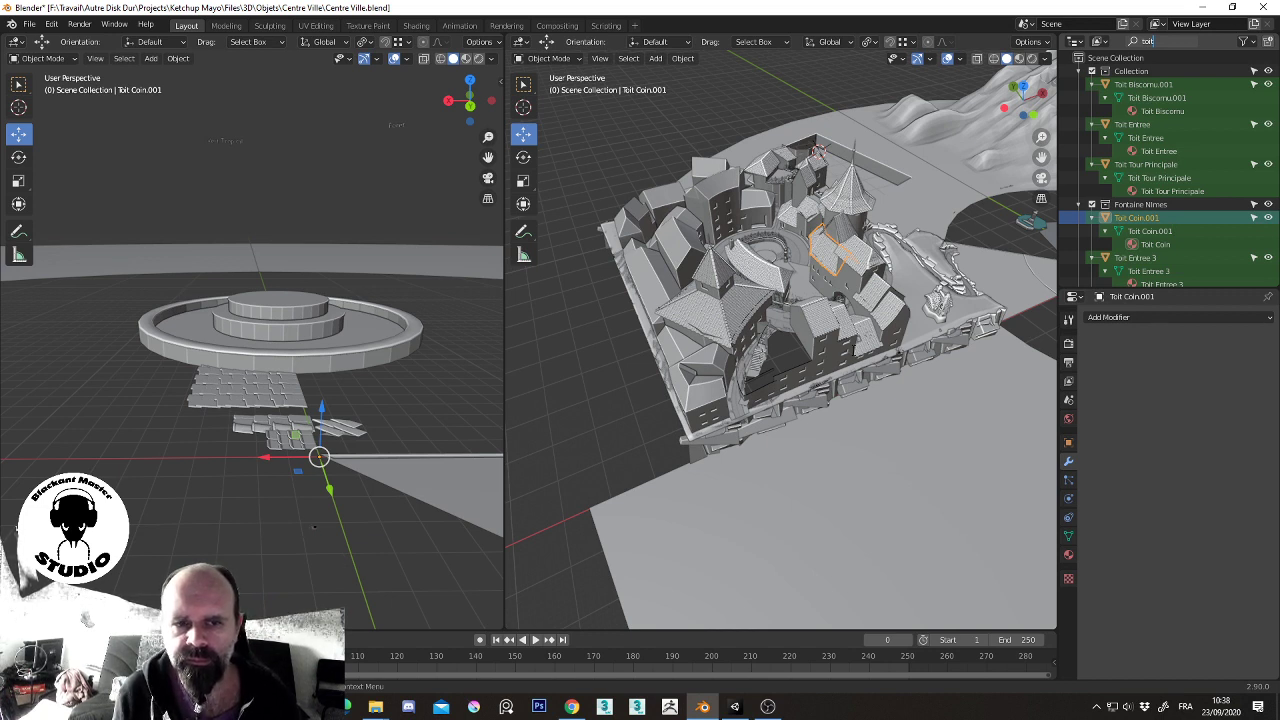
{"action": "key", "text": "Return"}
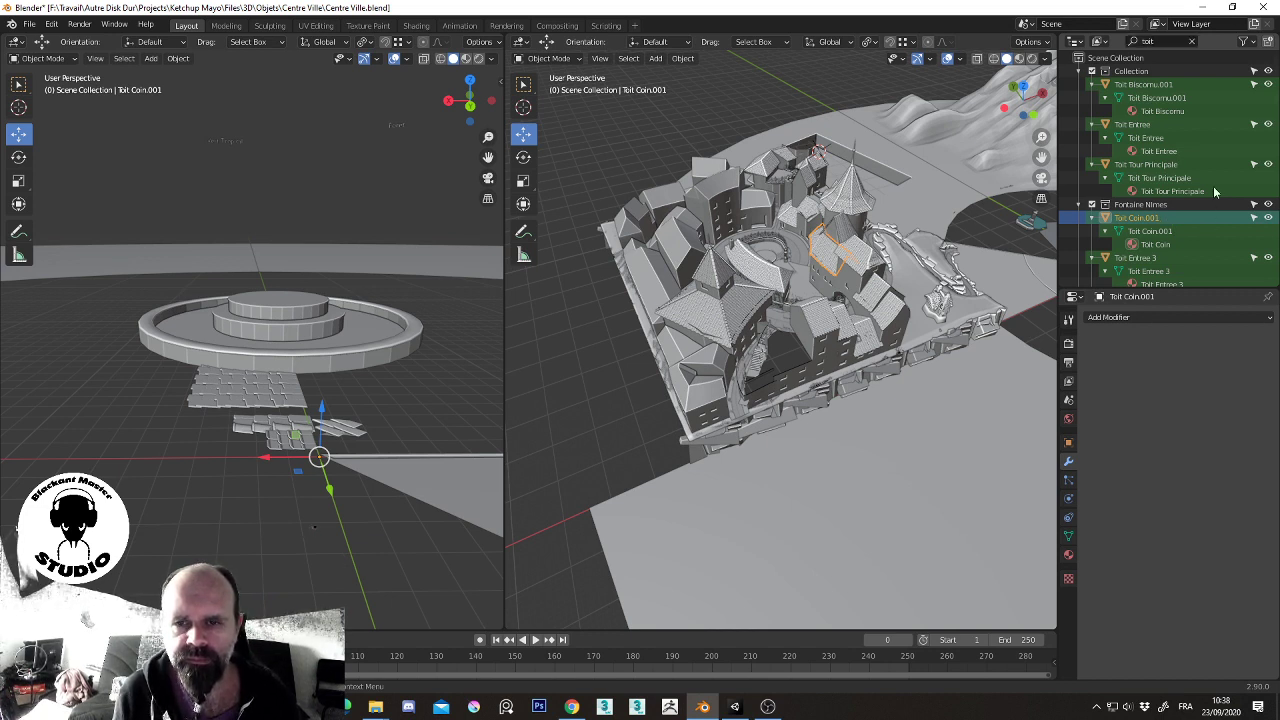
{"action": "scroll", "coordinate": [1217, 200], "scroll_direction": "down", "scroll_amount": 2}
{"action": "scroll", "coordinate": [1215, 191], "scroll_direction": "down", "scroll_amount": 3}
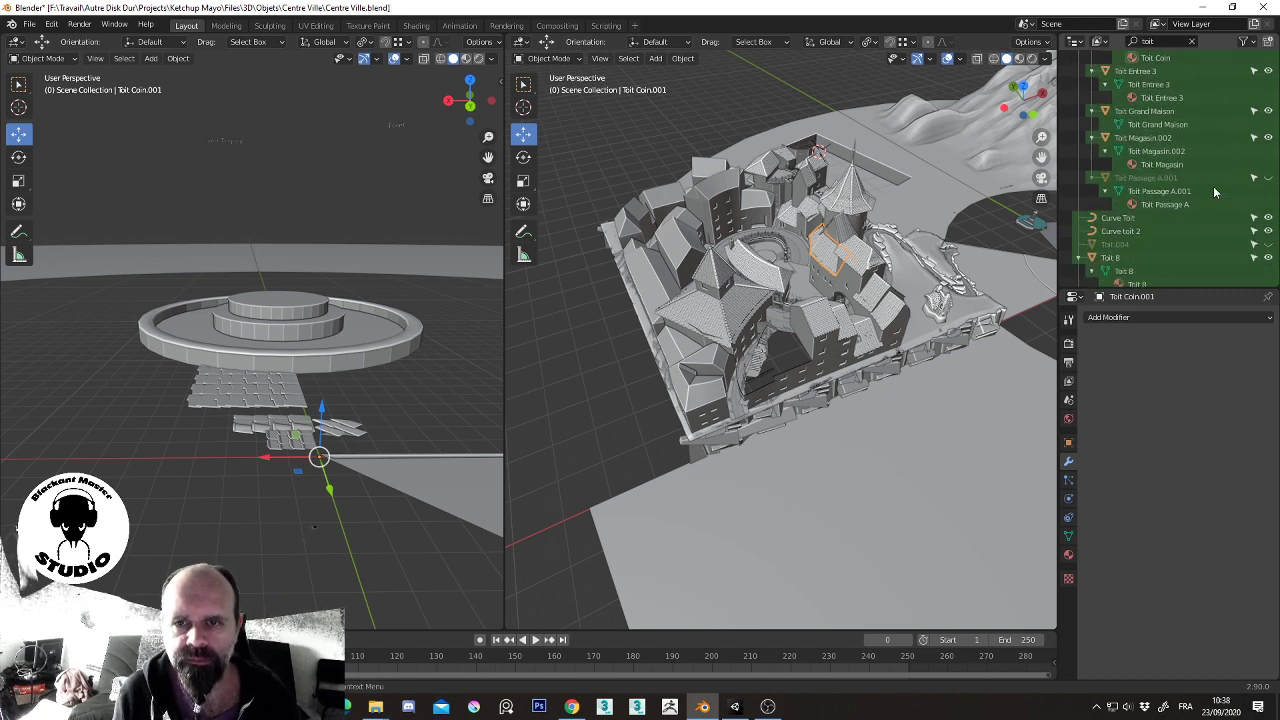
- Unhide the Toit Passage A.001 roof and select it on the town model
{"action": "left_click", "coordinate": [1269, 178]}
{"action": "middle_click_drag", "start_coordinate": [780, 270], "coordinate": [819, 287]}
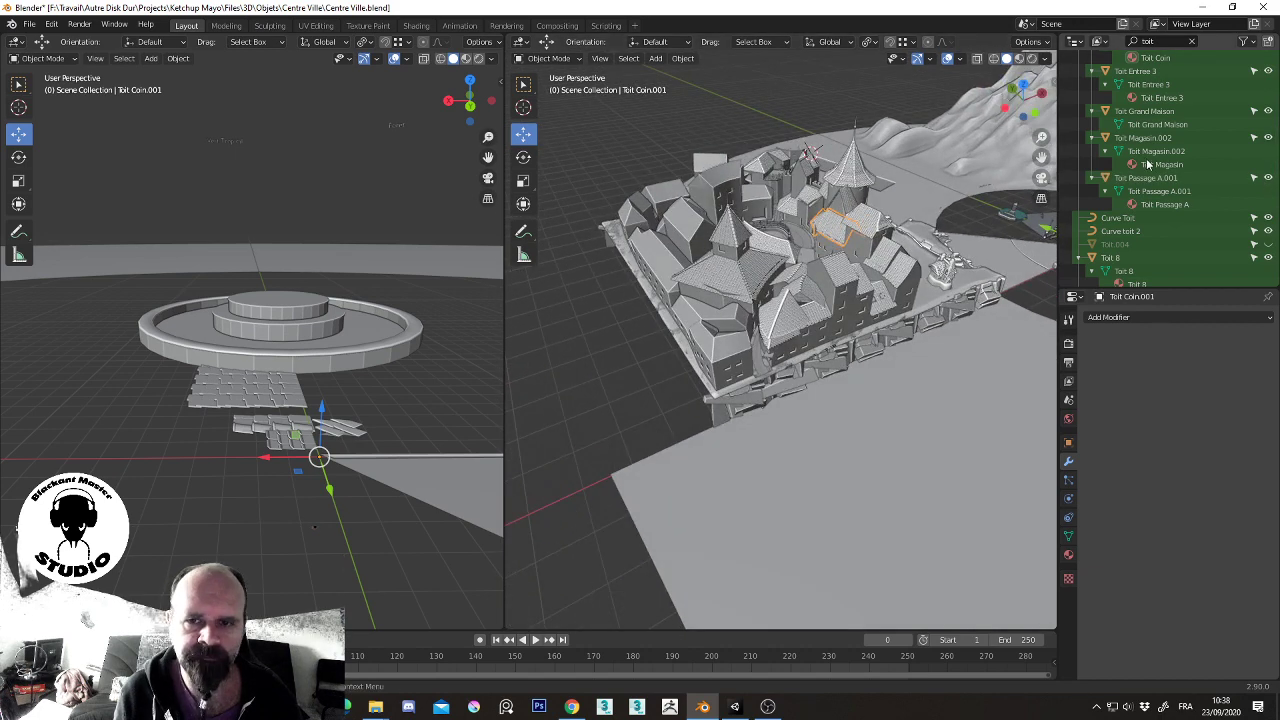
{"action": "scroll", "coordinate": [1160, 172], "scroll_direction": "up", "scroll_amount": 1}
{"action": "scroll", "coordinate": [1174, 183], "scroll_direction": "up", "scroll_amount": 1}
{"action": "scroll", "coordinate": [1174, 183], "scroll_direction": "up", "scroll_amount": 1}
{"action": "scroll", "coordinate": [1174, 185], "scroll_direction": "down", "scroll_amount": 3}
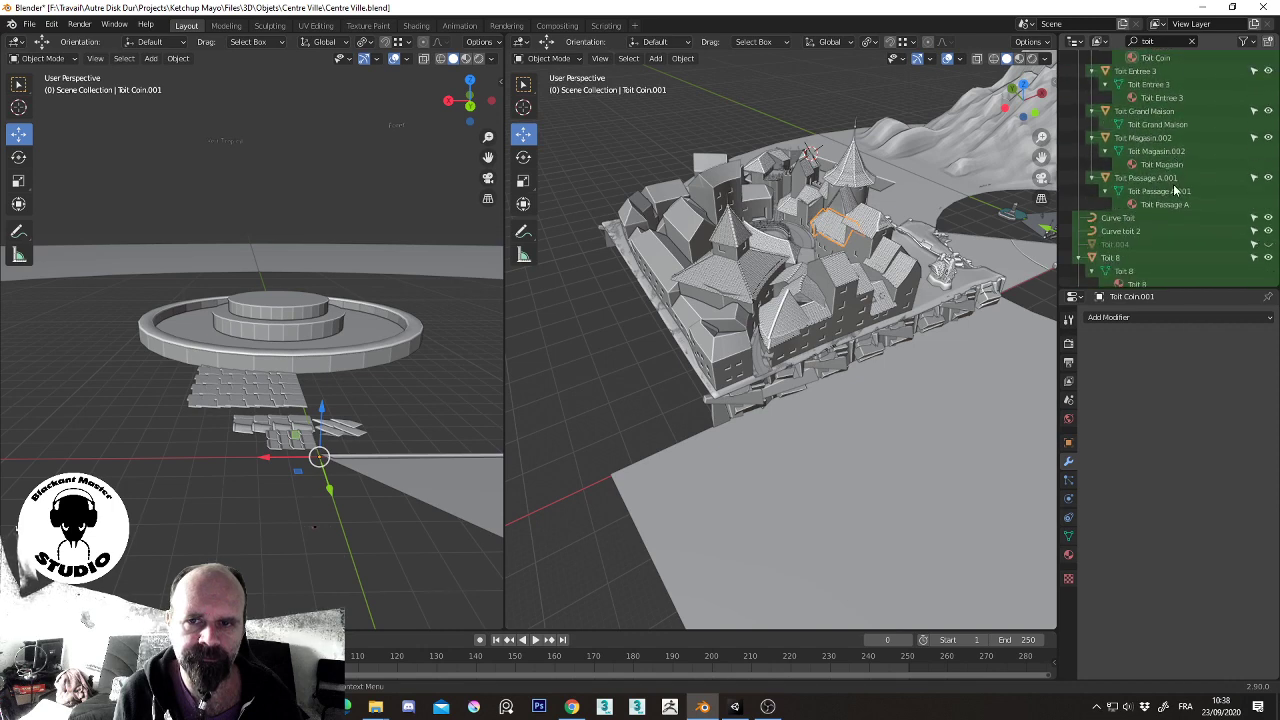
{"action": "middle_click_drag", "start_coordinate": [1000, 240], "coordinate": [1065, 243]}
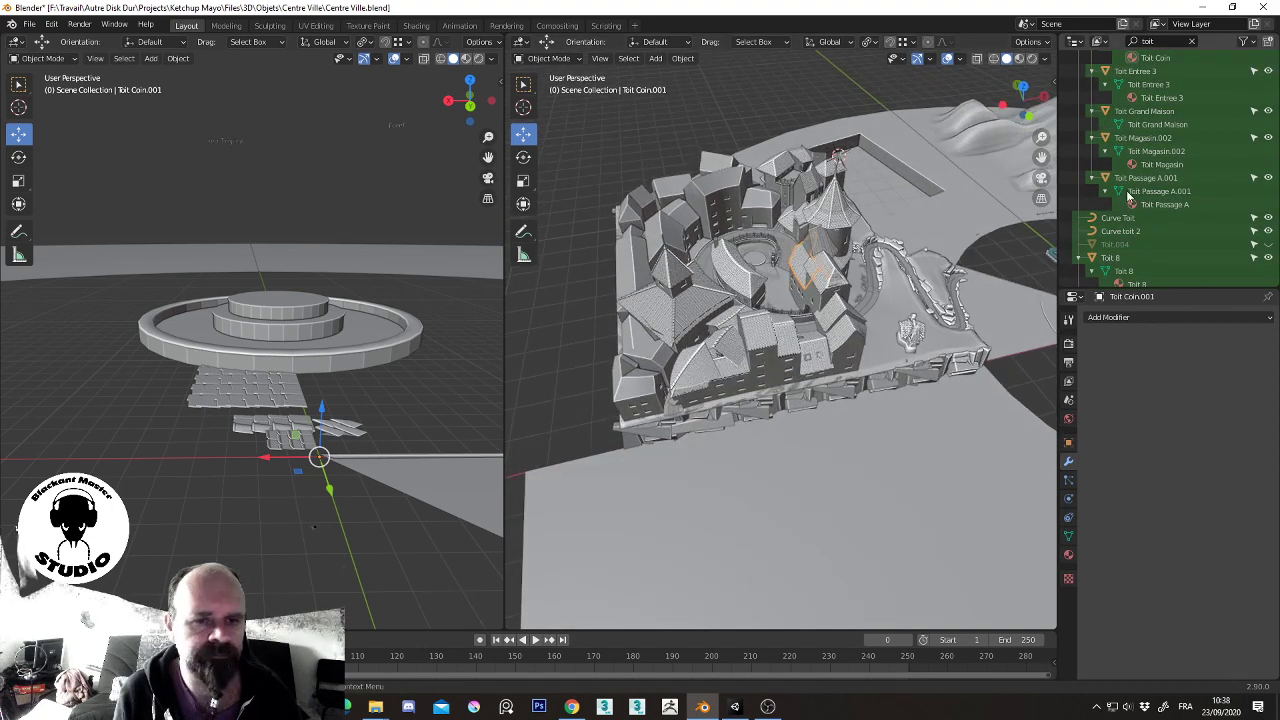
{"action": "left_click", "coordinate": [1140, 178]}
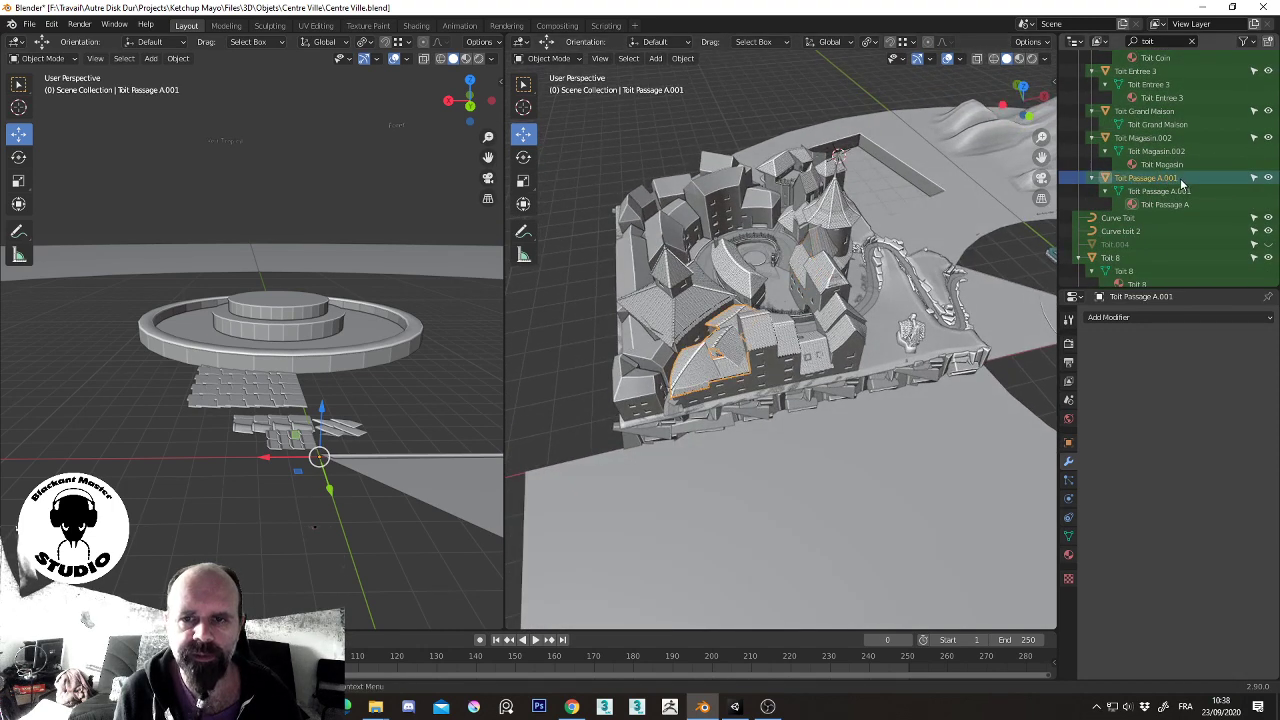
- Rename the Toit Passage A.001 object and its mesh data to Toit Passage A
{"action": "double_click", "coordinate": [1178, 178]}
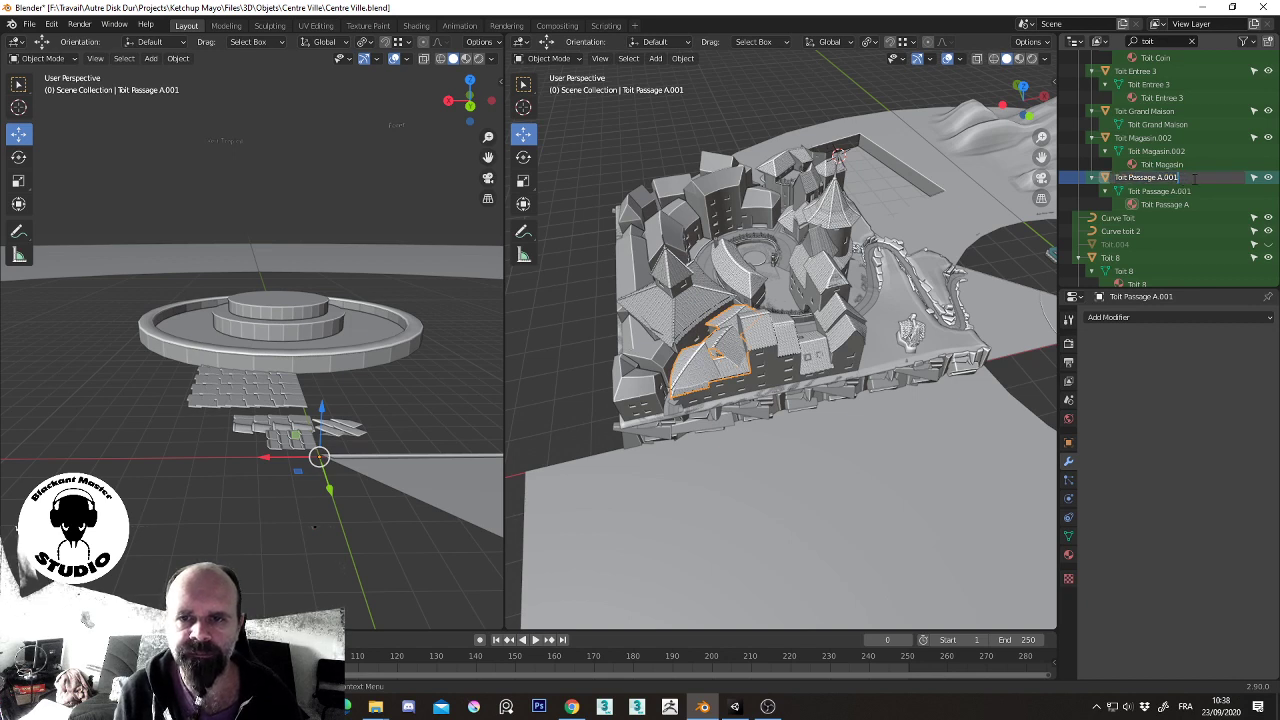
{"action": "key", "text": "Return"}
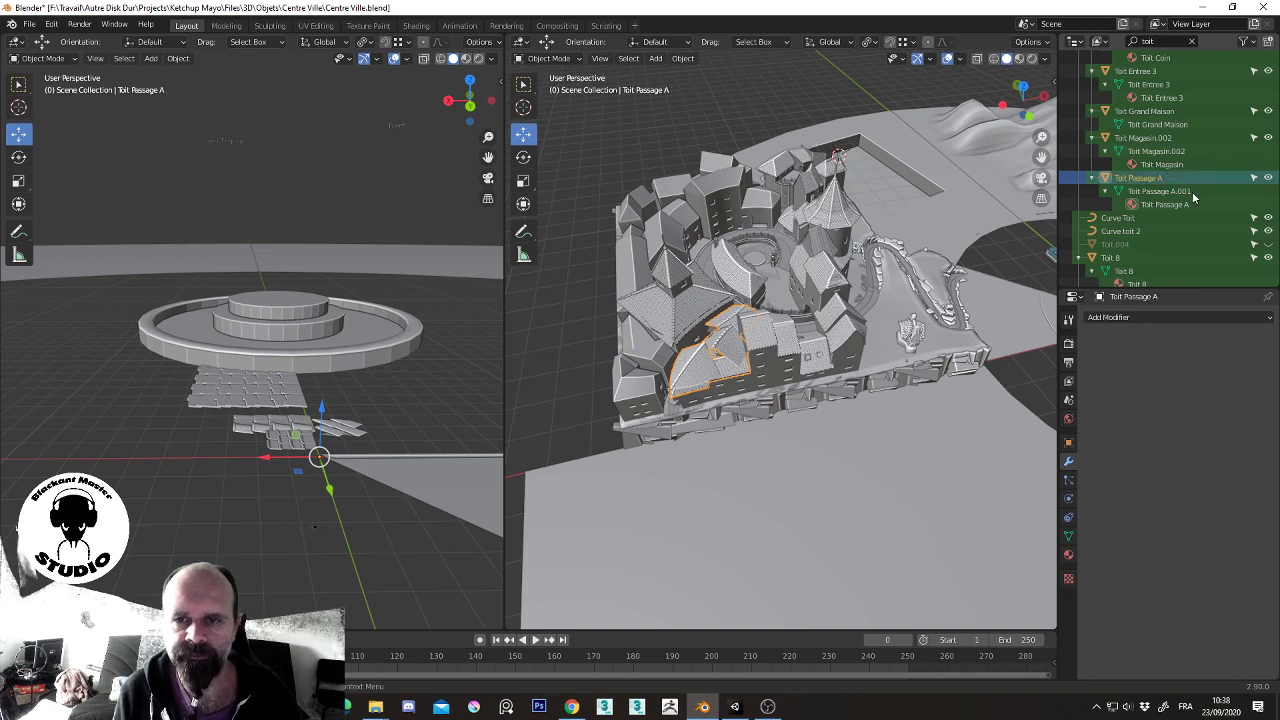
{"action": "left_click", "coordinate": [1198, 191]}
{"action": "double_click", "coordinate": [1202, 191]}
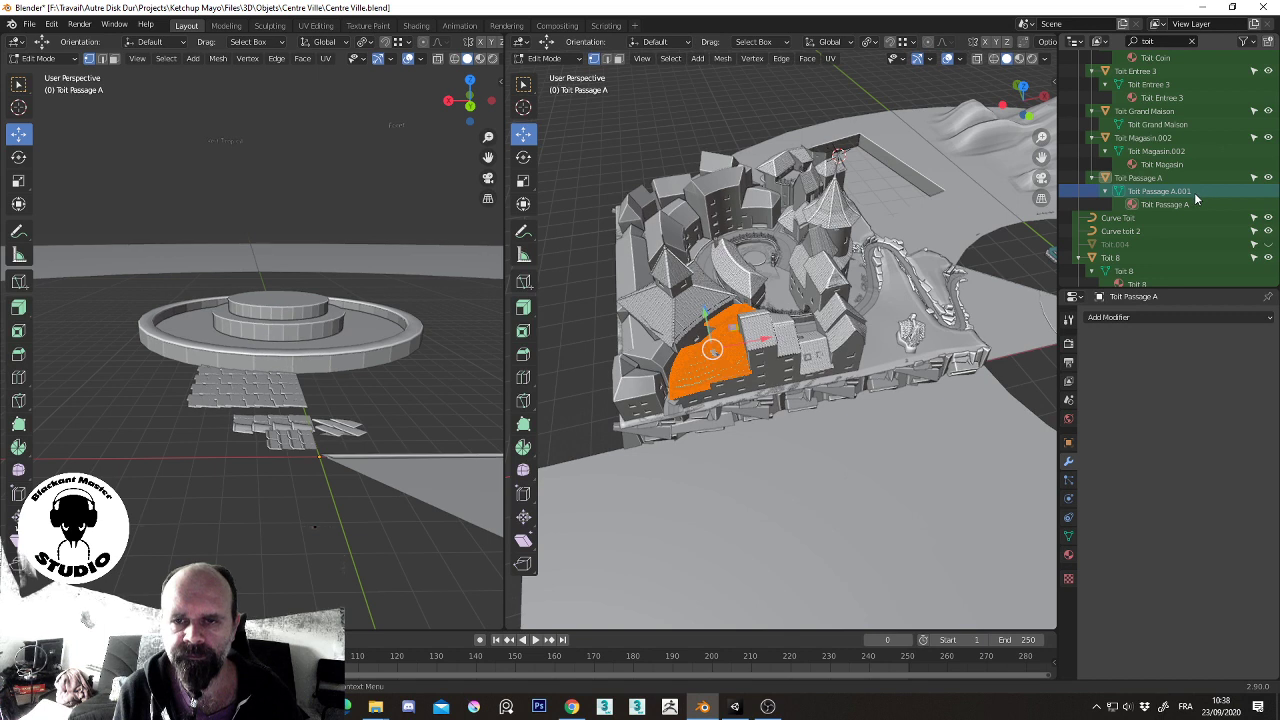
{"action": "key", "text": "BackSpace"}
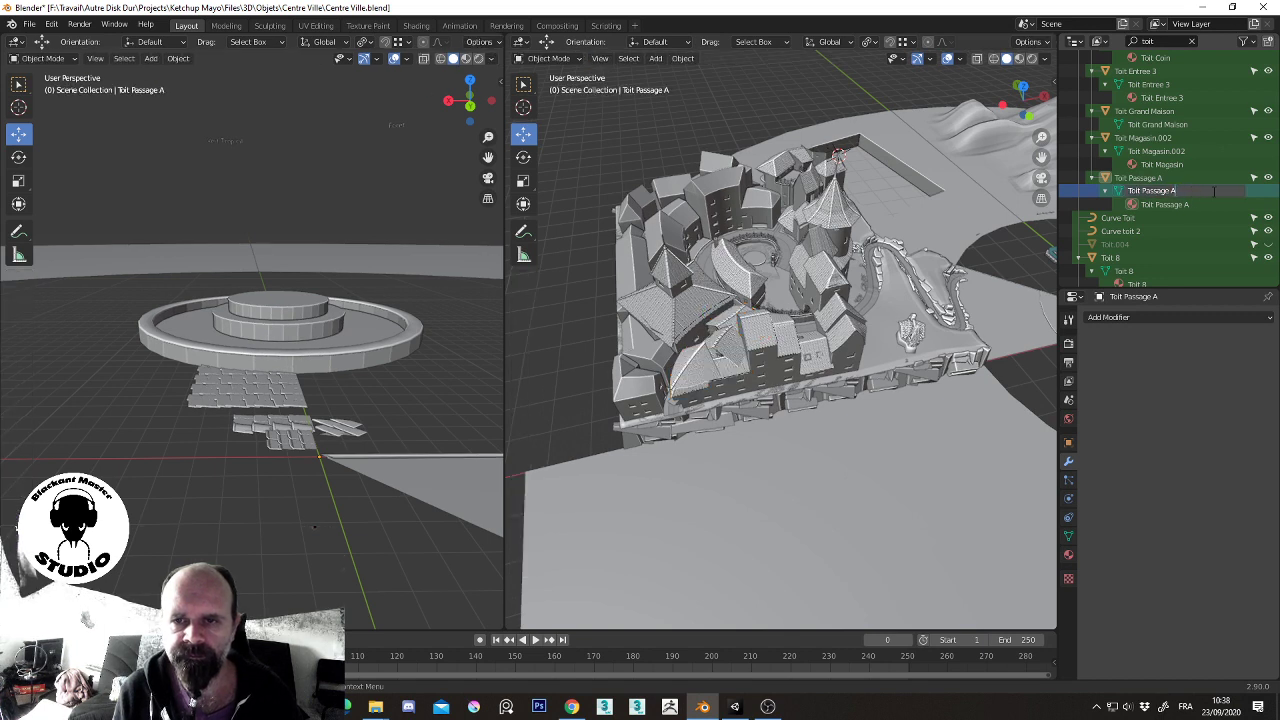
{"action": "key", "text": "Return"}
- Rename the Toit Magasin.002 mesh and object to Toit Magasin, then return to Object Mode
{"action": "left_click", "coordinate": [1185, 156]}
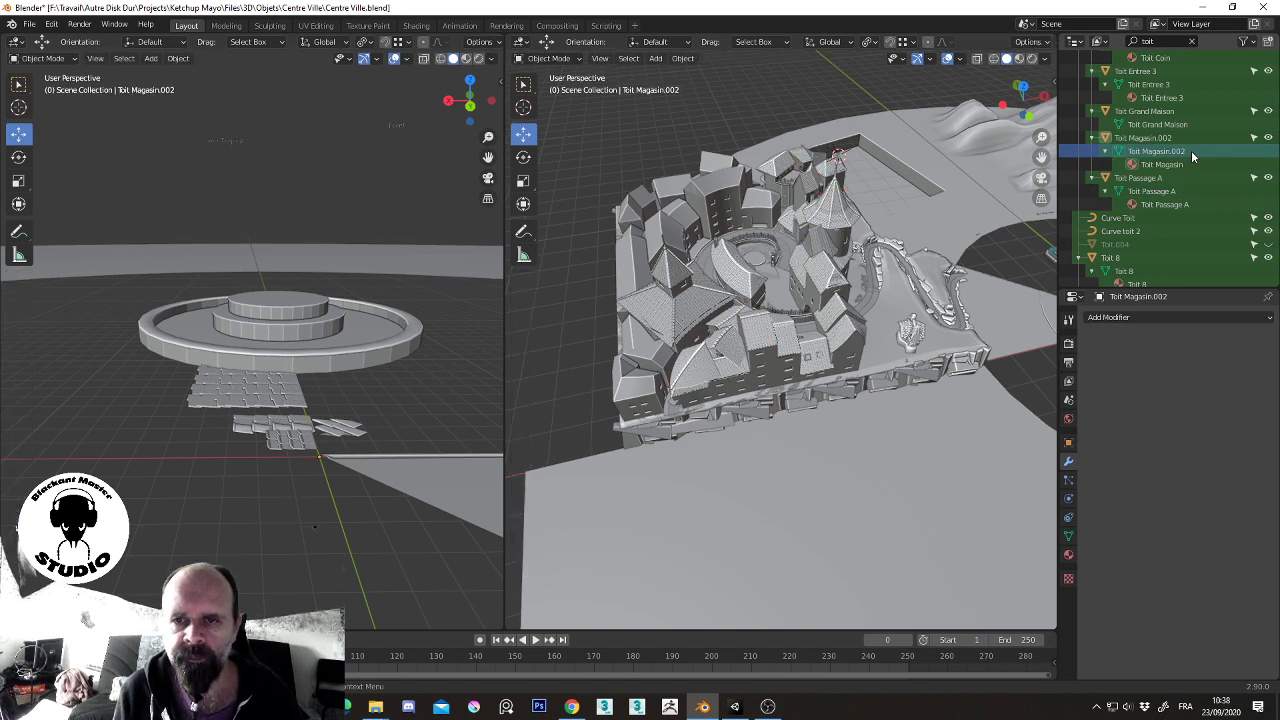
{"action": "key", "text": "Tab"}
{"action": "double_click", "coordinate": [1193, 152]}
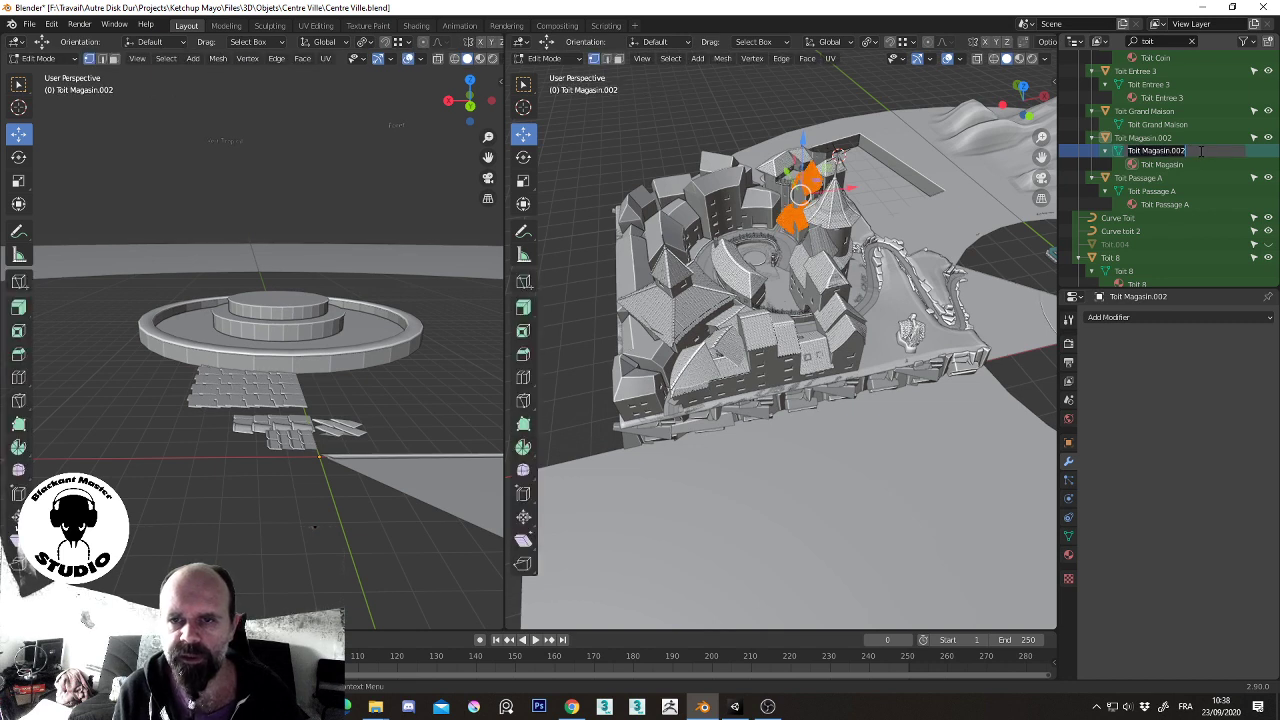
{"action": "left_click", "coordinate": [1205, 150]}
{"action": "key", "text": "BackSpace"}
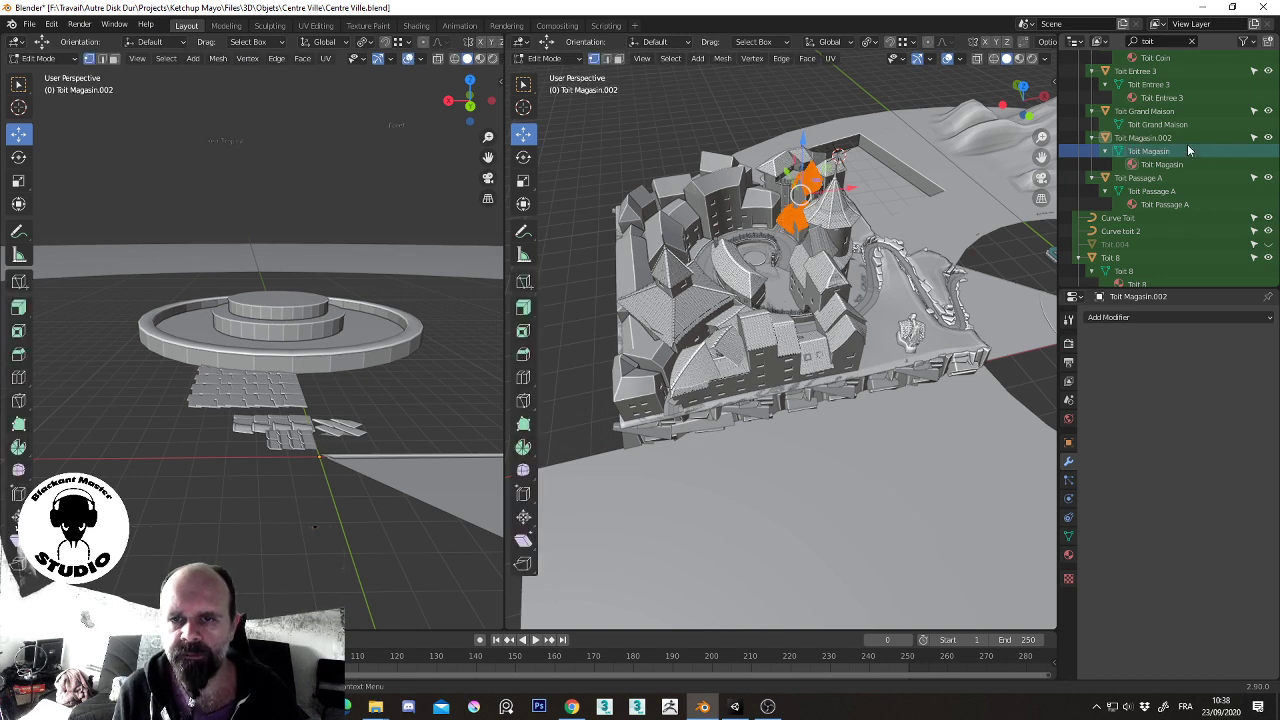
{"action": "key", "text": "Return"}
{"action": "double_click", "coordinate": [1184, 139]}
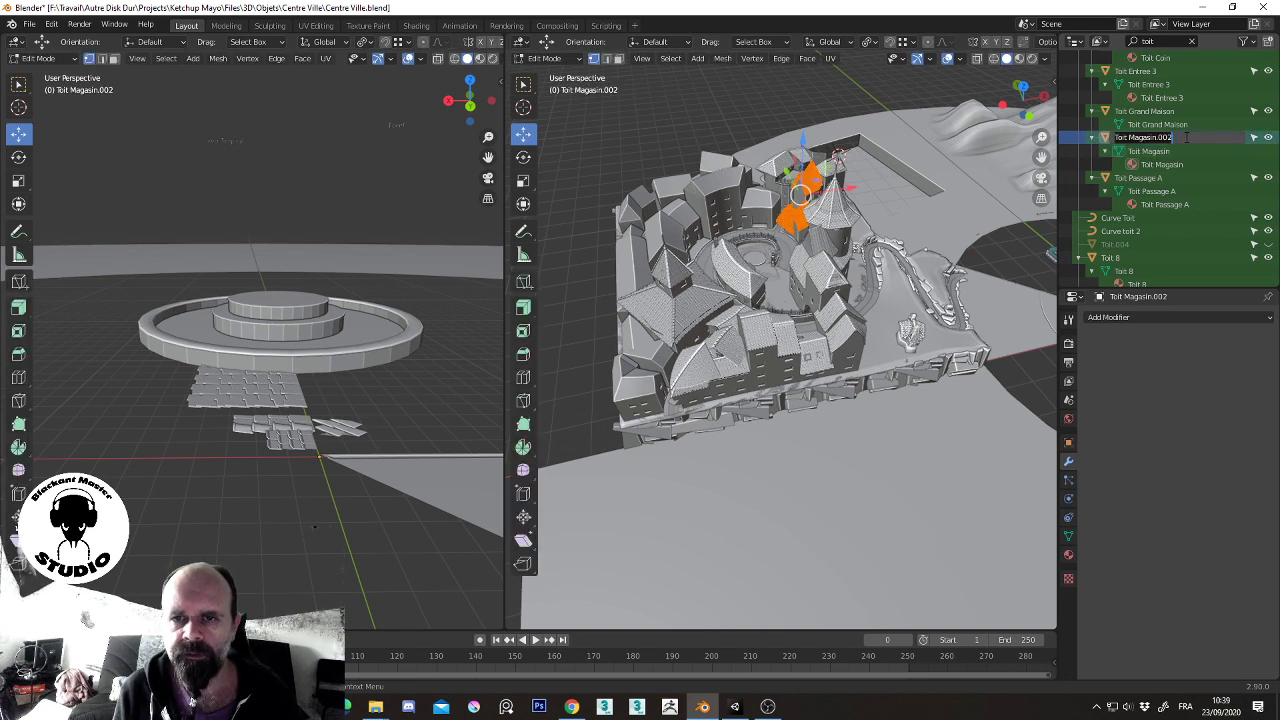
{"action": "left_click", "coordinate": [1193, 136]}
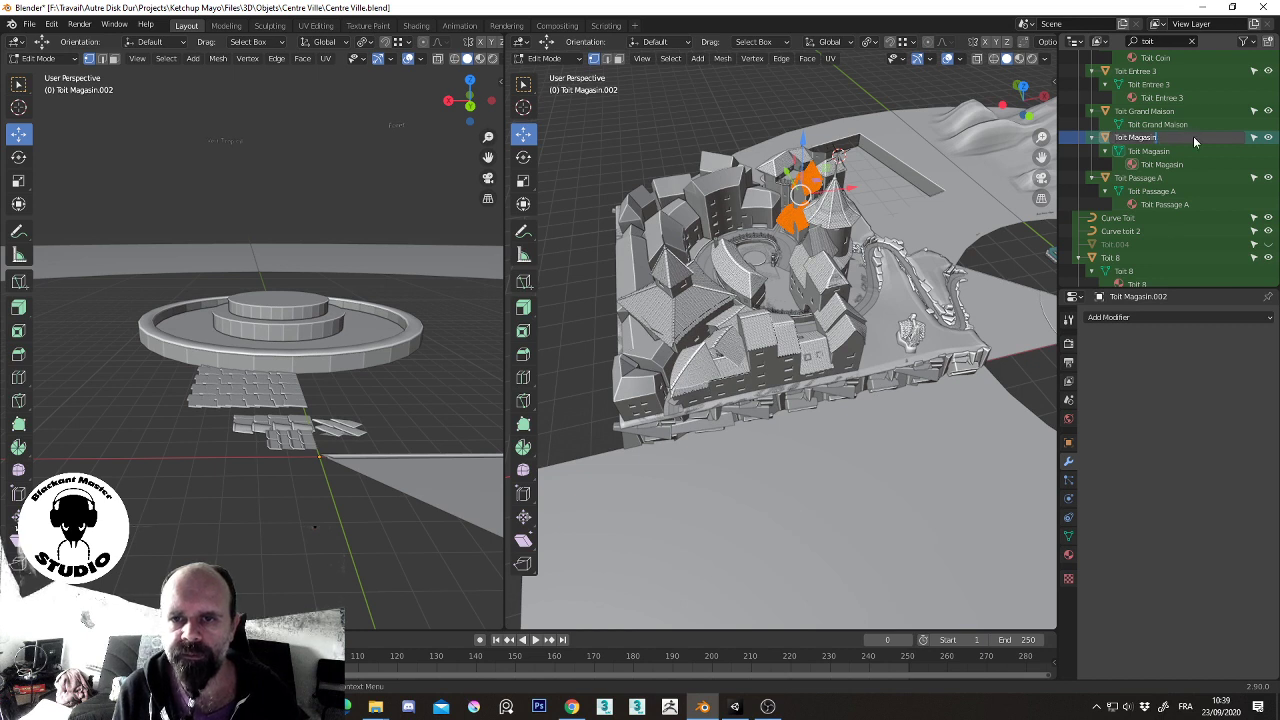
{"action": "key", "text": "Return"}
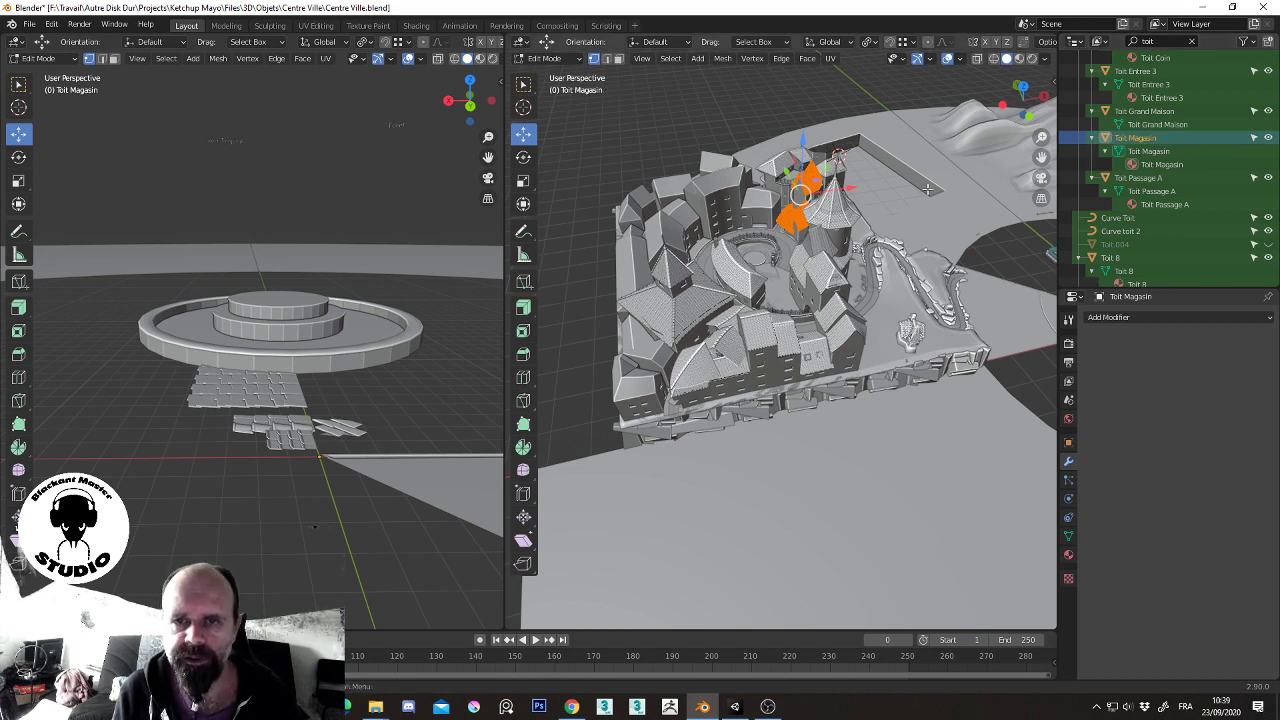
{"action": "key", "text": "Tab"}
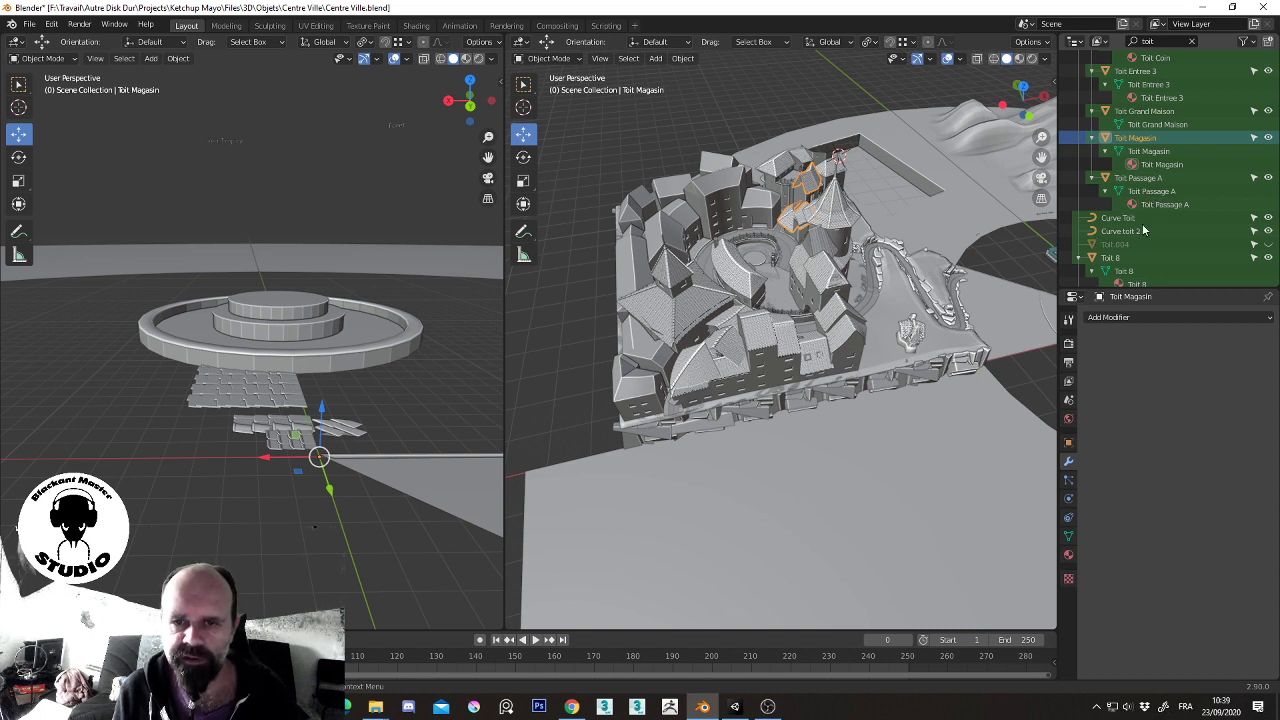
{"action": "left_click", "coordinate": [1143, 231]}
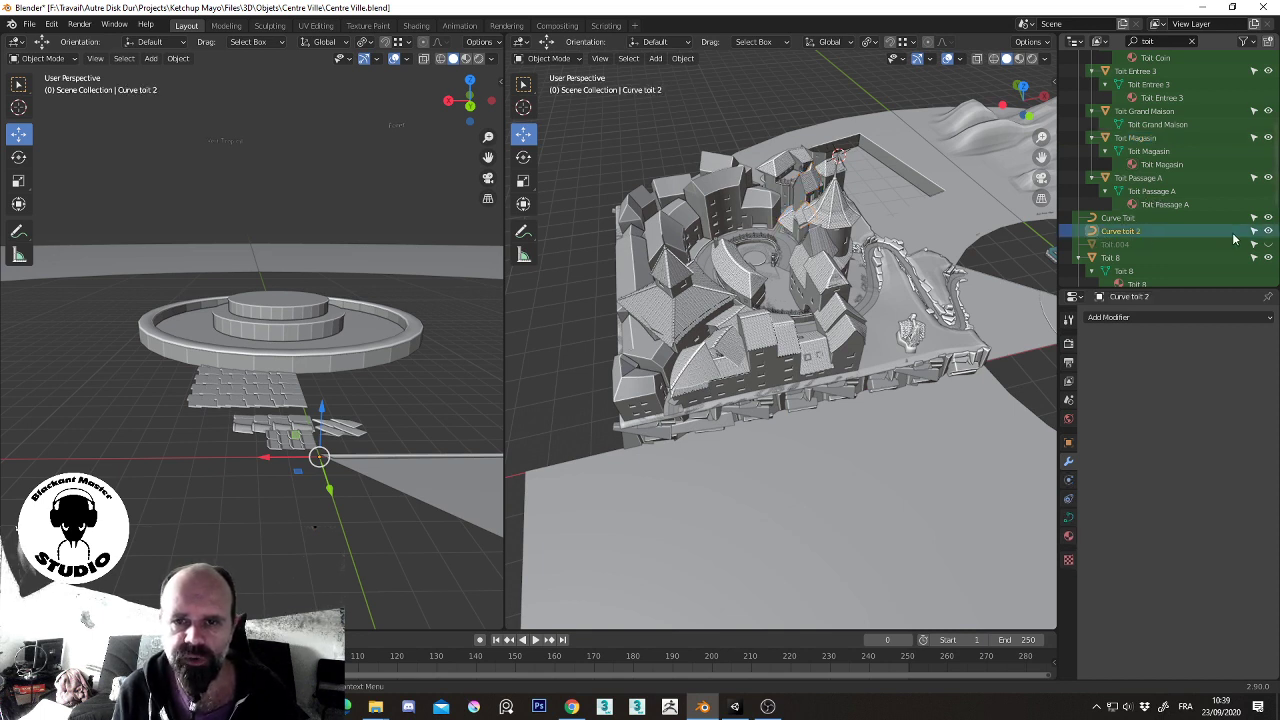
- Lift the Curve toit 2 object upward and delete it
{"action": "middle_click_drag", "start_coordinate": [1040, 235], "coordinate": [931, 232]}
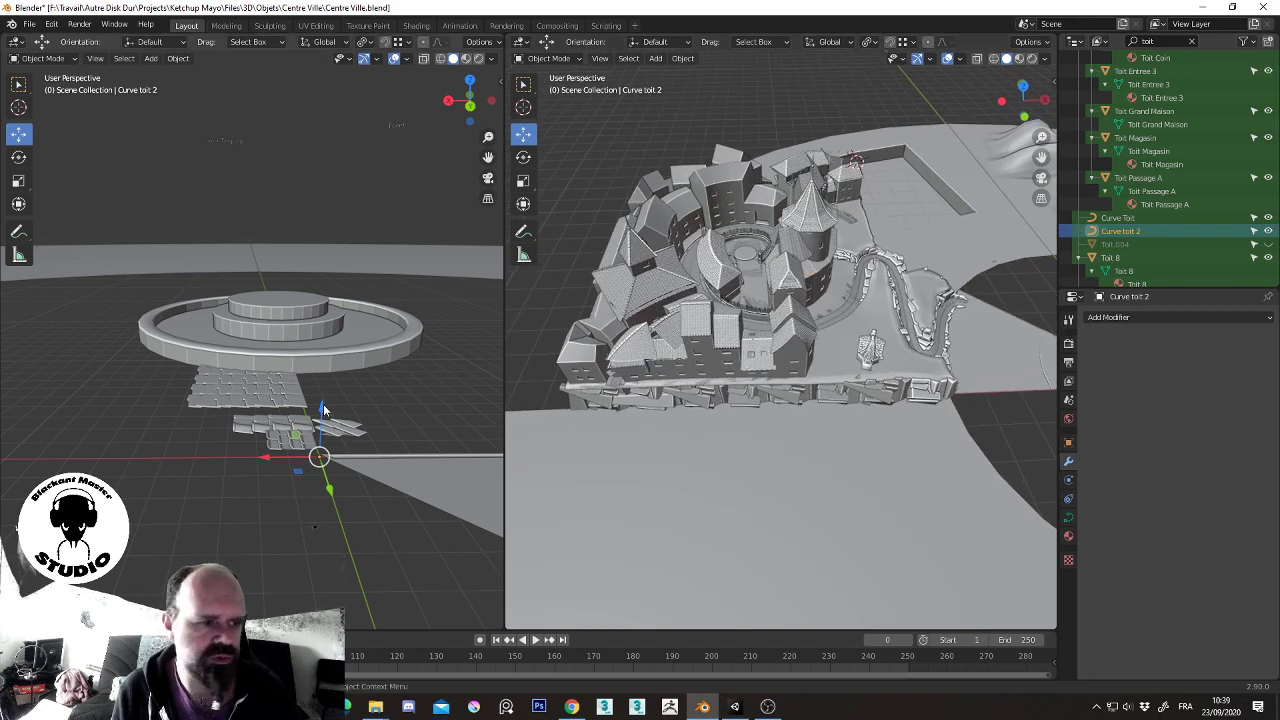
{"action": "left_click_drag", "start_coordinate": [323, 410], "coordinate": [332, 348]}
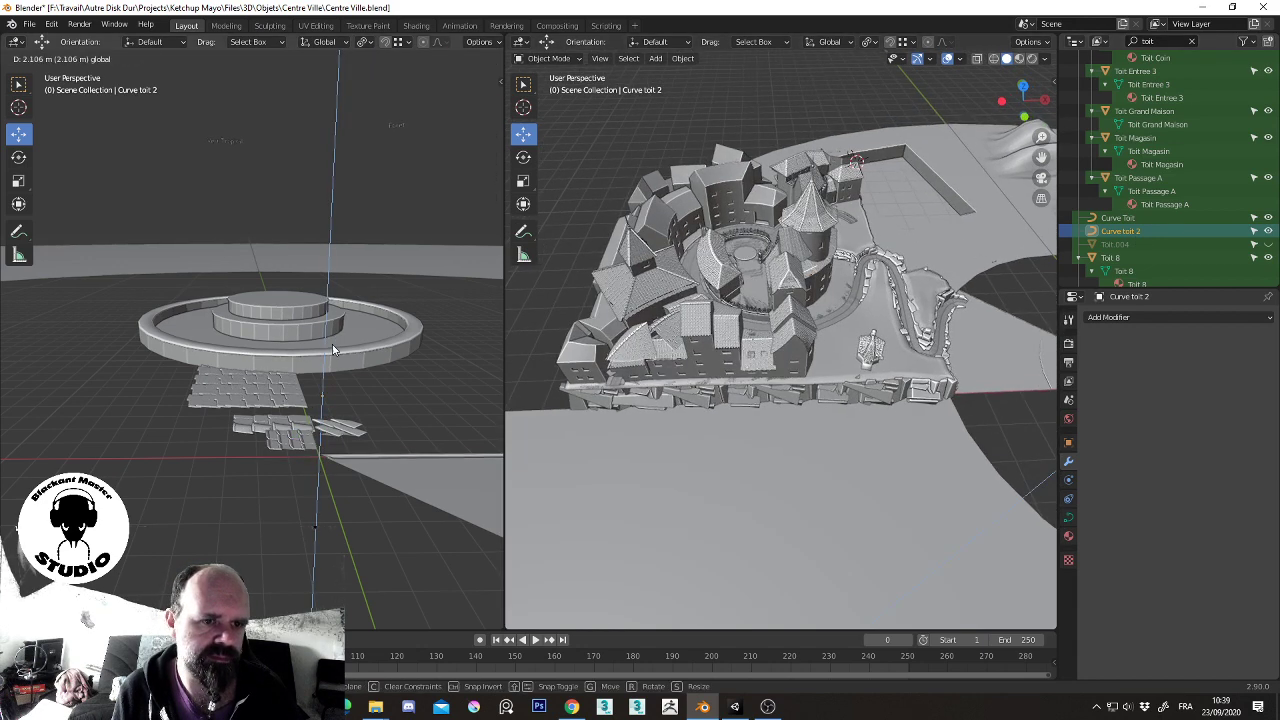
{"action": "key", "text": "Escape"}
{"action": "key", "text": "Delete"}
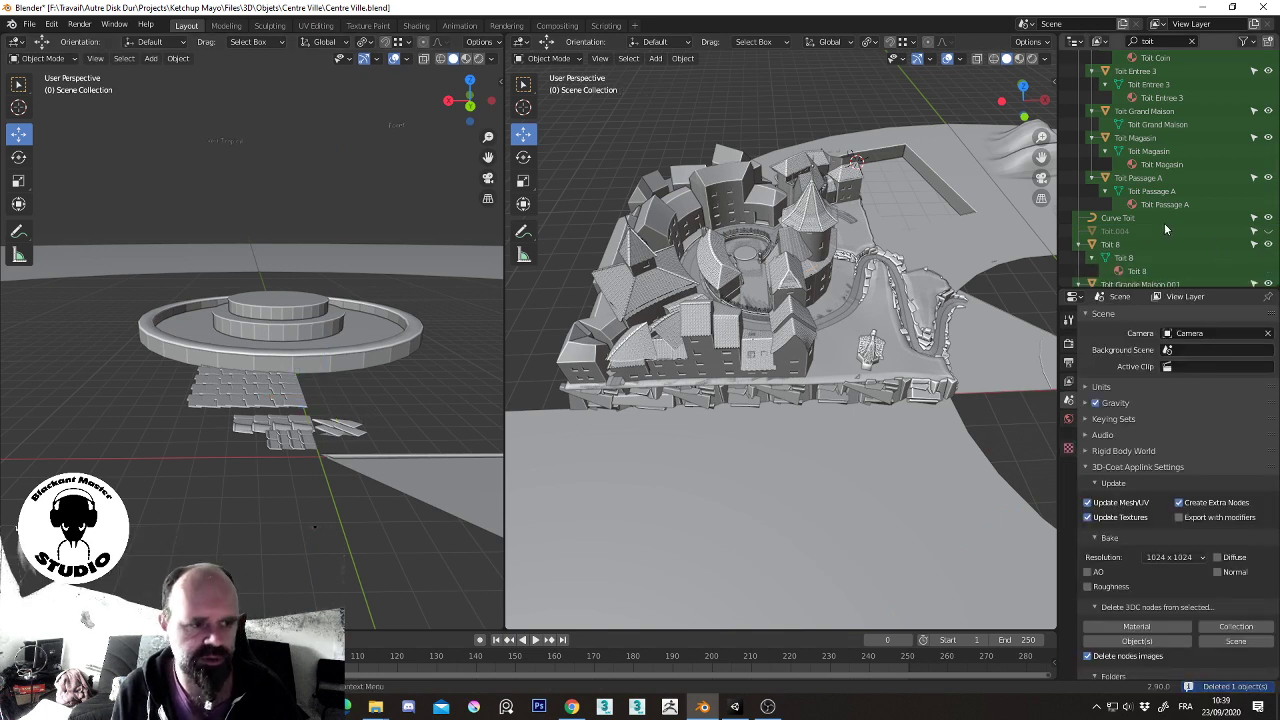
- Delete the Curve Toit object and make the Toit.004 tile array visible again
{"action": "left_click", "coordinate": [1150, 220]}
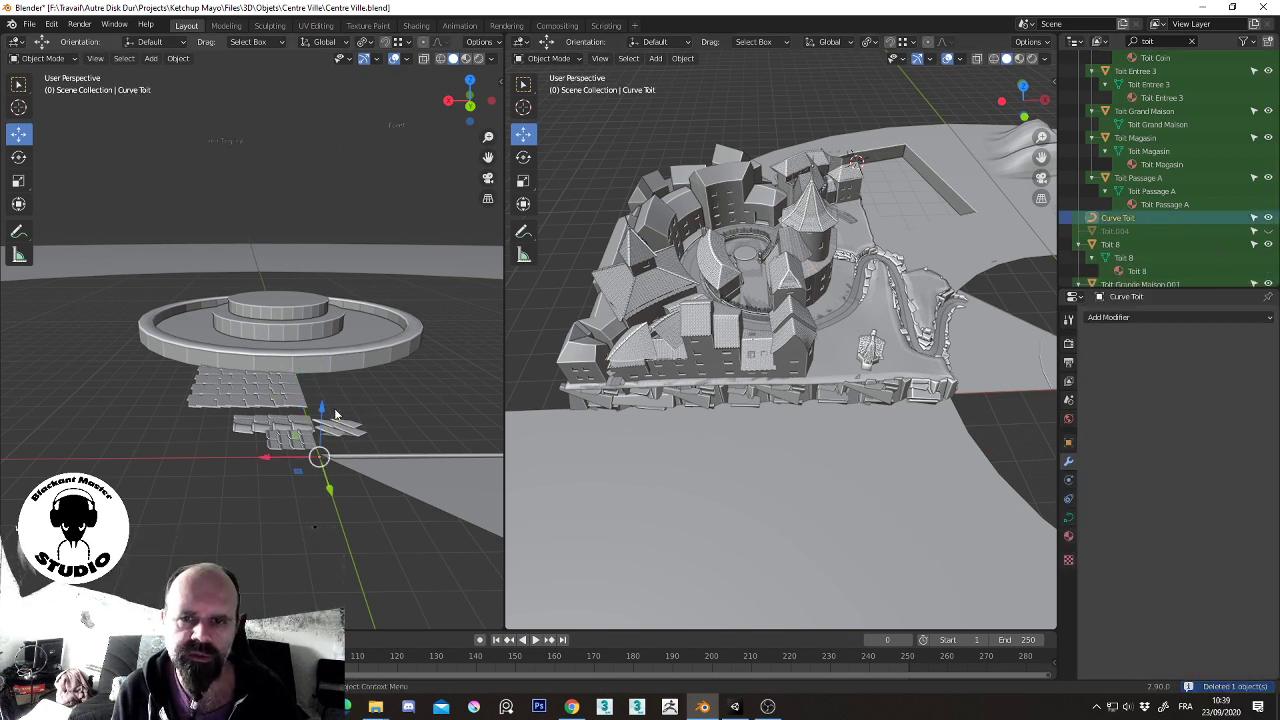
{"action": "left_click_drag", "start_coordinate": [323, 410], "coordinate": [337, 366]}
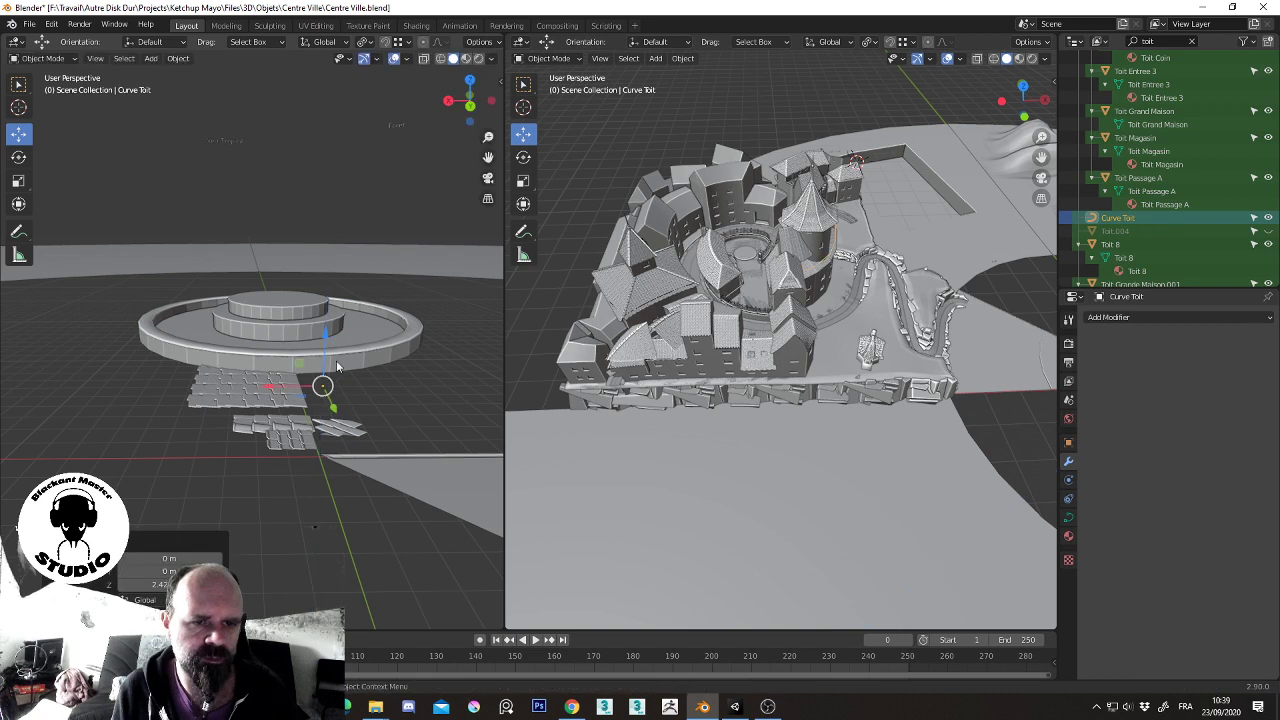
{"action": "key", "text": "Delete"}
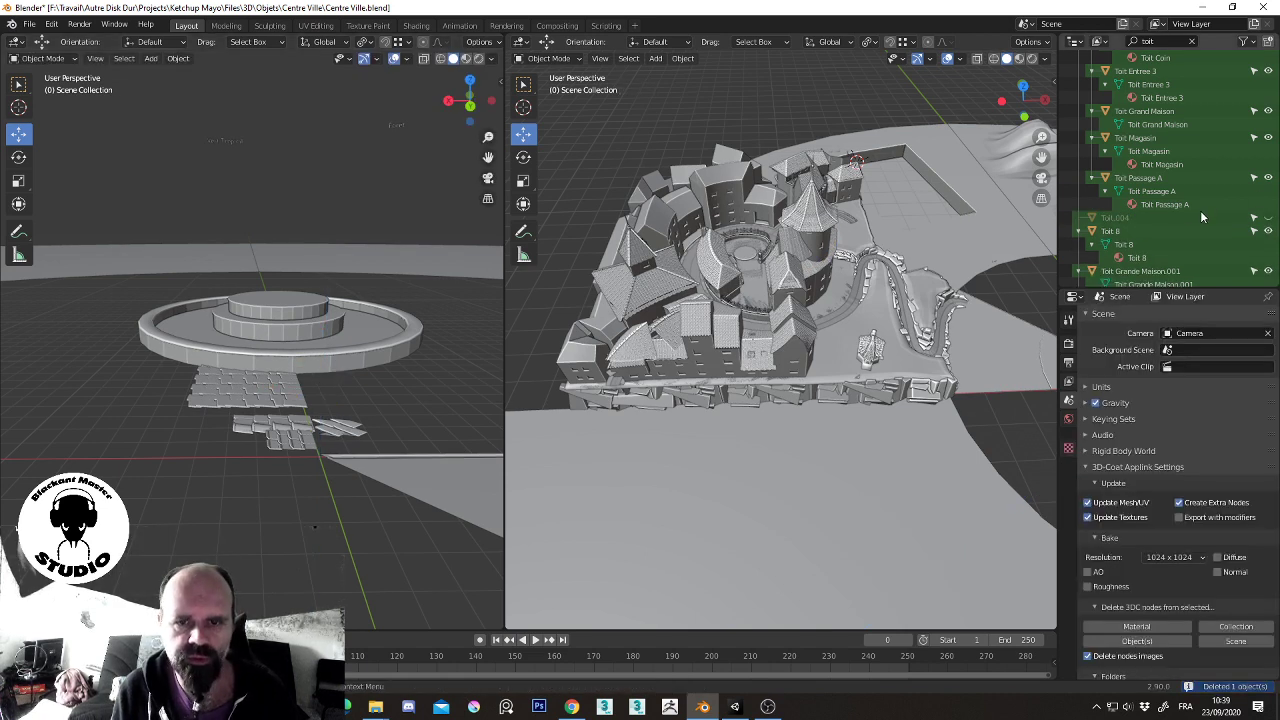
{"action": "left_click", "coordinate": [1136, 218]}
{"action": "left_click", "coordinate": [1268, 219]}
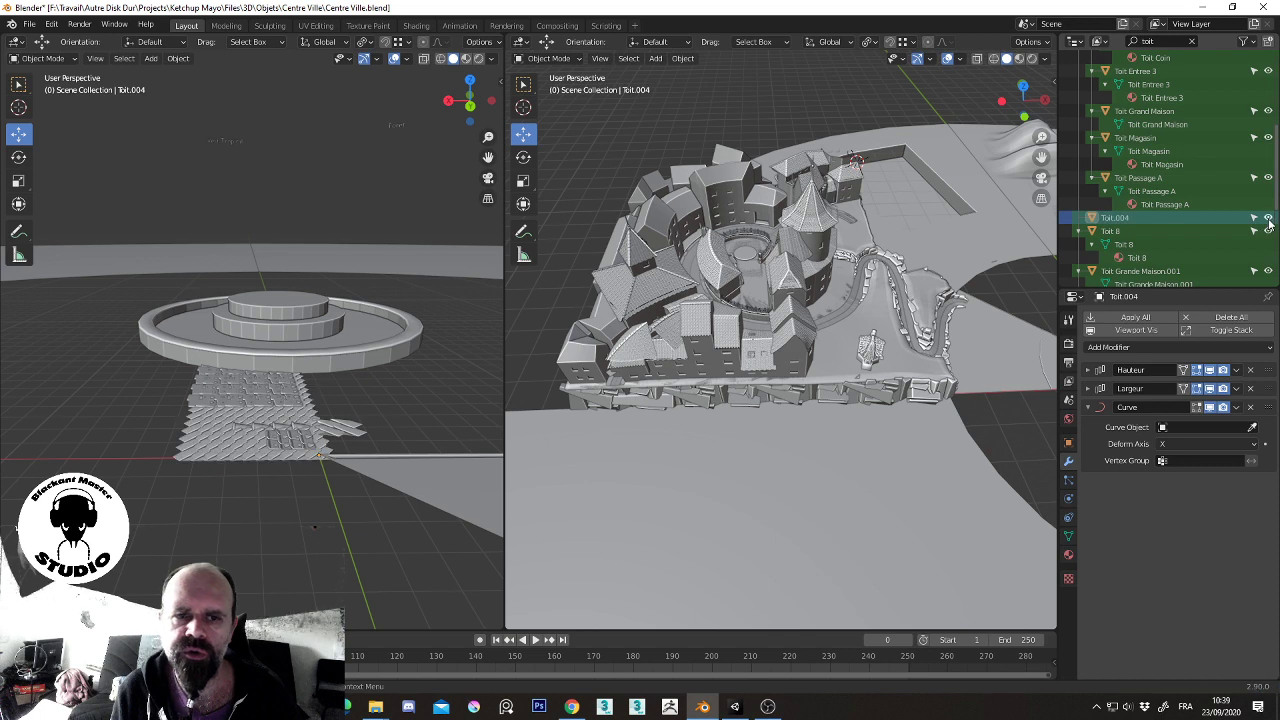
- Hide Toit.004 again and rename the Toit Grande Maison.001 object to Toit Grande Maison
{"action": "left_click", "coordinate": [1268, 218]}
{"action": "scroll", "coordinate": [1211, 237], "scroll_direction": "down", "scroll_amount": 3}
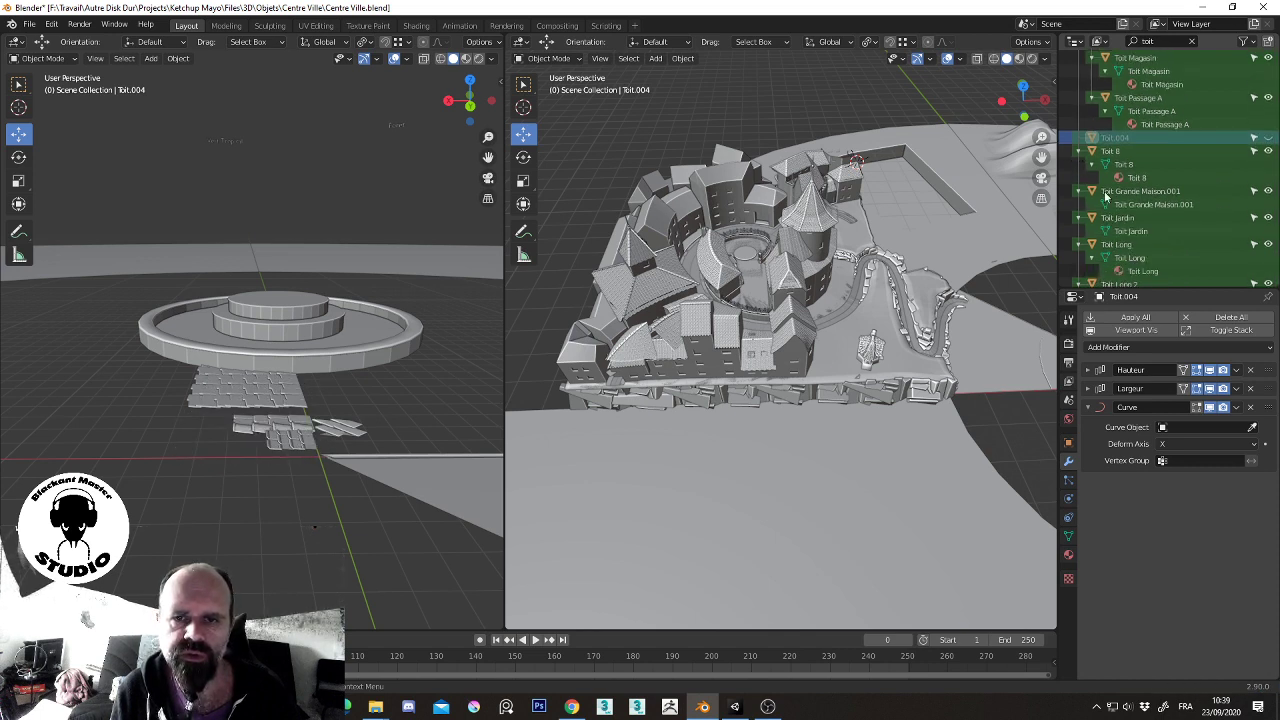
{"action": "left_click", "coordinate": [1140, 191]}
{"action": "double_click", "coordinate": [1177, 193]}
{"action": "left_click", "coordinate": [1191, 190]}
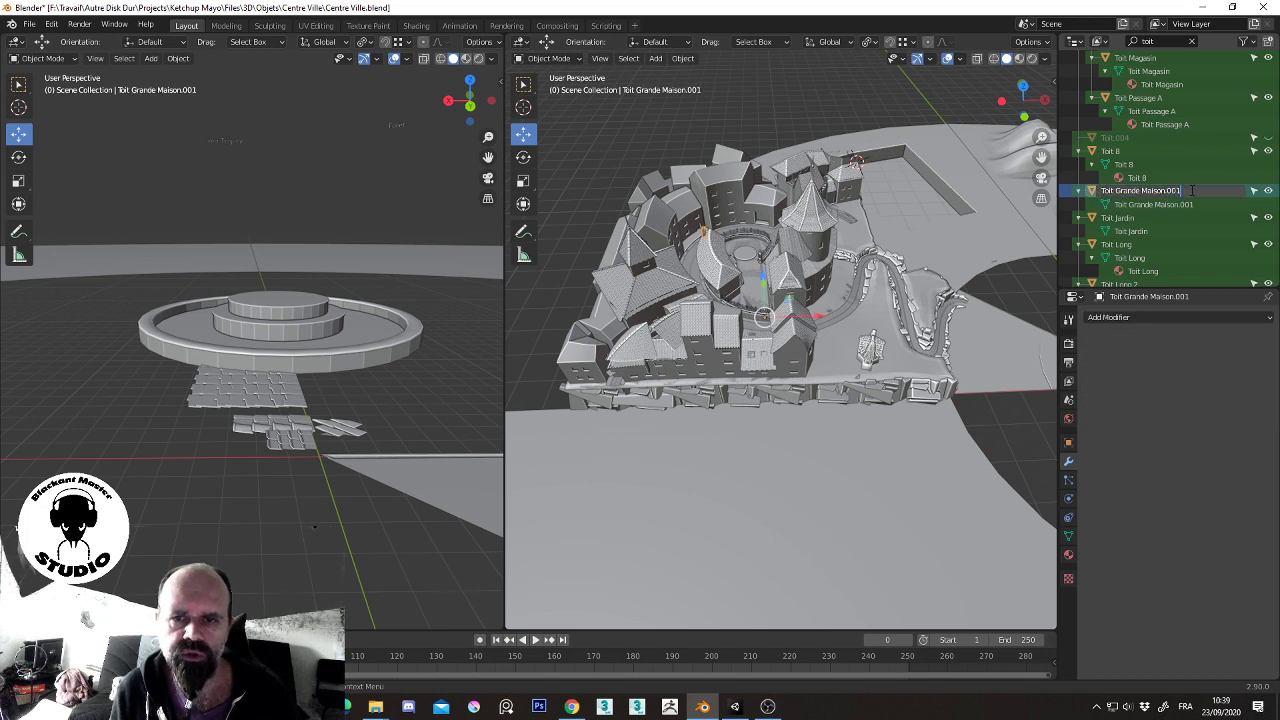
{"action": "key", "text": "Return"}
- Rename the roof's mesh data from Toit Grande Maison.001 to Toit Grande Maison
{"action": "left_click", "coordinate": [1194, 205]}
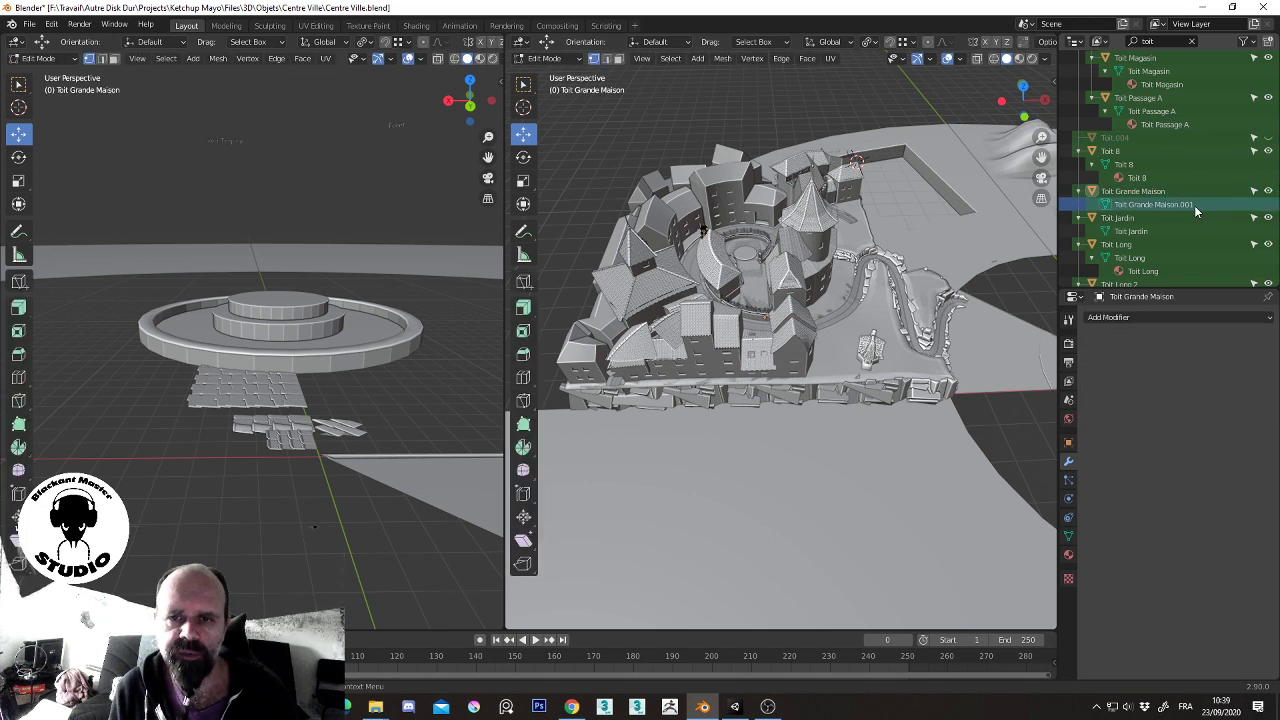
{"action": "double_click", "coordinate": [1200, 205]}
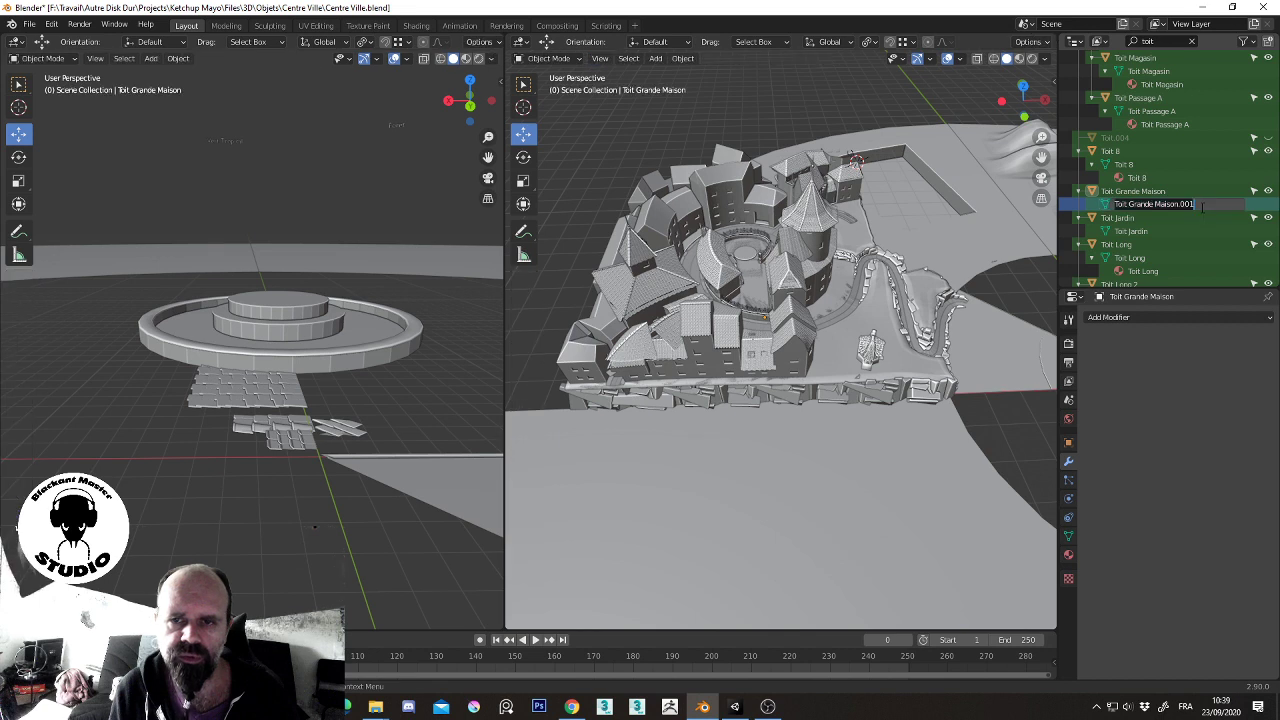
{"action": "key", "text": "BackSpace"}
{"action": "key", "text": "BackSpace"}
{"action": "key", "text": "BackSpace"}
{"action": "key", "text": "Return"}
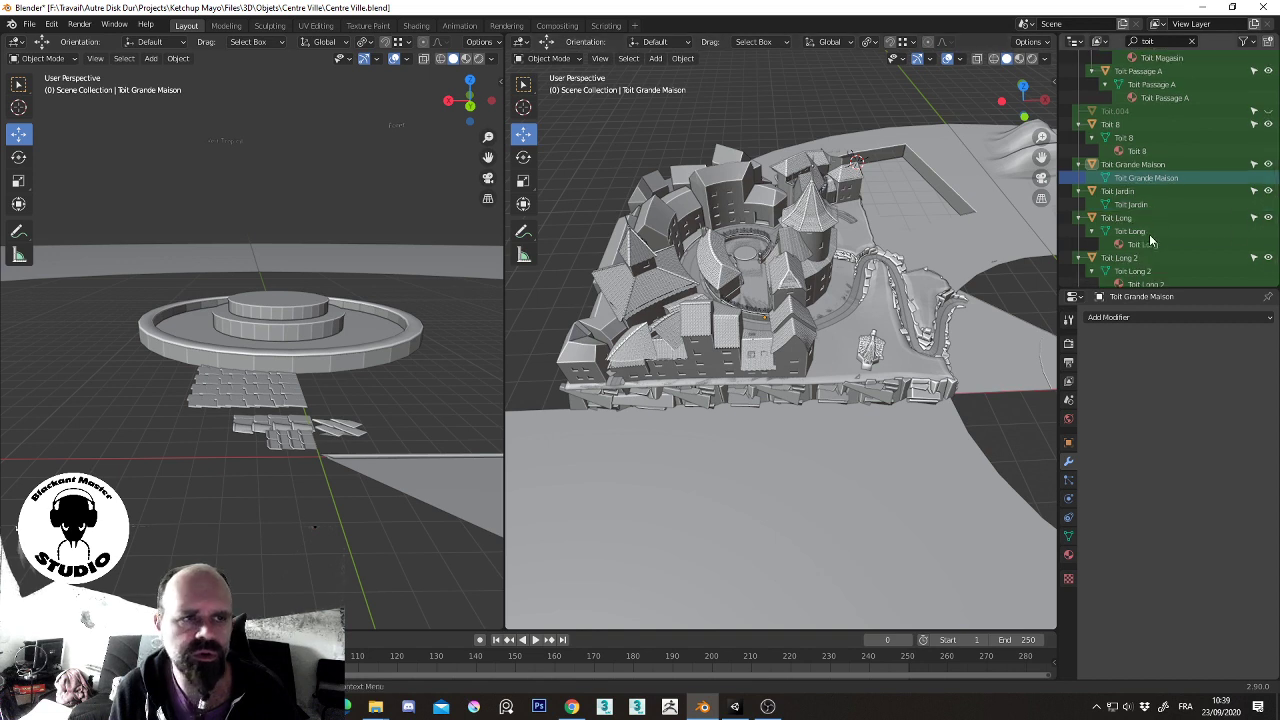
{"action": "scroll", "coordinate": [1135, 205], "scroll_direction": "down", "scroll_amount": 1}
{"action": "scroll", "coordinate": [1139, 208], "scroll_direction": "down", "scroll_amount": 1}
- Rename the Toit Terrasse.001 object and mesh to Toit Terrasse
{"action": "scroll", "coordinate": [1149, 210], "scroll_direction": "down", "scroll_amount": 1}
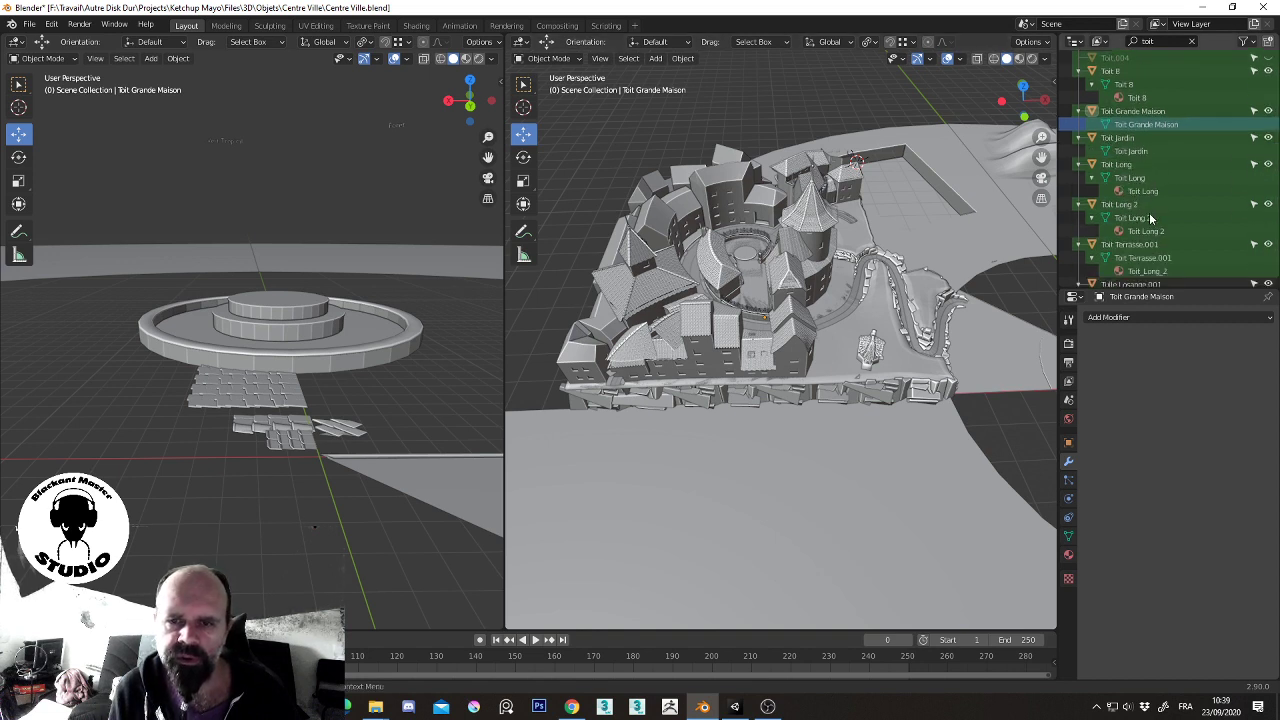
{"action": "left_click", "coordinate": [1179, 245]}
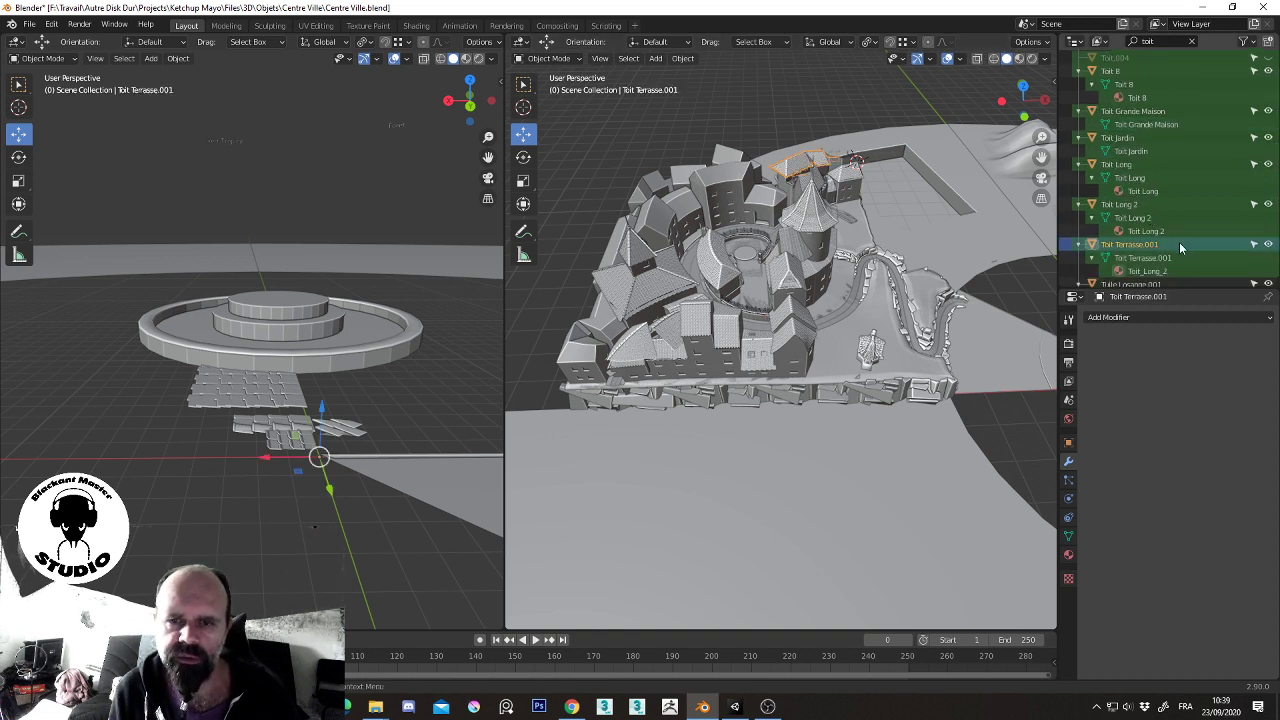
{"action": "double_click", "coordinate": [1165, 247]}
{"action": "left_click", "coordinate": [1183, 244]}
{"action": "key", "text": "BackSpace"}
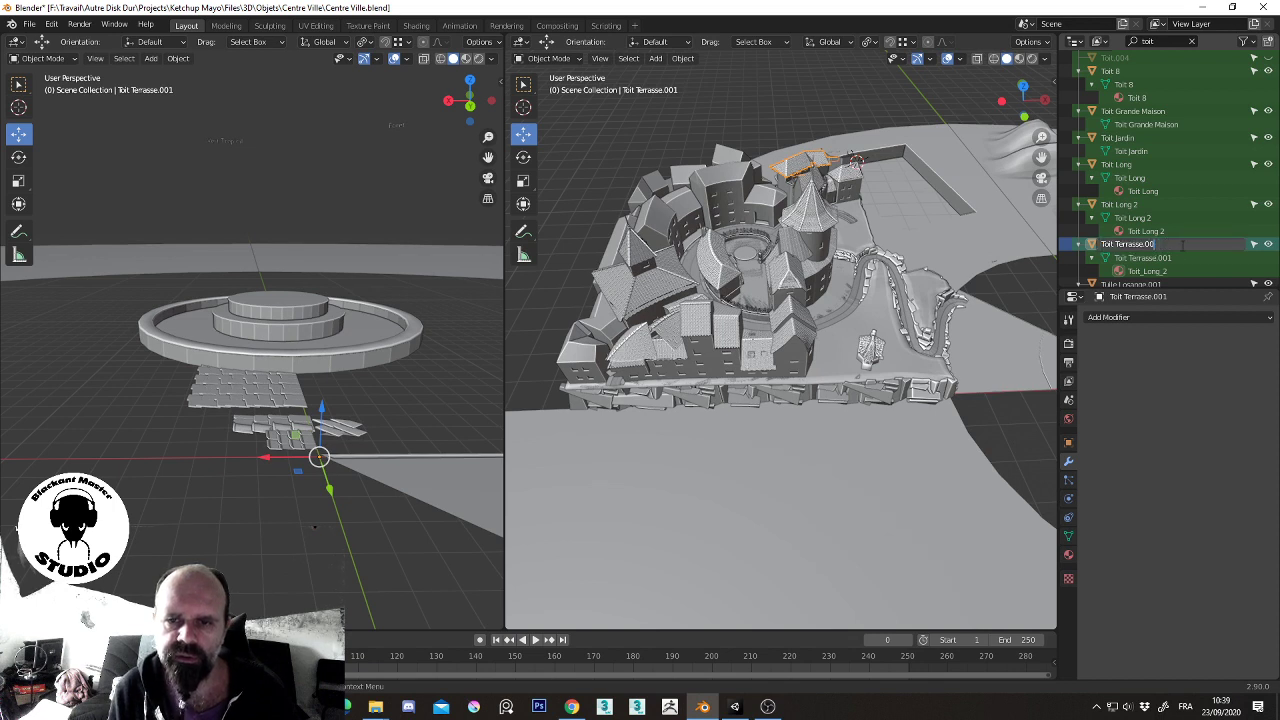
{"action": "key", "text": "Return"}
{"action": "left_click", "coordinate": [1179, 258]}
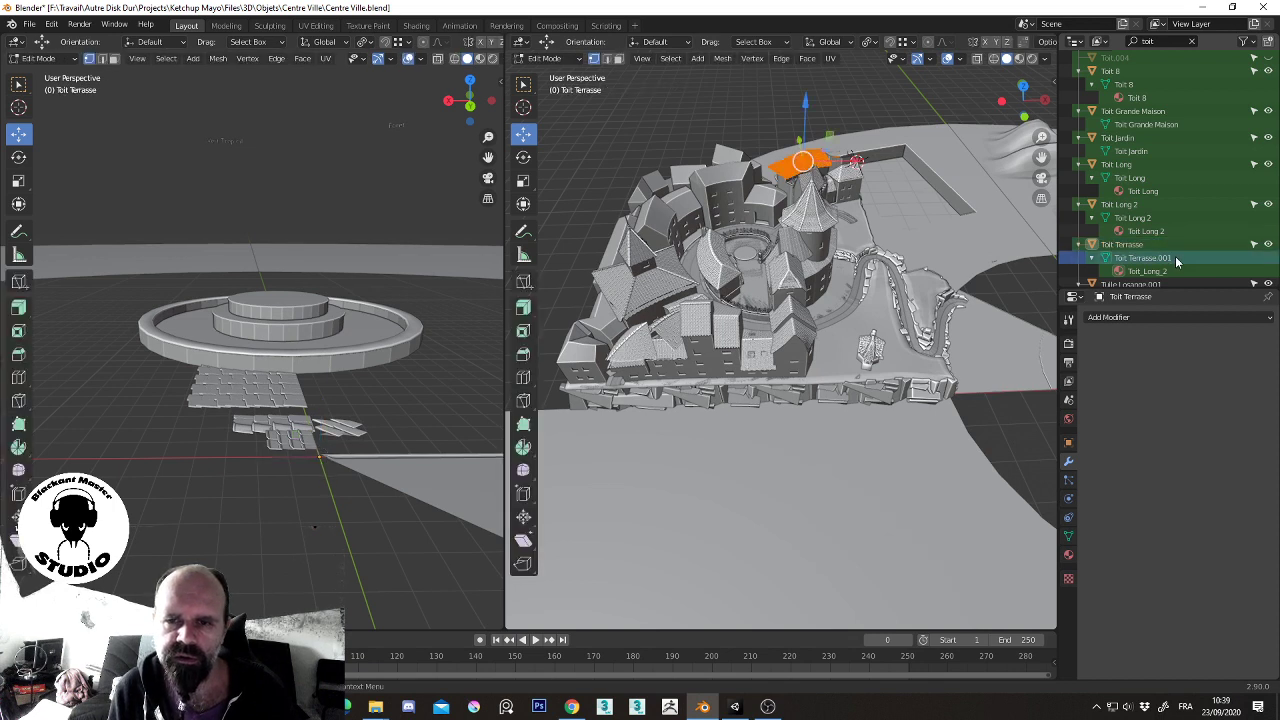
{"action": "double_click", "coordinate": [1182, 257]}
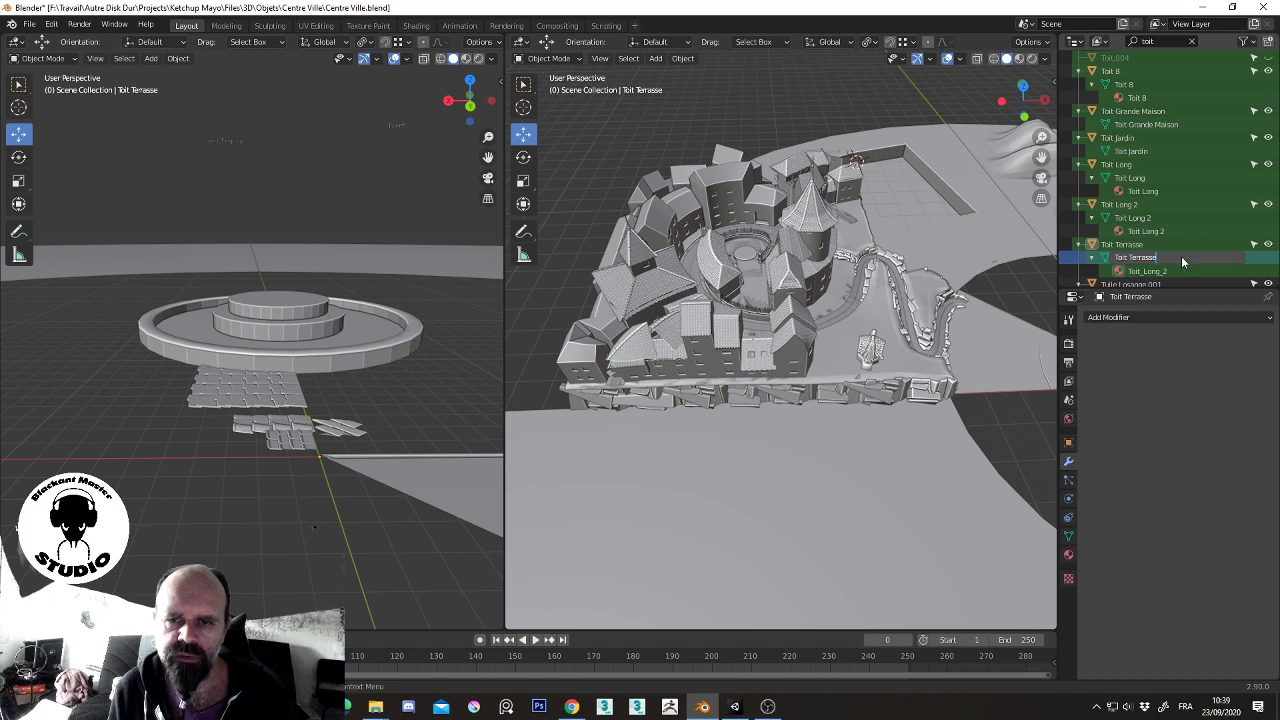
{"action": "key", "text": "Return"}
- Rename the Toit Coin.001 object and mesh to Toit Coin
{"action": "scroll", "coordinate": [1100, 245], "scroll_direction": "down", "scroll_amount": 2}
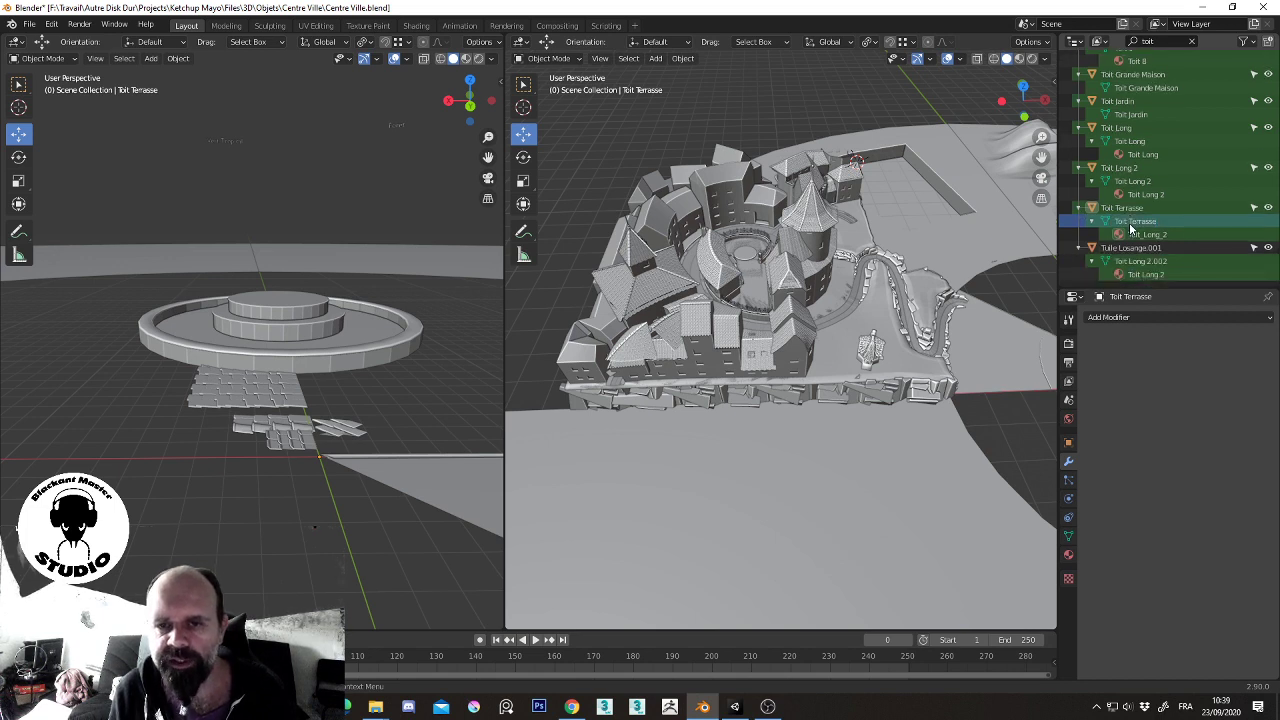
{"action": "left_click", "coordinate": [1160, 250]}
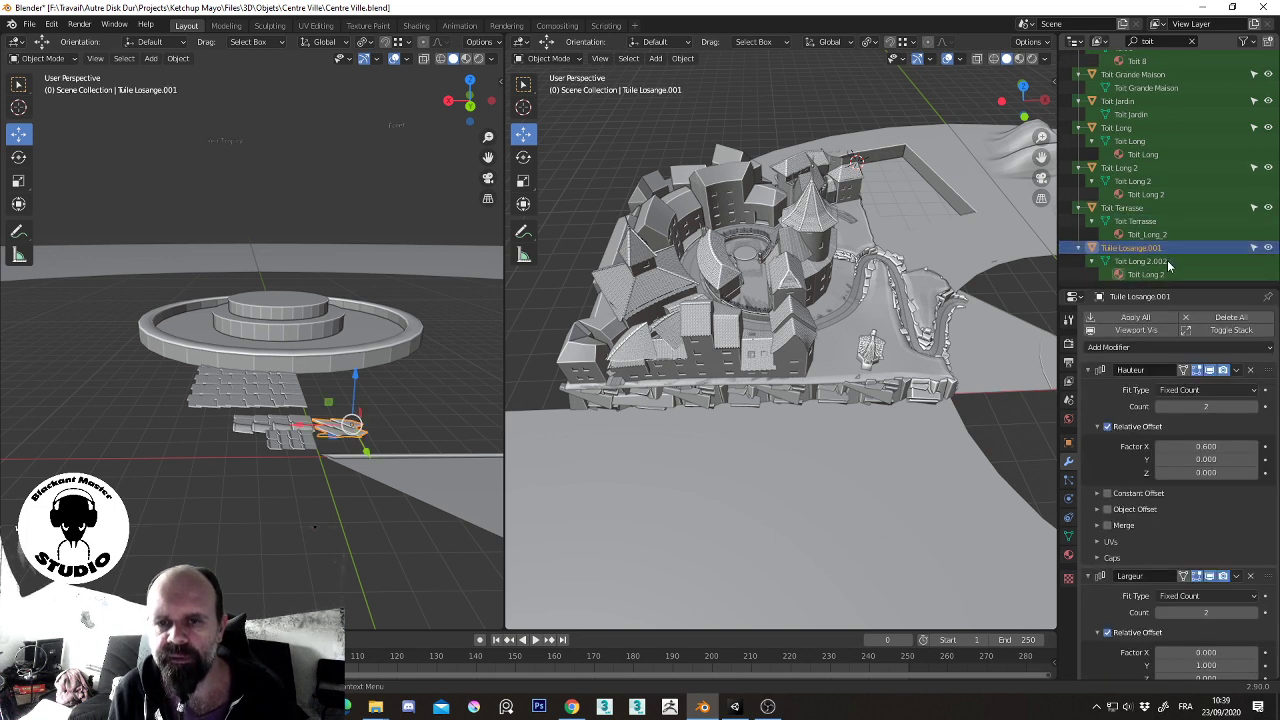
{"action": "scroll", "coordinate": [1130, 262], "scroll_direction": "up", "scroll_amount": 3}
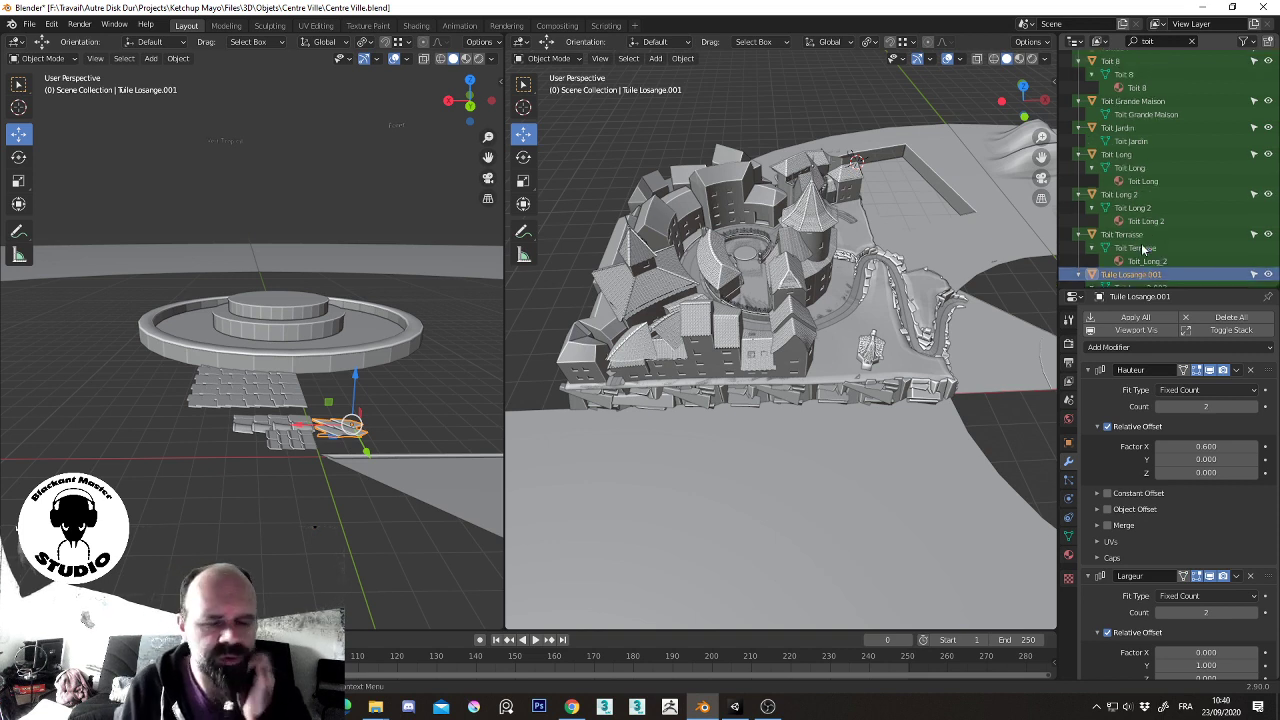
{"action": "scroll", "coordinate": [1140, 250], "scroll_direction": "up", "scroll_amount": 3}
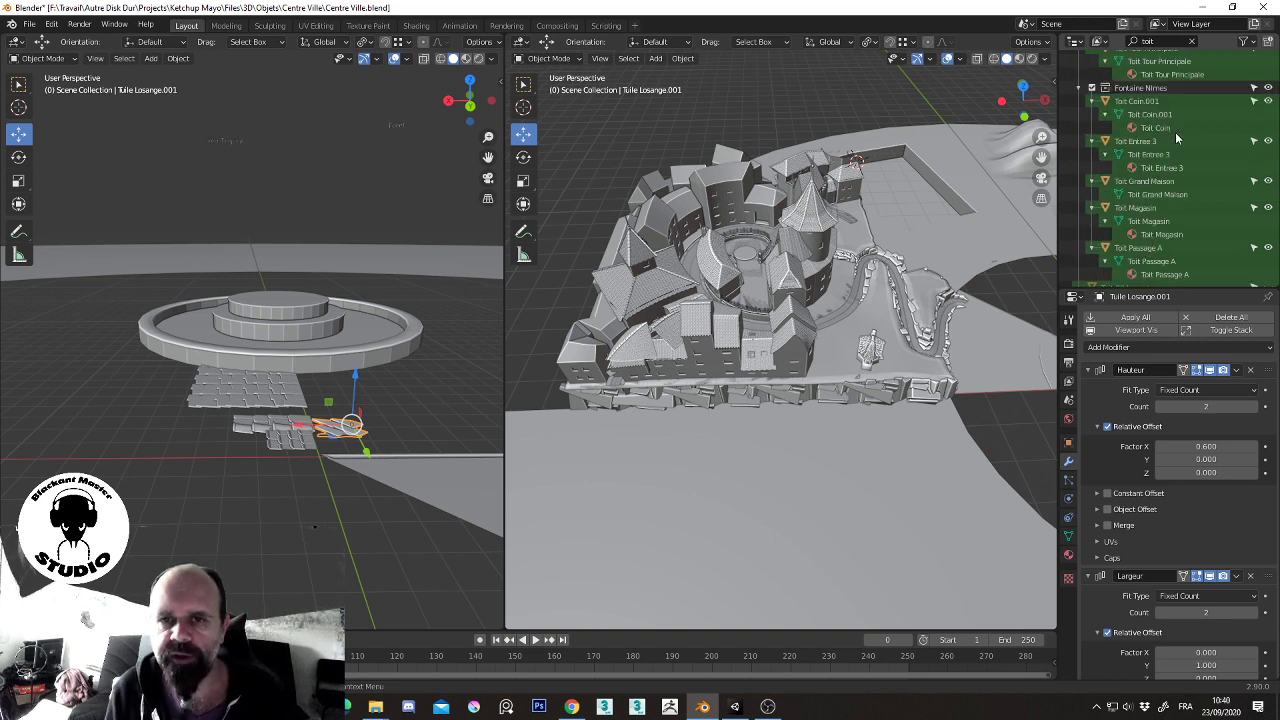
{"action": "left_click", "coordinate": [1165, 102]}
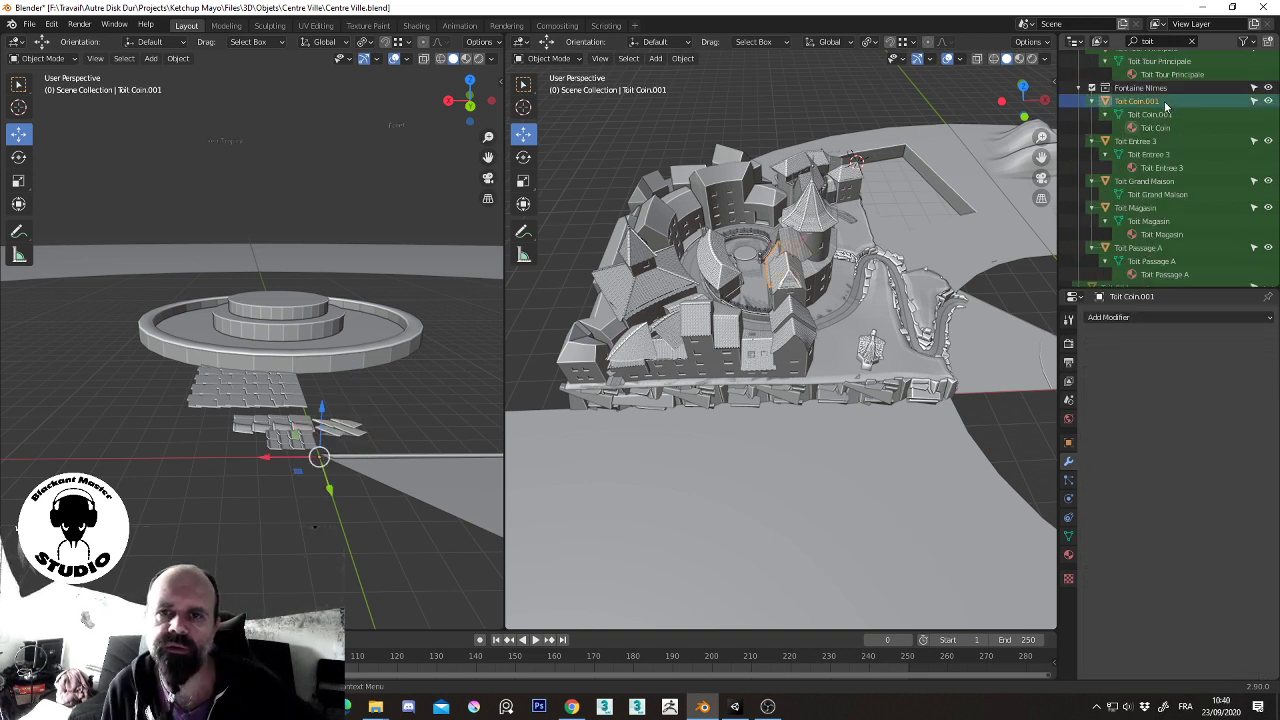
{"action": "double_click", "coordinate": [1168, 102]}
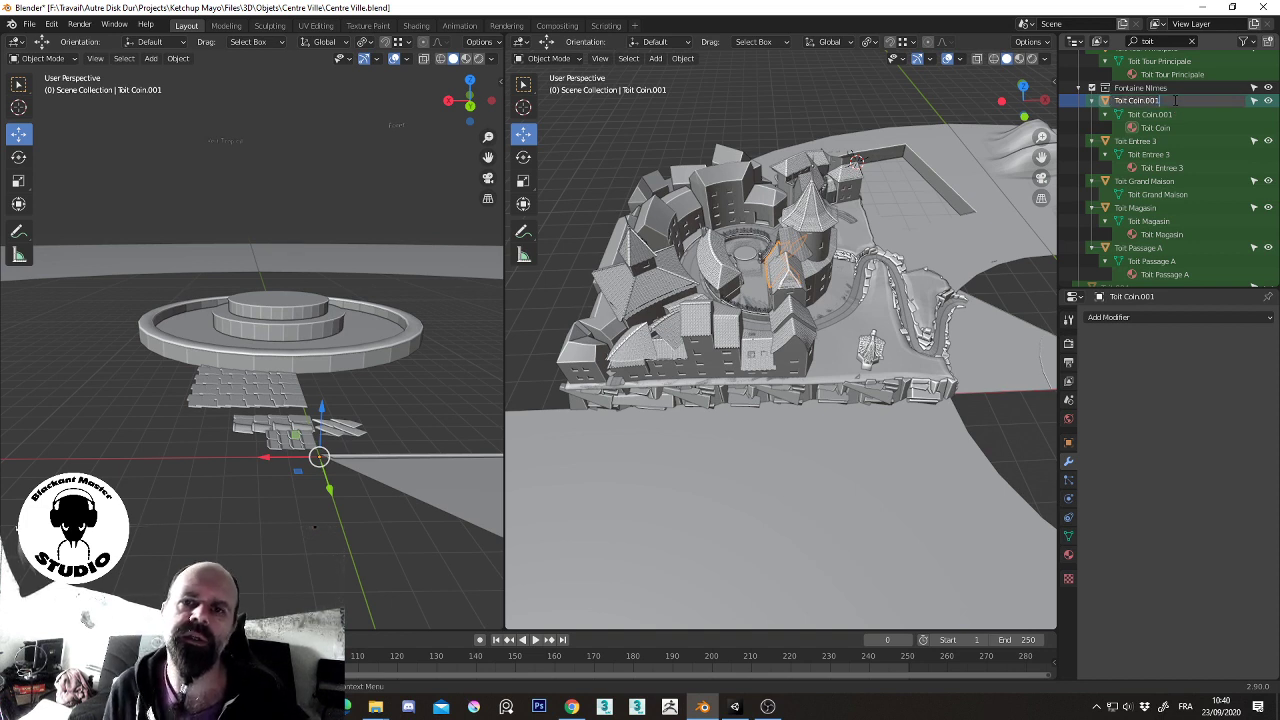
{"action": "key", "text": "BackSpace"}
{"action": "key", "text": "BackSpace"}
{"action": "key", "text": "BackSpace"}
{"action": "key", "text": "Return"}
{"action": "left_click", "coordinate": [1178, 115]}
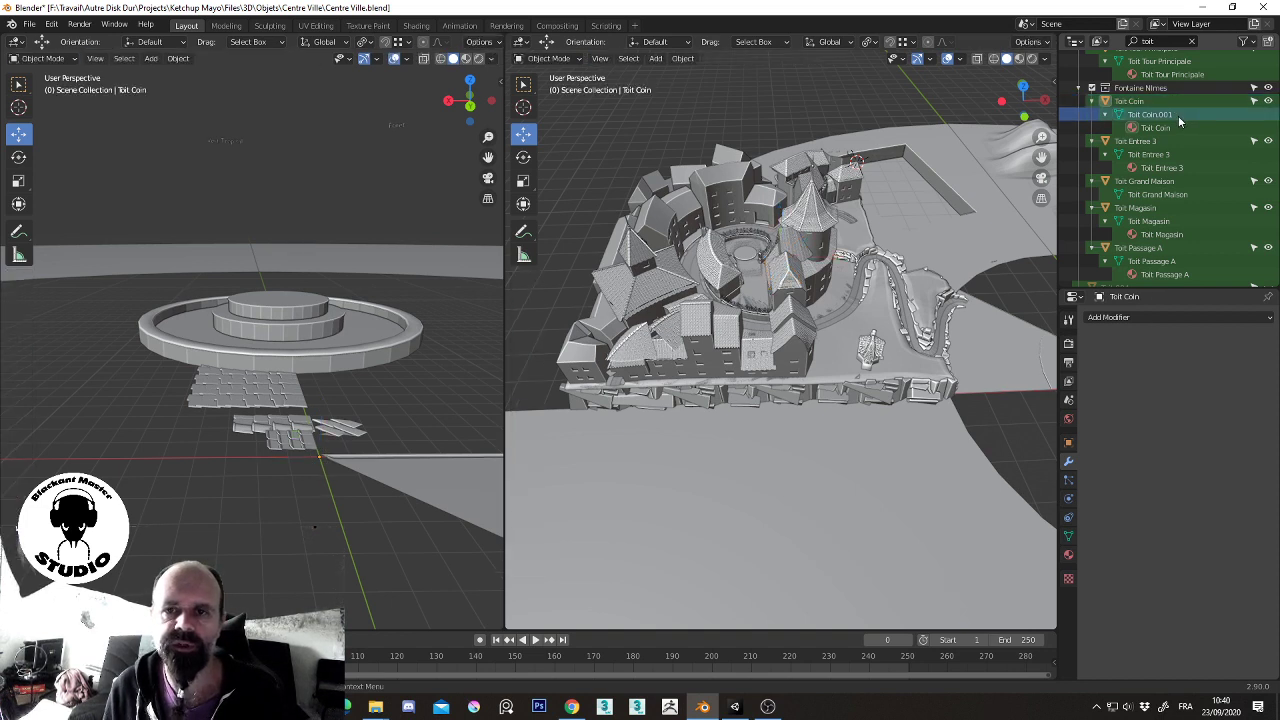
{"action": "double_click", "coordinate": [1180, 116]}
{"action": "key", "text": "Return"}
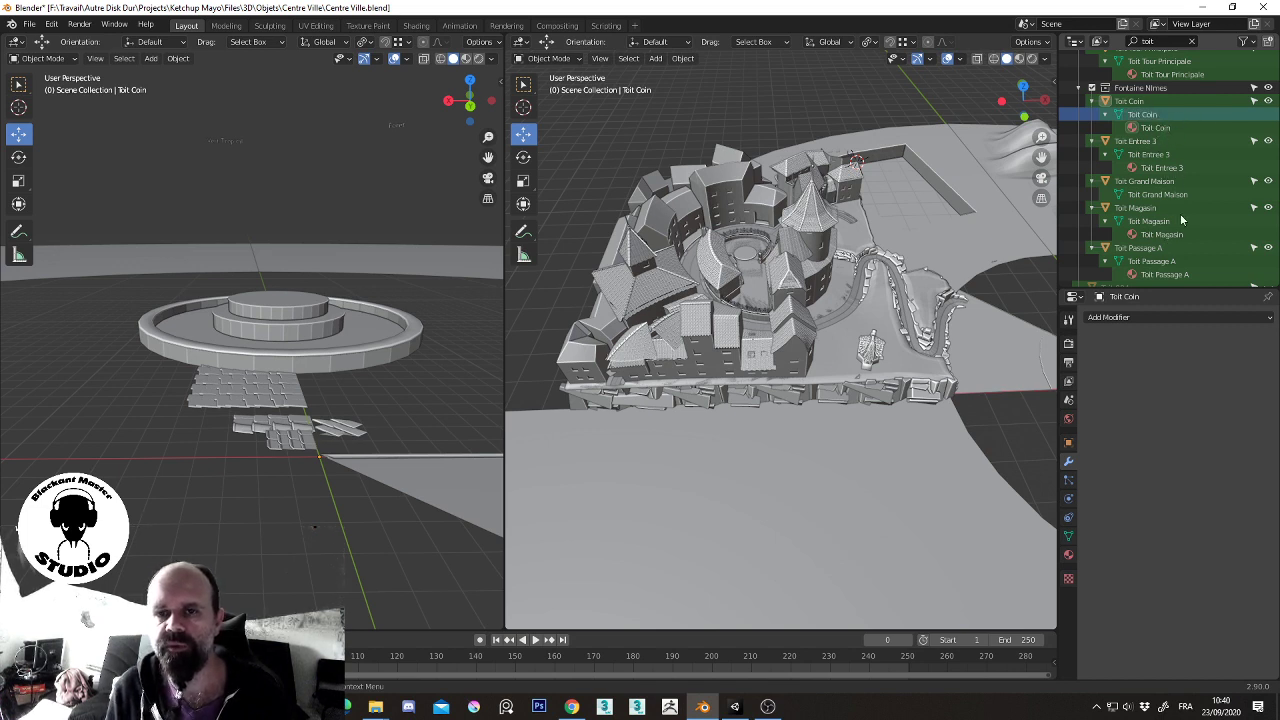
- Rename the Toit Biscornu.001 object and mesh to Toit Biscornu
{"action": "scroll", "coordinate": [1180, 217], "scroll_direction": "up", "scroll_amount": 3}
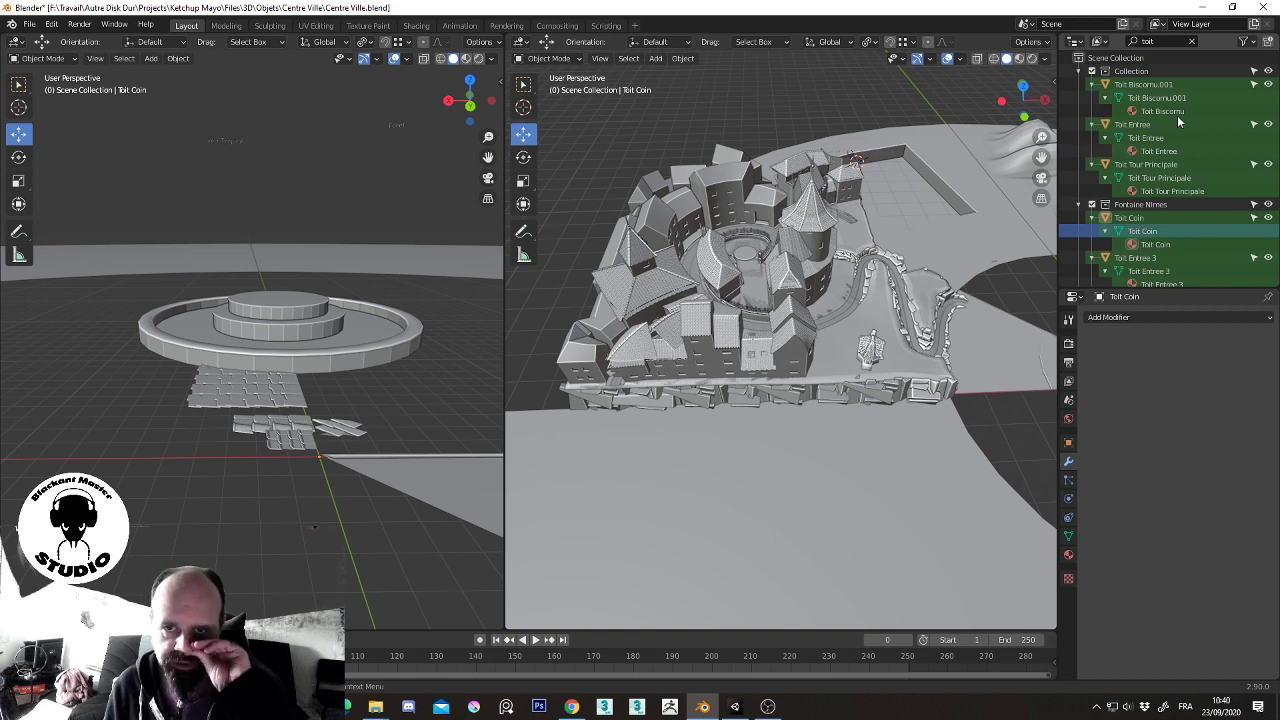
{"action": "left_click", "coordinate": [1173, 86]}
{"action": "double_click", "coordinate": [1182, 85]}
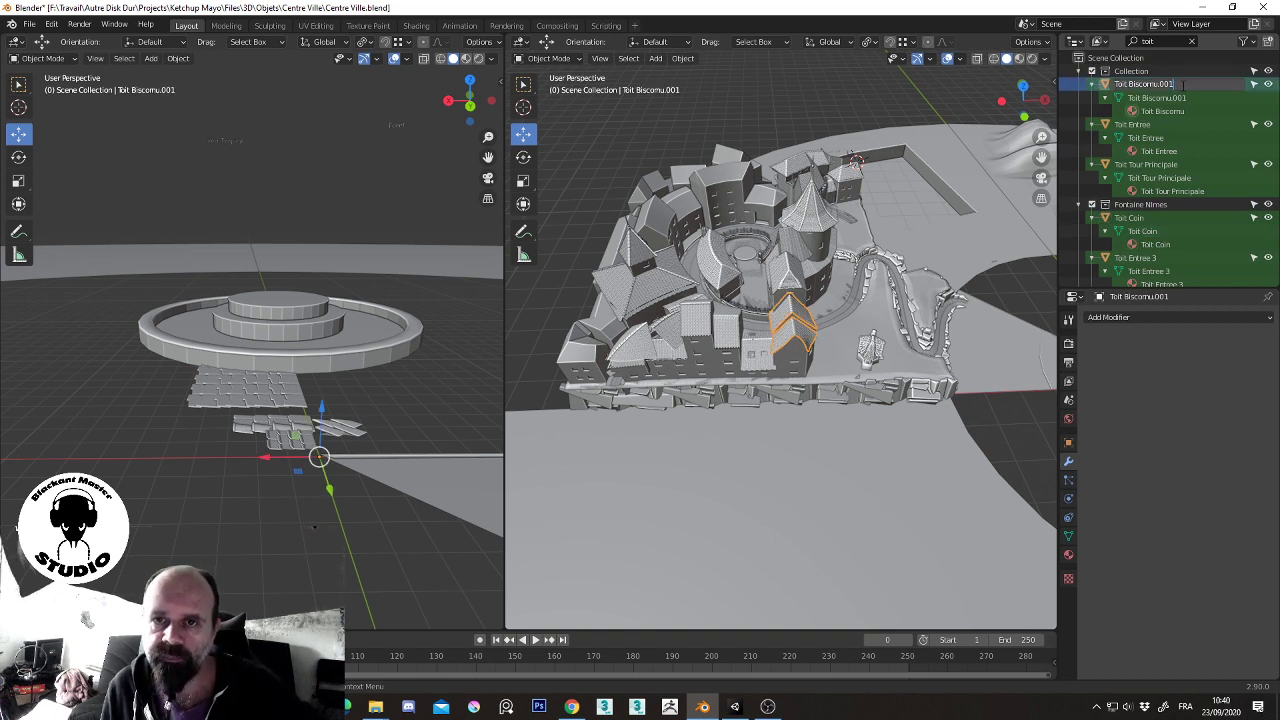
{"action": "key", "text": "BackSpace"}
{"action": "key", "text": "BackSpace"}
{"action": "key", "text": "Return"}
{"action": "left_click", "coordinate": [1160, 97]}
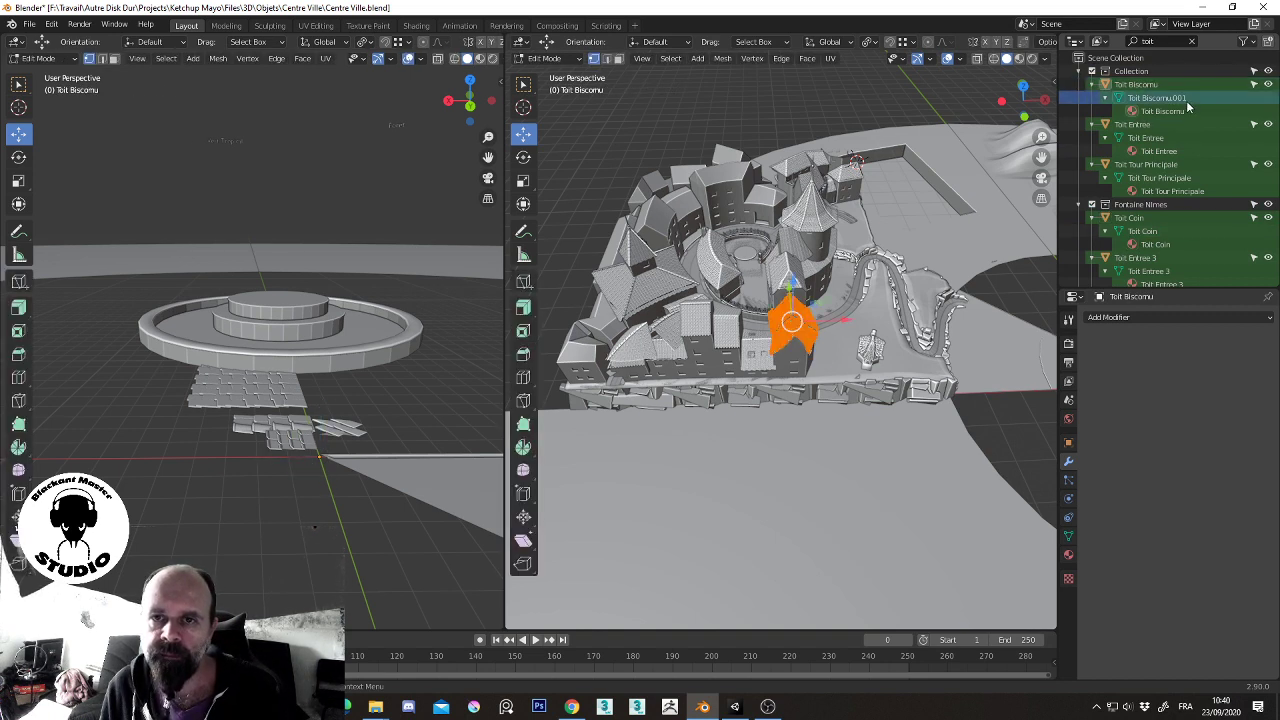
{"action": "double_click", "coordinate": [1190, 97]}
{"action": "key", "text": "BackSpace"}
{"action": "key", "text": "BackSpace"}
{"action": "key", "text": "BackSpace"}
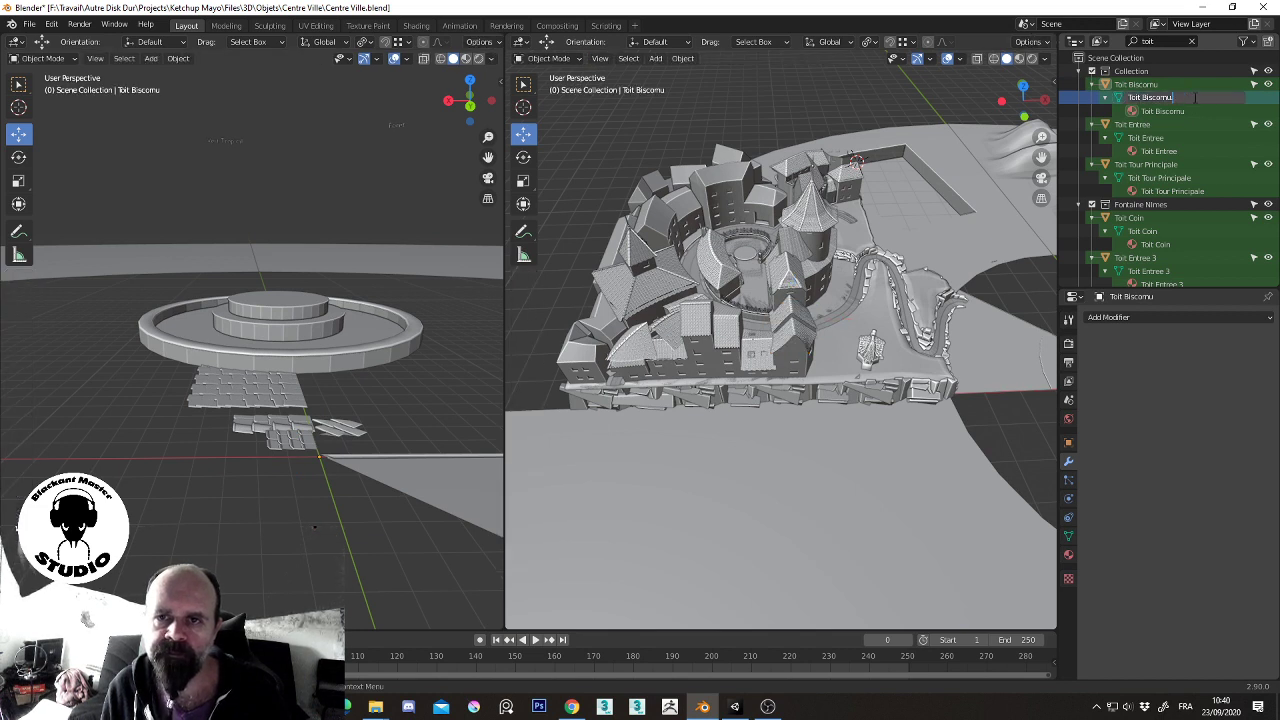
{"action": "key", "text": "BackSpace"}
{"action": "key", "text": "Return"}
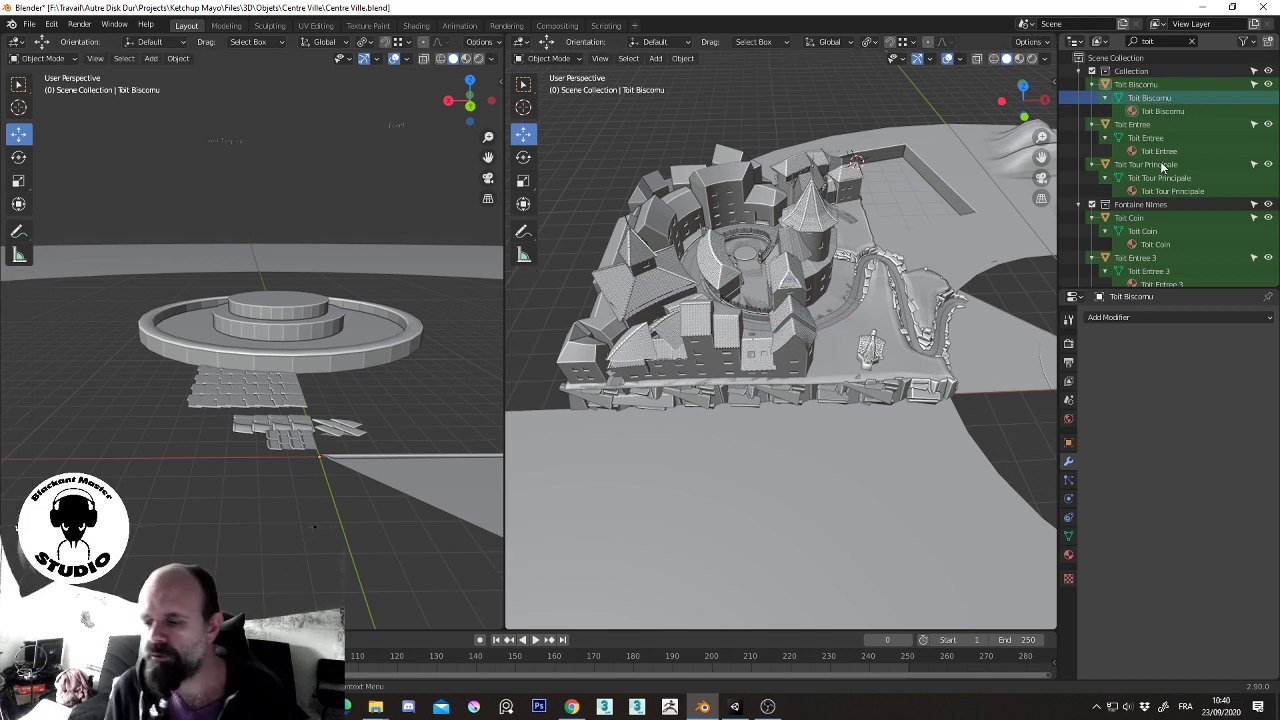
- Clear the 'toit' outliner filter so all objects are listed, and orbit the town
{"action": "left_click", "coordinate": [1191, 42]}
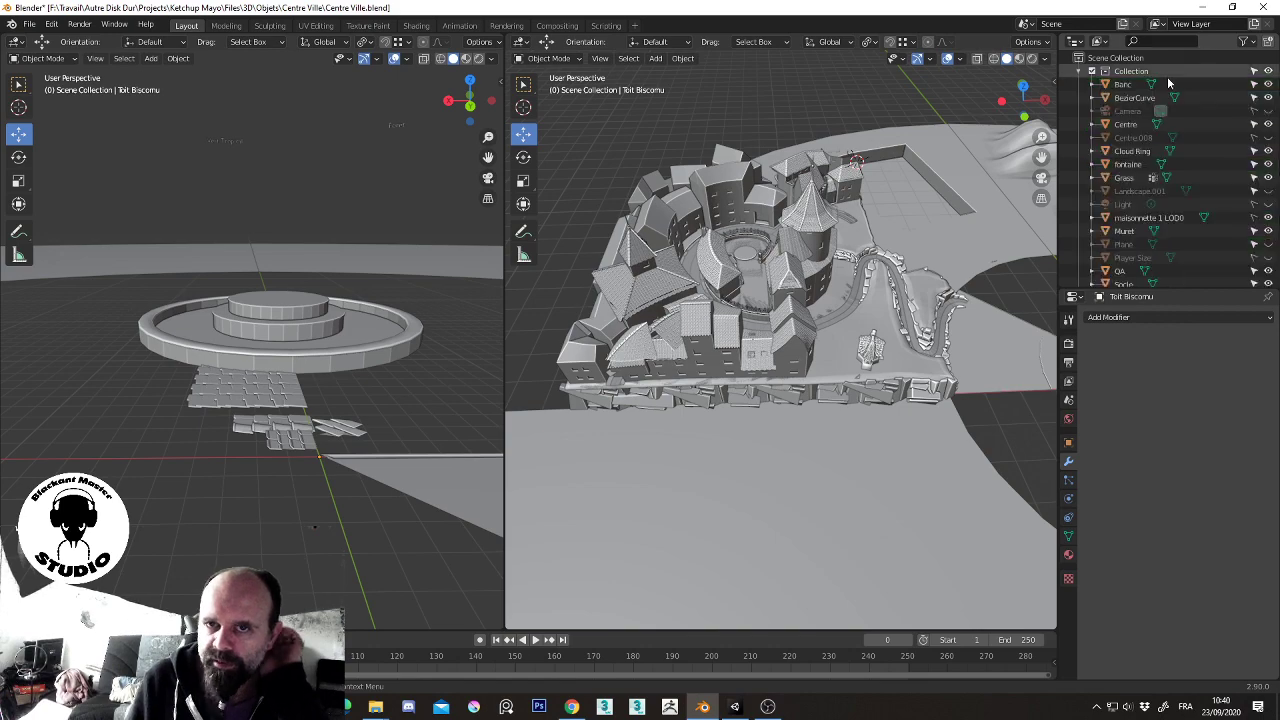
{"action": "scroll", "coordinate": [870, 178], "scroll_direction": "down", "scroll_amount": 5}
{"action": "mouse_move", "coordinate": [852, 180]}
{"action": "middle_mouse_down"}
{"action": "mouse_move", "coordinate": [795, 286]}
{"action": "mouse_move", "coordinate": [805, 275]}
{"action": "mouse_move", "coordinate": [759, 271]}
{"action": "mouse_move", "coordinate": [697, 310]}
{"action": "mouse_move", "coordinate": [785, 283]}
{"action": "mouse_move", "coordinate": [772, 215]}
{"action": "mouse_move", "coordinate": [895, 262]}
{"action": "mouse_move", "coordinate": [867, 260]}
{"action": "mouse_move", "coordinate": [913, 249]}
{"action": "middle_mouse_up"}
{"action": "scroll", "coordinate": [805, 275], "scroll_direction": "up", "scroll_amount": 3}
{"action": "scroll", "coordinate": [805, 275], "scroll_direction": "up", "scroll_amount": 2}
{"action": "scroll", "coordinate": [812, 263], "scroll_direction": "down", "scroll_amount": 2}
{"action": "scroll", "coordinate": [759, 271], "scroll_direction": "up", "scroll_amount": 3}
{"action": "scroll", "coordinate": [697, 310], "scroll_direction": "up", "scroll_amount": 4}
{"action": "scroll", "coordinate": [733, 300], "scroll_direction": "down", "scroll_amount": 5}
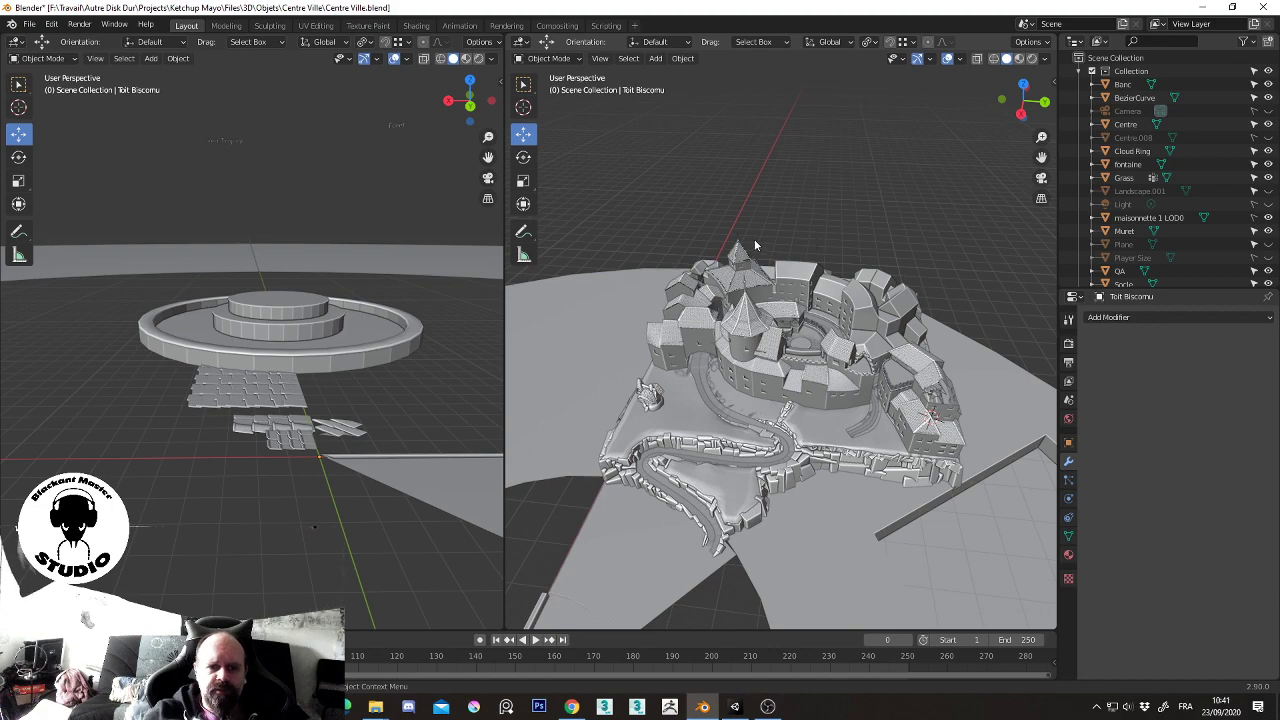
- Orbit the town from low, overhead and top-down angles to review the tiled roofs
{"action": "middle_click_drag", "start_coordinate": [775, 433], "coordinate": [916, 416]}
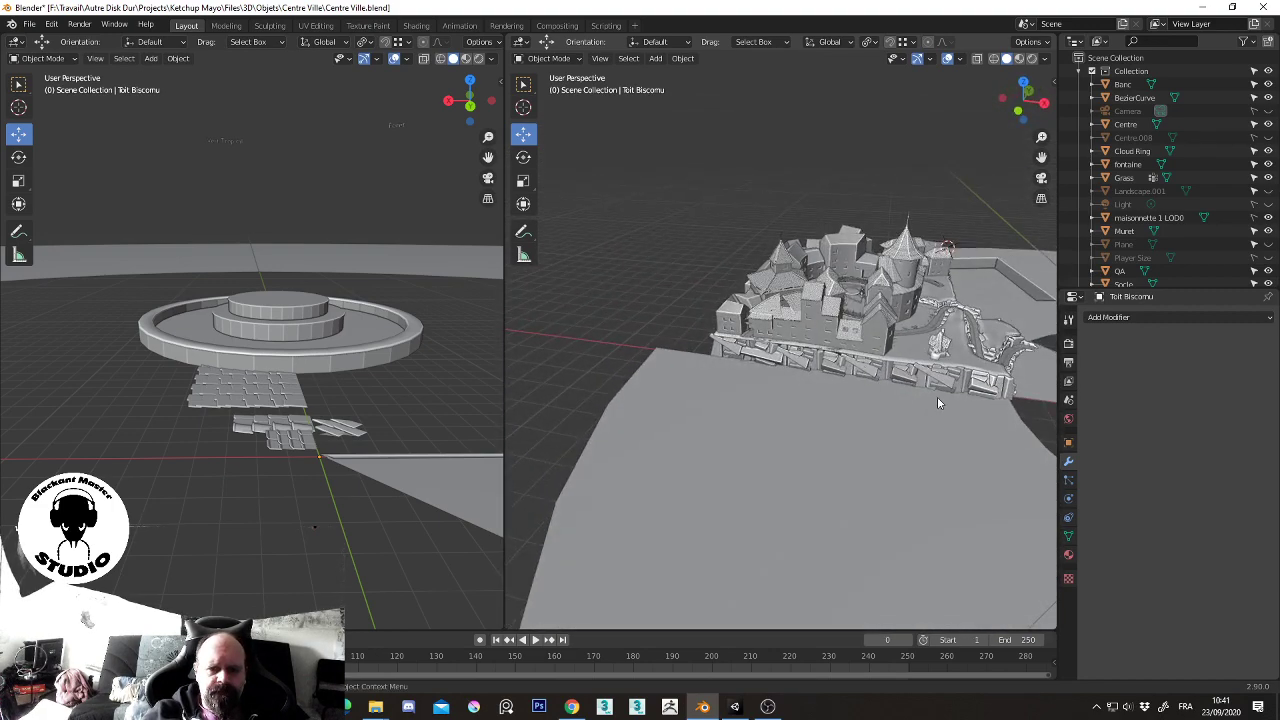
{"action": "middle_click_drag", "start_coordinate": [937, 396], "coordinate": [778, 410]}
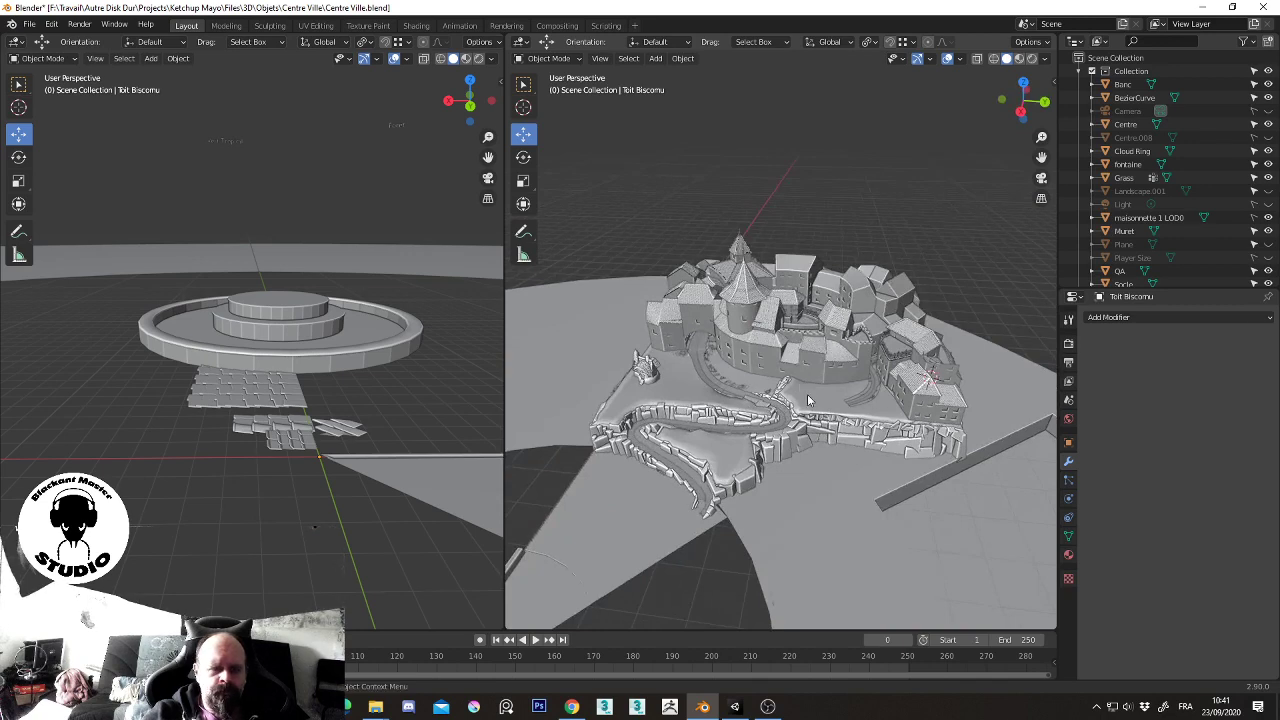
{"action": "middle_click_drag", "start_coordinate": [815, 394], "coordinate": [804, 377]}
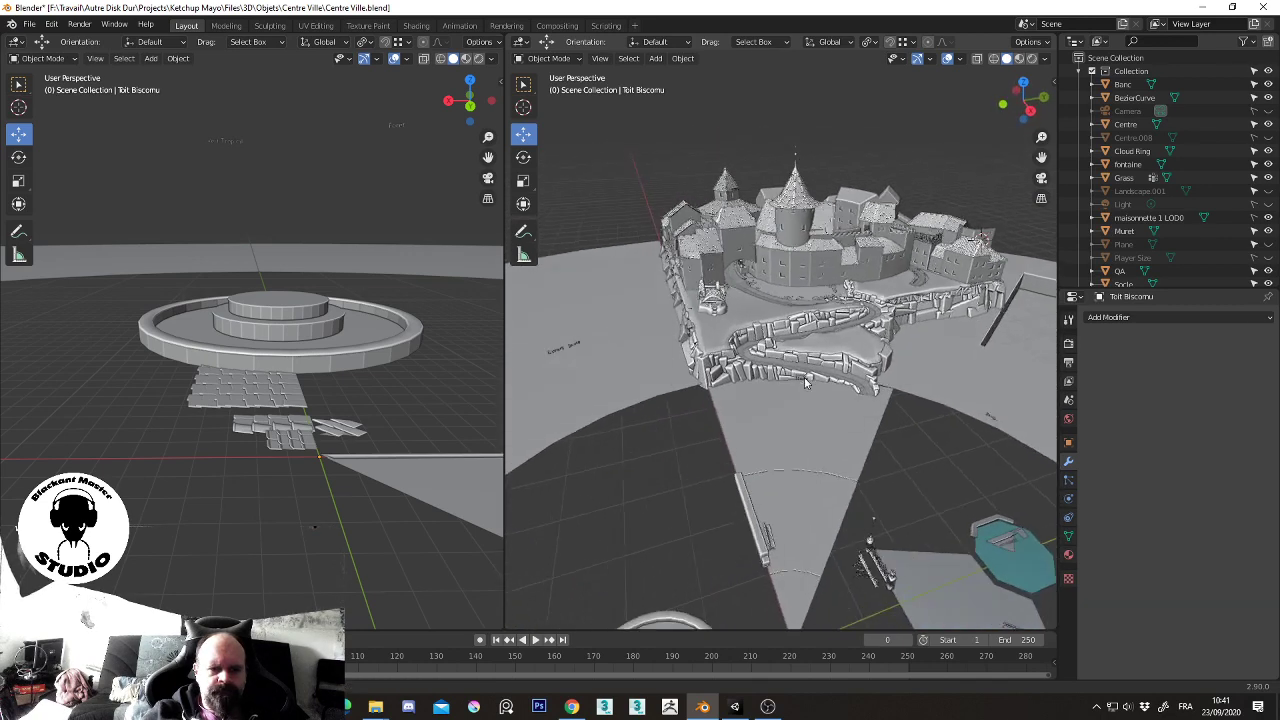
{"action": "scroll", "coordinate": [799, 366], "scroll_direction": "down", "scroll_amount": 2}
{"action": "scroll", "coordinate": [797, 366], "scroll_direction": "down", "scroll_amount": 2}
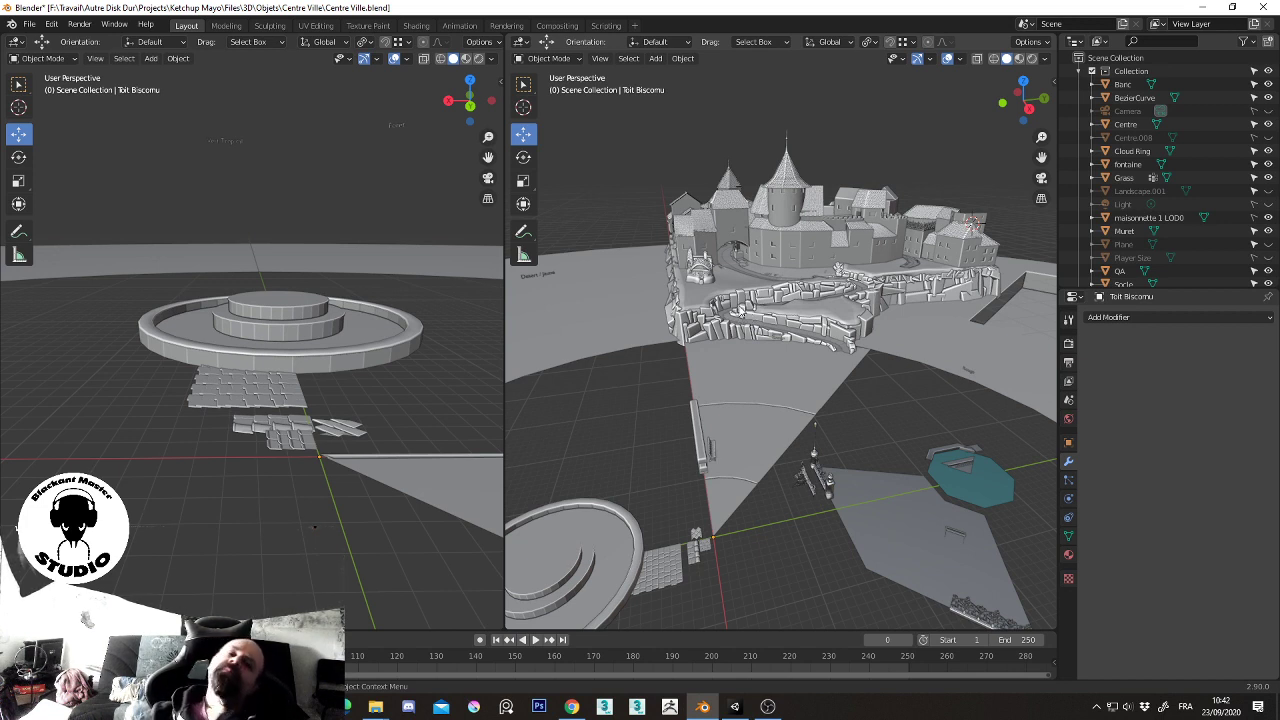
{"action": "mouse_move", "coordinate": [771, 255]}
{"action": "middle_mouse_down"}
{"action": "mouse_move", "coordinate": [724, 378]}
{"action": "mouse_move", "coordinate": [731, 289]}
{"action": "mouse_move", "coordinate": [1021, 86]}
{"action": "middle_mouse_up"}
{"action": "scroll", "coordinate": [731, 289], "scroll_direction": "up", "scroll_amount": 5}
{"action": "scroll", "coordinate": [784, 304], "scroll_direction": "down", "scroll_amount": 2}
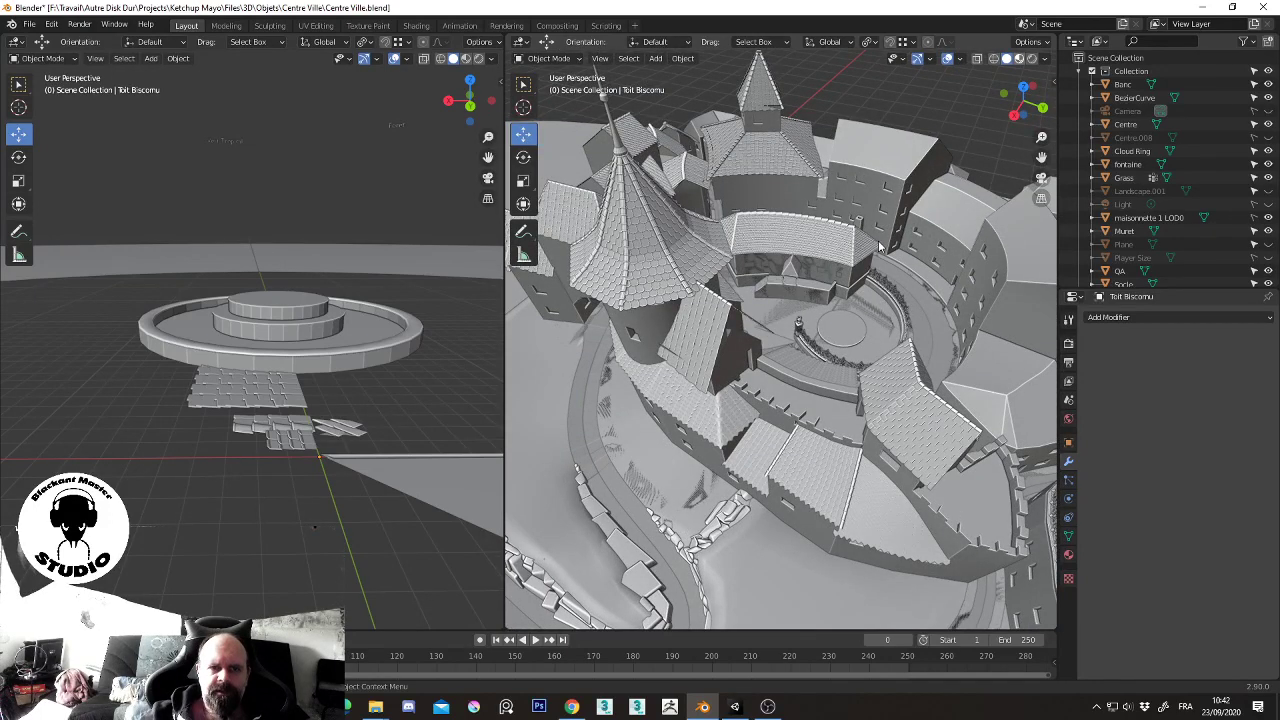
- Switch to Material Preview and orbit to check the orange roofs, blue hall and green courtyard
{"action": "key", "text": "z"}
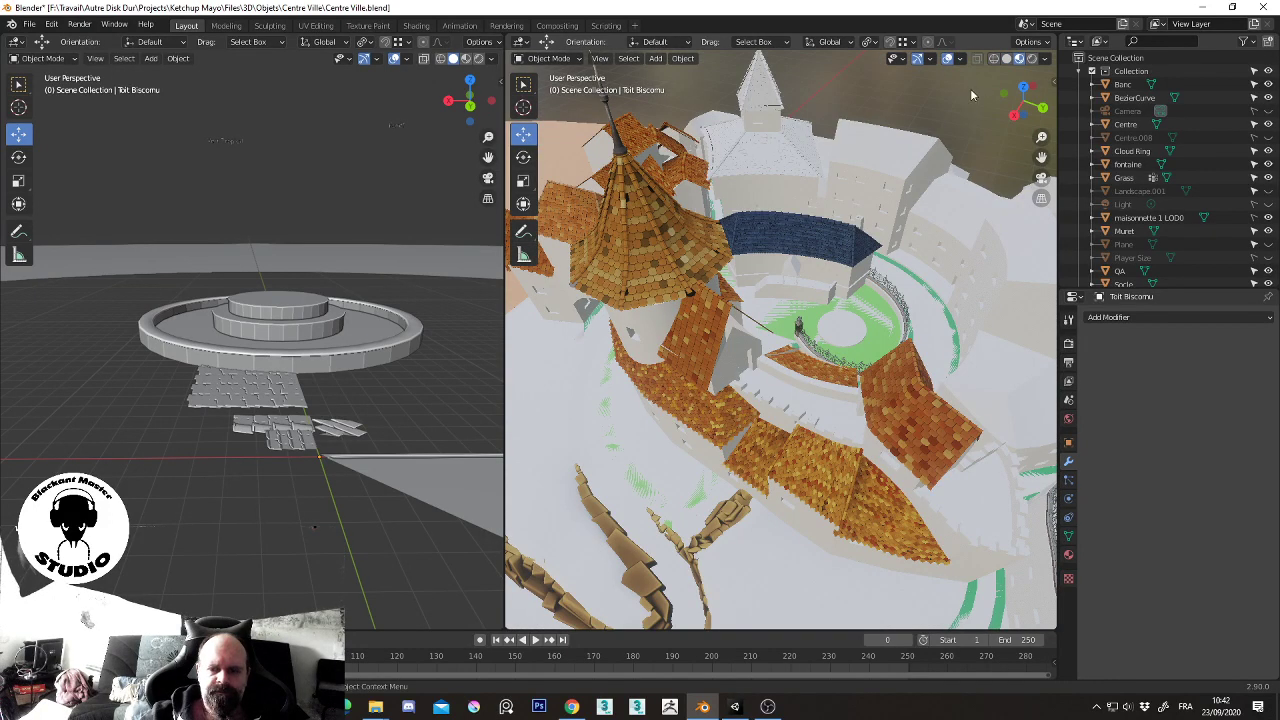
{"action": "mouse_move", "coordinate": [929, 191]}
{"action": "middle_mouse_down"}
{"action": "mouse_move", "coordinate": [873, 270]}
{"action": "mouse_move", "coordinate": [785, 320]}
{"action": "mouse_move", "coordinate": [964, 322]}
{"action": "mouse_move", "coordinate": [768, 366]}
{"action": "mouse_move", "coordinate": [756, 349]}
{"action": "mouse_move", "coordinate": [844, 337]}
{"action": "mouse_move", "coordinate": [678, 399]}
{"action": "mouse_move", "coordinate": [811, 350]}
{"action": "mouse_move", "coordinate": [798, 335]}
{"action": "mouse_move", "coordinate": [771, 367]}
{"action": "mouse_move", "coordinate": [741, 372]}
{"action": "mouse_move", "coordinate": [704, 329]}
{"action": "mouse_move", "coordinate": [728, 333]}
{"action": "middle_mouse_up"}
{"action": "scroll", "coordinate": [873, 270], "scroll_direction": "down", "scroll_amount": 3}
{"action": "scroll", "coordinate": [768, 366], "scroll_direction": "up", "scroll_amount": 4}
{"action": "scroll", "coordinate": [811, 350], "scroll_direction": "up", "scroll_amount": 3}
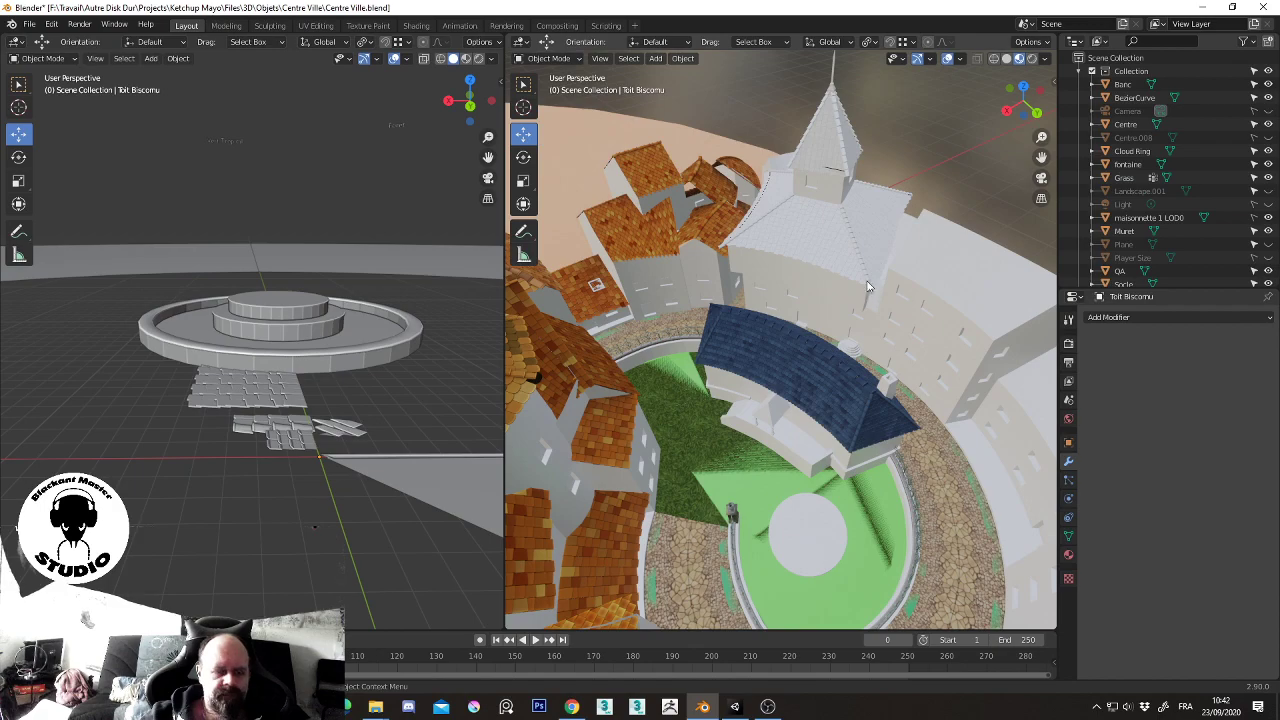
{"action": "mouse_move", "coordinate": [766, 249]}
{"action": "middle_mouse_down"}
{"action": "mouse_move", "coordinate": [739, 369]}
{"action": "mouse_move", "coordinate": [812, 362]}
{"action": "mouse_move", "coordinate": [688, 405]}
{"action": "mouse_move", "coordinate": [712, 377]}
{"action": "mouse_move", "coordinate": [857, 375]}
{"action": "mouse_move", "coordinate": [814, 374]}
{"action": "mouse_move", "coordinate": [789, 406]}
{"action": "middle_mouse_up"}
{"action": "mouse_move", "coordinate": [746, 388]}
{"action": "middle_mouse_down"}
{"action": "mouse_move", "coordinate": [720, 374]}
{"action": "mouse_move", "coordinate": [748, 434]}
{"action": "mouse_move", "coordinate": [786, 457]}
{"action": "middle_mouse_up"}
{"action": "middle_click_drag", "start_coordinate": [922, 514], "coordinate": [700, 485]}
- Select the Quartier D block, return to Solid shading, and orbit around it closely
{"action": "left_click", "coordinate": [695, 483]}
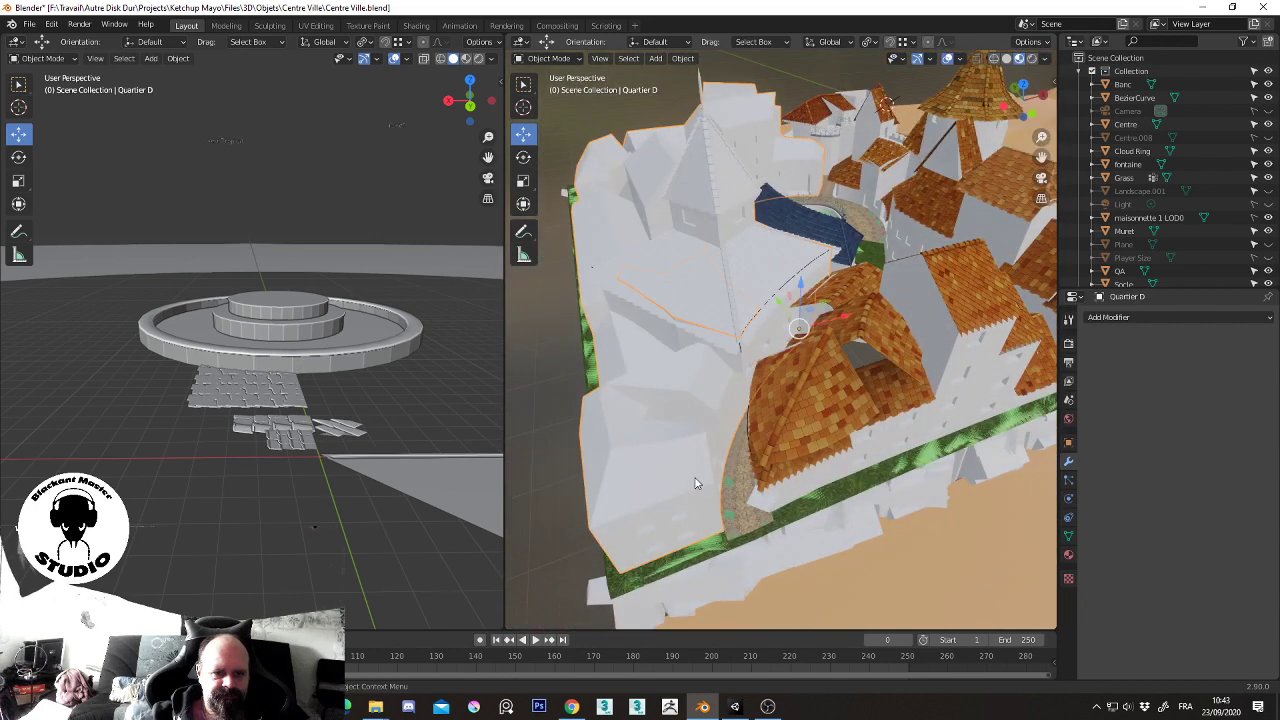
{"action": "left_click", "coordinate": [1006, 58]}
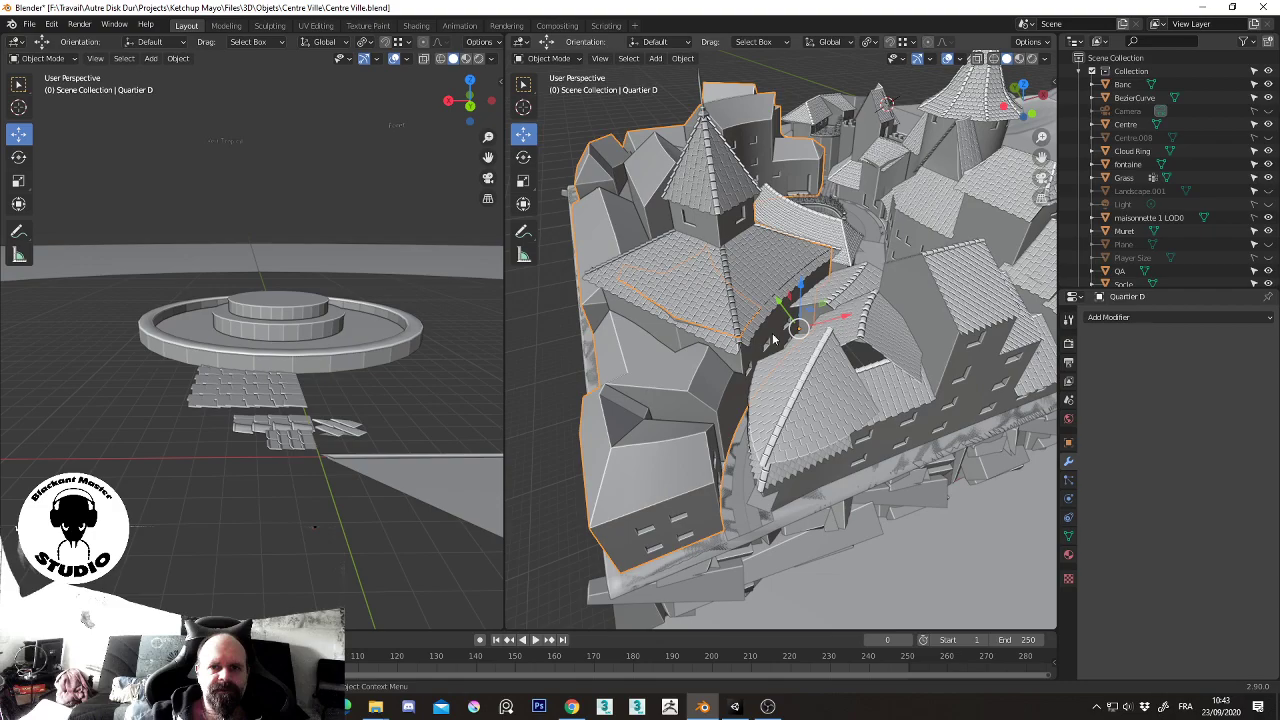
{"action": "mouse_move", "coordinate": [772, 340]}
{"action": "middle_mouse_down"}
{"action": "mouse_move", "coordinate": [813, 305]}
{"action": "mouse_move", "coordinate": [819, 341]}
{"action": "mouse_move", "coordinate": [845, 283]}
{"action": "mouse_move", "coordinate": [934, 274]}
{"action": "mouse_move", "coordinate": [924, 265]}
{"action": "mouse_move", "coordinate": [786, 298]}
{"action": "mouse_move", "coordinate": [873, 305]}
{"action": "mouse_move", "coordinate": [790, 283]}
{"action": "mouse_move", "coordinate": [814, 300]}
{"action": "mouse_move", "coordinate": [759, 376]}
{"action": "mouse_move", "coordinate": [793, 382]}
{"action": "mouse_move", "coordinate": [773, 372]}
{"action": "middle_mouse_up"}
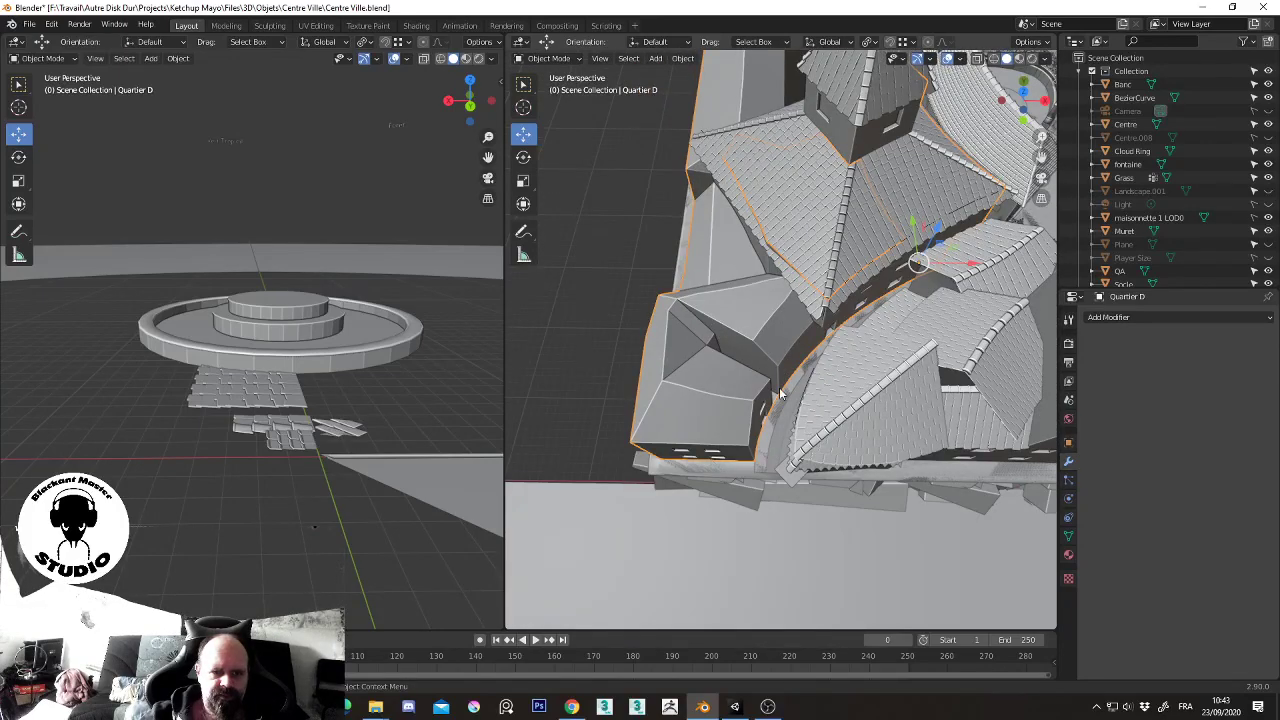
{"action": "middle_click_drag", "start_coordinate": [797, 368], "coordinate": [808, 403]}
{"action": "middle_click_drag", "start_coordinate": [757, 448], "coordinate": [770, 410]}
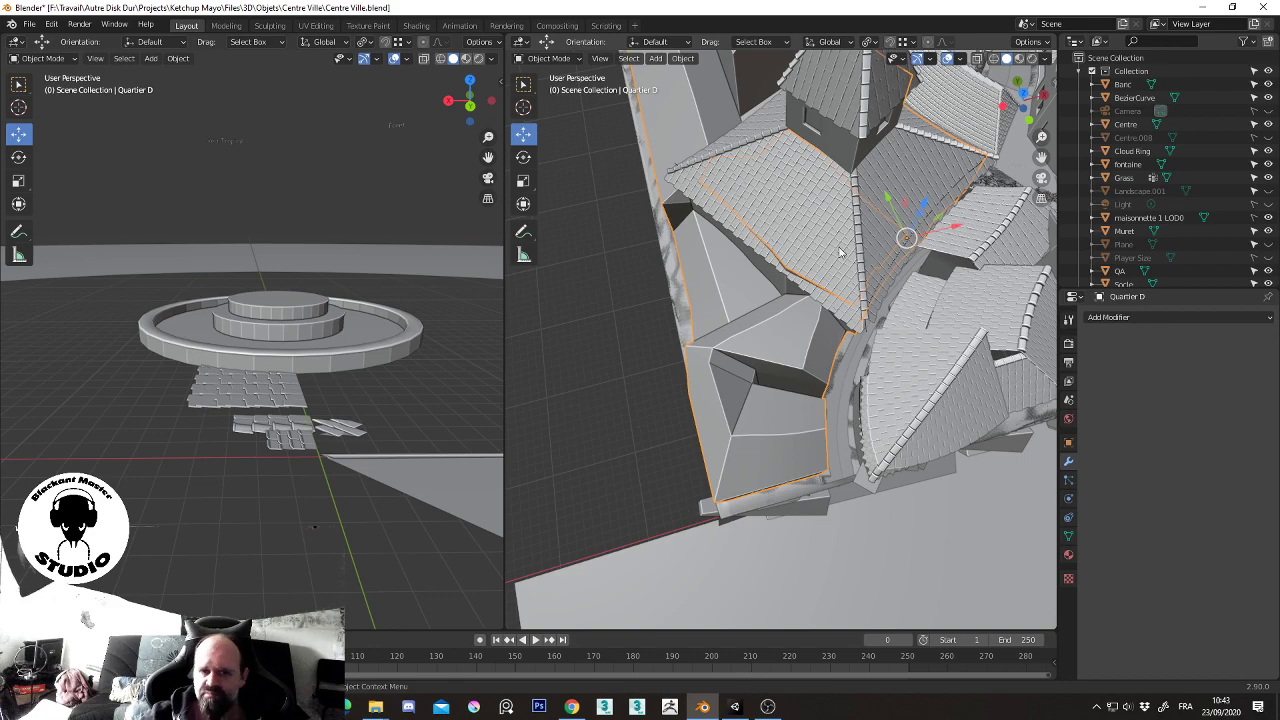
{"action": "mouse_move", "coordinate": [848, 341]}
{"action": "middle_mouse_down"}
{"action": "mouse_move", "coordinate": [823, 291]}
{"action": "mouse_move", "coordinate": [838, 343]}
{"action": "middle_mouse_up"}
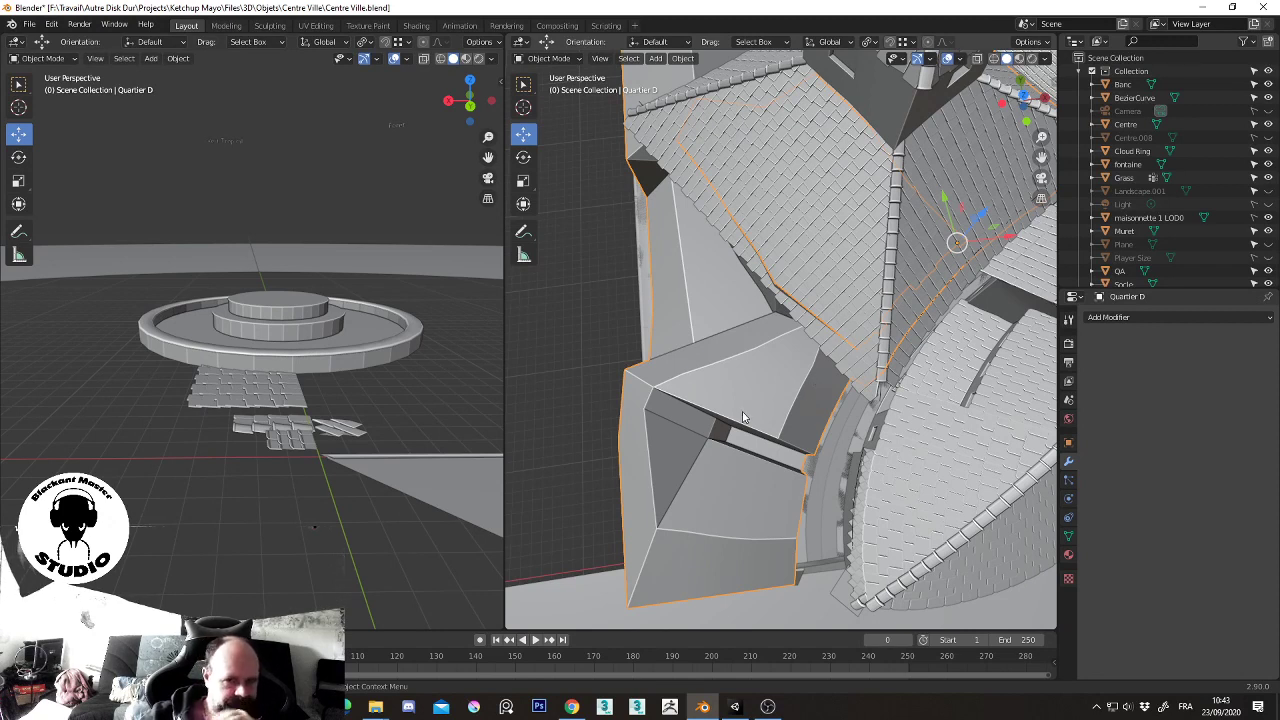
{"action": "key", "text": "Tab"}
{"action": "scroll", "coordinate": [750, 415], "scroll_direction": "up", "scroll_amount": 3}
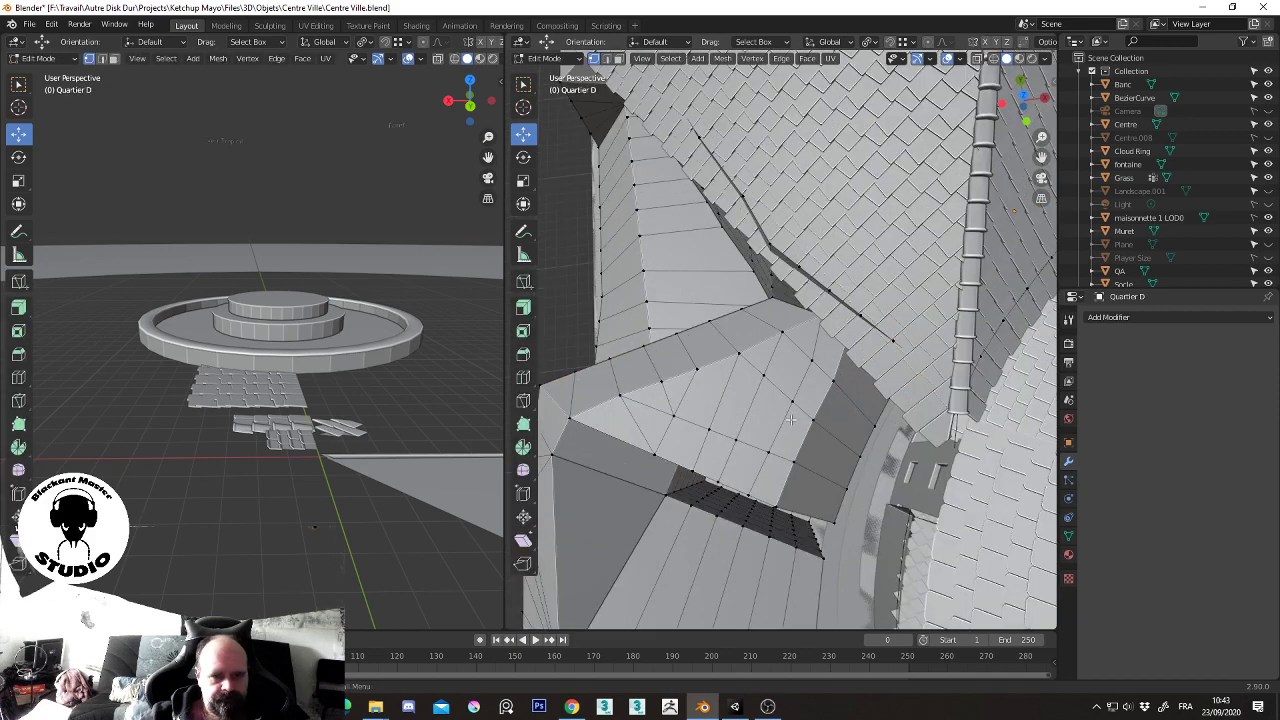
{"action": "scroll", "coordinate": [781, 405], "scroll_direction": "up", "scroll_amount": 2}
{"action": "scroll", "coordinate": [778, 404], "scroll_direction": "up", "scroll_amount": 2}
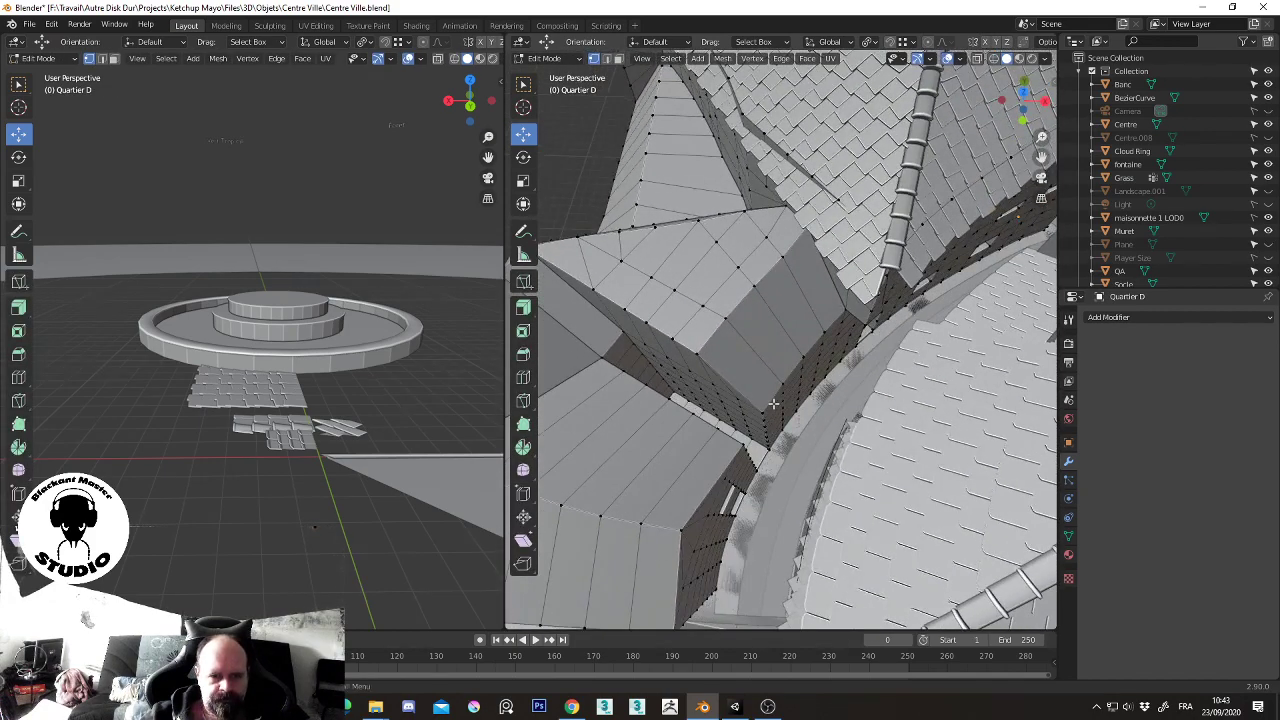
{"action": "scroll", "coordinate": [773, 403], "scroll_direction": "up", "scroll_amount": 1}
{"action": "scroll", "coordinate": [773, 403], "scroll_direction": "up", "scroll_amount": 2}
{"action": "scroll", "coordinate": [776, 397], "scroll_direction": "up", "scroll_amount": 1}
{"action": "scroll", "coordinate": [780, 390], "scroll_direction": "up", "scroll_amount": 2}
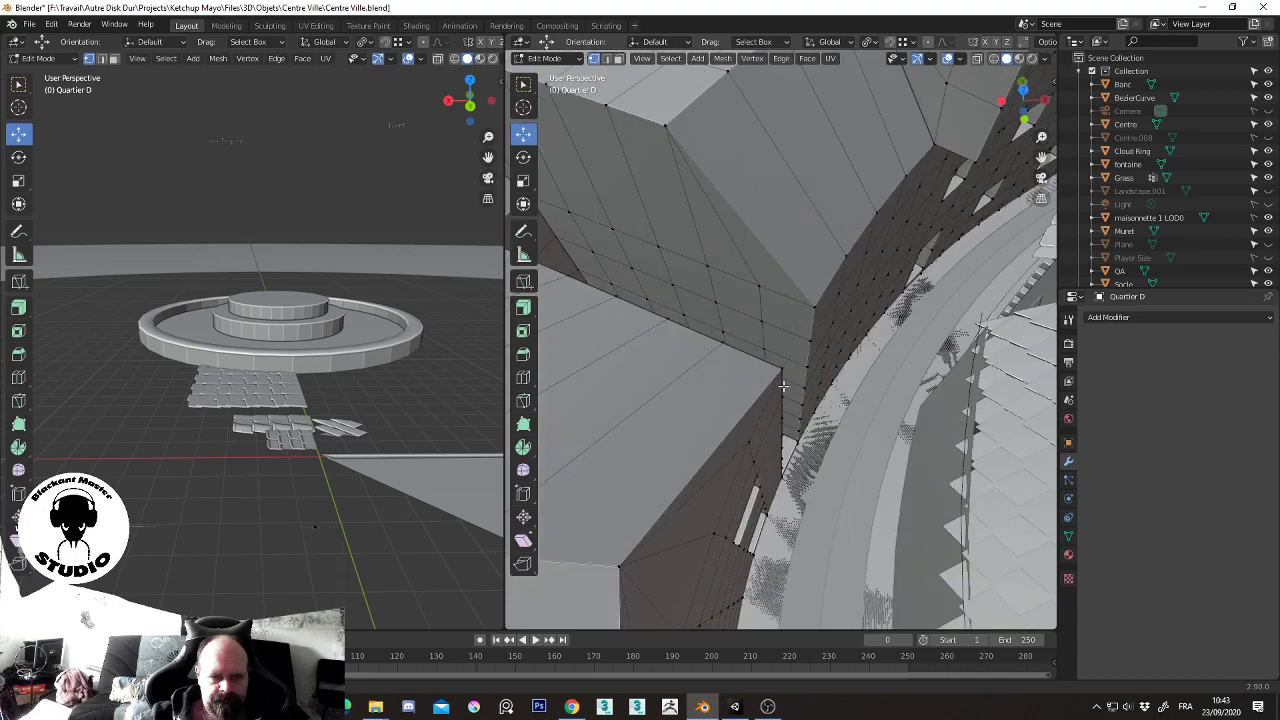
{"action": "scroll", "coordinate": [785, 378], "scroll_direction": "up", "scroll_amount": 2}
{"action": "scroll", "coordinate": [785, 378], "scroll_direction": "up", "scroll_amount": 1}
{"action": "scroll", "coordinate": [791, 377], "scroll_direction": "up", "scroll_amount": 1}
{"action": "scroll", "coordinate": [800, 385], "scroll_direction": "up", "scroll_amount": 1}
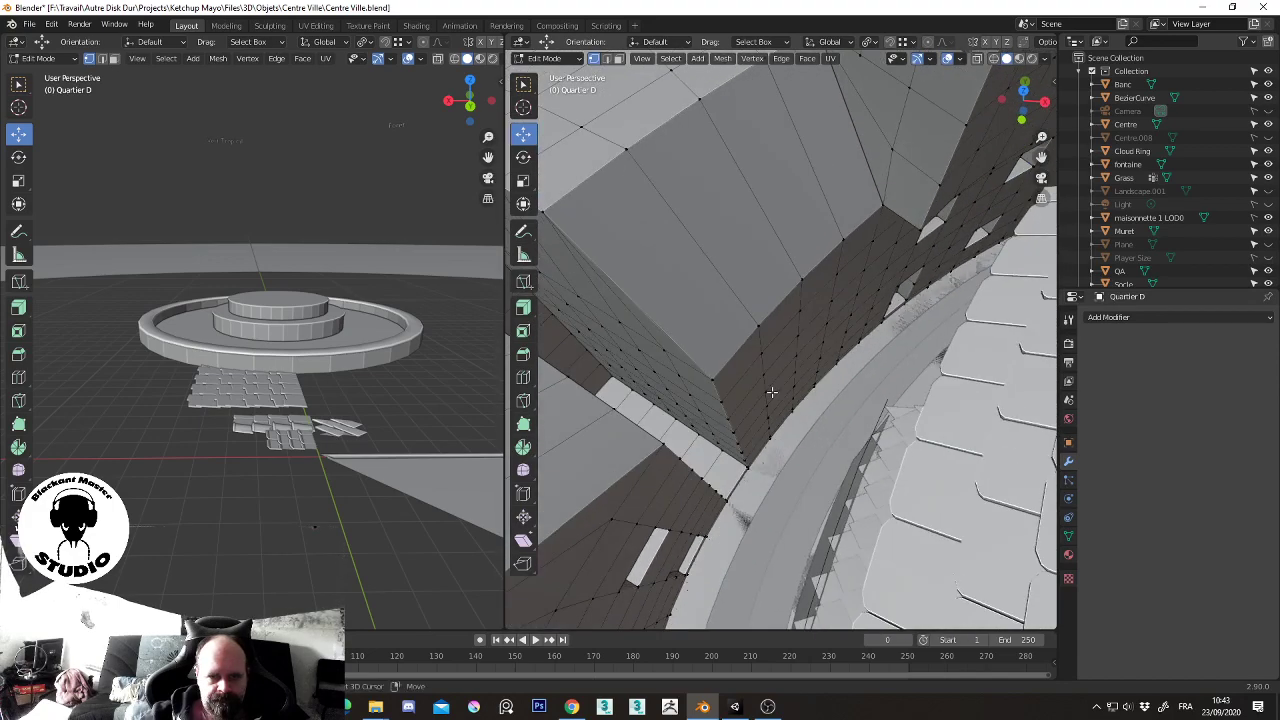
{"action": "scroll", "coordinate": [815, 392], "scroll_direction": "up", "scroll_amount": 2}
{"action": "scroll", "coordinate": [818, 393], "scroll_direction": "up", "scroll_amount": 2}
{"action": "scroll", "coordinate": [805, 389], "scroll_direction": "up", "scroll_amount": 2}
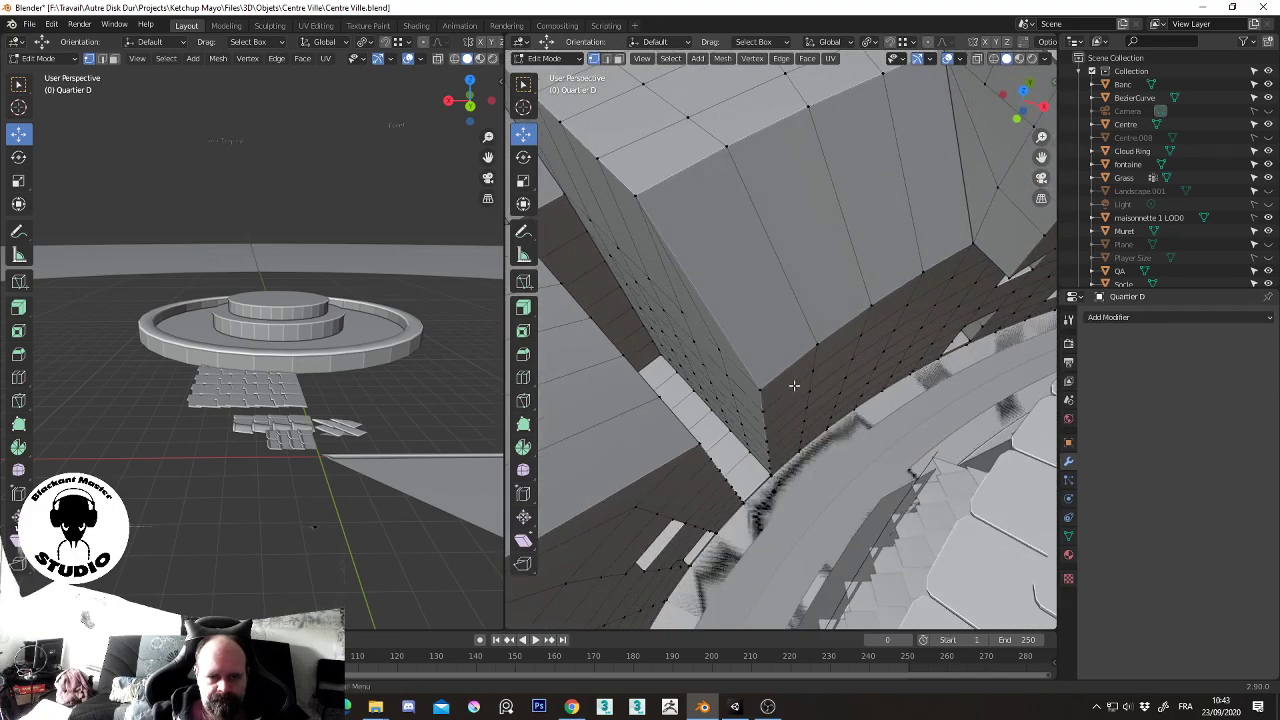
{"action": "scroll", "coordinate": [794, 385], "scroll_direction": "up", "scroll_amount": 1}
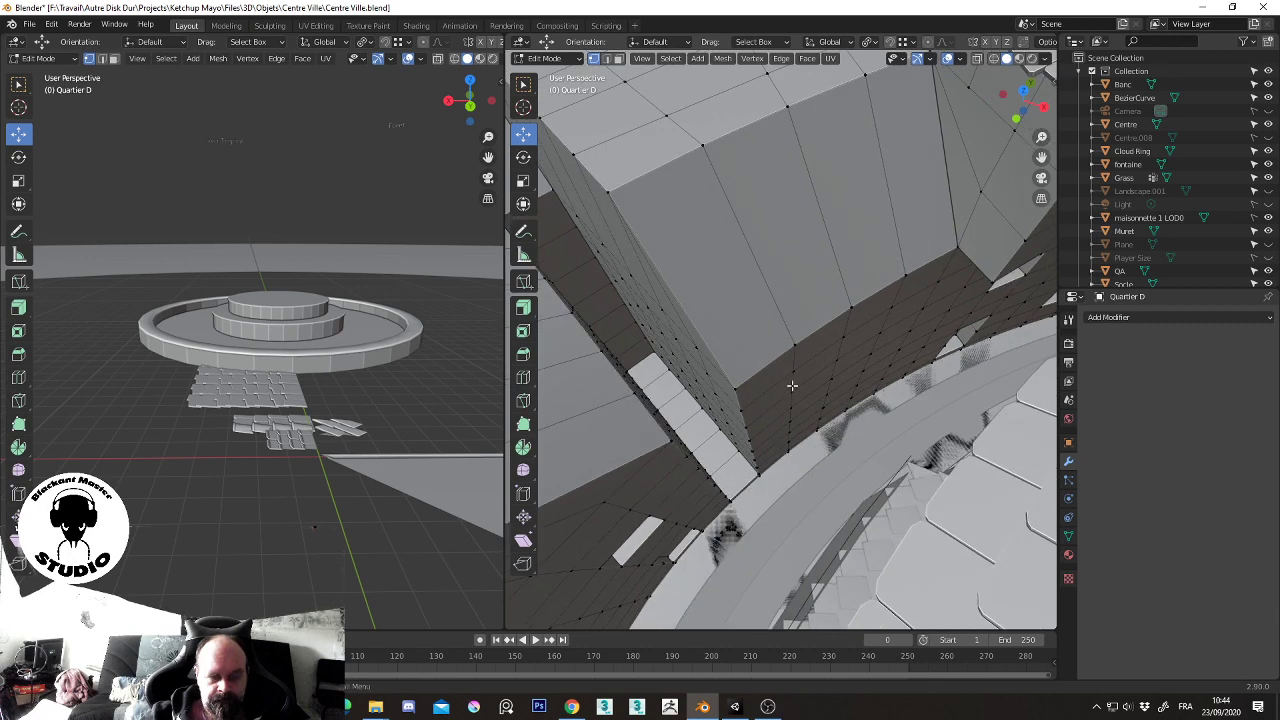
{"action": "scroll", "coordinate": [791, 385], "scroll_direction": "up", "scroll_amount": 1}
{"action": "scroll", "coordinate": [790, 388], "scroll_direction": "up", "scroll_amount": 1}
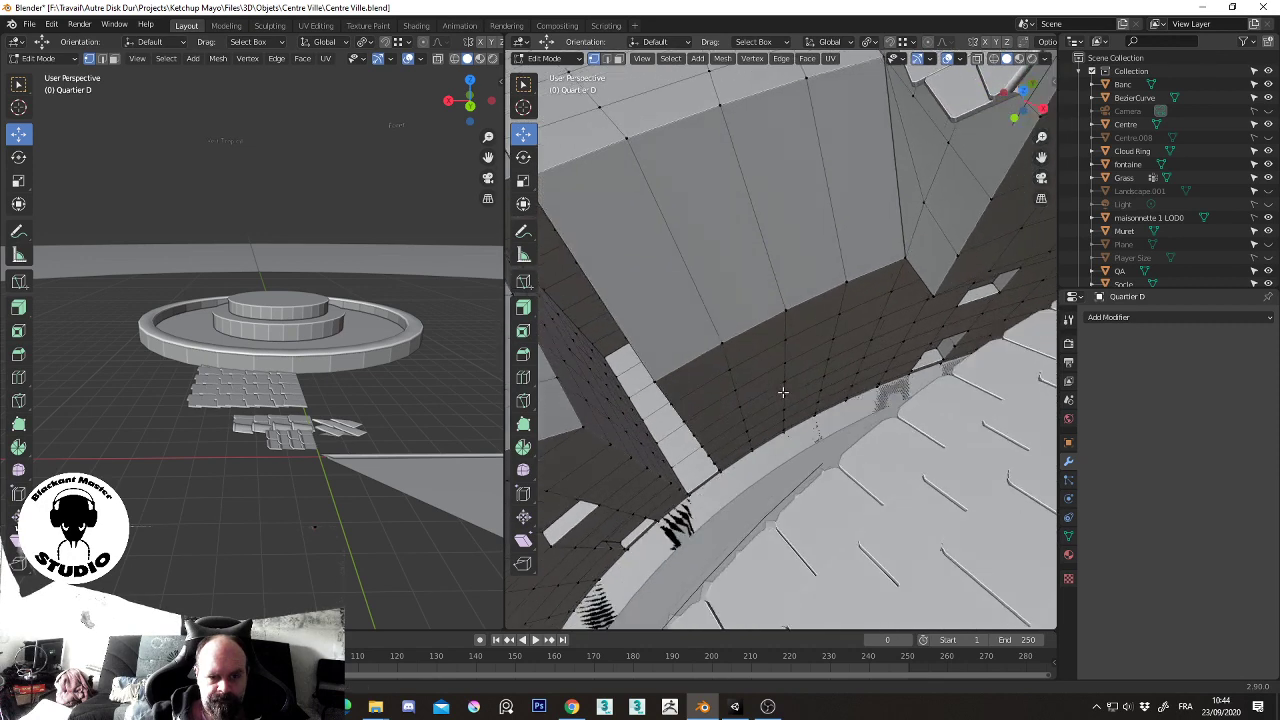
{"action": "scroll", "coordinate": [790, 388], "scroll_direction": "up", "scroll_amount": 1}
{"action": "scroll", "coordinate": [793, 385], "scroll_direction": "up", "scroll_amount": 1}
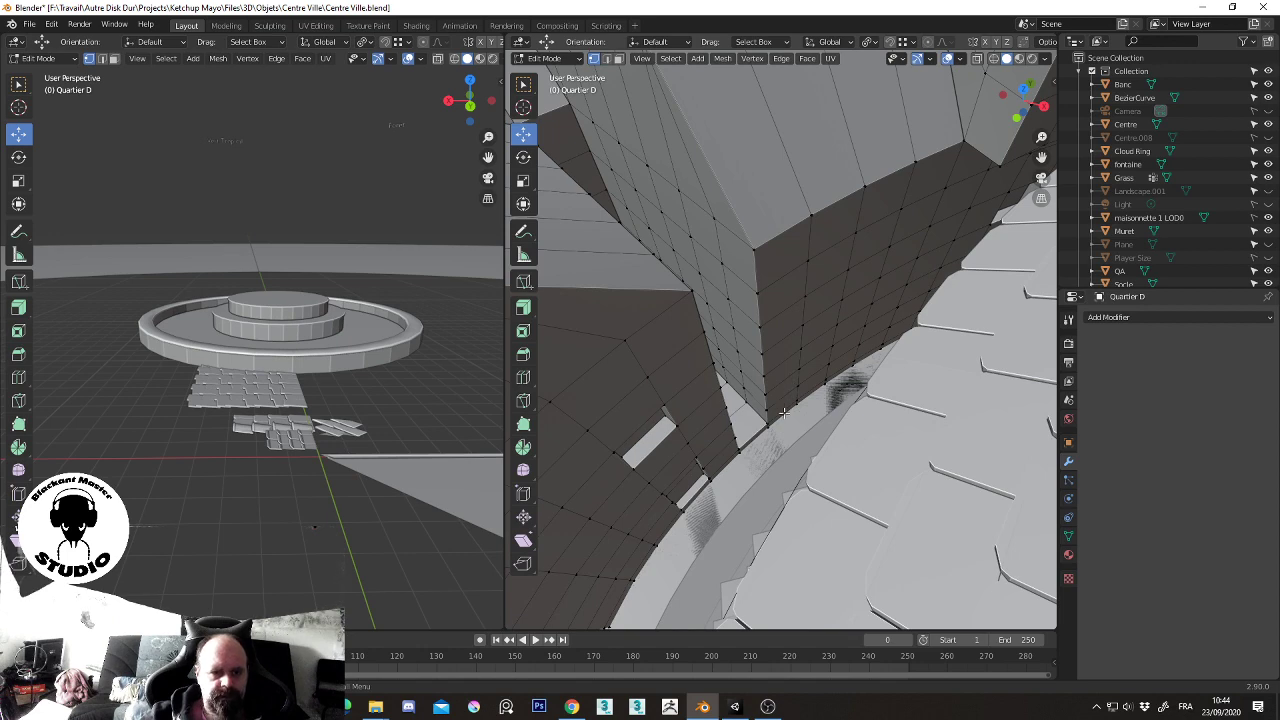
{"action": "scroll", "coordinate": [790, 326], "scroll_direction": "down", "scroll_amount": 2}
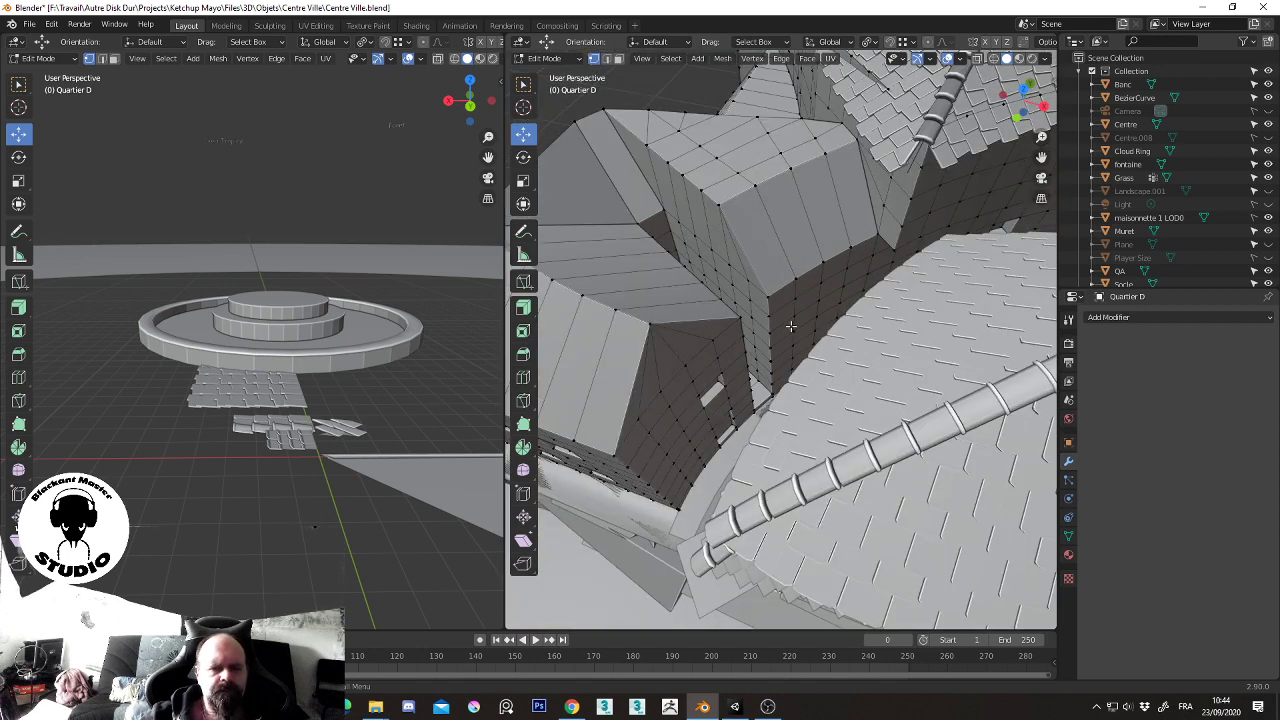
{"action": "scroll", "coordinate": [795, 335], "scroll_direction": "down", "scroll_amount": 2}
{"action": "scroll", "coordinate": [800, 342], "scroll_direction": "down", "scroll_amount": 2}
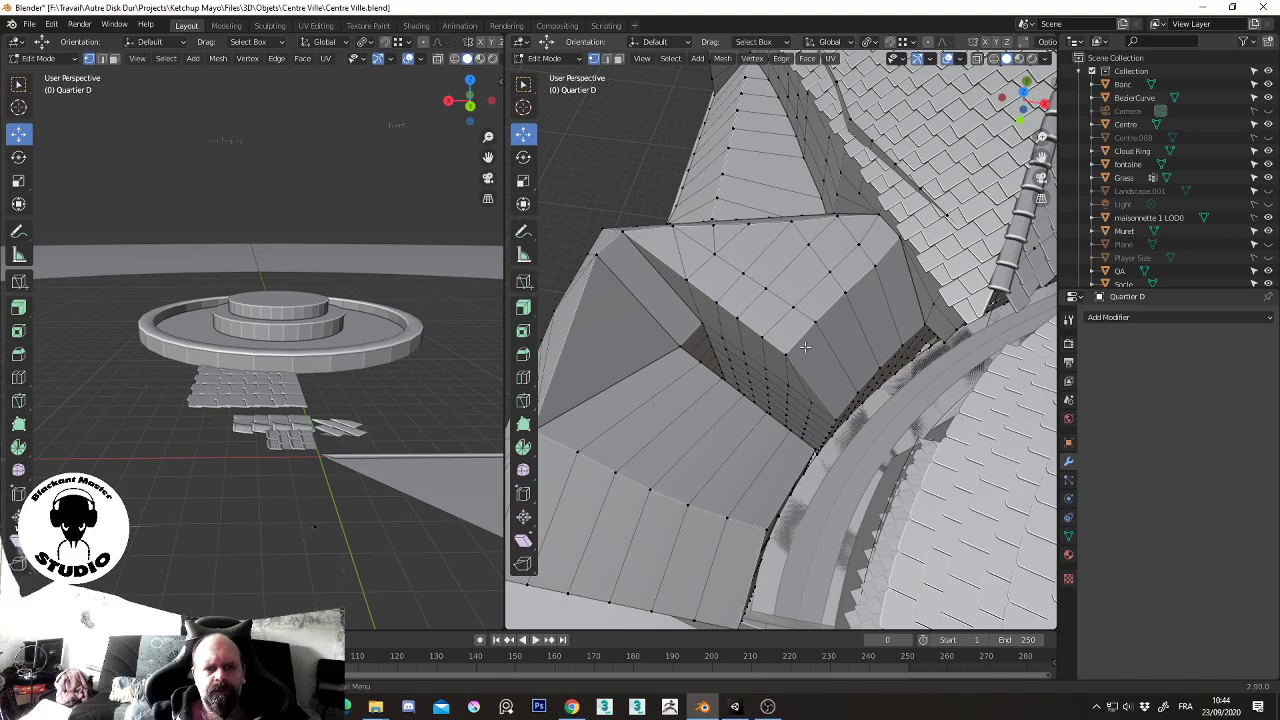
{"action": "middle_click_drag", "start_coordinate": [735, 312], "coordinate": [816, 252]}
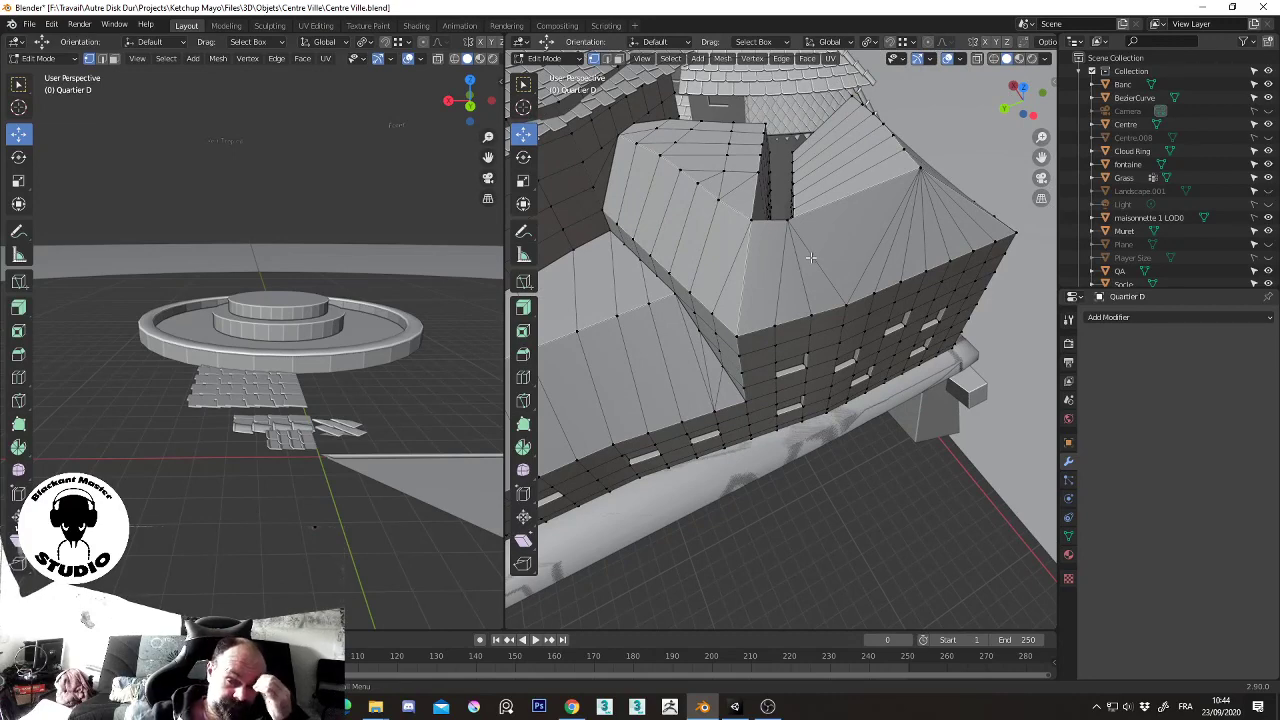
{"action": "scroll", "coordinate": [810, 258], "scroll_direction": "down", "scroll_amount": 3}
{"action": "scroll", "coordinate": [800, 268], "scroll_direction": "down", "scroll_amount": 3}
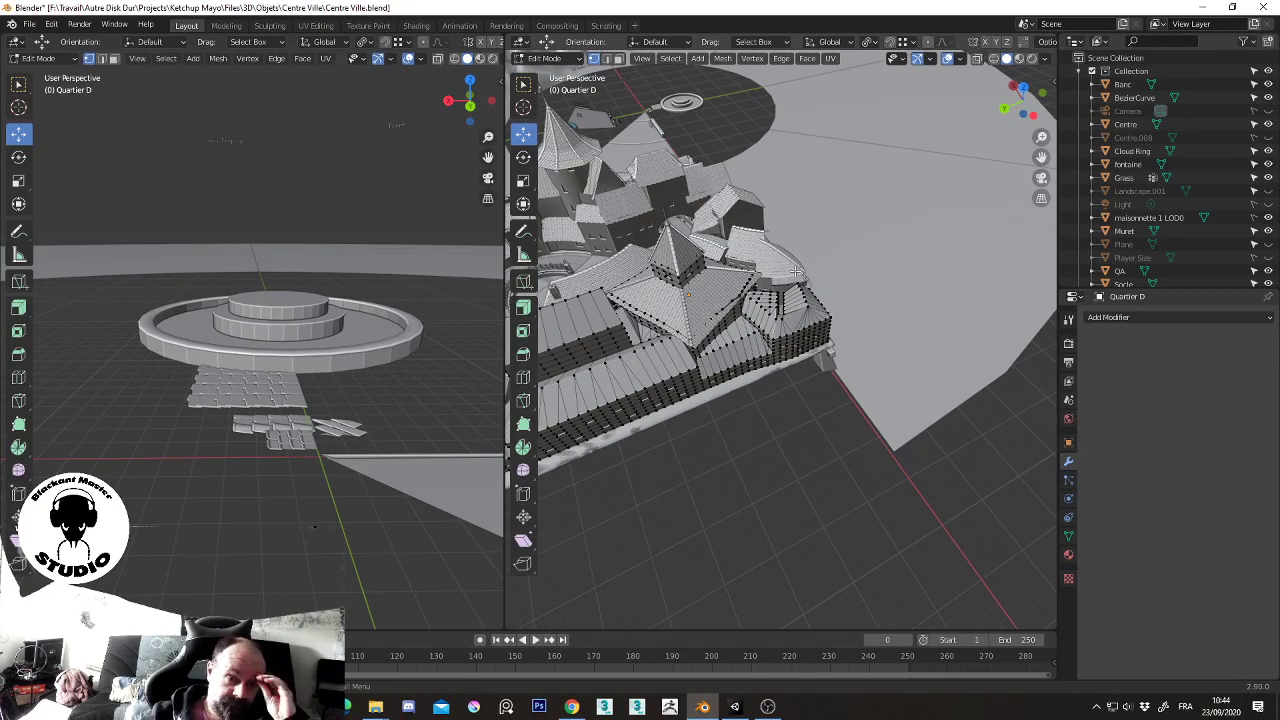
{"action": "mouse_move", "coordinate": [796, 271]}
{"action": "middle_mouse_down"}
{"action": "mouse_move", "coordinate": [848, 292]}
{"action": "mouse_move", "coordinate": [783, 314]}
{"action": "middle_mouse_up"}
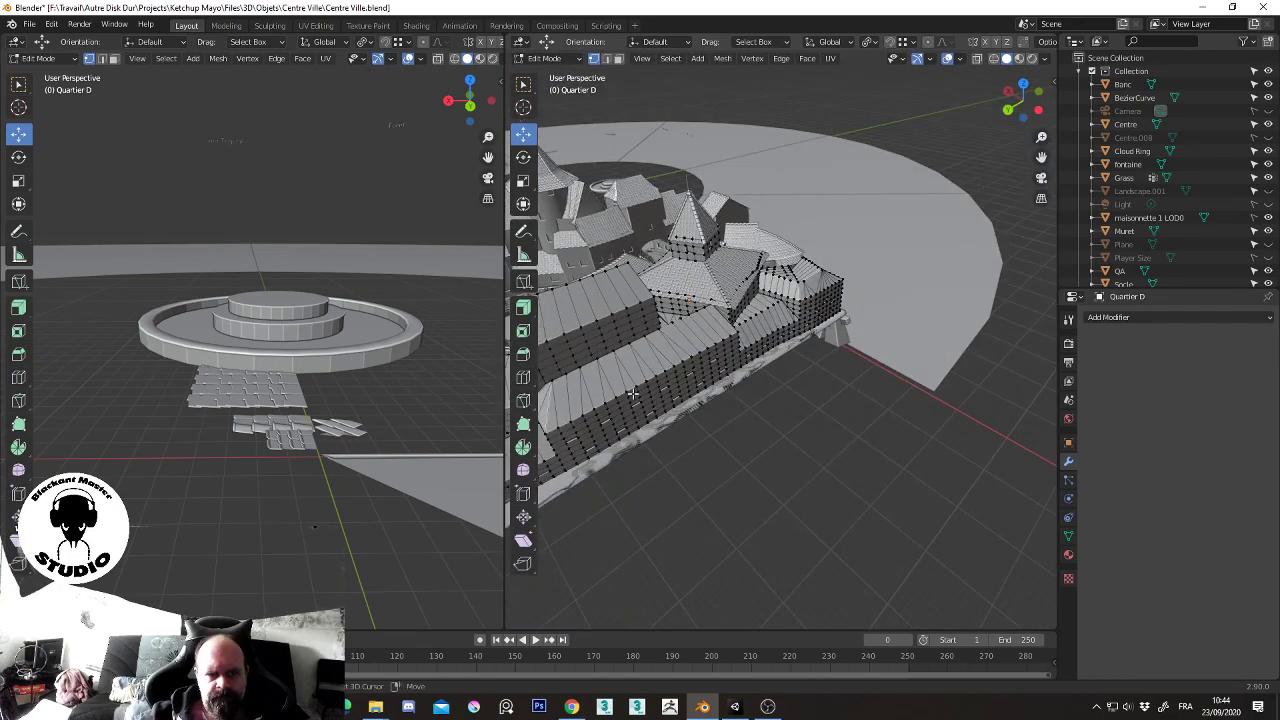
{"action": "mouse_move", "coordinate": [696, 346]}
{"action": "middle_mouse_down"}
{"action": "mouse_move", "coordinate": [700, 314]}
{"action": "mouse_move", "coordinate": [744, 319]}
{"action": "middle_mouse_up"}
{"action": "key", "text": "Tab"}
{"action": "scroll", "coordinate": [657, 338], "scroll_direction": "up", "scroll_amount": 3}
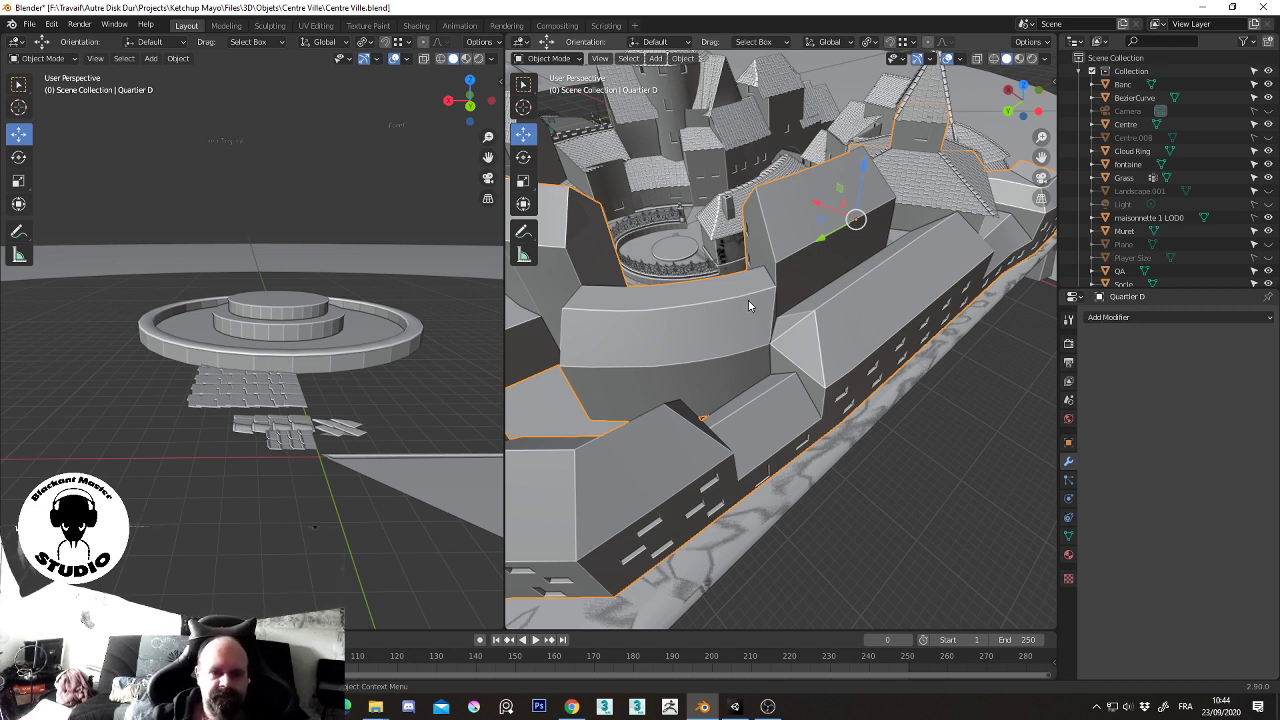
{"action": "mouse_move", "coordinate": [778, 317]}
{"action": "middle_mouse_down"}
{"action": "mouse_move", "coordinate": [871, 300]}
{"action": "mouse_move", "coordinate": [818, 287]}
{"action": "middle_mouse_up"}
{"action": "scroll", "coordinate": [818, 287], "scroll_direction": "down", "scroll_amount": 1}
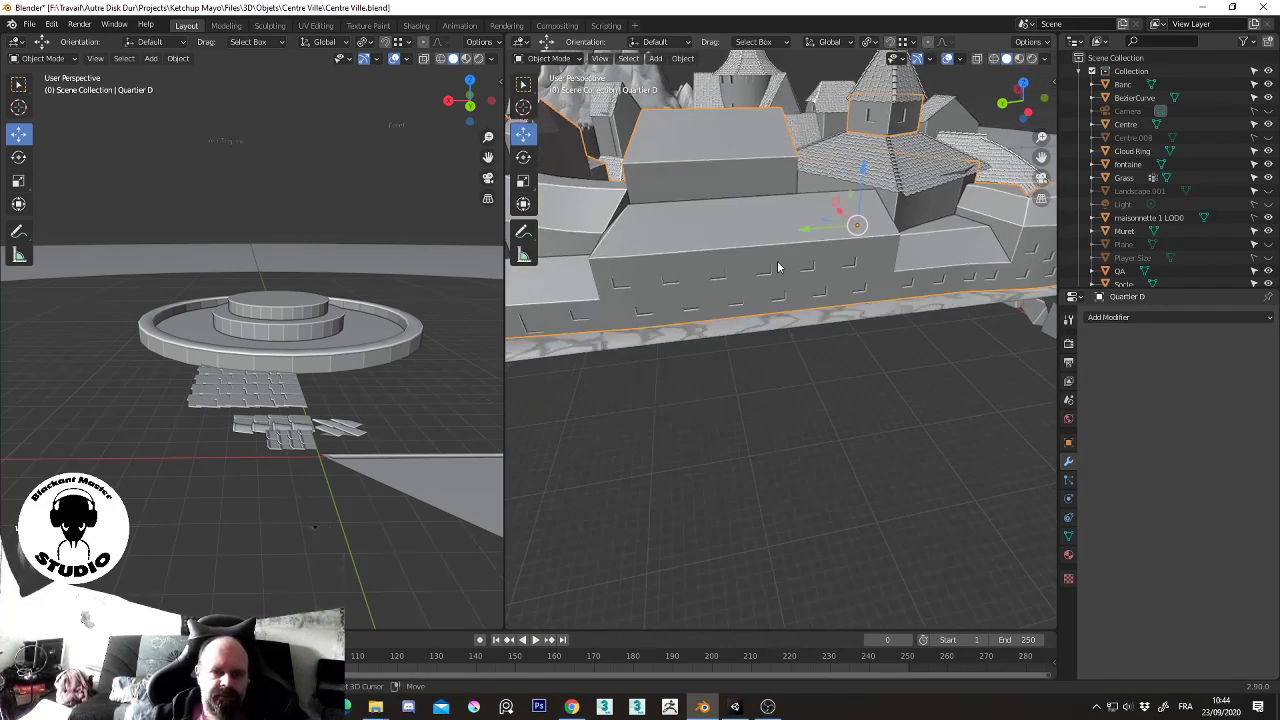
{"action": "scroll", "coordinate": [752, 272], "scroll_direction": "down", "scroll_amount": 3}
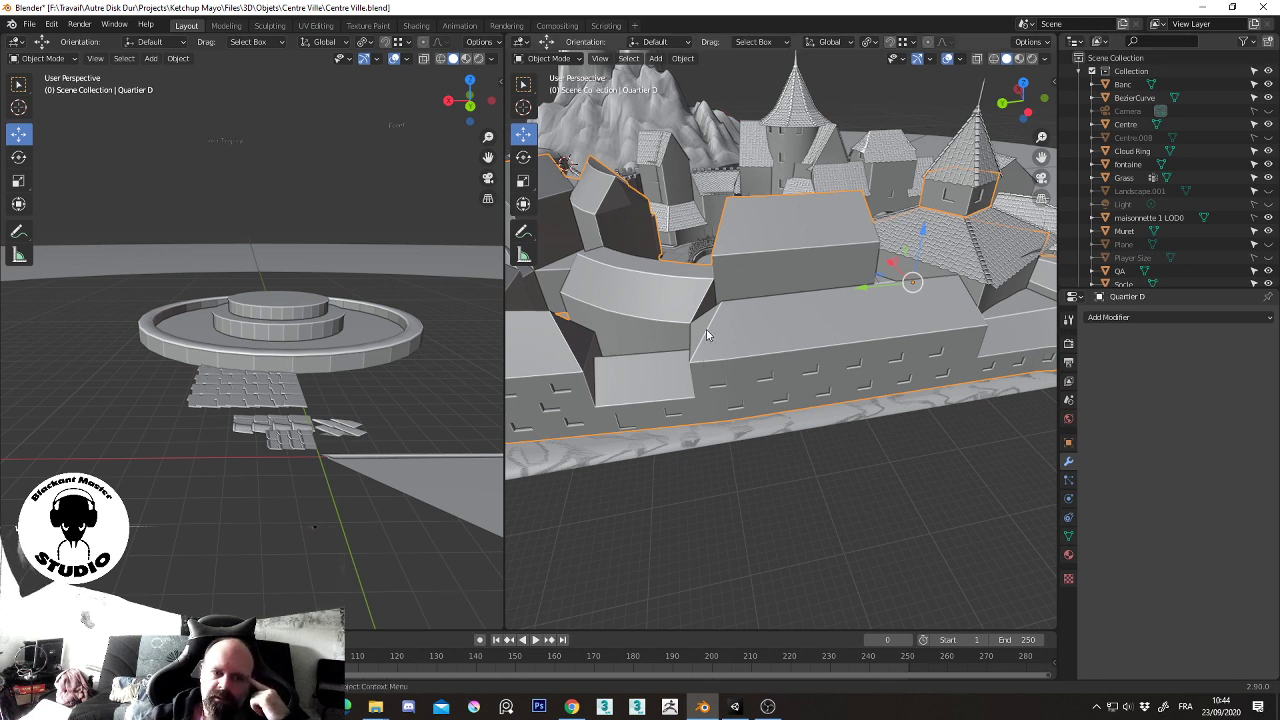
{"action": "scroll", "coordinate": [780, 271], "scroll_direction": "up", "scroll_amount": 3}
{"action": "middle_click_drag", "start_coordinate": [779, 272], "coordinate": [820, 492]}
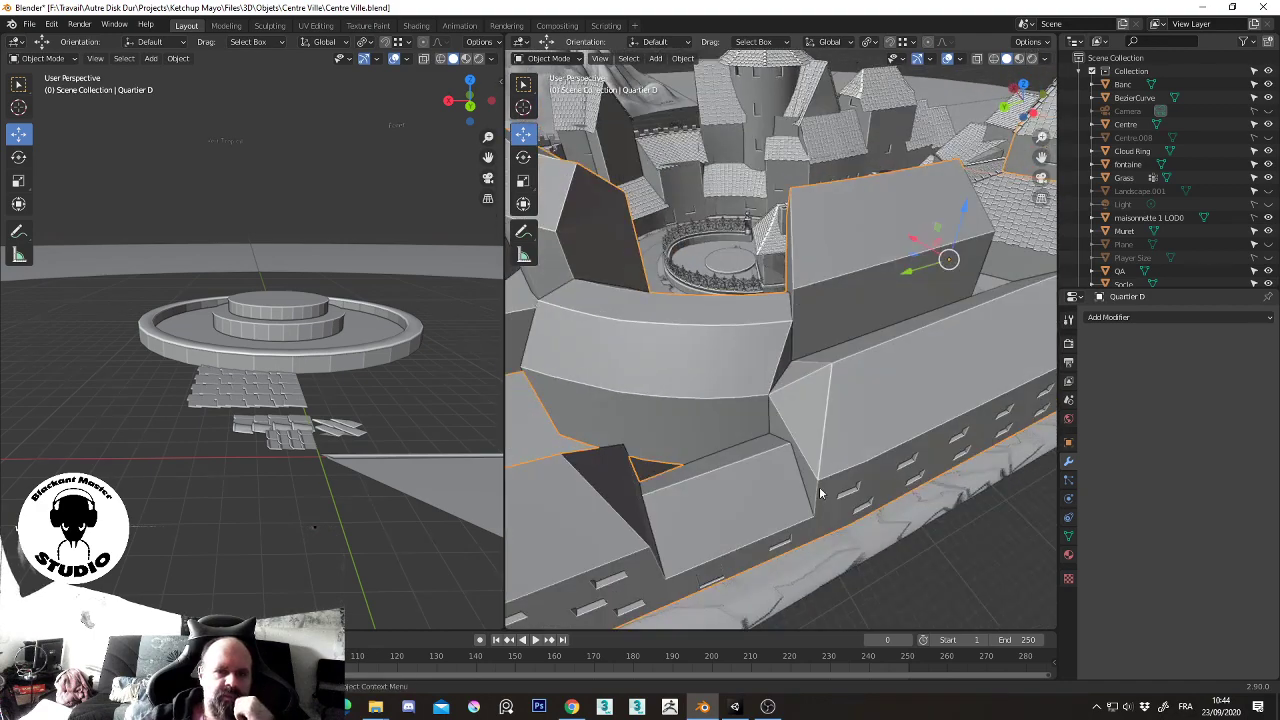
{"action": "scroll", "coordinate": [885, 368], "scroll_direction": "down", "scroll_amount": 2}
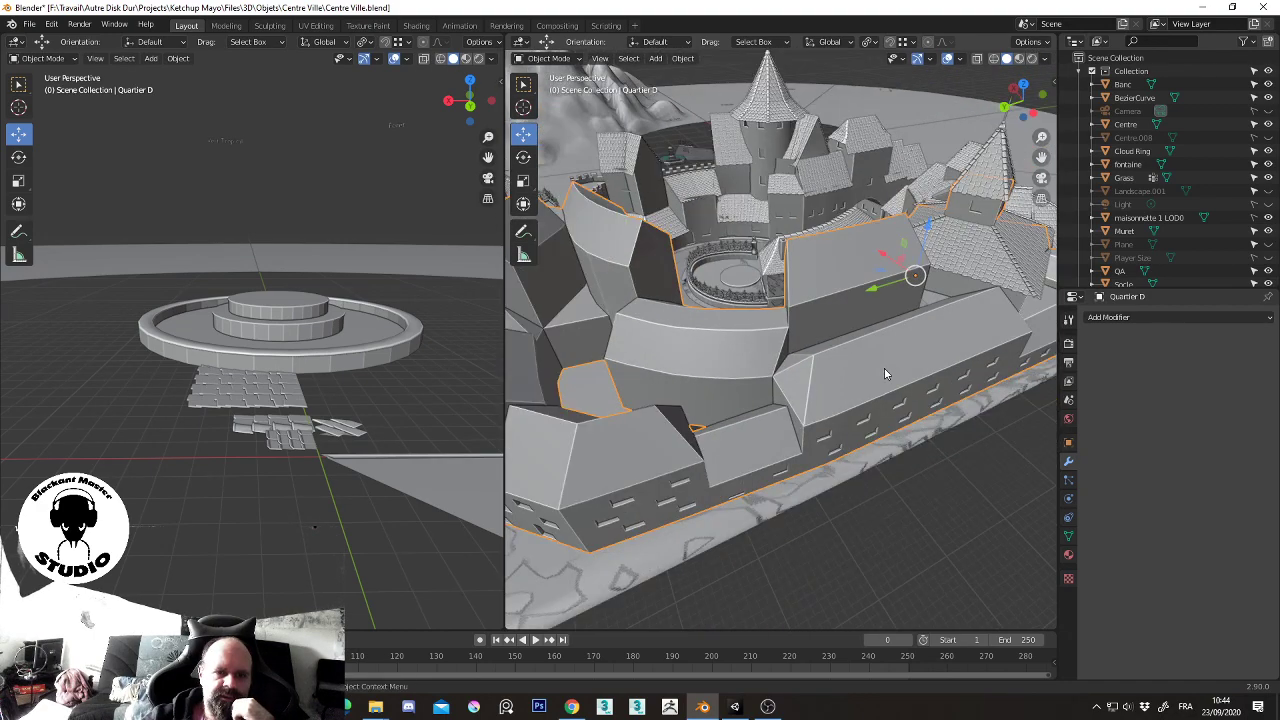
{"action": "mouse_move", "coordinate": [899, 356]}
{"action": "middle_mouse_down"}
{"action": "mouse_move", "coordinate": [810, 328]}
{"action": "mouse_move", "coordinate": [832, 316]}
{"action": "middle_mouse_up"}
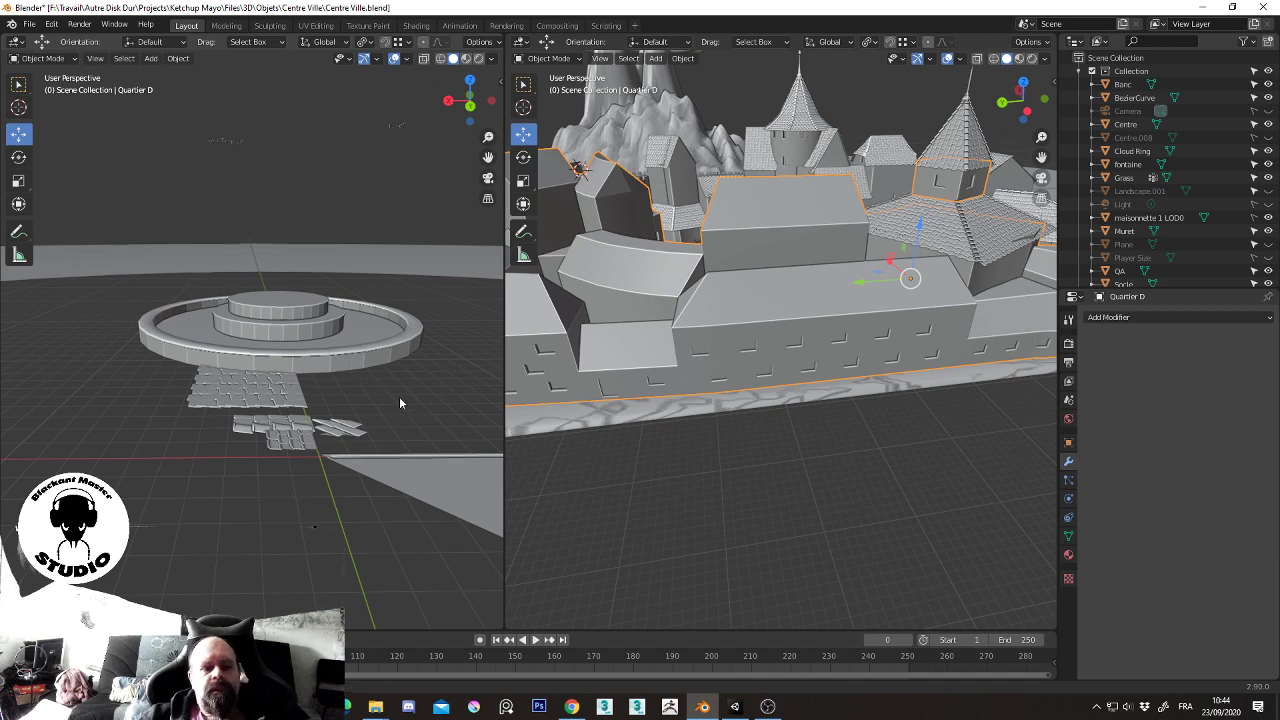
{"action": "scroll", "coordinate": [399, 396], "scroll_direction": "up", "scroll_amount": 3}
{"action": "middle_click_drag", "start_coordinate": [399, 396], "coordinate": [49, 460]}
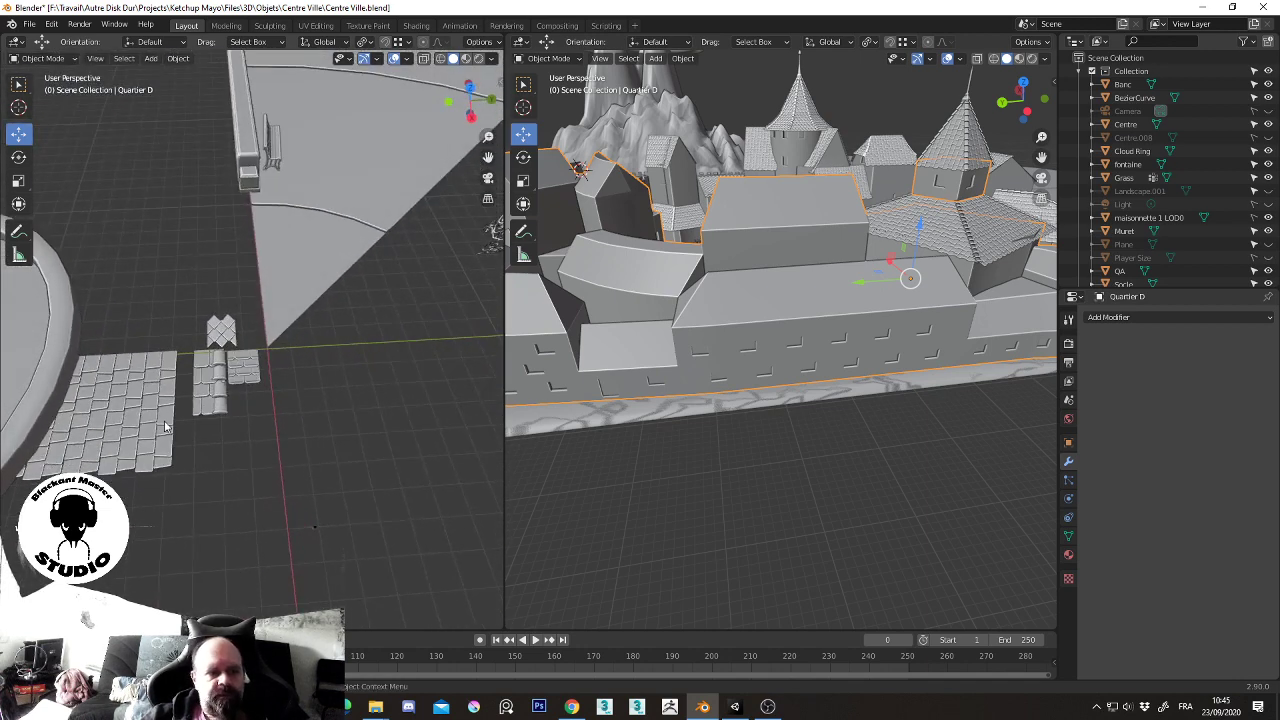
- Duplicate the Tule.001 tile piece along Y and set the copy's Y location to 0 m
{"action": "left_click", "coordinate": [254, 378]}
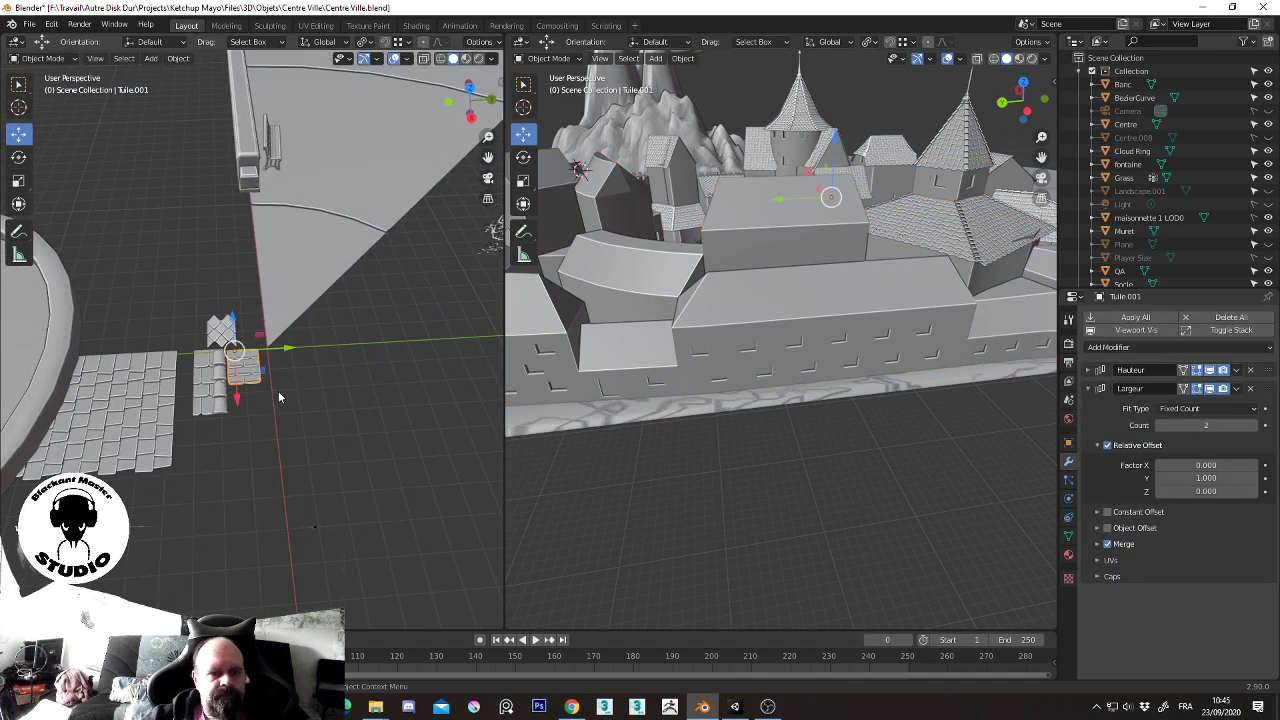
{"action": "key", "text": "shift+d"}
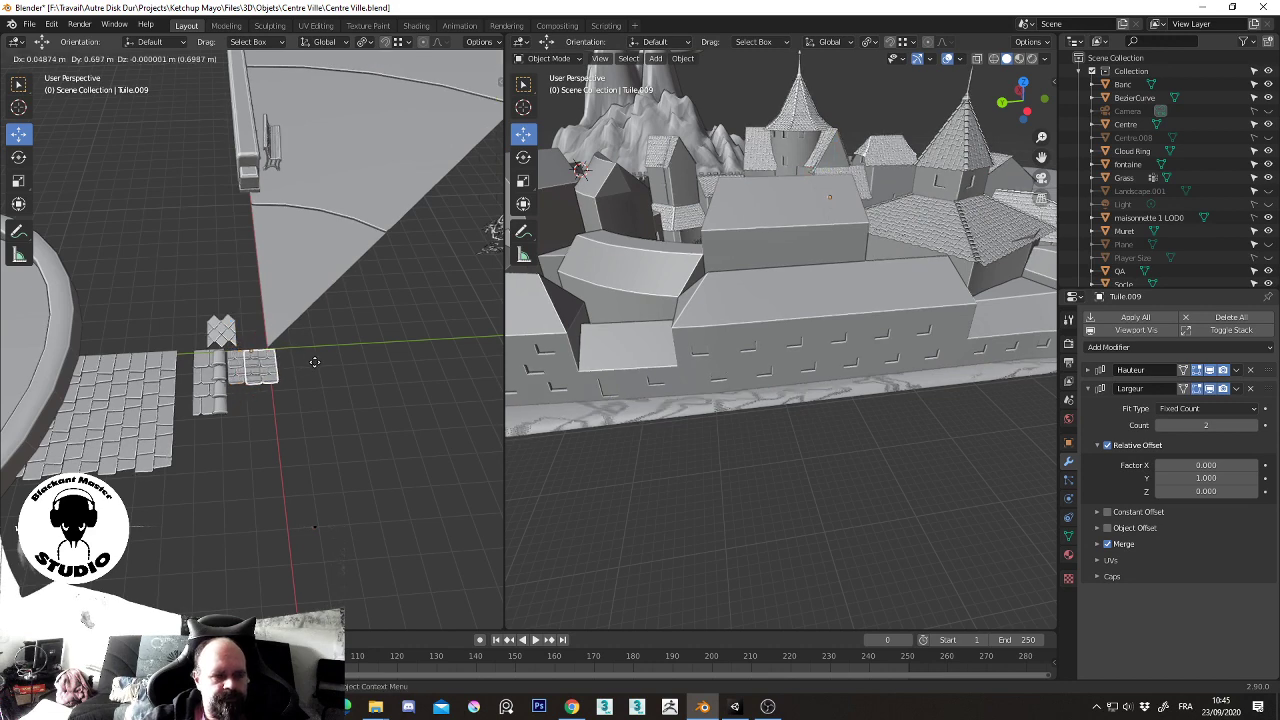
{"action": "key", "text": "y"}
{"action": "left_click", "coordinate": [329, 354]}
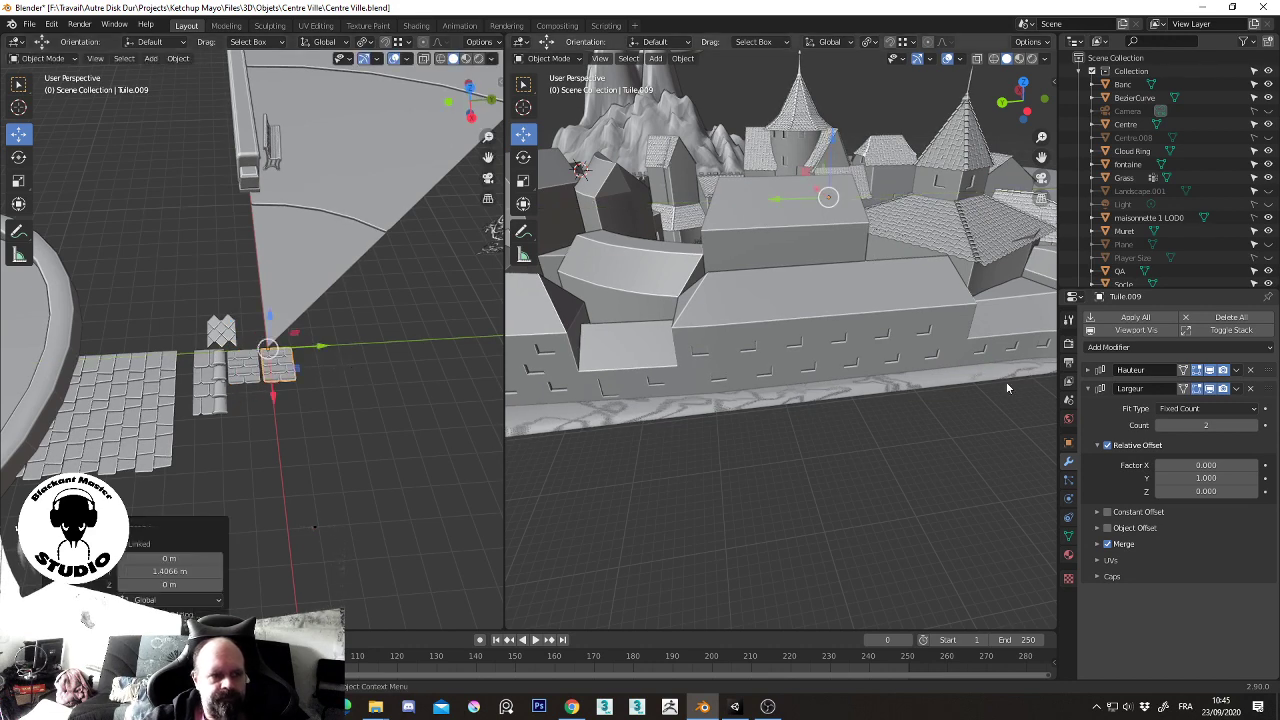
{"action": "left_click", "coordinate": [1068, 442]}
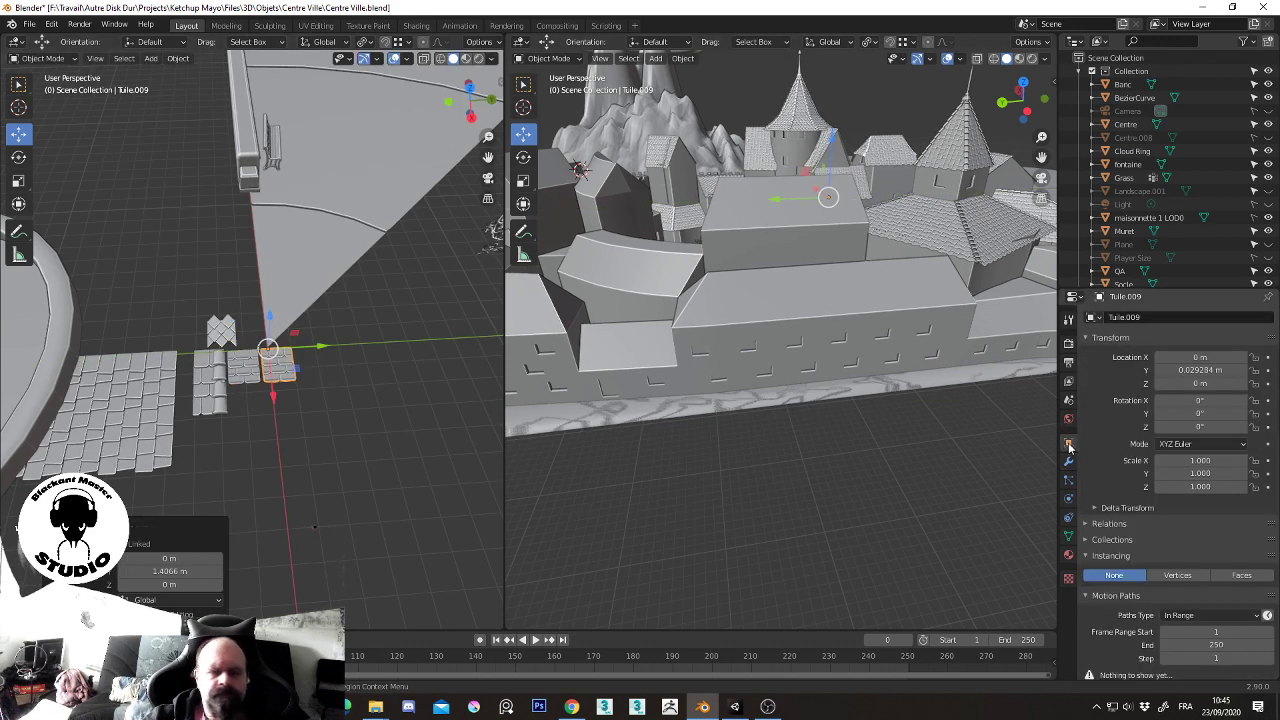
{"action": "double_click", "coordinate": [1216, 369]}
{"action": "type", "text": "0"}
{"action": "key", "text": "Return"}
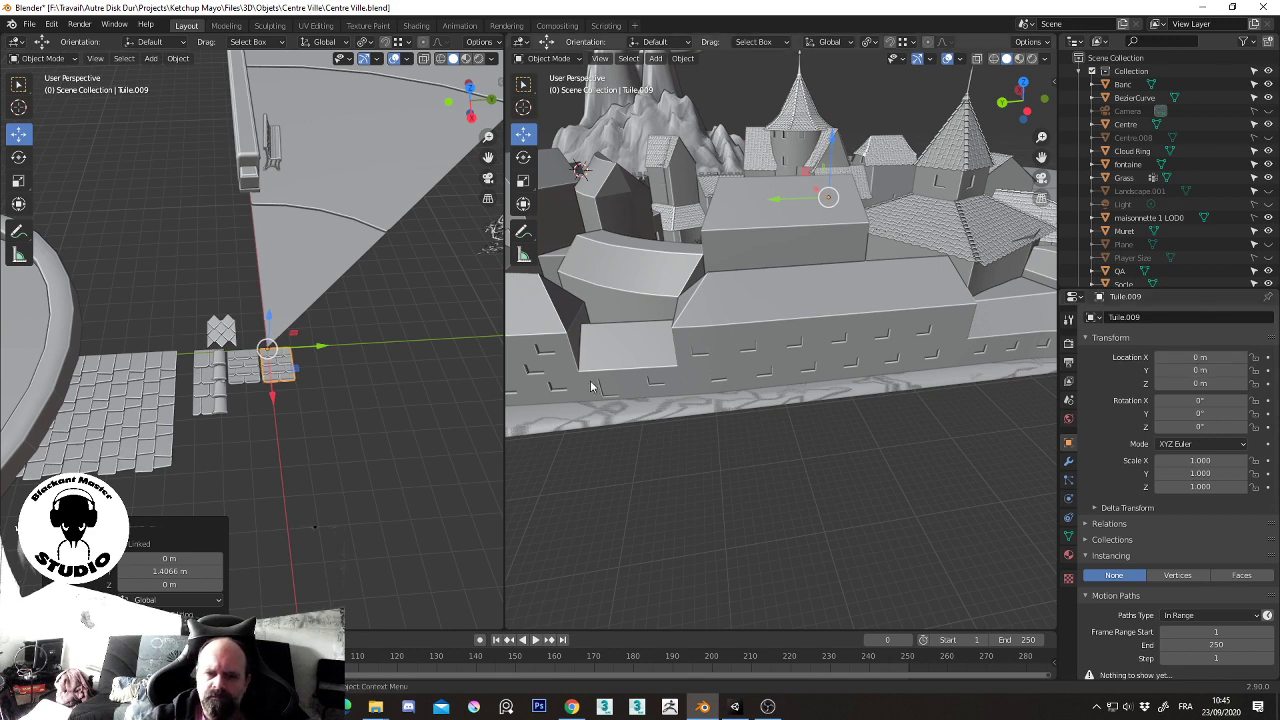
- Separate the roof edge run of Quartier D into its own object
{"action": "left_click", "coordinate": [775, 300]}
{"action": "key", "text": "Tab"}
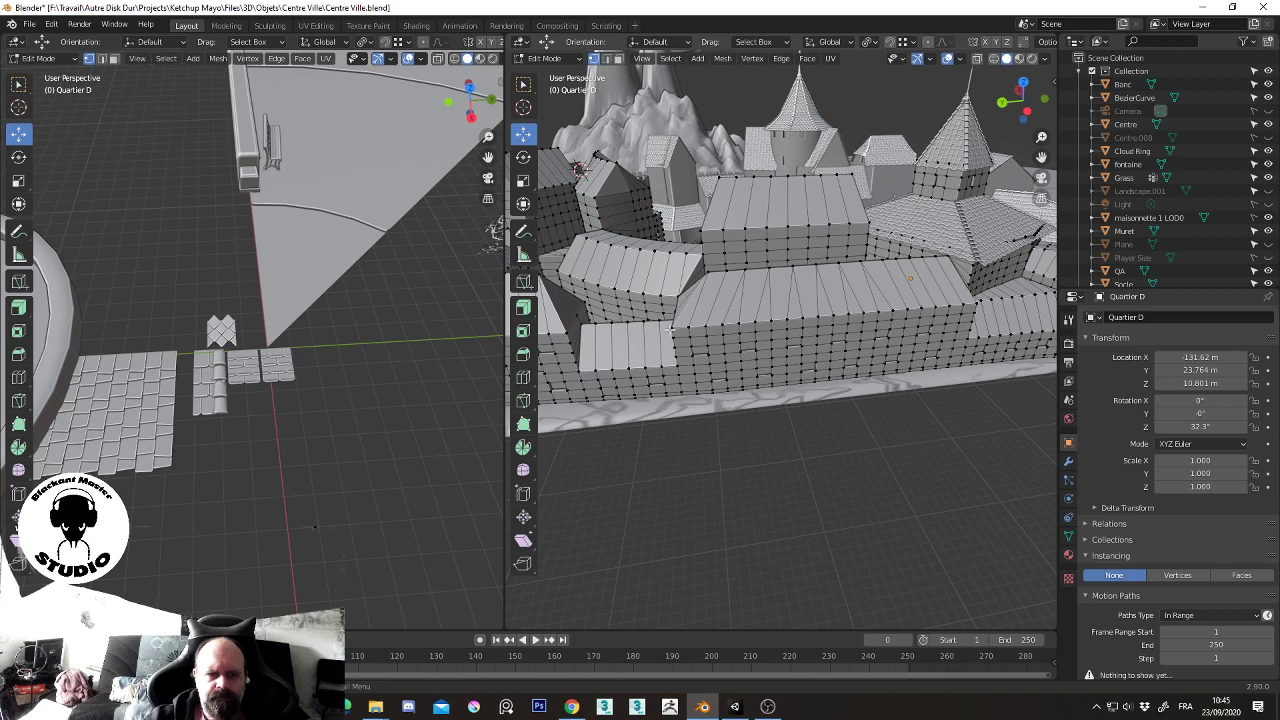
{"action": "key", "text": "2"}
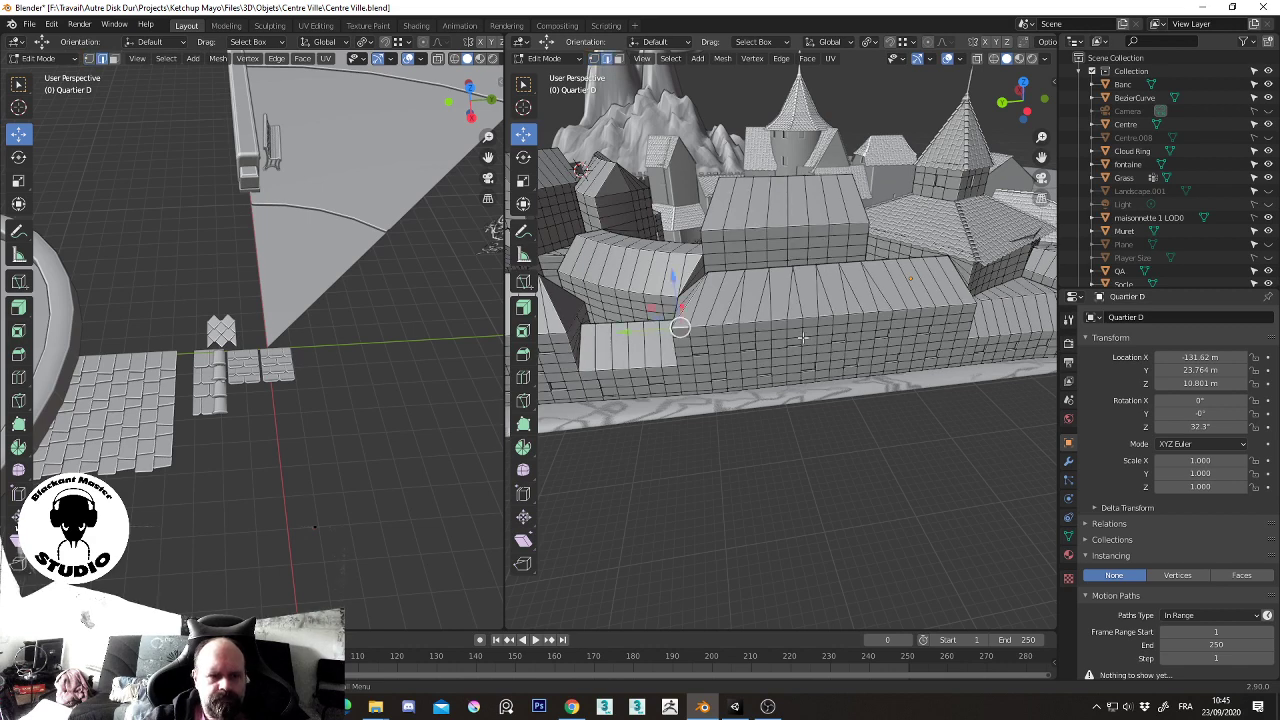
{"action": "left_click", "coordinate": [970, 303], "text": "ctrl"}
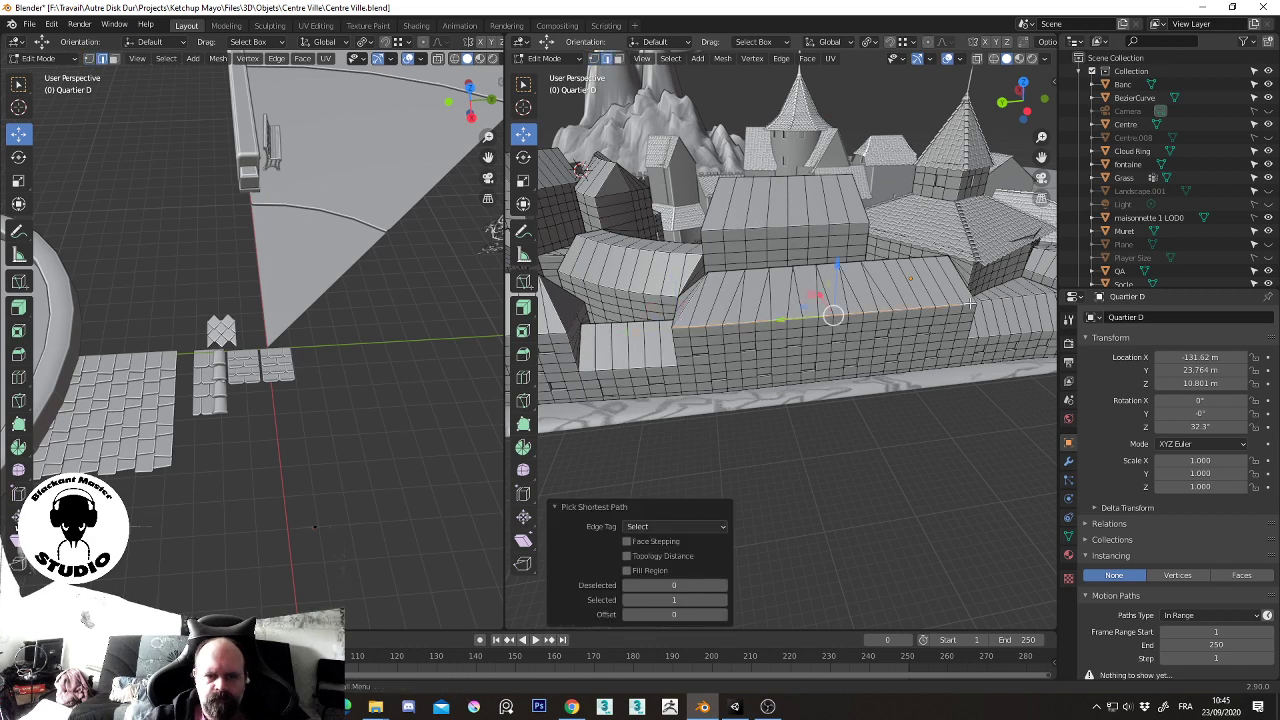
{"action": "right_click", "coordinate": [962, 290]}
{"action": "left_click", "coordinate": [962, 293]}
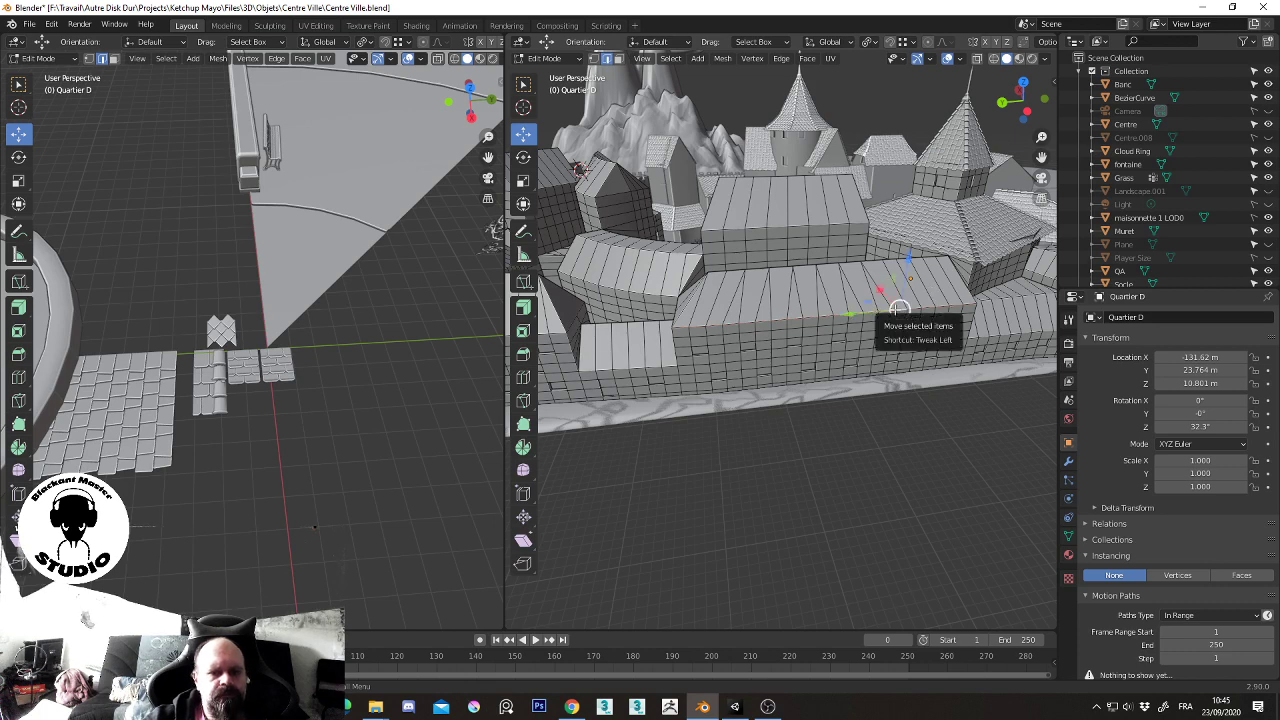
{"action": "key", "text": "Tab"}
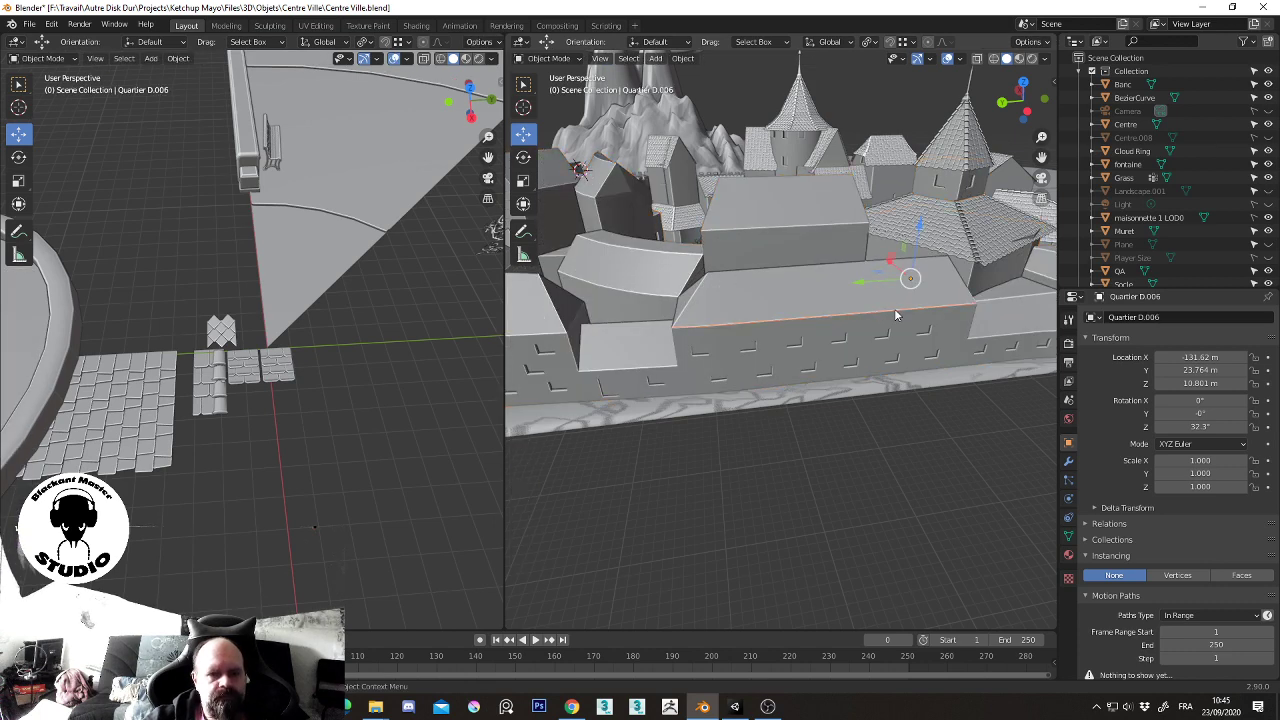
- Apply all transforms to the separated edge object and convert it to a curve
{"action": "left_click", "coordinate": [683, 58]}
{"action": "mouse_move", "coordinate": [697, 127]}
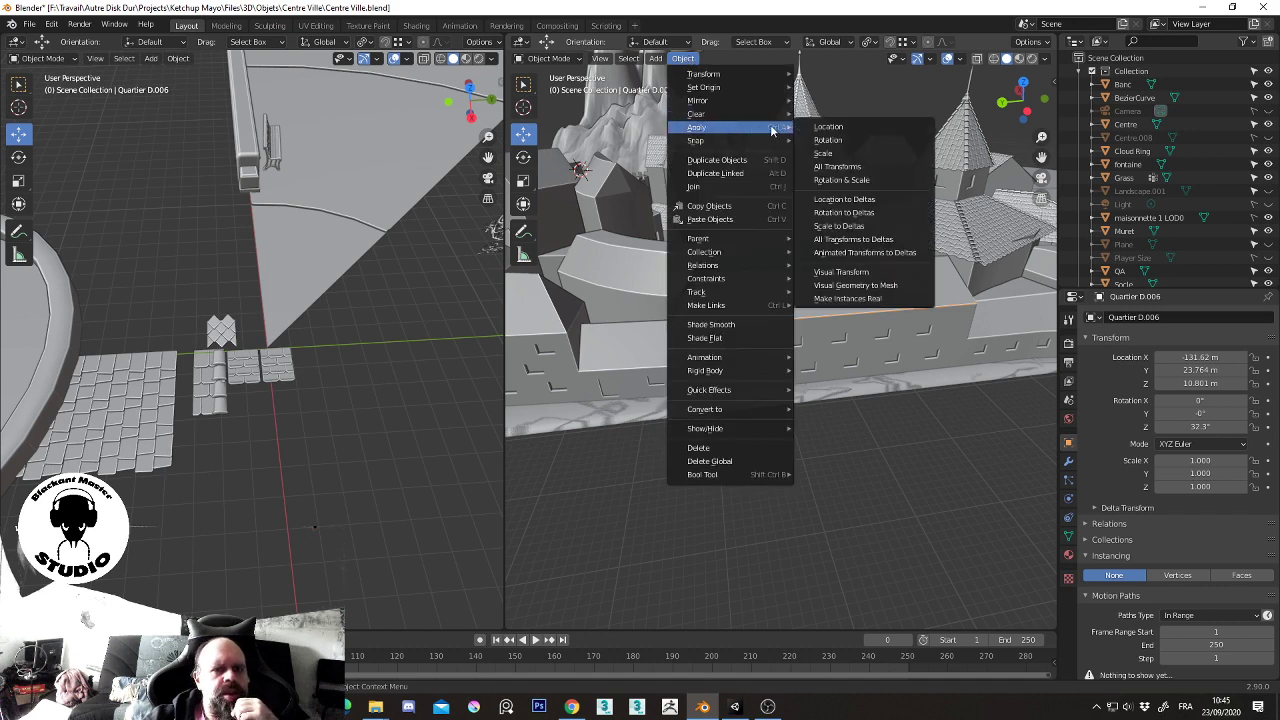
{"action": "left_click", "coordinate": [838, 168]}
{"action": "left_click", "coordinate": [683, 58]}
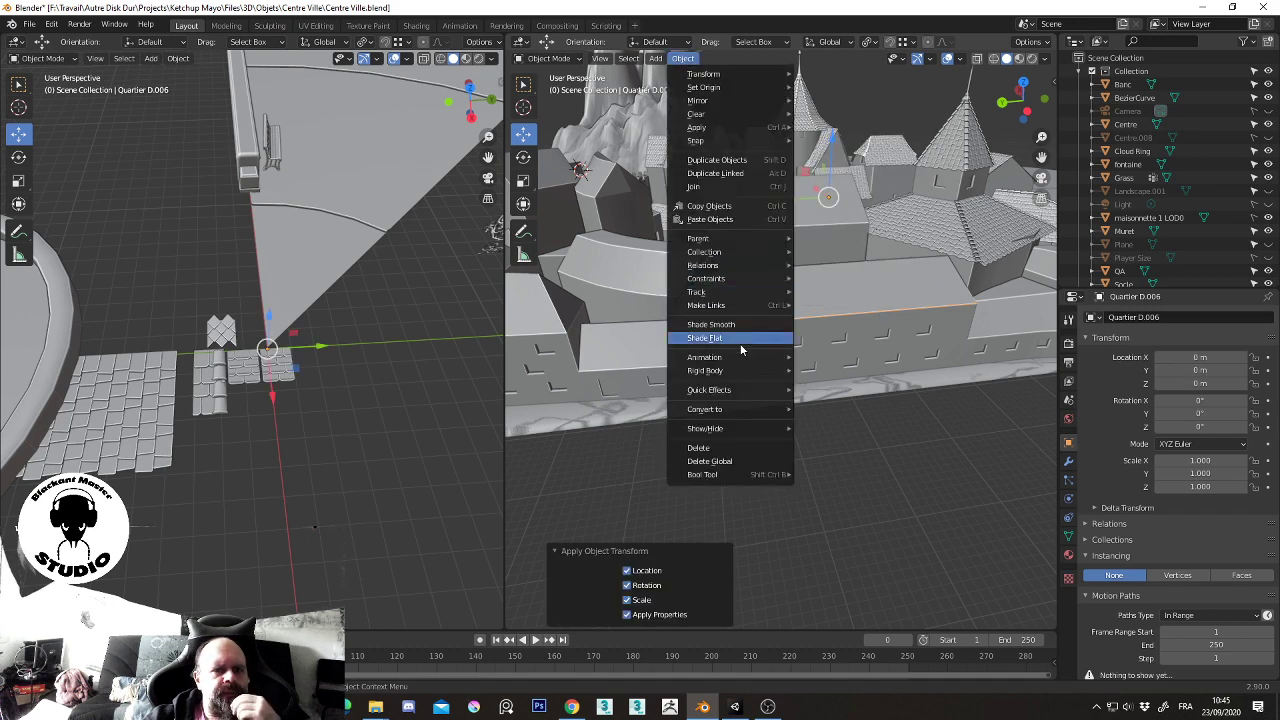
{"action": "mouse_move", "coordinate": [728, 409]}
{"action": "left_click", "coordinate": [836, 411]}
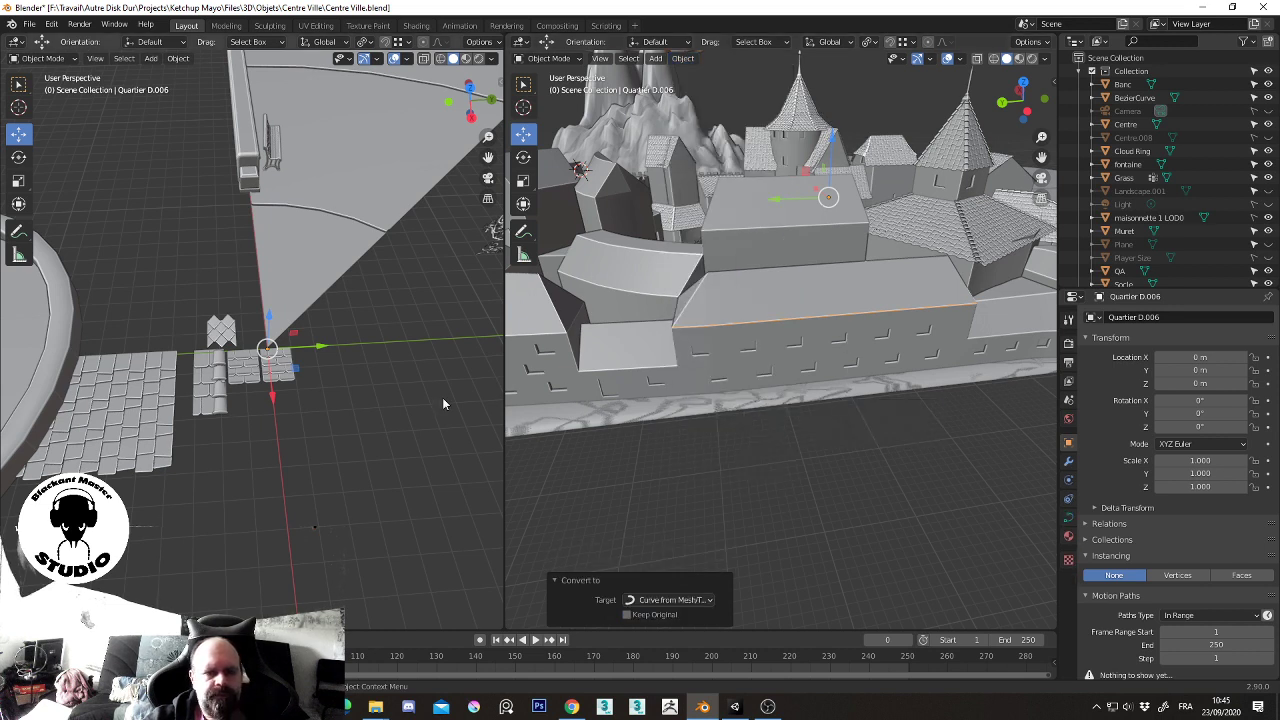
{"action": "left_click", "coordinate": [290, 380]}
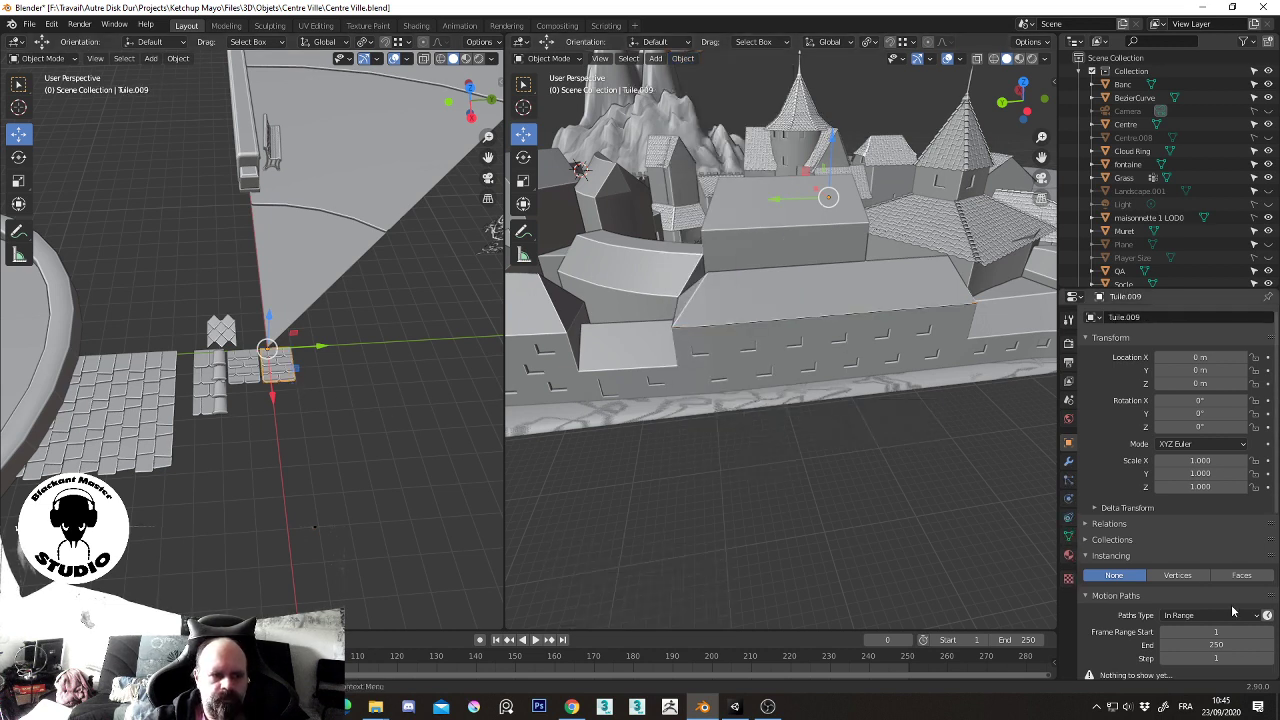
- Add a Curve modifier to Tuile.009 deforming along Y and following the Quartier D.006 curve
{"action": "left_click", "coordinate": [1068, 461]}
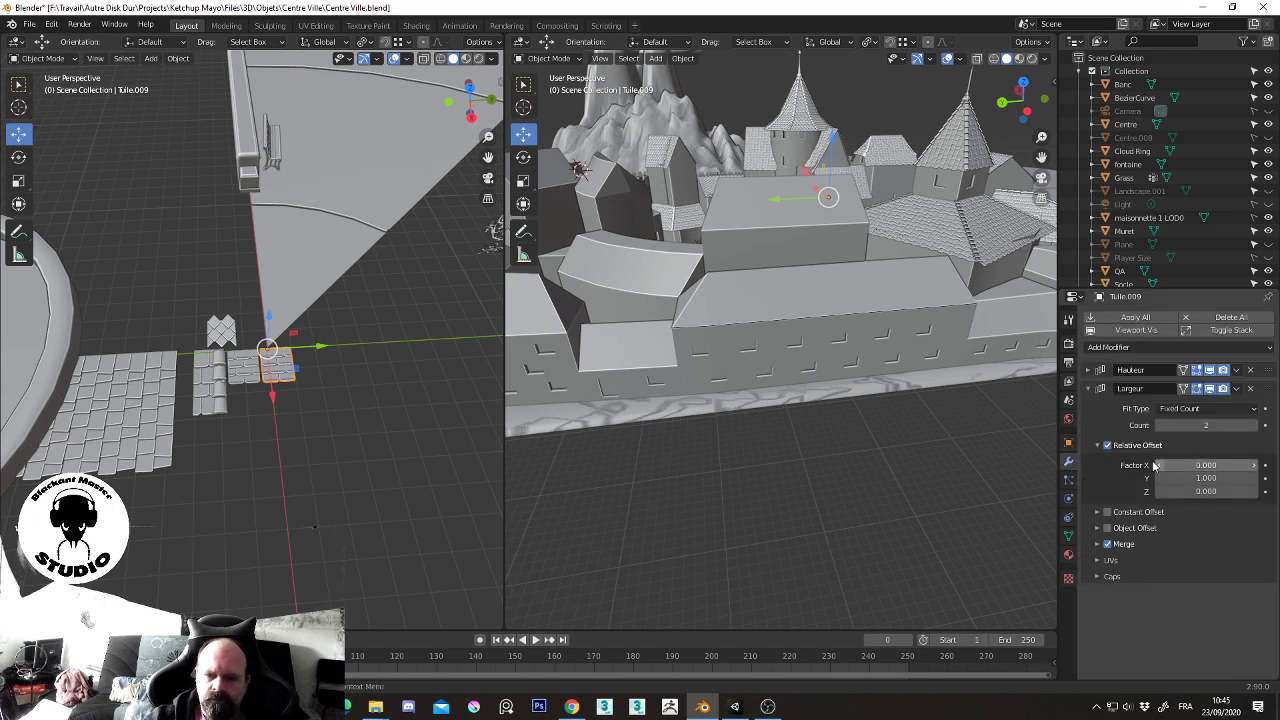
{"action": "left_click", "coordinate": [1089, 389]}
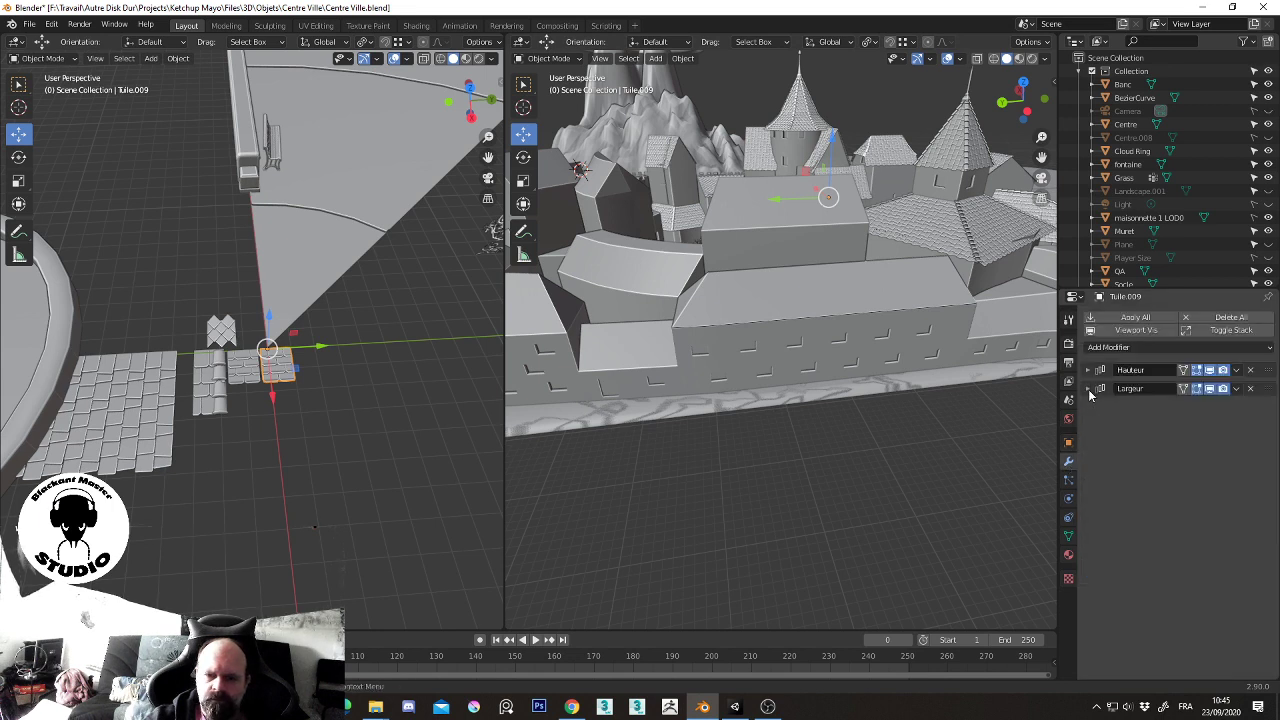
{"action": "left_click", "coordinate": [1149, 346]}
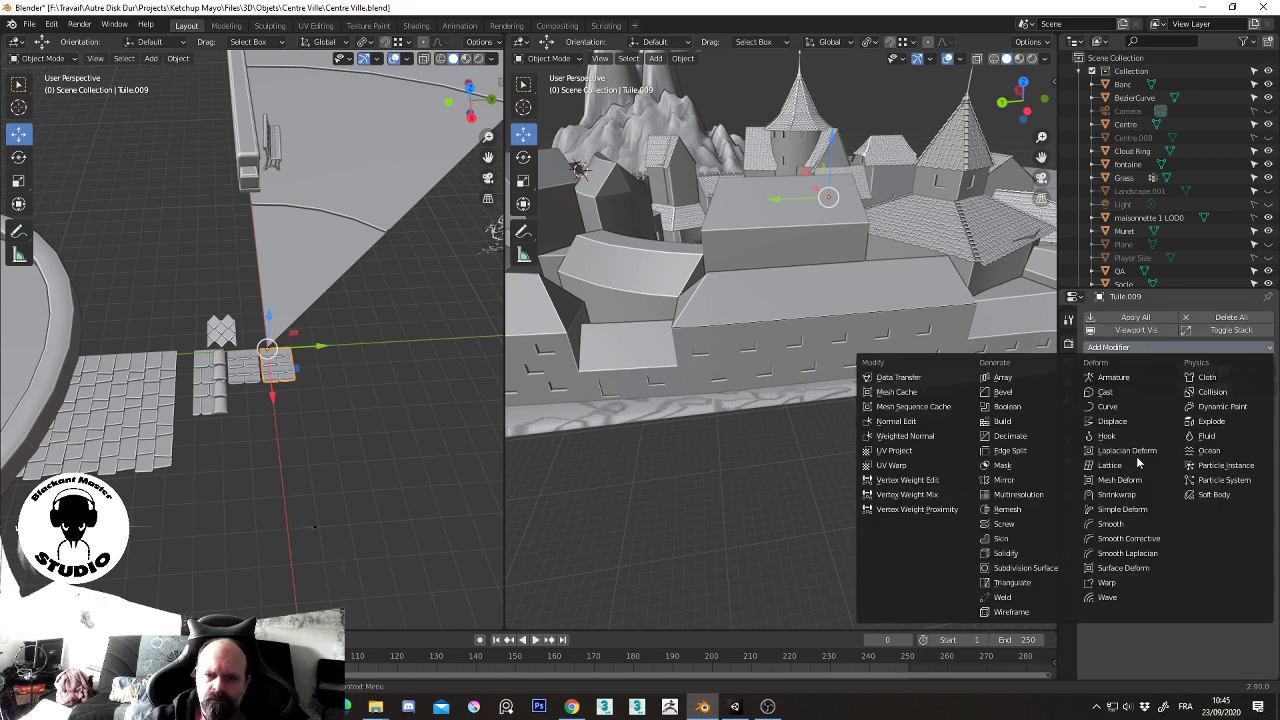
{"action": "left_click", "coordinate": [1108, 406]}
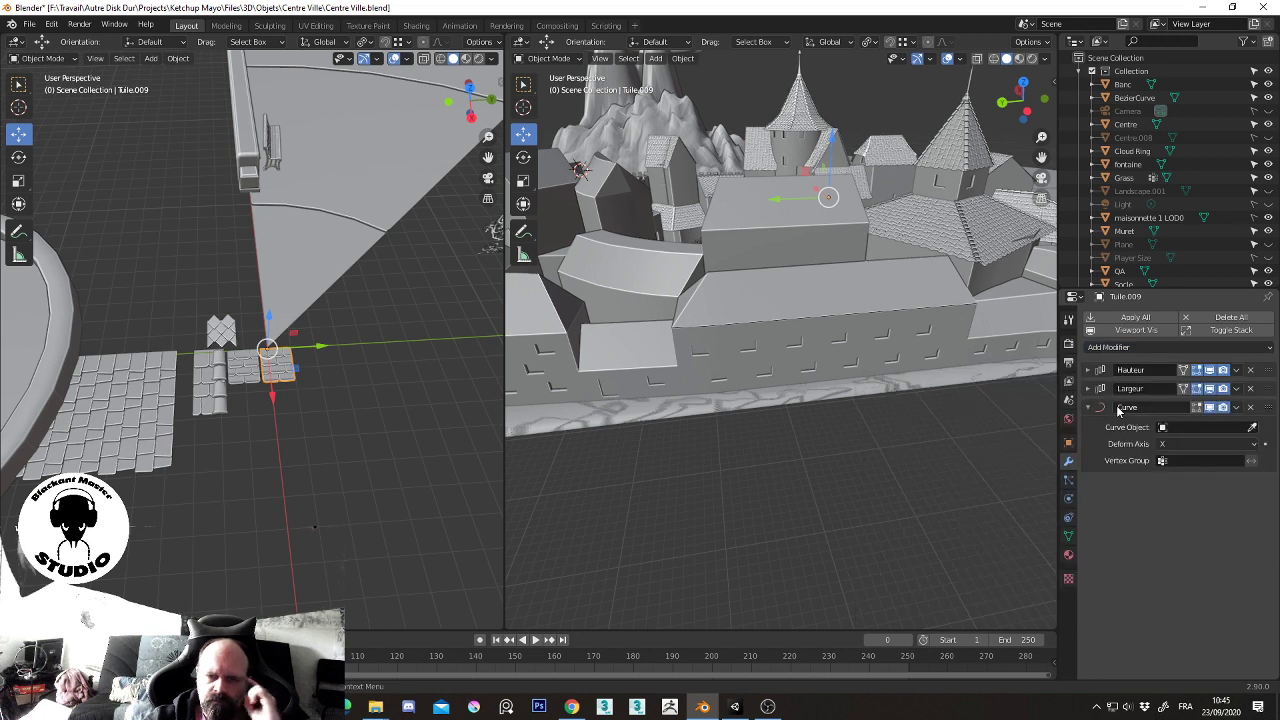
{"action": "left_click", "coordinate": [1231, 444]}
{"action": "left_click", "coordinate": [1206, 474]}
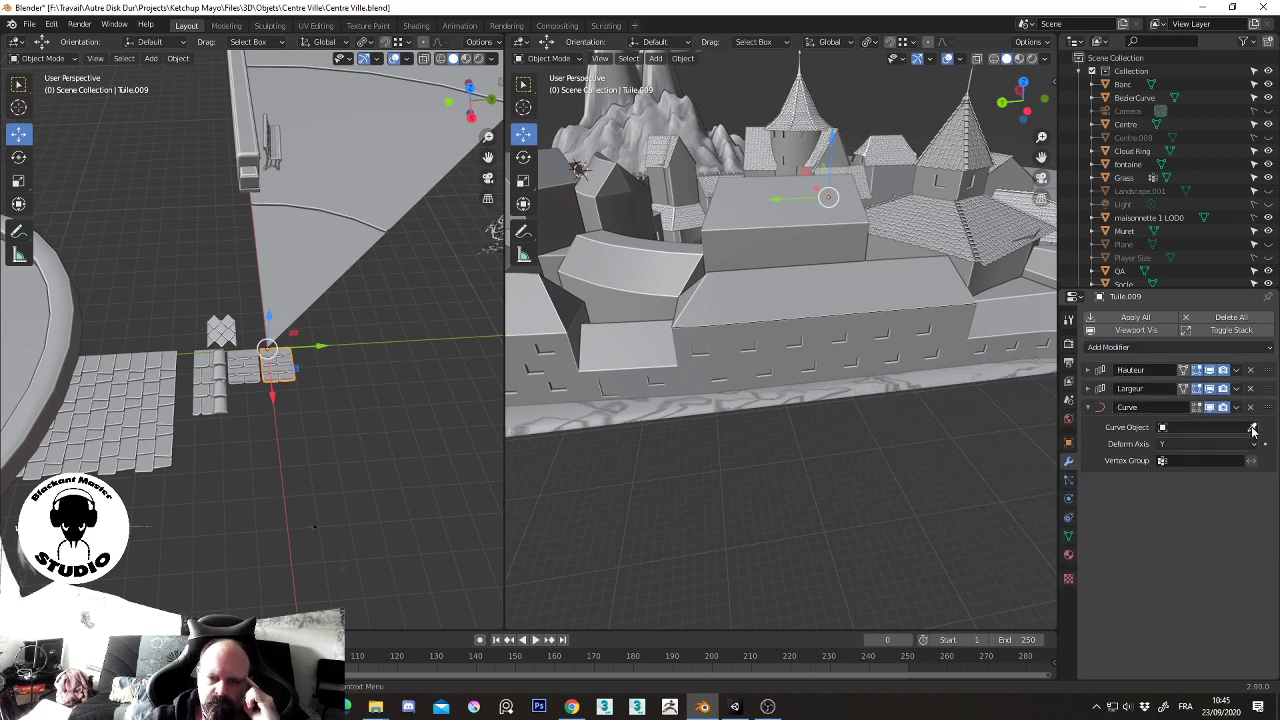
{"action": "left_click", "coordinate": [1252, 427]}
{"action": "left_click", "coordinate": [838, 311]}
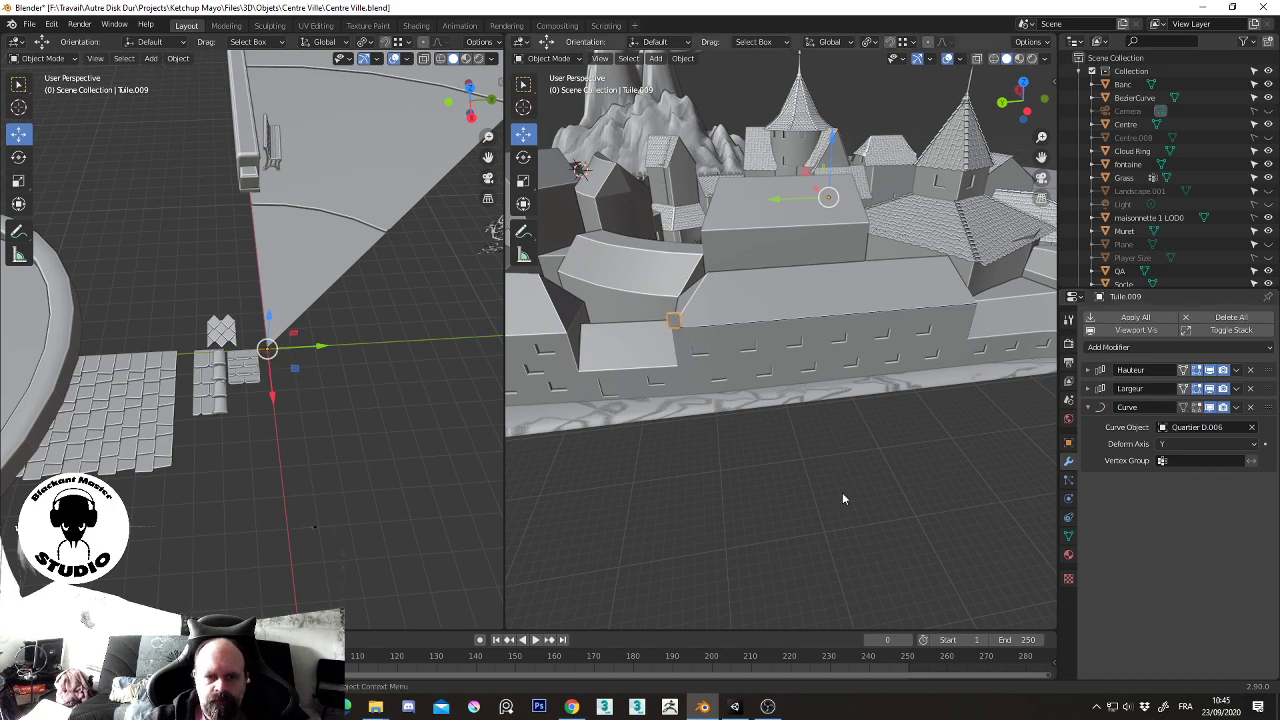
{"action": "scroll", "coordinate": [736, 338], "scroll_direction": "up", "scroll_amount": 5}
- Rotate the curved tile 121° around the Y axis to match the roof slope
{"action": "scroll", "coordinate": [700, 340], "scroll_direction": "down", "scroll_amount": 5}
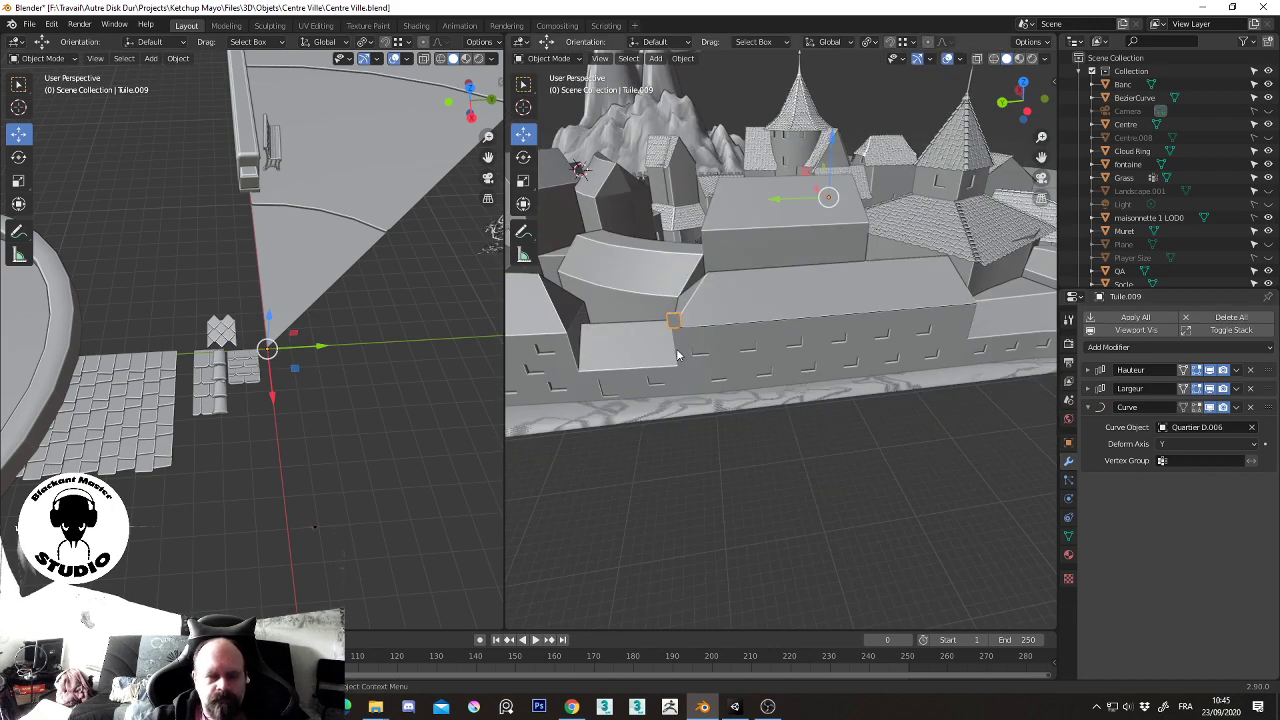
{"action": "middle_click_drag", "start_coordinate": [688, 353], "coordinate": [762, 366]}
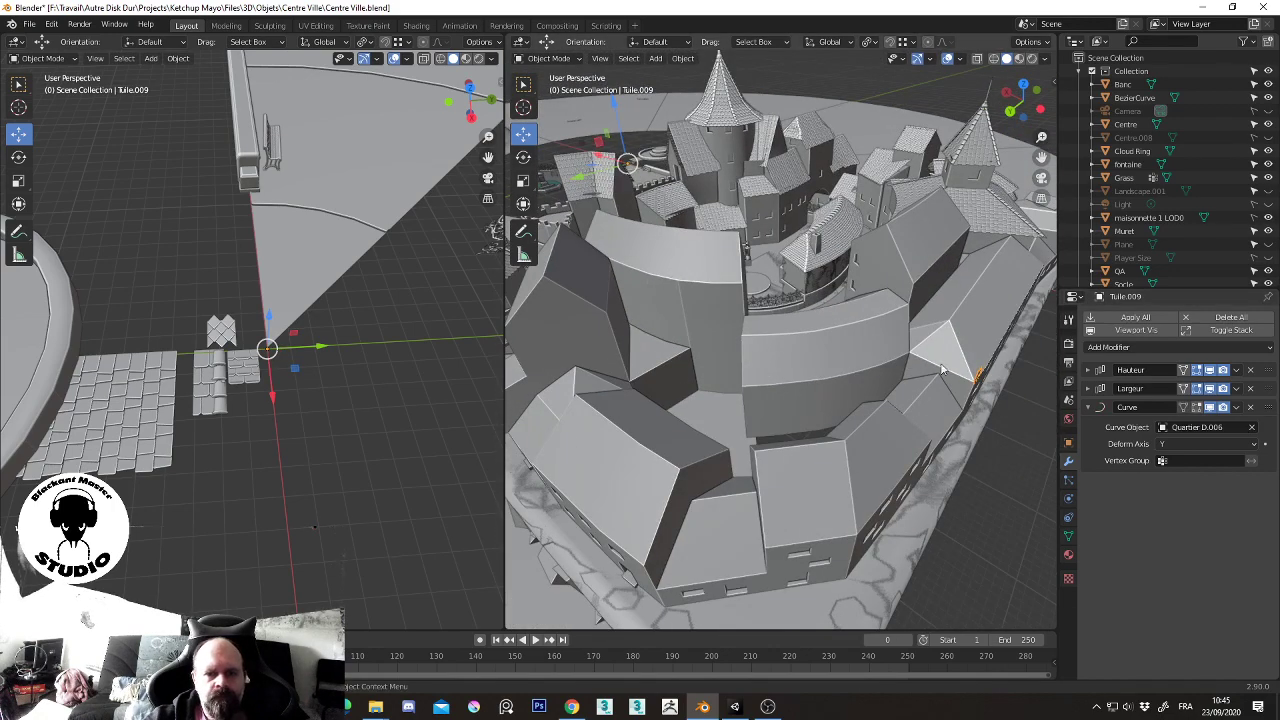
{"action": "middle_click_drag", "start_coordinate": [941, 370], "coordinate": [784, 432]}
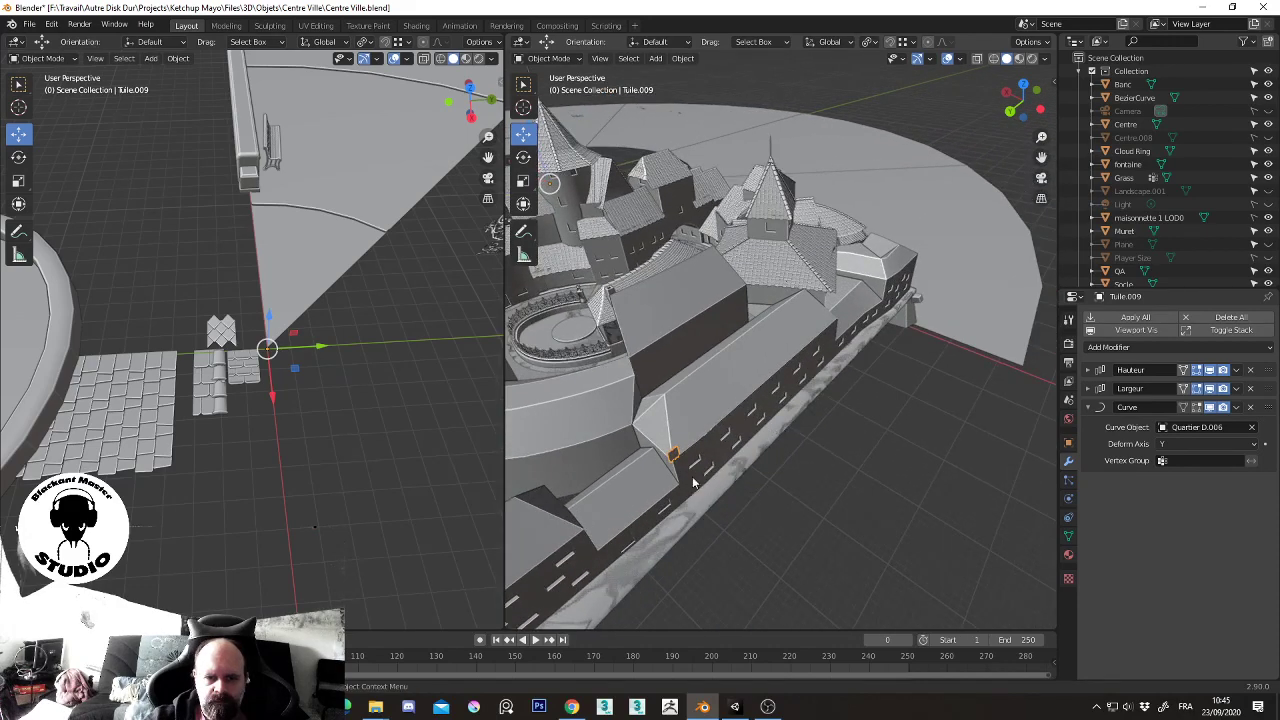
{"action": "scroll", "coordinate": [743, 417], "scroll_direction": "up", "scroll_amount": 1}
{"action": "scroll", "coordinate": [760, 405], "scroll_direction": "up", "scroll_amount": 2}
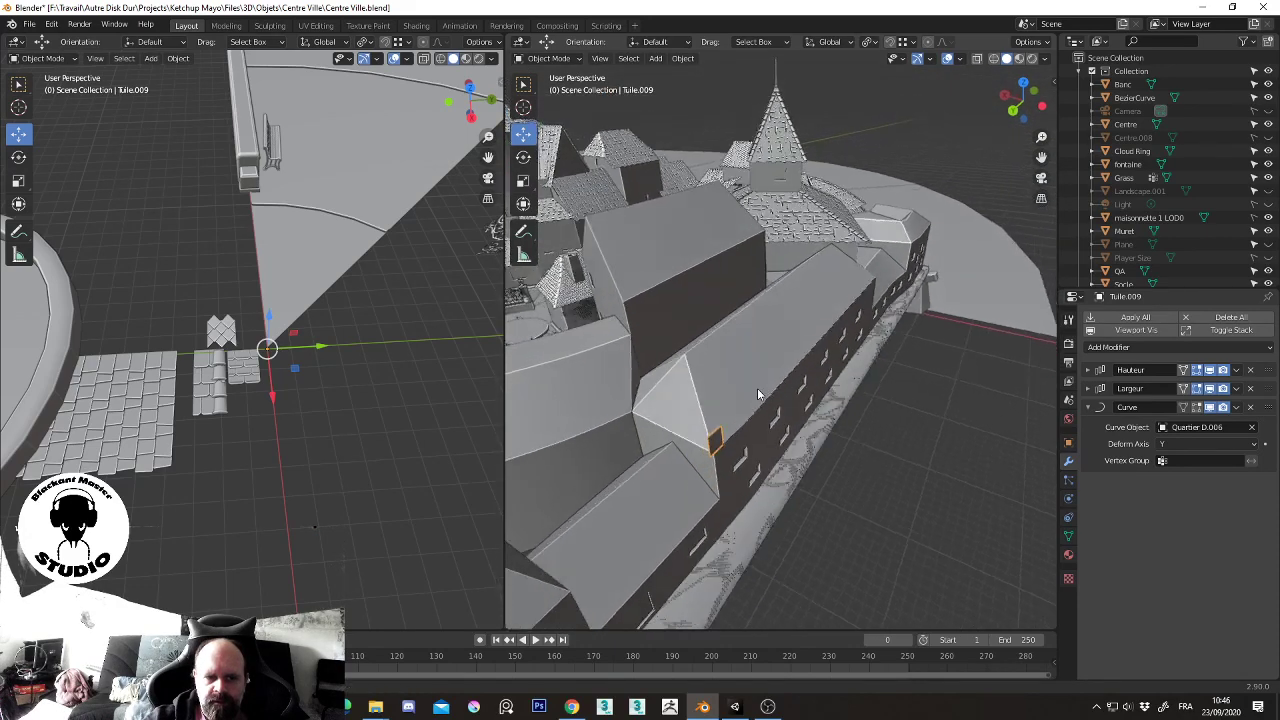
{"action": "scroll", "coordinate": [784, 392], "scroll_direction": "up", "scroll_amount": 1}
{"action": "scroll", "coordinate": [815, 376], "scroll_direction": "up", "scroll_amount": 1}
{"action": "mouse_move", "coordinate": [815, 376]}
{"action": "middle_mouse_down"}
{"action": "mouse_move", "coordinate": [868, 386]}
{"action": "mouse_move", "coordinate": [808, 390]}
{"action": "middle_mouse_up"}
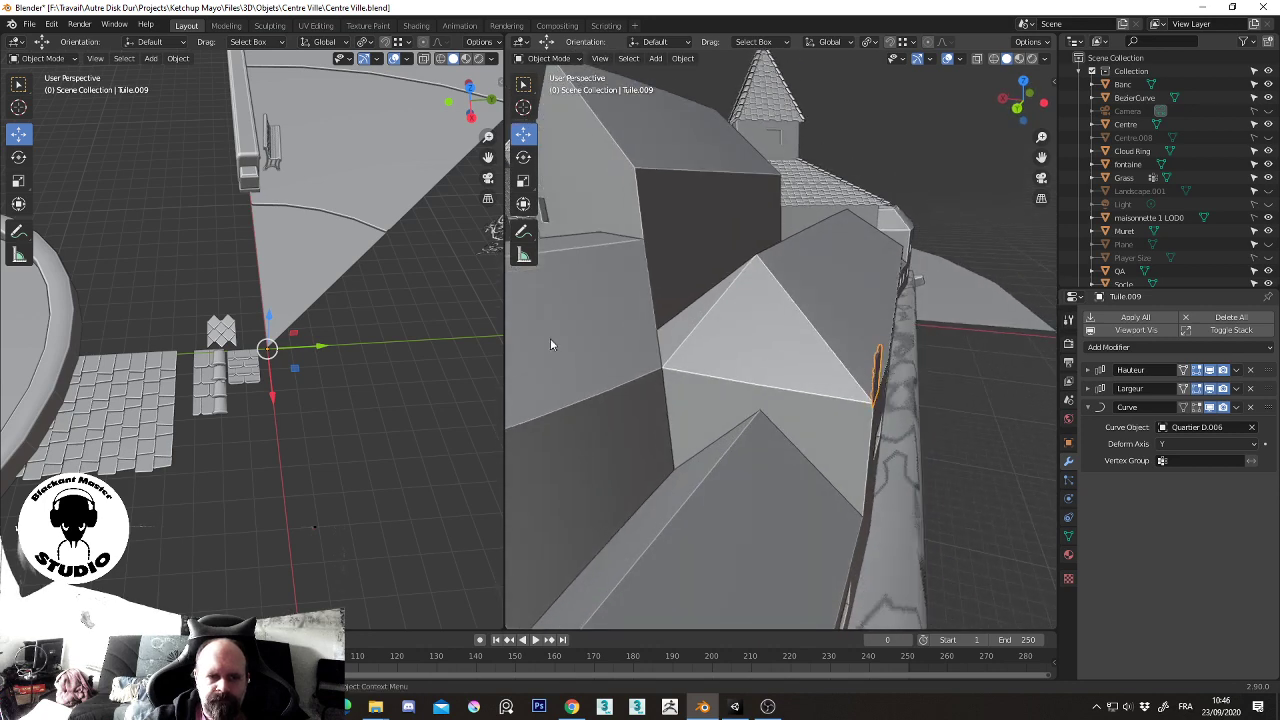
{"action": "key", "text": "g"}
{"action": "key", "text": "y"}
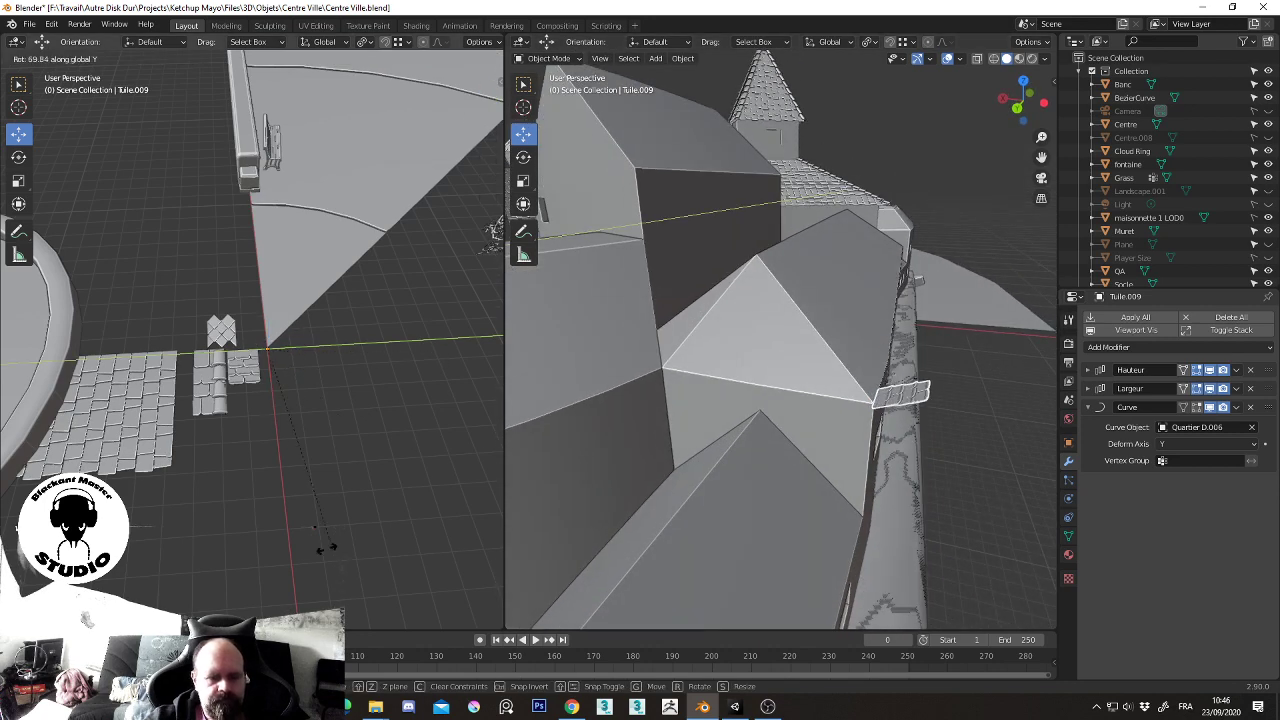
{"action": "left_click", "coordinate": [220, 421]}
- Move the tile 4.042 m along X and raise it 4.5397 m onto the long building's roof
{"action": "mouse_move", "coordinate": [364, 405]}
{"action": "middle_mouse_down"}
{"action": "mouse_move", "coordinate": [245, 393]}
{"action": "mouse_move", "coordinate": [203, 330]}
{"action": "mouse_move", "coordinate": [271, 465]}
{"action": "middle_mouse_up"}
{"action": "key", "text": "g"}
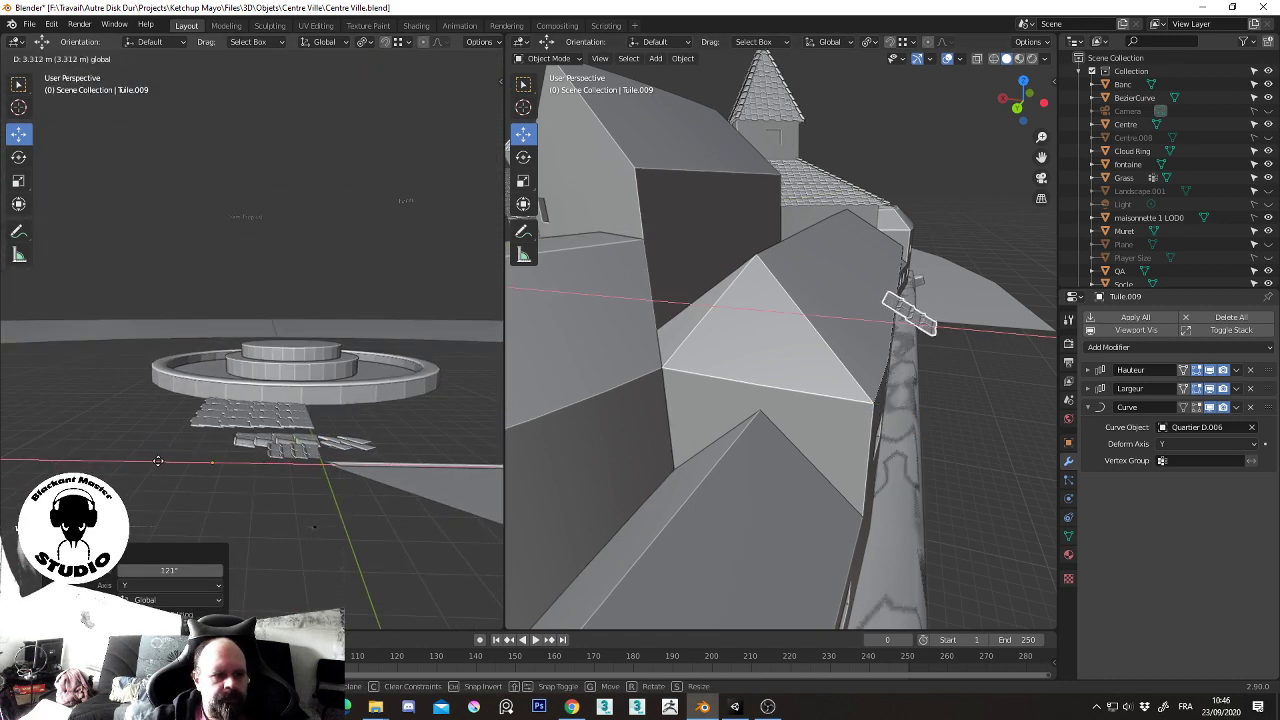
{"action": "left_click", "coordinate": [158, 459]}
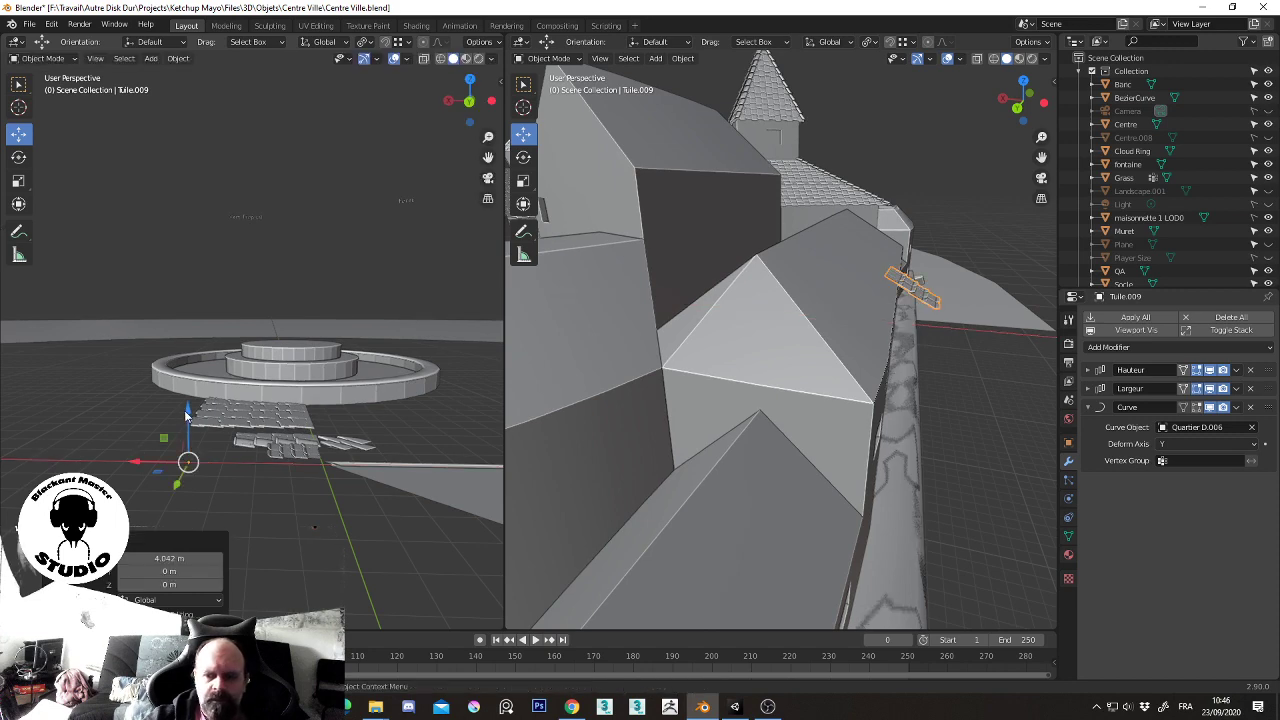
{"action": "left_click_drag", "start_coordinate": [186, 412], "coordinate": [193, 271]}
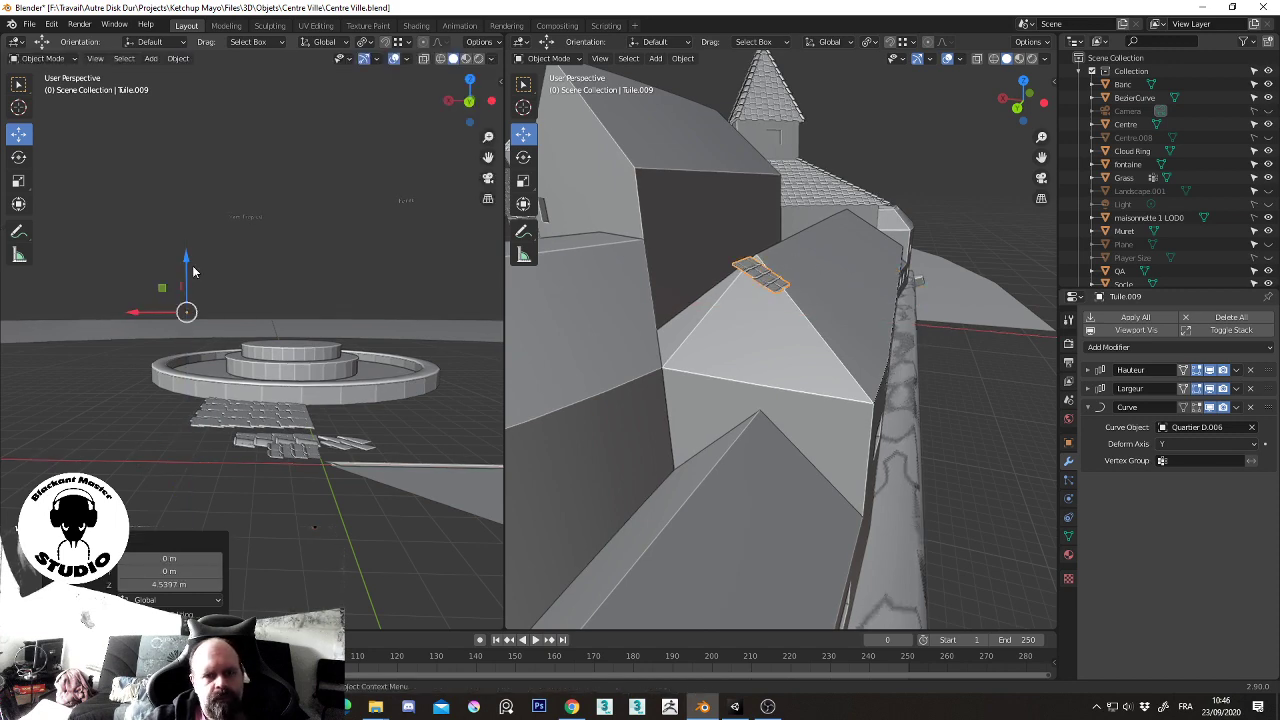
{"action": "middle_click_drag", "start_coordinate": [743, 293], "coordinate": [665, 330]}
{"action": "middle_click_drag", "start_coordinate": [698, 312], "coordinate": [750, 302]}
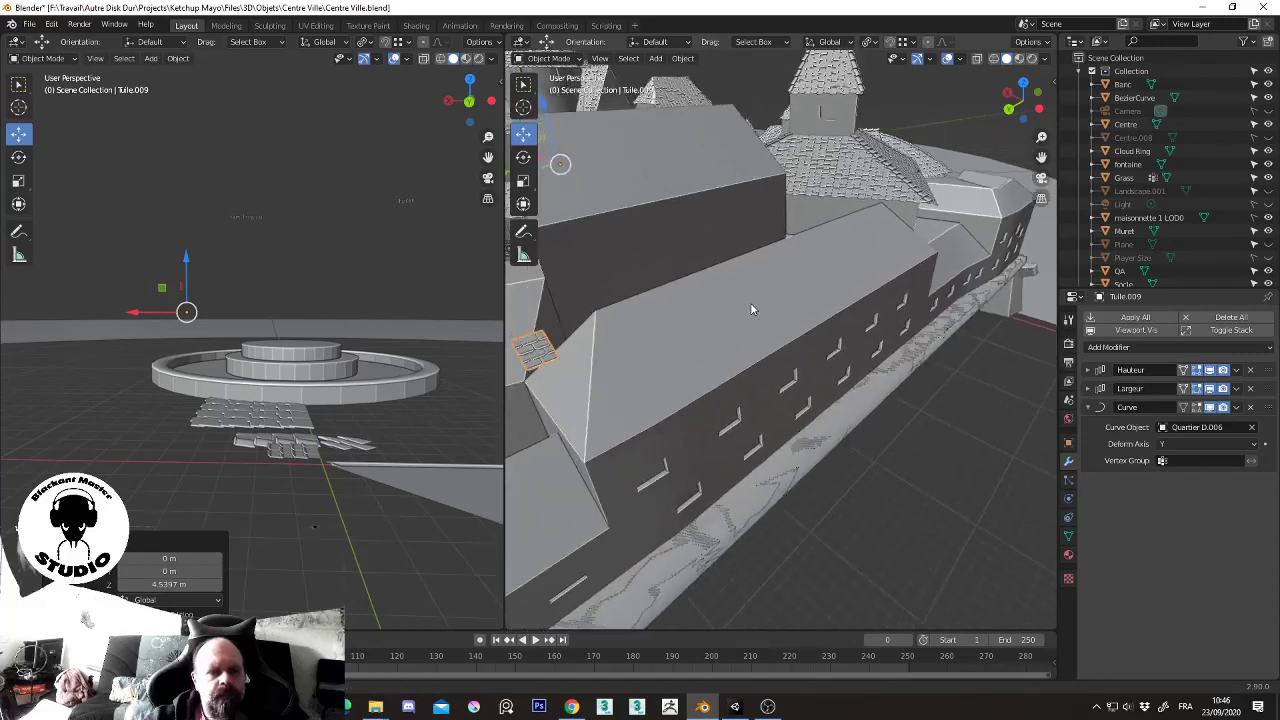
{"action": "scroll", "coordinate": [750, 302], "scroll_direction": "up", "scroll_amount": 3}
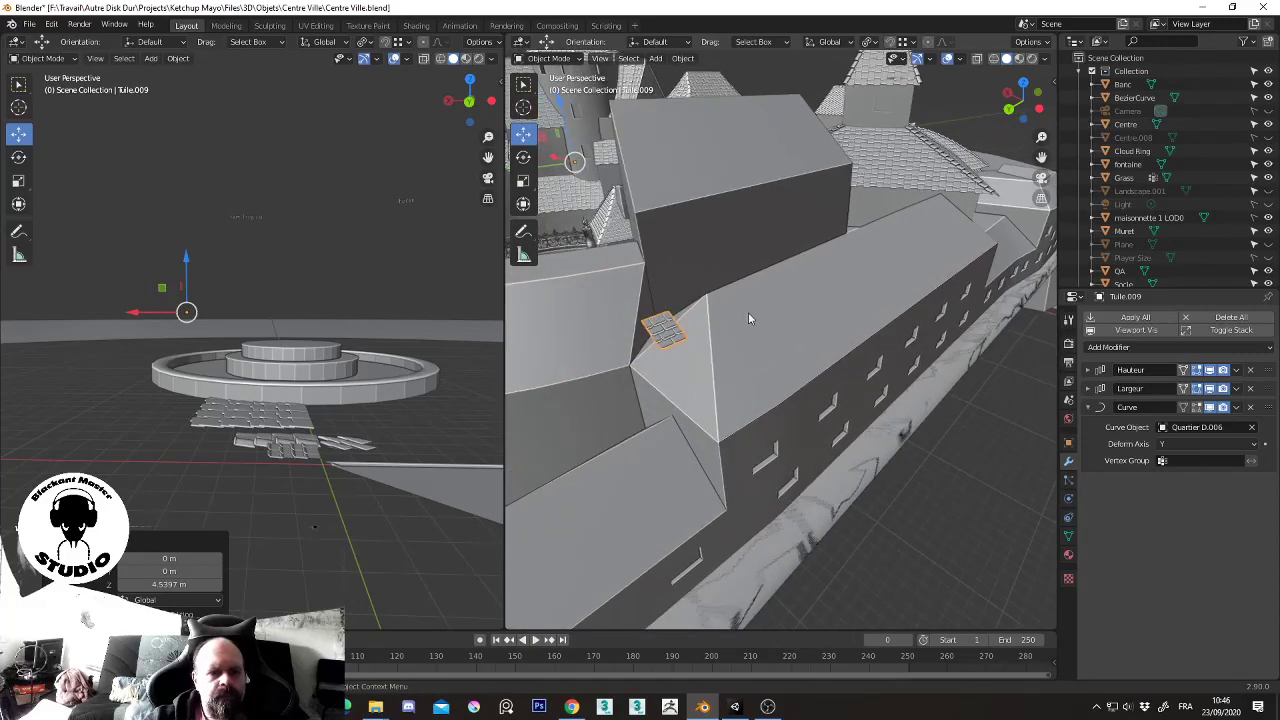
- Raise the Largeur array count on Tuile.009 to 52 so the strip runs along the roof edge
{"action": "left_click", "coordinate": [1089, 389]}
{"action": "left_click", "coordinate": [1256, 426]}
{"action": "left_click", "coordinate": [1256, 426]}
{"action": "left_click", "coordinate": [1256, 426]}
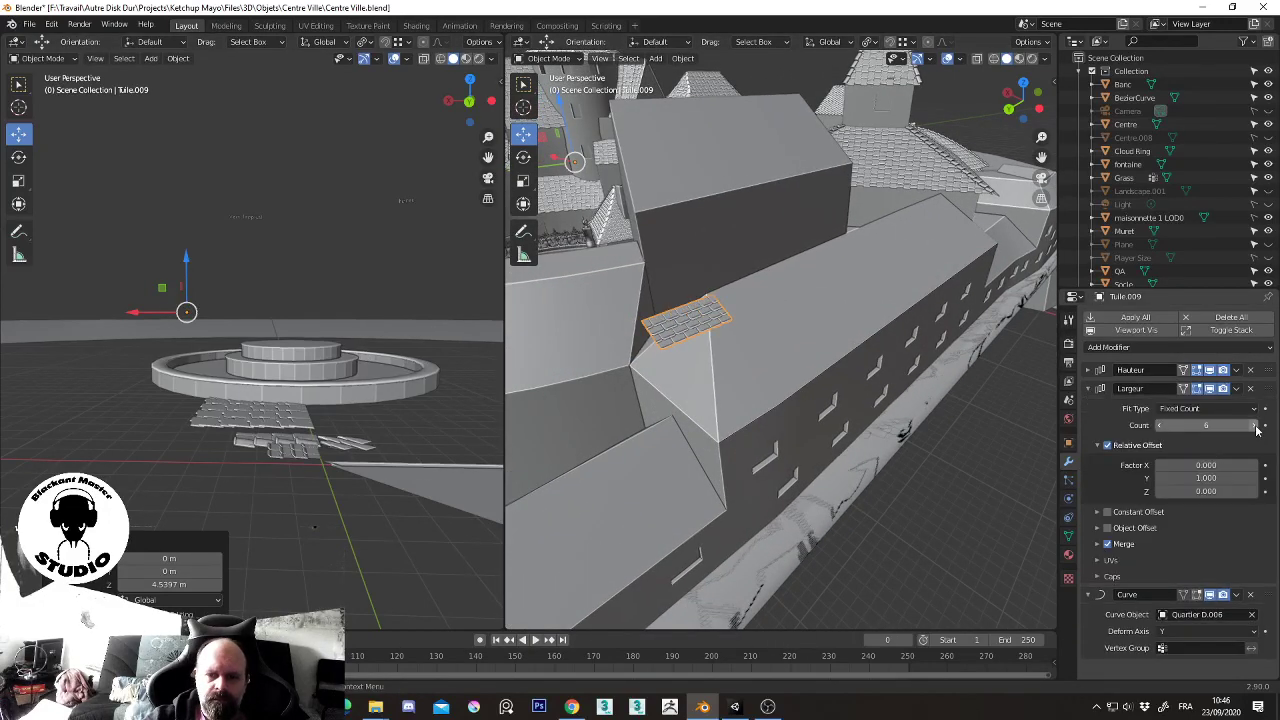
{"action": "left_click", "coordinate": [1256, 426]}
{"action": "left_click", "coordinate": [1256, 426]}
{"action": "left_click", "coordinate": [1256, 426]}
{"action": "left_click", "coordinate": [1256, 426]}
{"action": "left_click", "coordinate": [1256, 426]}
{"action": "left_click", "coordinate": [1256, 426]}
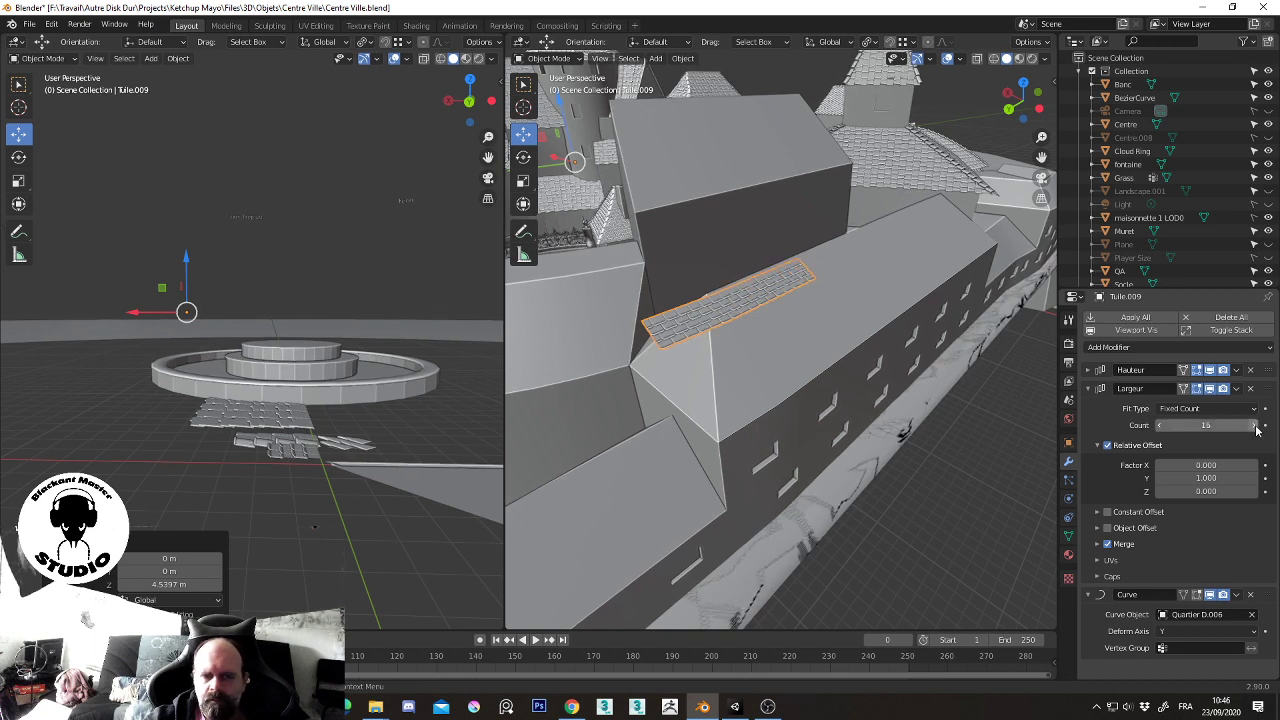
{"action": "left_click", "coordinate": [1256, 426]}
{"action": "left_click", "coordinate": [1256, 426]}
{"action": "left_click", "coordinate": [1256, 426]}
{"action": "left_click", "coordinate": [1256, 426]}
{"action": "left_click", "coordinate": [1256, 426]}
{"action": "left_click", "coordinate": [1256, 426]}
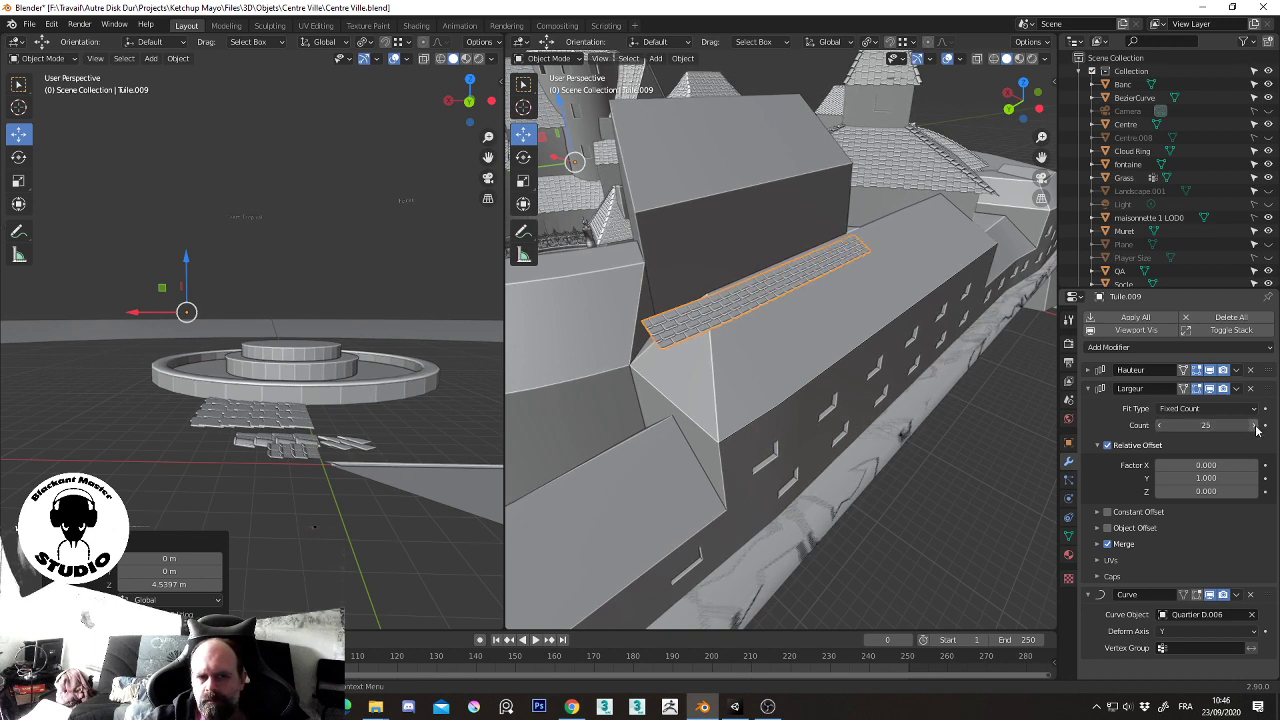
{"action": "left_click", "coordinate": [1256, 426]}
{"action": "left_click", "coordinate": [1256, 426]}
{"action": "left_click", "coordinate": [1256, 426]}
{"action": "left_click", "coordinate": [1256, 426]}
{"action": "left_click", "coordinate": [1256, 426]}
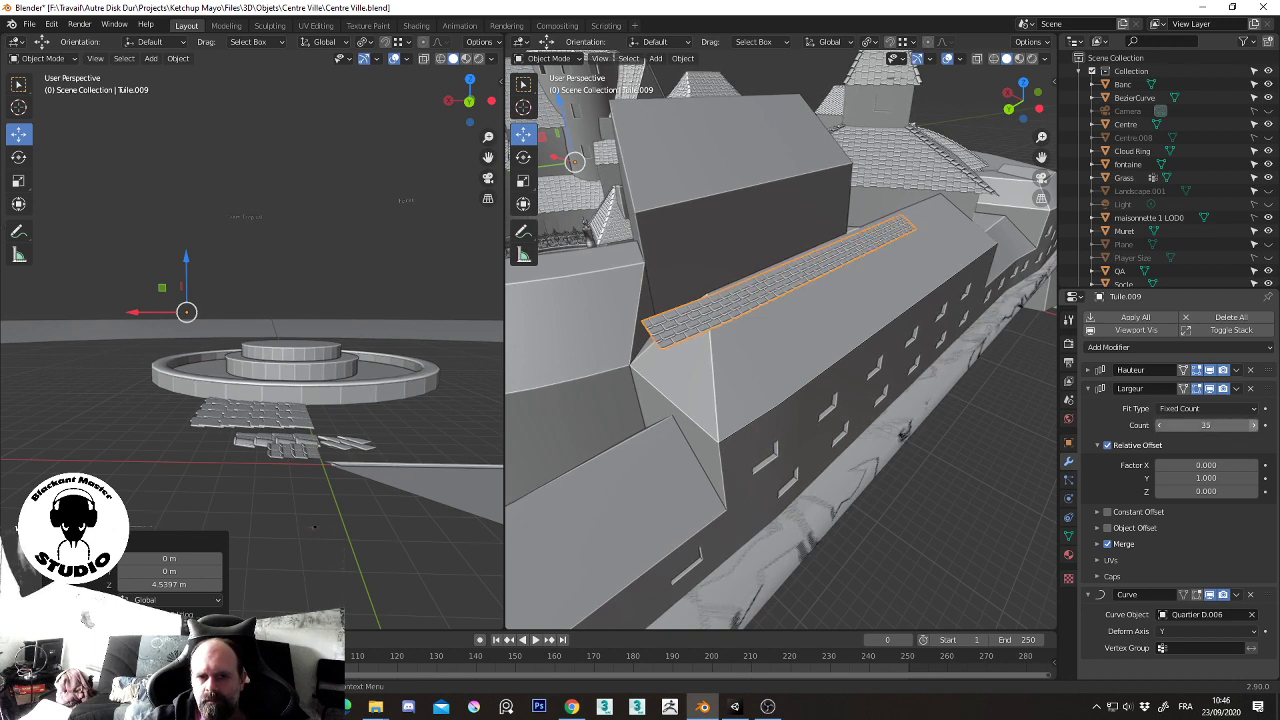
{"action": "left_click", "coordinate": [1256, 426]}
{"action": "left_click", "coordinate": [1256, 426]}
{"action": "left_click", "coordinate": [1256, 426]}
{"action": "left_click", "coordinate": [1256, 426]}
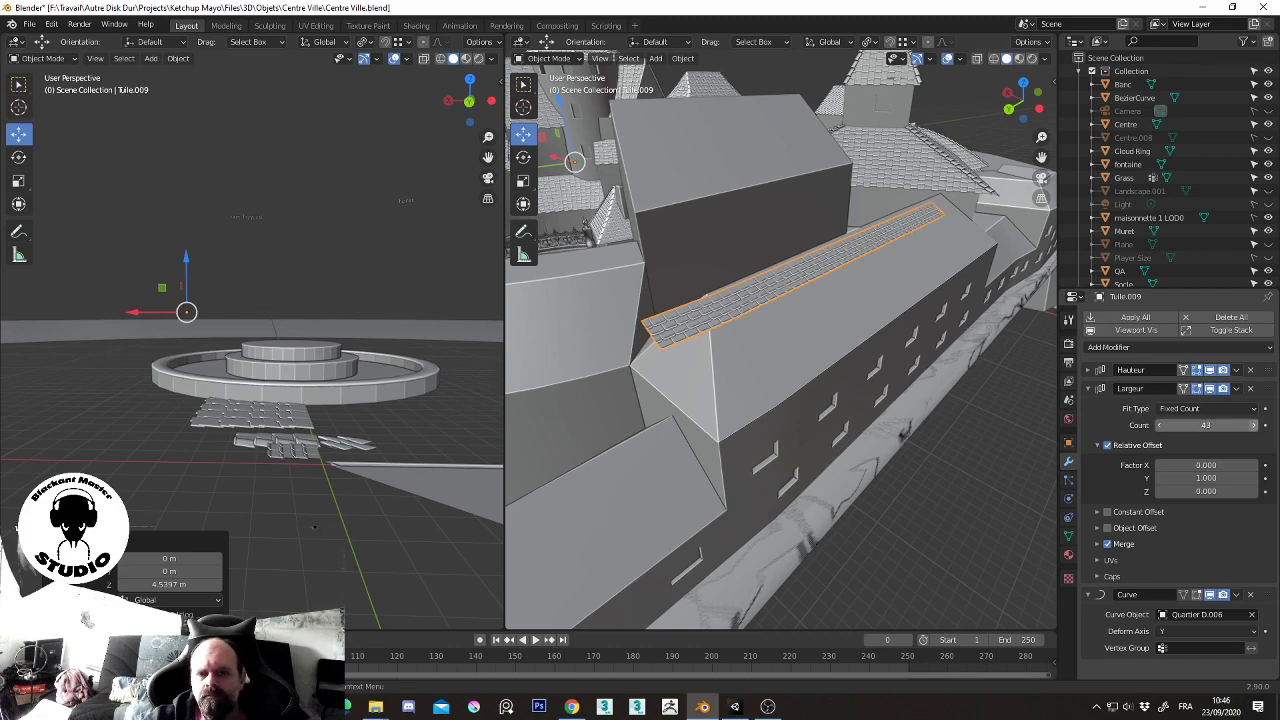
{"action": "left_click", "coordinate": [1256, 426]}
{"action": "left_click", "coordinate": [1256, 426]}
{"action": "left_click", "coordinate": [1256, 426]}
{"action": "left_click", "coordinate": [1256, 426]}
{"action": "left_click", "coordinate": [1256, 426]}
{"action": "mouse_move", "coordinate": [760, 380]}
{"action": "middle_mouse_down"}
{"action": "mouse_move", "coordinate": [797, 388]}
{"action": "mouse_move", "coordinate": [770, 400]}
{"action": "middle_mouse_up"}
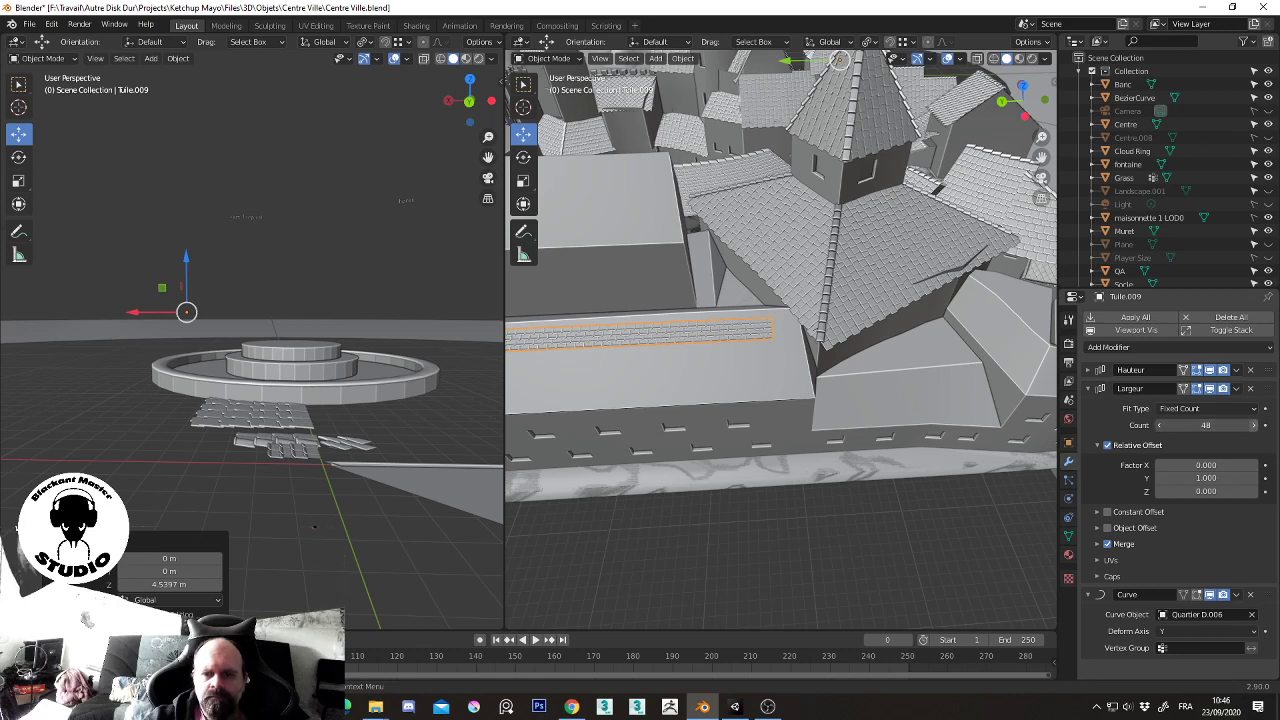
{"action": "left_click", "coordinate": [1253, 425]}
{"action": "left_click", "coordinate": [1253, 425]}
{"action": "left_click", "coordinate": [1256, 426]}
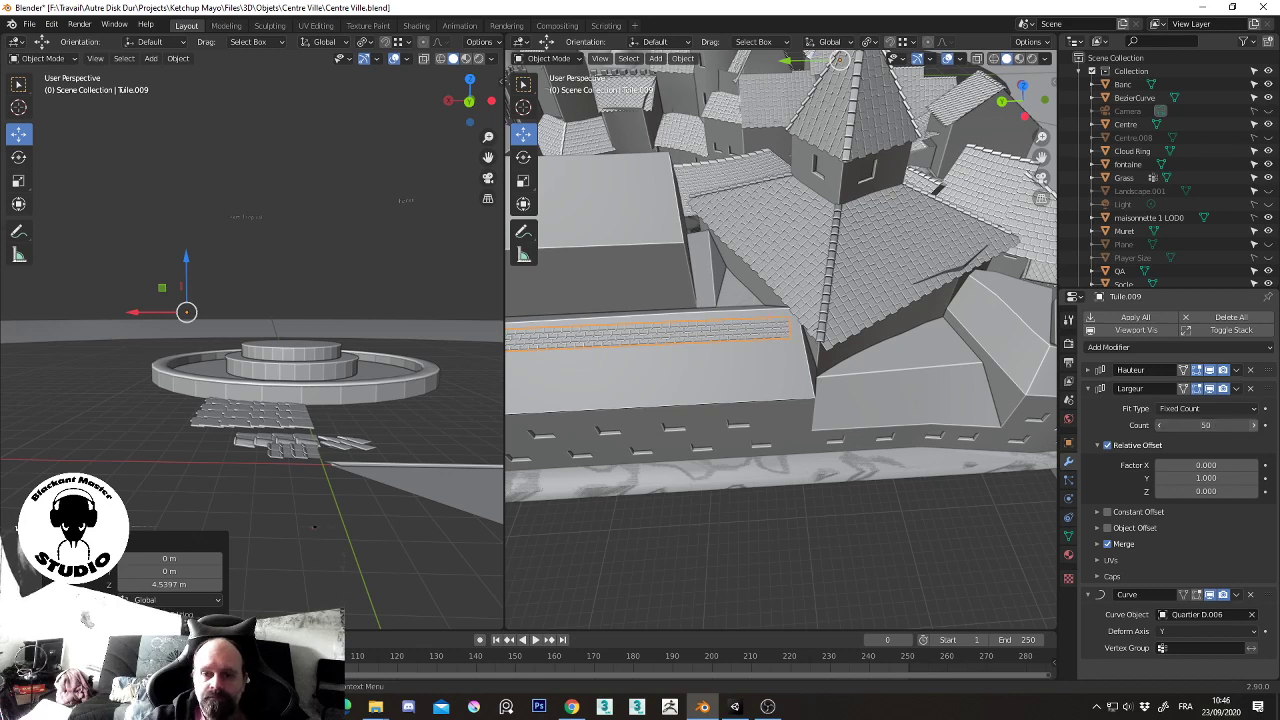
{"action": "left_click", "coordinate": [1256, 426]}
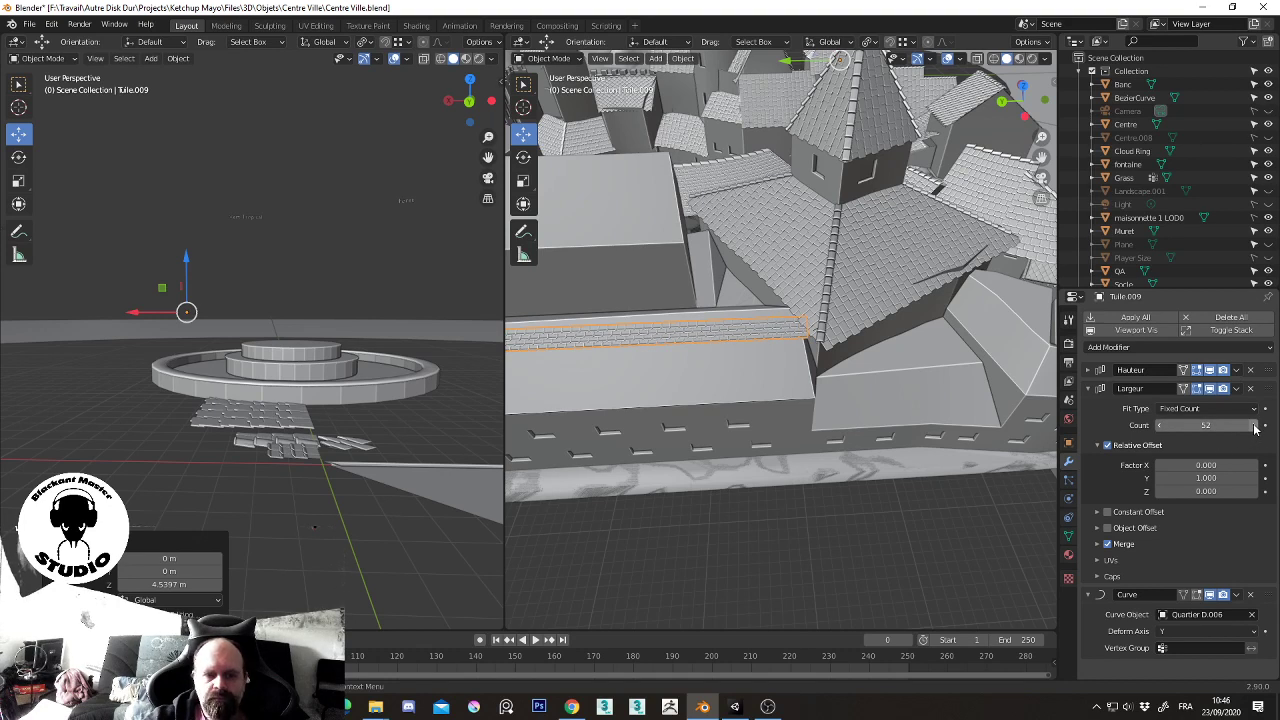
- Set the Largeur count to 53 and nudge the strip along X and Z to lie flush on the roof
{"action": "left_click", "coordinate": [1256, 426]}
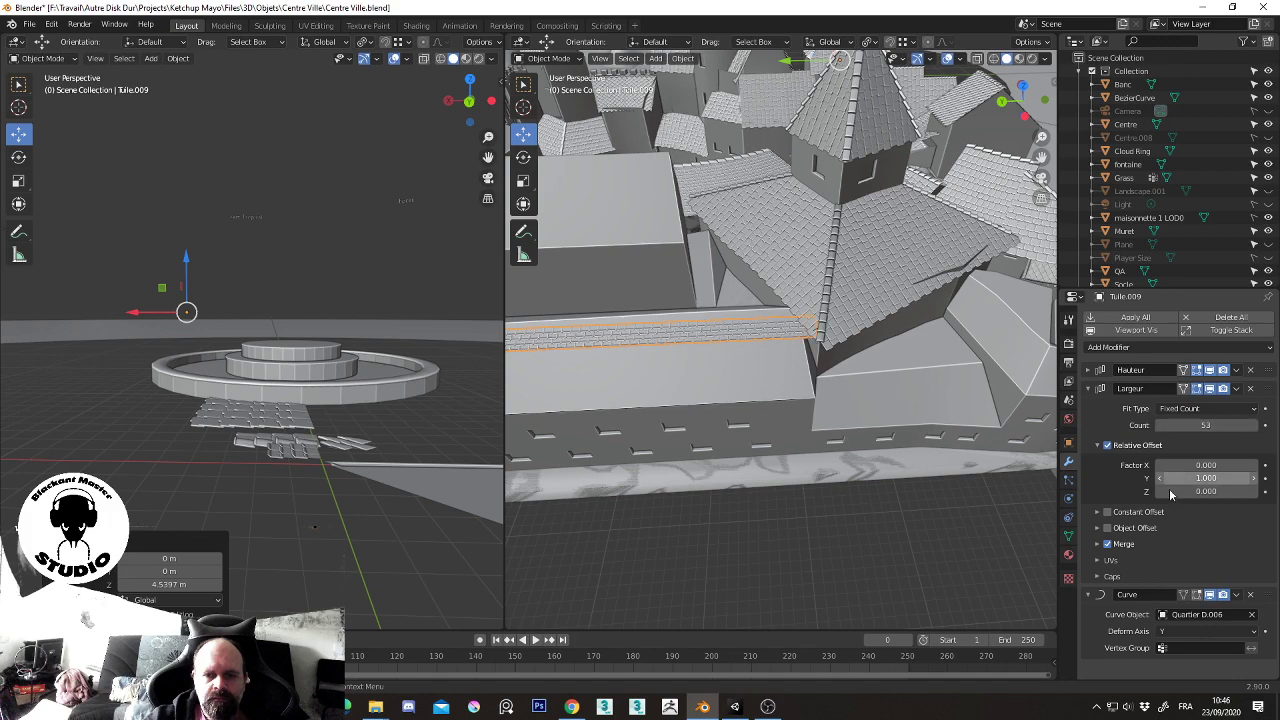
{"action": "mouse_move", "coordinate": [890, 405]}
{"action": "middle_mouse_down"}
{"action": "mouse_move", "coordinate": [962, 393]}
{"action": "mouse_move", "coordinate": [285, 336]}
{"action": "middle_mouse_up"}
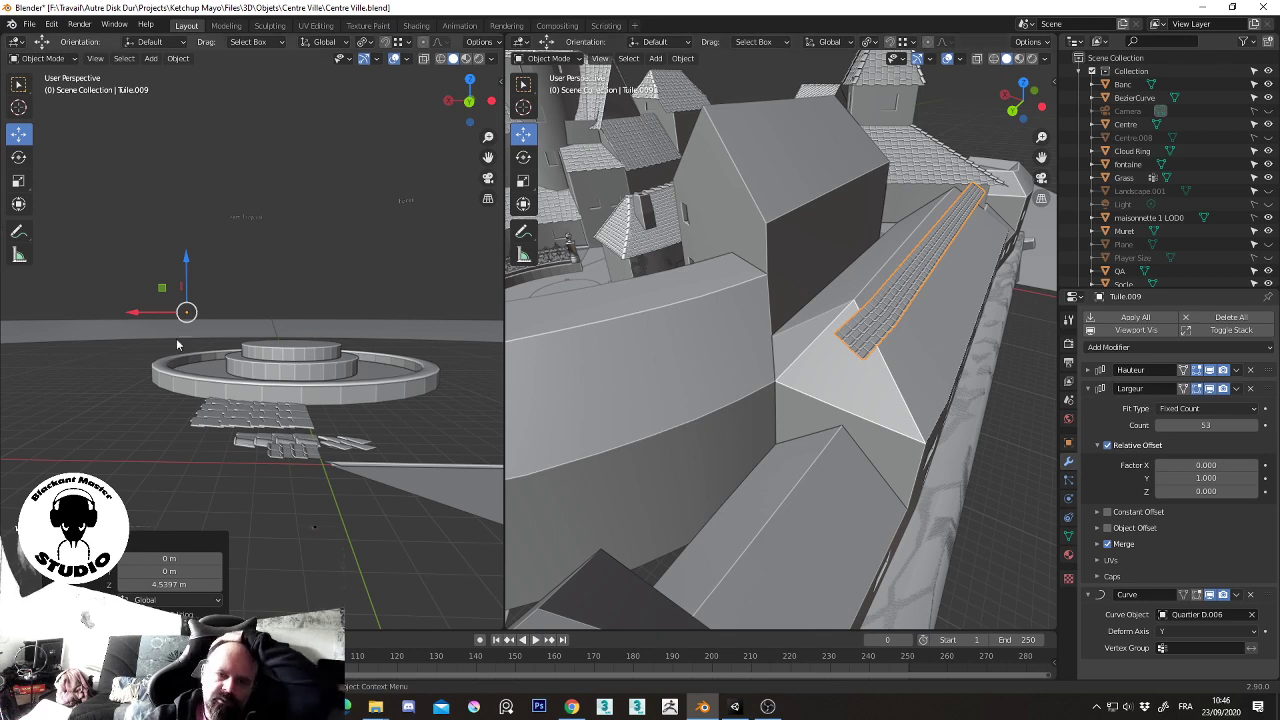
{"action": "left_click_drag", "start_coordinate": [141, 316], "coordinate": [146, 316]}
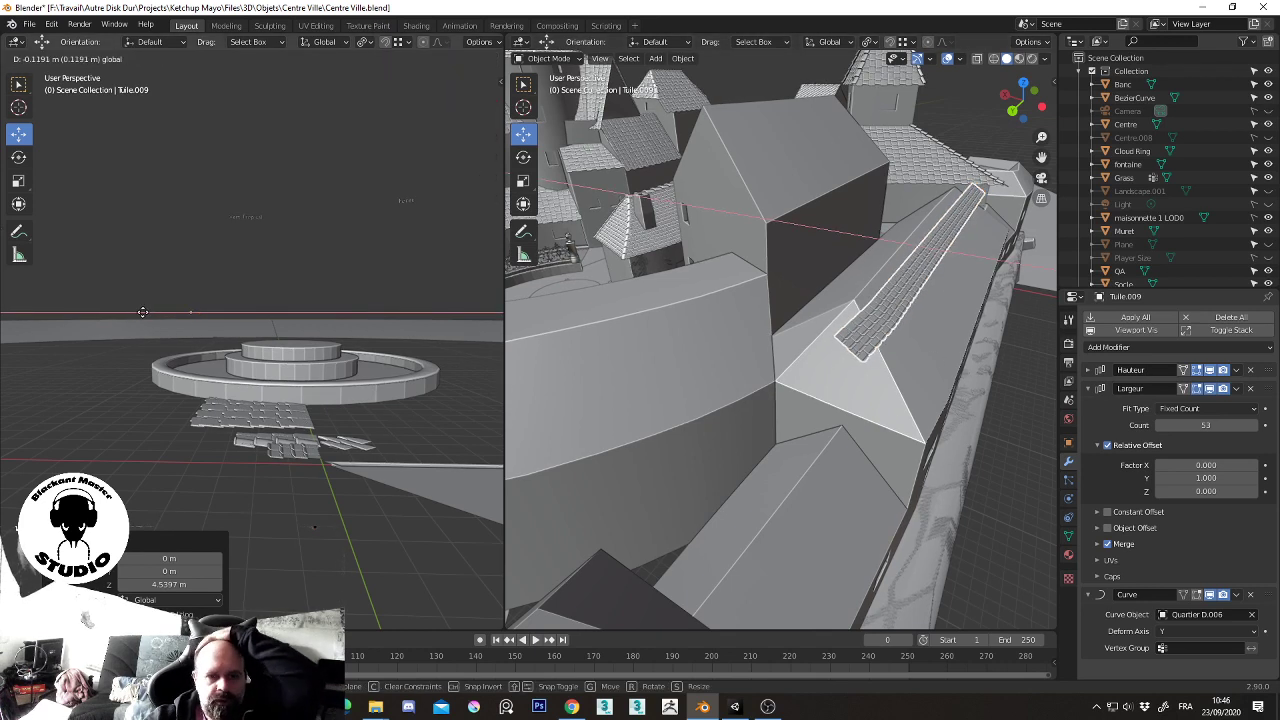
{"action": "mouse_move", "coordinate": [190, 262]}
{"action": "left_mouse_down"}
{"action": "mouse_move", "coordinate": [191, 208]}
{"action": "mouse_move", "coordinate": [191, 221]}
{"action": "left_mouse_up"}
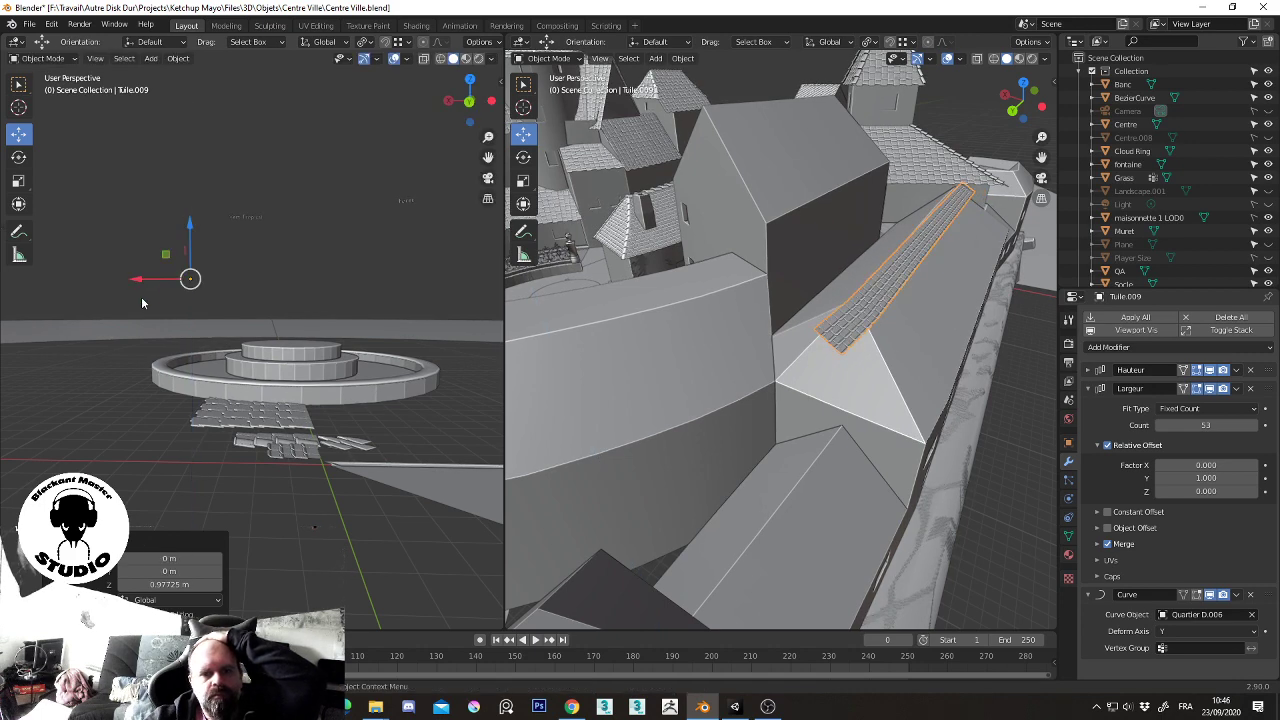
{"action": "left_click_drag", "start_coordinate": [136, 284], "coordinate": [145, 282]}
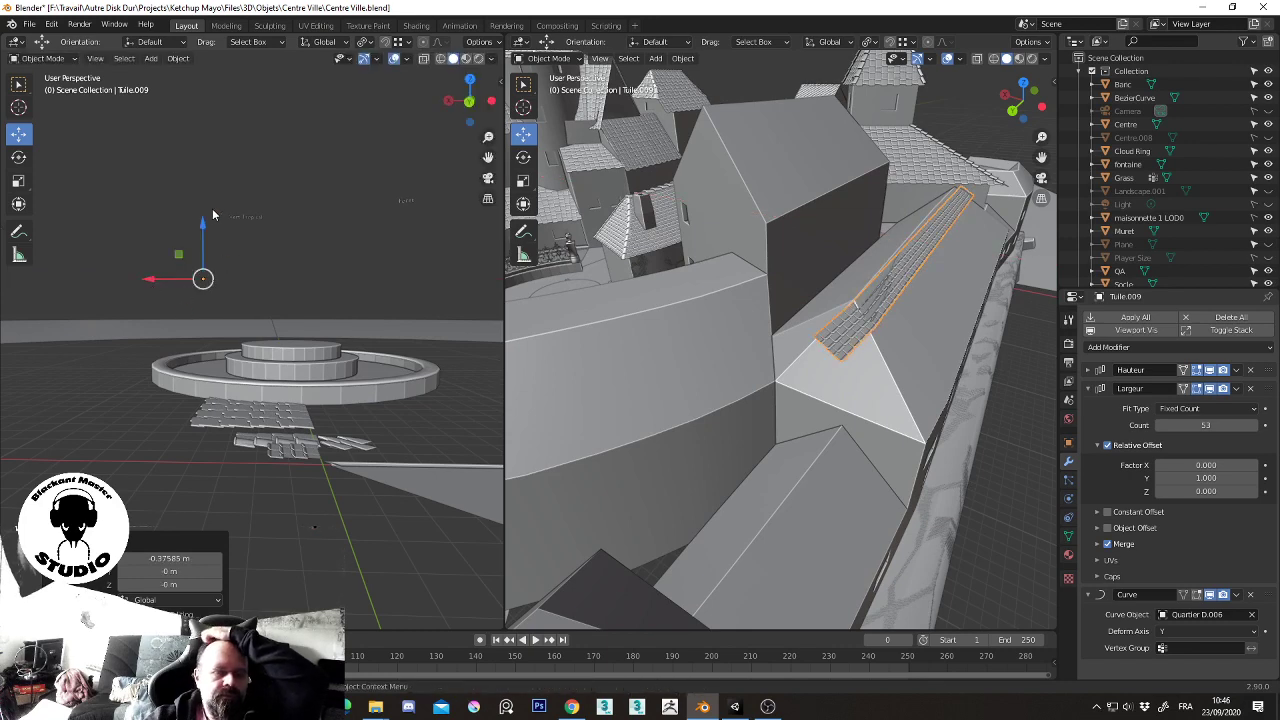
{"action": "left_click_drag", "start_coordinate": [201, 228], "coordinate": [196, 221]}
{"action": "key", "text": "KP_Decimal"}
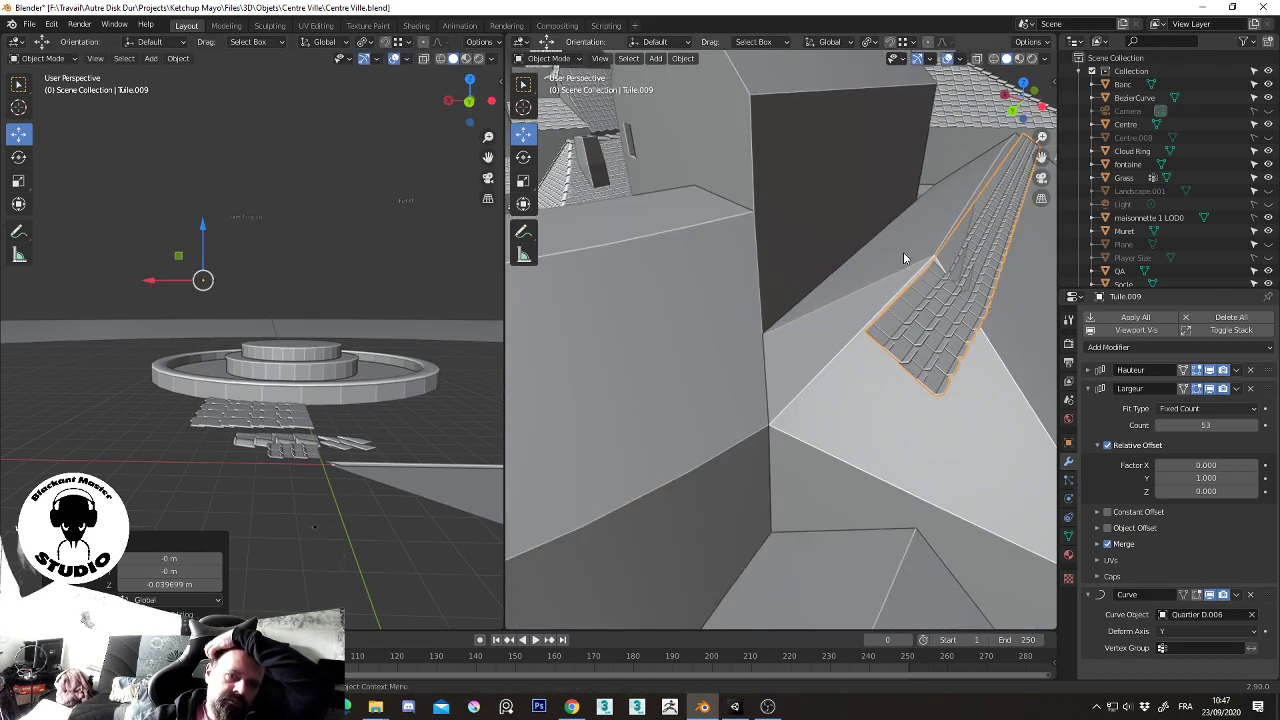
{"action": "middle_click_drag", "start_coordinate": [903, 252], "coordinate": [602, 287]}
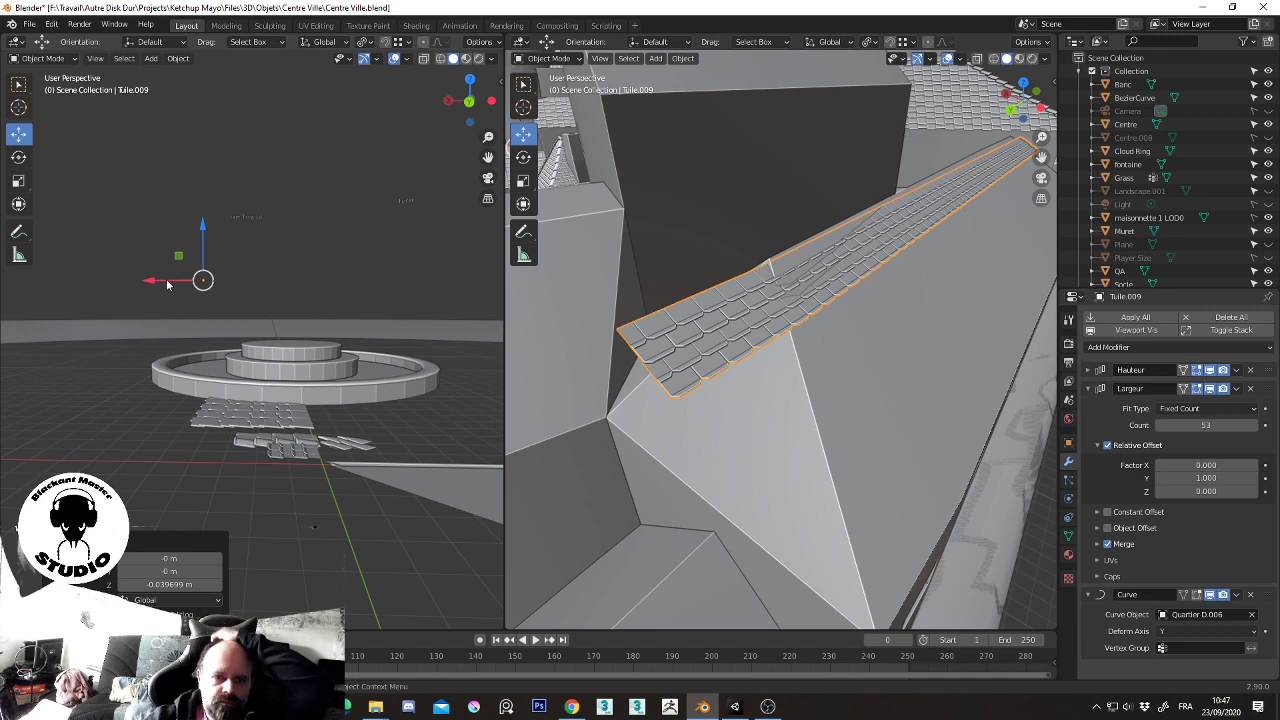
{"action": "left_click_drag", "start_coordinate": [150, 280], "coordinate": [200, 280]}
{"action": "middle_click_drag", "start_coordinate": [906, 280], "coordinate": [692, 303]}
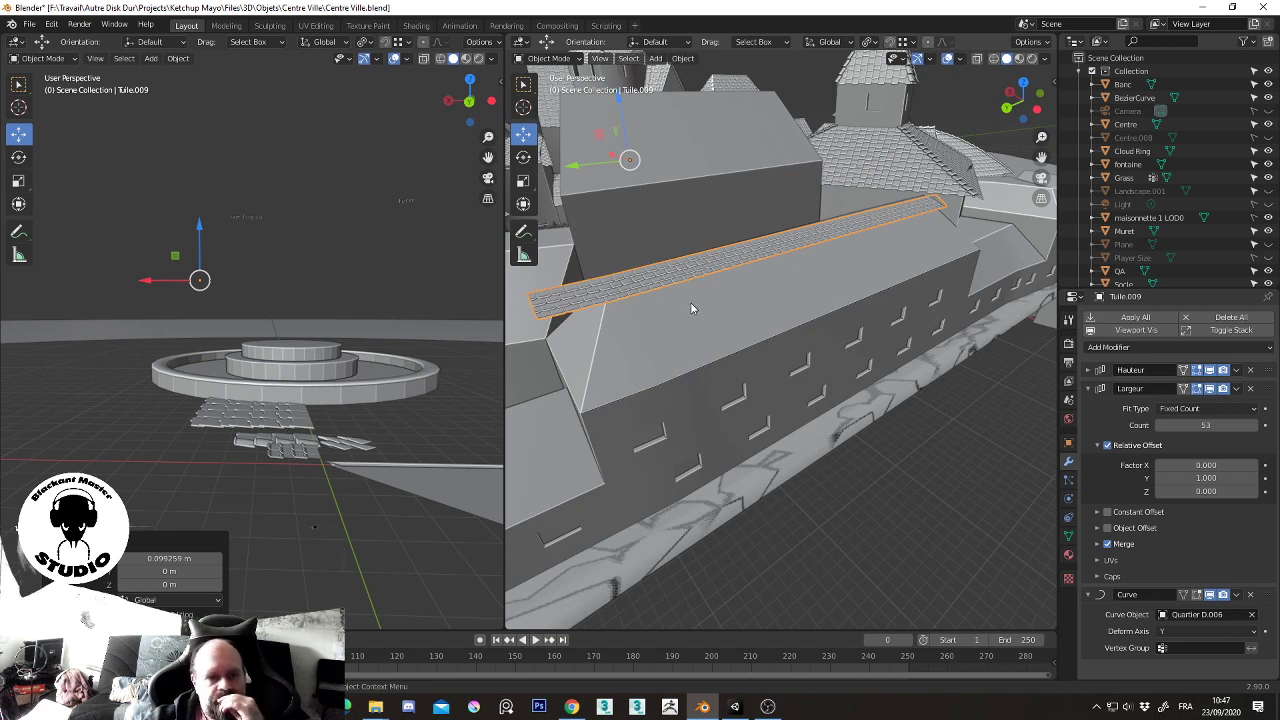
- Collapse the Largeur and Curve modifier panels and bring up the Add Modifier list
{"action": "left_click", "coordinate": [1090, 389]}
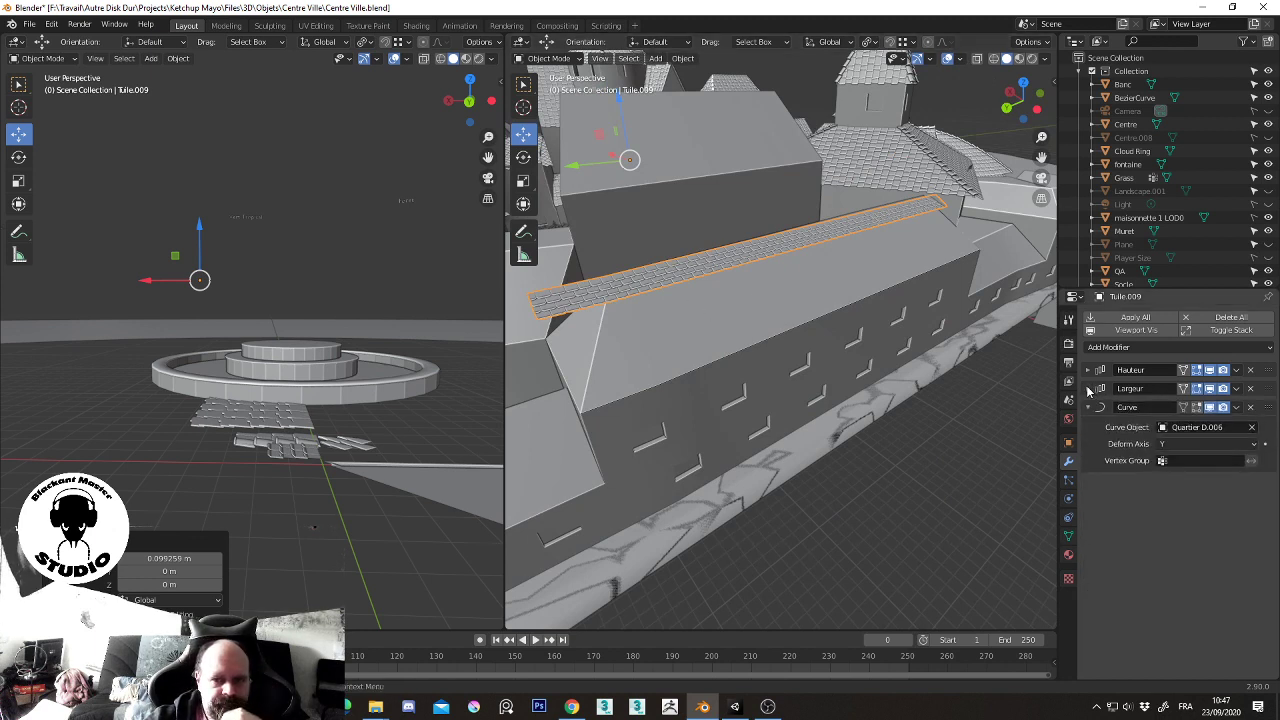
{"action": "left_click", "coordinate": [1089, 407]}
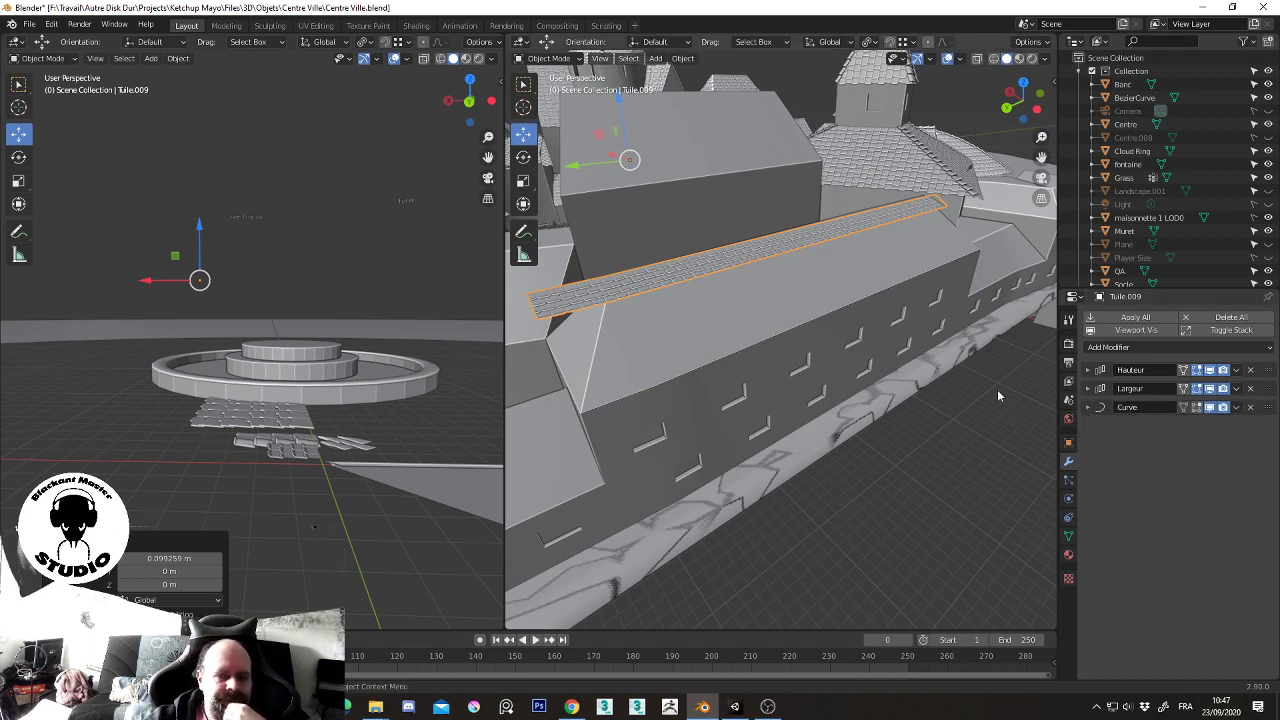
{"action": "mouse_move", "coordinate": [909, 251]}
{"action": "middle_mouse_down"}
{"action": "mouse_move", "coordinate": [865, 275]}
{"action": "mouse_move", "coordinate": [895, 280]}
{"action": "middle_mouse_up"}
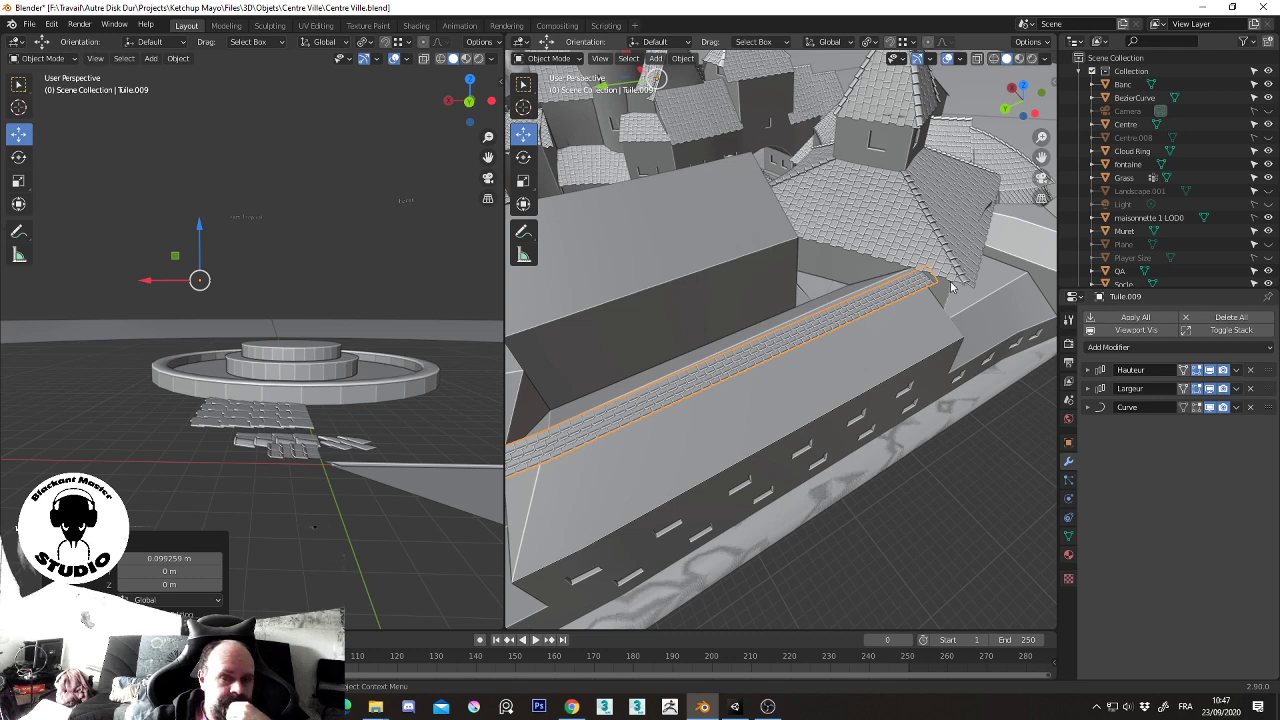
{"action": "left_click", "coordinate": [1146, 348]}
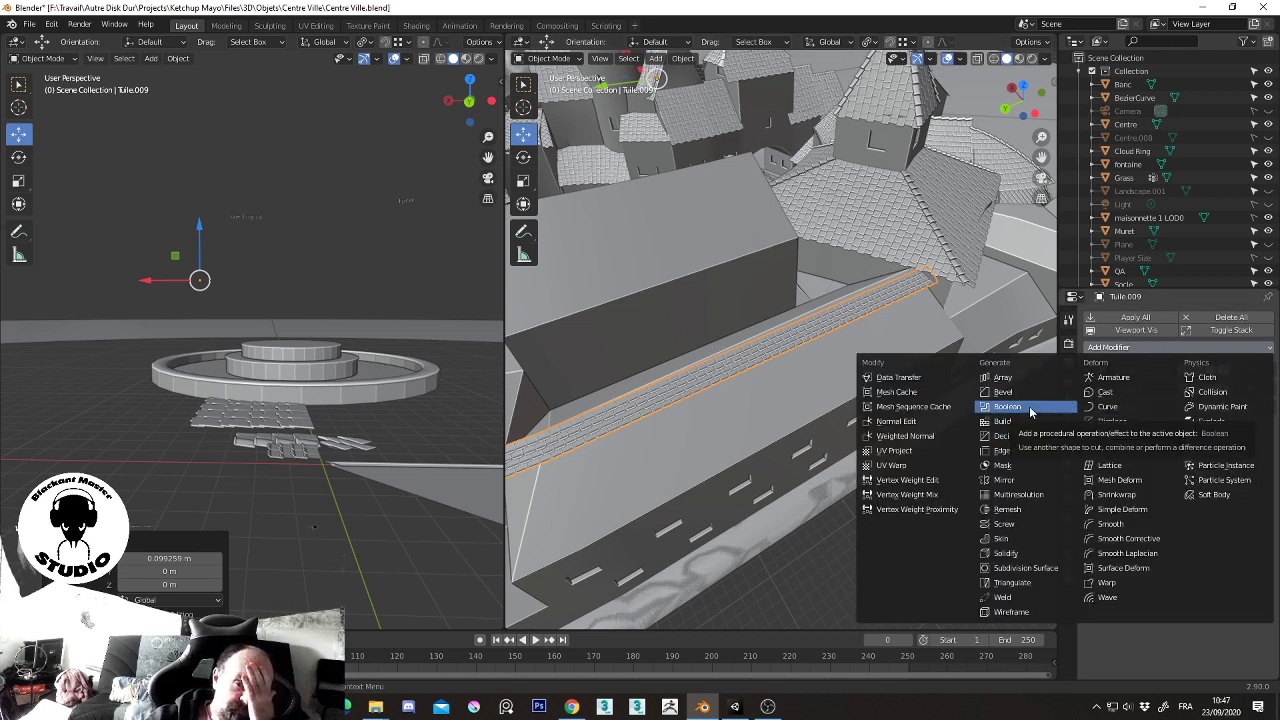
- Add a Mirror modifier above the Curve modifier and unhide the Plane object
{"action": "left_click", "coordinate": [1025, 480]}
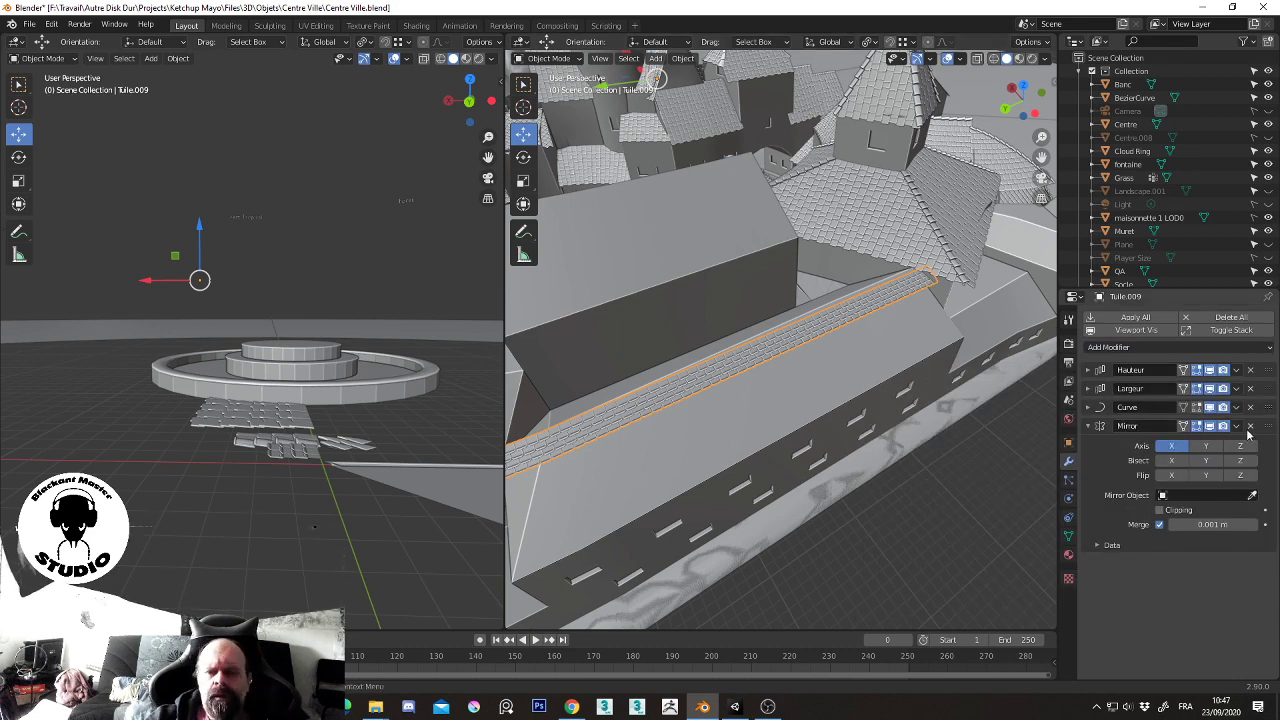
{"action": "left_click_drag", "start_coordinate": [1266, 428], "coordinate": [1266, 405]}
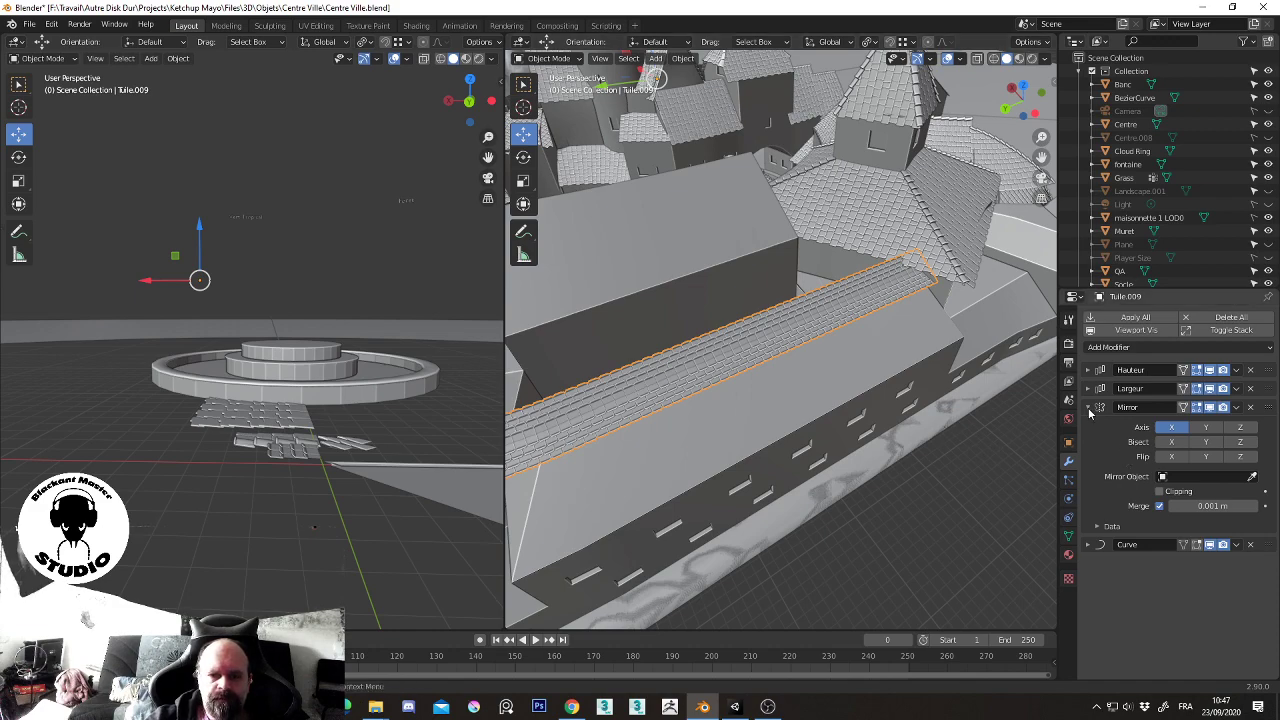
{"action": "mouse_move", "coordinate": [313, 411]}
{"action": "middle_mouse_down"}
{"action": "mouse_move", "coordinate": [34, 456]}
{"action": "mouse_move", "coordinate": [884, 307]}
{"action": "middle_mouse_up"}
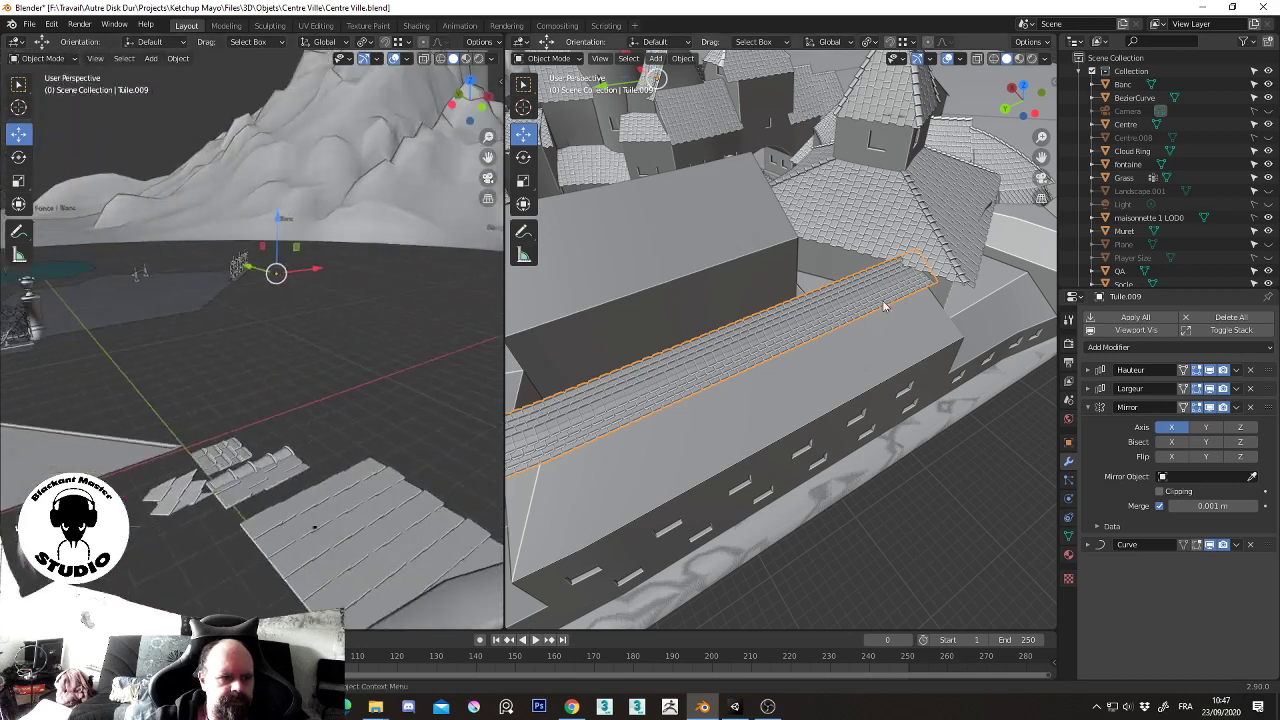
{"action": "left_click", "coordinate": [1268, 244]}
{"action": "middle_click_drag", "start_coordinate": [349, 334], "coordinate": [393, 336]}
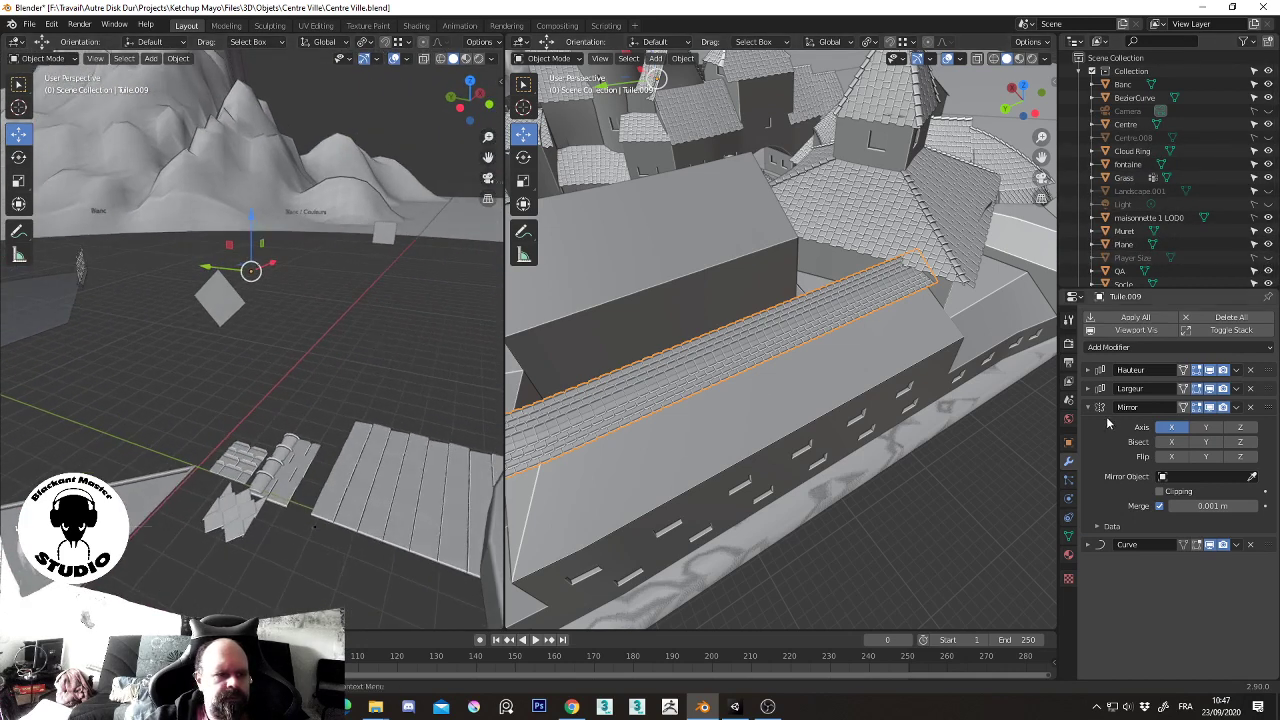
- Set Plane as the Mirror Object and enable Bisect X and Flip X
{"action": "left_click", "coordinate": [1249, 477]}
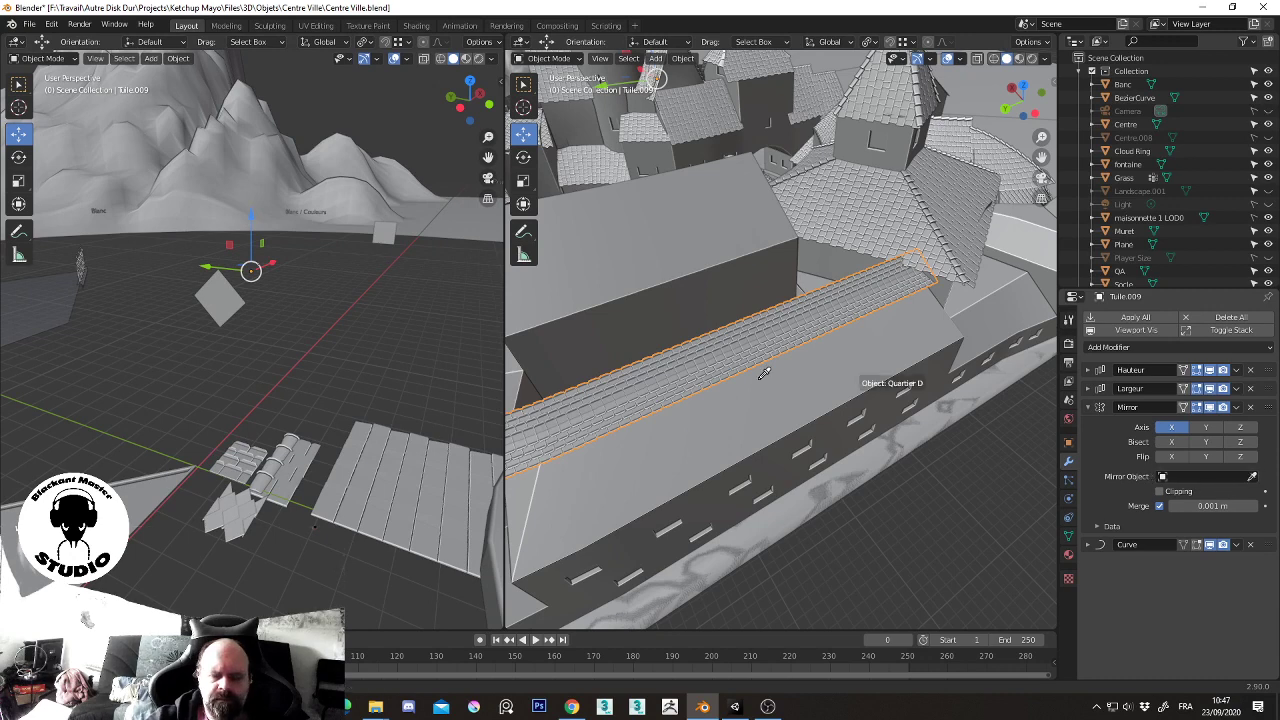
{"action": "left_click", "coordinate": [222, 298]}
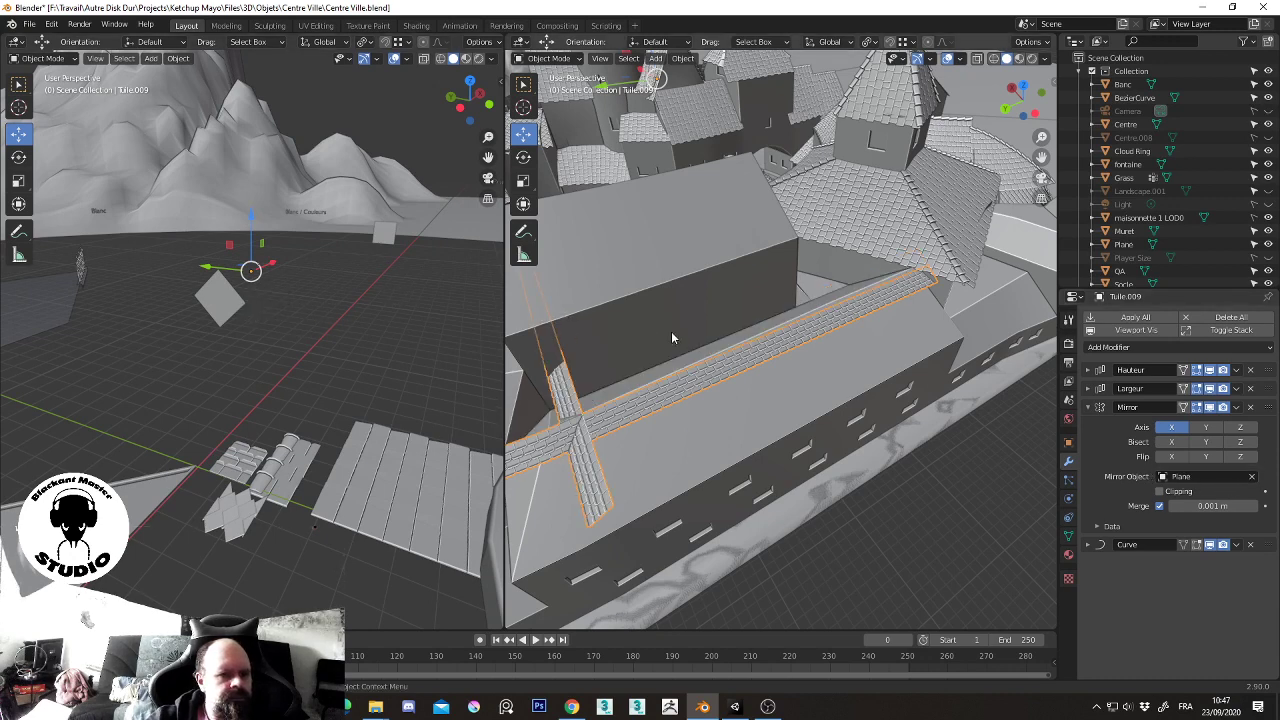
{"action": "left_click", "coordinate": [1172, 441]}
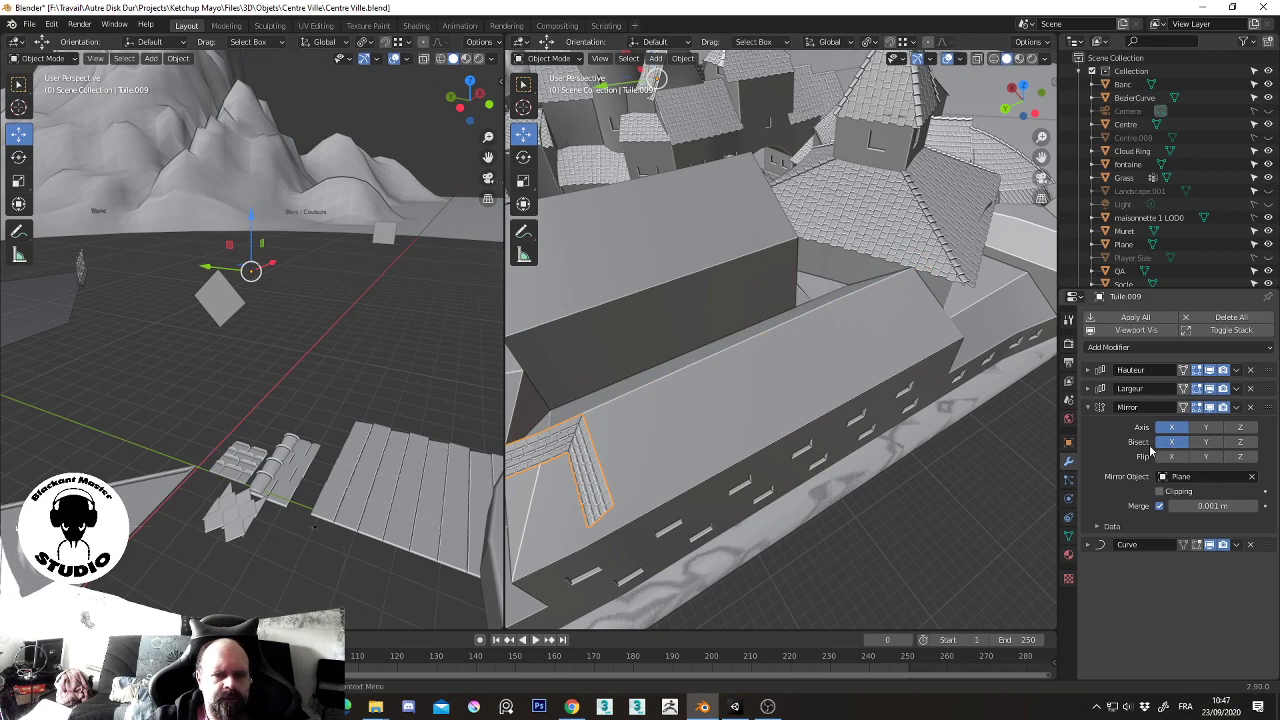
{"action": "left_click", "coordinate": [1171, 457]}
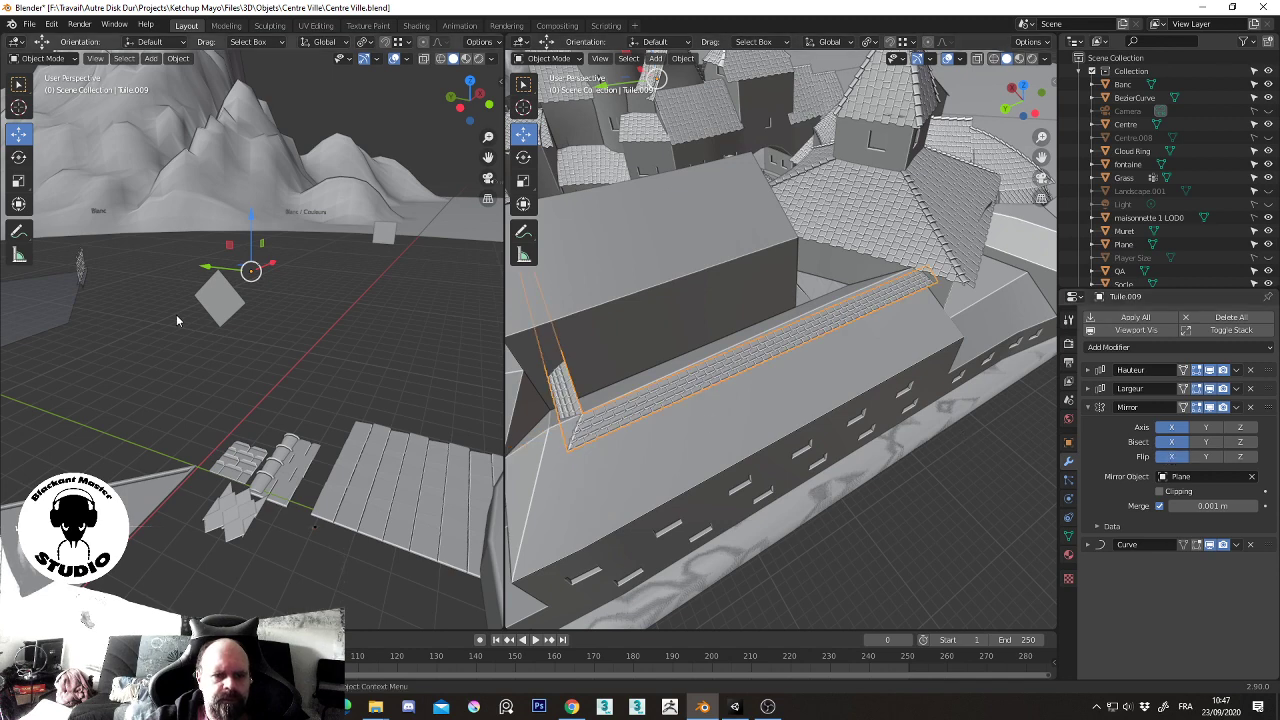
{"action": "left_click", "coordinate": [222, 301]}
{"action": "middle_click_drag", "start_coordinate": [713, 347], "coordinate": [740, 330]}
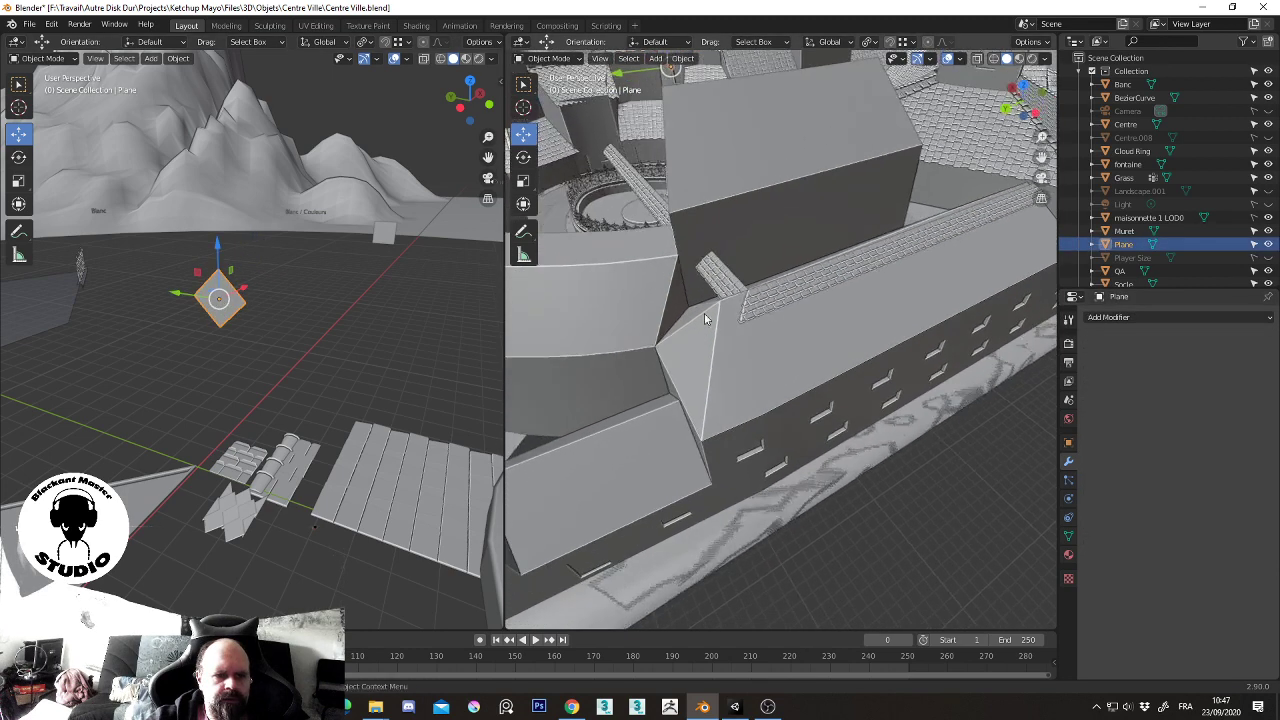
- Move the mirror plane −0.089 m on X and 1.91 m up, then select Tuile.009
{"action": "left_click_drag", "start_coordinate": [247, 294], "coordinate": [234, 287]}
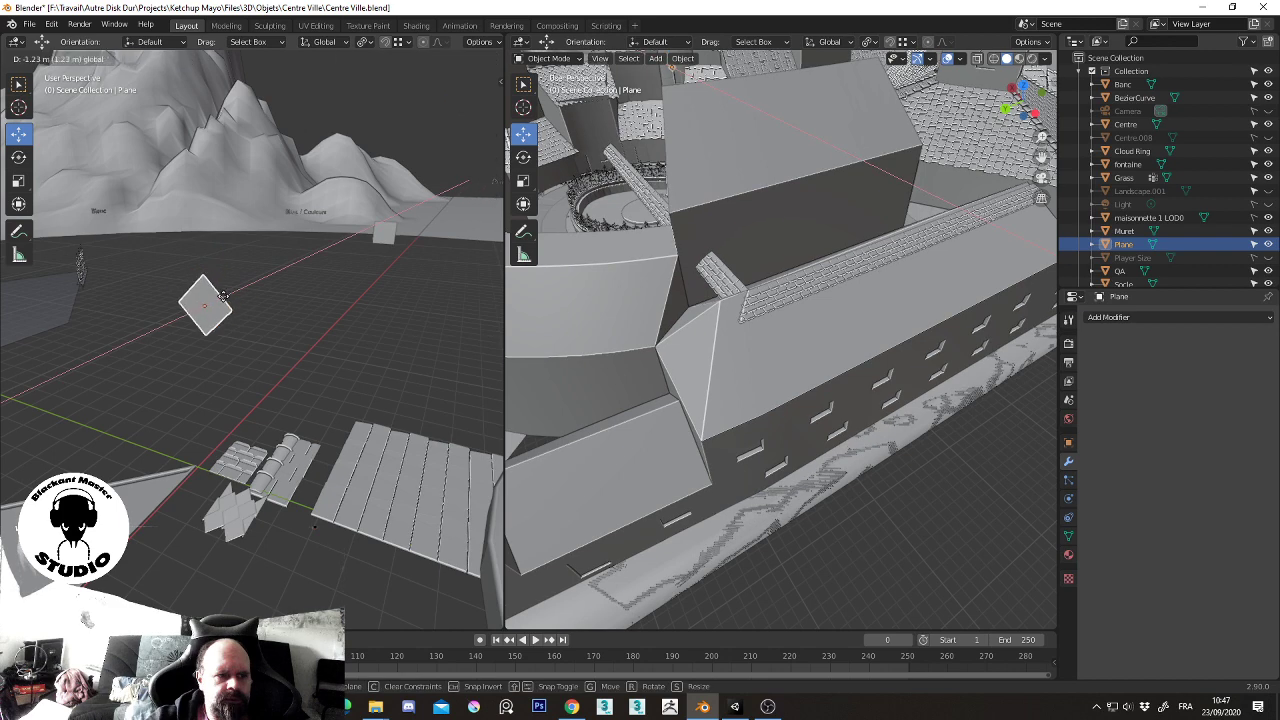
{"action": "mouse_move", "coordinate": [215, 243]}
{"action": "left_mouse_down"}
{"action": "mouse_move", "coordinate": [222, 145]}
{"action": "mouse_move", "coordinate": [182, 199]}
{"action": "left_mouse_up"}
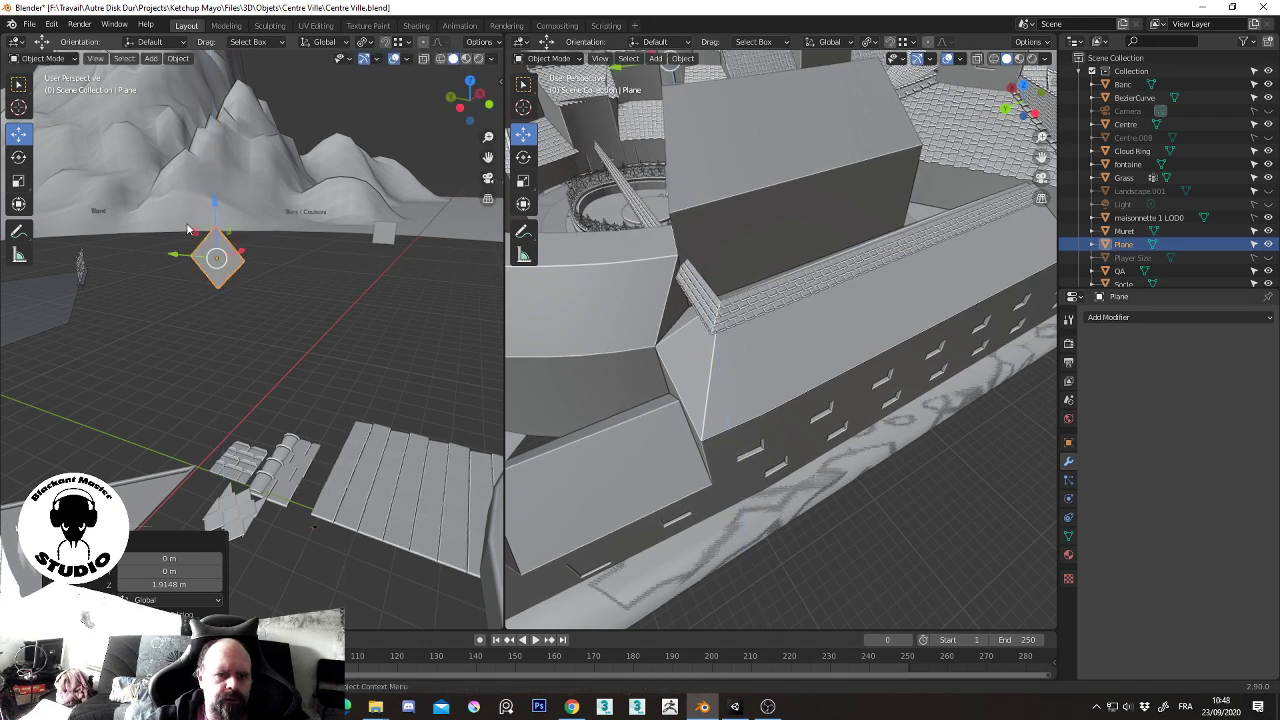
{"action": "left_click", "coordinate": [734, 318]}
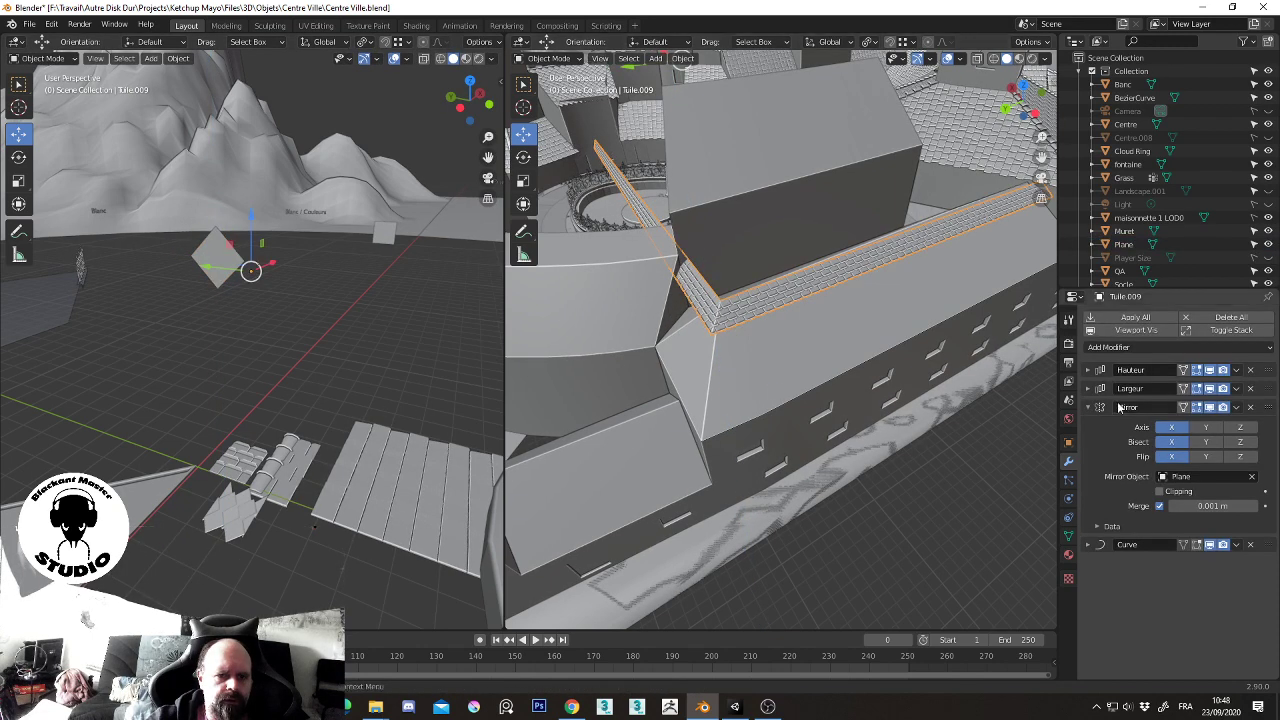
- Raise Tuile.009's Hauteur array count to 9 so tiles reach the eaves
{"action": "left_click", "coordinate": [1088, 370]}
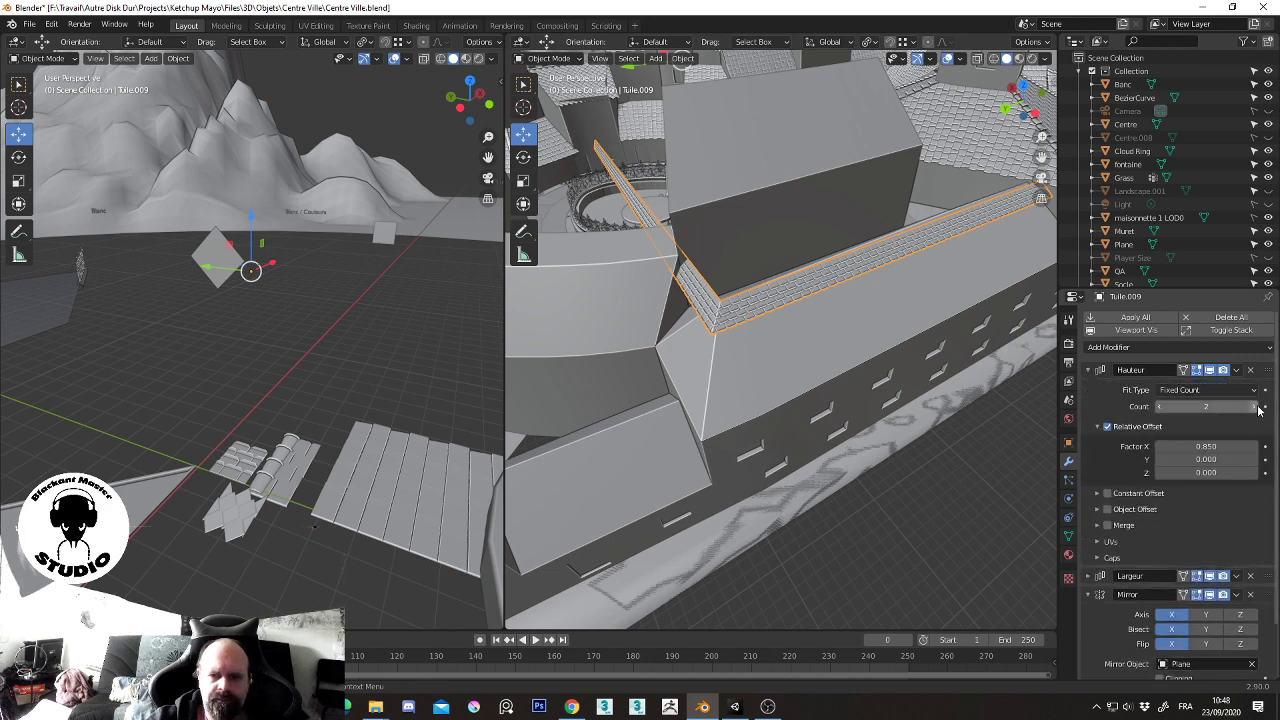
{"action": "left_click_drag", "start_coordinate": [1205, 406], "coordinate": [1258, 407]}
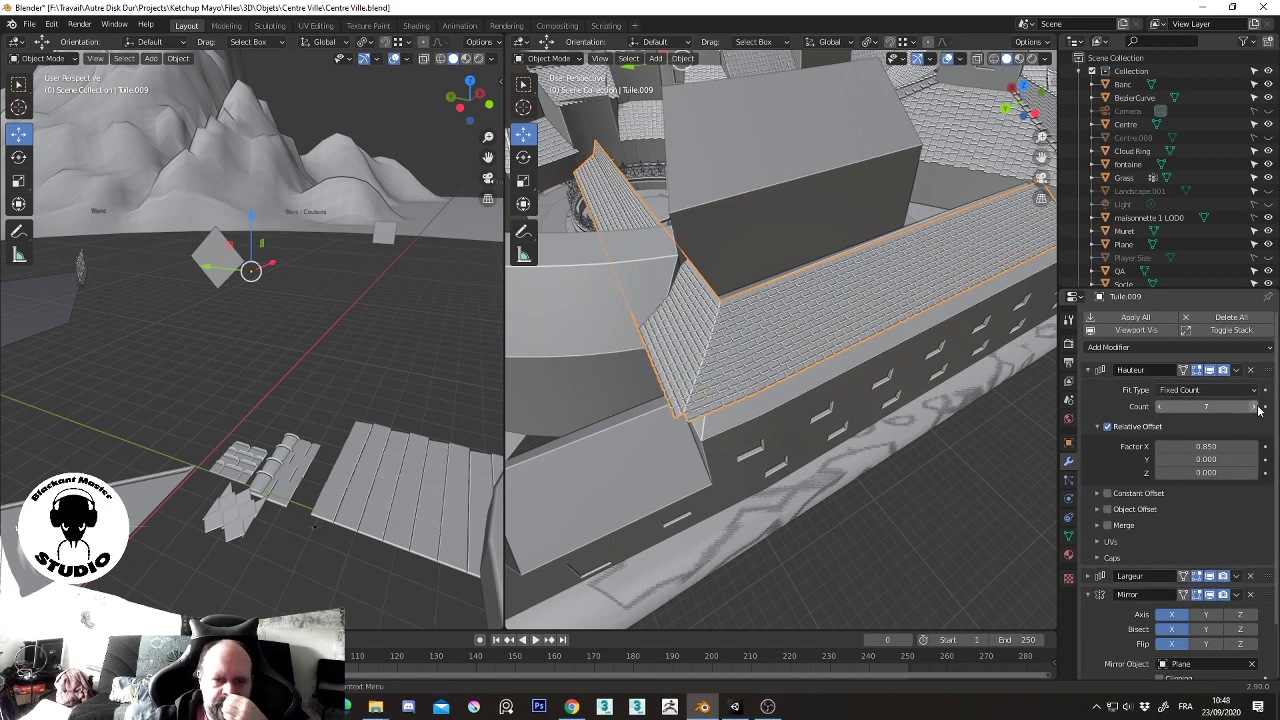
{"action": "left_click", "coordinate": [1258, 407]}
{"action": "left_click", "coordinate": [1258, 407]}
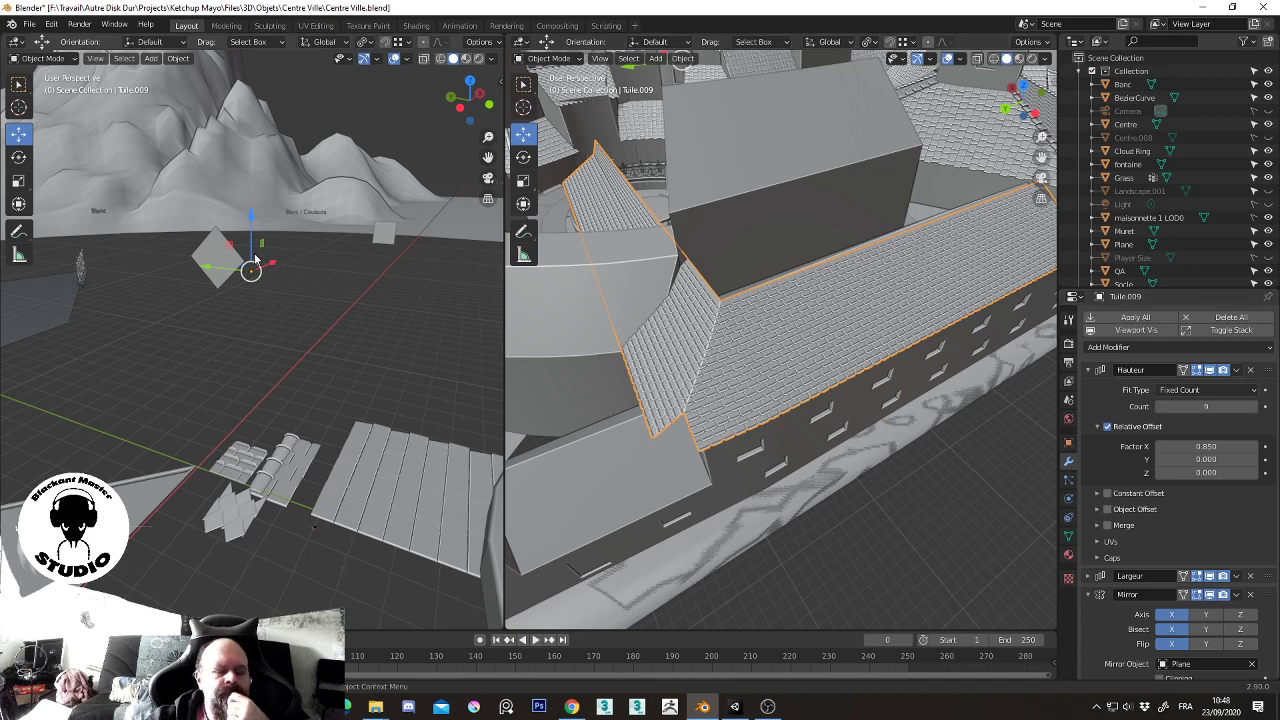
{"action": "mouse_move", "coordinate": [250, 215]}
{"action": "left_mouse_down"}
{"action": "mouse_move", "coordinate": [250, 194]}
{"action": "mouse_move", "coordinate": [248, 212]}
{"action": "left_mouse_up"}
- Lower the mirror plane about 1.87 m on Z
{"action": "left_click", "coordinate": [222, 287], "text": "shift"}
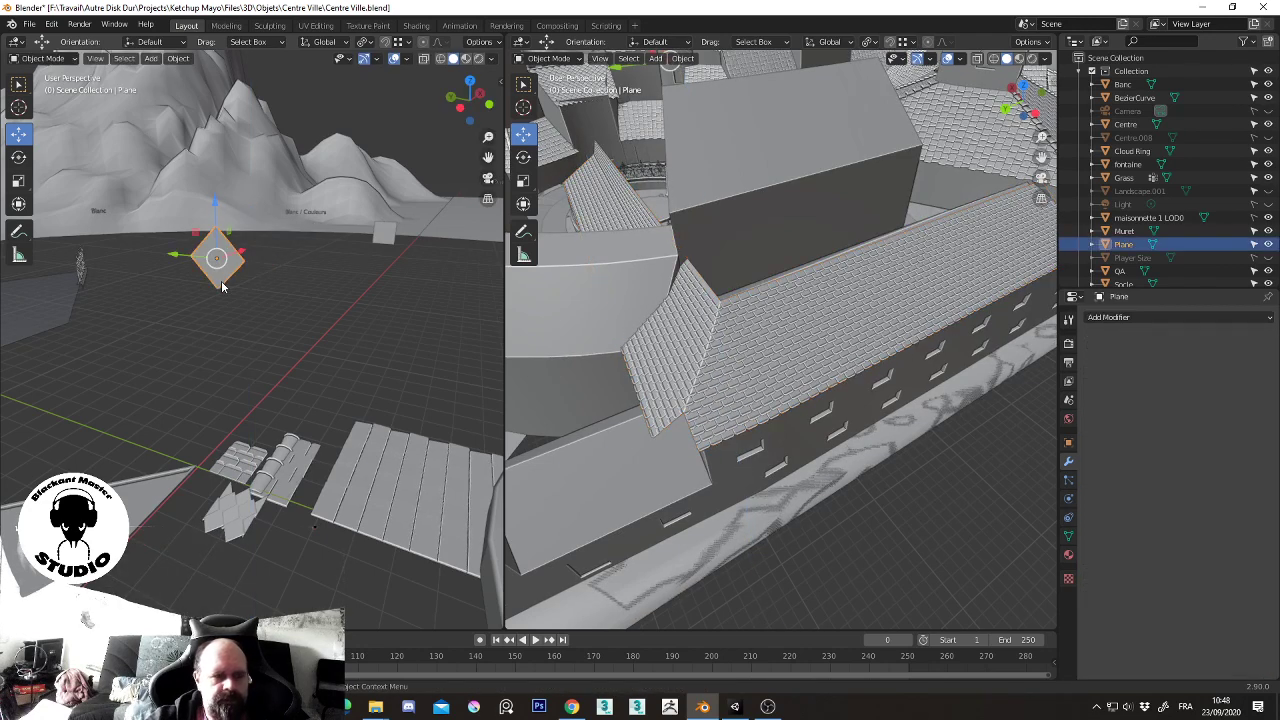
{"action": "left_click_drag", "start_coordinate": [216, 210], "coordinate": [221, 242]}
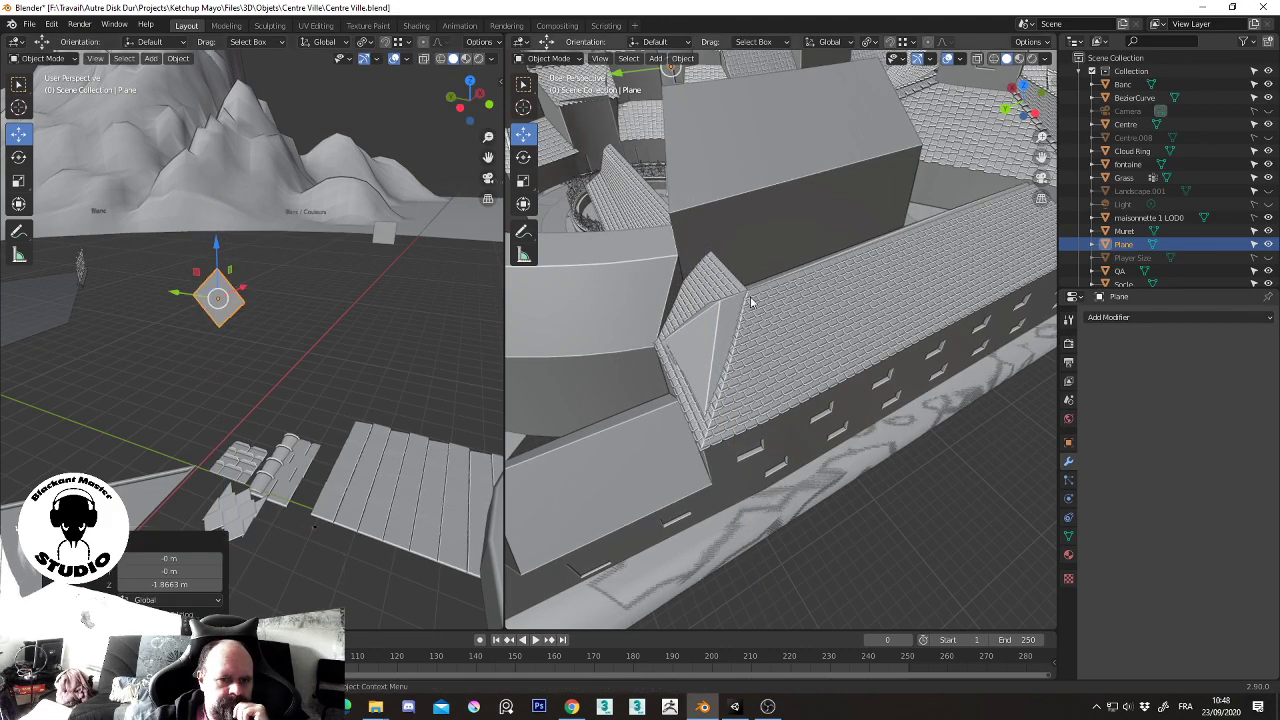
{"action": "middle_click_drag", "start_coordinate": [921, 325], "coordinate": [882, 318]}
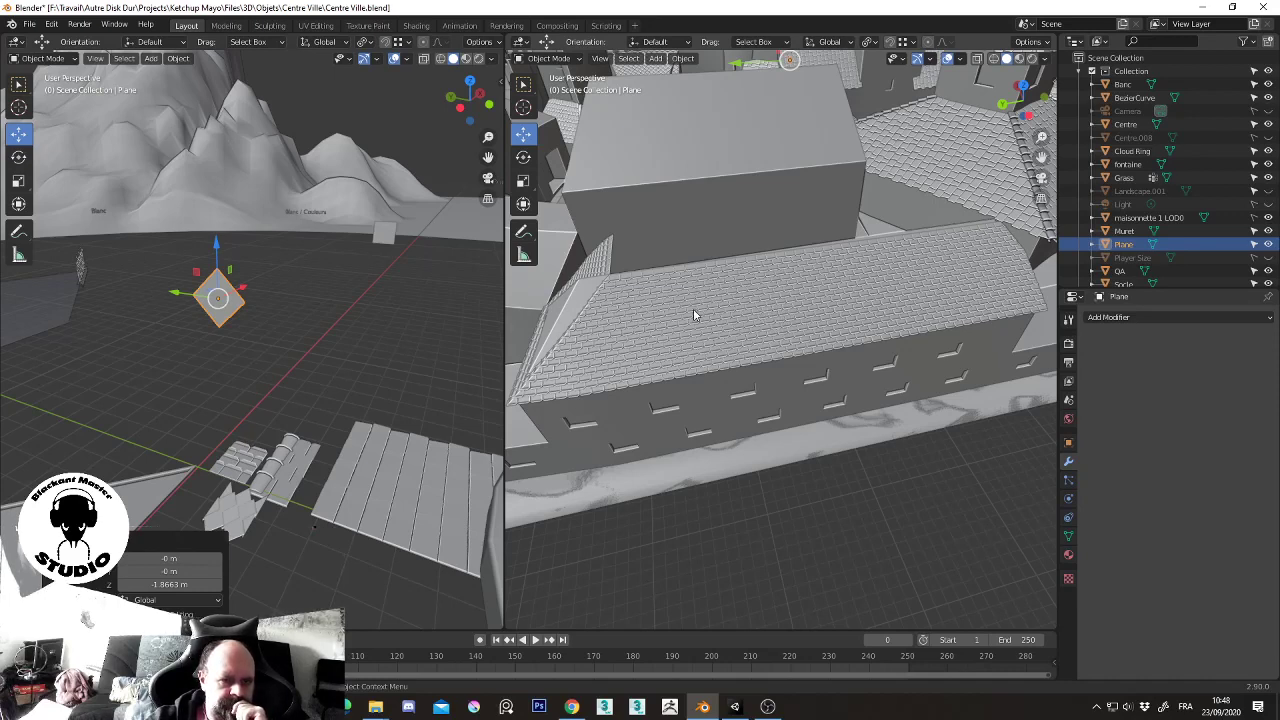
- Duplicate the mirror plane in place as Plane.003 and reselect Tuile.009
{"action": "key", "text": "shift+d"}
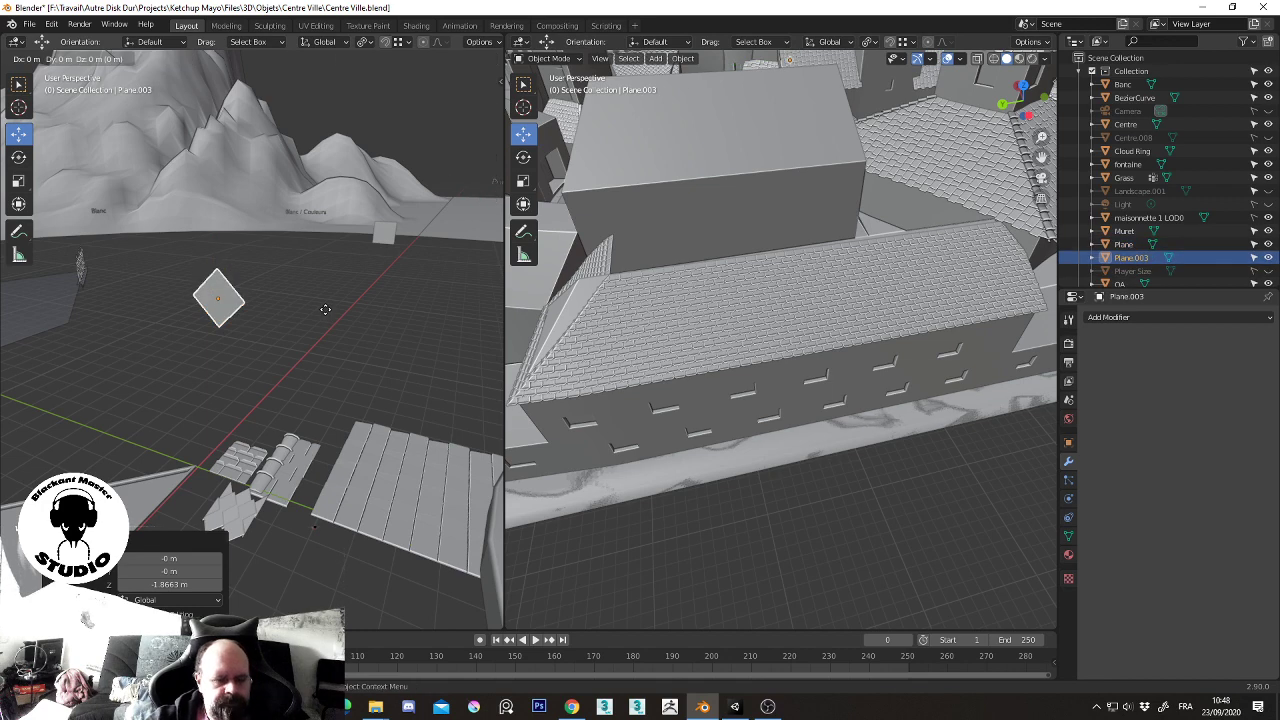
{"action": "right_click", "coordinate": [325, 309]}
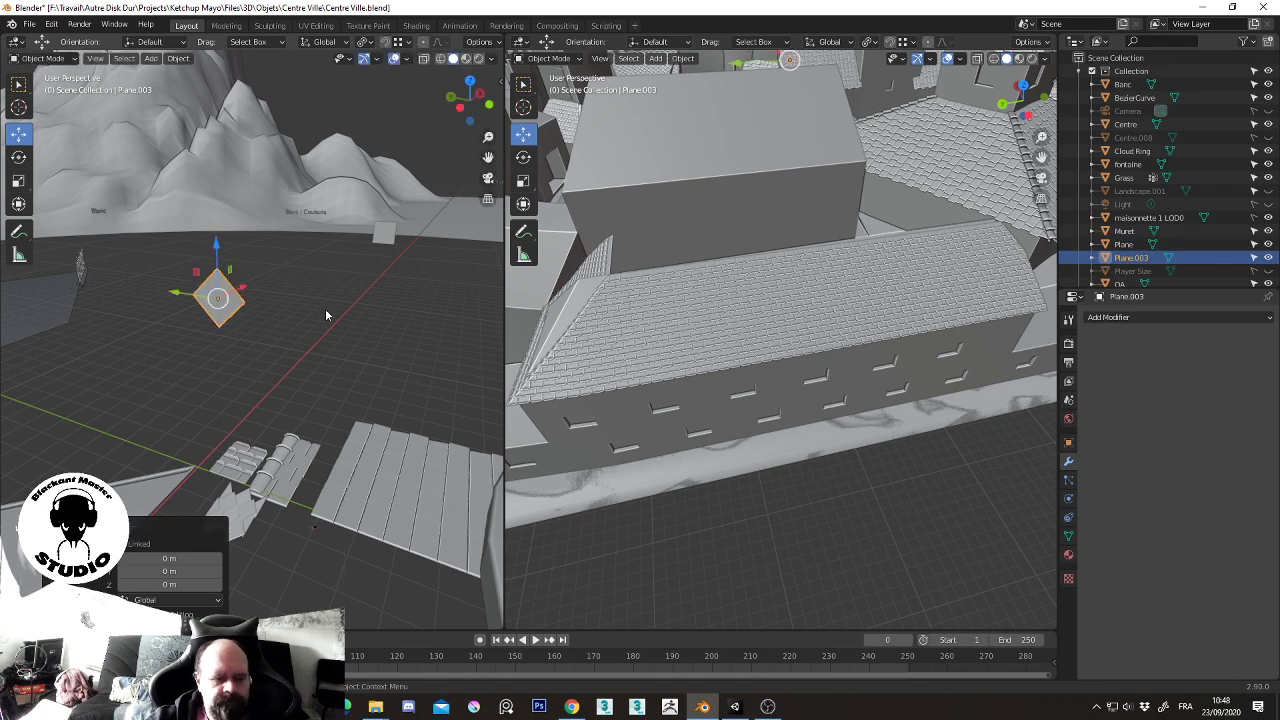
{"action": "left_click", "coordinate": [687, 320]}
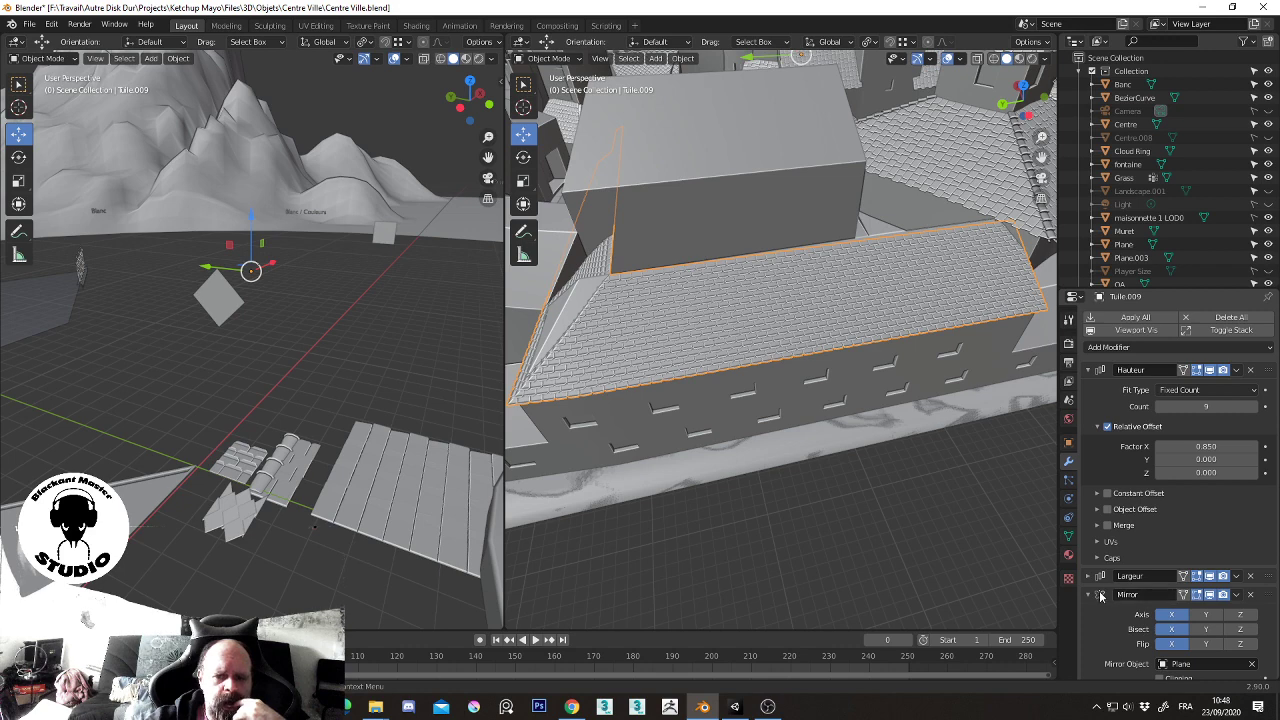
- Duplicate the Mirror modifier as Mirror.001 and turn off Flip X on the copy
{"action": "left_click", "coordinate": [1088, 370]}
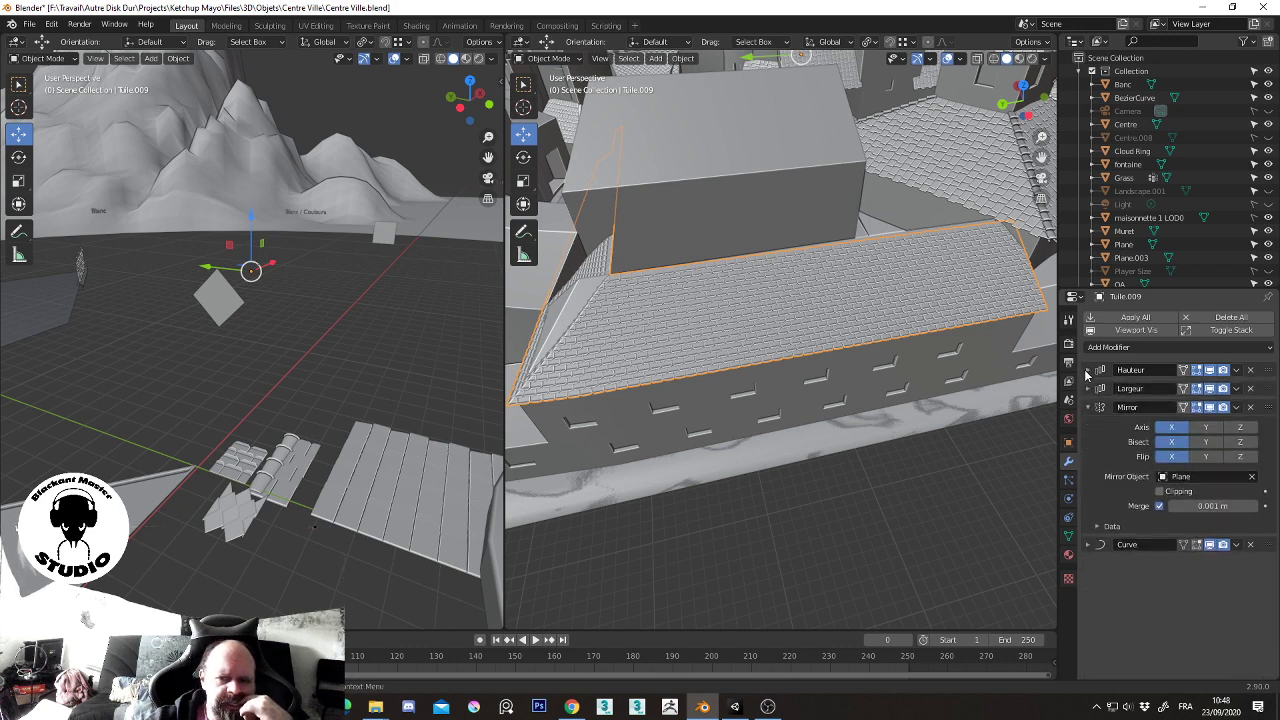
{"action": "left_click", "coordinate": [1238, 411]}
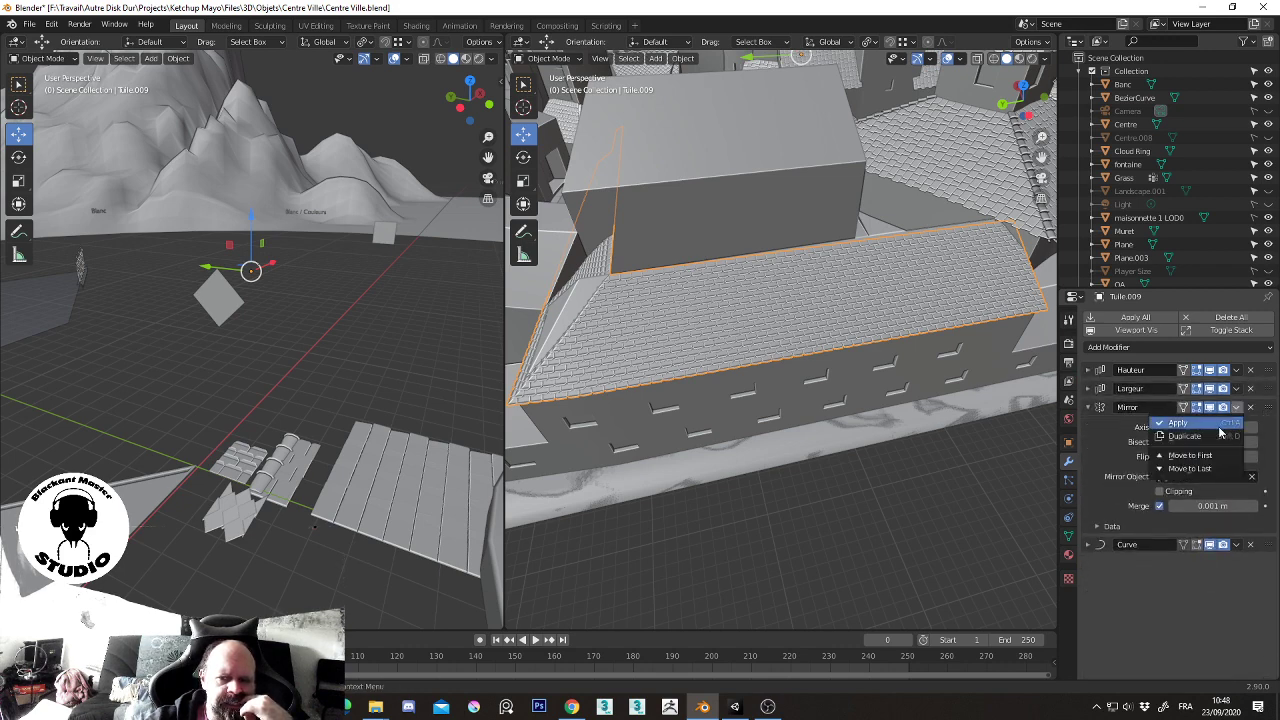
{"action": "left_click", "coordinate": [1212, 441]}
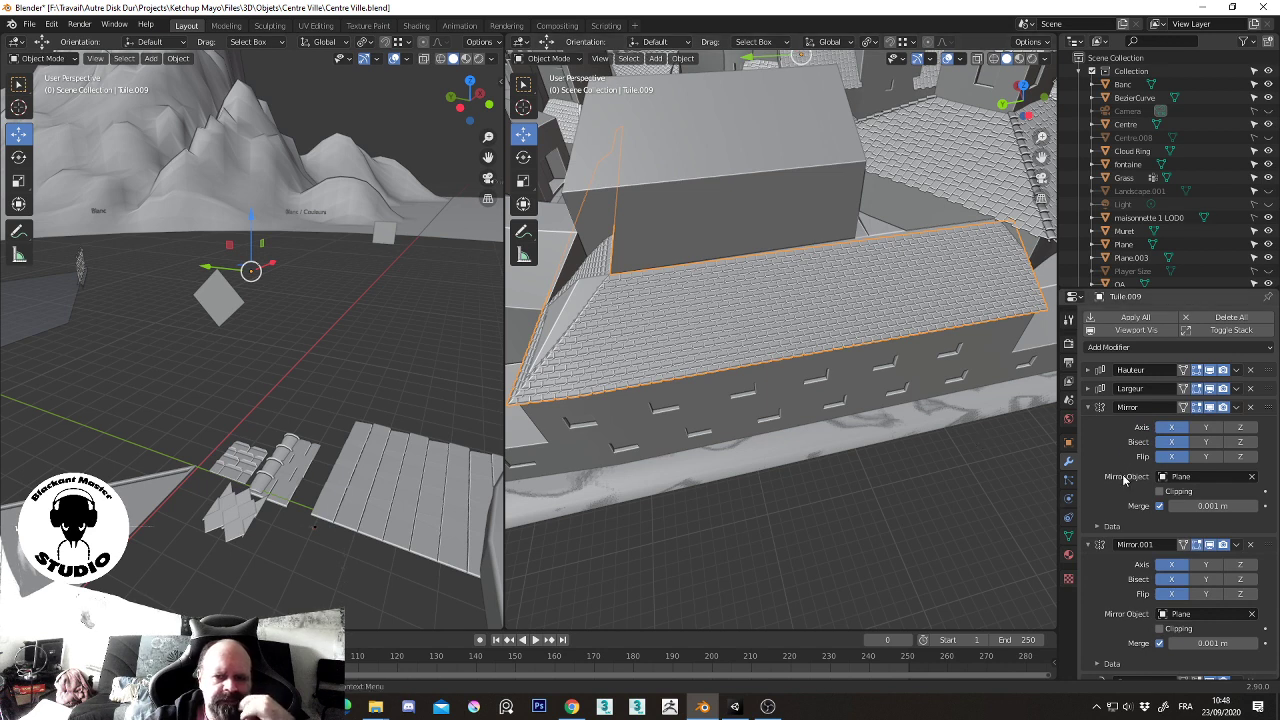
{"action": "left_click", "coordinate": [1088, 407]}
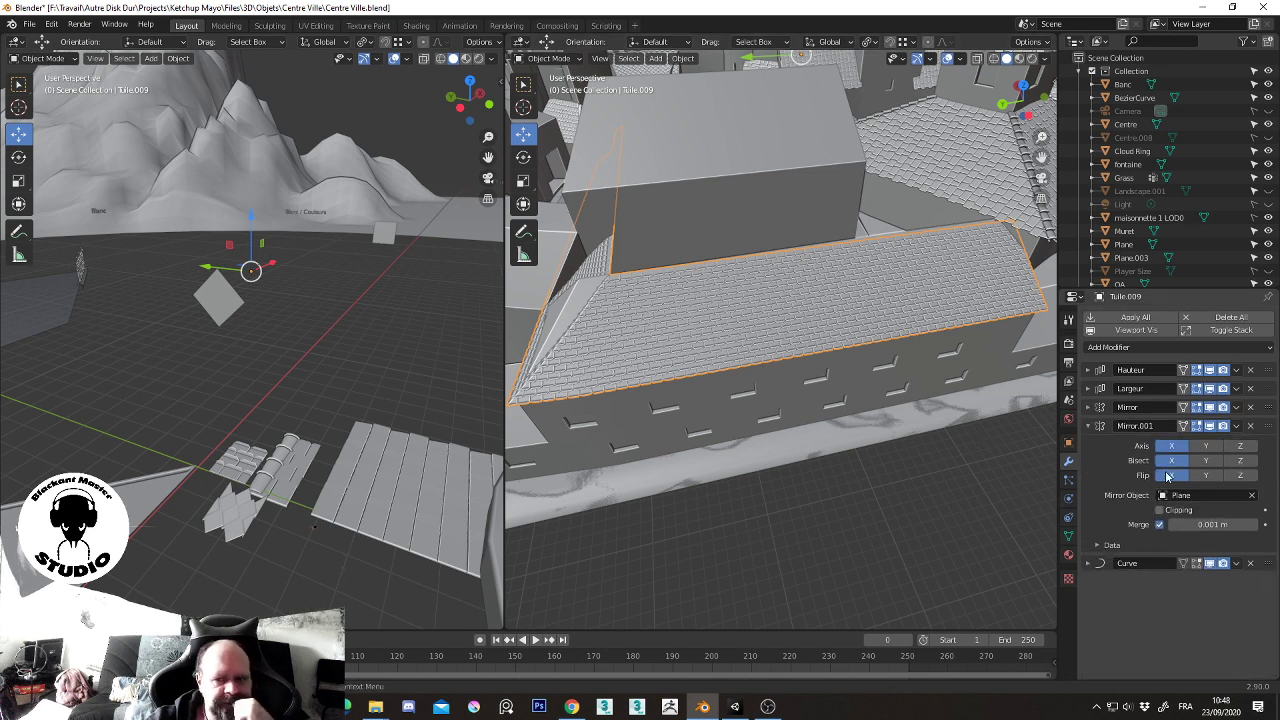
{"action": "left_click_drag", "start_coordinate": [1172, 458], "coordinate": [1173, 475]}
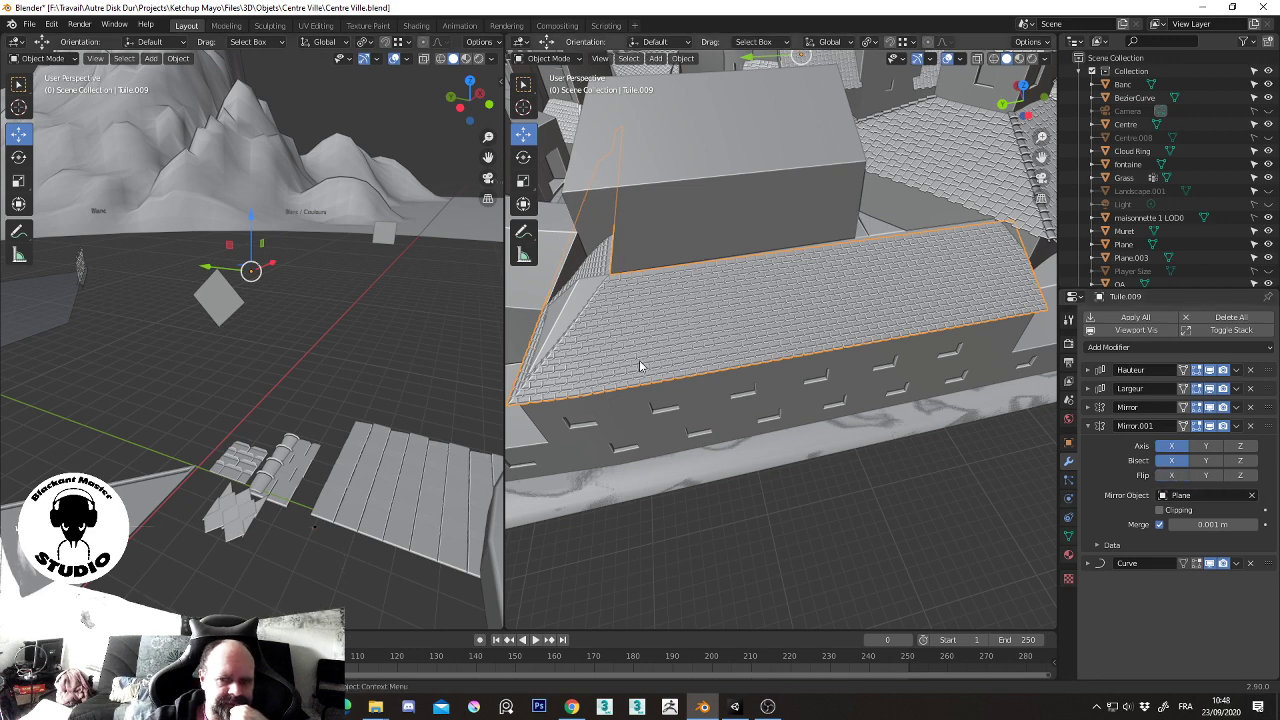
{"action": "scroll", "coordinate": [1170, 212], "scroll_direction": "down", "scroll_amount": 2}
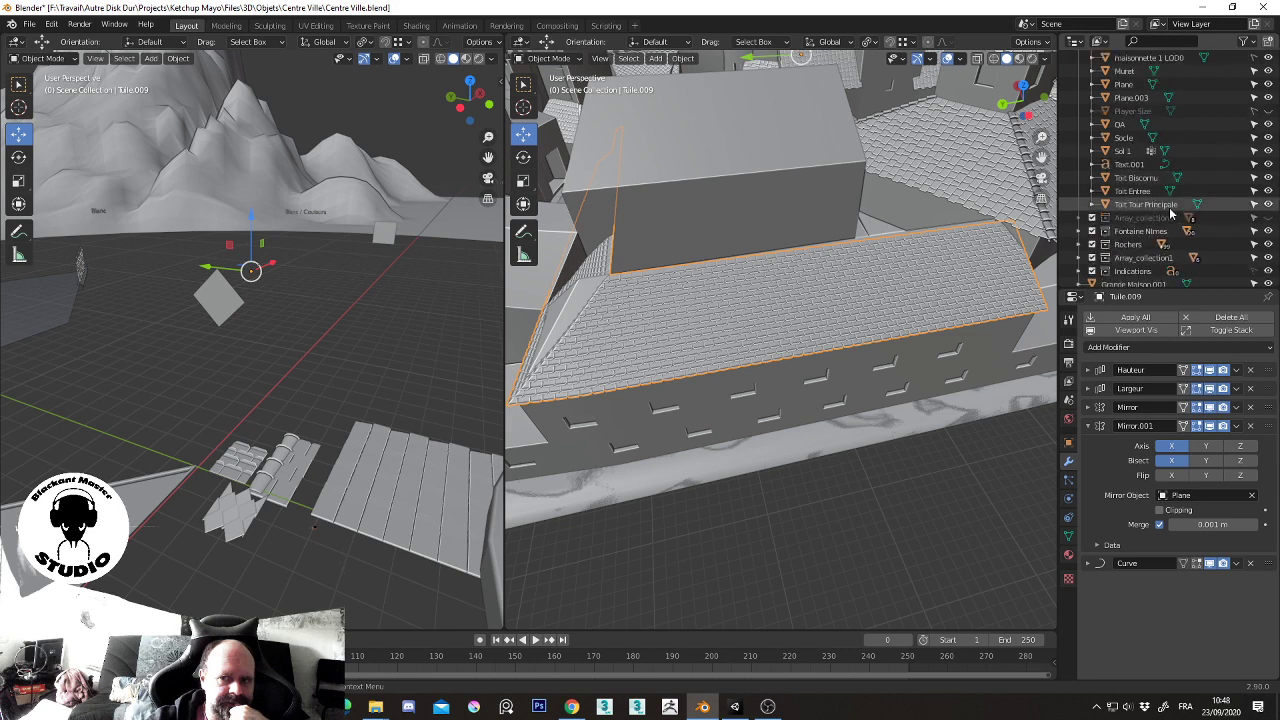
{"action": "scroll", "coordinate": [1171, 212], "scroll_direction": "down", "scroll_amount": 3}
{"action": "scroll", "coordinate": [1170, 212], "scroll_direction": "down", "scroll_amount": 2}
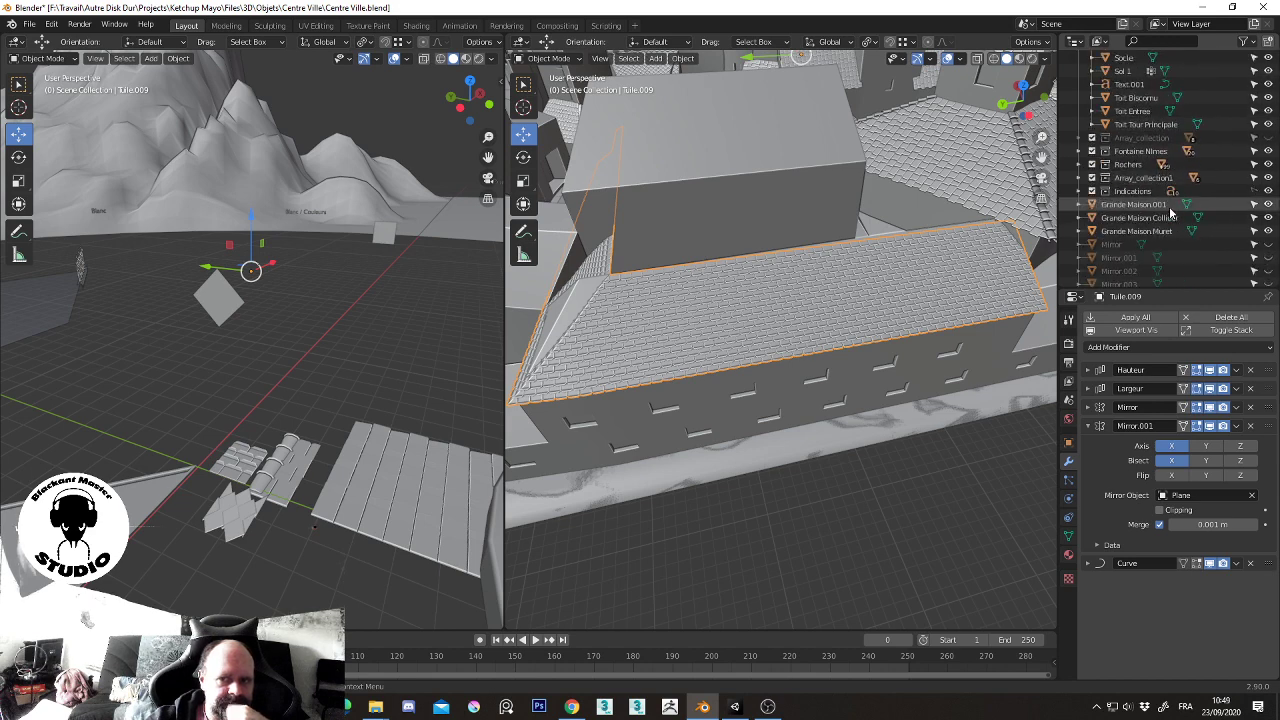
{"action": "scroll", "coordinate": [1170, 212], "scroll_direction": "down", "scroll_amount": 1}
{"action": "scroll", "coordinate": [1170, 212], "scroll_direction": "down", "scroll_amount": 2}
{"action": "scroll", "coordinate": [1170, 212], "scroll_direction": "down", "scroll_amount": 4}
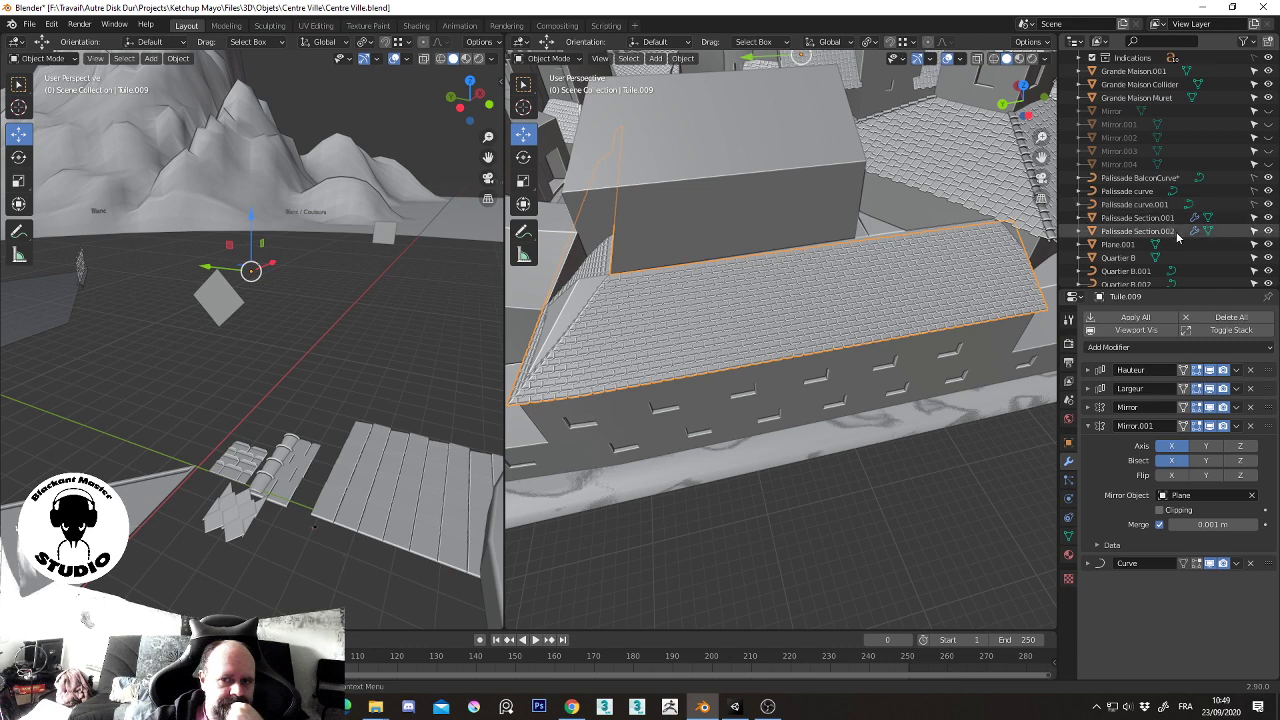
{"action": "scroll", "coordinate": [1178, 236], "scroll_direction": "up", "scroll_amount": 3}
{"action": "scroll", "coordinate": [1178, 236], "scroll_direction": "up", "scroll_amount": 3}
{"action": "scroll", "coordinate": [1178, 236], "scroll_direction": "up", "scroll_amount": 2}
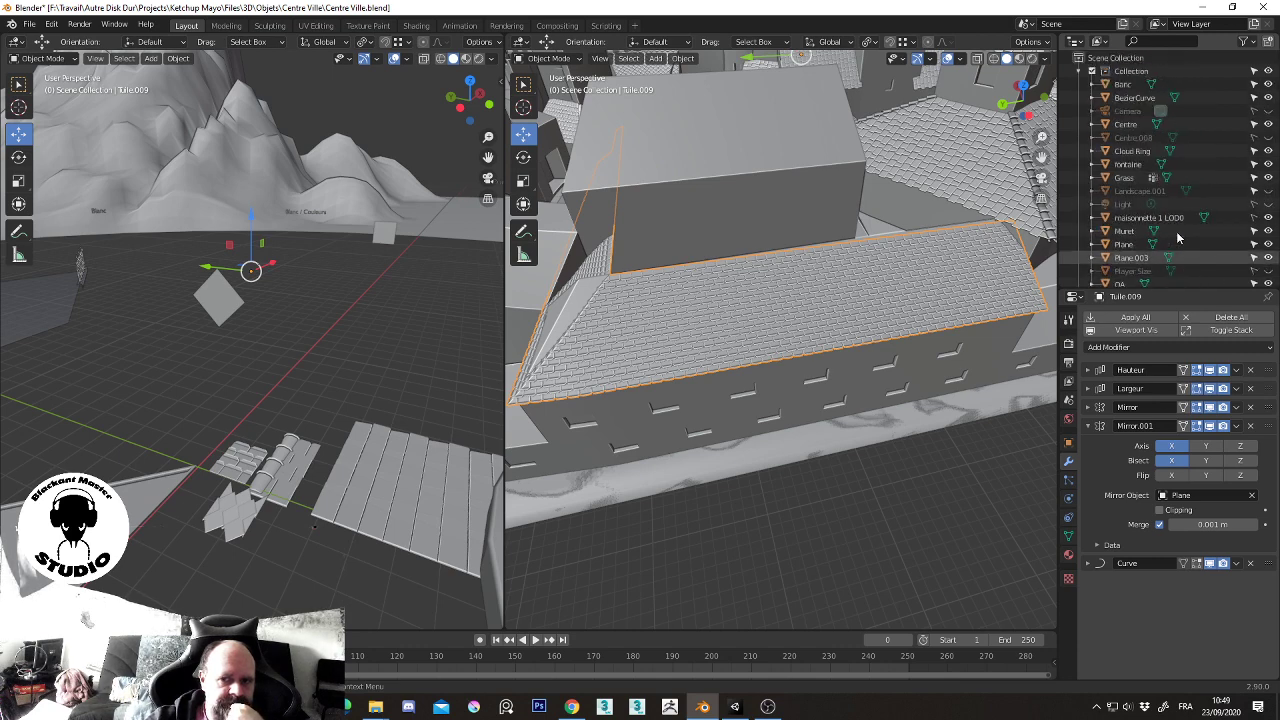
- Hide Plane, set Plane.003 as Mirror.001's mirror object, and start rotating Plane.003 around Z
{"action": "left_click", "coordinate": [1268, 244]}
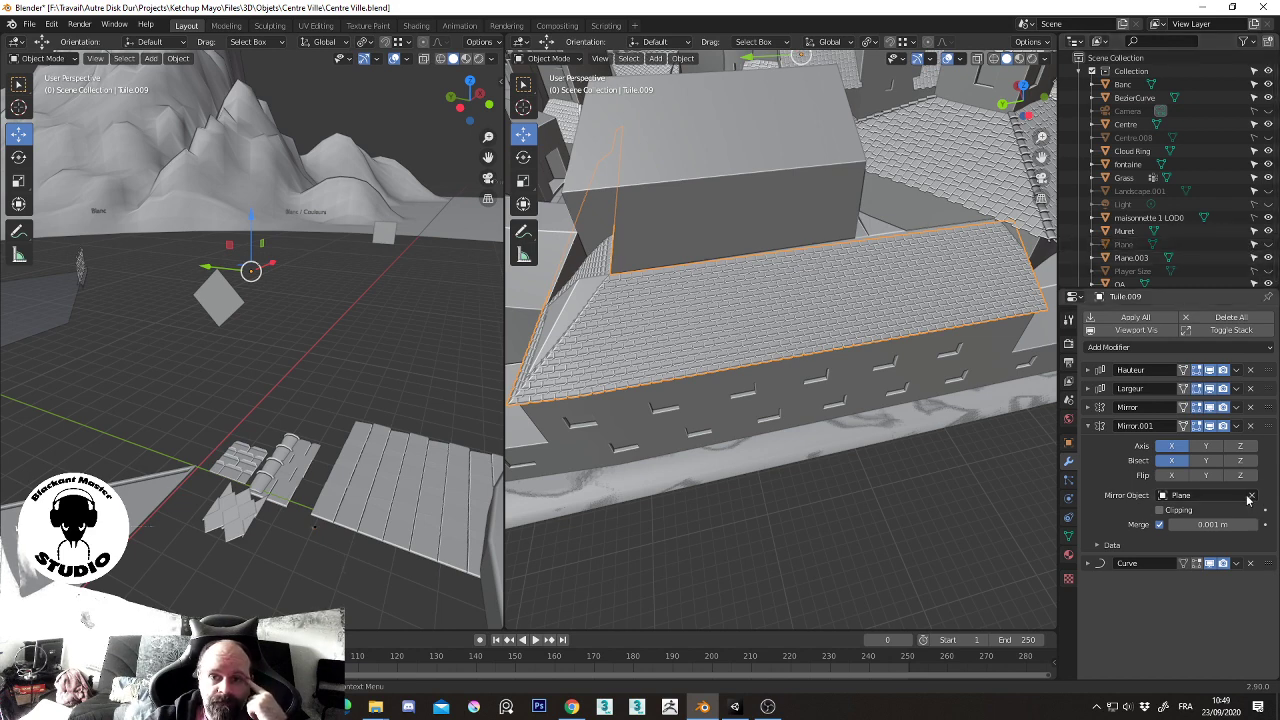
{"action": "left_click", "coordinate": [1252, 496]}
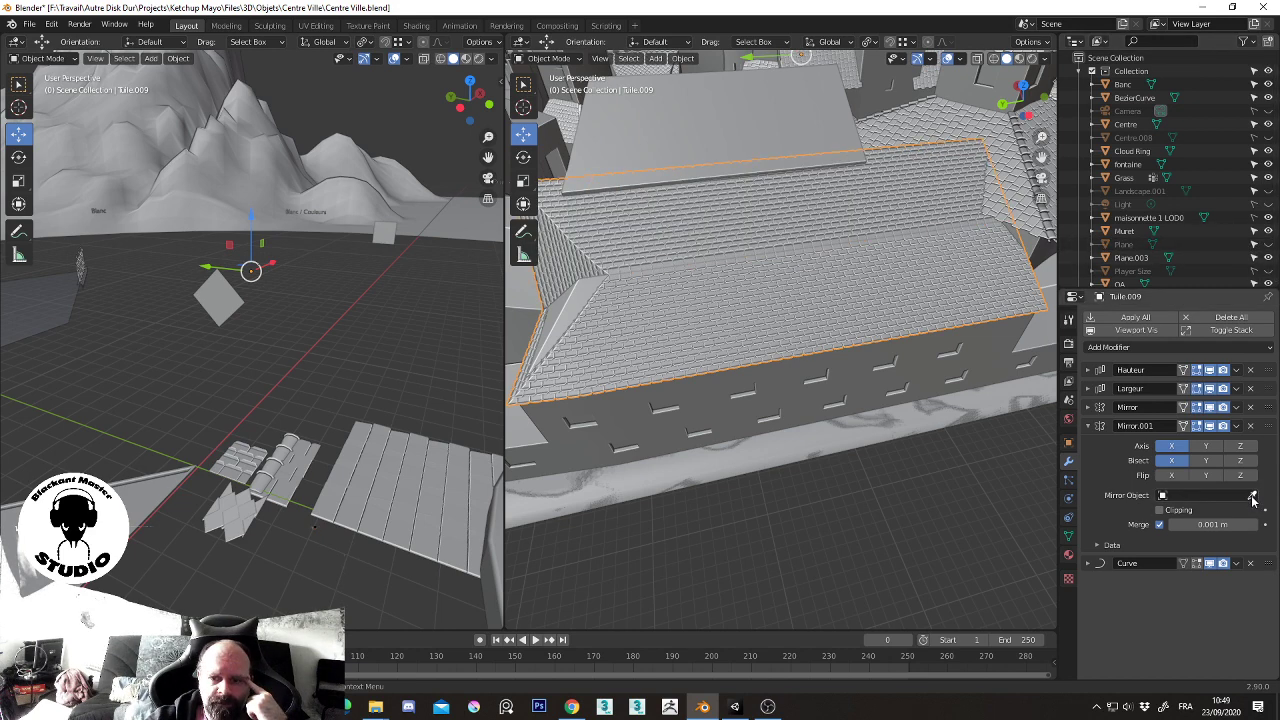
{"action": "left_click", "coordinate": [1252, 496]}
{"action": "left_click", "coordinate": [628, 434]}
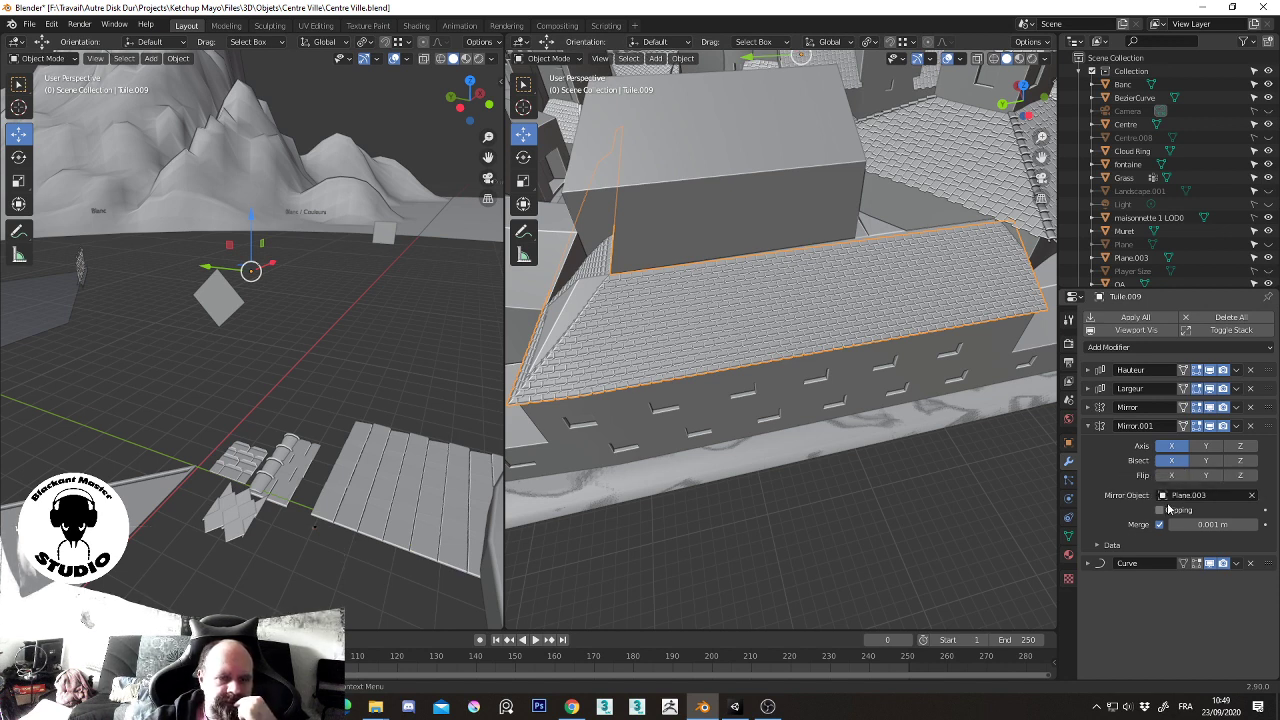
{"action": "left_click", "coordinate": [1211, 430]}
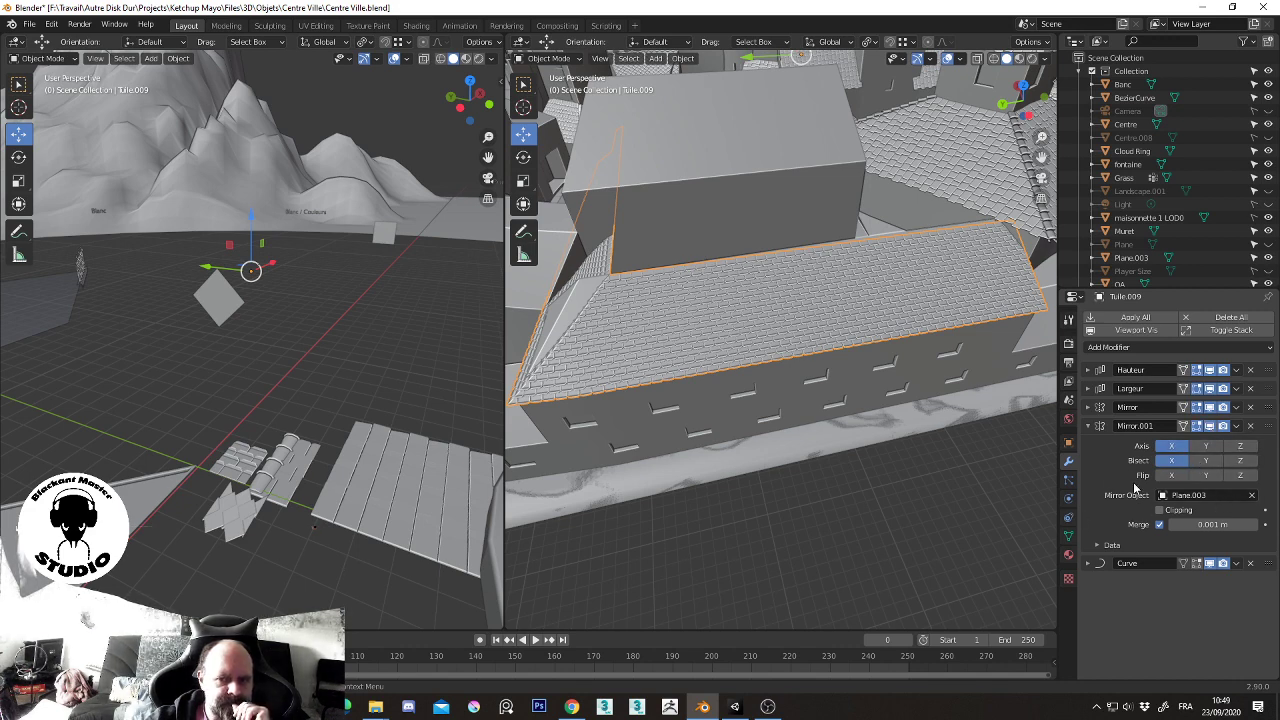
{"action": "left_click", "coordinate": [221, 299]}
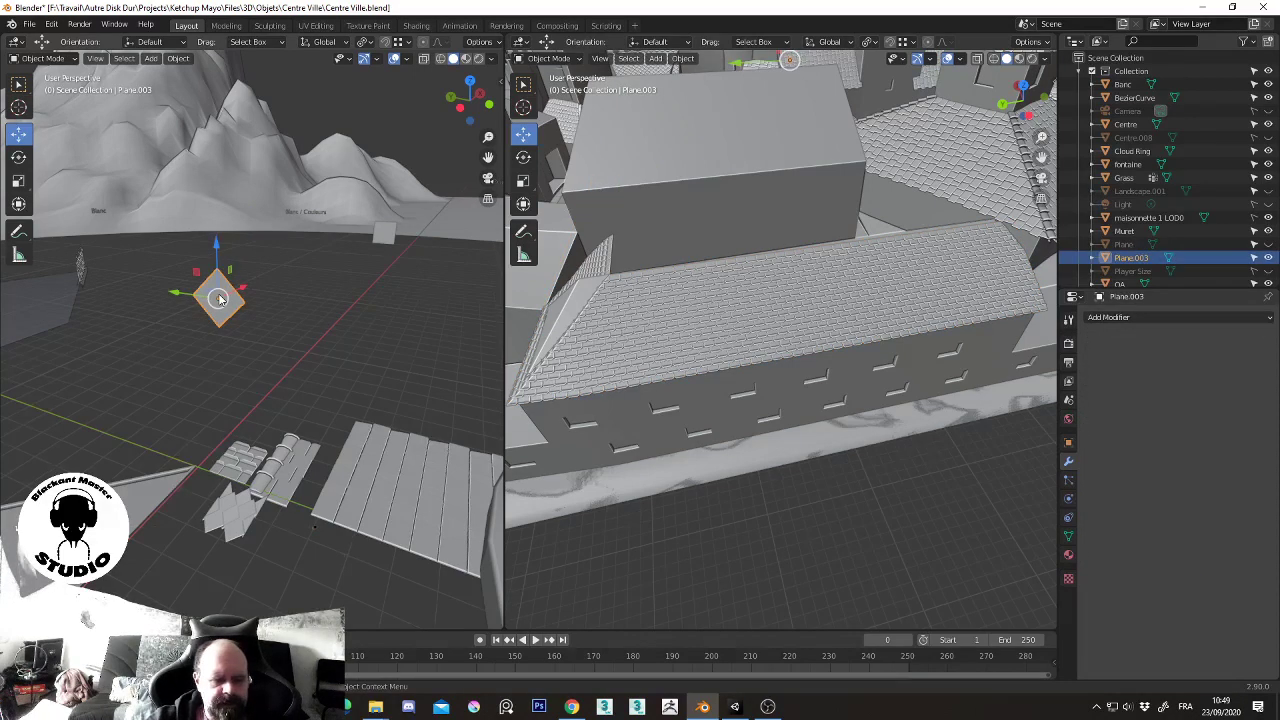
{"action": "key", "text": "r"}
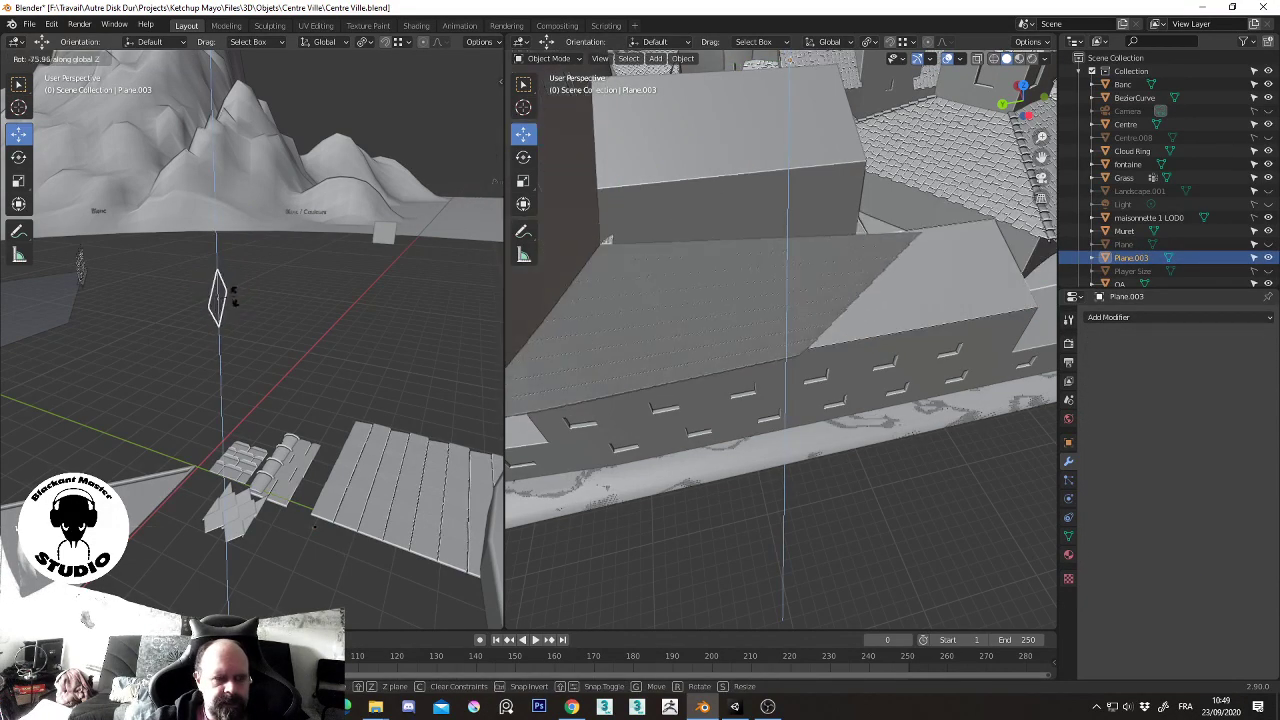